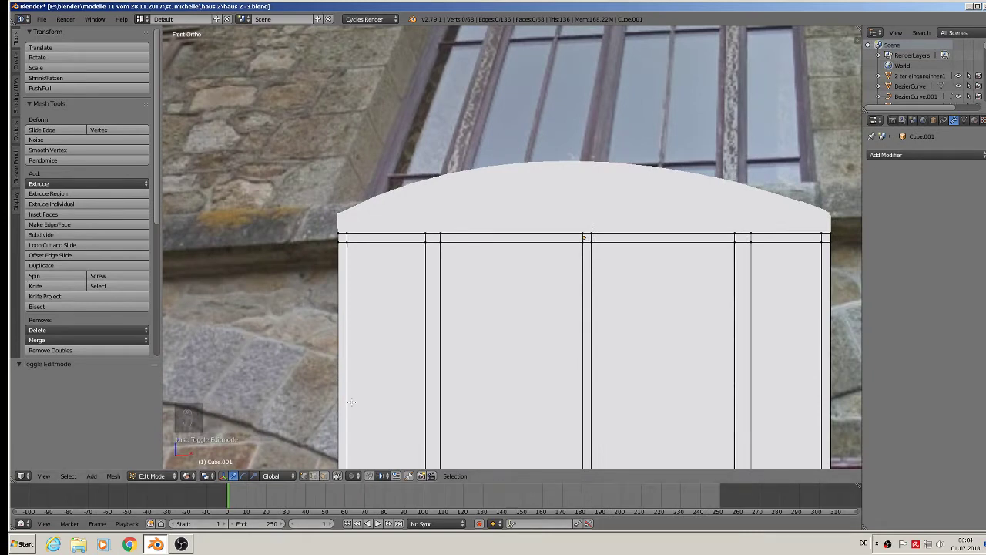
# Step: Mark the vertical edges of the frame's posts as UV seams, from the left outer edge to the right post's inner edge
pyautogui.keyDown('shift'); pyautogui.moveTo(351, 401); pyautogui.dragTo(388, 299, button='middle'); pyautogui.keyUp('shift')
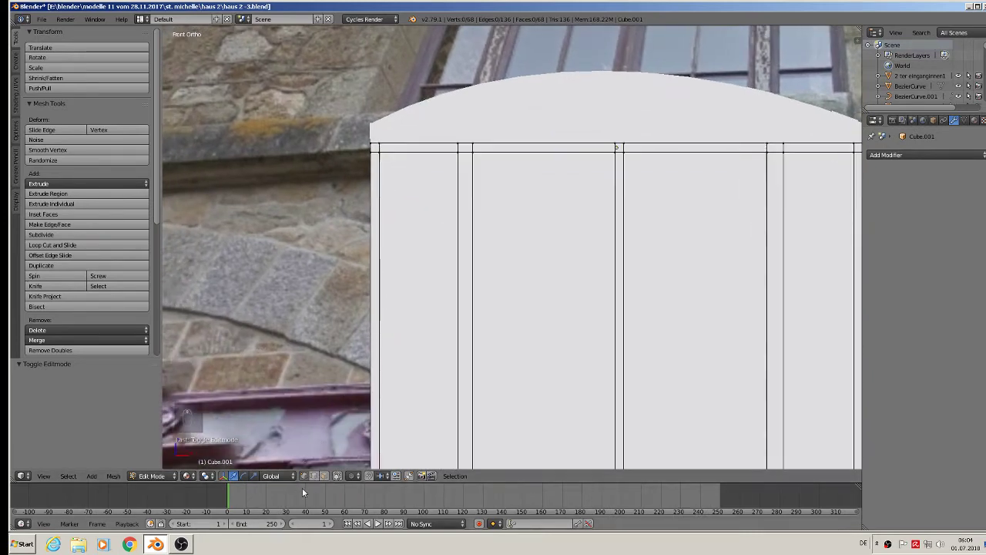
pyautogui.rightClick(387, 329)
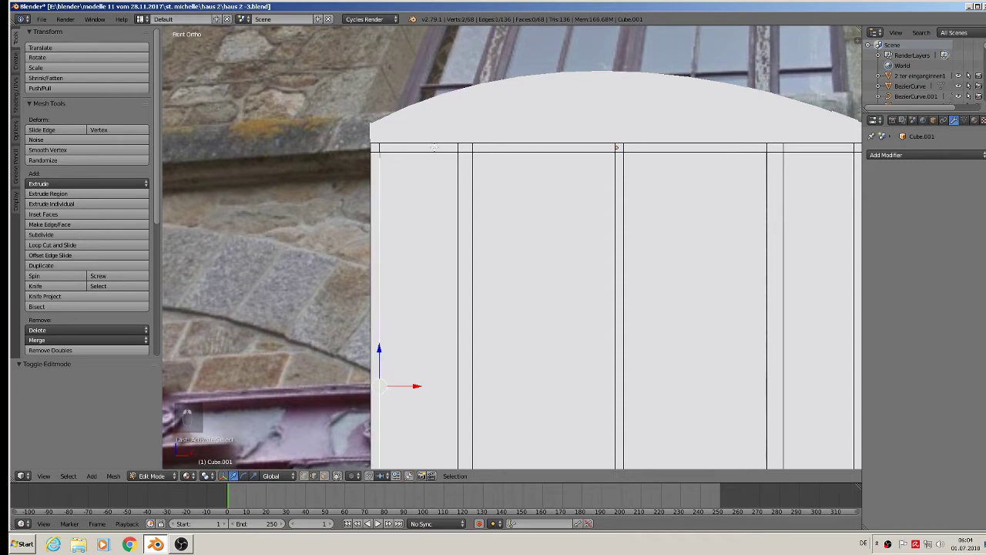
pyautogui.keyDown('shift'); pyautogui.rightClick(428, 154); pyautogui.keyUp('shift')
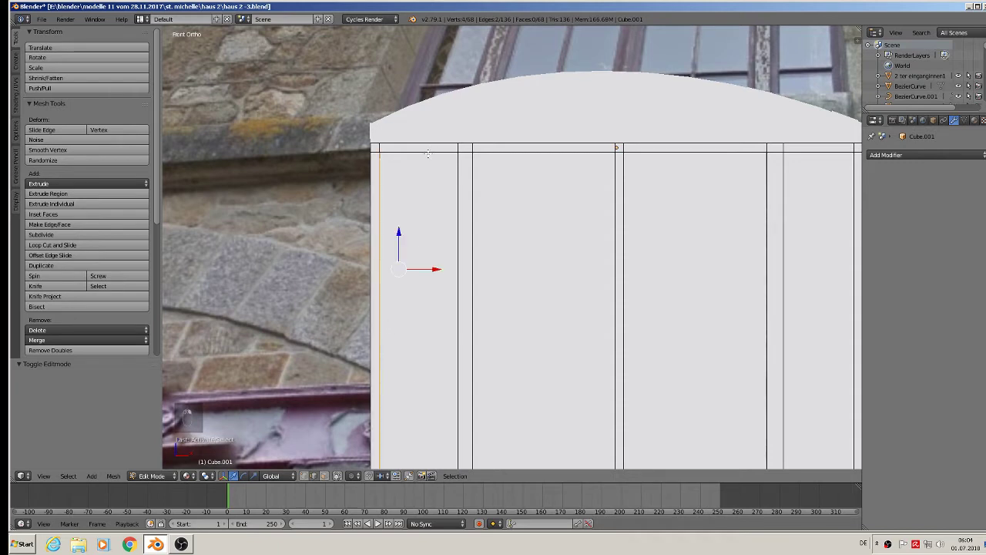
pyautogui.rightClick(369, 260)
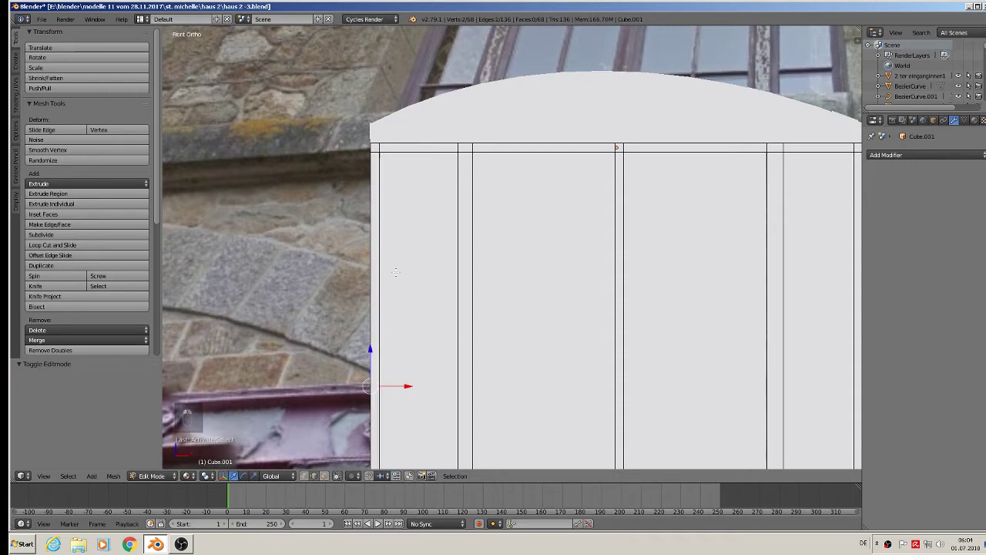
pyautogui.keyDown('shift'); pyautogui.rightClick(378, 281); pyautogui.keyUp('shift')
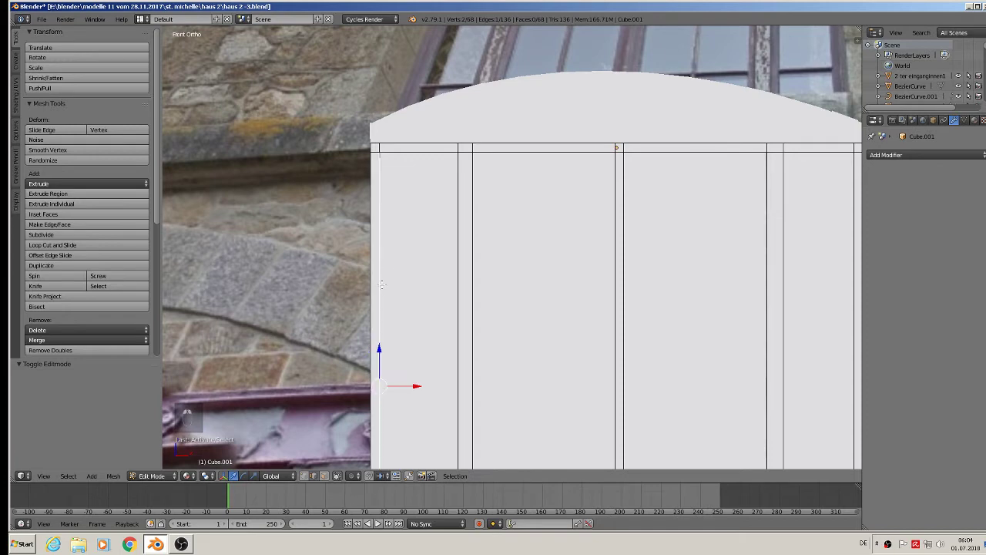
pyautogui.keyDown('shift'); pyautogui.rightClick(458, 291); pyautogui.keyUp('shift')
pyautogui.keyDown('shift'); pyautogui.rightClick(478, 292); pyautogui.keyUp('shift')
pyautogui.keyDown('shift'); pyautogui.rightClick(609, 296); pyautogui.keyUp('shift')
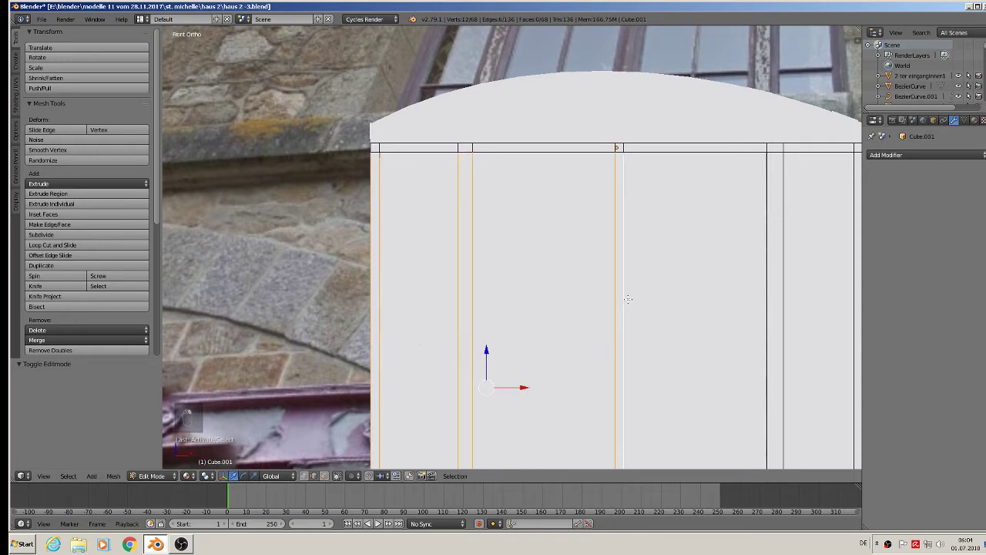
pyautogui.keyDown('shift'); pyautogui.rightClick(760, 299); pyautogui.keyUp('shift')
pyautogui.keyDown('shift'); pyautogui.rightClick(786, 302); pyautogui.keyUp('shift')
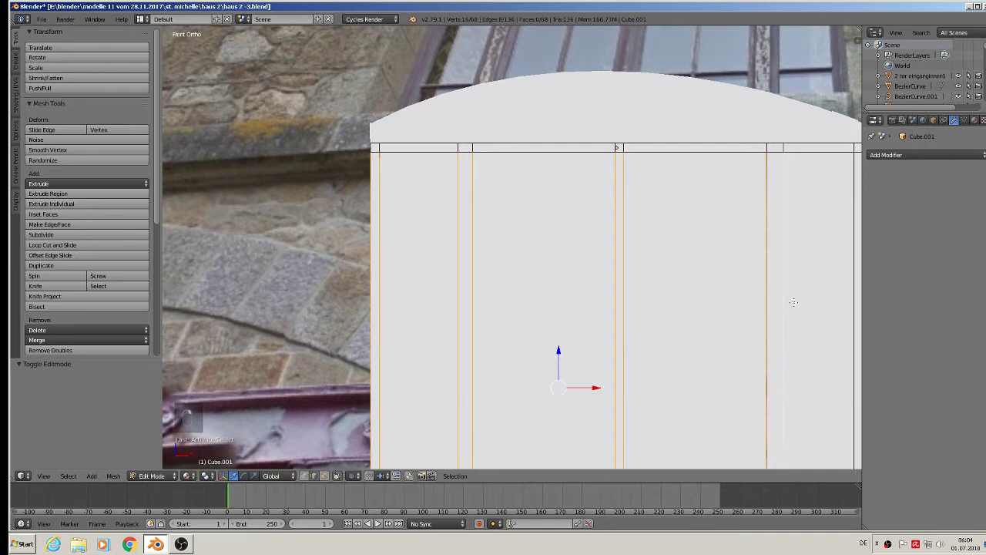
pyautogui.keyDown('shift'); pyautogui.rightClick(842, 279); pyautogui.keyUp('shift')
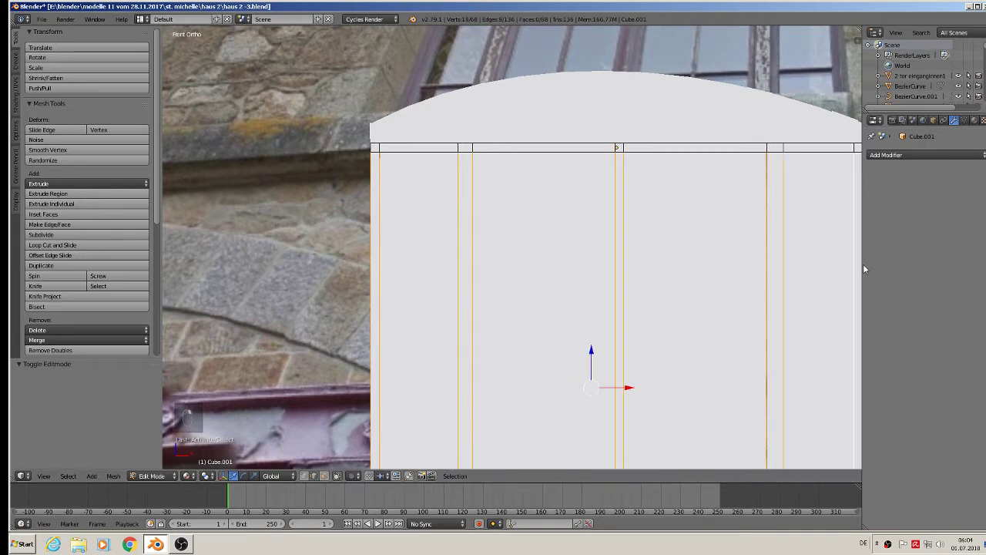
pyautogui.keyDown('shift'); pyautogui.rightClick(861, 262); pyautogui.keyUp('shift')
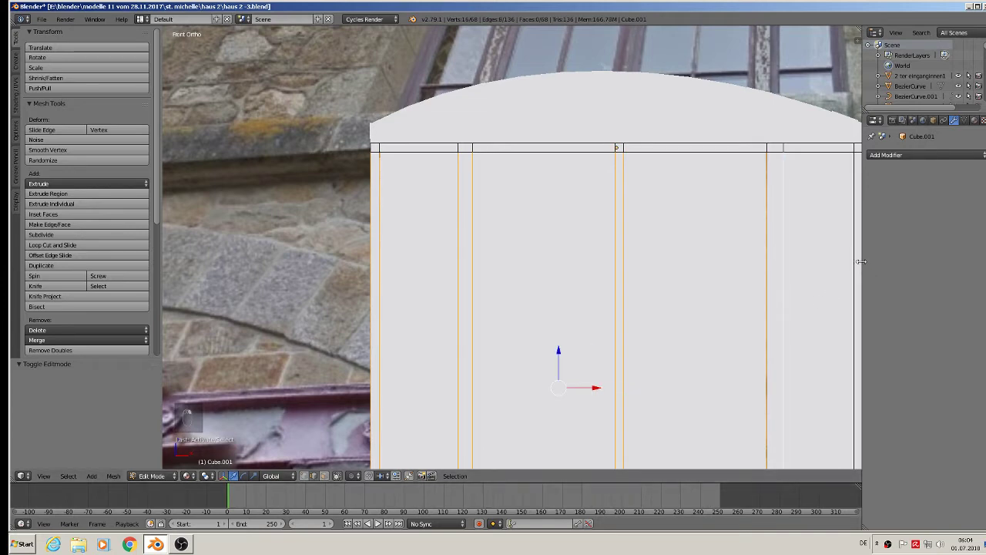
pyautogui.keyDown('shift'); pyautogui.rightClick(863, 264); pyautogui.keyUp('shift')
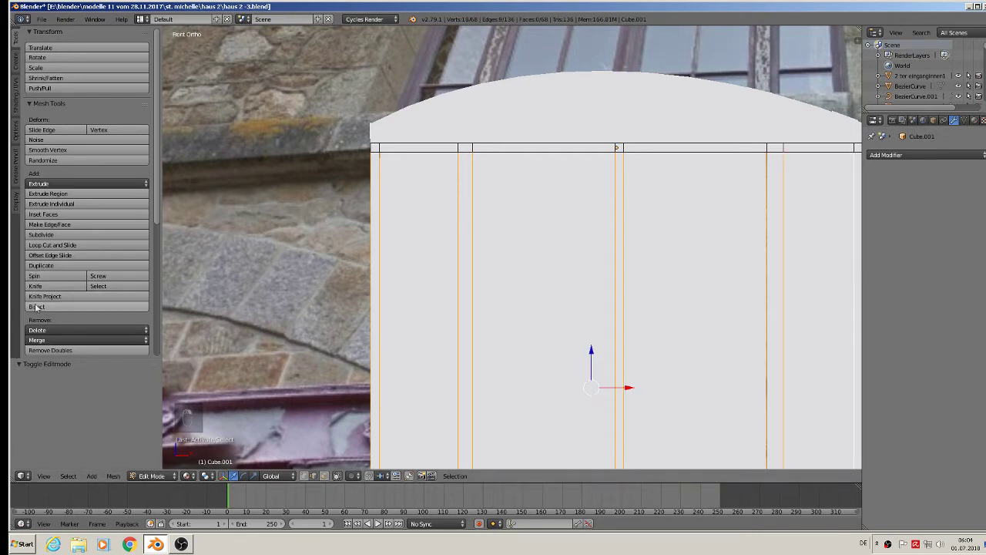
pyautogui.click(17, 112)
pyautogui.click(43, 194)
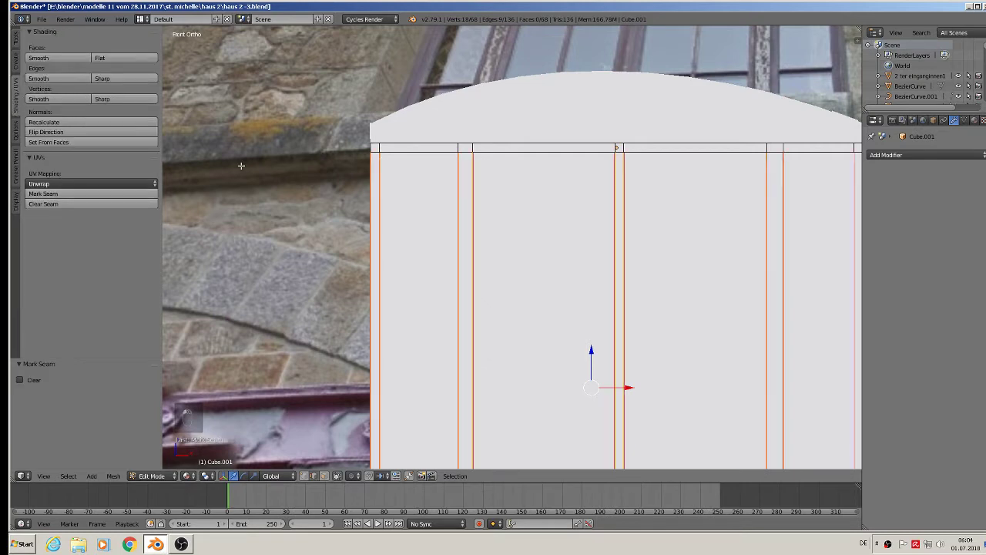
# Step: Mark the upper and lower horizontal edges of the frame's top rail as UV seams across its full width
pyautogui.scroll(3, 333, 136)
pyautogui.keyDown('shift'); pyautogui.moveTo(475, 200); pyautogui.dragTo(329, 184, button='middle'); pyautogui.keyUp('shift')
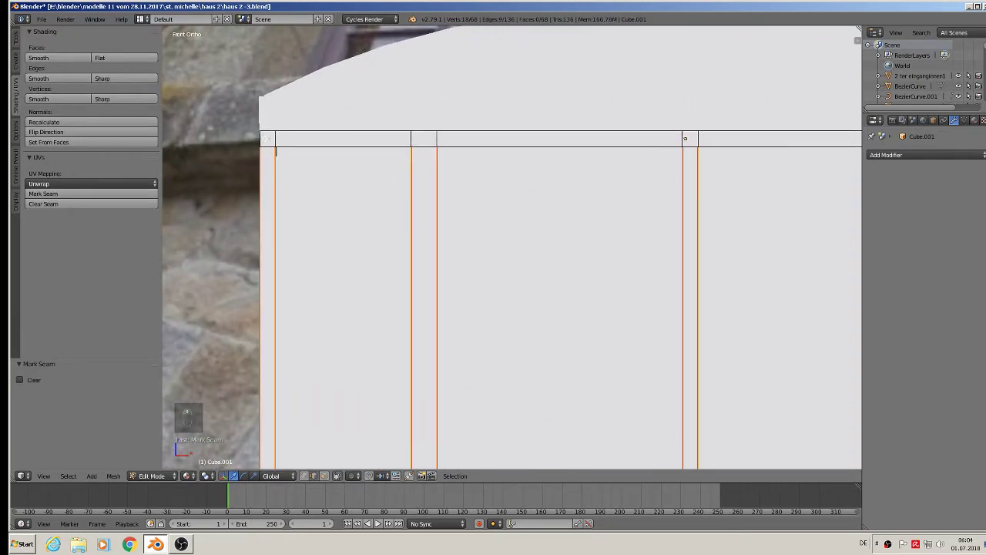
pyautogui.keyDown('shift'); pyautogui.rightClick(265, 139); pyautogui.keyUp('shift')
pyautogui.keyDown('shift'); pyautogui.rightClick(292, 133); pyautogui.keyUp('shift')
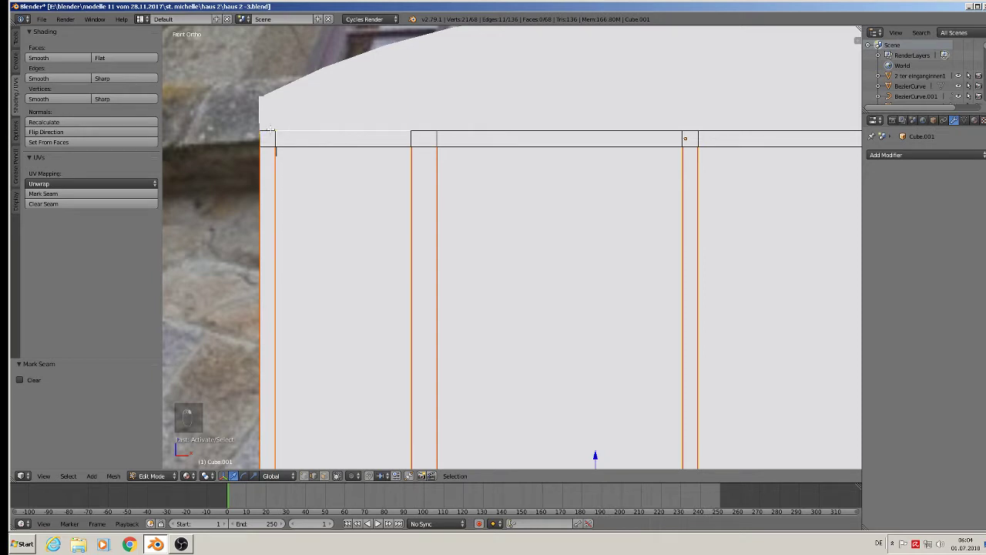
pyautogui.keyDown('shift'); pyautogui.rightClick(339, 132); pyautogui.keyUp('shift')
pyautogui.keyDown('shift'); pyautogui.rightClick(430, 132); pyautogui.keyUp('shift')
pyautogui.keyDown('shift'); pyautogui.rightClick(483, 132); pyautogui.keyUp('shift')
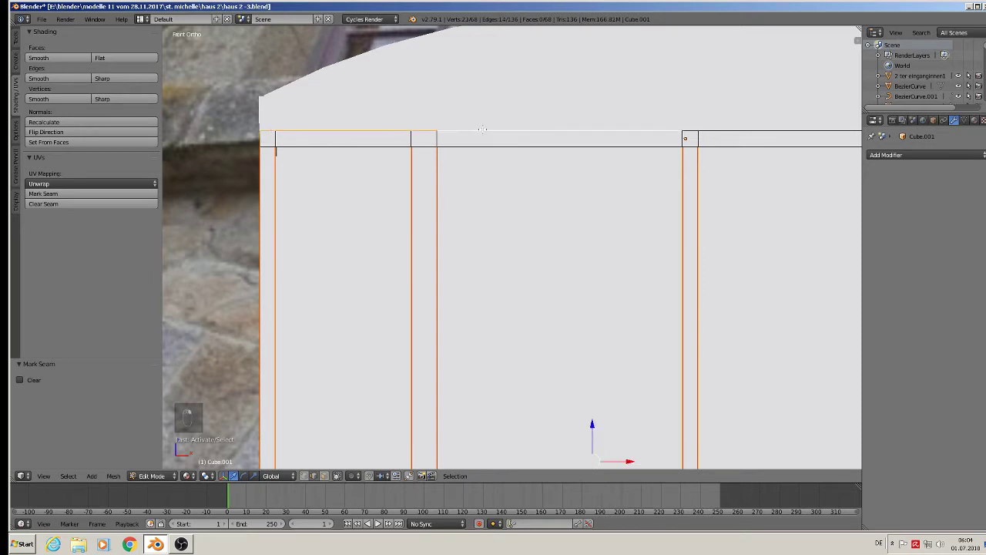
pyautogui.keyDown('shift'); pyautogui.rightClick(397, 152); pyautogui.keyUp('shift')
pyautogui.keyDown('shift'); pyautogui.rightClick(489, 150); pyautogui.keyUp('shift')
pyautogui.keyDown('shift'); pyautogui.moveTo(633, 195); pyautogui.dragTo(456, 210, button='middle'); pyautogui.keyUp('shift')
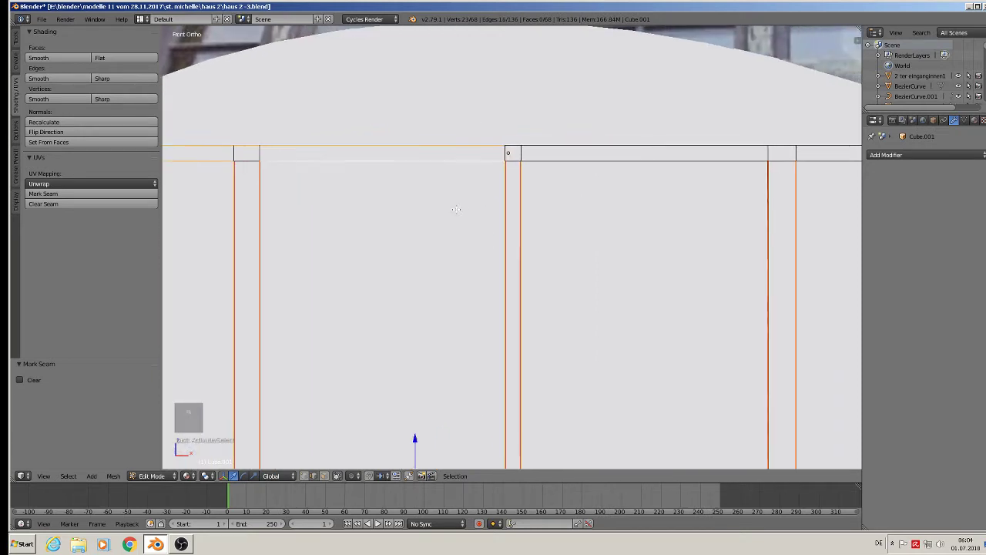
pyautogui.keyDown('shift'); pyautogui.rightClick(615, 144); pyautogui.keyUp('shift')
pyautogui.keyDown('shift'); pyautogui.rightClick(514, 145); pyautogui.keyUp('shift')
pyautogui.keyDown('shift'); pyautogui.rightClick(555, 160); pyautogui.keyUp('shift')
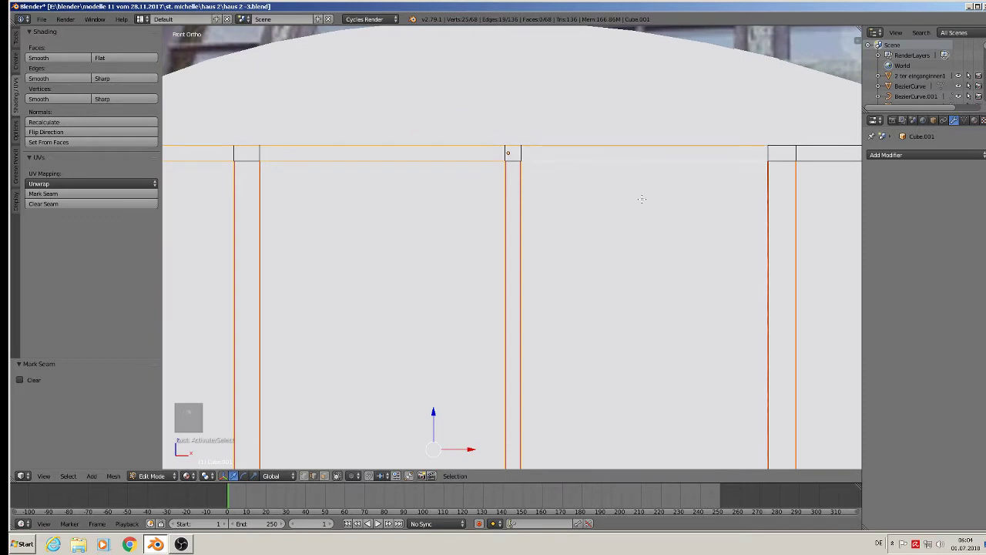
pyautogui.keyDown('shift'); pyautogui.moveTo(643, 199); pyautogui.dragTo(491, 237, button='middle'); pyautogui.keyUp('shift')
pyautogui.keyDown('shift'); pyautogui.rightClick(621, 155); pyautogui.keyUp('shift')
pyautogui.keyDown('shift'); pyautogui.rightClick(669, 155); pyautogui.keyUp('shift')
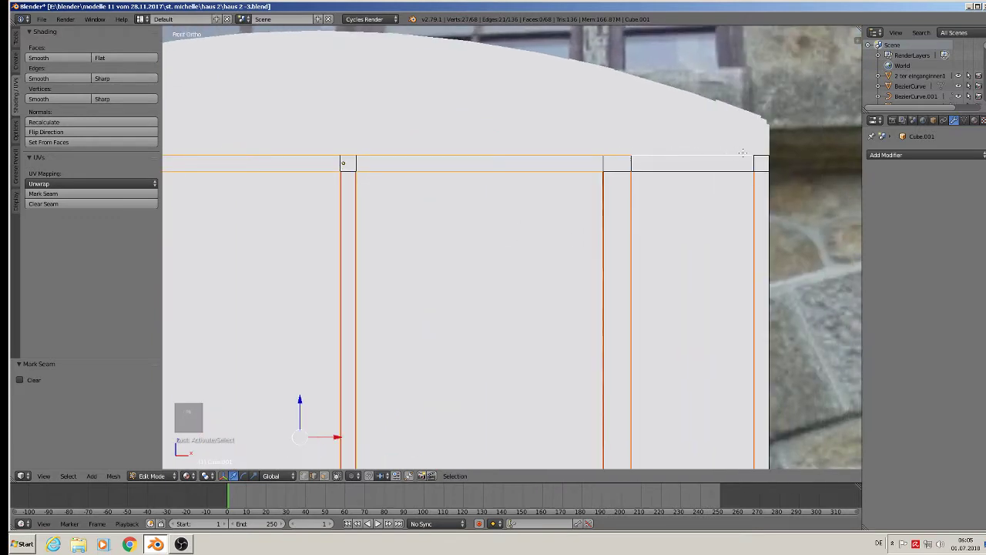
pyautogui.keyDown('shift'); pyautogui.rightClick(762, 156); pyautogui.keyUp('shift')
pyautogui.keyDown('shift'); pyautogui.rightClick(682, 172); pyautogui.keyUp('shift')
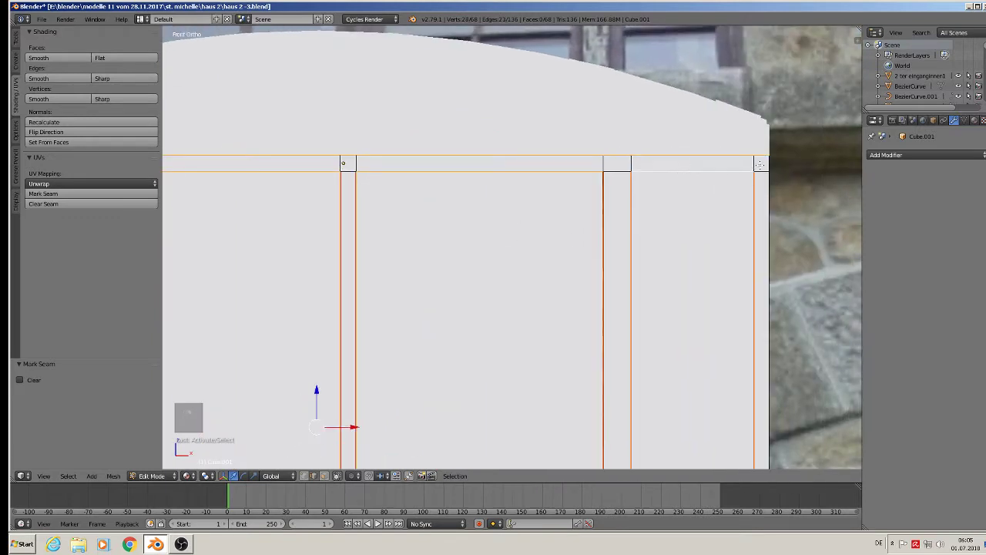
pyautogui.click(67, 194)
# Step: Mark the upper and lower horizontal edges of the frame's bottom rail as UV seams, including the lower corner edges
pyautogui.scroll(-3, 312, 228)
pyautogui.keyDown('shift'); pyautogui.moveTo(377, 277); pyautogui.dragTo(646, 32, button='middle'); pyautogui.keyUp('shift')
pyautogui.keyDown('shift'); pyautogui.moveTo(347, 286); pyautogui.dragTo(386, 188, button='middle'); pyautogui.keyUp('shift')
pyautogui.scroll(3, 386, 188)
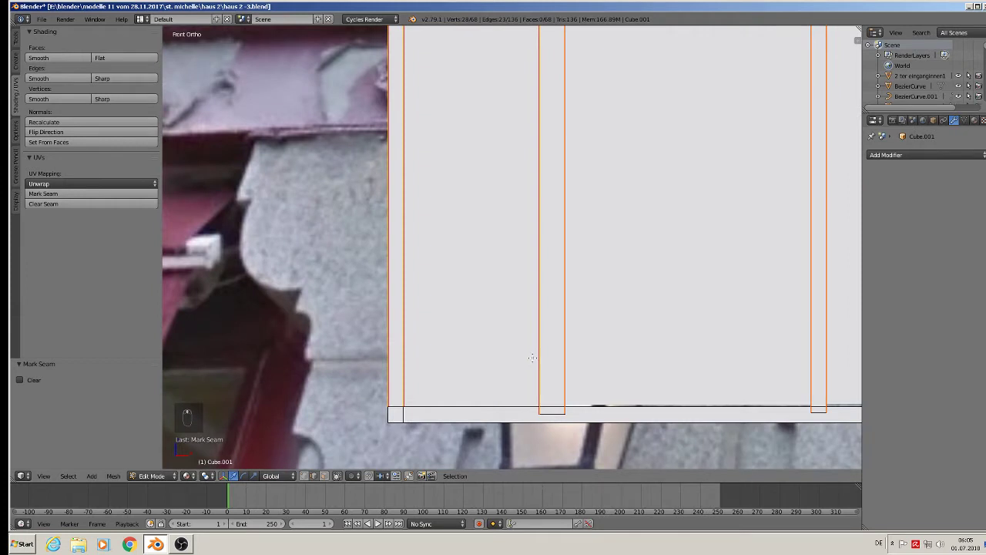
pyautogui.keyDown('shift'); pyautogui.moveTo(533, 358); pyautogui.dragTo(506, 340, button='middle'); pyautogui.keyUp('shift')
pyautogui.keyDown('shift'); pyautogui.rightClick(526, 394); pyautogui.keyUp('shift')
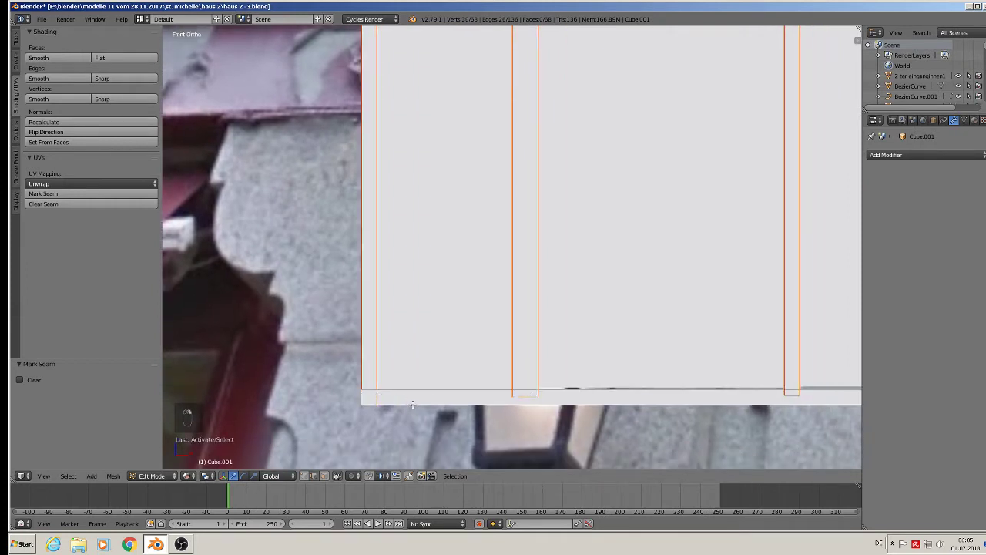
pyautogui.keyDown('shift'); pyautogui.rightClick(412, 405); pyautogui.keyUp('shift')
pyautogui.keyDown('shift'); pyautogui.rightClick(420, 396); pyautogui.keyUp('shift')
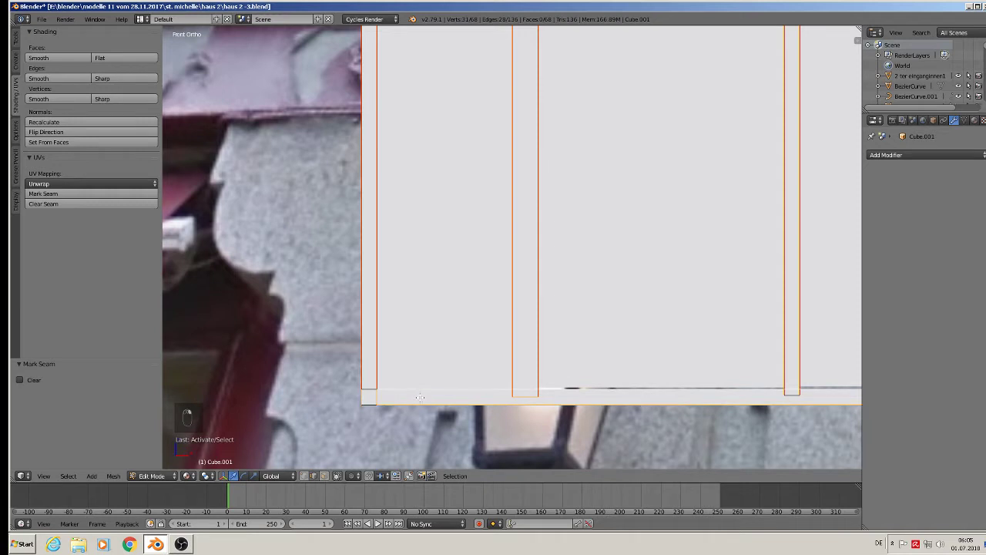
pyautogui.keyDown('shift'); pyautogui.rightClick(372, 406); pyautogui.keyUp('shift')
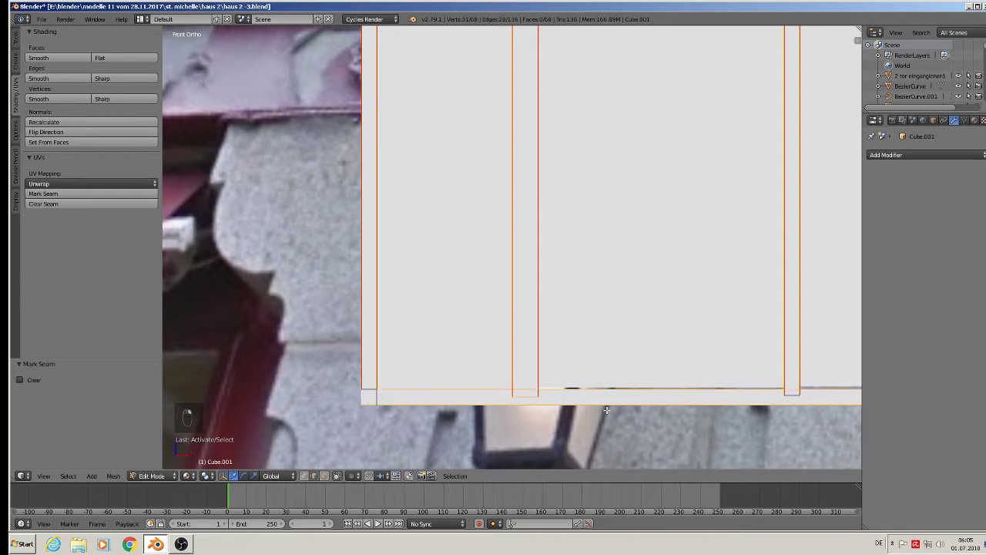
pyautogui.keyDown('shift'); pyautogui.moveTo(607, 410); pyautogui.dragTo(348, 383, button='middle'); pyautogui.keyUp('shift')
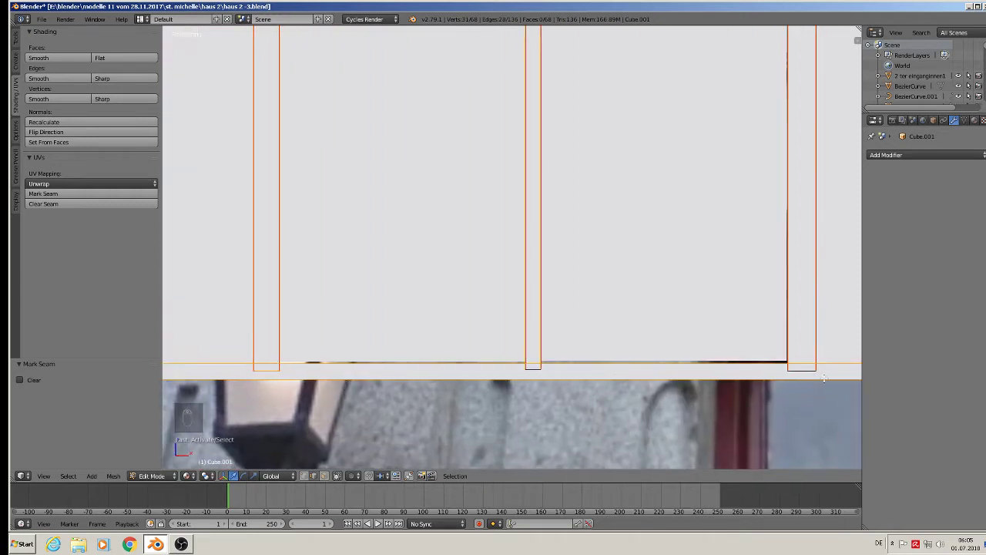
pyautogui.keyDown('shift'); pyautogui.moveTo(829, 376); pyautogui.dragTo(621, 383, button='middle'); pyautogui.keyUp('shift')
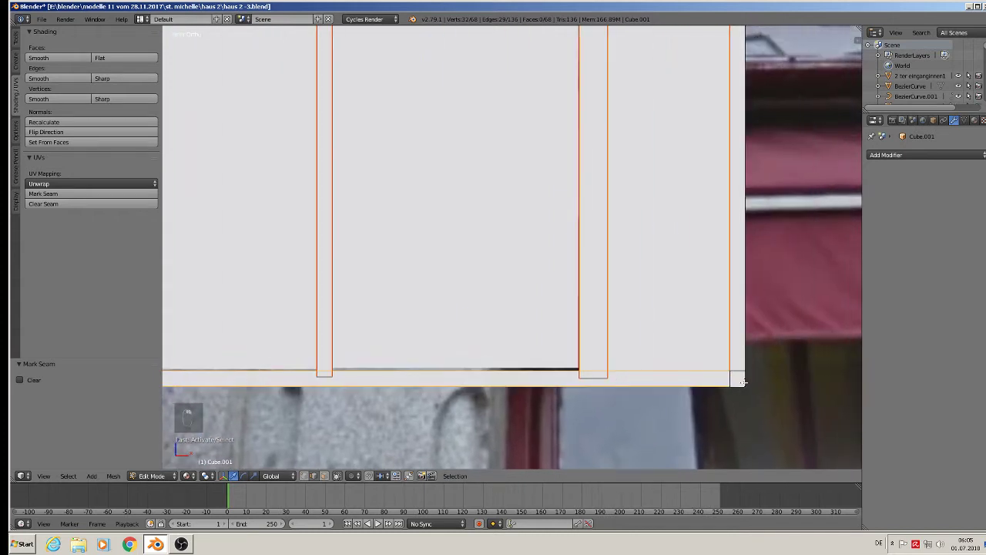
pyautogui.keyDown('shift'); pyautogui.rightClick(743, 381); pyautogui.keyUp('shift')
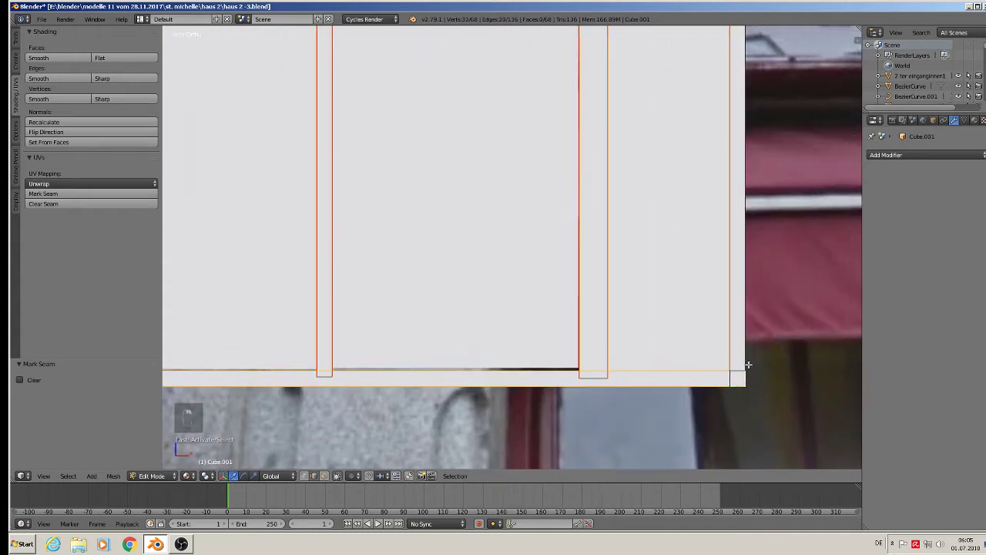
pyautogui.click(115, 193)
# Step: Mark the frame's right outer vertical edge and the short outer edge at its upper right corner as UV seams
pyautogui.keyDown('shift'); pyautogui.rightClick(748, 269); pyautogui.keyUp('shift')
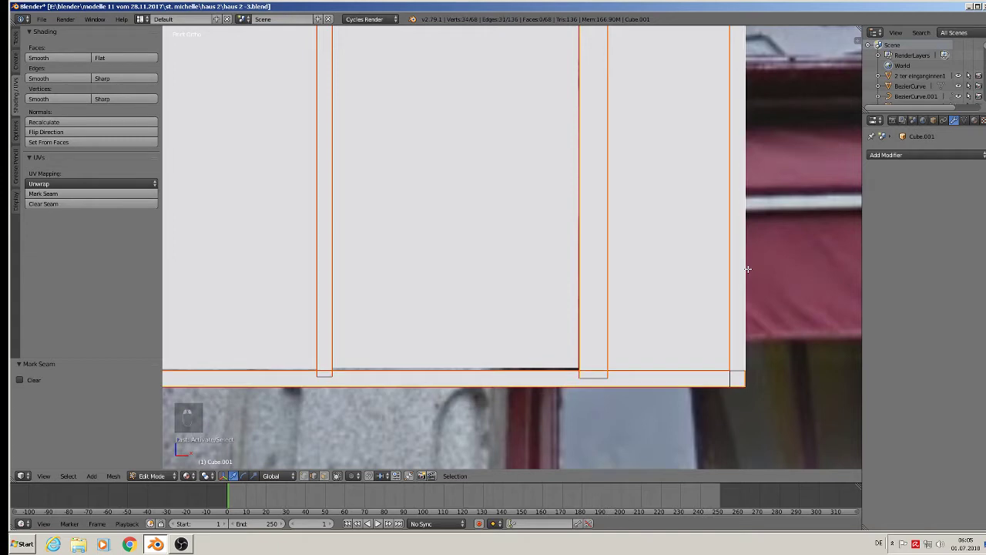
pyautogui.click(103, 194)
pyautogui.scroll(-4, 648, 212)
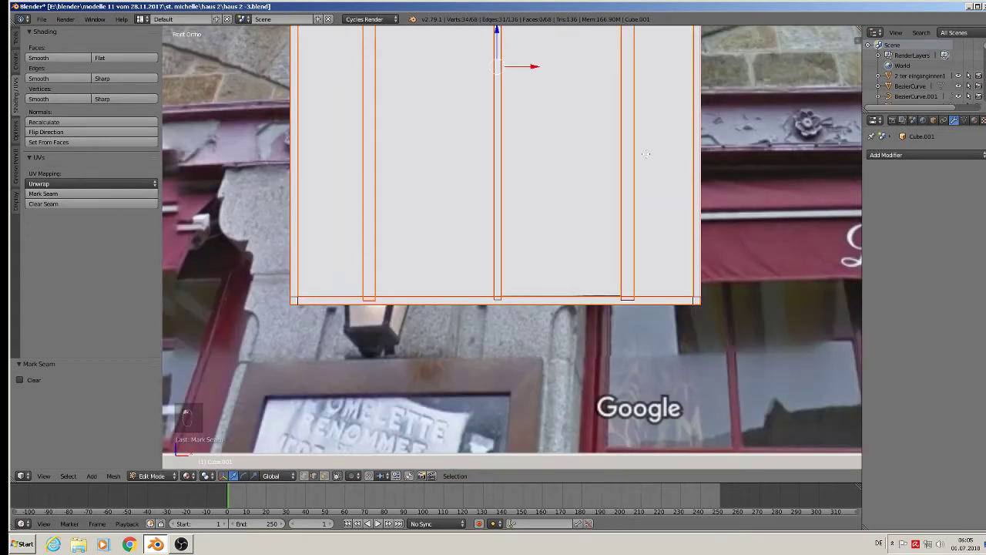
pyautogui.keyDown('shift'); pyautogui.moveTo(637, 180); pyautogui.dragTo(619, 365, button='middle'); pyautogui.keyUp('shift')
pyautogui.scroll(1, 692, 88)
pyautogui.scroll(6, 692, 87)
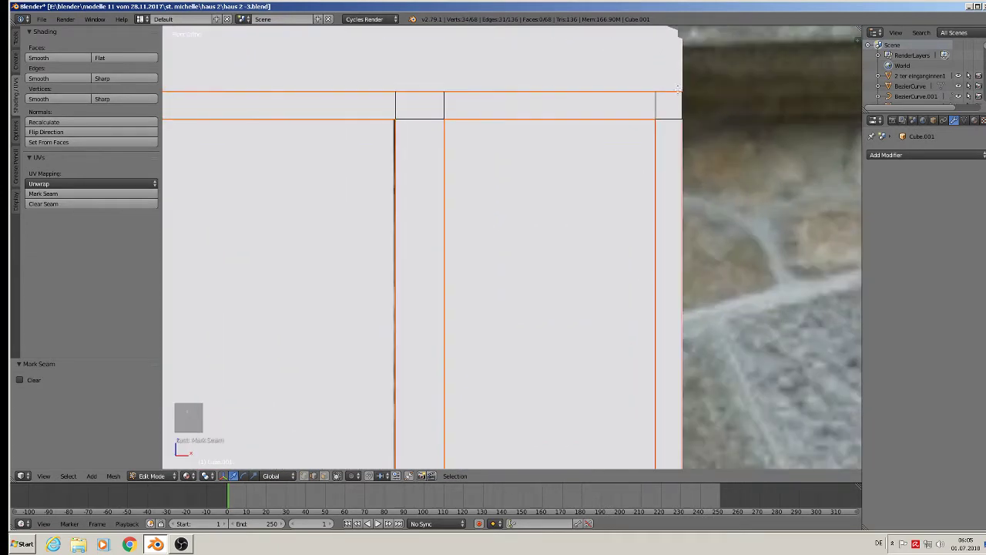
pyautogui.rightClick(683, 104)
pyautogui.click(43, 194)
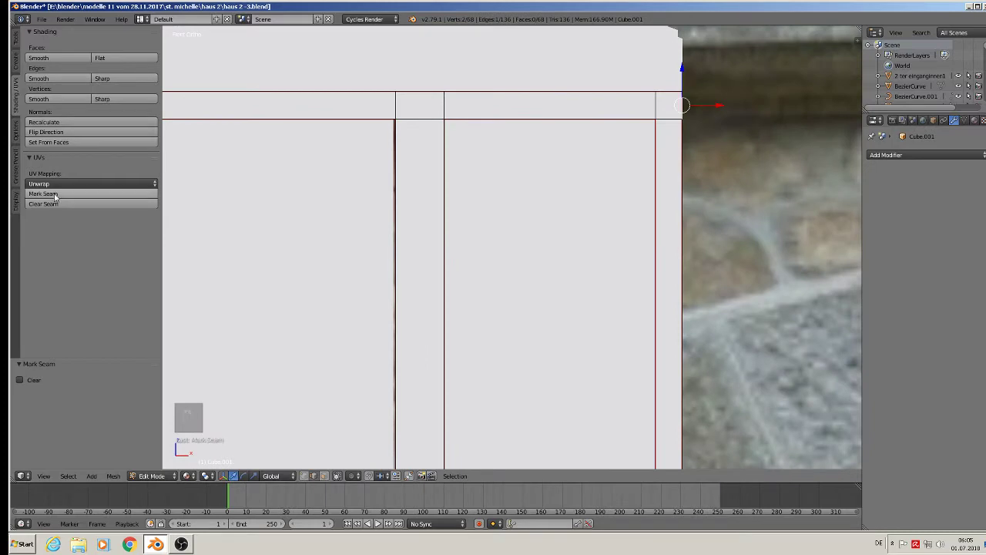
# Step: Select the whole frame mesh and unwrap it along the marked seams with the standard Unwrap method
pyautogui.scroll(-6, 377, 231)
pyautogui.keyDown('shift'); pyautogui.moveTo(387, 233); pyautogui.dragTo(674, 164, button='middle'); pyautogui.keyUp('shift')
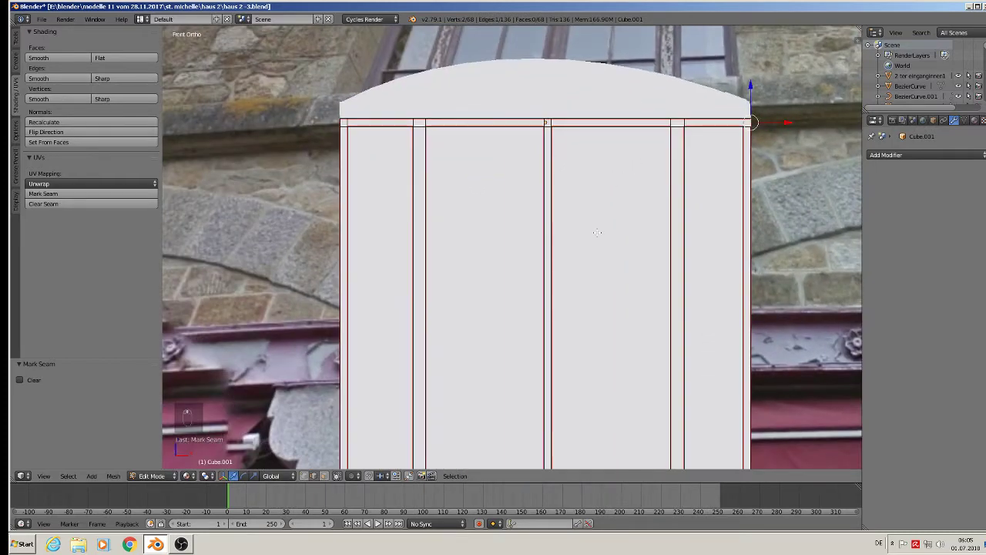
pyautogui.keyDown('shift'); pyautogui.moveTo(601, 229); pyautogui.dragTo(626, 185, button='middle'); pyautogui.keyUp('shift')
pyautogui.scroll(-2, 605, 193)
pyautogui.scroll(2, 604, 197)
pyautogui.scroll(-2, 540, 209)
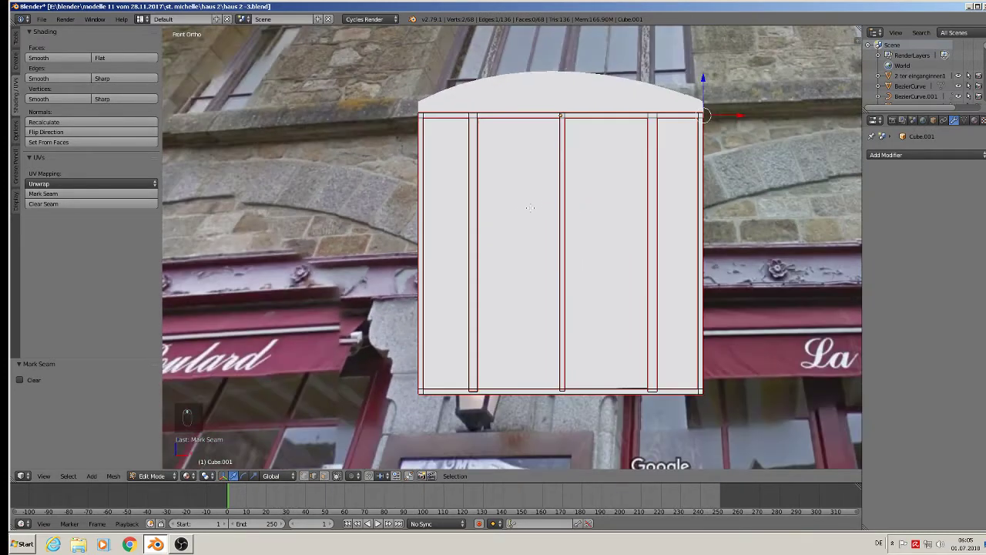
pyautogui.press('Tab')
pyautogui.press('Tab')
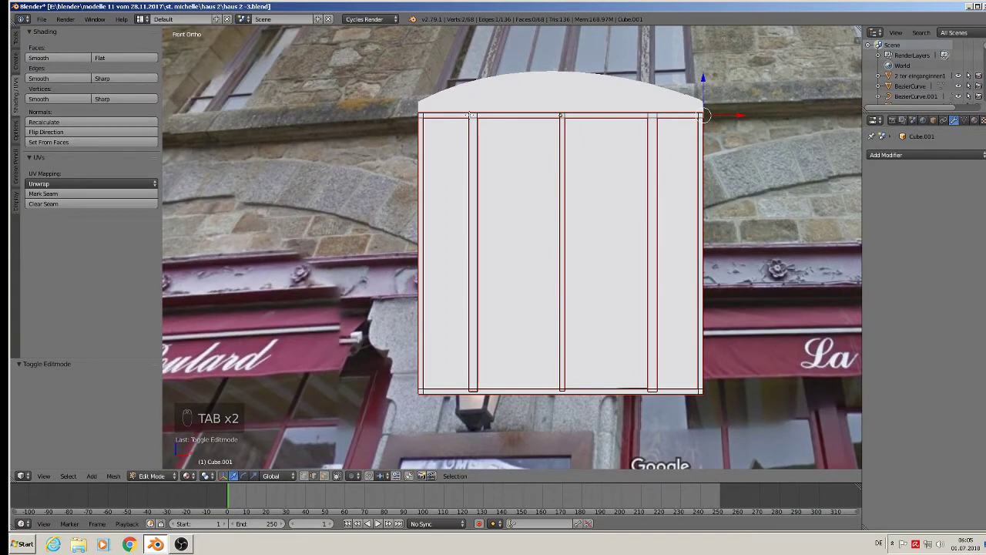
pyautogui.press('a')
pyautogui.press('a')
pyautogui.press('a')
pyautogui.press('a')
pyautogui.press('u')
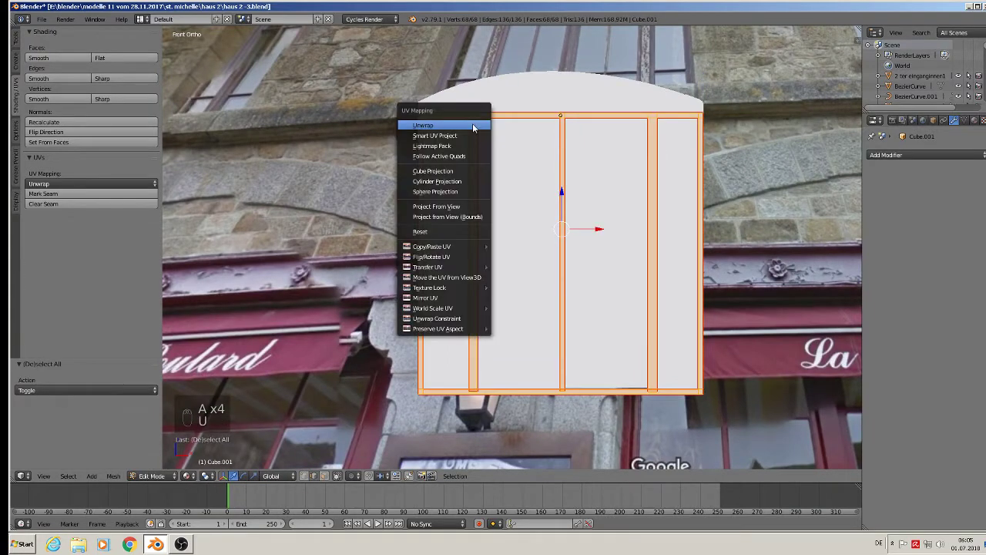
pyautogui.click(473, 124)
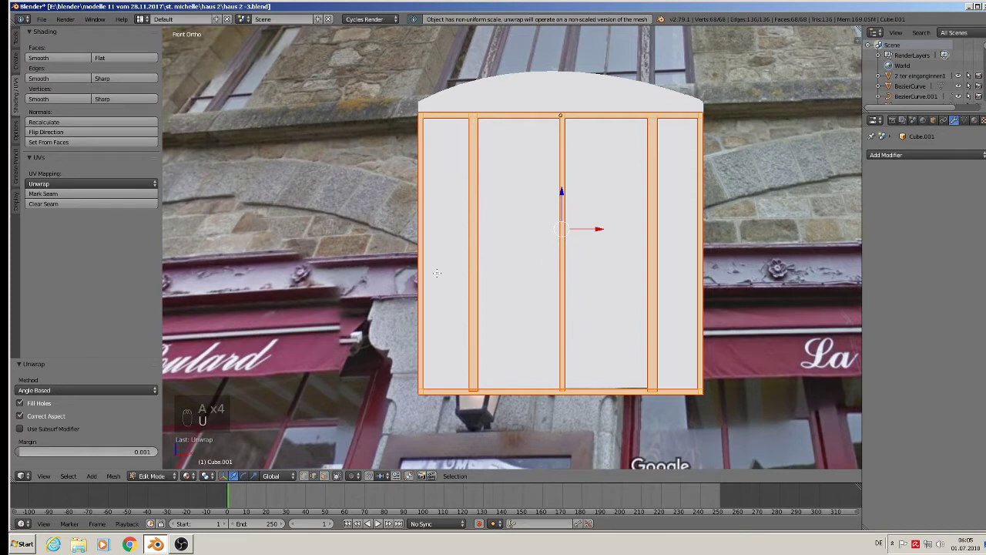
pyautogui.click(113, 476)
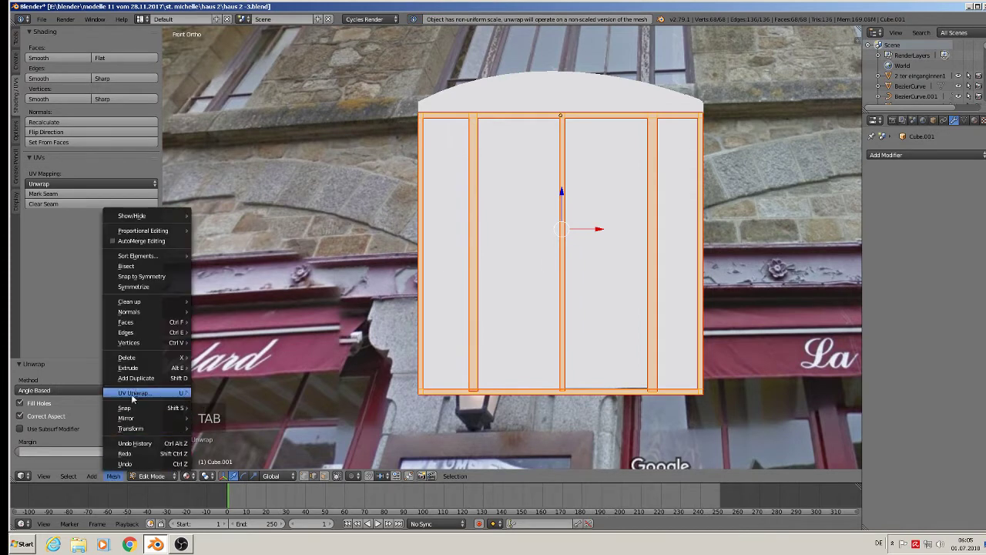
# Step: Apply the window frame's rotation and scale in Object Mode
pyautogui.moveTo(131, 413)
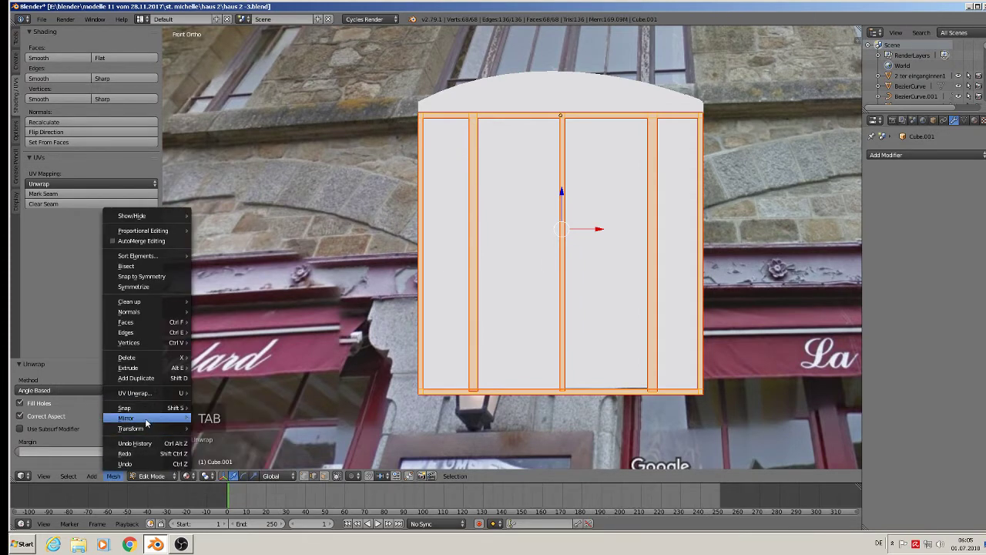
pyautogui.moveTo(136, 393)
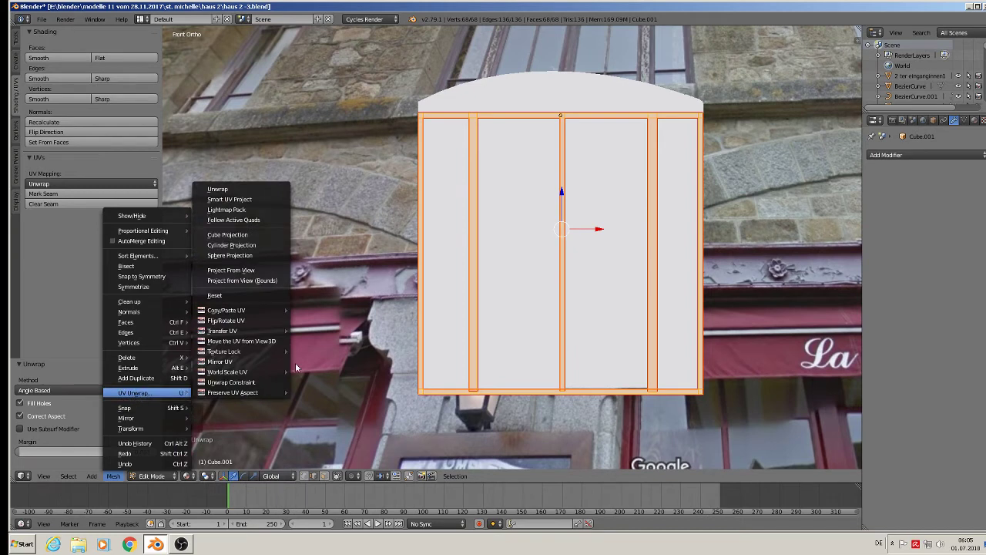
pyautogui.press('Tab')
pyautogui.click(115, 475)
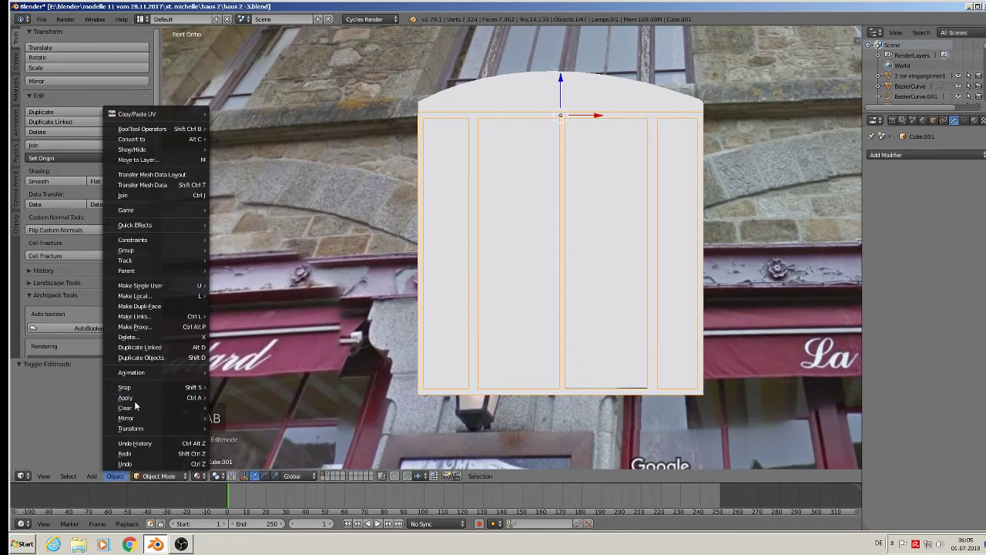
pyautogui.moveTo(135, 397)
pyautogui.click(262, 307)
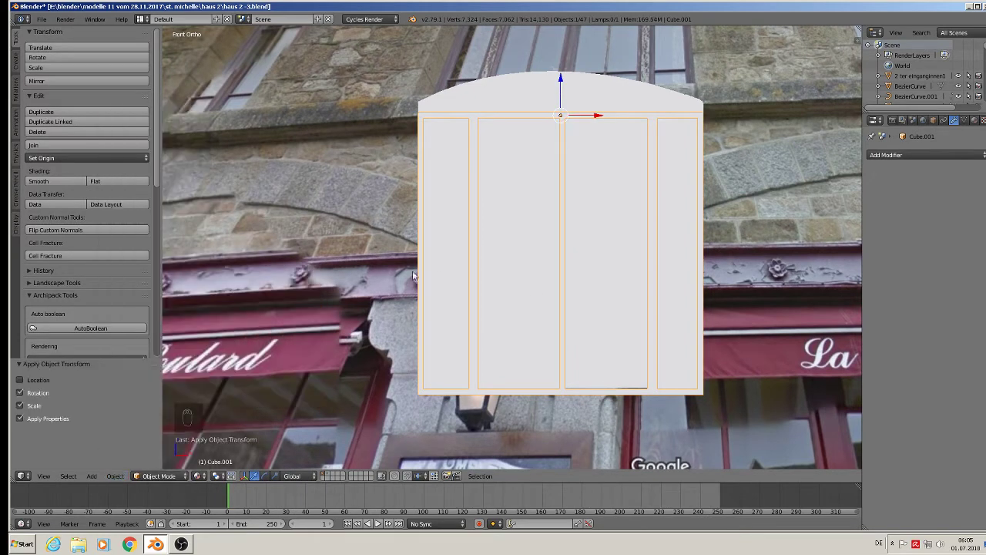
# Step: Unwrap the frame mesh again with the standard Unwrap method
pyautogui.press('Tab')
pyautogui.press('u')
pyautogui.click(439, 258)
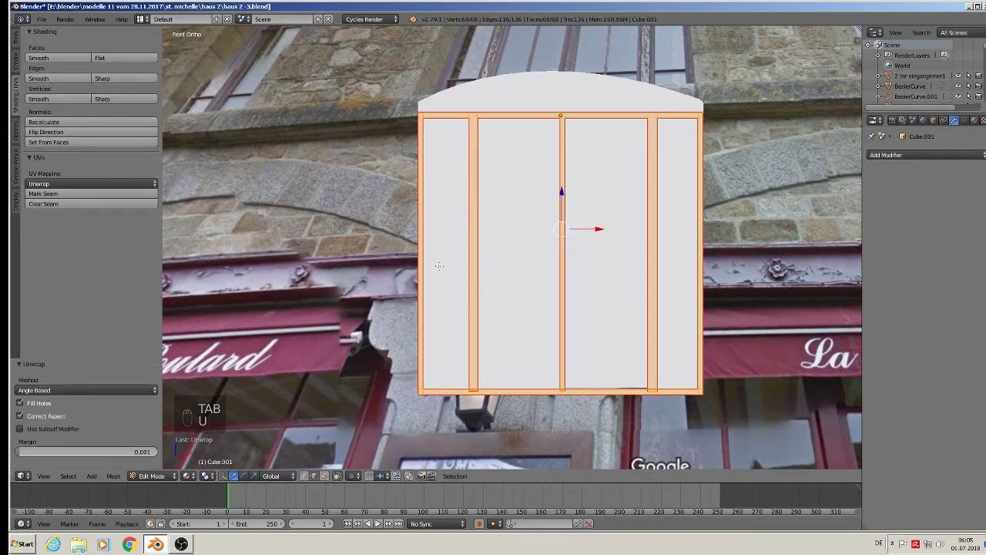
# Step: Enlarge the timeline area to about half the window height and turn it into a Node Editor
pyautogui.moveTo(482, 484); pyautogui.dragTo(481, 247)
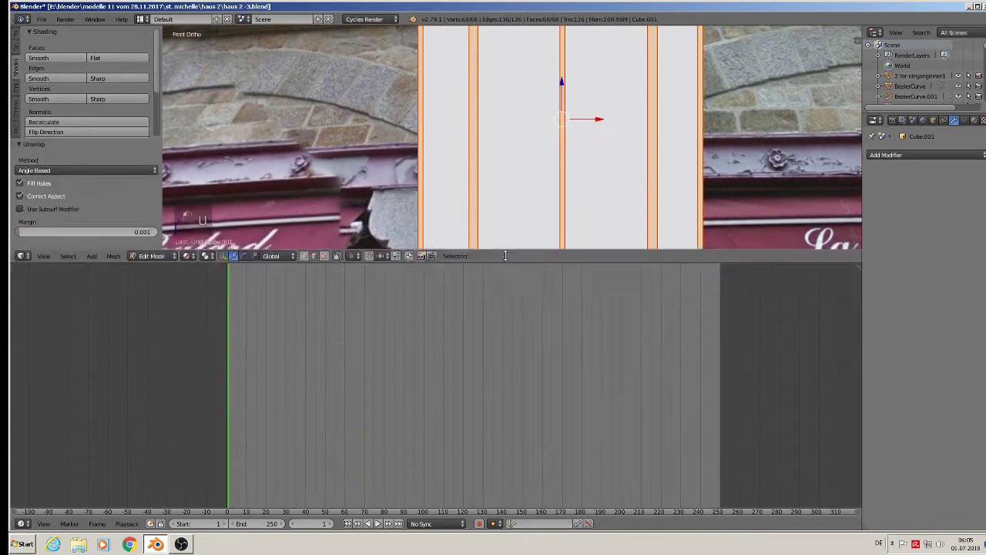
pyautogui.click(22, 523)
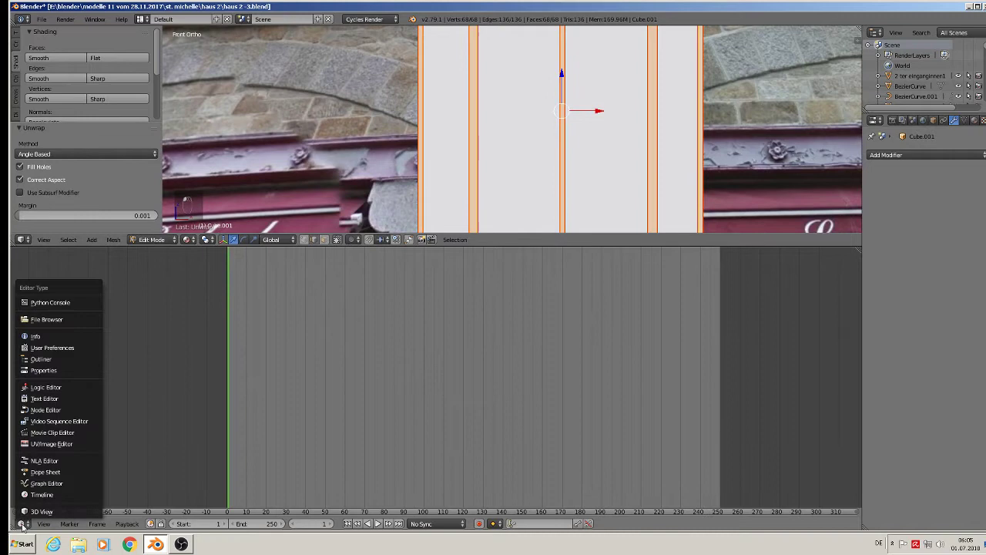
pyautogui.click(46, 413)
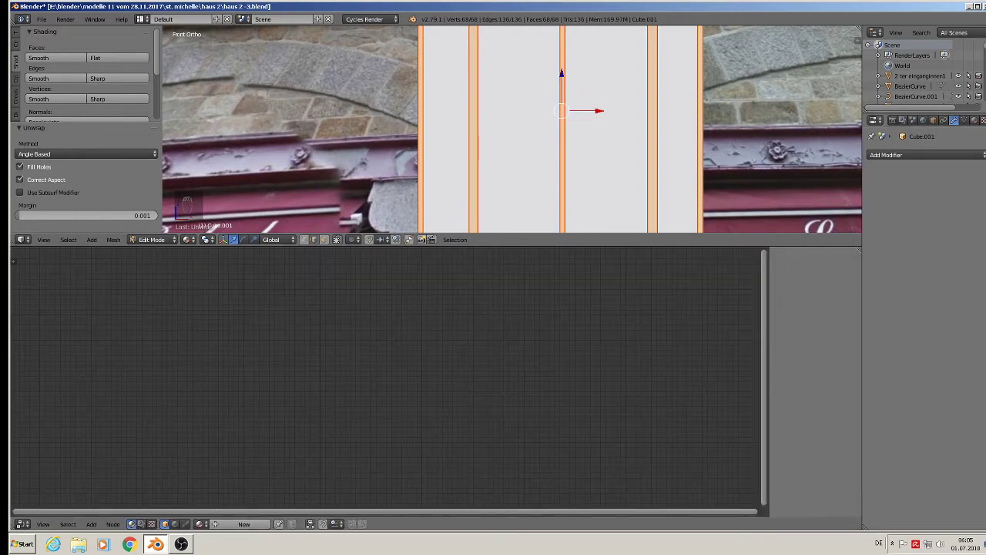
# Step: Split the Node Editor in two, make the new half a UV/Image Editor and hide the Node Editor's sidebar
pyautogui.moveTo(767, 527); pyautogui.dragTo(458, 526)
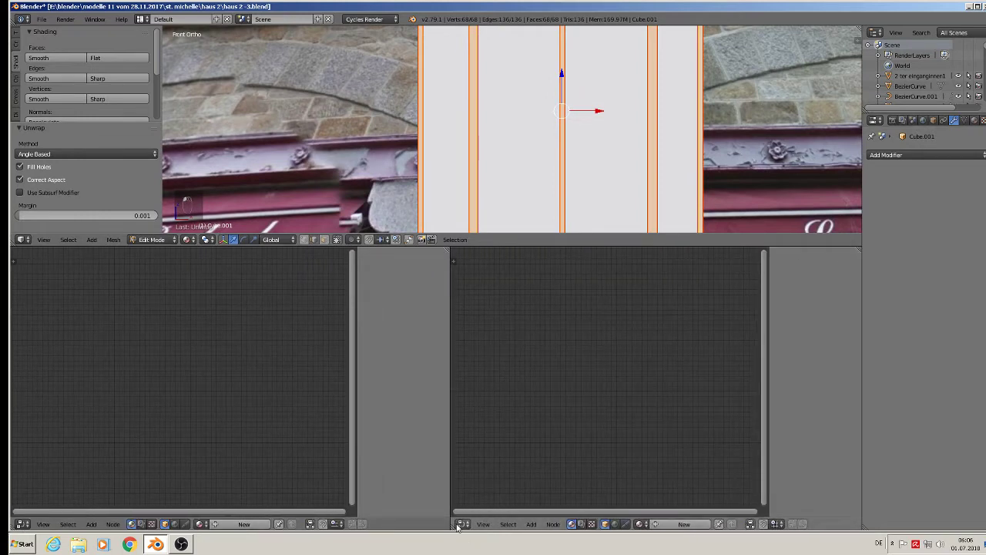
pyautogui.click(460, 524)
pyautogui.click(490, 445)
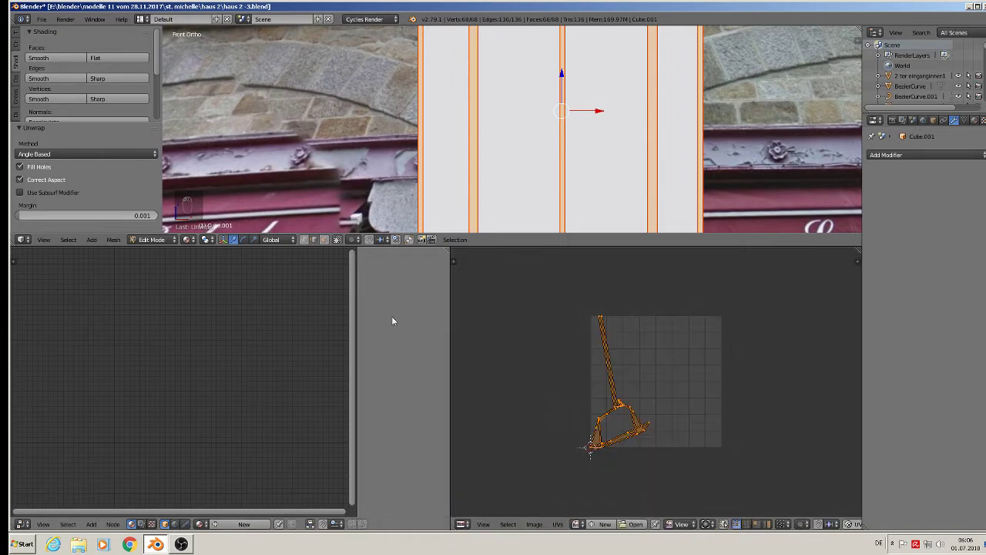
pyautogui.press('n')
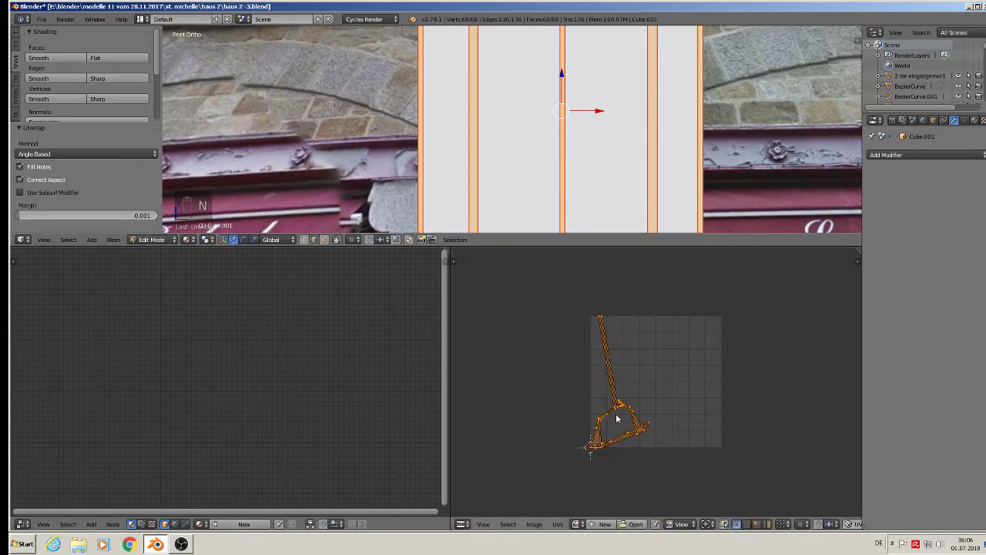
# Step: Map the frame's UVs with Project From View from the front and enlarge the 3D viewport again
pyautogui.press('u')
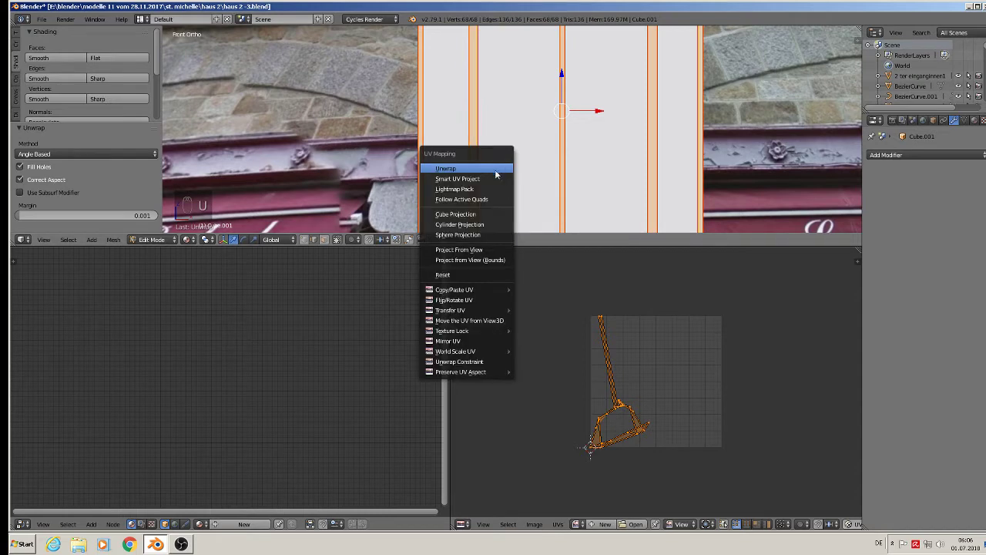
pyautogui.click(482, 249)
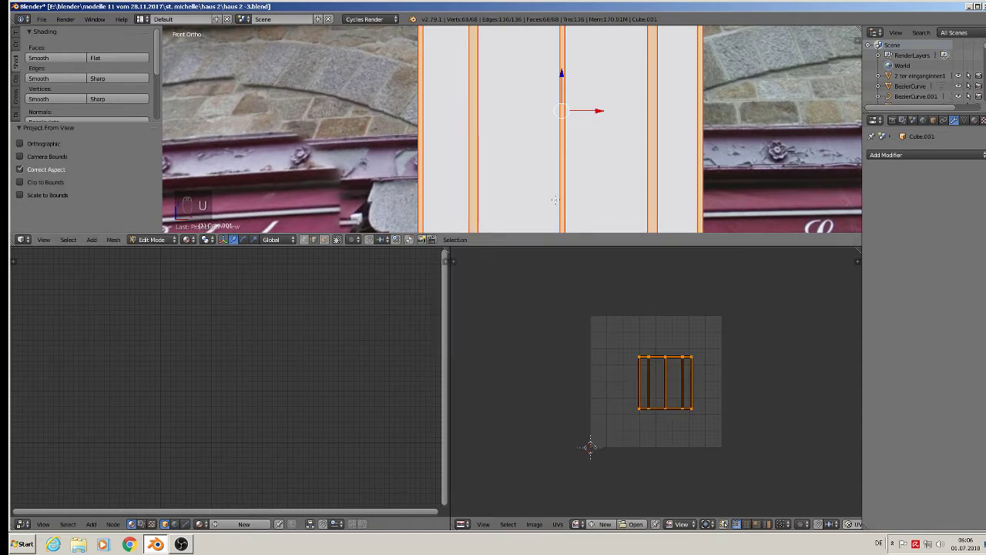
pyautogui.scroll(1, 555, 200)
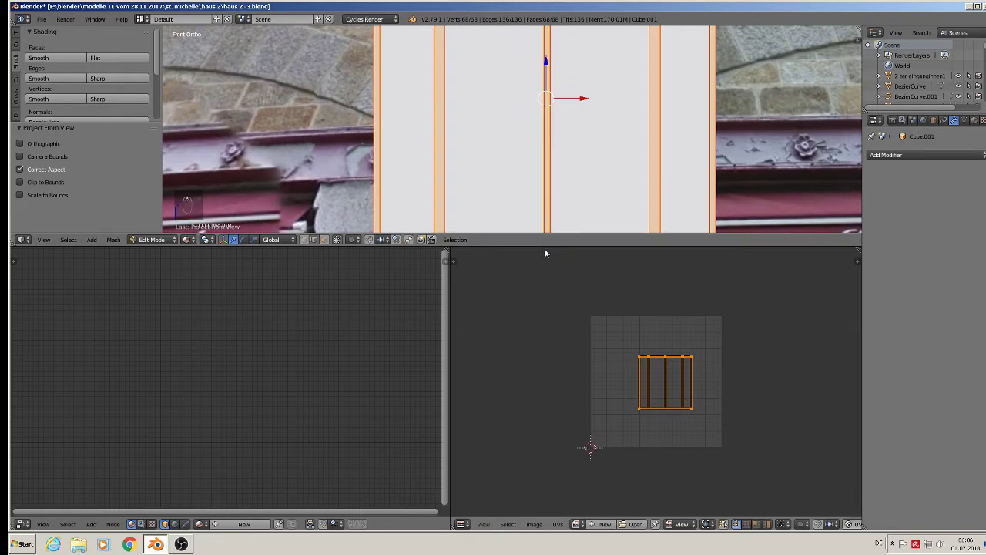
pyautogui.moveTo(546, 247); pyautogui.dragTo(532, 425)
# Step: Create a new material for the frame and name it "windowwood 1"
pyautogui.click(974, 120)
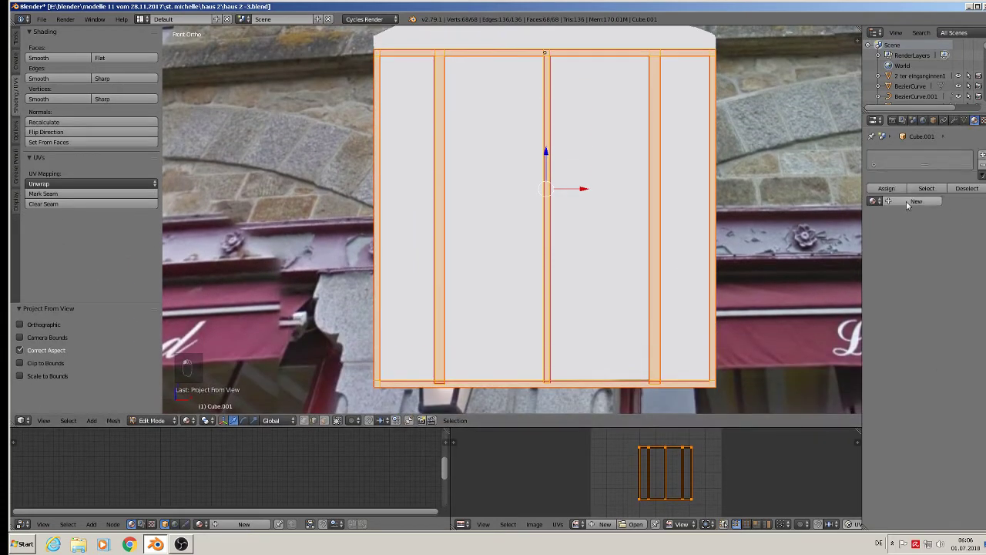
pyautogui.click(909, 202)
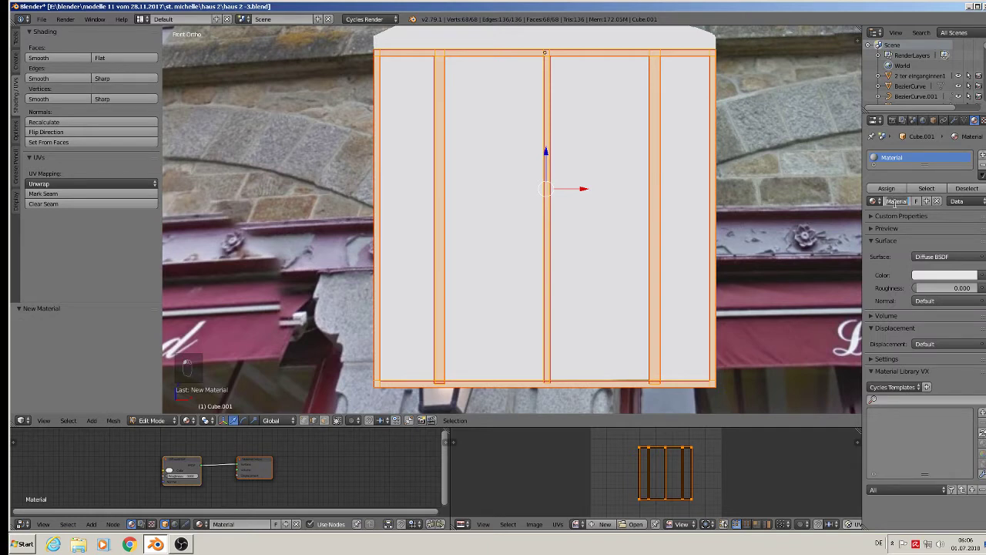
pyautogui.write('weow')
pyautogui.press('Return')
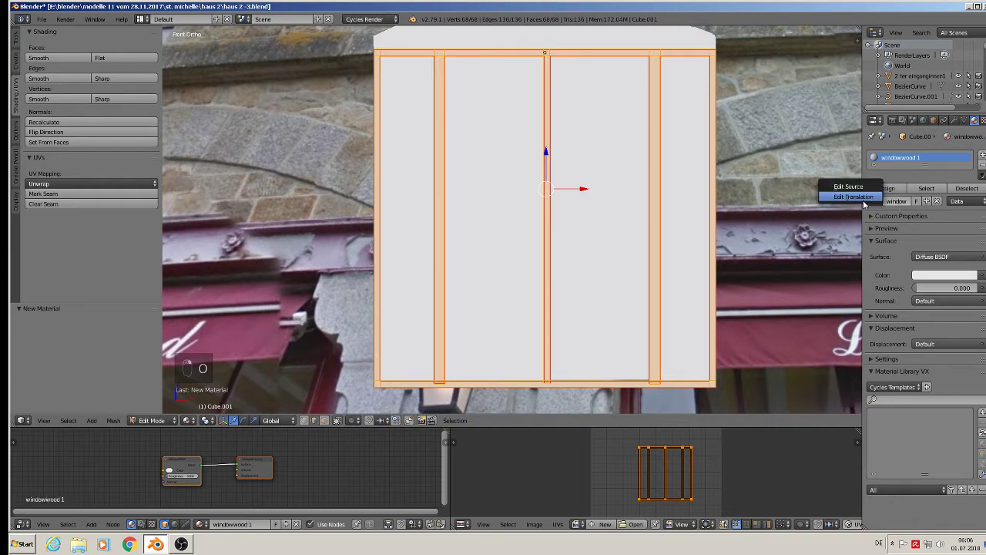
# Step: Set the material's surface to Principled BSDF and use an Image Texture as its base color
pyautogui.click(956, 261)
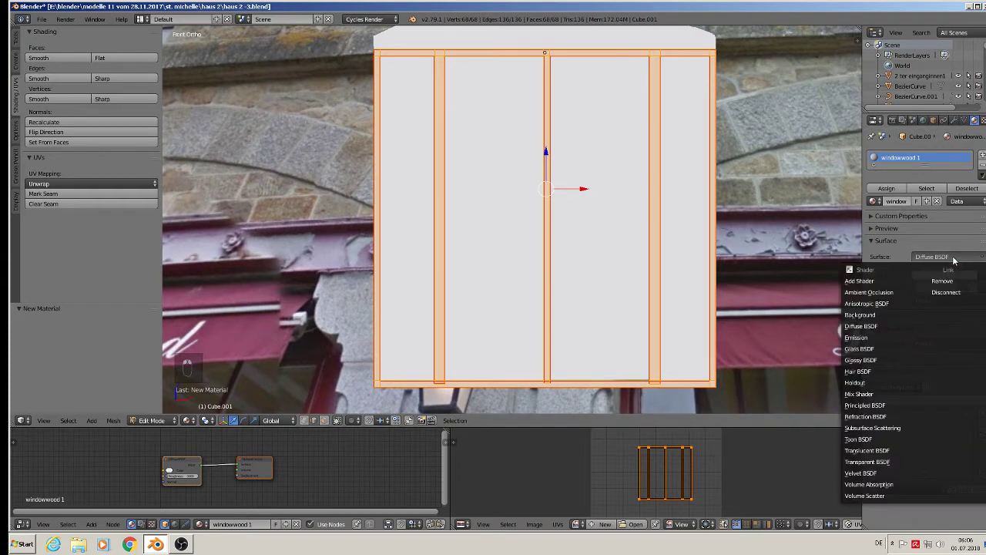
pyautogui.click(884, 405)
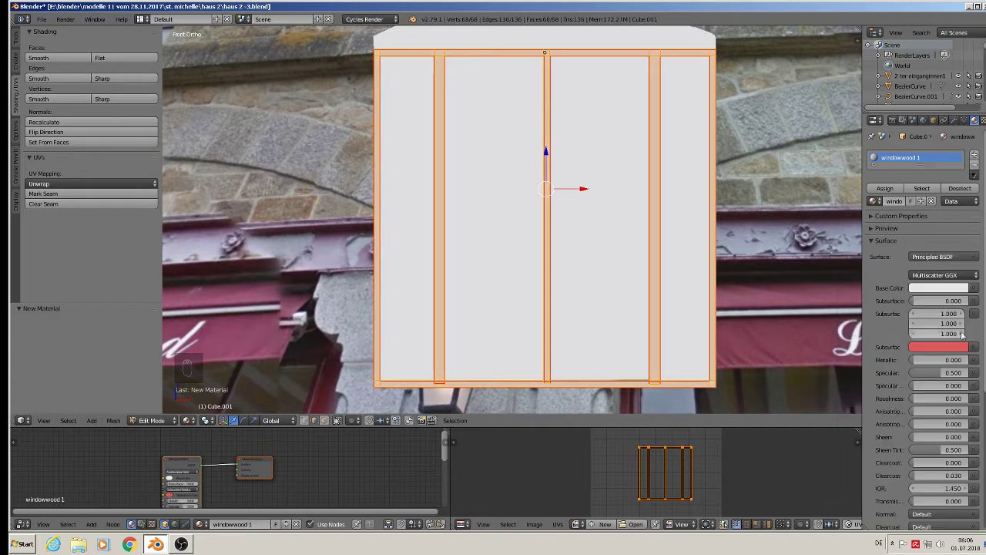
pyautogui.click(974, 288)
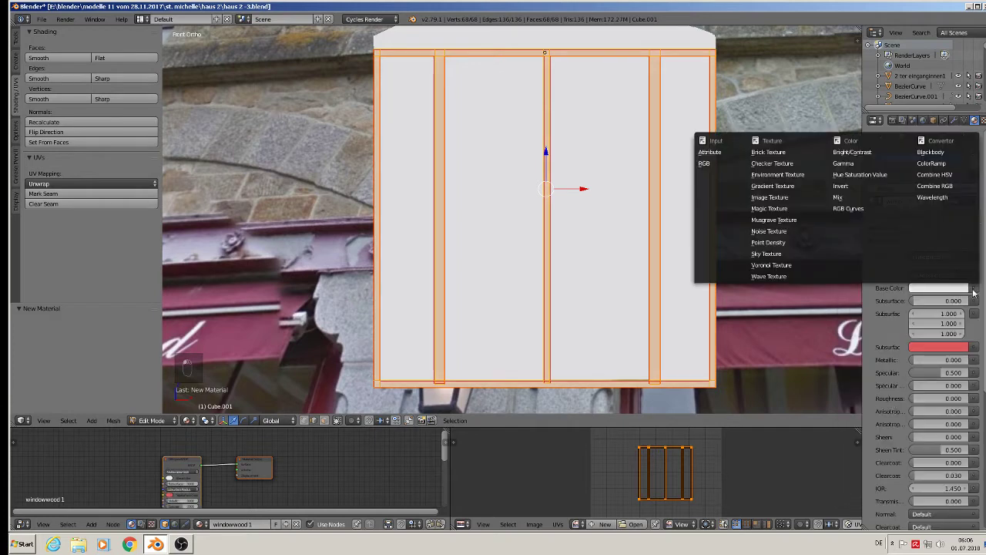
pyautogui.click(786, 200)
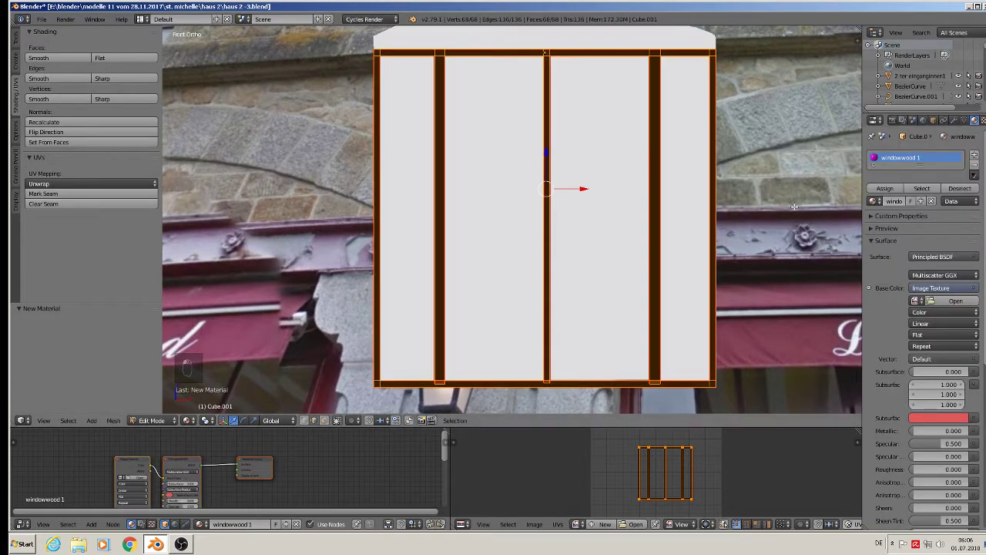
# Step: Load the brown wood image pixplant-ao.tif-diffuse.png from the textur folder into the base color texture
pyautogui.click(955, 302)
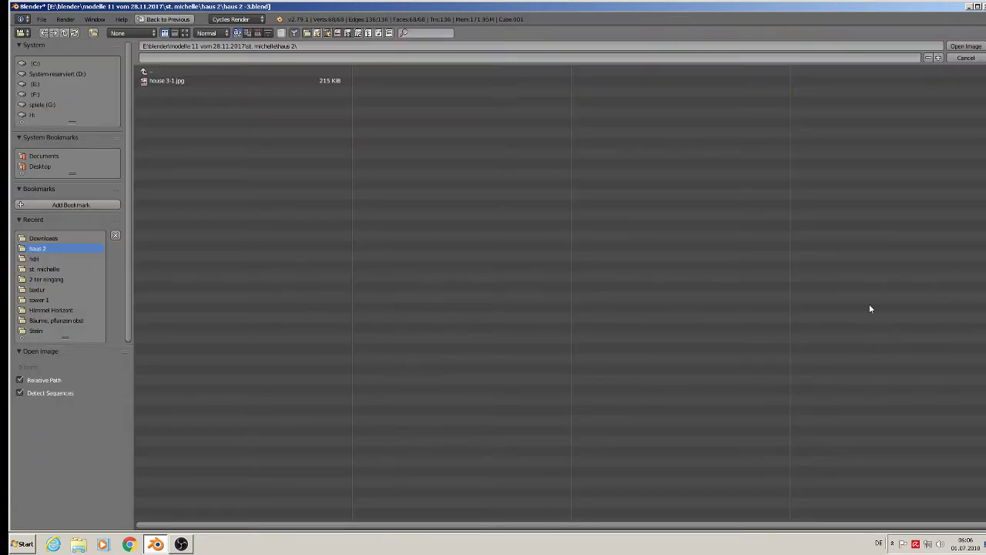
pyautogui.click(47, 269)
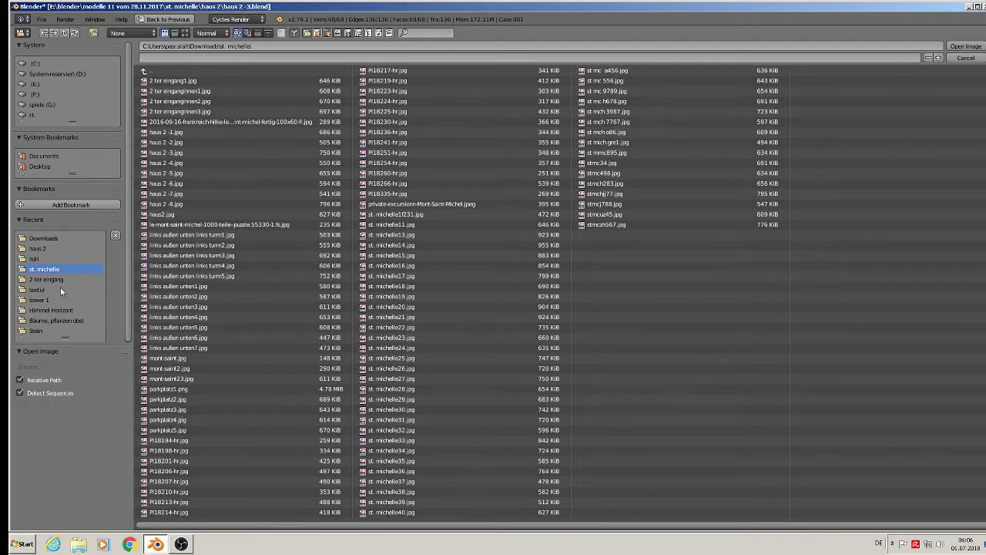
pyautogui.click(60, 288)
pyautogui.click(187, 32)
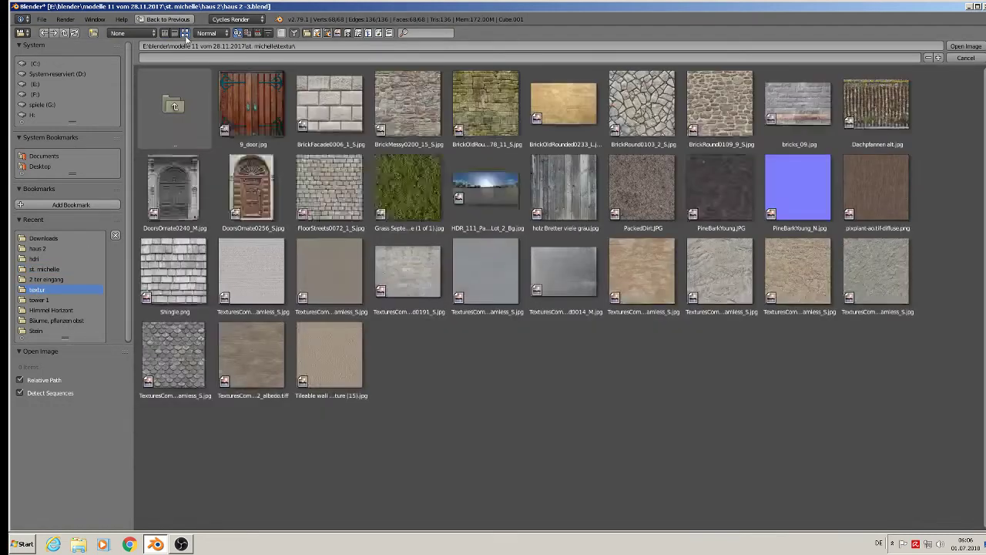
pyautogui.doubleClick(875, 191)
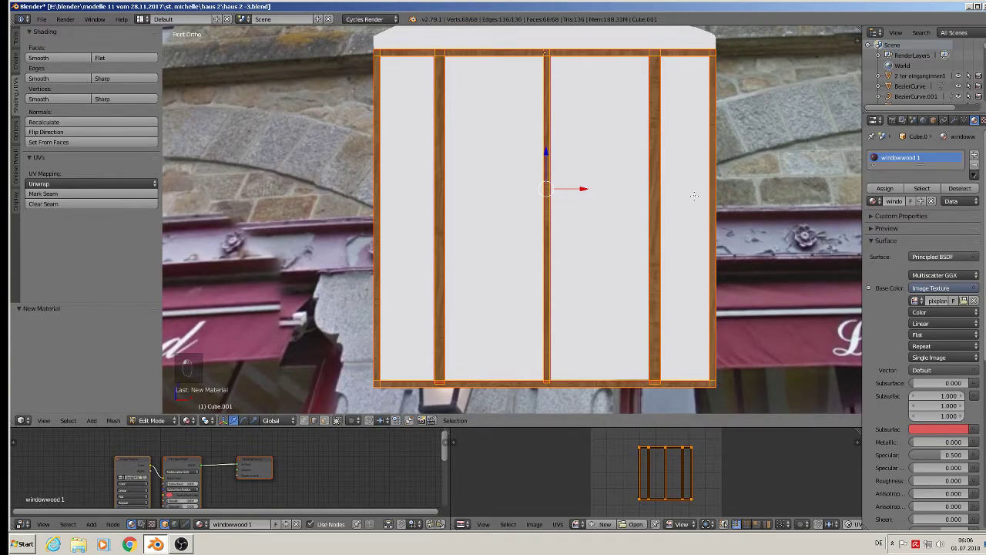
# Step: Examine the wood texture on the frame from an angle and up close in Object Mode
pyautogui.press('Tab')
pyautogui.scroll(2, 498, 201)
pyautogui.scroll(-2, 498, 201)
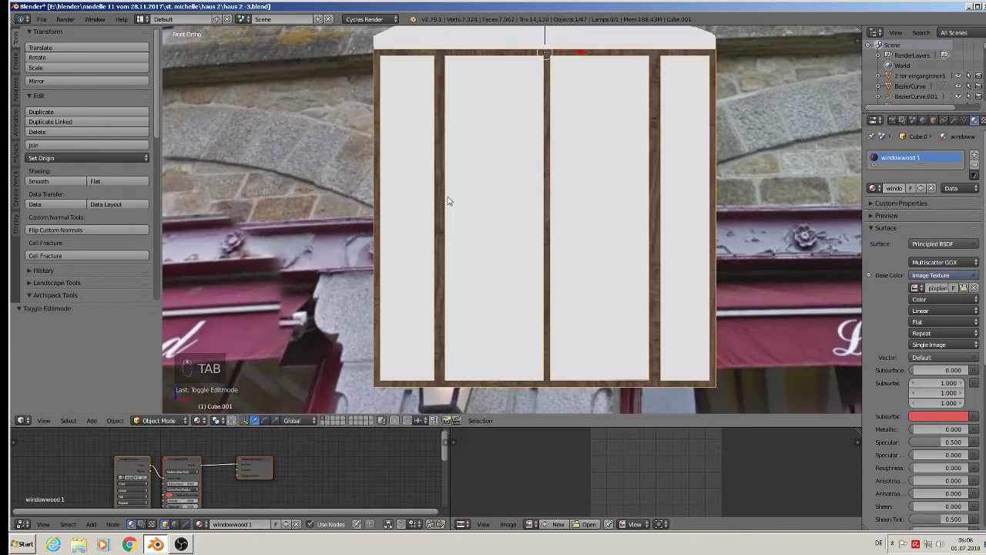
pyautogui.moveTo(370, 134); pyautogui.dragTo(339, 152, button='middle')
pyautogui.scroll(3, 385, 123)
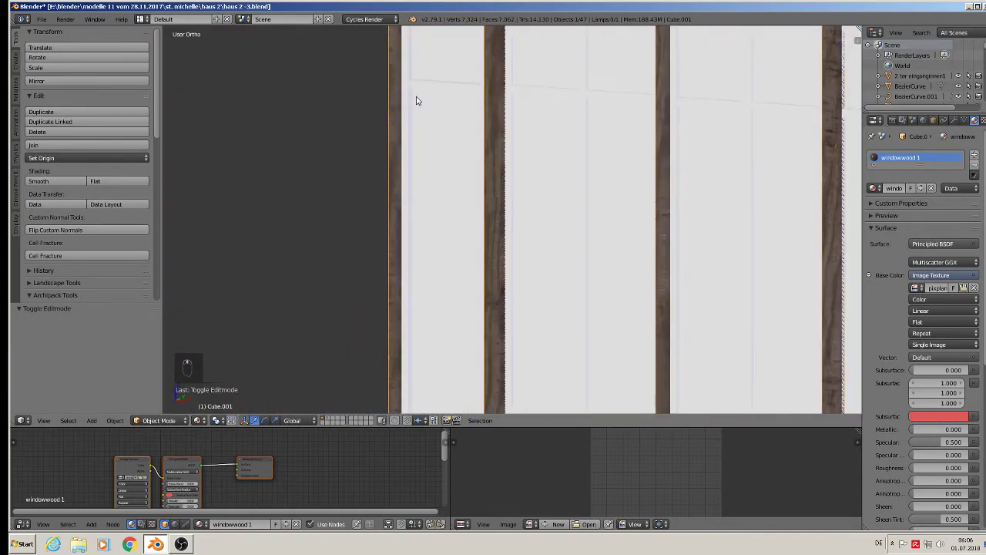
pyautogui.scroll(-1, 346, 214)
pyautogui.scroll(1, 346, 194)
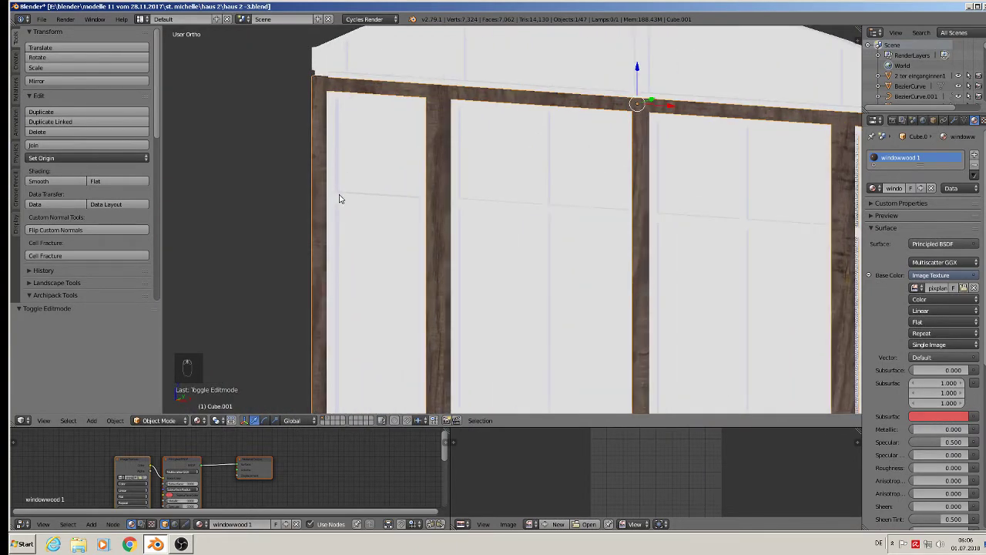
# Step: Open the leftmost casement mesh in Edit Mode and select the horizontal edge below its upper pane in front view
pyautogui.rightClick(336, 196)
pyautogui.press('Tab')
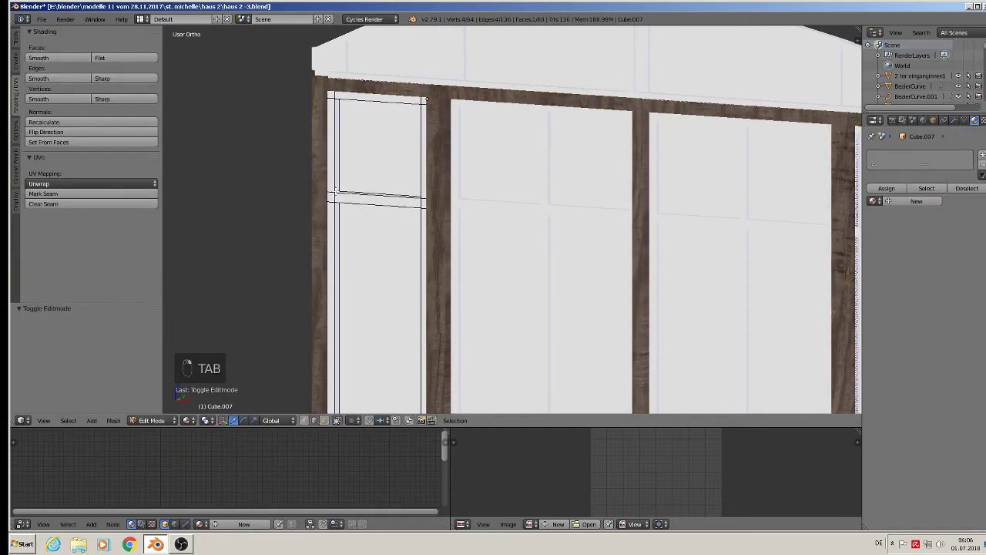
pyautogui.moveTo(339, 191); pyautogui.dragTo(369, 191, button='middle')
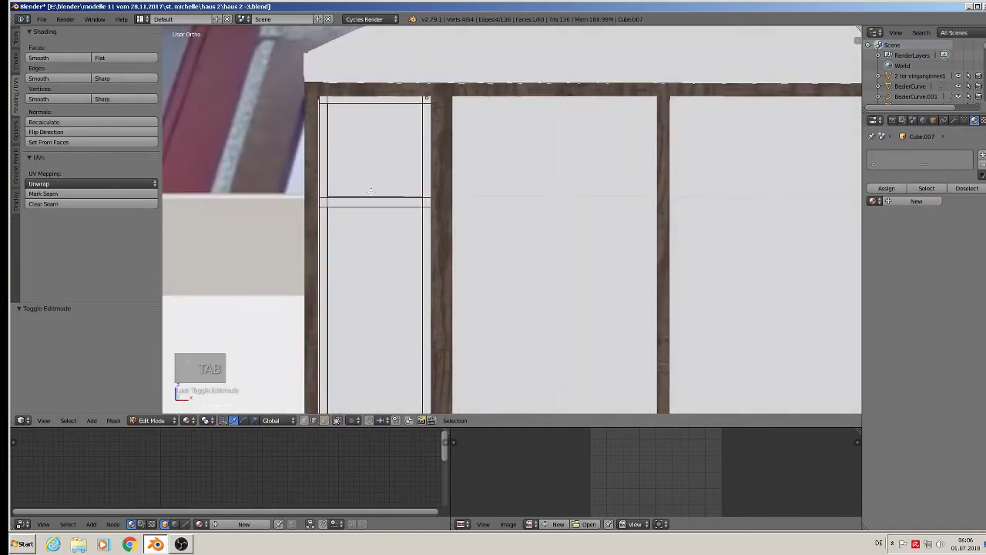
pyautogui.rightClick(351, 199)
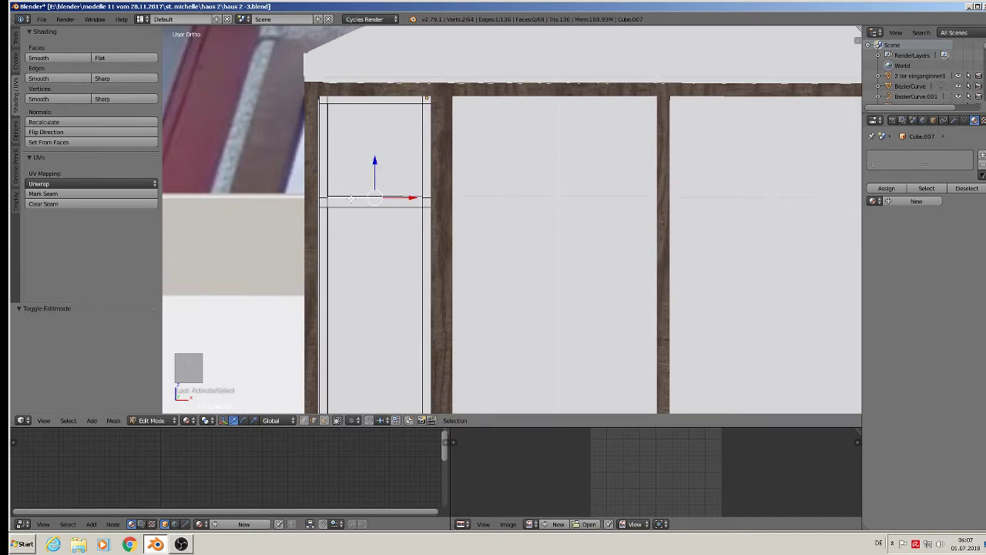
pyautogui.scroll(1, 337, 197)
pyautogui.press('KP_1')
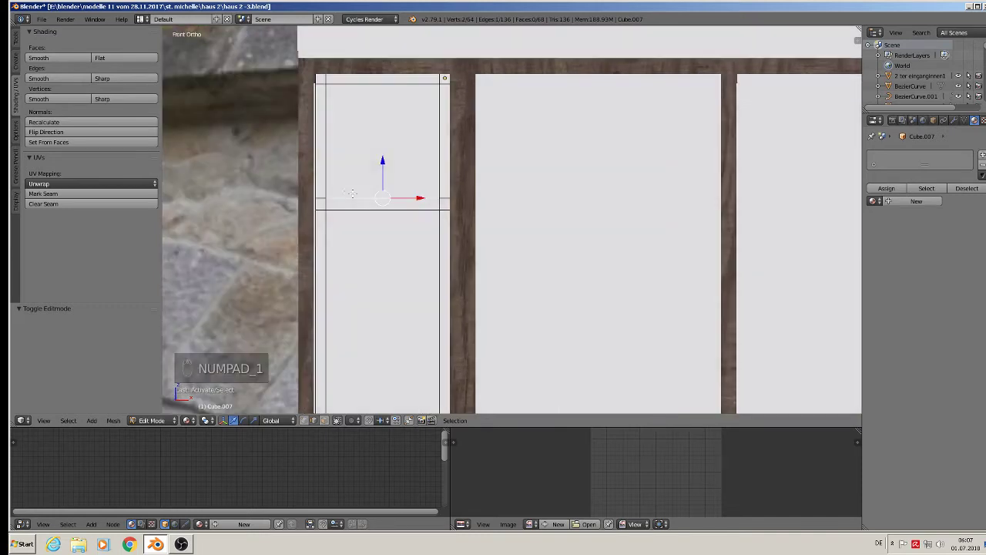
# Step: Extend the selection with the edges around the leftmost casement's upper pane and along its top and side bars
pyautogui.keyDown('shift'); pyautogui.rightClick(328, 144); pyautogui.keyUp('shift')
pyautogui.keyDown('shift'); pyautogui.rightClick(356, 85); pyautogui.keyUp('shift')
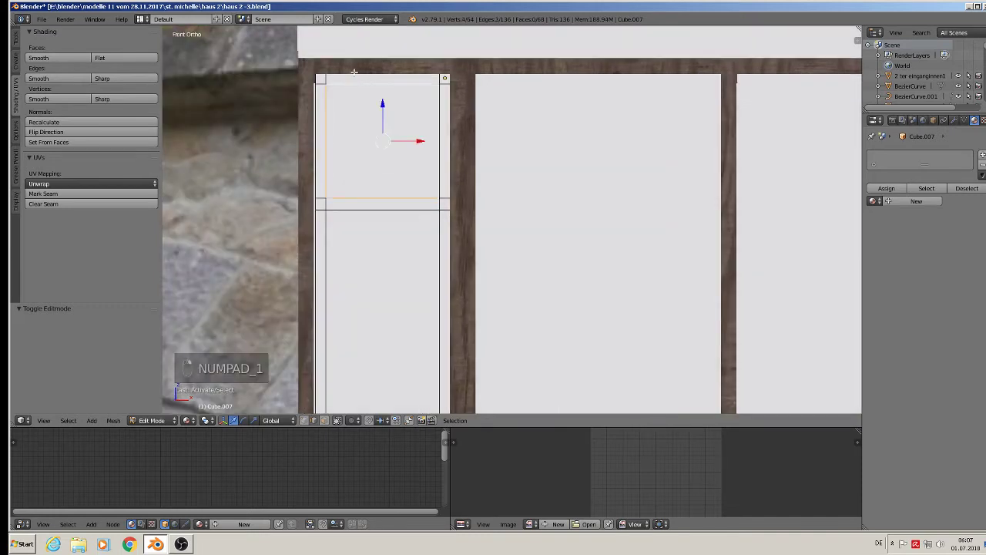
pyautogui.keyDown('shift'); pyautogui.rightClick(355, 72); pyautogui.keyUp('shift')
pyautogui.keyDown('shift'); pyautogui.rightClick(325, 72); pyautogui.keyUp('shift')
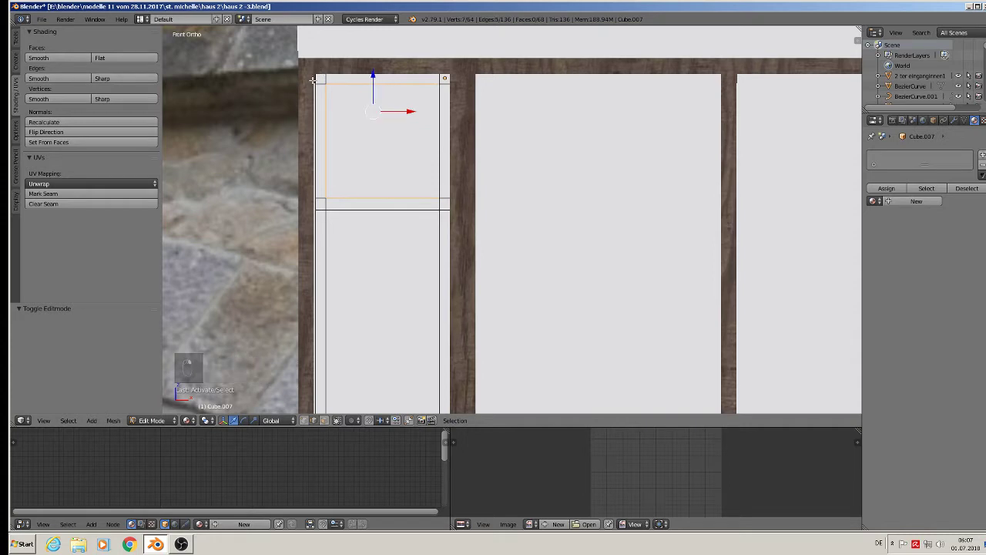
pyautogui.keyDown('shift'); pyautogui.rightClick(313, 80); pyautogui.keyUp('shift')
pyautogui.keyDown('shift'); pyautogui.rightClick(313, 96); pyautogui.keyUp('shift')
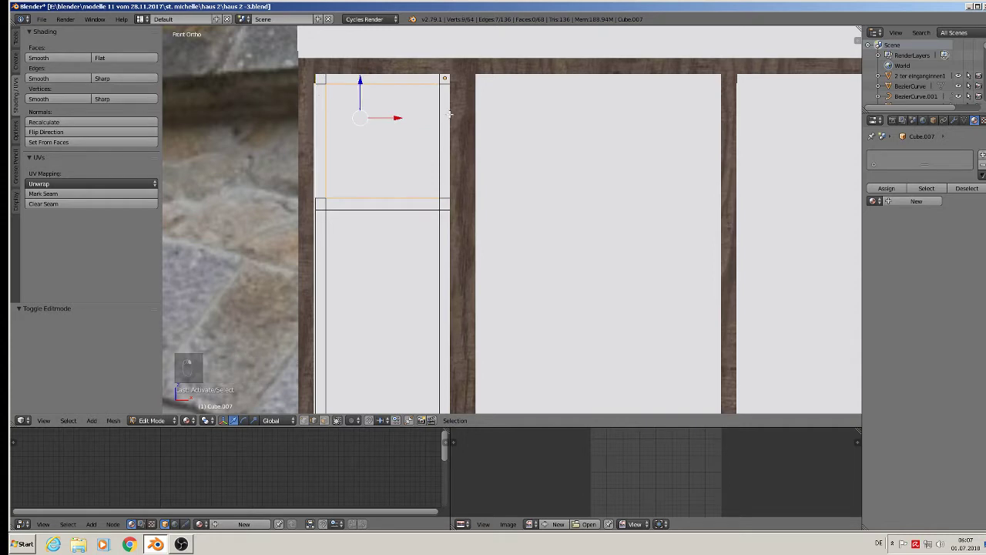
pyautogui.keyDown('shift'); pyautogui.rightClick(452, 113); pyautogui.keyUp('shift')
pyautogui.keyDown('shift'); pyautogui.rightClick(435, 117); pyautogui.keyUp('shift')
pyautogui.keyDown('shift'); pyautogui.rightClick(445, 74); pyautogui.keyUp('shift')
pyautogui.keyDown('shift'); pyautogui.rightClick(453, 79); pyautogui.keyUp('shift')
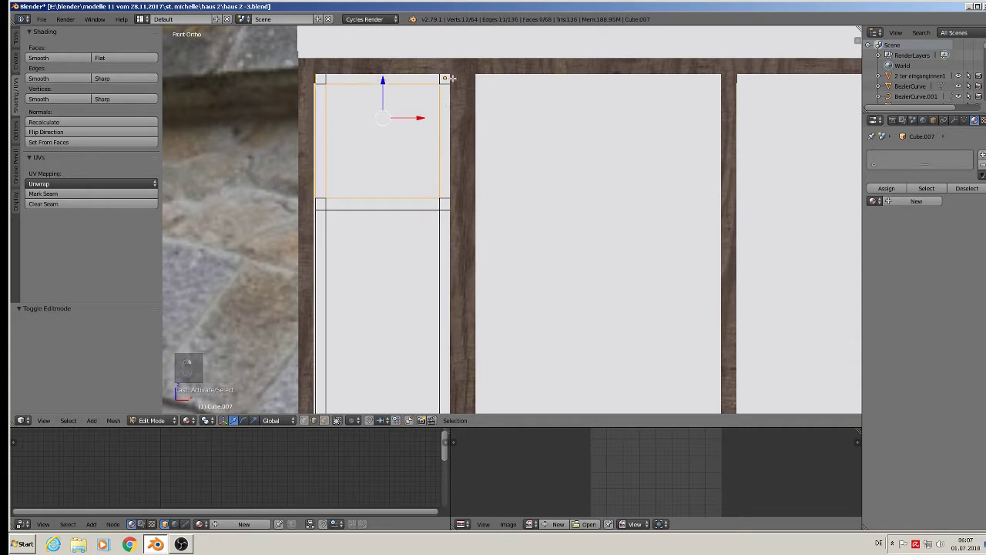
# Step: Add the lower edge of the upper crossbar and the long vertical edges beside the middle pane to the selection
pyautogui.keyDown('shift'); pyautogui.rightClick(450, 211); pyautogui.keyUp('shift')
pyautogui.keyDown('shift'); pyautogui.rightClick(446, 224); pyautogui.keyUp('shift')
pyautogui.keyDown('shift'); pyautogui.rightClick(370, 228); pyautogui.keyUp('shift')
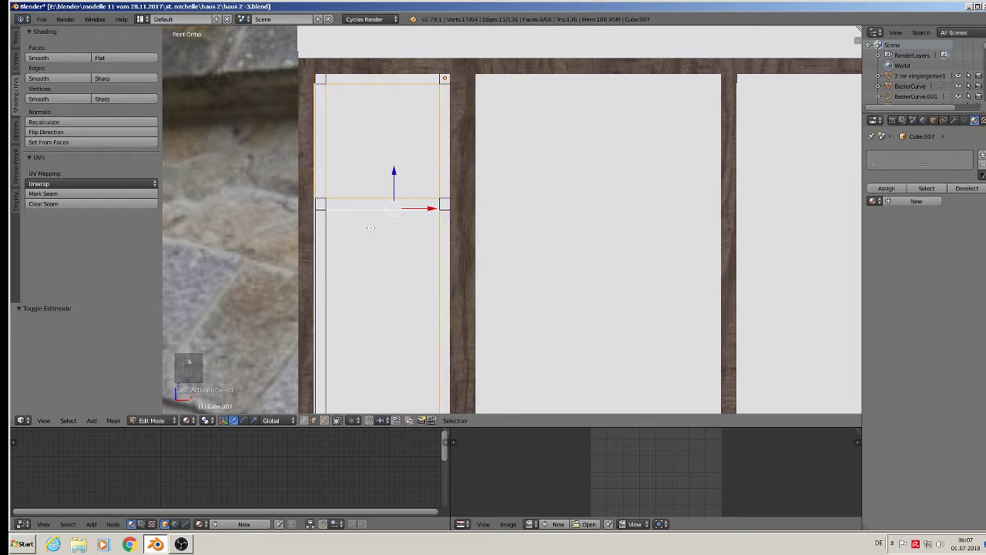
pyautogui.keyDown('shift'); pyautogui.rightClick(332, 225); pyautogui.keyUp('shift')
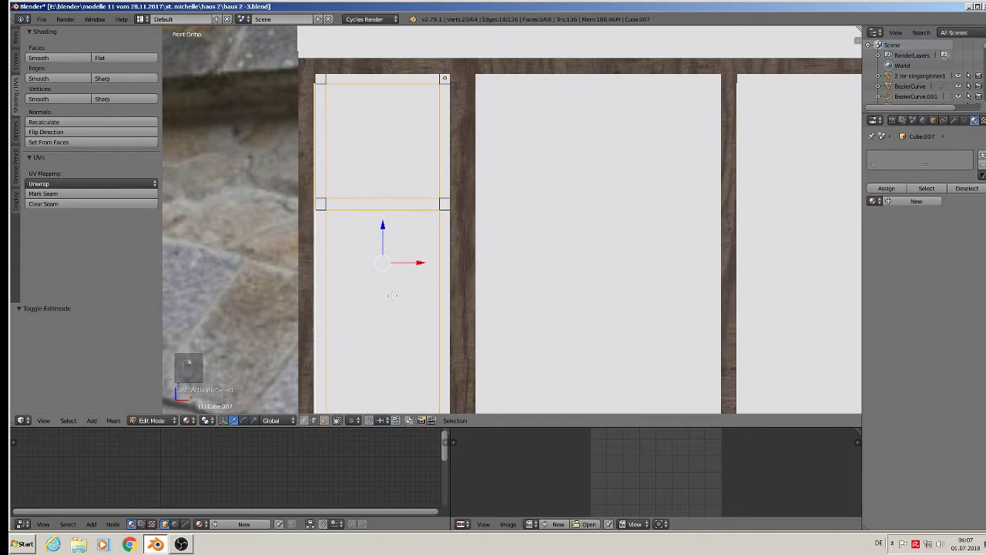
pyautogui.keyDown('shift'); pyautogui.moveTo(392, 296); pyautogui.dragTo(405, 130, button='middle'); pyautogui.keyUp('shift')
pyautogui.keyDown('shift'); pyautogui.moveTo(407, 242); pyautogui.dragTo(403, 126, button='middle'); pyautogui.keyUp('shift')
pyautogui.keyDown('shift'); pyautogui.moveTo(399, 277); pyautogui.dragTo(392, 131, button='middle'); pyautogui.keyUp('shift')
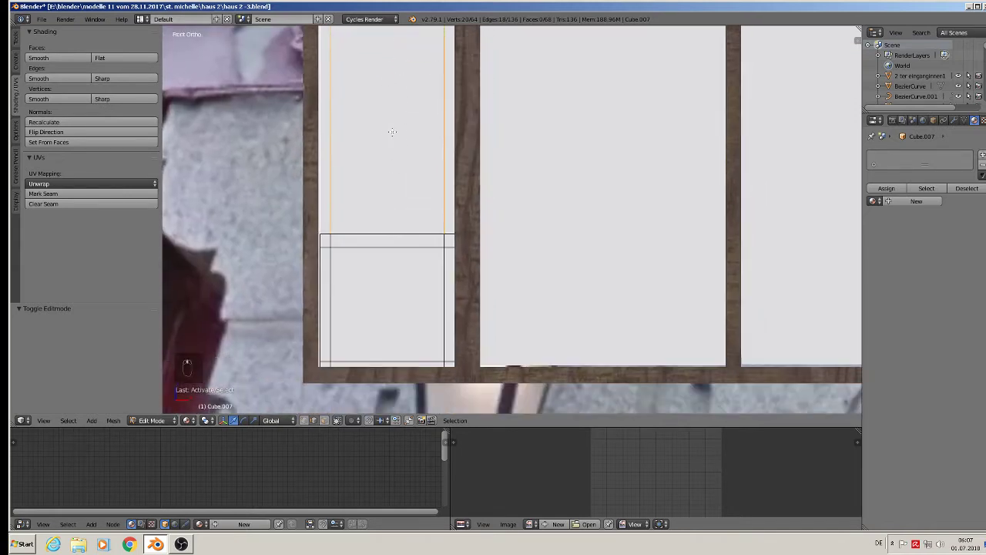
pyautogui.keyDown('shift'); pyautogui.moveTo(397, 194); pyautogui.dragTo(396, 154, button='middle'); pyautogui.keyUp('shift')
pyautogui.keyDown('shift'); pyautogui.rightClick(456, 200); pyautogui.keyUp('shift')
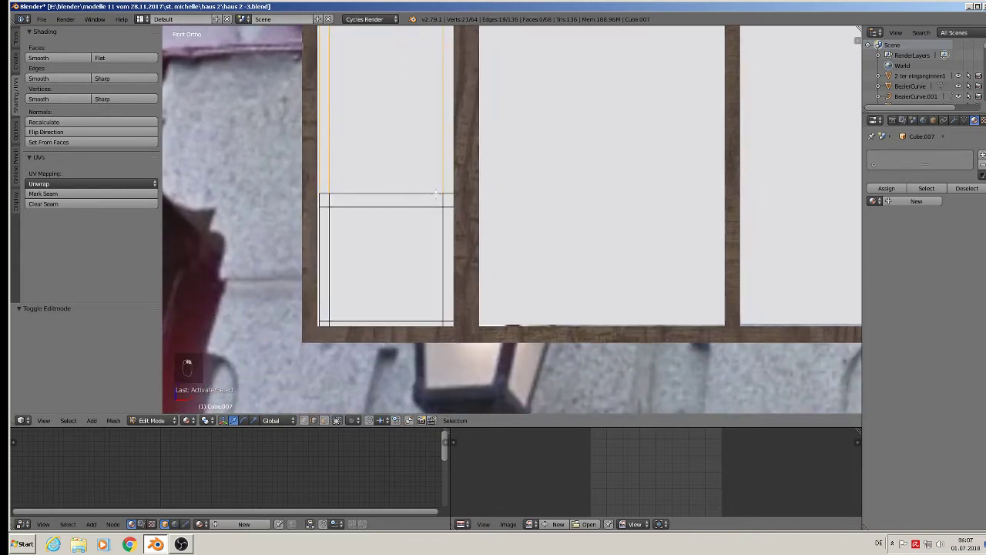
# Step: Add the edges of the lower crossbar and around the bottom pane, and mark all selected edges as seams
pyautogui.keyDown('shift'); pyautogui.rightClick(319, 198); pyautogui.keyUp('shift')
pyautogui.keyDown('shift'); pyautogui.rightClick(332, 235); pyautogui.keyUp('shift')
pyautogui.keyDown('shift'); pyautogui.rightClick(358, 209); pyautogui.keyUp('shift')
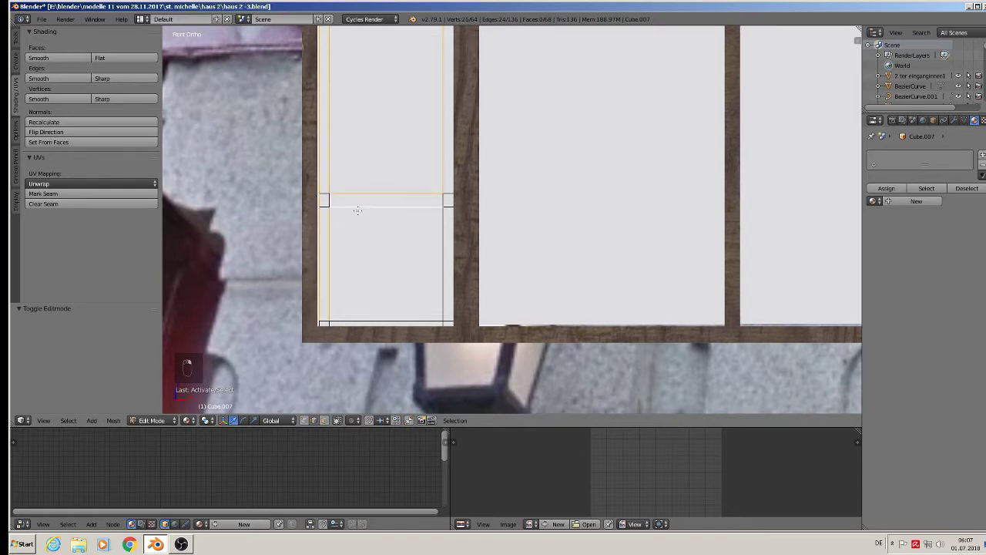
pyautogui.keyDown('shift'); pyautogui.rightClick(383, 318); pyautogui.keyUp('shift')
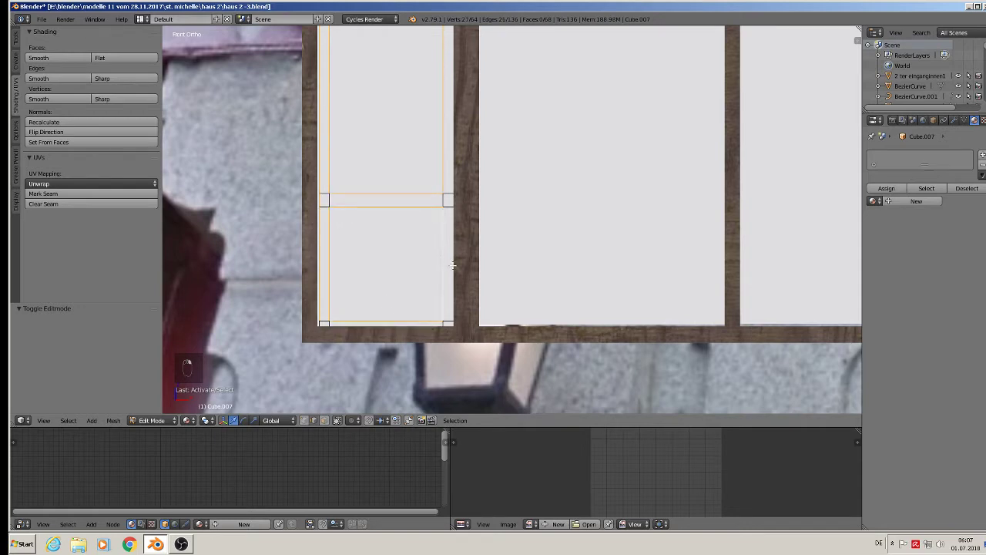
pyautogui.keyDown('shift'); pyautogui.rightClick(444, 266); pyautogui.keyUp('shift')
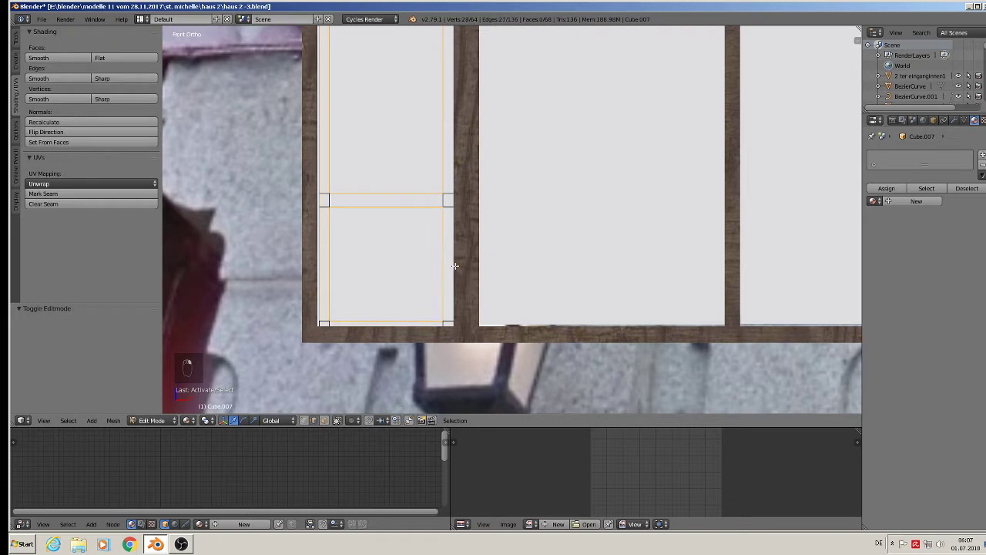
pyautogui.keyDown('shift'); pyautogui.rightClick(450, 333); pyautogui.keyUp('shift')
pyautogui.click(77, 194)
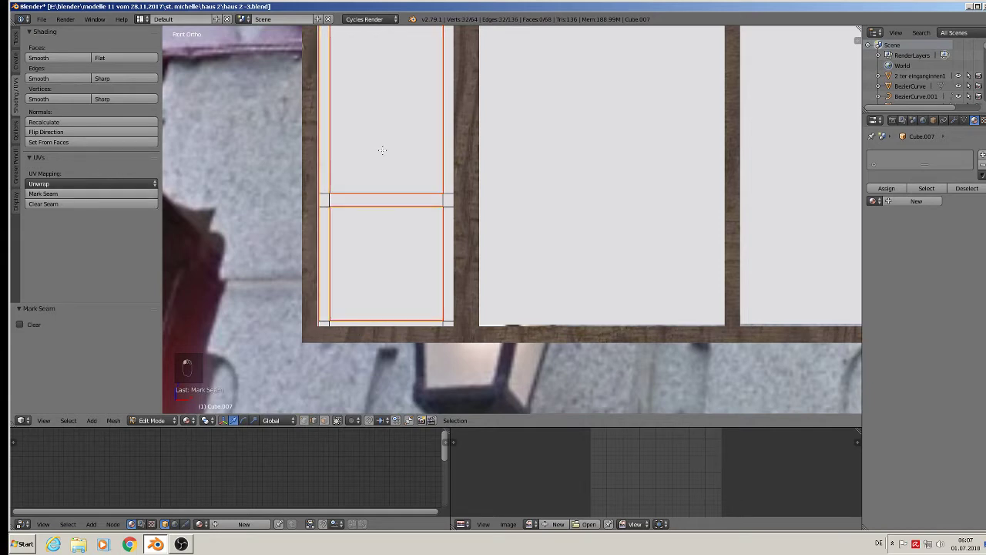
# Step: Select the whole casement mesh and apply the object's rotation and scale, returning to Edit Mode
pyautogui.scroll(-6, 381, 150)
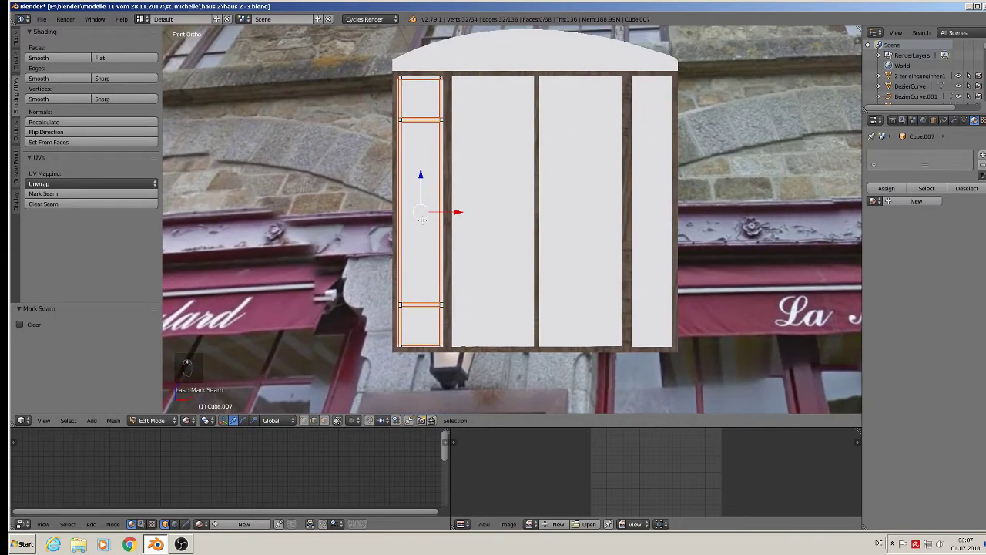
pyautogui.scroll(1, 421, 218)
pyautogui.press('a')
pyautogui.press('a')
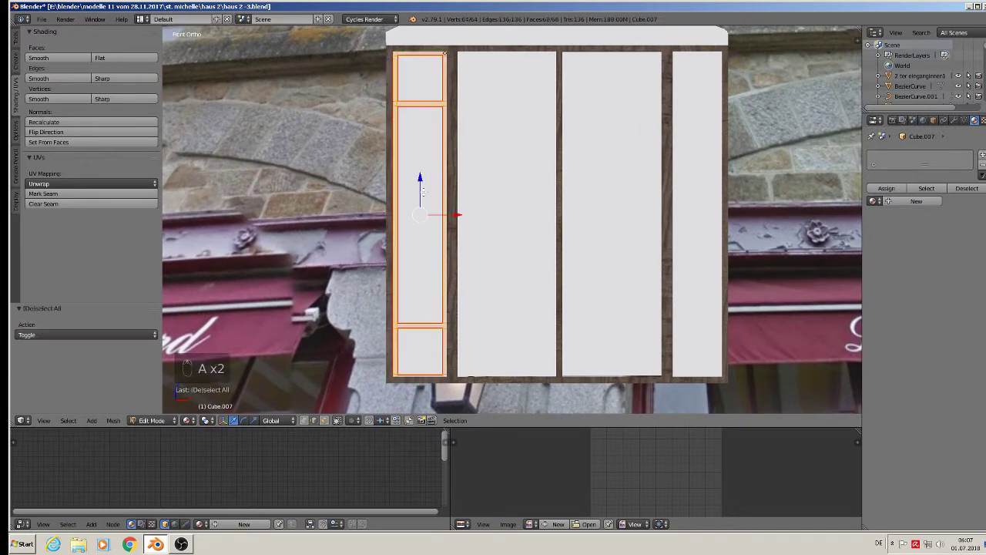
pyautogui.press('Tab')
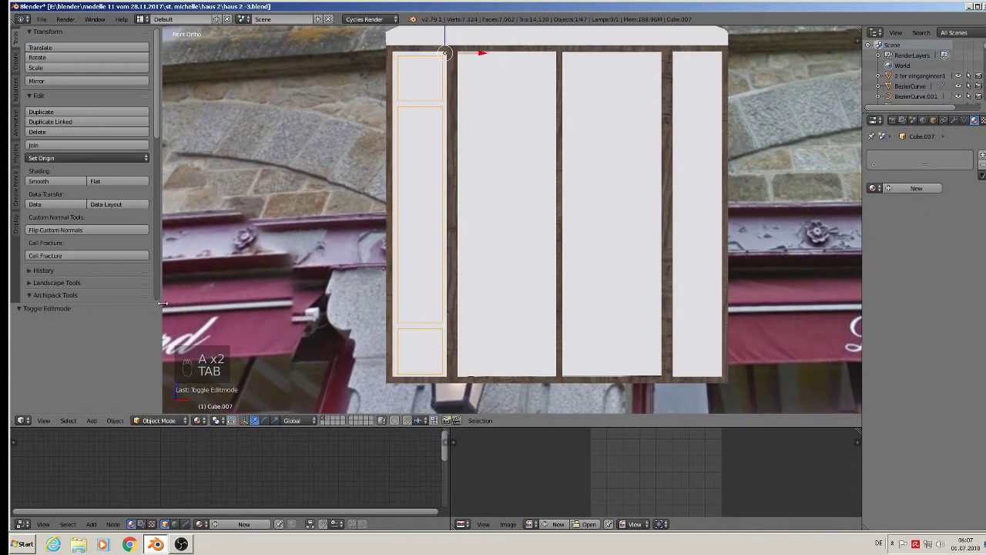
pyautogui.click(114, 420)
pyautogui.moveTo(151, 342)
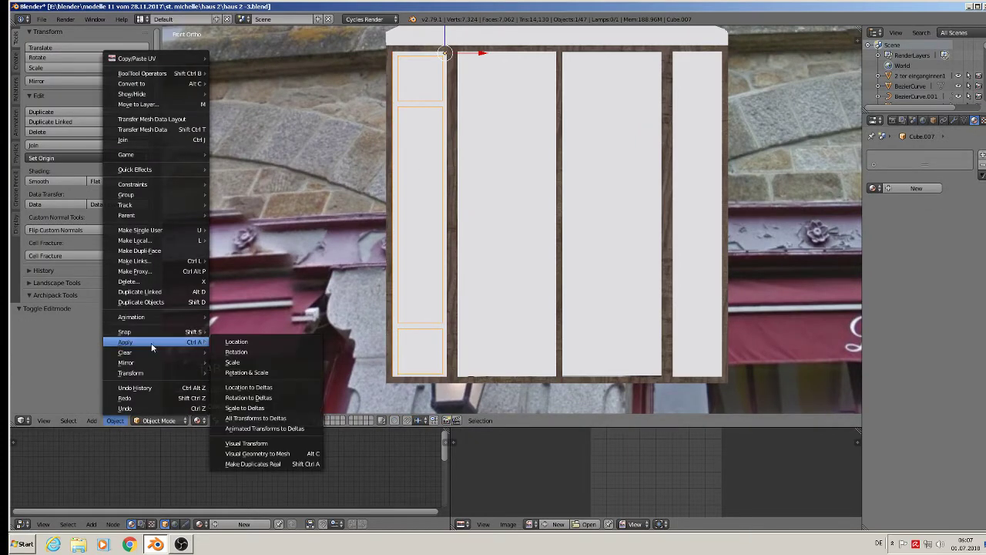
pyautogui.click(259, 372)
pyautogui.press('Tab')
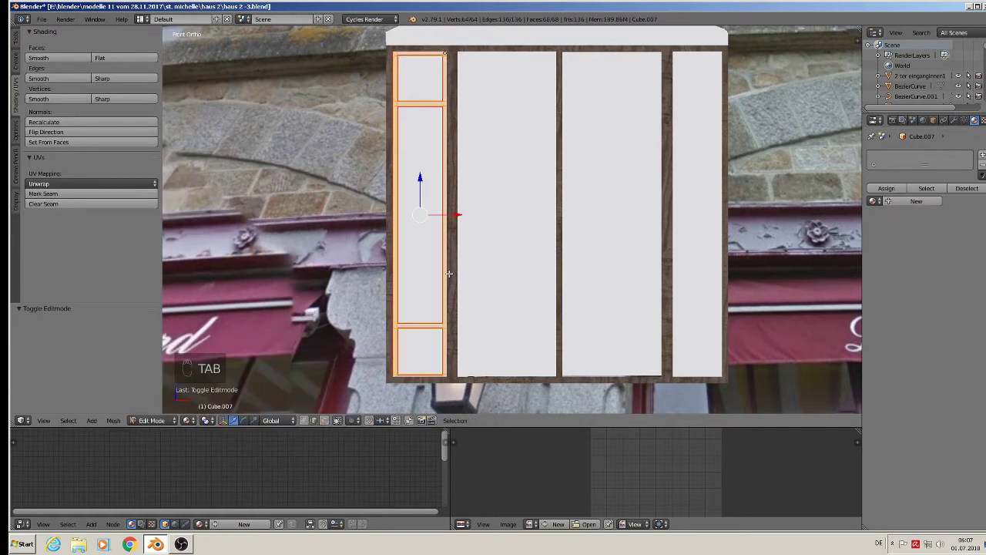
# Step: UV-map the leftmost casement with Project From View and give it the existing windowwood 1 material
pyautogui.press('u')
pyautogui.click(449, 274)
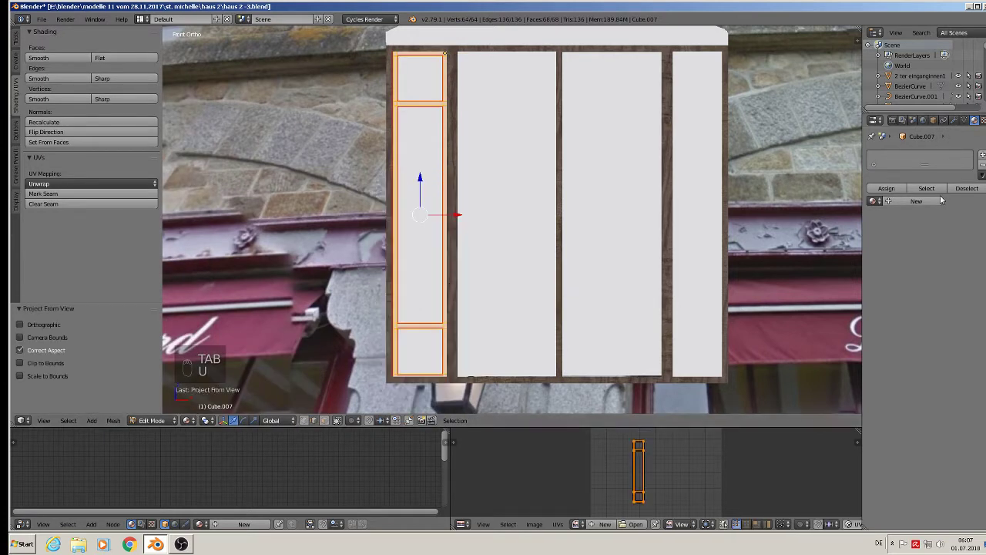
pyautogui.click(874, 201)
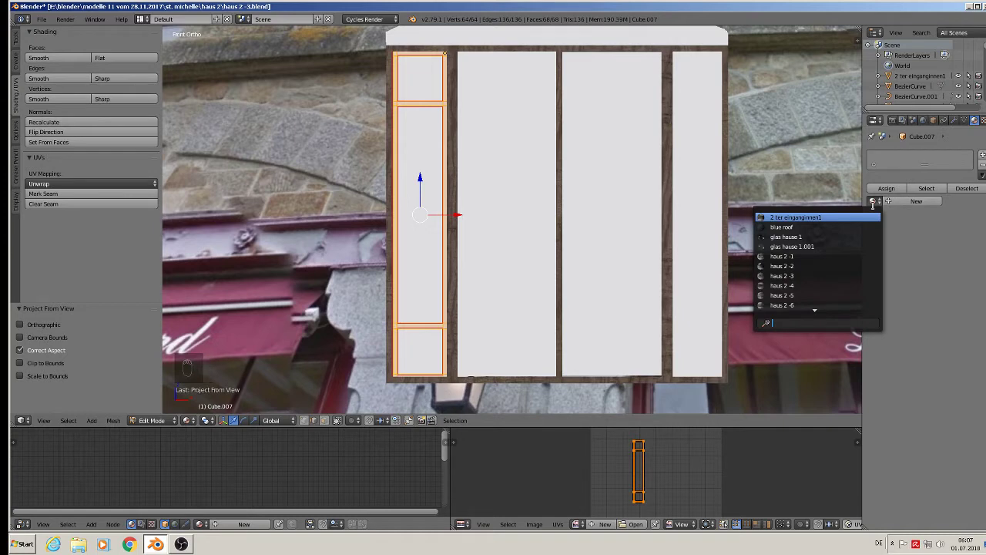
pyautogui.write('win')
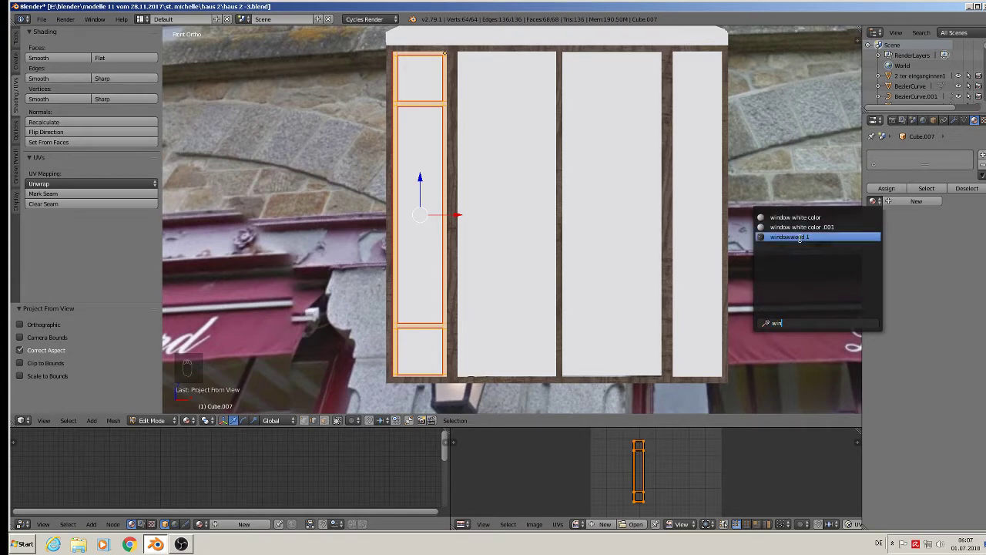
pyautogui.click(802, 237)
pyautogui.press('a')
pyautogui.press('Tab')
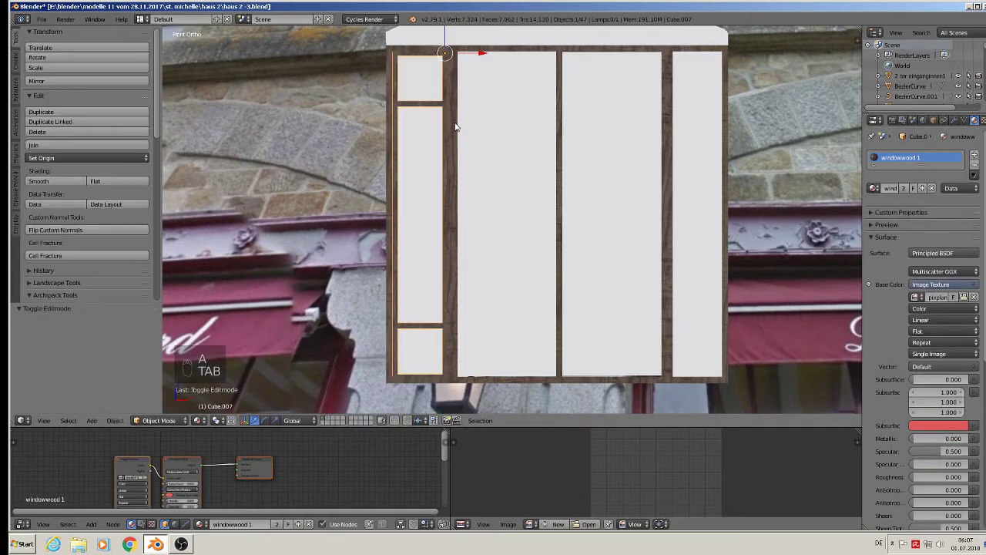
# Step: Shift the facade photo object behind the window 0.005 along the X axis
pyautogui.rightClick(509, 58)
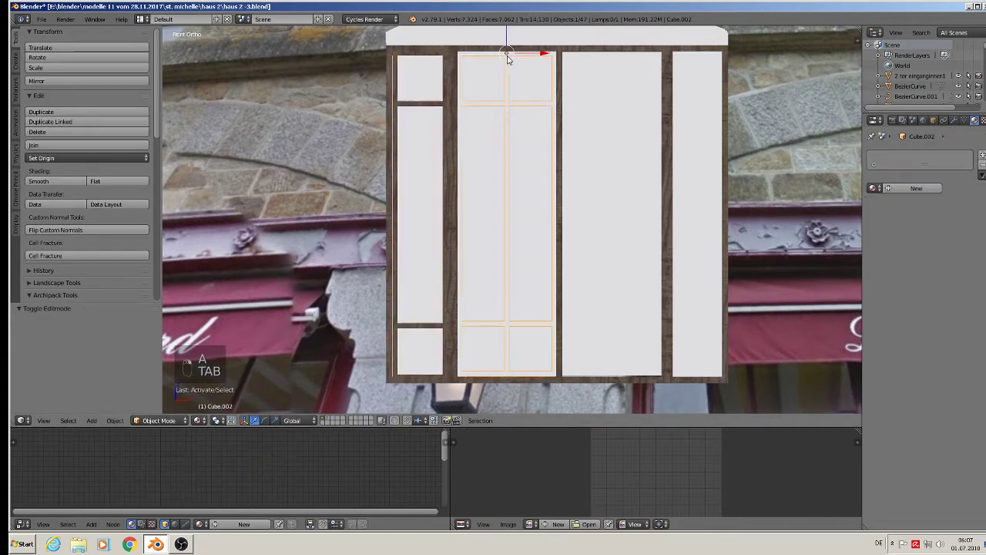
pyautogui.rightClick(675, 78)
pyautogui.moveTo(715, 176); pyautogui.dragTo(721, 179)
pyautogui.rightClick(682, 140)
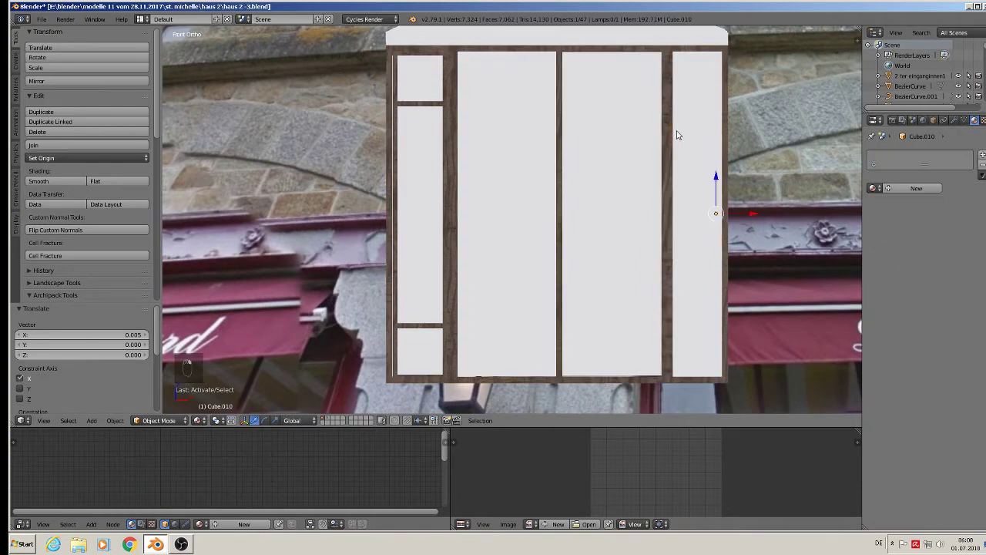
# Step: Delete the untextured bars of the rightmost casement
pyautogui.moveTo(682, 157); pyautogui.dragTo(643, 180, button='middle')
pyautogui.scroll(5, 673, 99)
pyautogui.rightClick(698, 110)
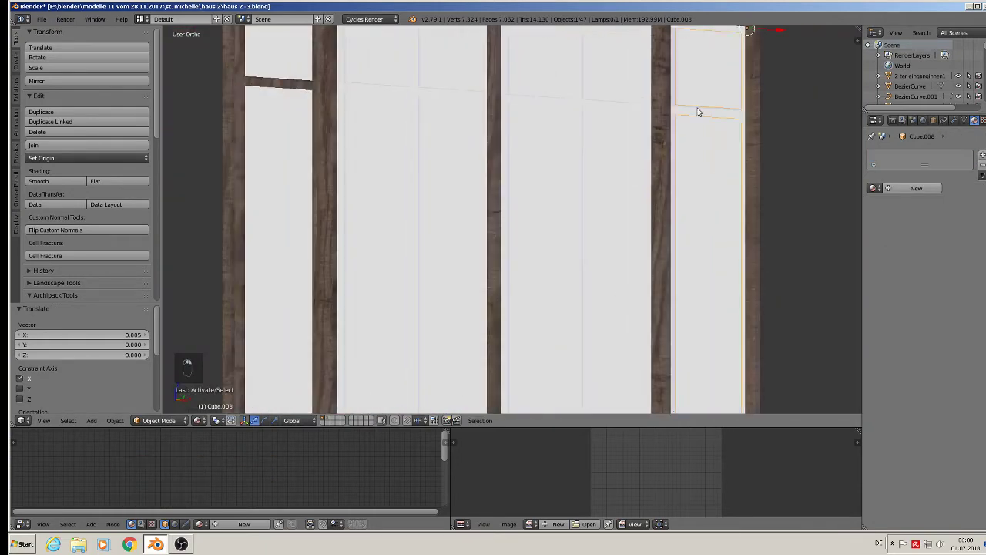
pyautogui.scroll(-4, 696, 128)
pyautogui.scroll(-3, 697, 129)
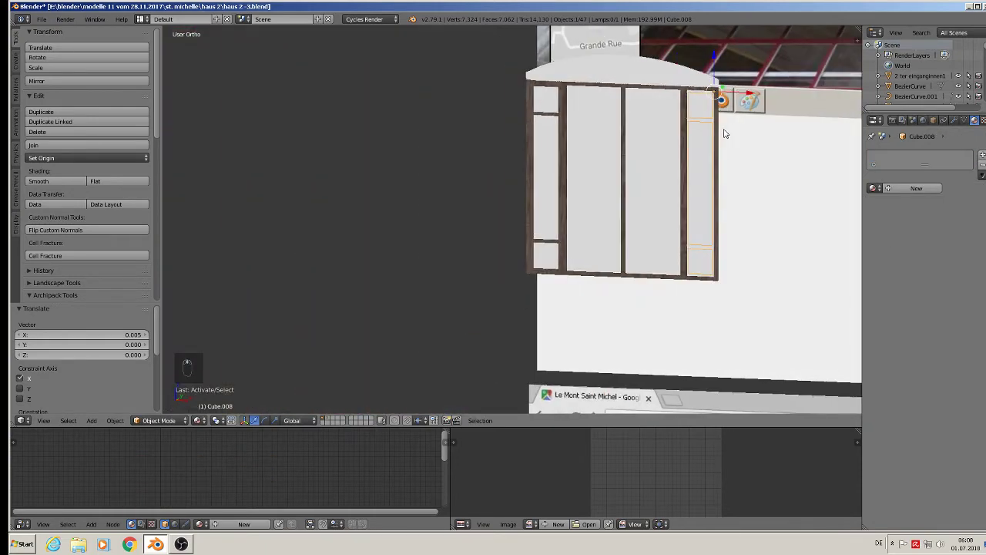
pyautogui.press('x')
pyautogui.click(707, 129)
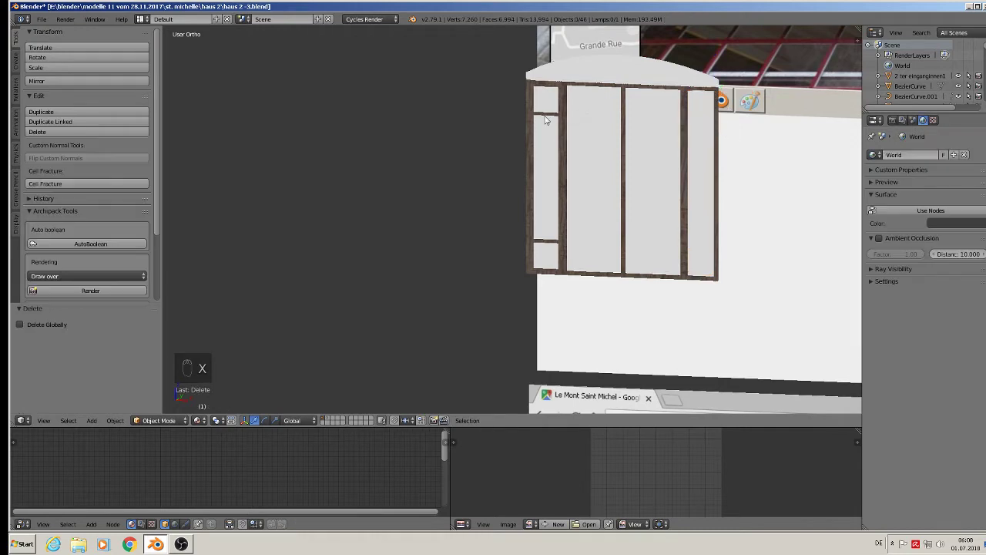
# Step: Duplicate the textured leftmost casement and move the copy 0.164 along X into the rightmost opening
pyautogui.rightClick(544, 119)
pyautogui.hotkey('shift', 'd')
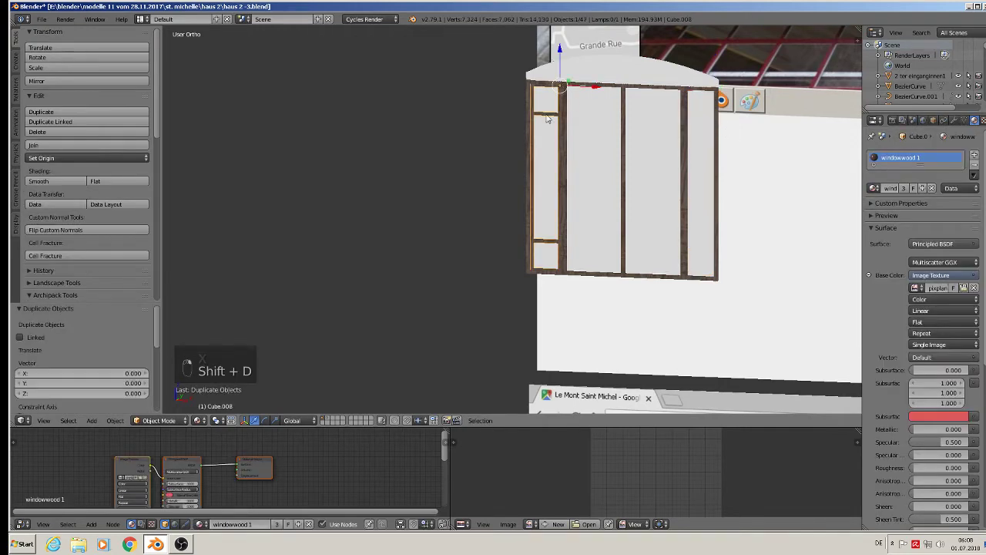
pyautogui.press('x')
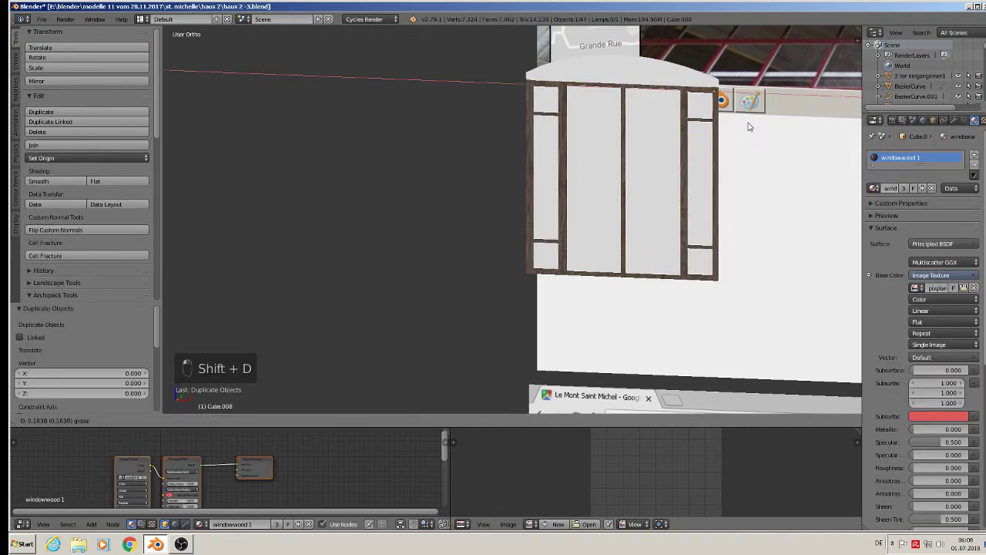
pyautogui.click(656, 180)
pyautogui.scroll(6, 557, 115)
pyautogui.scroll(-3, 539, 83)
pyautogui.scroll(-3, 540, 143)
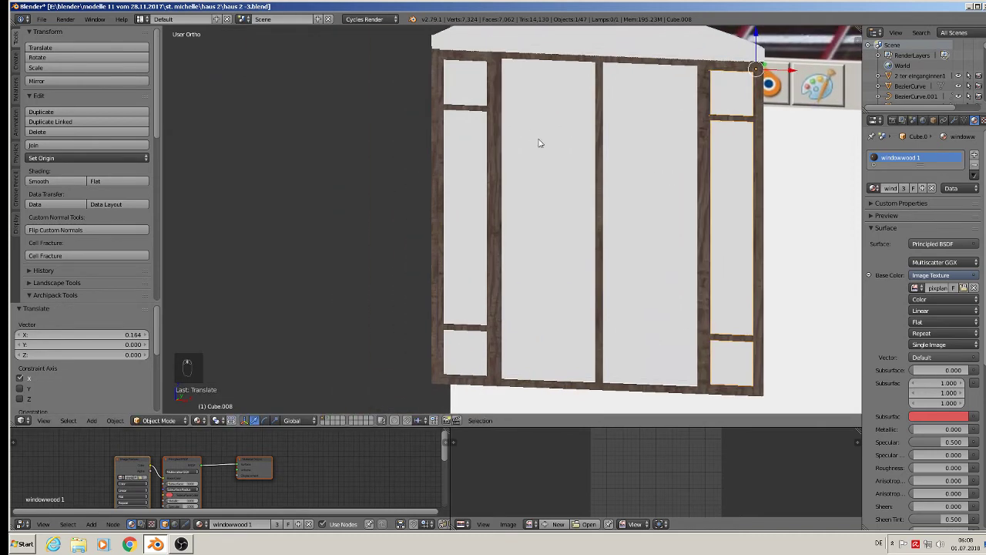
# Step: Open the wide casement beside the leftmost one in Edit Mode, seen in front view
pyautogui.scroll(4, 529, 130)
pyautogui.rightClick(533, 108)
pyautogui.press('KP_1')
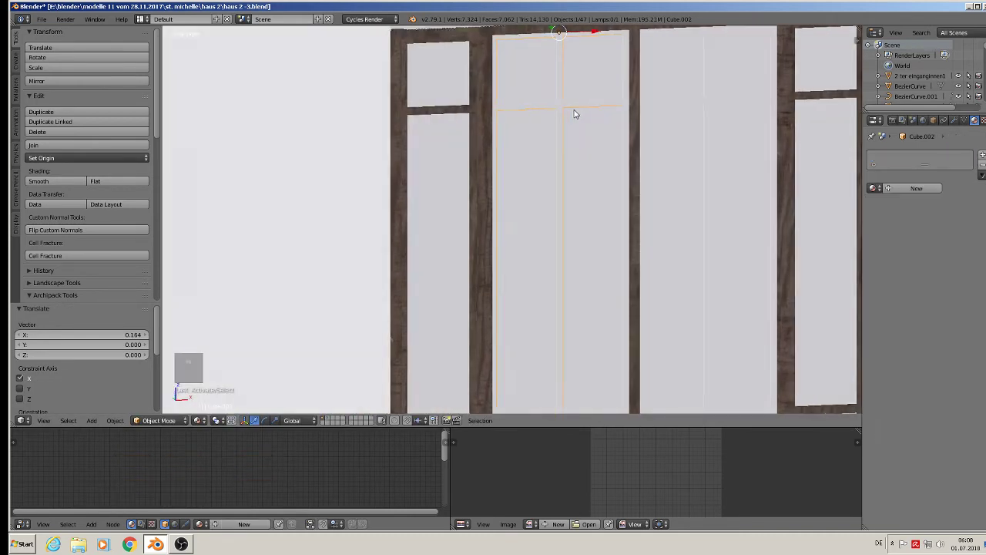
pyautogui.scroll(-2, 561, 108)
pyautogui.scroll(2, 539, 82)
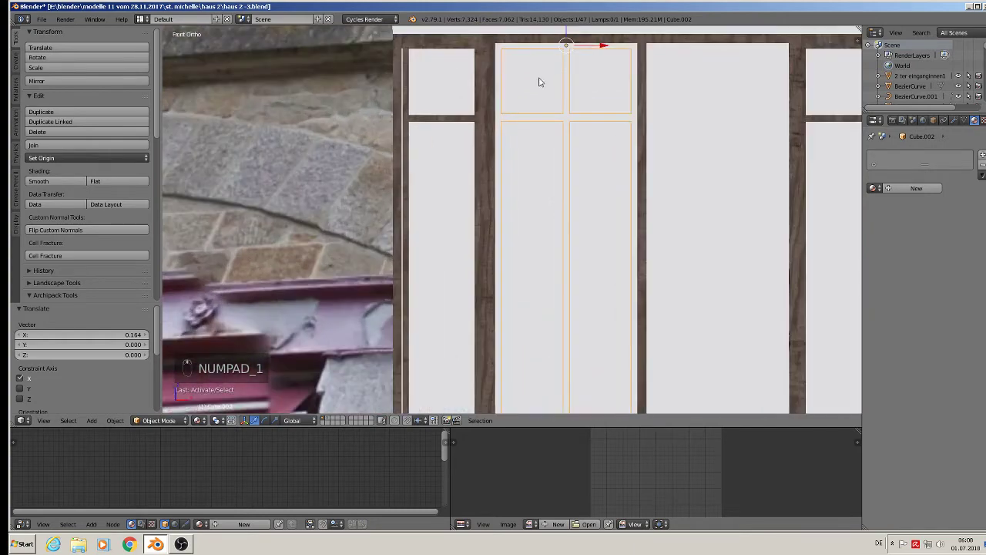
pyautogui.press('Tab')
pyautogui.scroll(2, 511, 70)
pyautogui.scroll(-1, 512, 63)
# Step: Select the outer boundary edges of the wide casement along its two sides, top and bottom
pyautogui.keyDown('alt'); pyautogui.rightClick(488, 86); pyautogui.keyUp('alt')
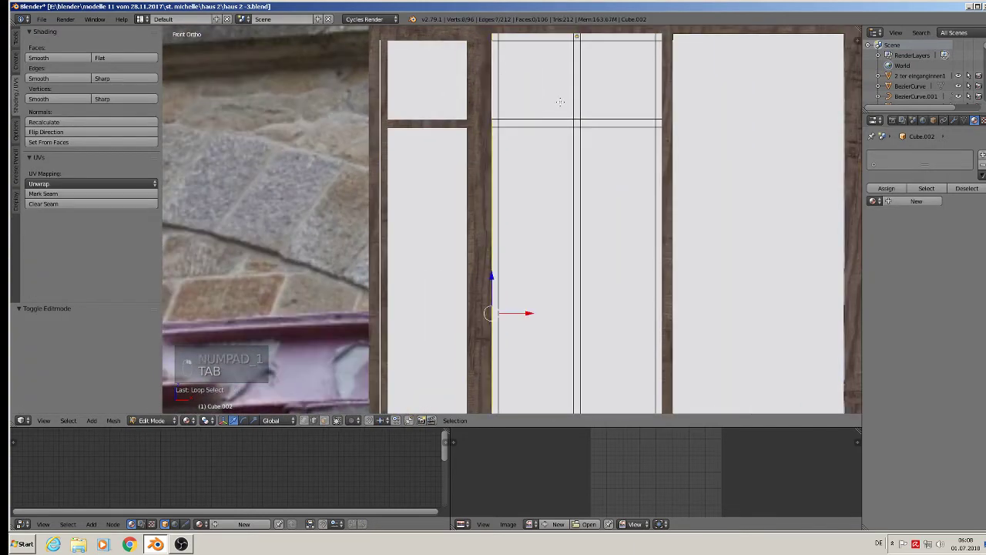
pyautogui.keyDown('alt'); pyautogui.keyDown('shift'); pyautogui.rightClick(665, 93); pyautogui.keyUp('shift'); pyautogui.keyUp('alt')
pyautogui.keyDown('alt'); pyautogui.keyDown('shift'); pyautogui.rightClick(605, 32); pyautogui.keyUp('shift'); pyautogui.keyUp('alt')
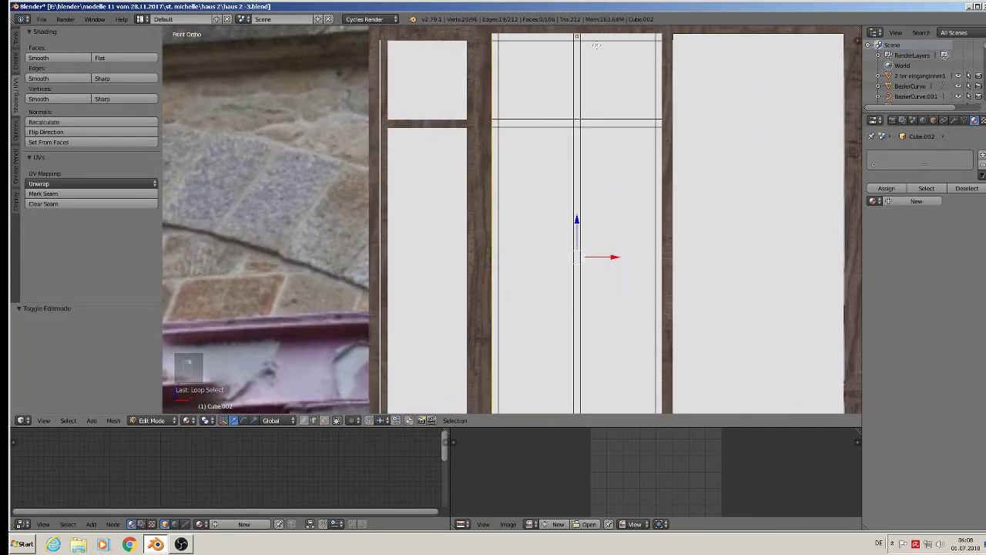
pyautogui.keyDown('shift'); pyautogui.moveTo(603, 224); pyautogui.dragTo(574, 70, button='middle'); pyautogui.keyUp('shift')
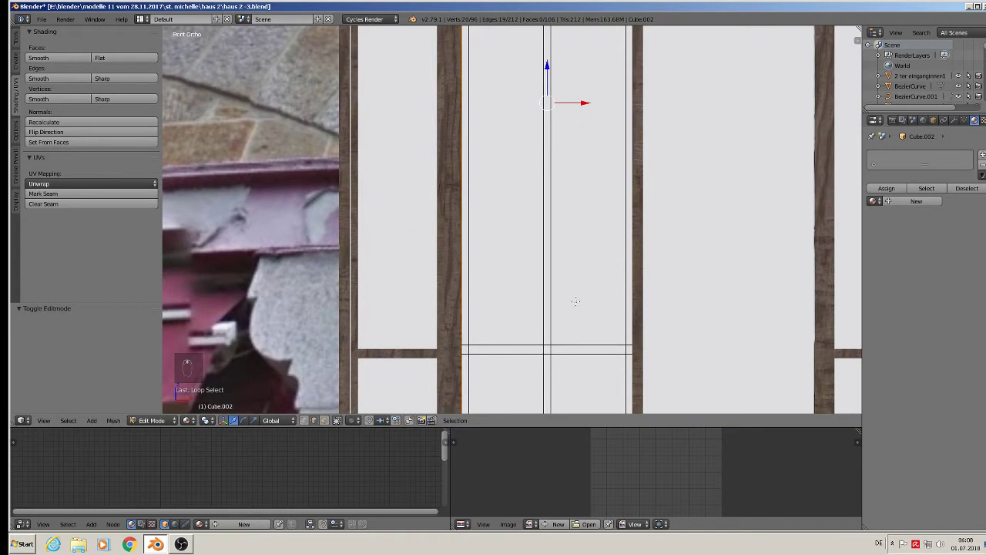
pyautogui.keyDown('shift'); pyautogui.moveTo(550, 387); pyautogui.dragTo(560, 134, button='middle'); pyautogui.keyUp('shift')
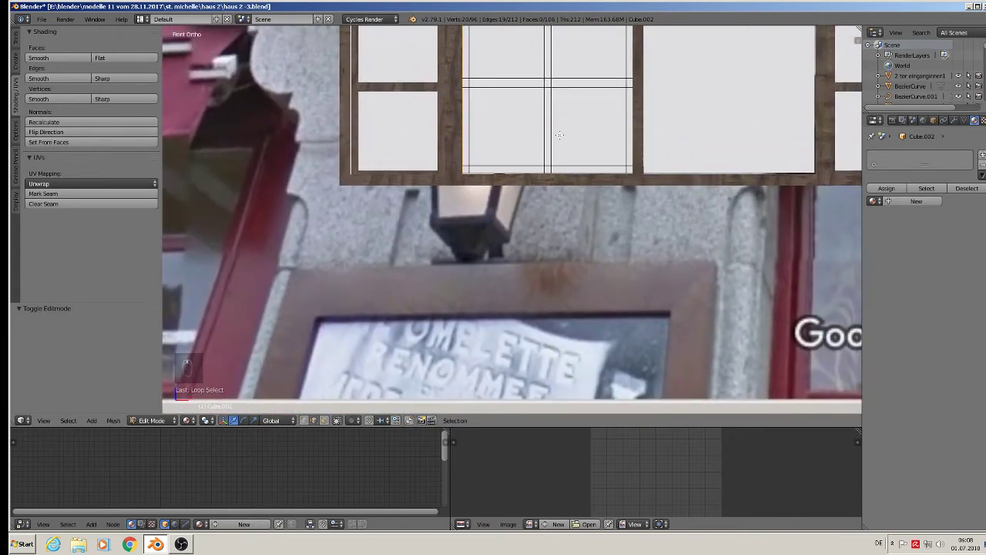
pyautogui.keyDown('alt'); pyautogui.keyDown('shift'); pyautogui.rightClick(534, 183); pyautogui.keyUp('shift'); pyautogui.keyUp('alt')
pyautogui.keyDown('alt'); pyautogui.keyDown('shift'); pyautogui.rightClick(526, 176); pyautogui.keyUp('shift'); pyautogui.keyUp('alt')
pyautogui.keyDown('alt'); pyautogui.keyDown('shift'); pyautogui.rightClick(525, 177); pyautogui.keyUp('shift'); pyautogui.keyUp('alt')
# Step: Add the bar edges surrounding the two bottom panes of the wide casement to the selection
pyautogui.keyDown('shift'); pyautogui.rightClick(485, 160); pyautogui.keyUp('shift')
pyautogui.keyDown('shift'); pyautogui.rightClick(474, 137); pyautogui.keyUp('shift')
pyautogui.keyDown('shift'); pyautogui.rightClick(489, 92); pyautogui.keyUp('shift')
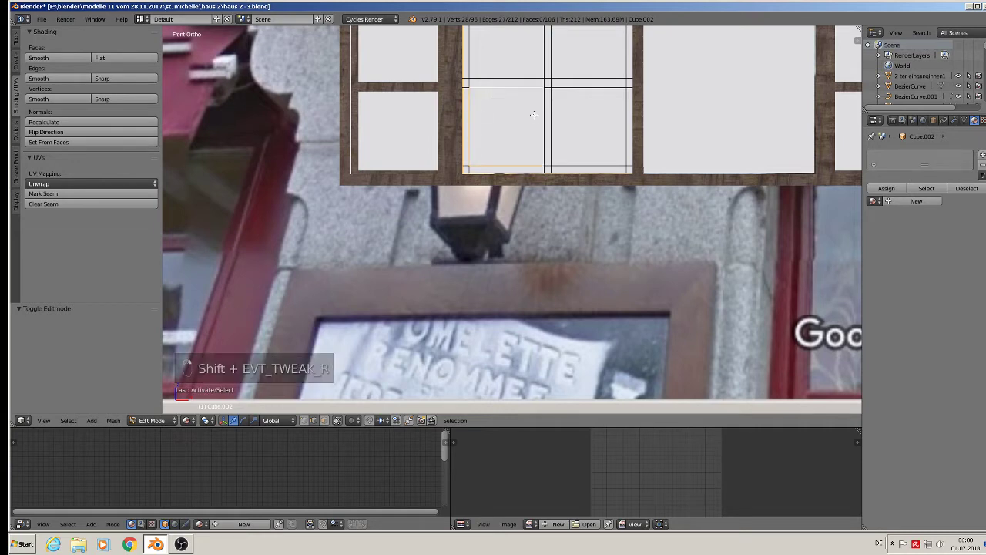
pyautogui.keyDown('shift'); pyautogui.rightClick(538, 122); pyautogui.keyUp('shift')
pyautogui.keyDown('shift'); pyautogui.rightClick(557, 126); pyautogui.keyUp('shift')
pyautogui.keyDown('shift'); pyautogui.rightClick(595, 158); pyautogui.keyUp('shift')
pyautogui.keyDown('shift'); pyautogui.rightClick(624, 118); pyautogui.keyUp('shift')
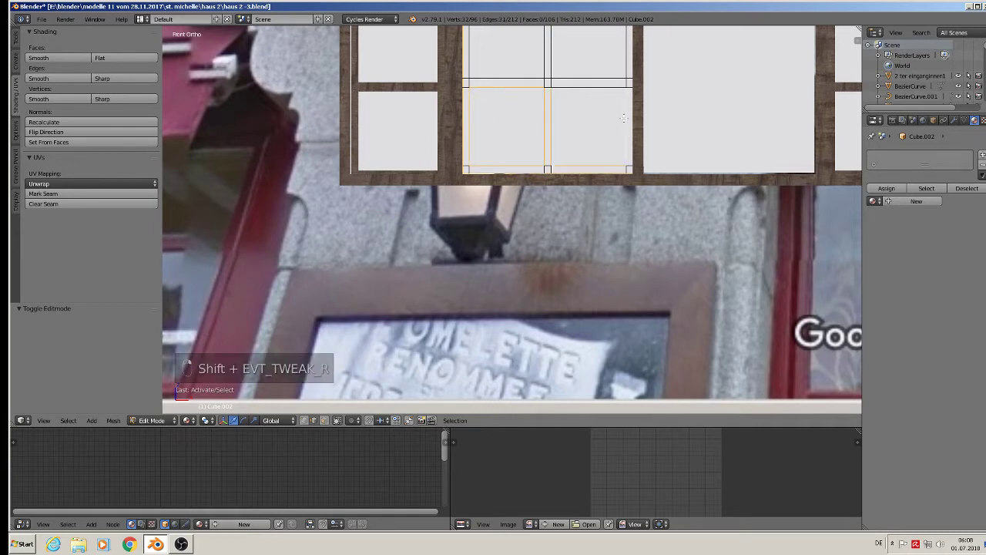
pyautogui.keyDown('shift'); pyautogui.rightClick(608, 91); pyautogui.keyUp('shift')
pyautogui.keyDown('shift'); pyautogui.rightClick(603, 80); pyautogui.keyUp('shift')
# Step: Add the remaining bar edges around the two tall middle panes to the selection
pyautogui.keyDown('shift'); pyautogui.moveTo(595, 97); pyautogui.dragTo(590, 222, button='middle'); pyautogui.keyUp('shift')
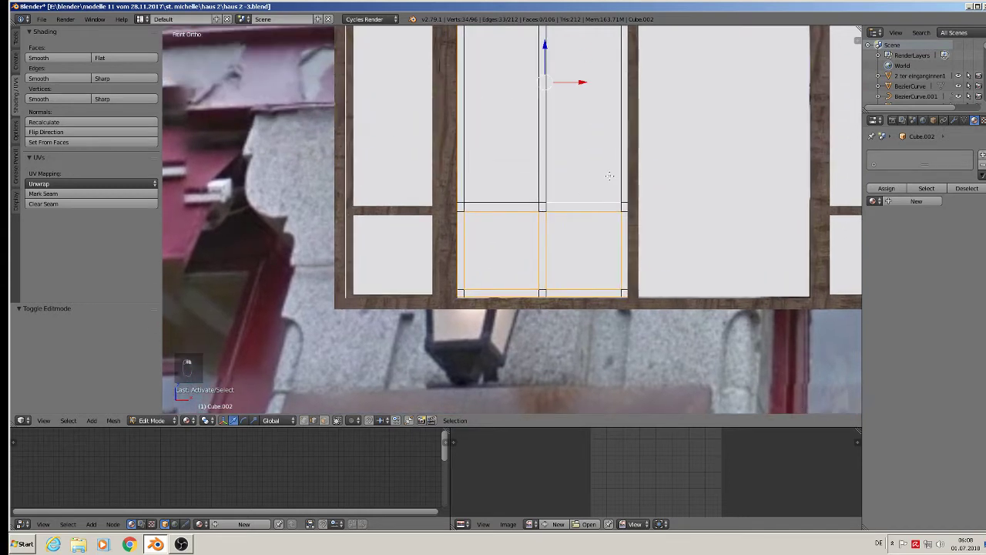
pyautogui.keyDown('shift'); pyautogui.rightClick(614, 146); pyautogui.keyUp('shift')
pyautogui.keyDown('shift'); pyautogui.rightClick(615, 146); pyautogui.keyUp('shift')
pyautogui.keyDown('shift'); pyautogui.rightClick(529, 174); pyautogui.keyUp('shift')
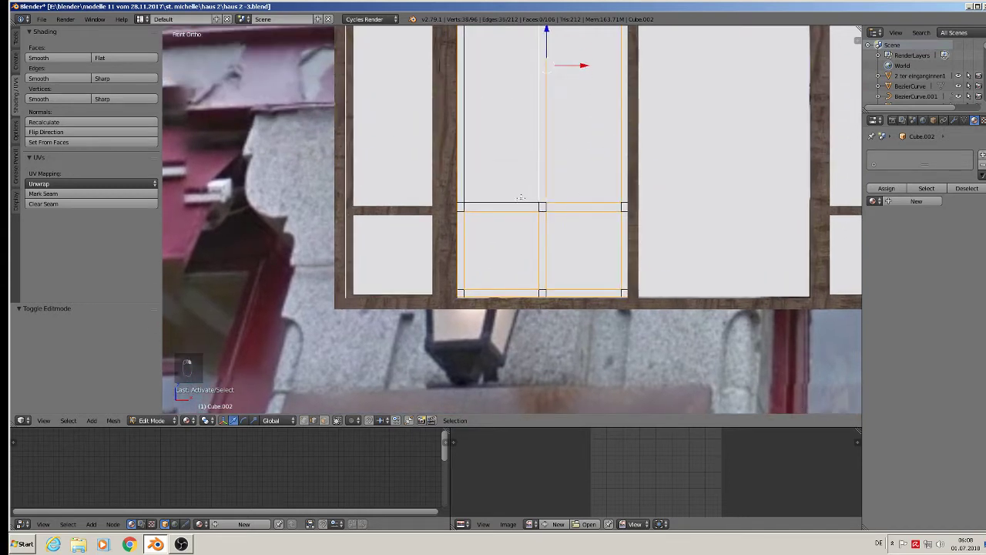
pyautogui.keyDown('shift'); pyautogui.rightClick(512, 195); pyautogui.keyUp('shift')
pyautogui.keyDown('shift'); pyautogui.rightClick(477, 174); pyautogui.keyUp('shift')
pyautogui.keyDown('shift'); pyautogui.moveTo(536, 103); pyautogui.dragTo(494, 383, button='middle'); pyautogui.keyUp('shift')
pyautogui.keyDown('shift'); pyautogui.moveTo(494, 107); pyautogui.dragTo(498, 166, button='middle'); pyautogui.keyUp('shift')
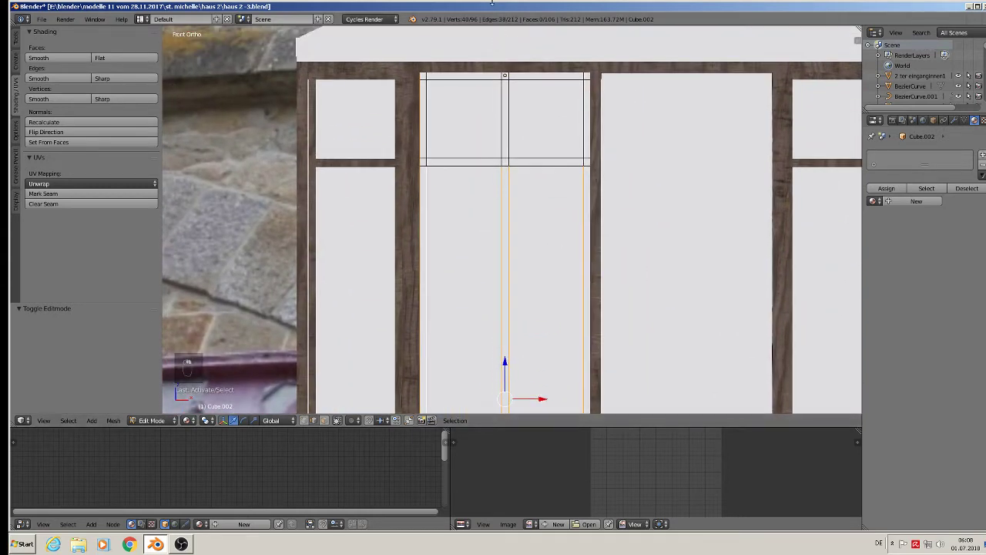
pyautogui.keyDown('shift'); pyautogui.rightClick(476, 166); pyautogui.keyUp('shift')
pyautogui.keyDown('shift'); pyautogui.rightClick(528, 168); pyautogui.keyUp('shift')
# Step: Add the bar edges around the two top panes and mark all selected edges as seams
pyautogui.keyDown('shift'); pyautogui.rightClick(532, 149); pyautogui.keyUp('shift')
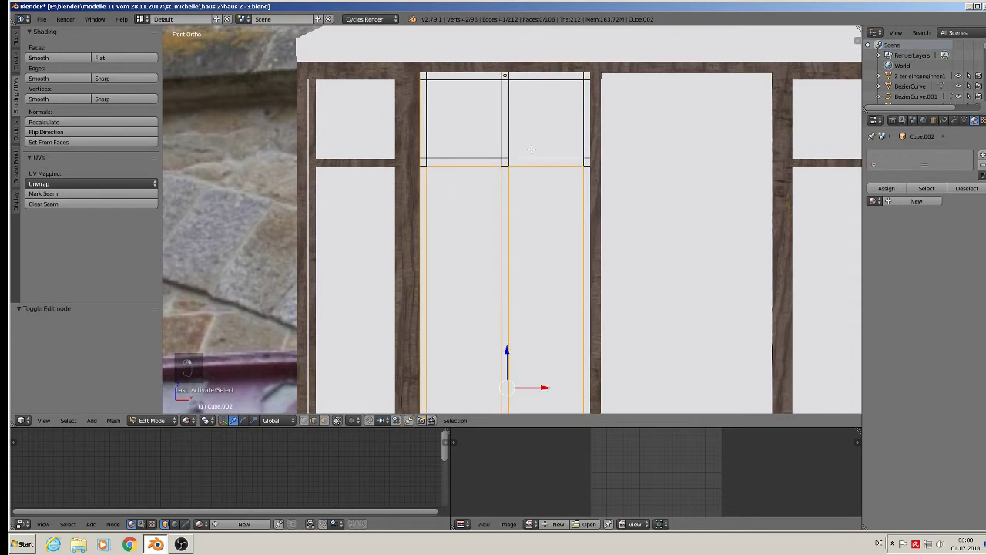
pyautogui.keyDown('shift'); pyautogui.rightClick(575, 117); pyautogui.keyUp('shift')
pyautogui.keyDown('shift'); pyautogui.rightClick(515, 112); pyautogui.keyUp('shift')
pyautogui.keyDown('shift'); pyautogui.rightClick(517, 86); pyautogui.keyUp('shift')
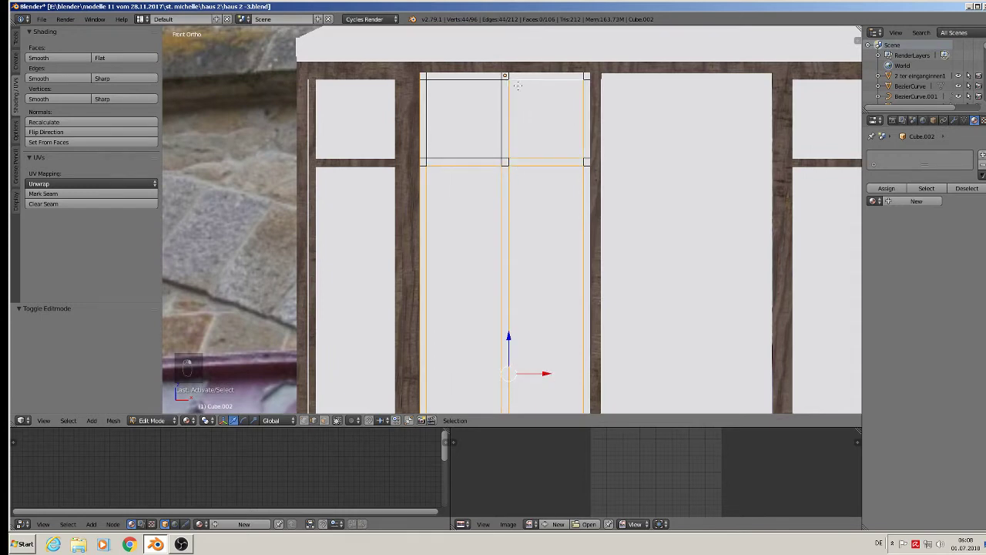
pyautogui.keyDown('shift'); pyautogui.rightClick(462, 83); pyautogui.keyUp('shift')
pyautogui.keyDown('shift'); pyautogui.rightClick(435, 126); pyautogui.keyUp('shift')
pyautogui.keyDown('shift'); pyautogui.rightClick(462, 152); pyautogui.keyUp('shift')
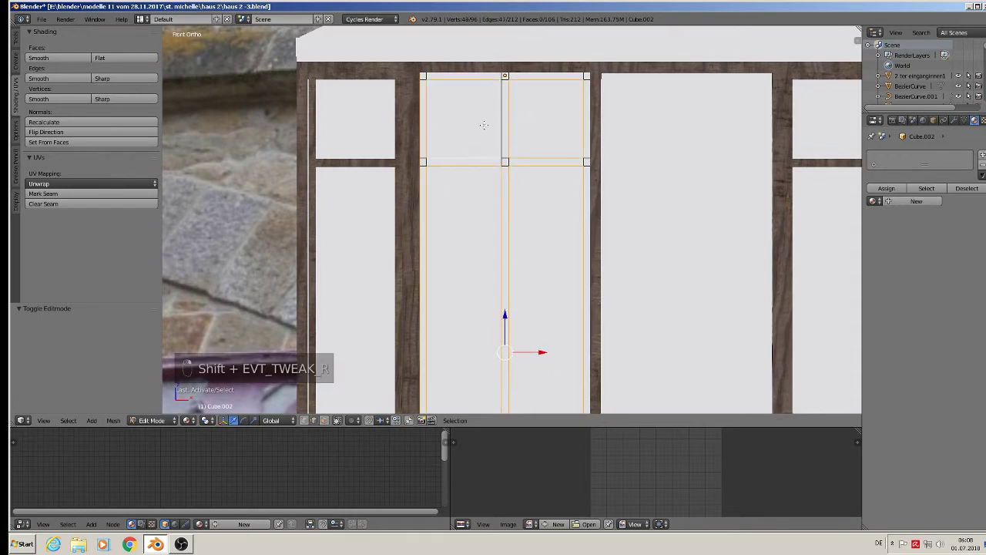
pyautogui.keyDown('shift'); pyautogui.rightClick(497, 112); pyautogui.keyUp('shift')
pyautogui.click(73, 194)
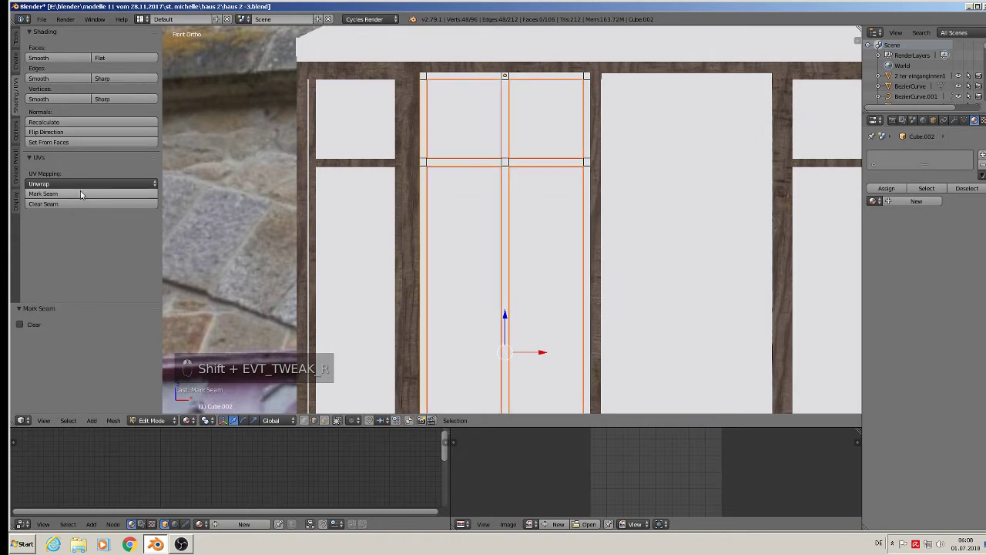
# Step: Apply the wide casement's rotation and scale in Object Mode
pyautogui.press('Tab')
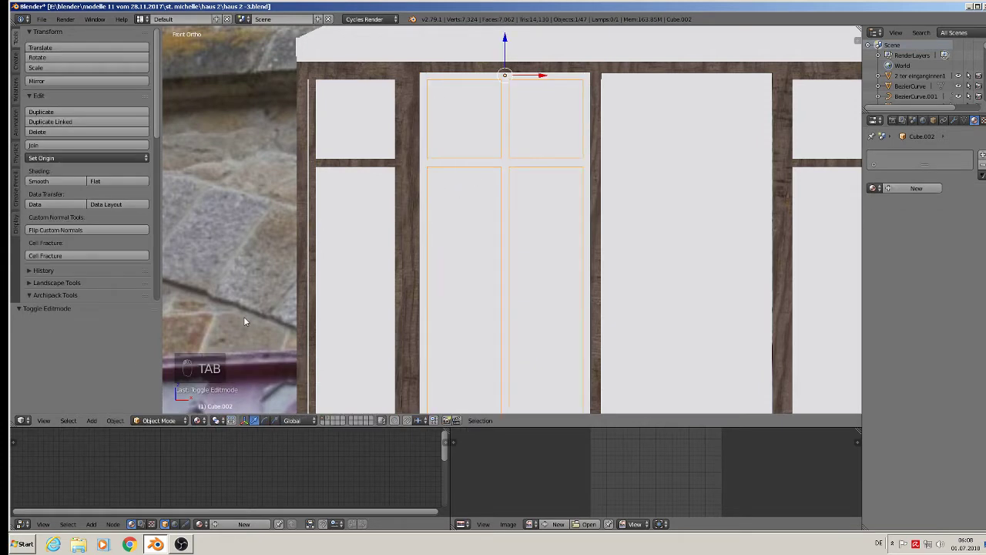
pyautogui.click(115, 420)
pyautogui.moveTo(141, 348)
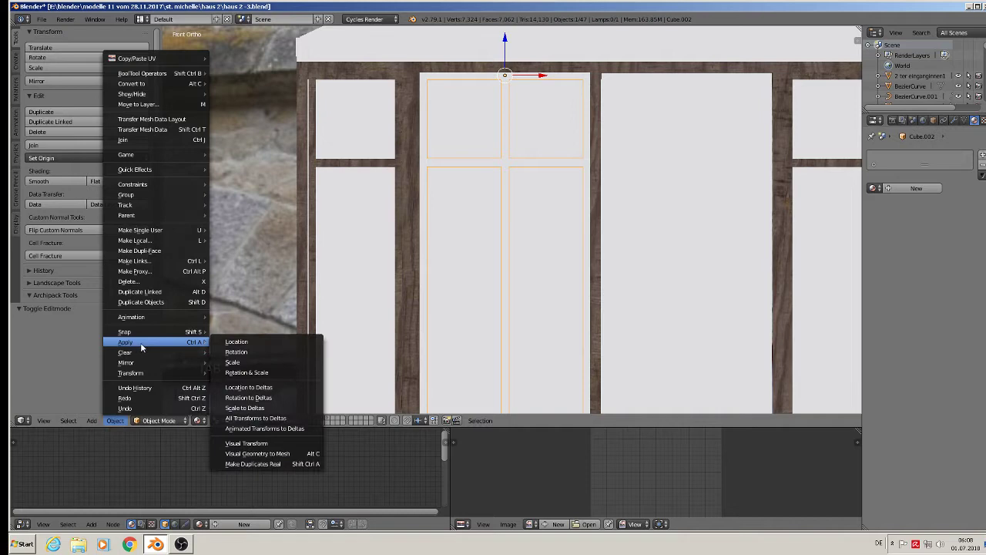
pyautogui.click(255, 373)
# Step: Select the wide casement's whole mesh in Edit Mode and UV-map it with Project From View
pyautogui.press('Tab')
pyautogui.press('a')
pyautogui.press('a')
pyautogui.press('a')
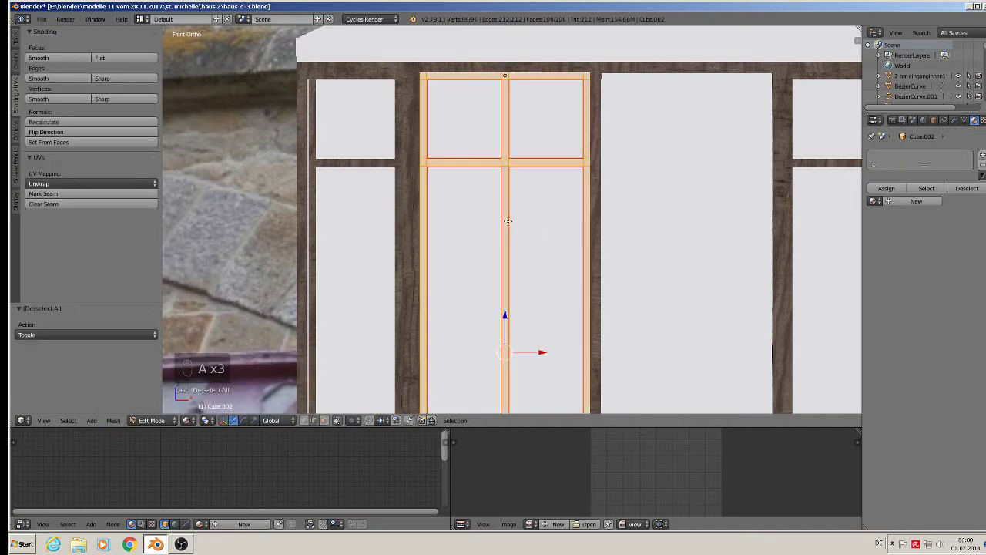
pyautogui.press('u')
pyautogui.click(508, 222)
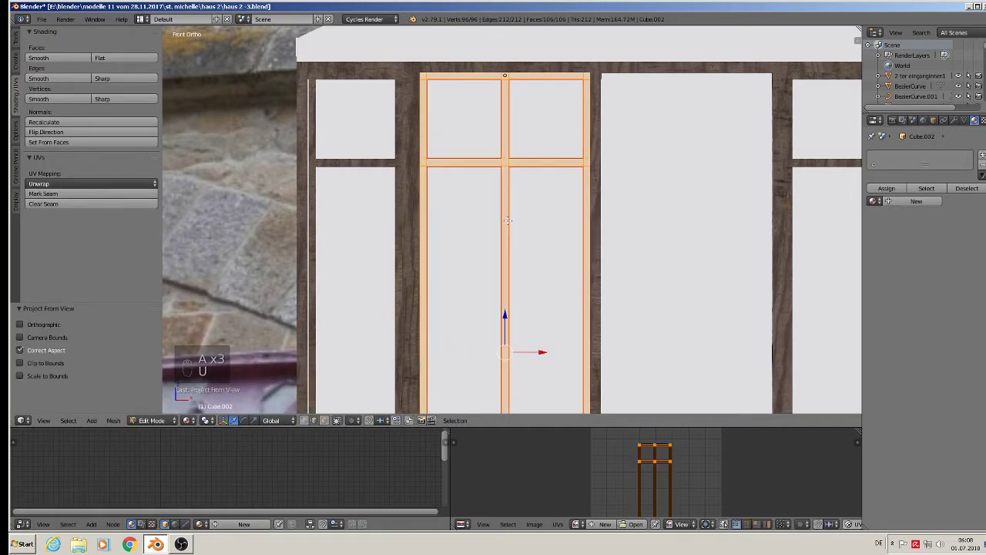
# Step: Give the wide casement the existing windowwood 1 material and return to Object Mode
pyautogui.click(875, 202)
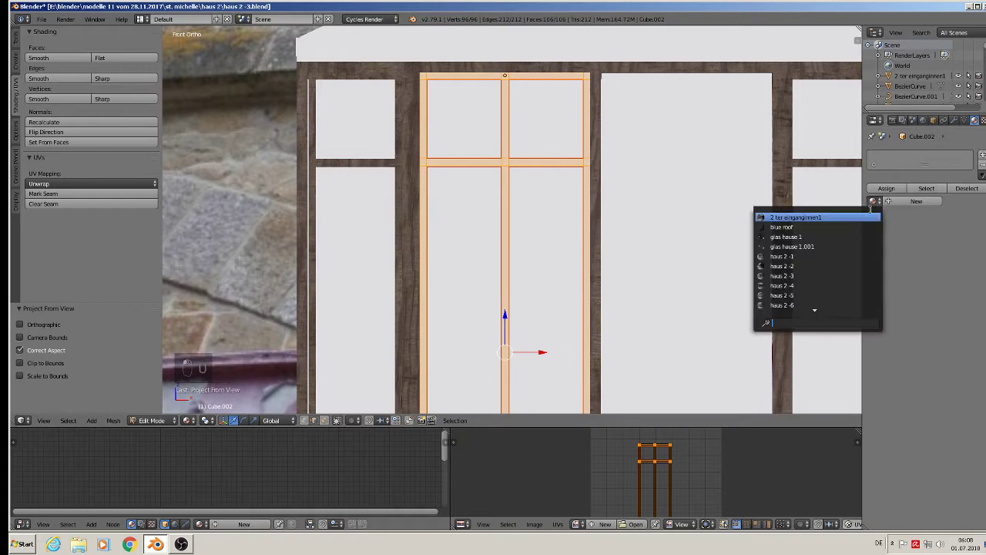
pyautogui.write('w')
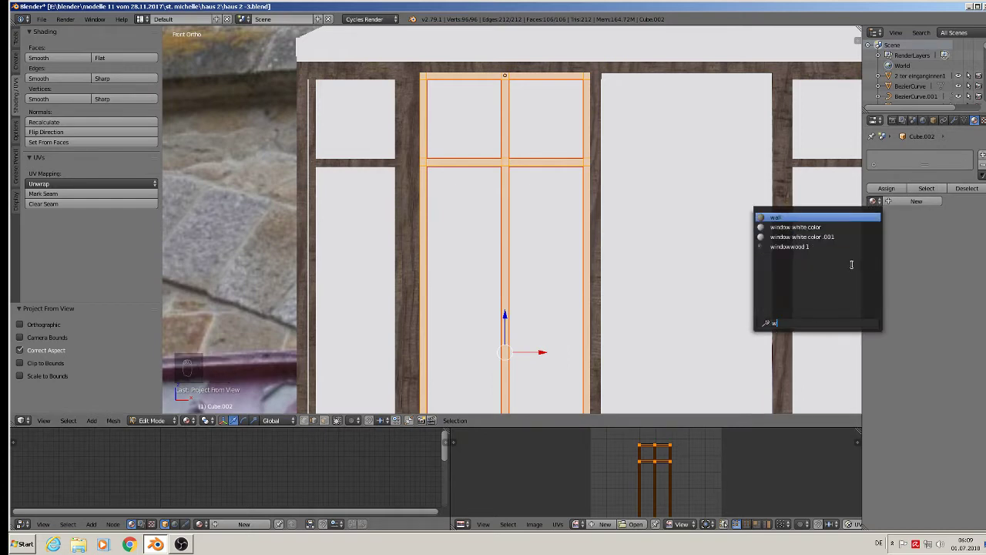
pyautogui.write('i')
pyautogui.click(797, 236)
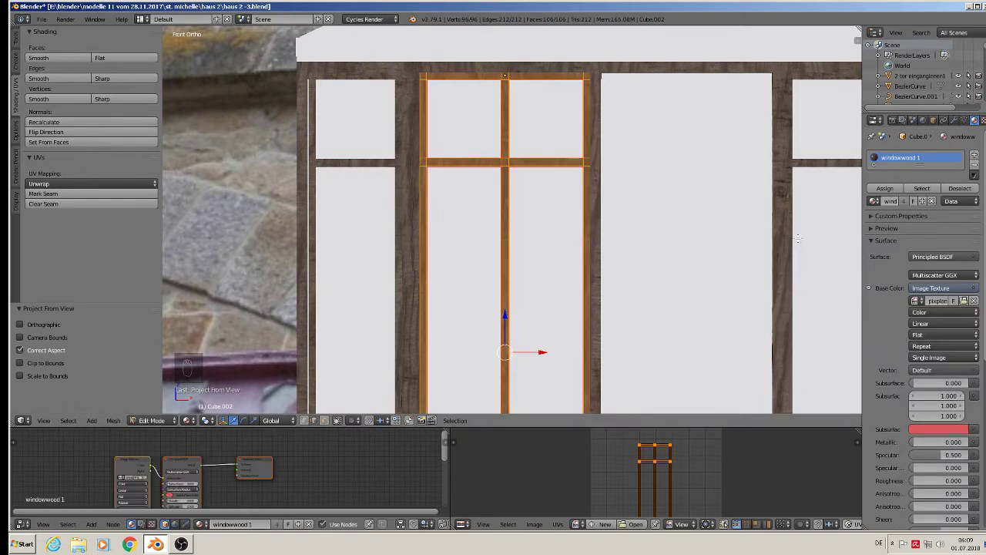
pyautogui.press('Tab')
# Step: Delete the untextured wide casement beside the newly textured one
pyautogui.scroll(-5, 504, 213)
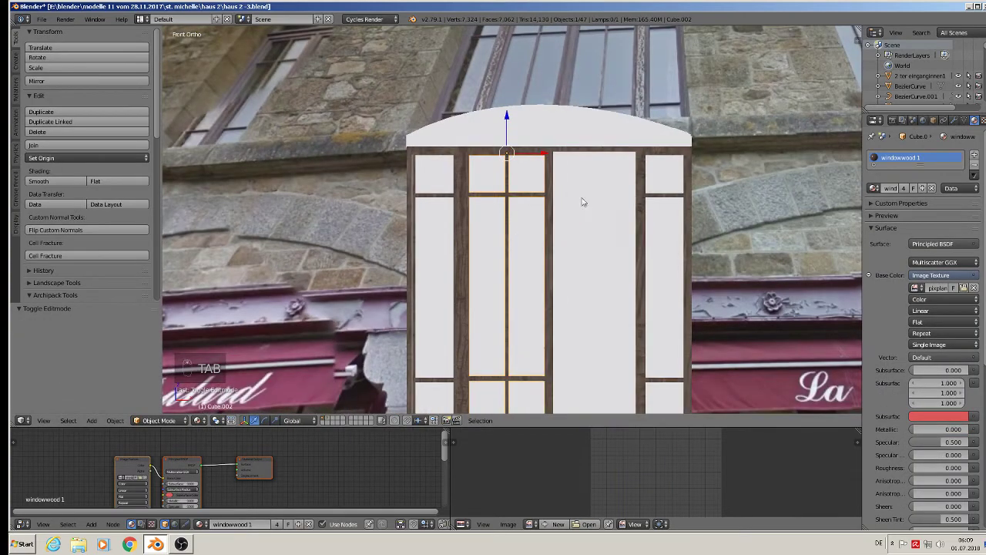
pyautogui.moveTo(583, 202); pyautogui.dragTo(529, 215, button='middle')
pyautogui.scroll(4, 569, 207)
pyautogui.rightClick(557, 190)
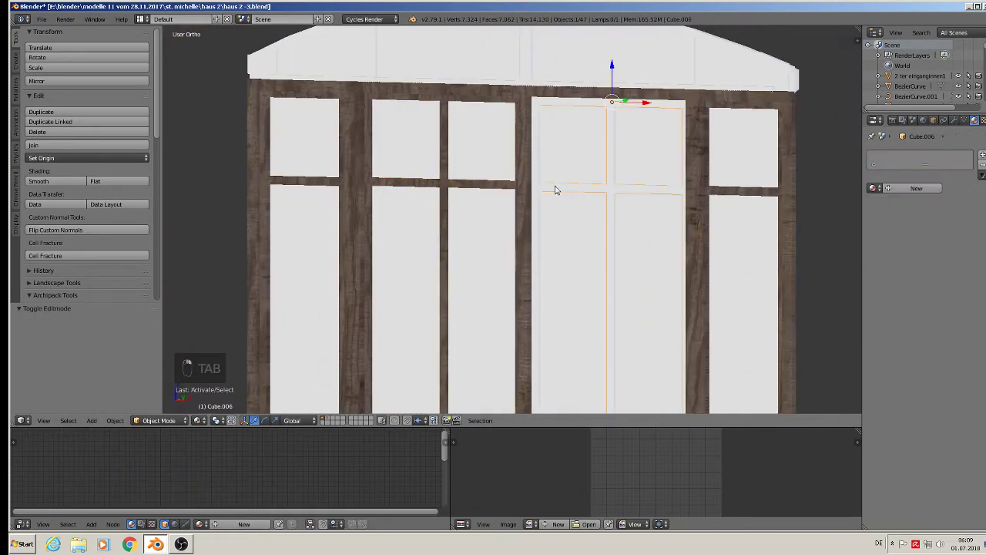
pyautogui.press('x')
pyautogui.click(557, 187)
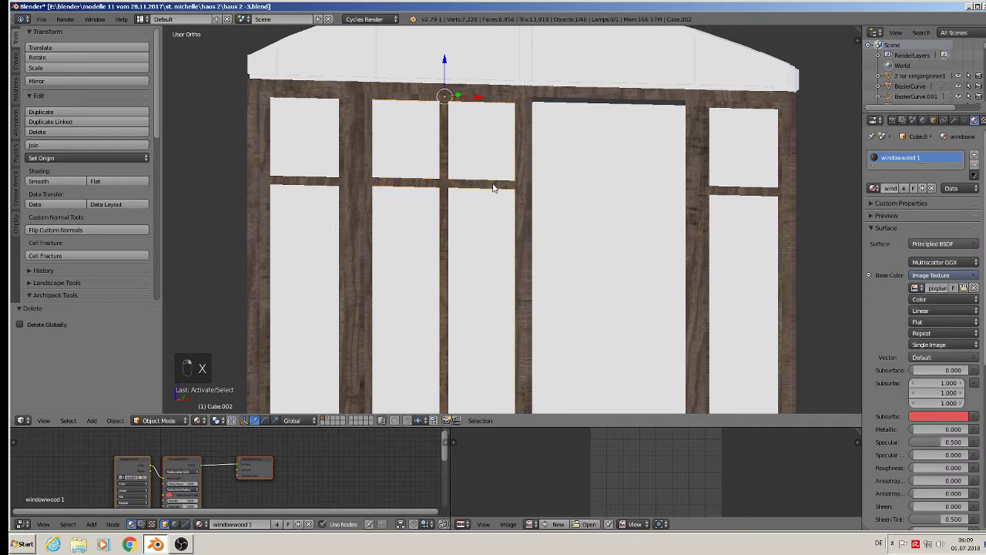
# Step: Duplicate the textured wide casement and move the copy 0.062 along X into the empty opening
pyautogui.hotkey('shift', 'd')
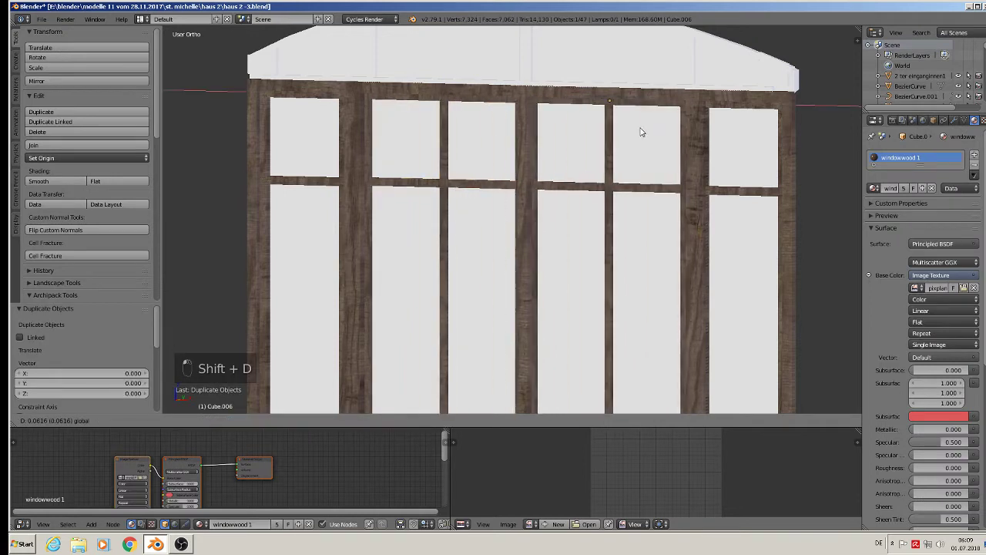
pyautogui.click(640, 133)
pyautogui.scroll(-3, 586, 247)
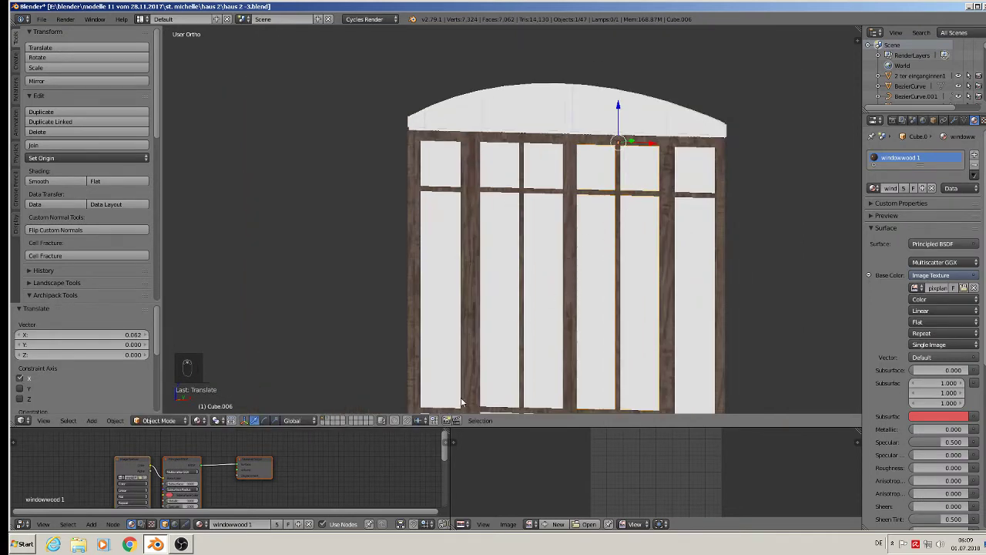
# Step: Enlarge the node editor and expand the preview of the windowwood 1 material
pyautogui.scroll(1, 309, 467)
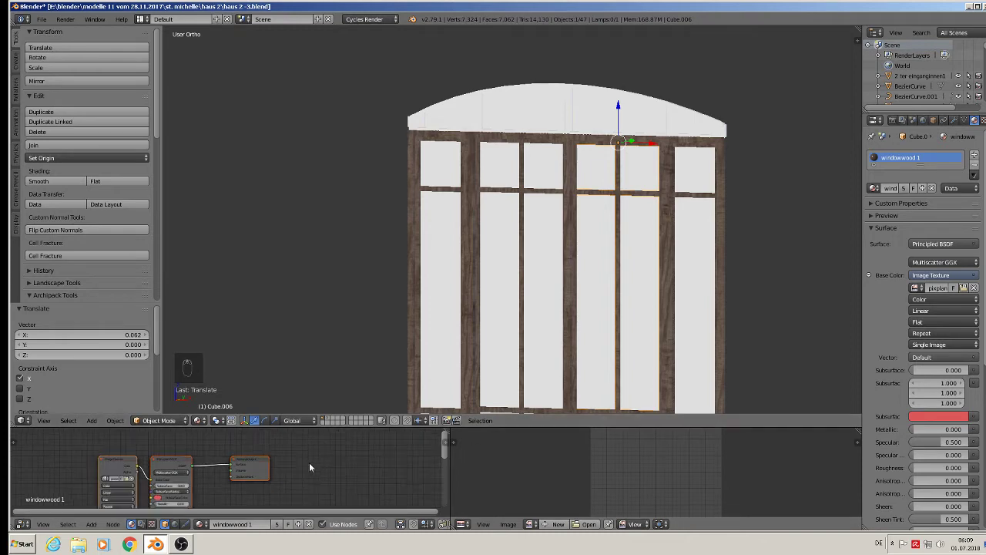
pyautogui.scroll(1, 297, 441)
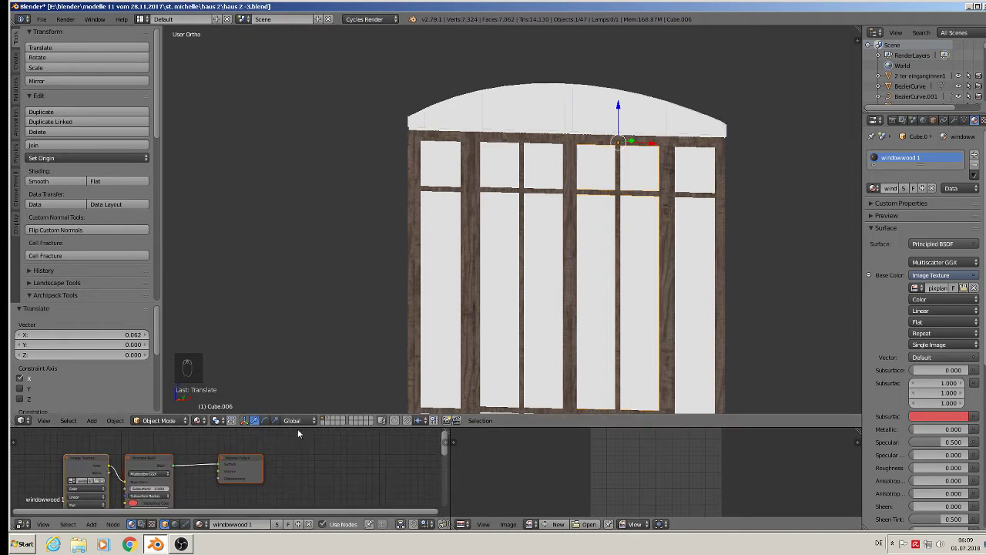
pyautogui.moveTo(293, 429); pyautogui.dragTo(292, 266)
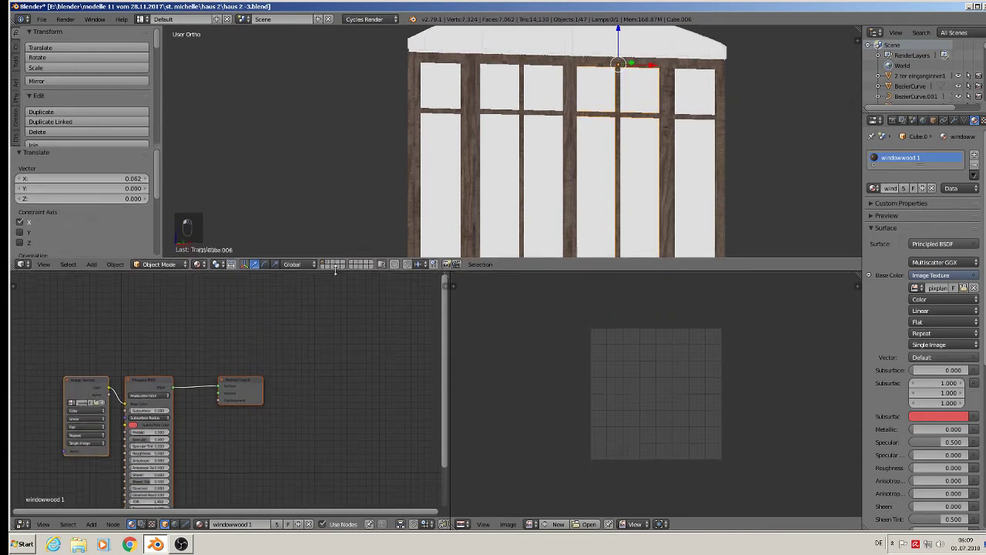
pyautogui.click(894, 216)
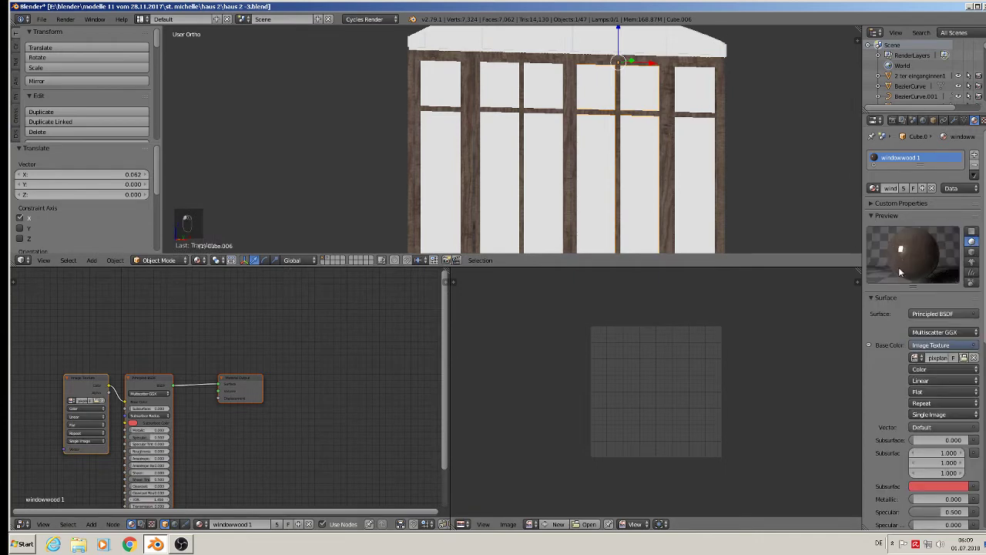
# Step: Set the Roughness of the windowwood 1 material's Principled BSDF node to 0.842
pyautogui.scroll(3, 277, 392)
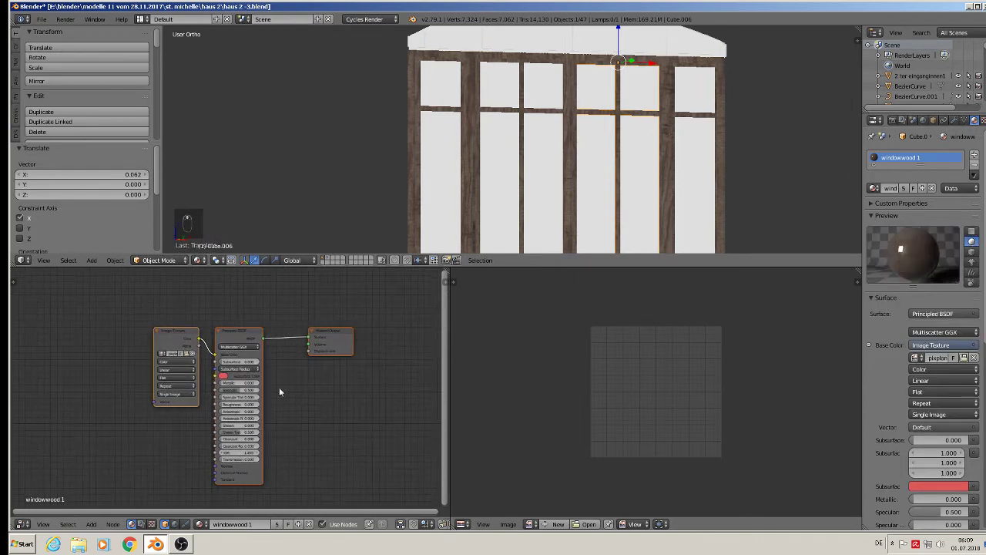
pyautogui.scroll(2, 221, 404)
pyautogui.moveTo(227, 420); pyautogui.dragTo(315, 417)
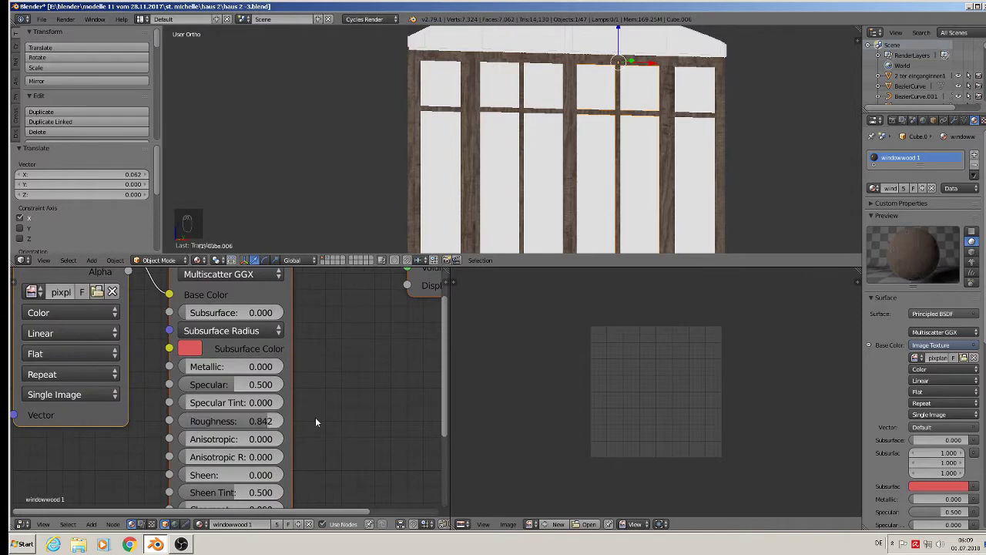
# Step: Link the Image Texture node's Color output to the Displacement input of the Material Output node
pyautogui.scroll(-2, 317, 420)
pyautogui.moveTo(331, 415); pyautogui.dragTo(223, 433, button='middle')
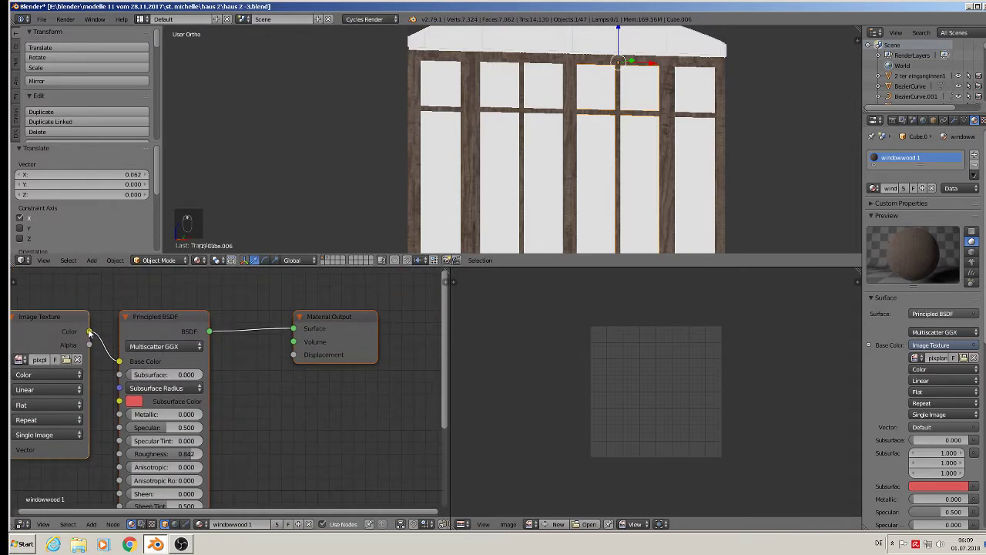
pyautogui.moveTo(90, 332); pyautogui.dragTo(293, 355)
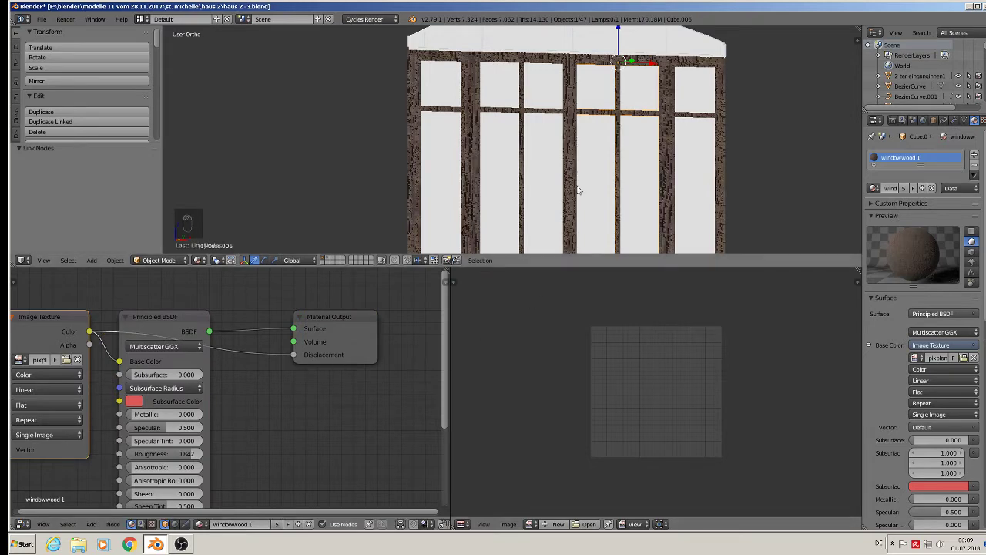
# Step: Insert a Math node into the link between the windowwood 1 Image Texture color and the Material Output's Displacement input
pyautogui.moveTo(342, 314); pyautogui.dragTo(391, 302)
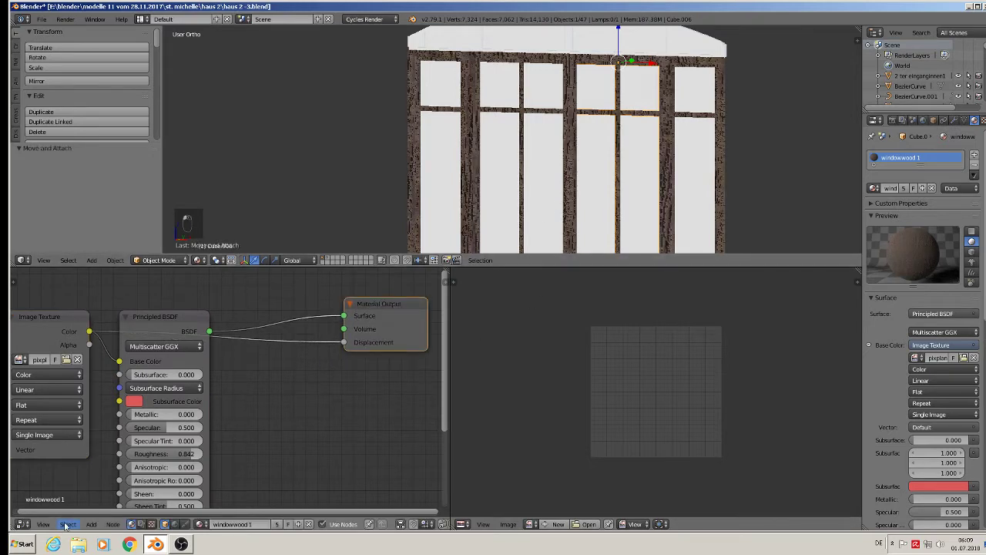
pyautogui.click(91, 524)
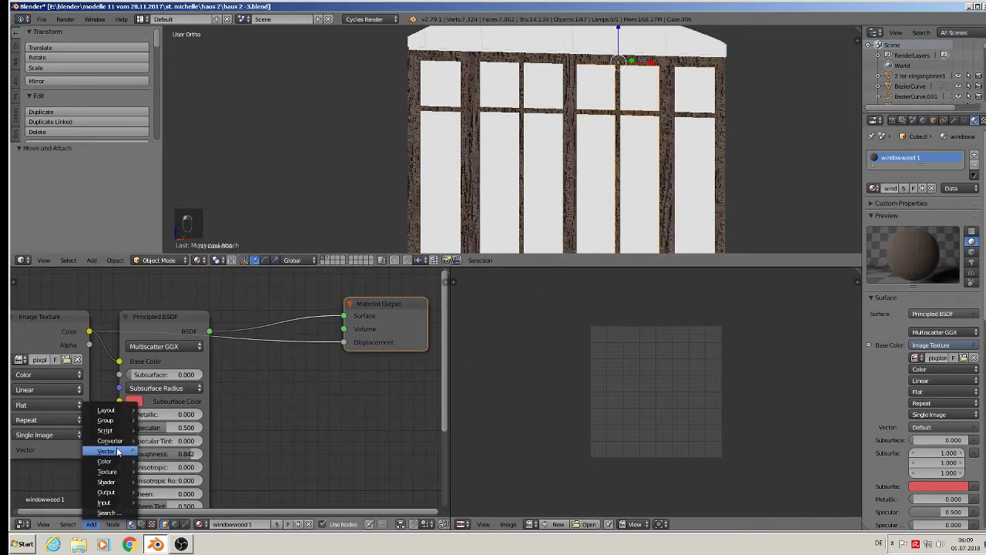
pyautogui.moveTo(109, 440)
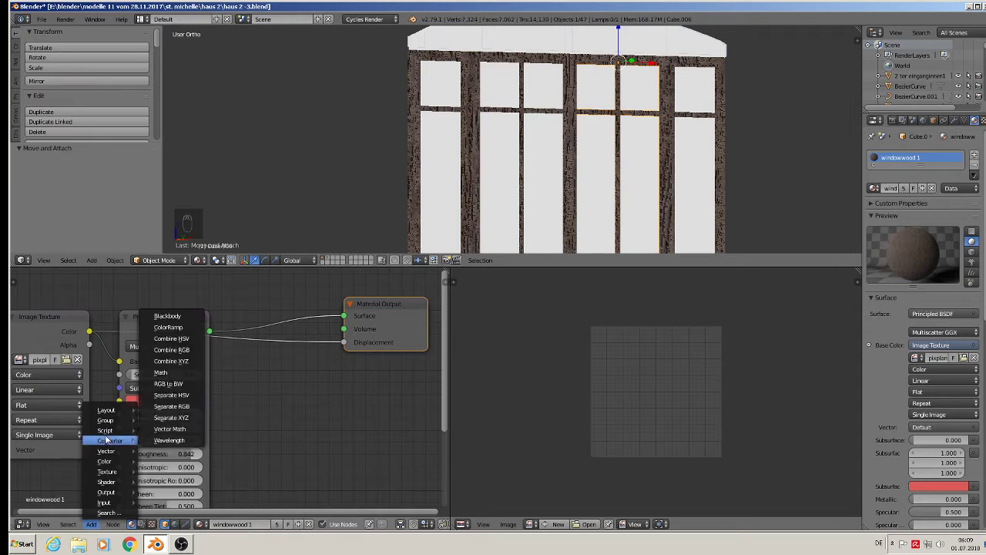
pyautogui.click(173, 373)
pyautogui.click(255, 356)
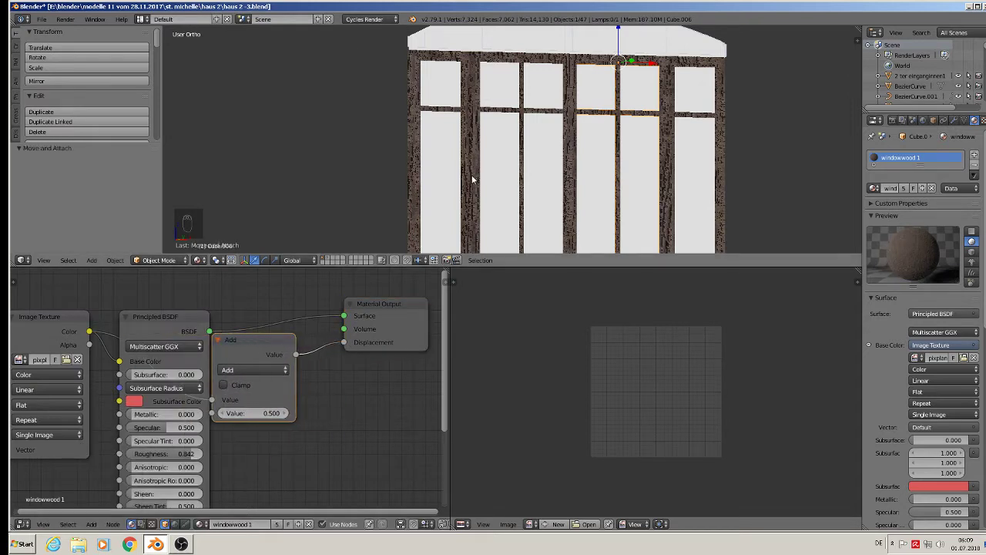
pyautogui.moveTo(250, 396); pyautogui.dragTo(283, 403)
# Step: Set the Math node to Multiply with a value of 0.1, deselect all objects, and save the file
pyautogui.click(271, 377)
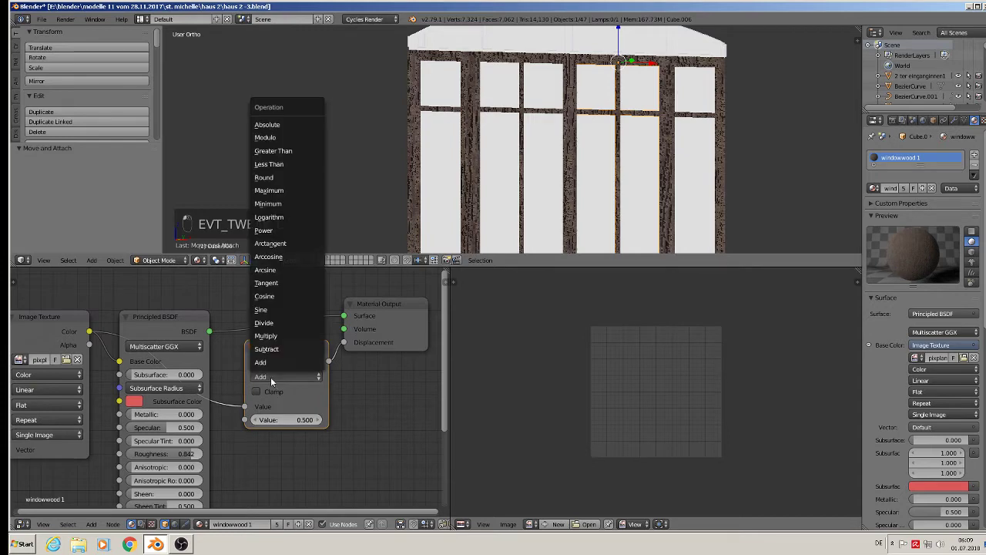
pyautogui.click(286, 338)
pyautogui.click(291, 419)
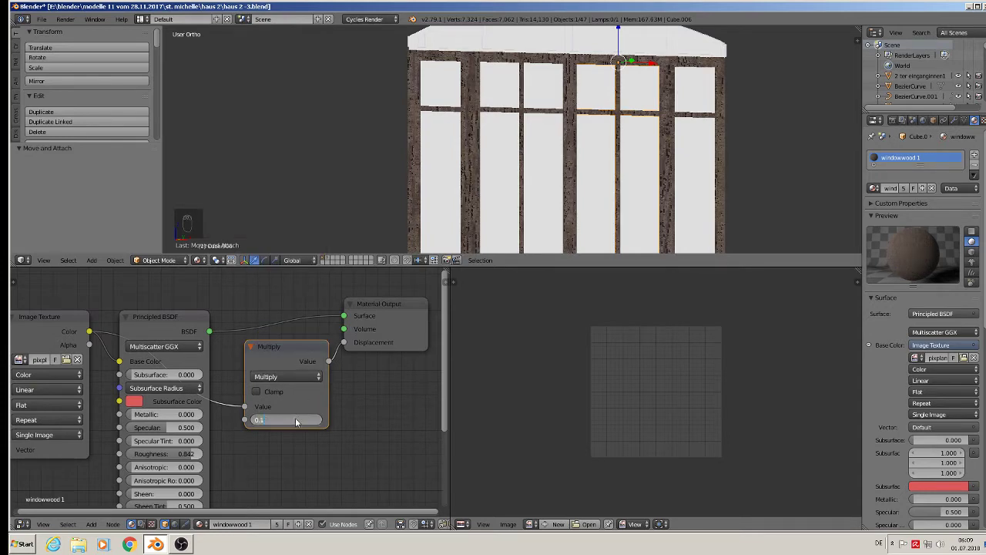
pyautogui.write('0.1')
pyautogui.press('Return')
pyautogui.press('a')
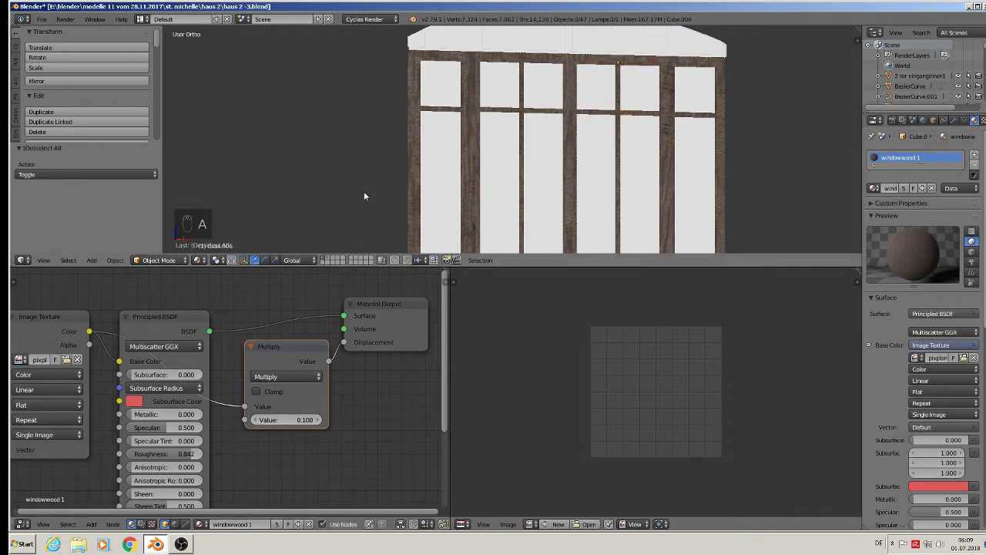
pyautogui.click(42, 18)
pyautogui.click(68, 101)
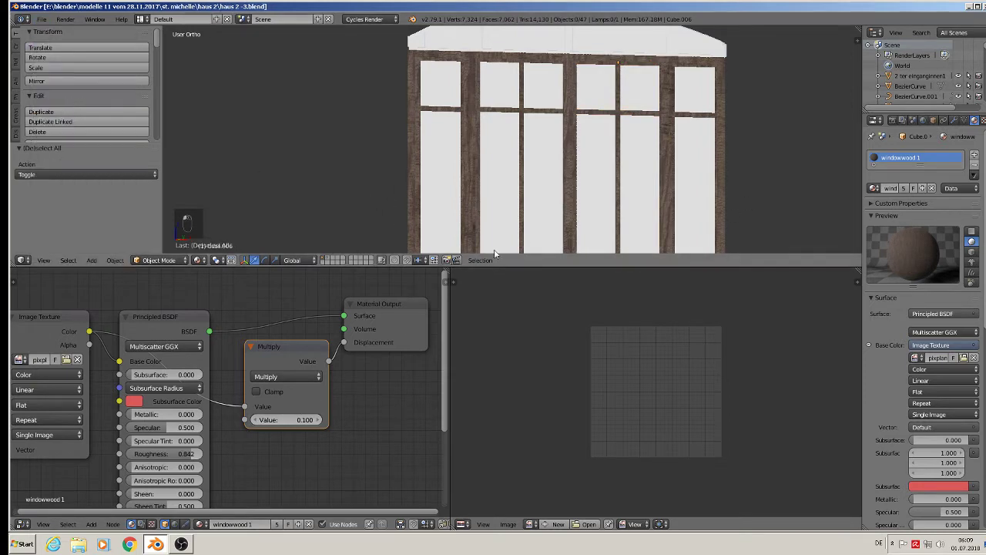
# Step: Create a new material named glas on the glass pane of the window's leftmost narrow section
pyautogui.moveTo(640, 84); pyautogui.dragTo(610, 156, button='middle')
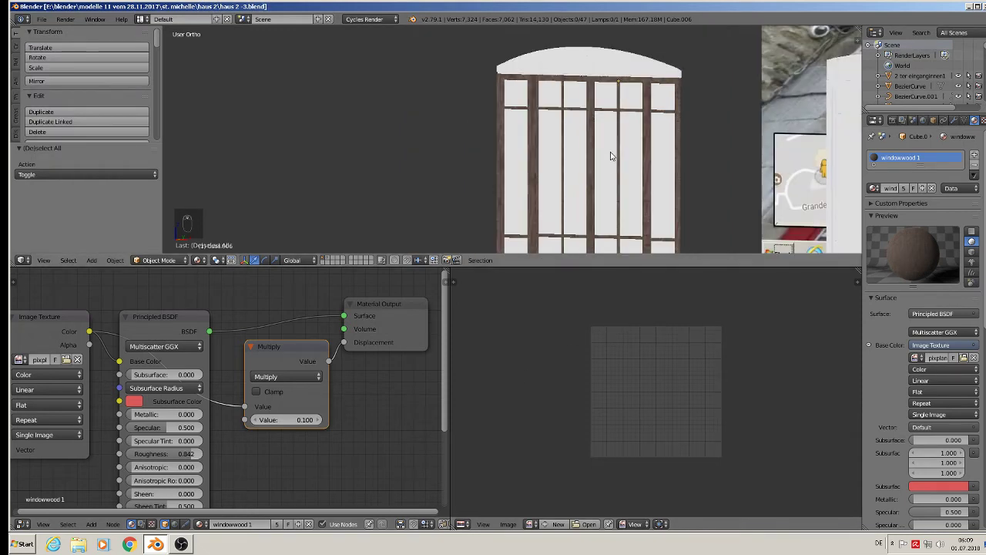
pyautogui.scroll(5, 616, 187)
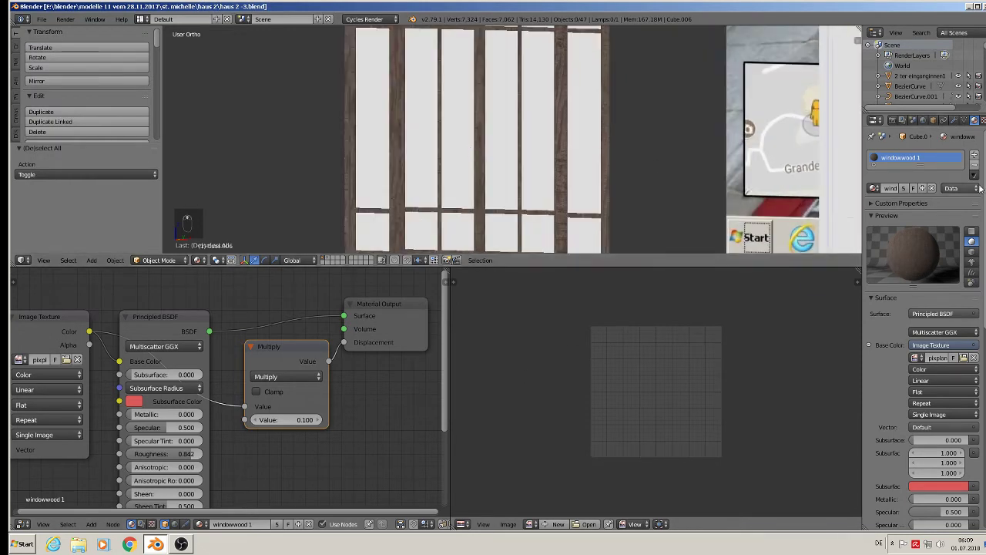
pyautogui.rightClick(383, 128)
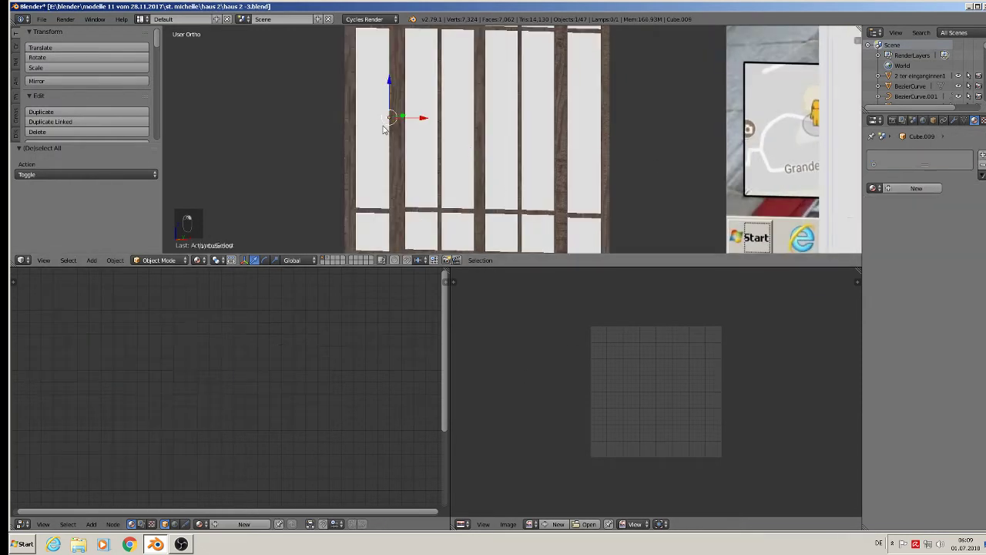
pyautogui.click(905, 188)
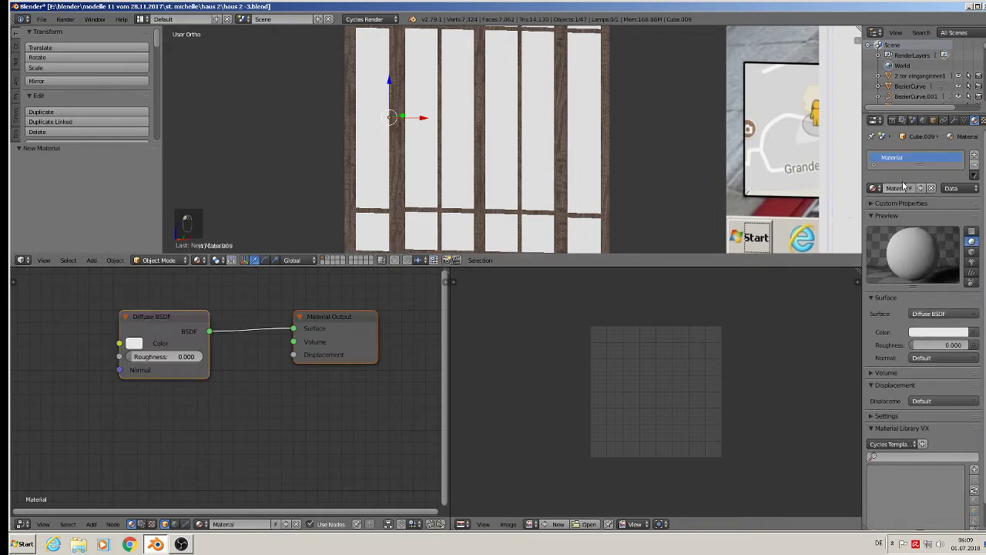
pyautogui.doubleClick(901, 188)
pyautogui.write('glas')
pyautogui.press('Return')
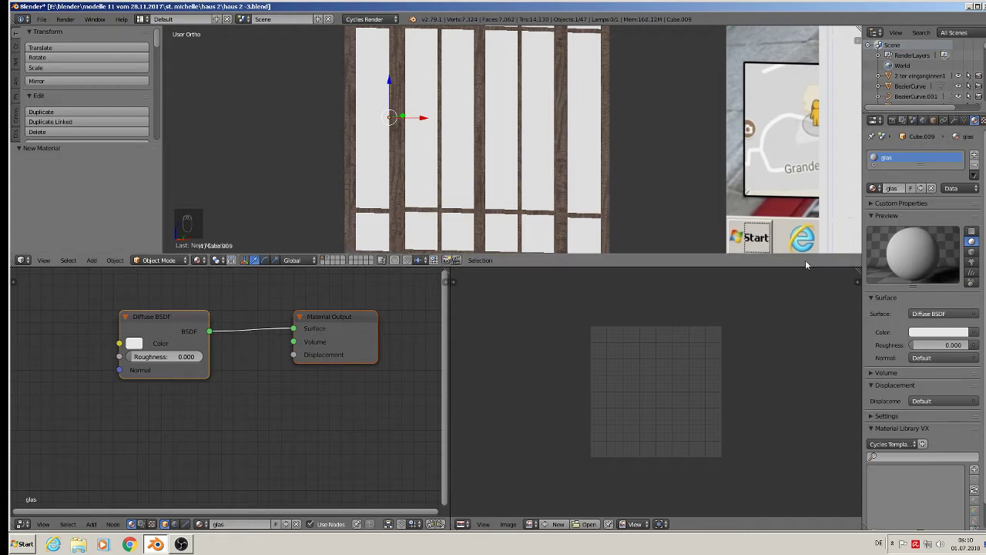
# Step: Change the glas material's surface shader to Glass BSDF and move its node well away from the Material Output
pyautogui.scroll(-1, 174, 393)
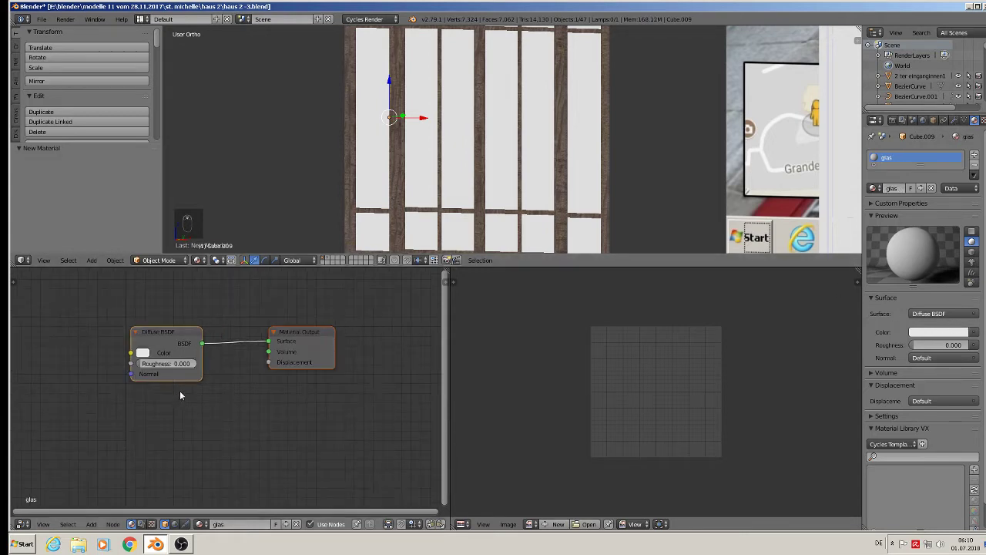
pyautogui.click(939, 314)
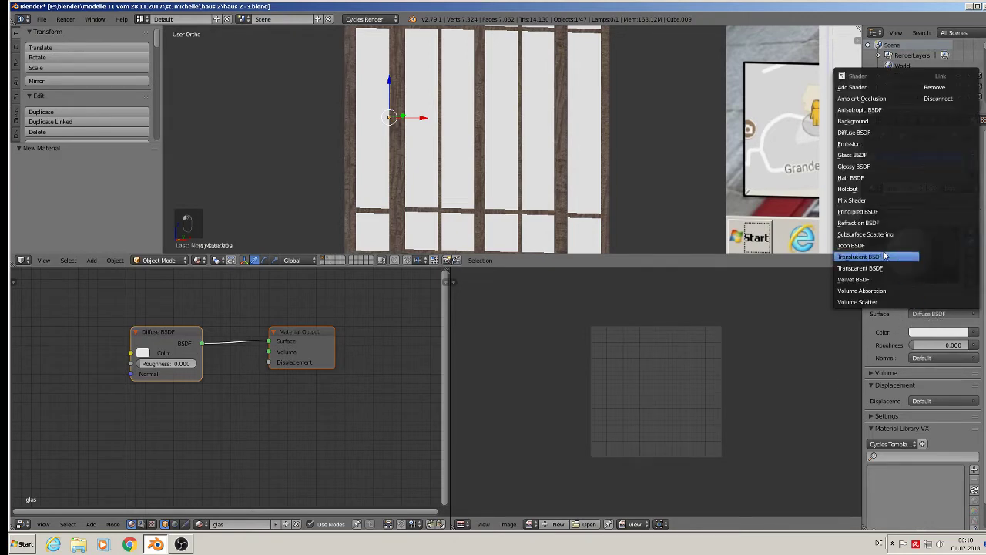
pyautogui.click(878, 154)
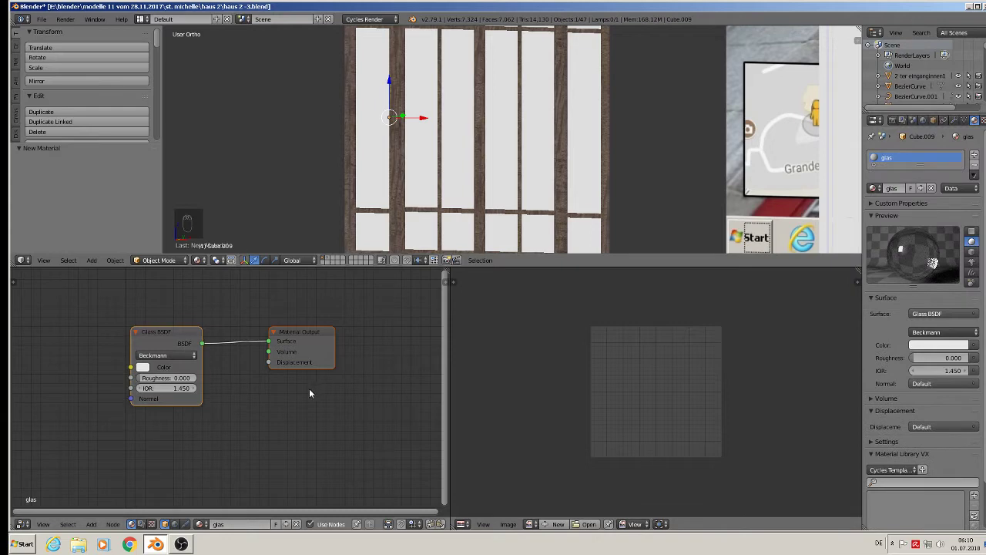
pyautogui.moveTo(154, 339); pyautogui.dragTo(35, 322)
pyautogui.scroll(-3, 198, 377)
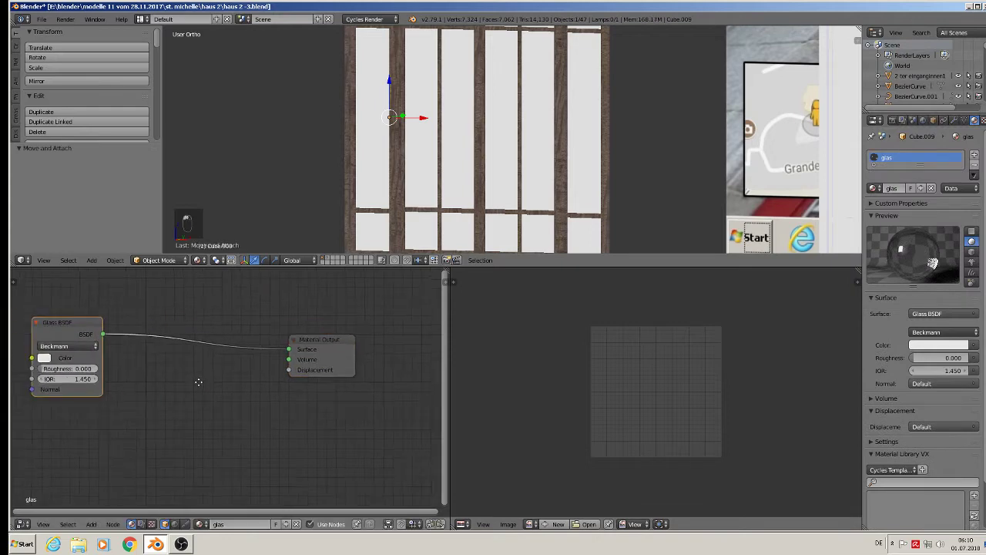
# Step: Add a Light Path node and place it directly above the Glass BSDF node
pyautogui.click(92, 524)
pyautogui.moveTo(104, 503)
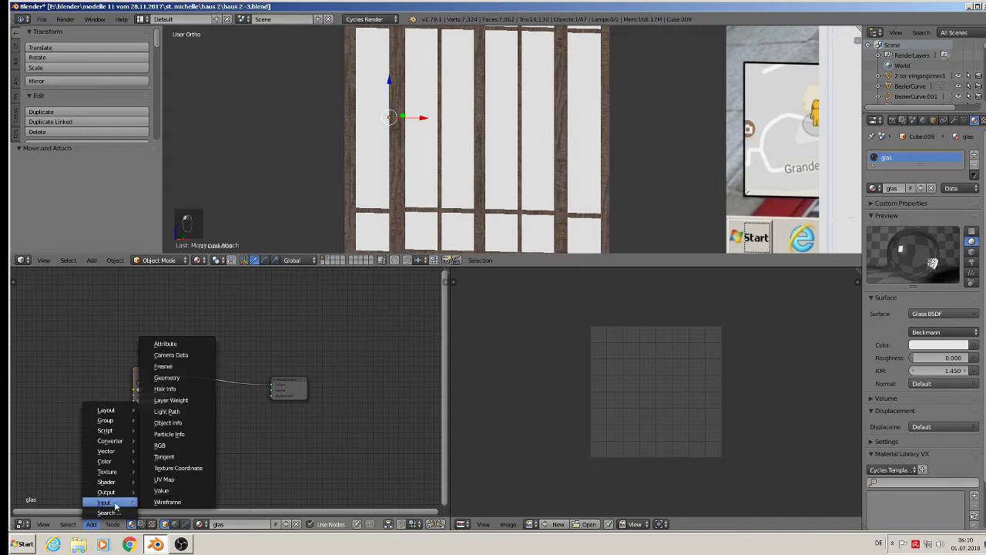
pyautogui.click(191, 412)
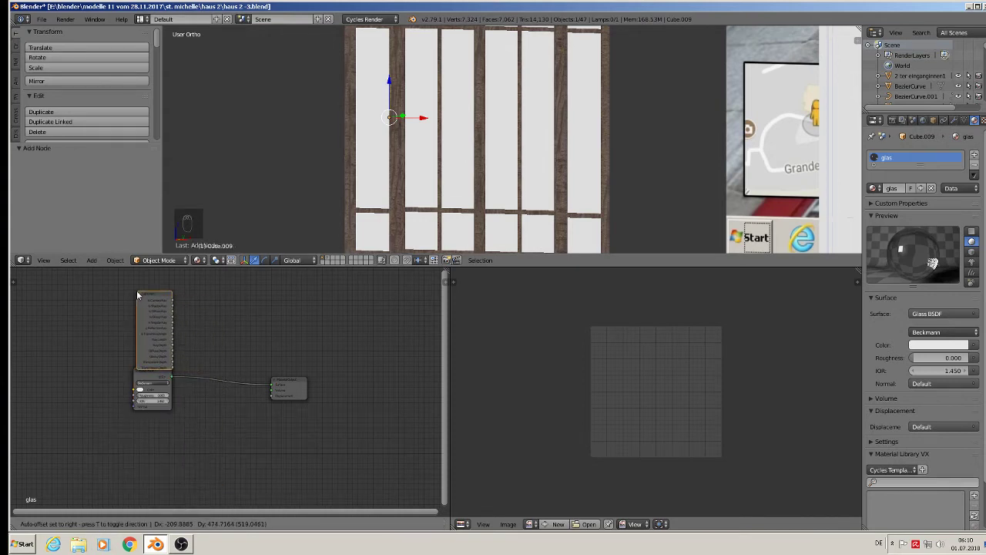
pyautogui.click(142, 297)
pyautogui.moveTo(152, 297)
pyautogui.mouseDown()
pyautogui.moveTo(144, 282)
pyautogui.moveTo(148, 290)
pyautogui.mouseUp()
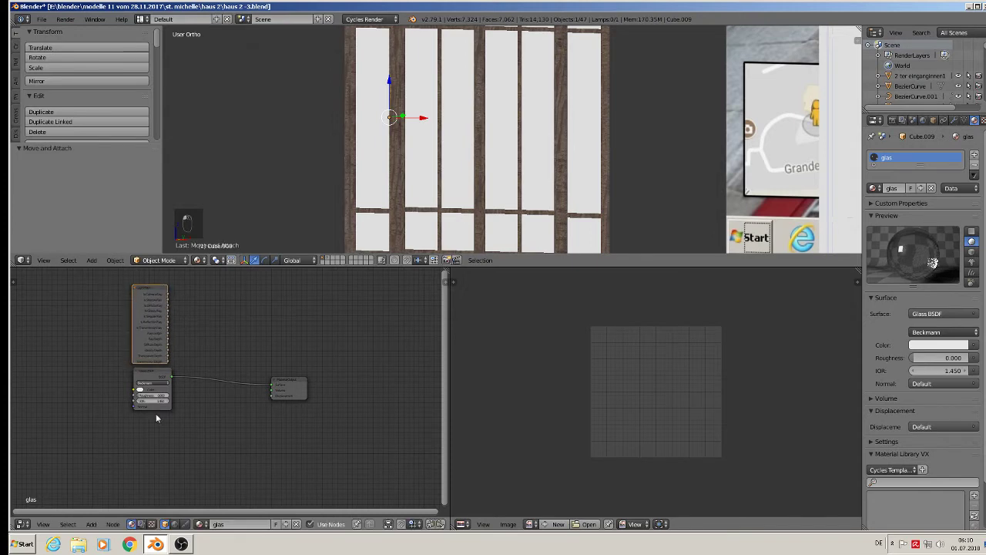
# Step: Insert a Mix Shader node into the link between the Glass BSDF and the Material Output
pyautogui.click(92, 524)
pyautogui.moveTo(122, 482)
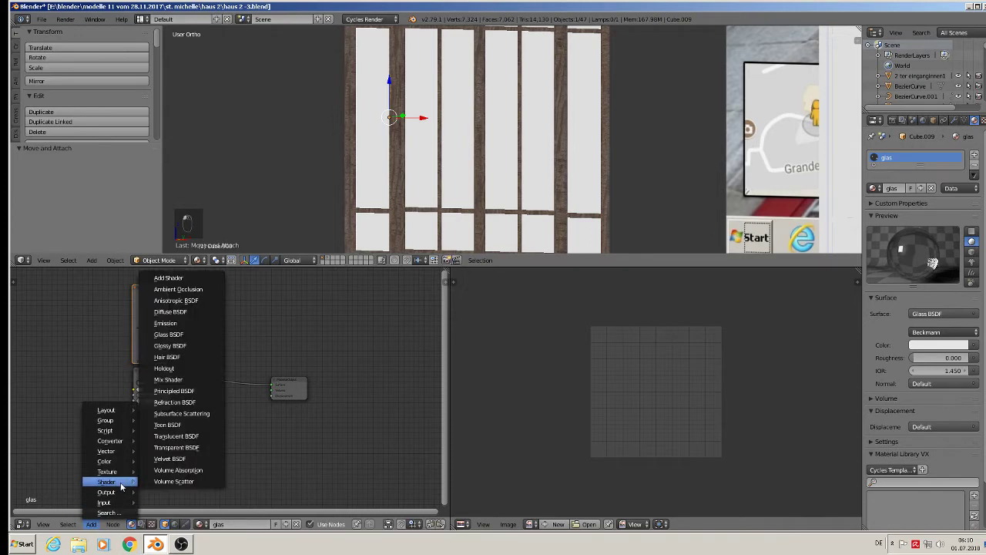
pyautogui.click(193, 380)
pyautogui.click(231, 379)
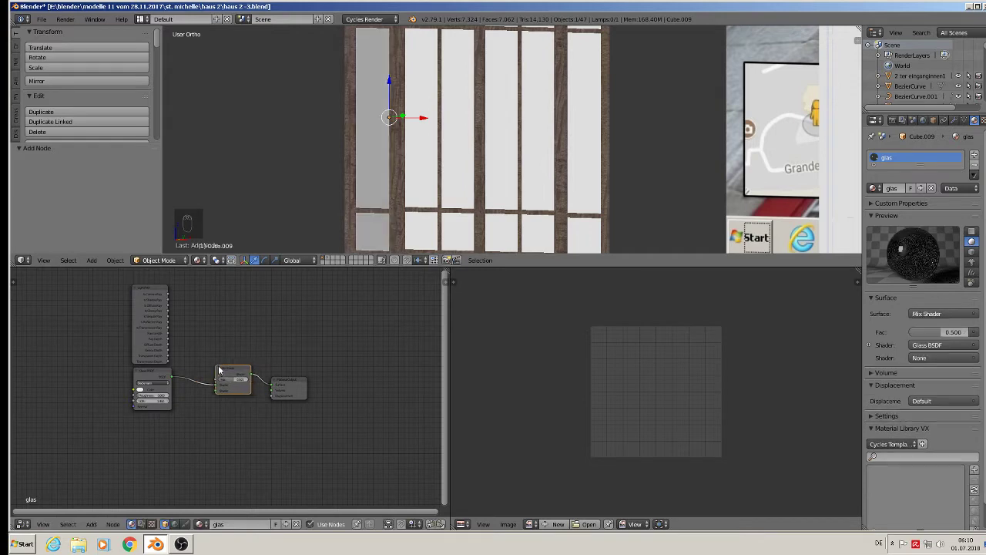
# Step: Add a Transparent BSDF below the Glass BSDF and link it to the Mix Shader's second Shader input
pyautogui.click(92, 524)
pyautogui.moveTo(104, 483)
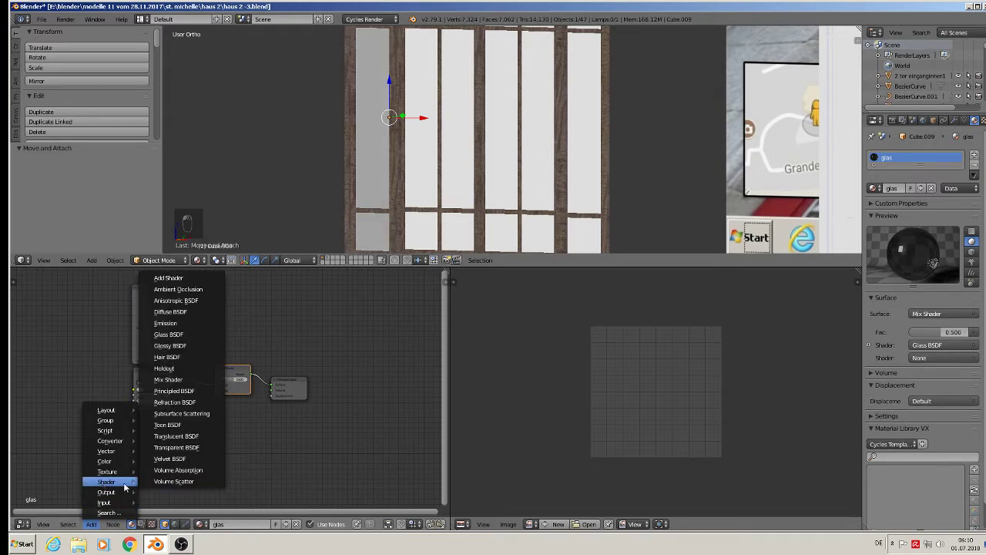
pyautogui.click(211, 448)
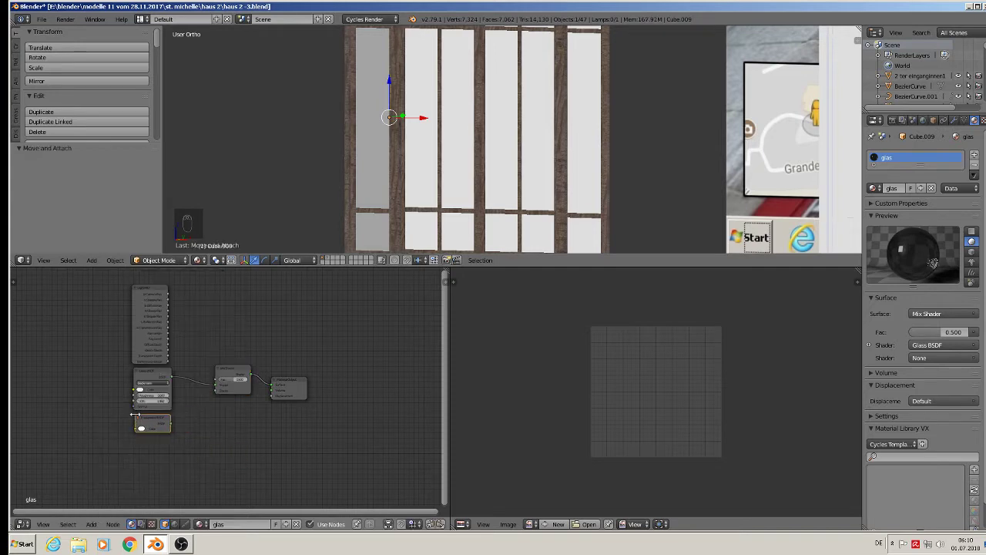
pyautogui.moveTo(170, 426); pyautogui.dragTo(219, 390)
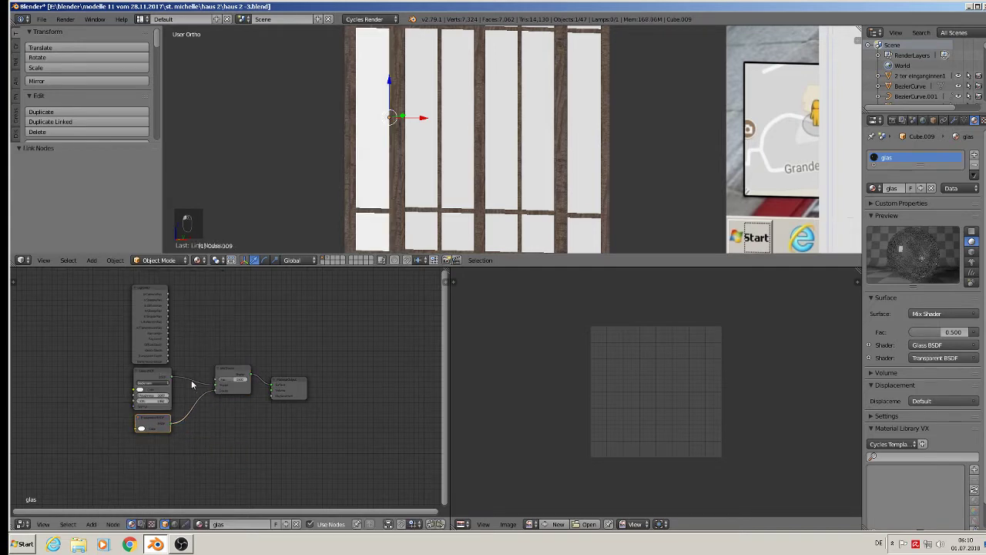
# Step: Link the Light Path node's Is Shadow Ray output to the Mix Shader's Fac input and save the file
pyautogui.scroll(2, 191, 381)
pyautogui.moveTo(178, 335); pyautogui.dragTo(169, 372, button='middle')
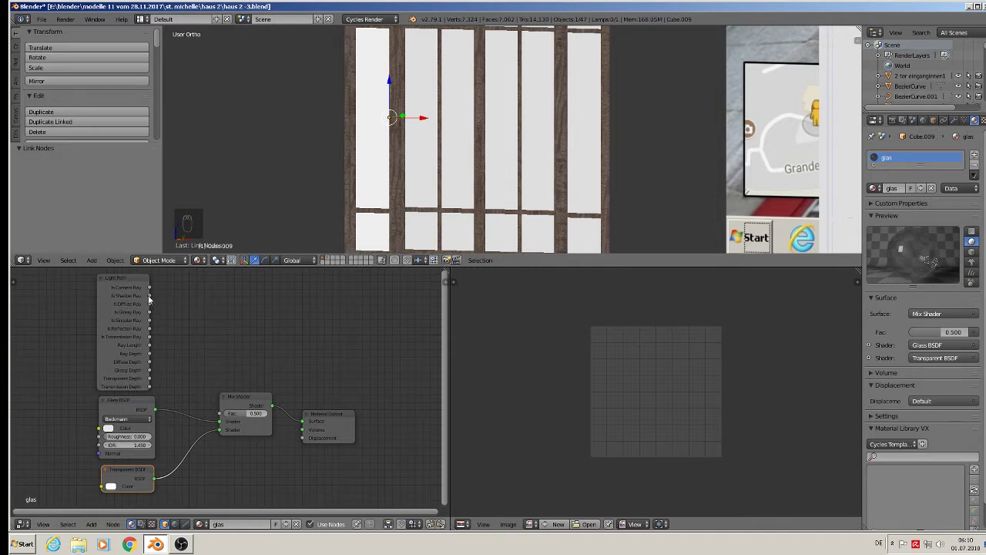
pyautogui.moveTo(149, 300); pyautogui.dragTo(154, 302)
pyautogui.moveTo(196, 374); pyautogui.dragTo(221, 413)
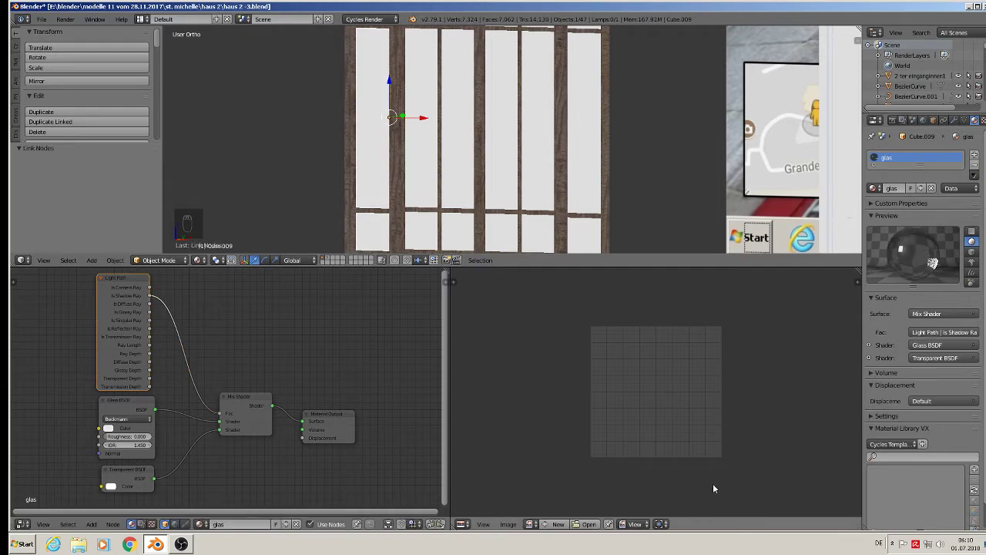
pyautogui.click(42, 19)
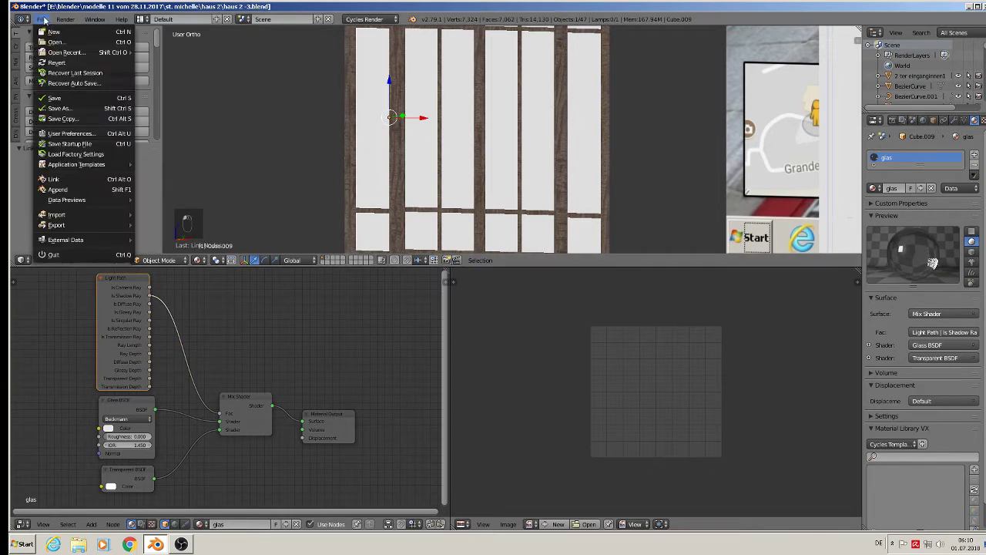
pyautogui.click(52, 100)
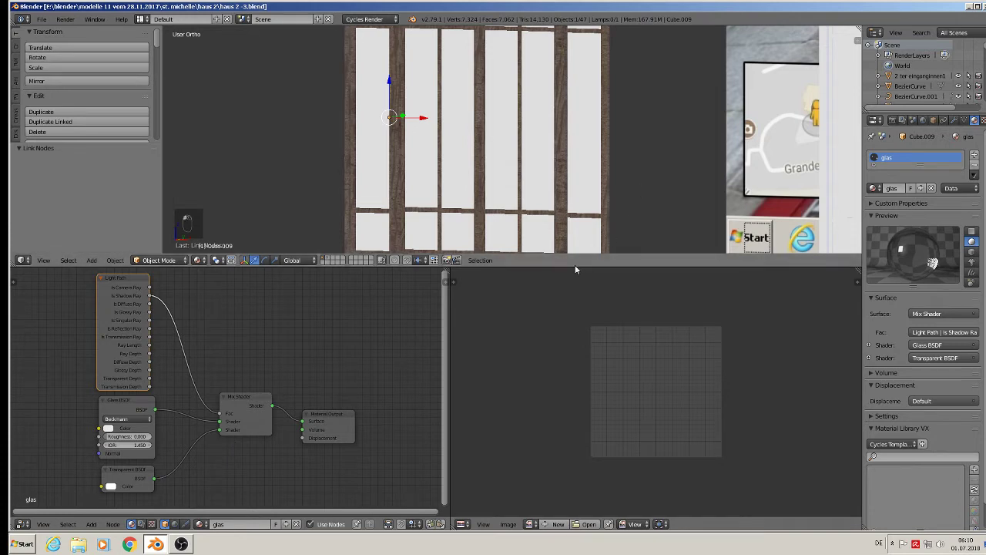
# Step: Assign the existing glas material to the glass of the right wide casement
pyautogui.rightClick(540, 139)
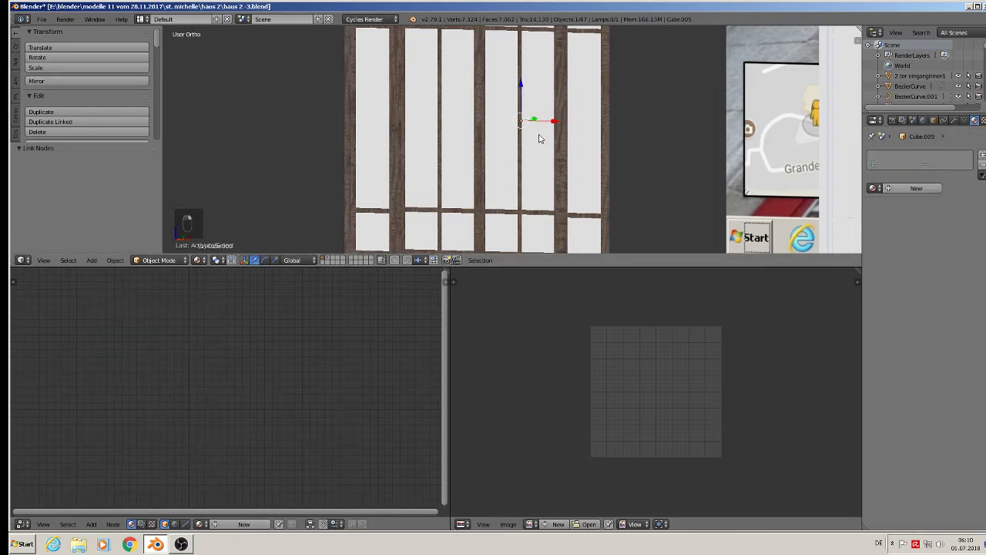
pyautogui.click(889, 189)
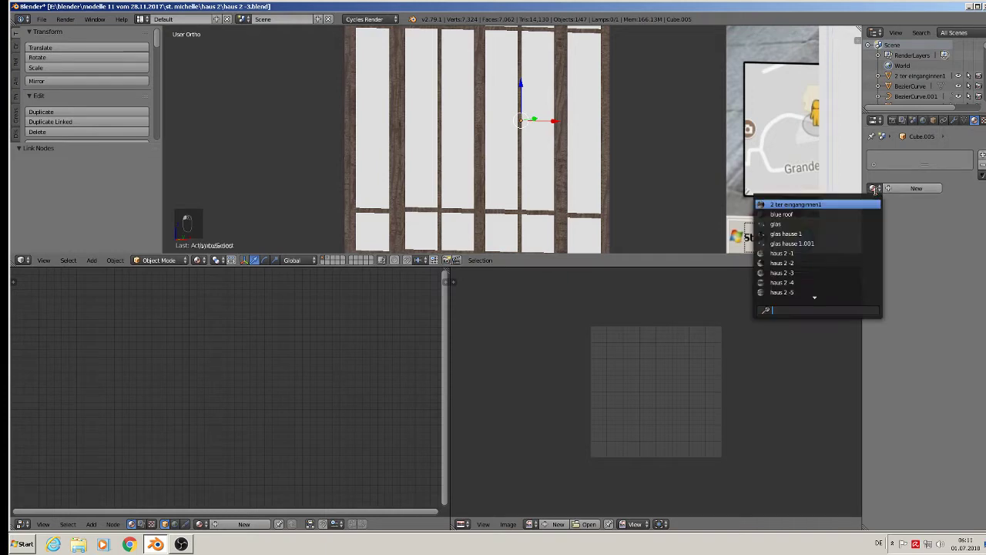
pyautogui.click(825, 223)
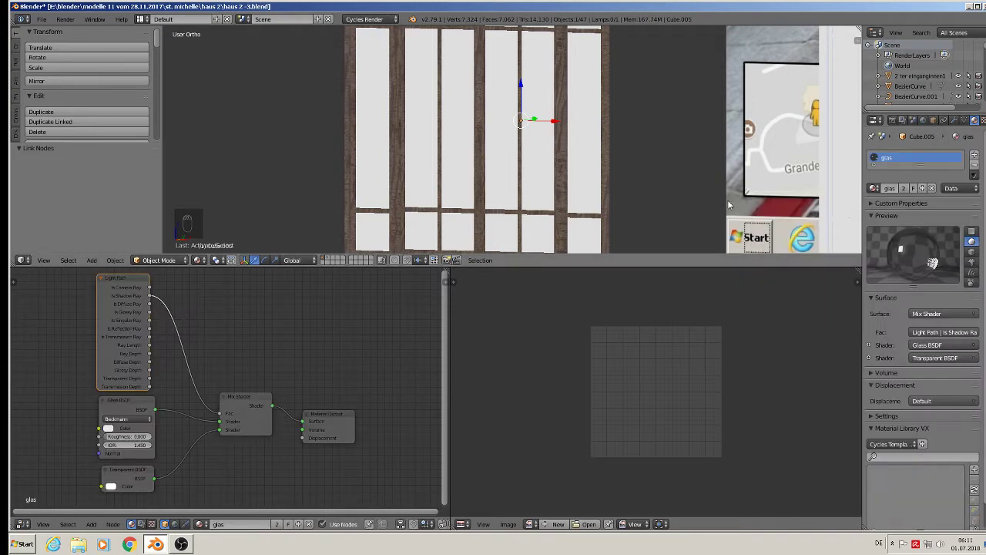
# Step: Assign the existing glas material to the glass of the left wide casement
pyautogui.scroll(-4, 540, 121)
pyautogui.rightClick(491, 102)
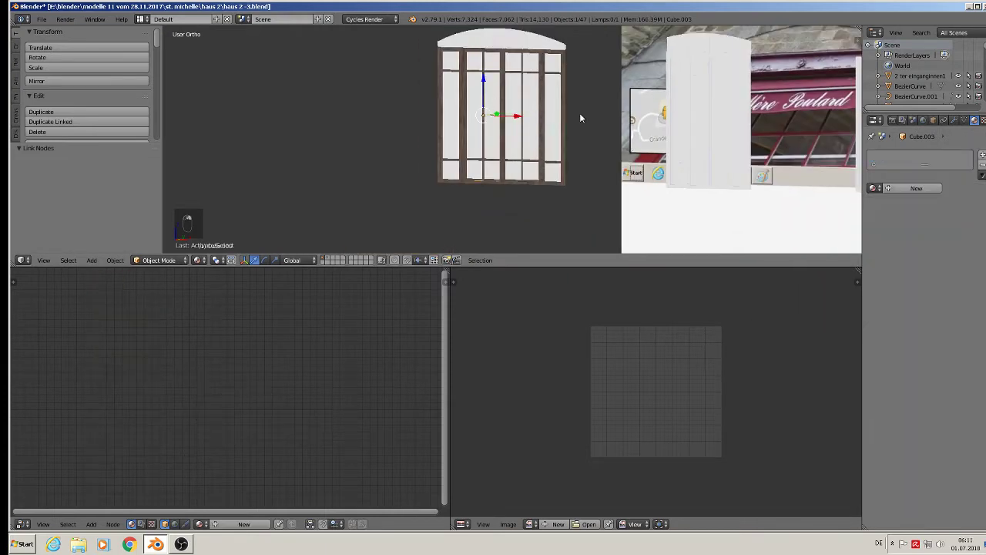
pyautogui.click(874, 188)
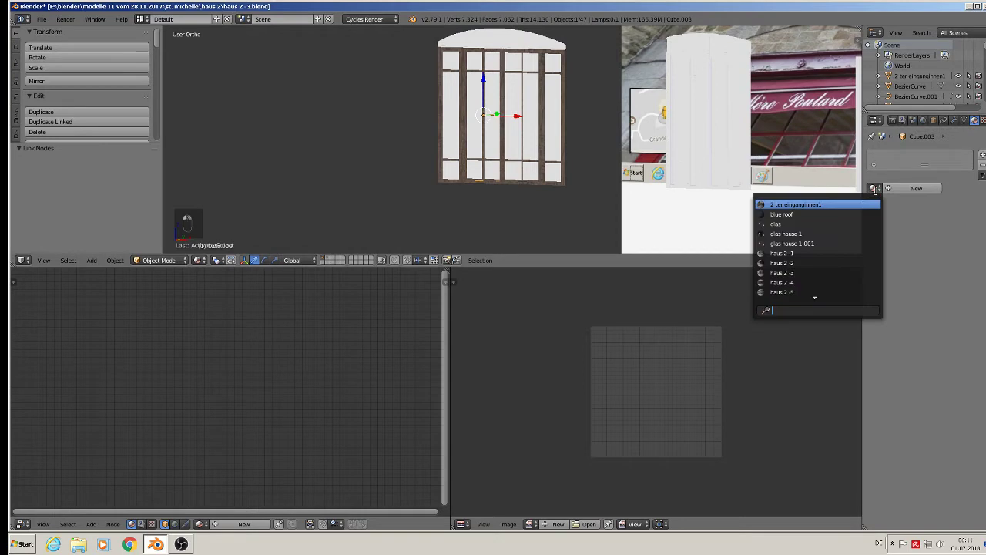
pyautogui.click(838, 224)
# Step: Assign the existing glas material to the glass of the narrow right side section and save the file
pyautogui.rightClick(555, 110)
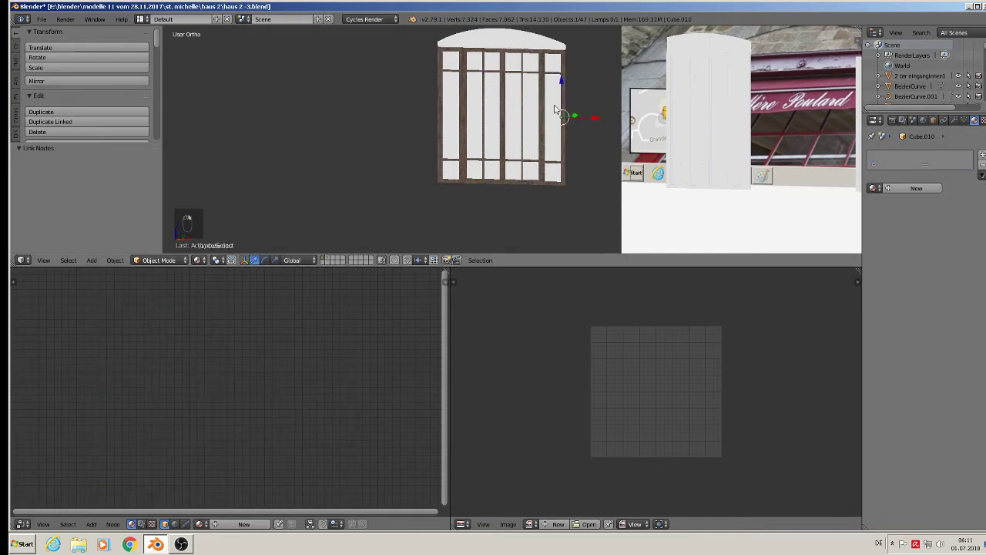
pyautogui.click(874, 188)
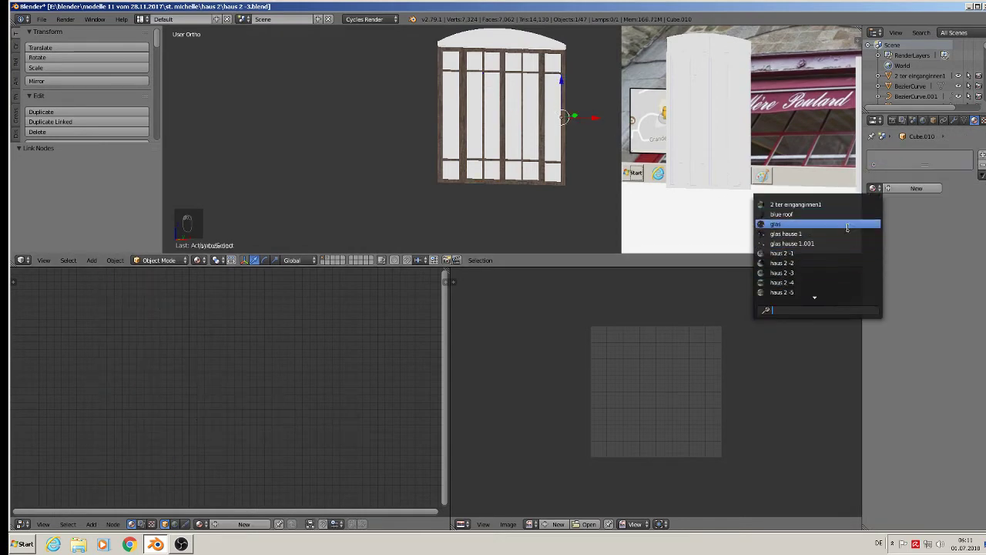
pyautogui.click(817, 224)
pyautogui.click(42, 22)
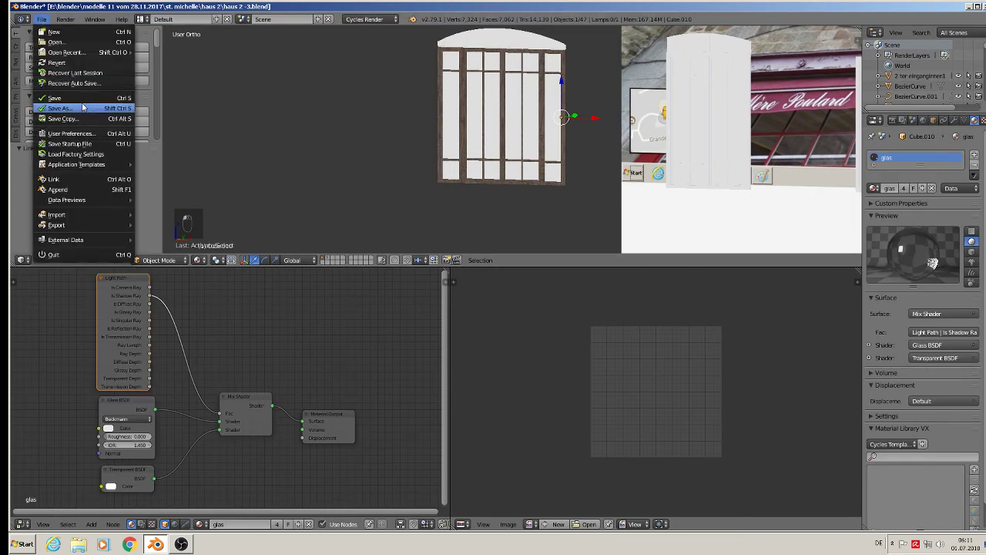
pyautogui.click(75, 97)
# Step: Assign the existing glas material to the whole arched glass pane above the casements, working from the front view
pyautogui.keyDown('shift'); pyautogui.moveTo(414, 89); pyautogui.dragTo(361, 181, button='middle'); pyautogui.keyUp('shift')
pyautogui.scroll(2, 460, 177)
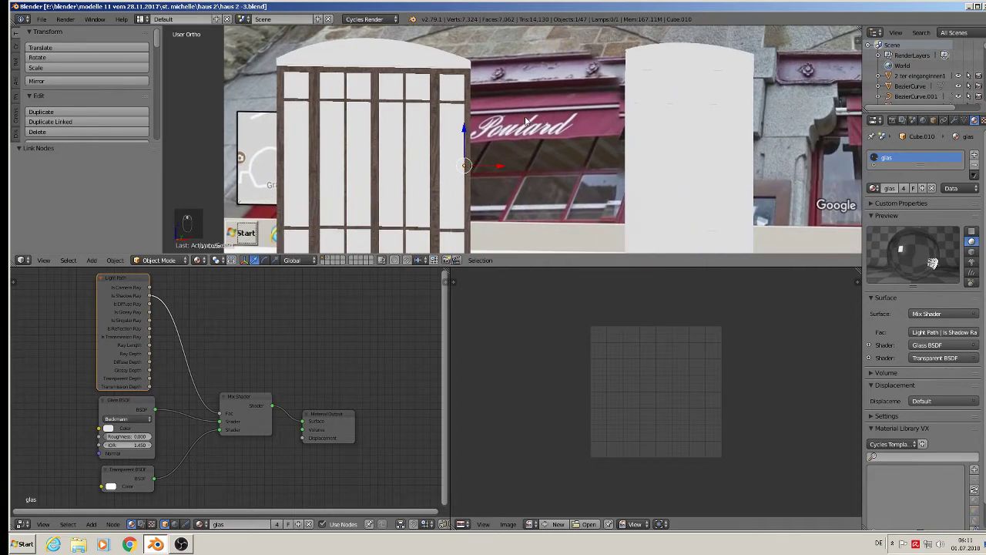
pyautogui.scroll(5, 385, 65)
pyautogui.scroll(2, 475, 146)
pyautogui.rightClick(455, 120)
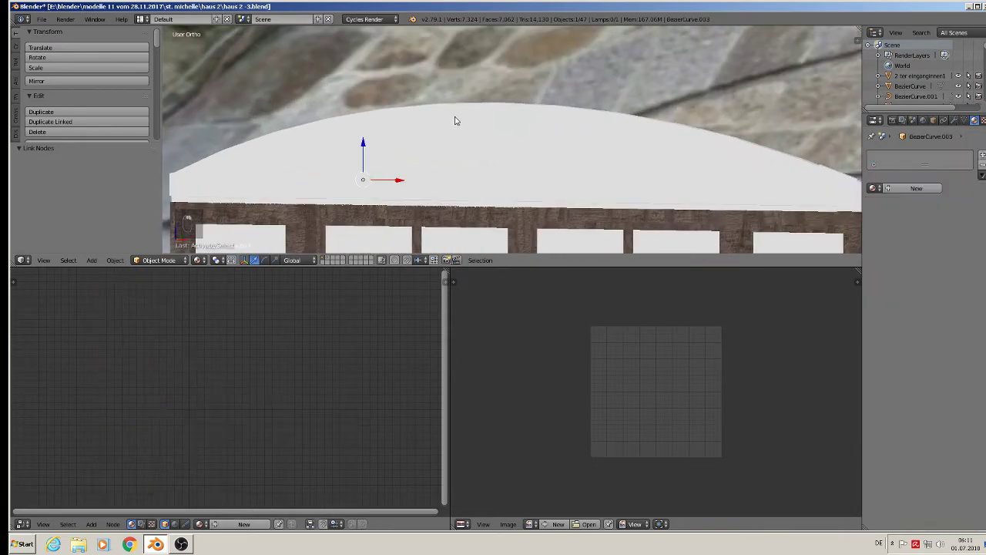
pyautogui.press('Tab')
pyautogui.moveTo(455, 117); pyautogui.dragTo(414, 134, button='middle')
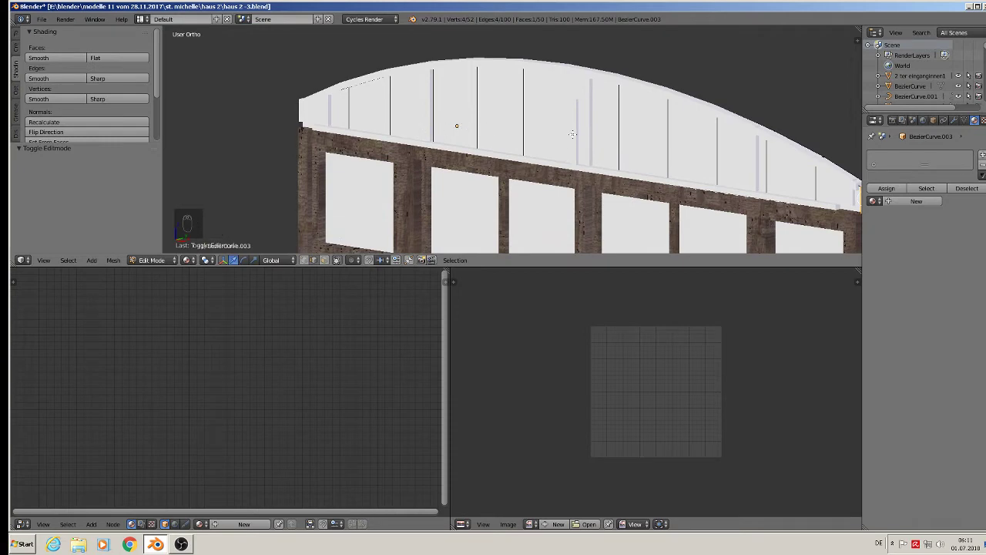
pyautogui.press('Tab')
pyautogui.press('Tab')
pyautogui.press('a')
pyautogui.press('a')
pyautogui.press('a')
pyautogui.press('a')
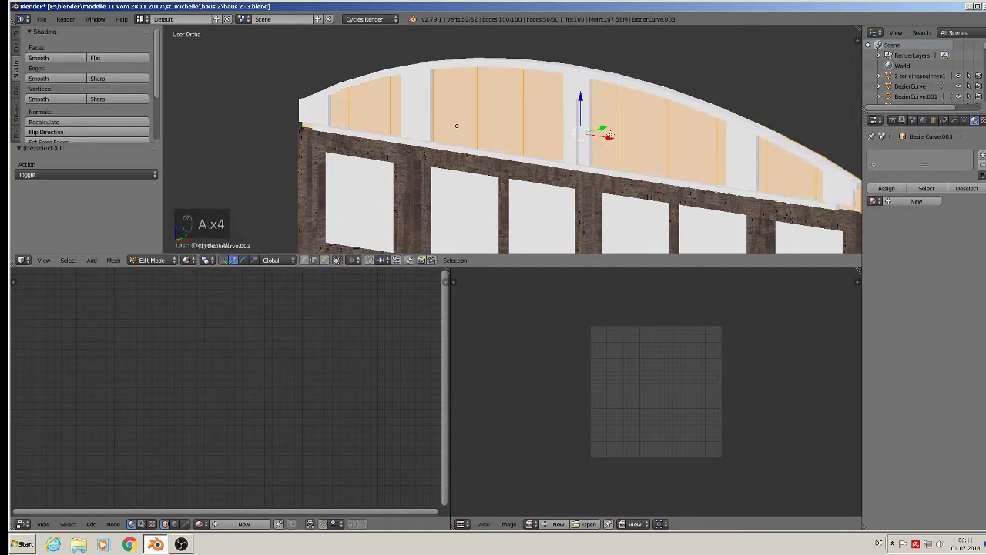
pyautogui.press('KP_1')
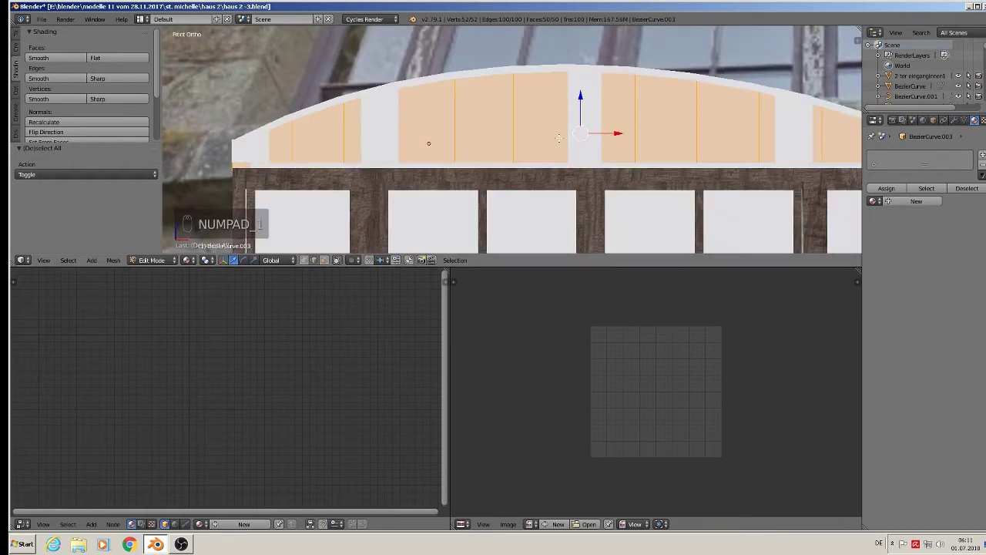
pyautogui.click(874, 201)
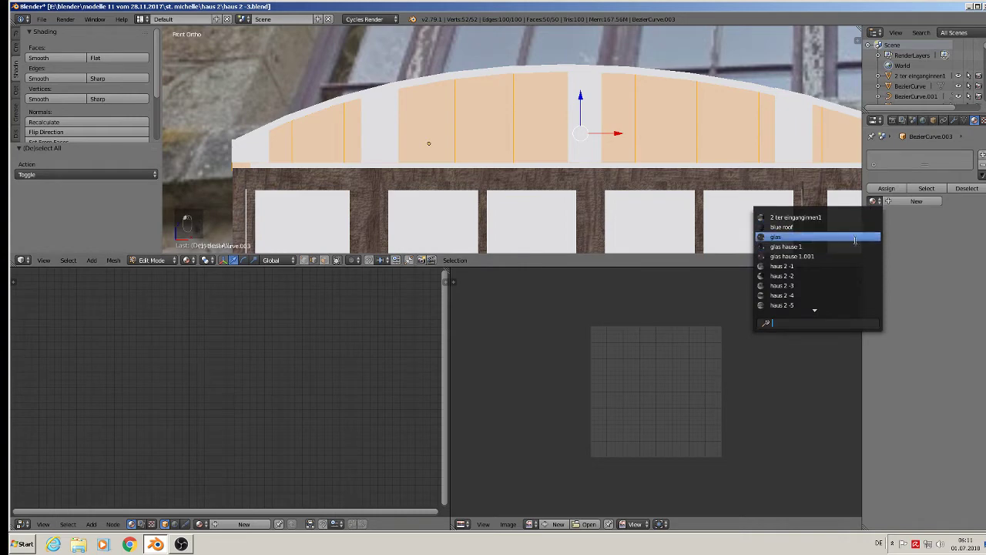
pyautogui.click(855, 236)
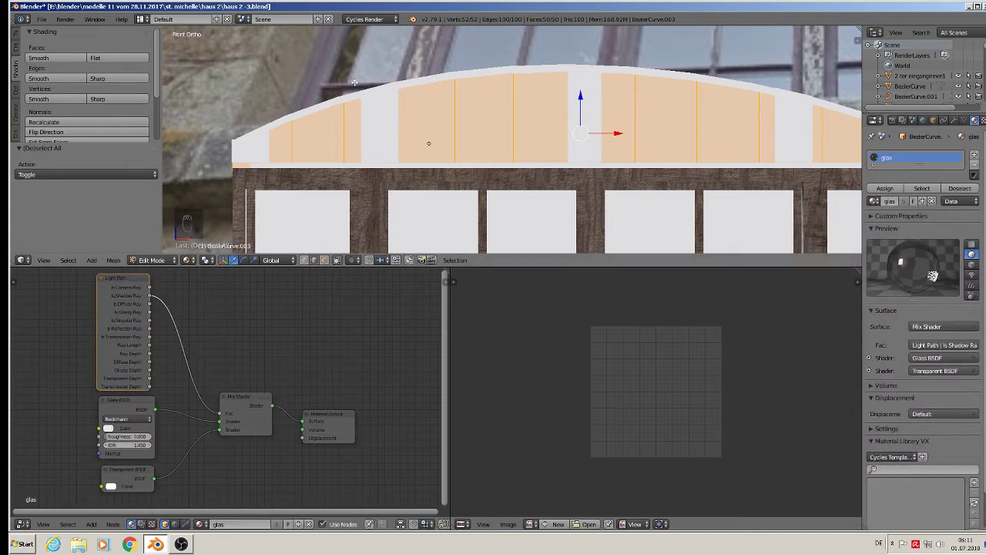
pyautogui.press('Tab')
# Step: Mark seams on all geometry of the arched top light's wide uprights and unwrap them with Project From View
pyautogui.rightClick(376, 103)
pyautogui.press('Tab')
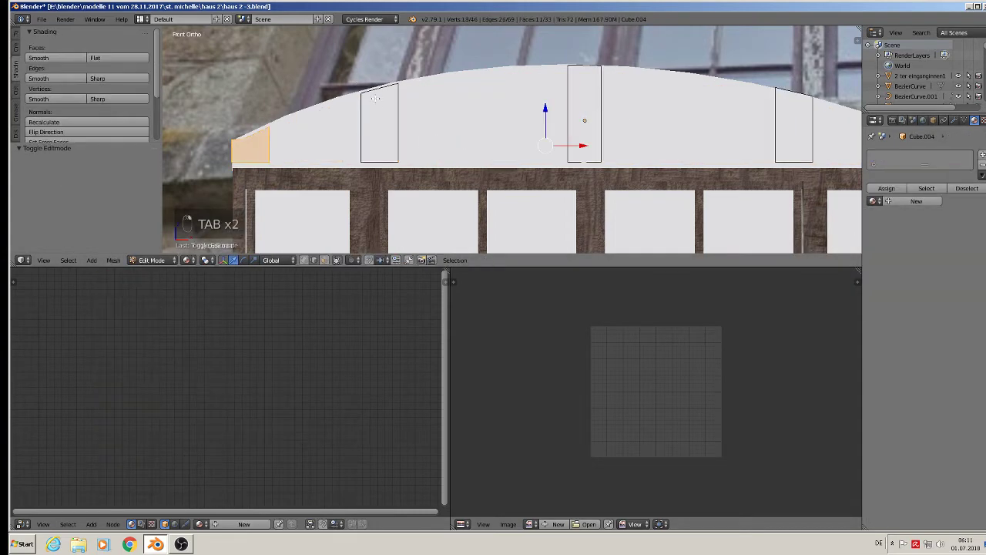
pyautogui.press('a')
pyautogui.press('a')
pyautogui.press('a')
pyautogui.press('a')
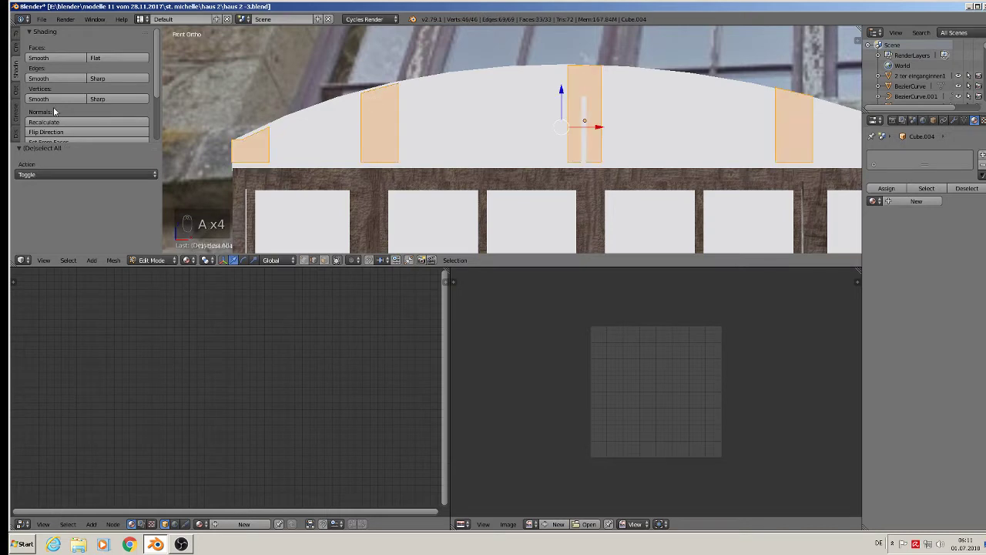
pyautogui.scroll(-3, 85, 115)
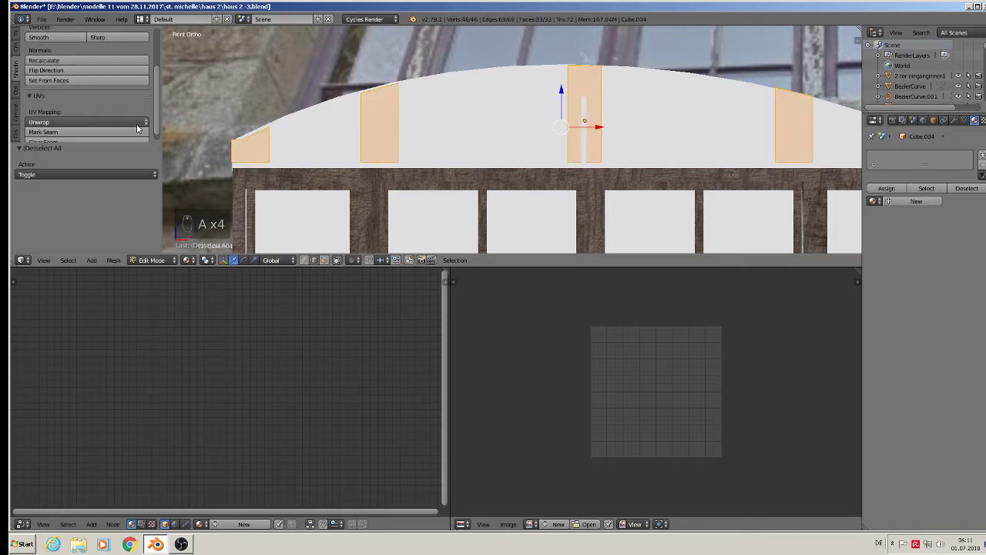
pyautogui.click(93, 134)
pyautogui.press('u')
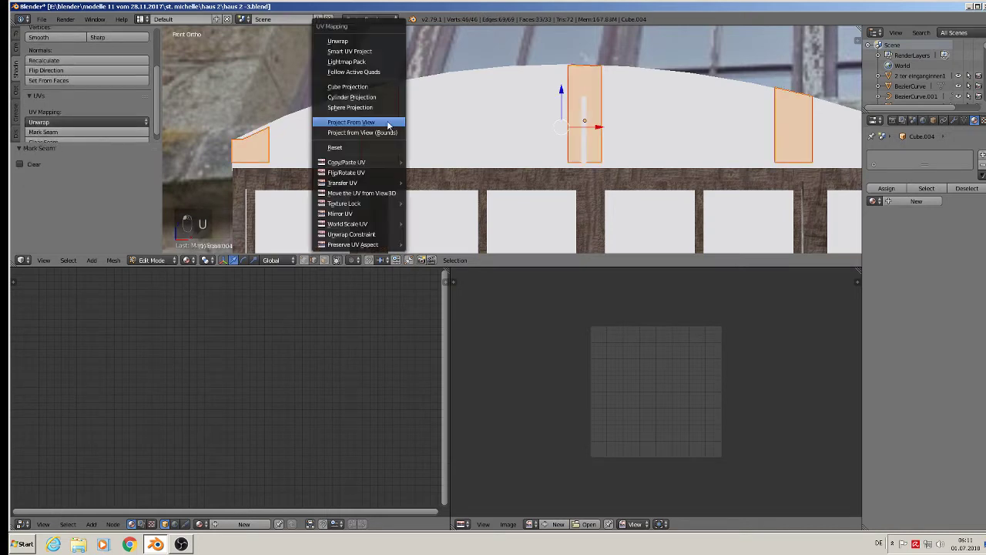
pyautogui.click(387, 121)
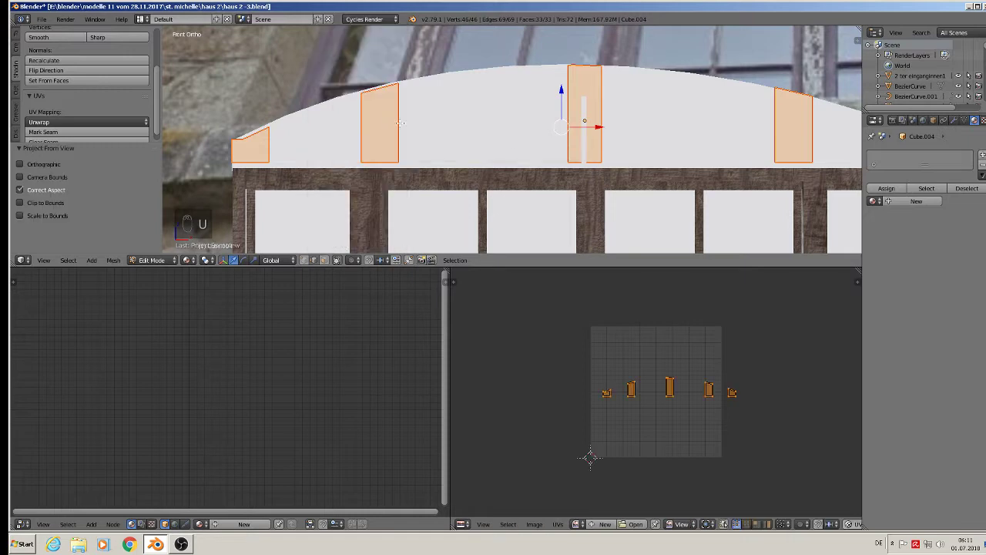
# Step: Assign the existing windowwood 1 material to the arched top light's wide uprights
pyautogui.click(875, 201)
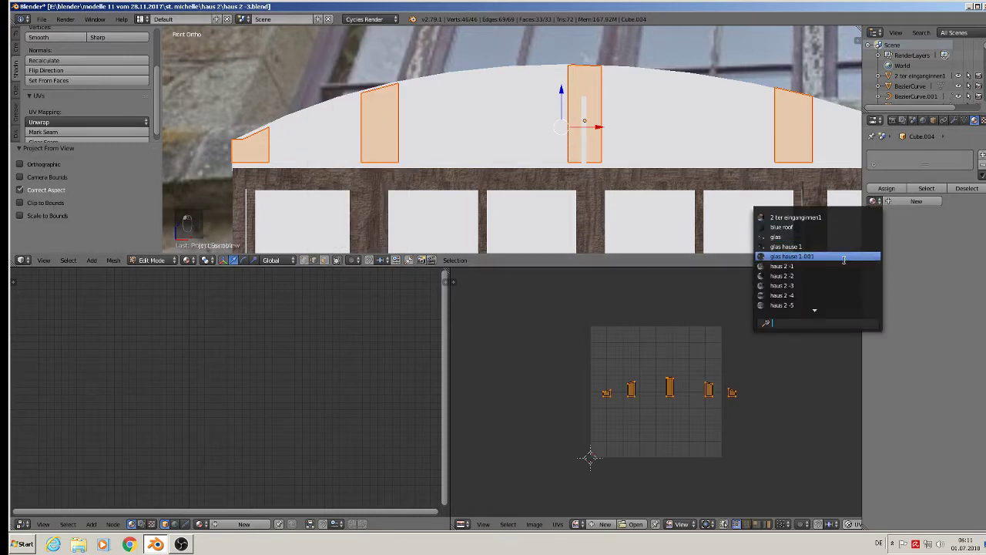
pyautogui.write('w')
pyautogui.click(807, 247)
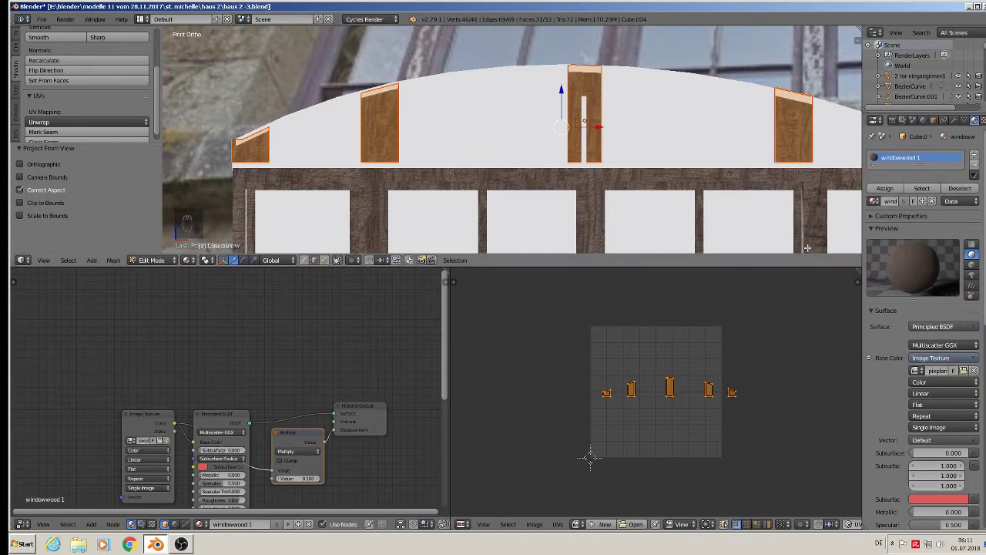
pyautogui.press('Tab')
# Step: Unwrap the arch's thin centre bar and horizontal bottom rail with Project From View from the front
pyautogui.rightClick(584, 124)
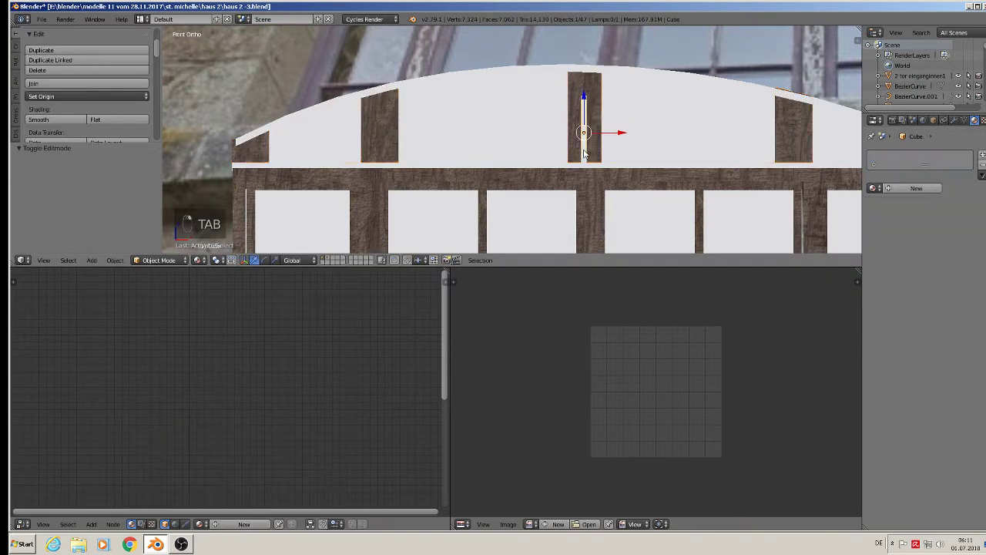
pyautogui.press('Tab')
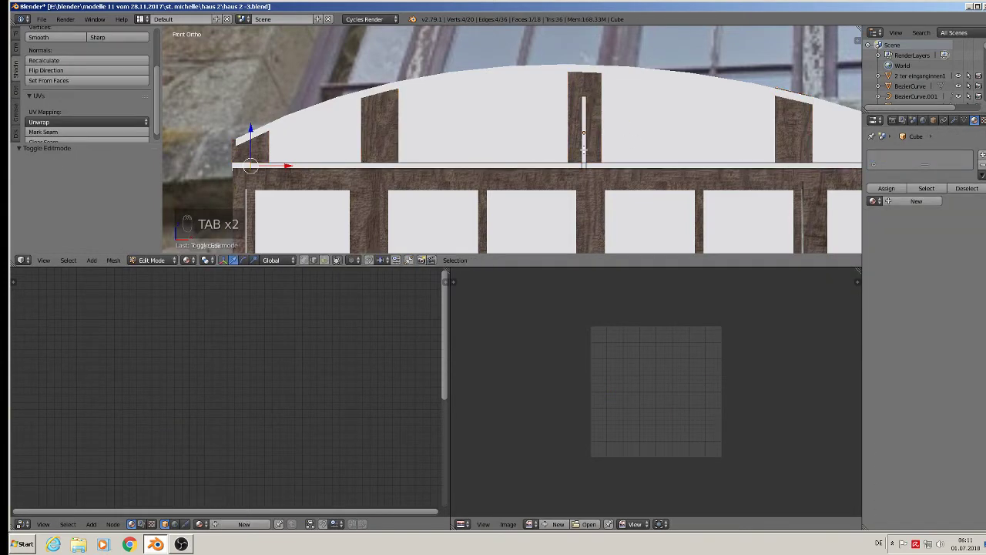
pyautogui.press('a')
pyautogui.press('a')
pyautogui.press('a')
pyautogui.press('a')
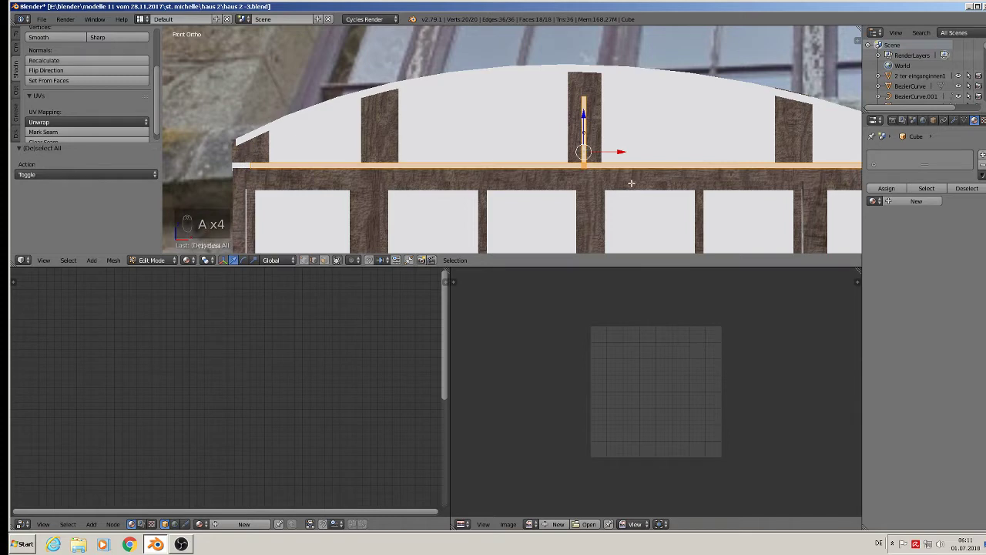
pyautogui.press('u')
pyautogui.click(631, 185)
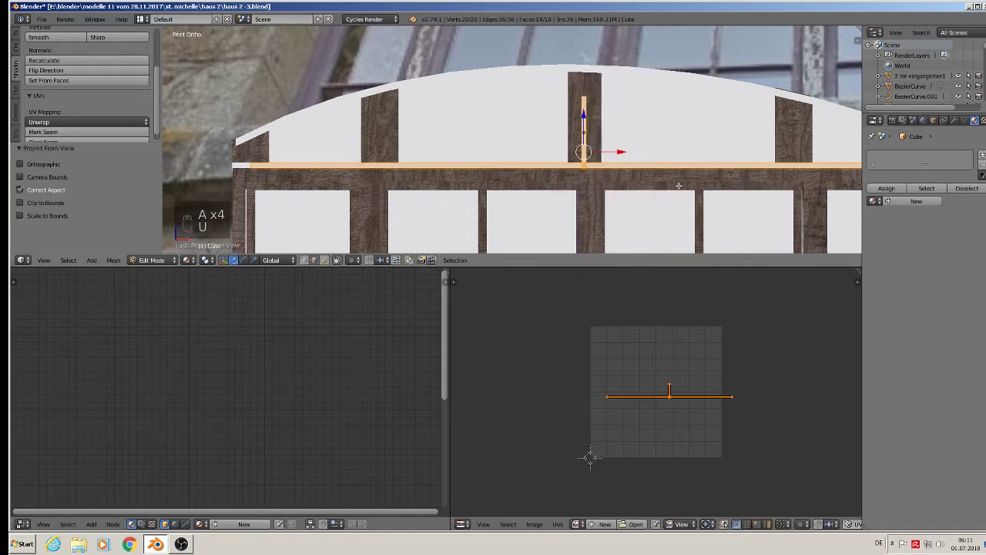
# Step: Assign the existing windowwood 1 material to the thin centre bar and horizontal bottom rail
pyautogui.click(873, 201)
pyautogui.write('w')
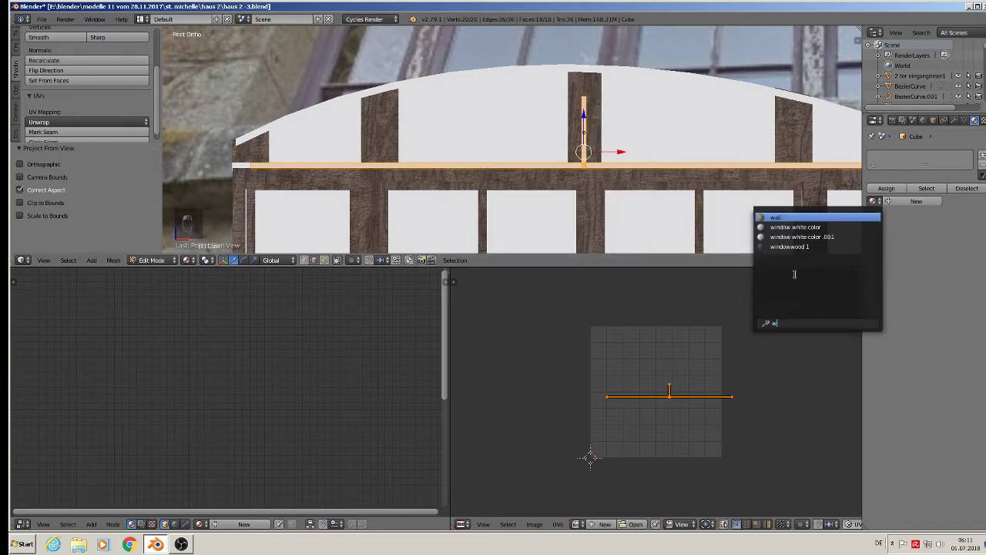
pyautogui.click(790, 246)
pyautogui.press('Tab')
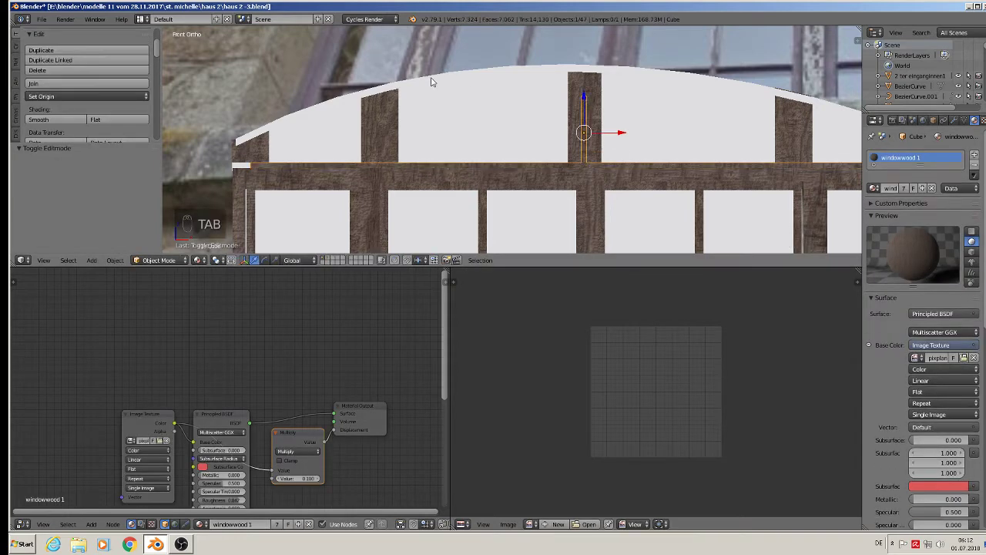
# Step: Unwrap all geometry of the curved top frame piece with Project From View
pyautogui.rightClick(431, 77)
pyautogui.press('Tab')
pyautogui.press('a')
pyautogui.press('a')
pyautogui.press('a')
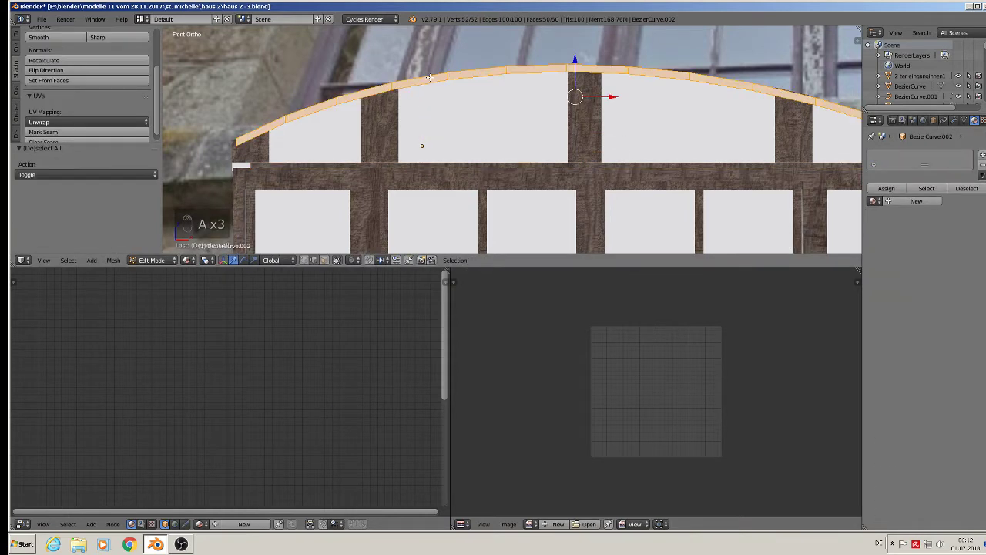
pyautogui.press('u')
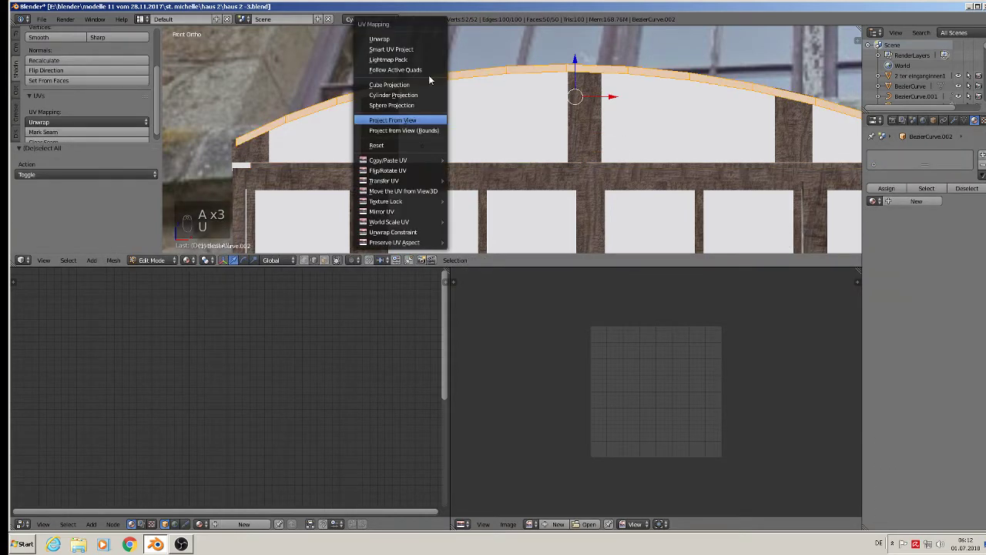
pyautogui.click(415, 118)
# Step: Assign the existing windowwood 1 material to the curved top frame piece and return to Object Mode
pyautogui.click(874, 201)
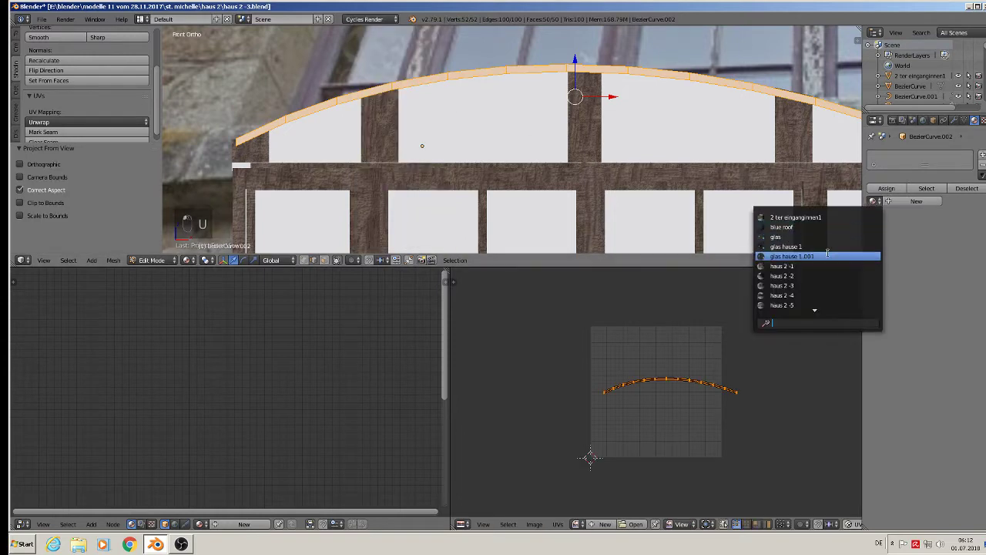
pyautogui.write('w')
pyautogui.click(792, 246)
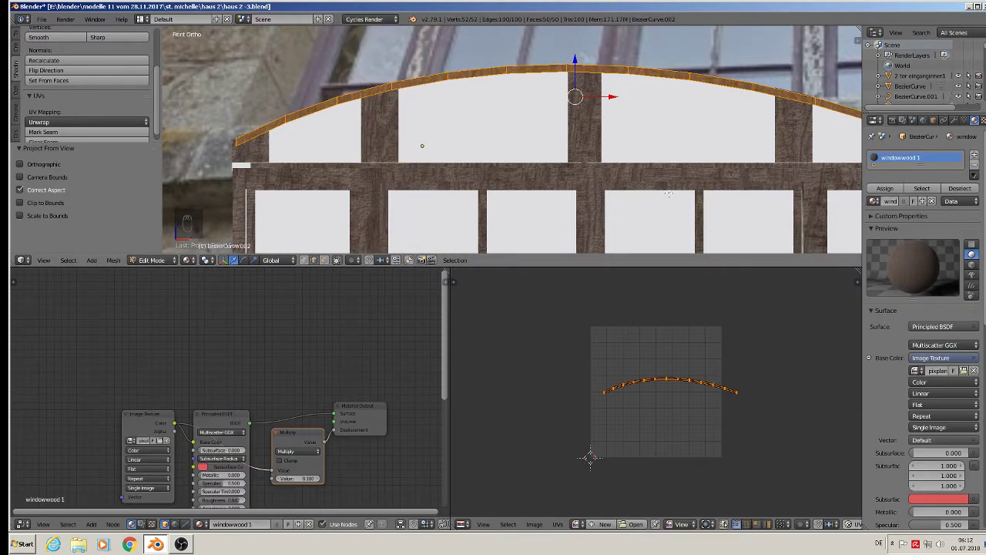
pyautogui.scroll(-3, 668, 194)
pyautogui.press('a')
pyautogui.scroll(-4, 652, 191)
pyautogui.keyDown('shift'); pyautogui.moveTo(614, 207); pyautogui.dragTo(542, 132, button='middle'); pyautogui.keyUp('shift')
pyautogui.scroll(2, 537, 118)
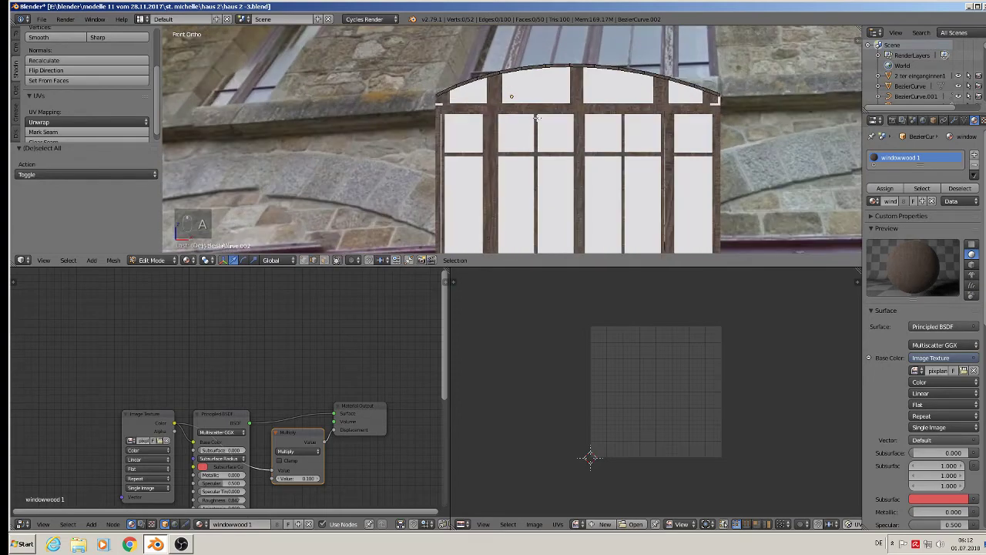
pyautogui.press('Tab')
# Step: Save the file with the textured window in its current state
pyautogui.scroll(-4, 542, 128)
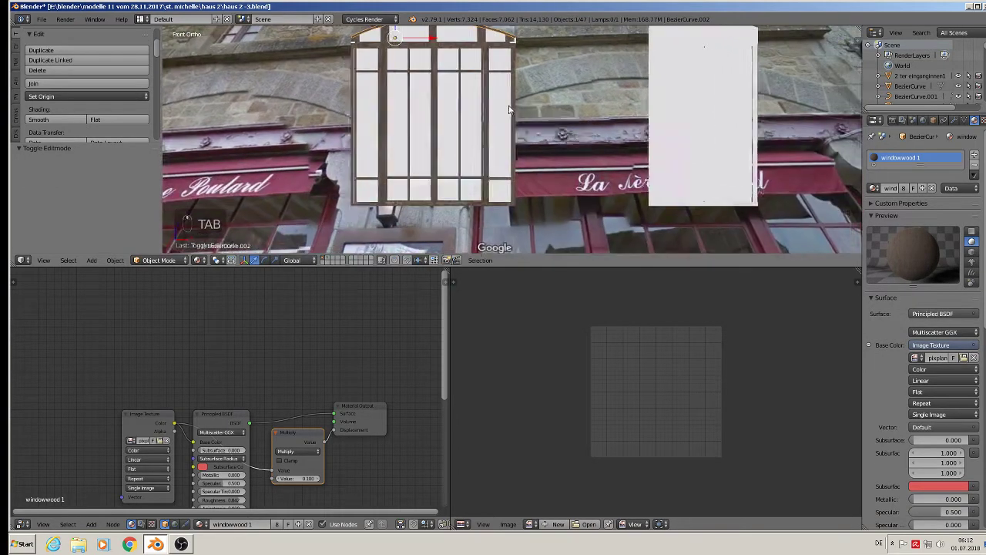
pyautogui.keyDown('shift'); pyautogui.moveTo(534, 132); pyautogui.dragTo(493, 174, button='middle'); pyautogui.keyUp('shift')
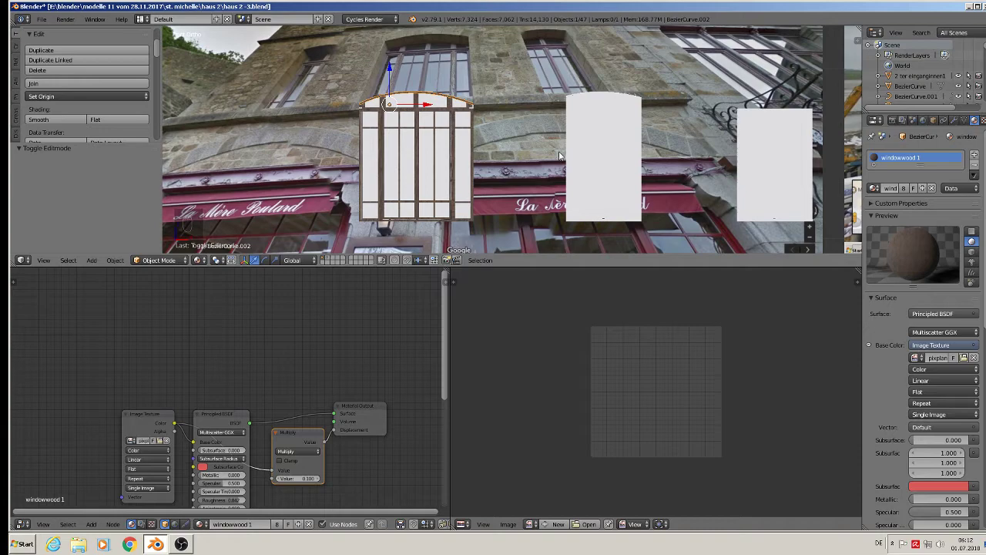
pyautogui.moveTo(563, 162); pyautogui.dragTo(509, 159, button='middle')
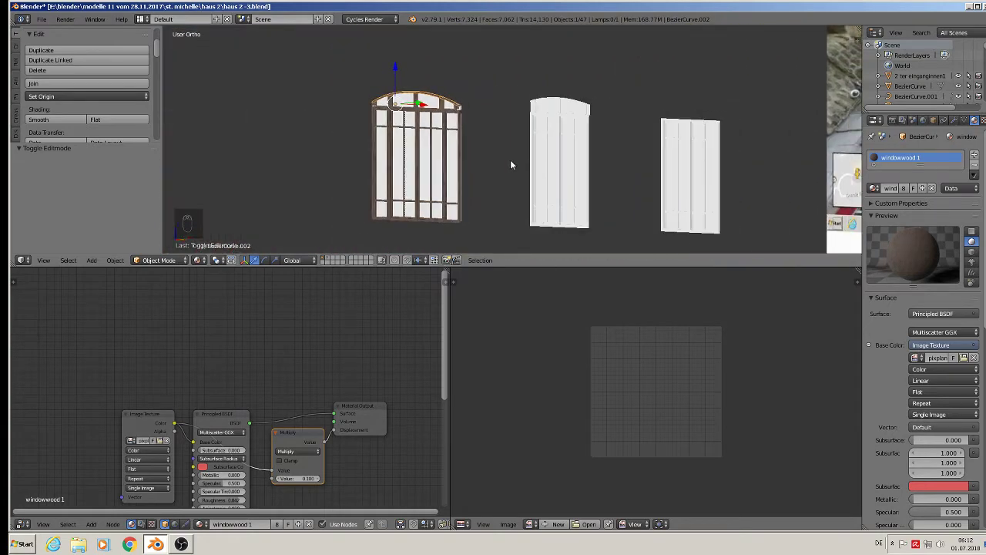
pyautogui.moveTo(510, 161); pyautogui.dragTo(557, 162, button='middle')
pyautogui.scroll(-4, 555, 163)
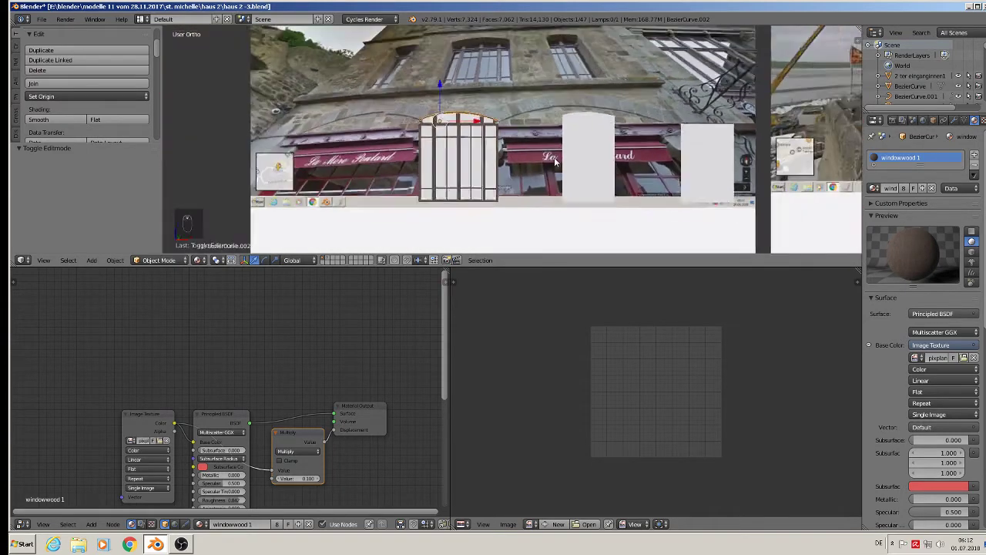
pyautogui.click(42, 19)
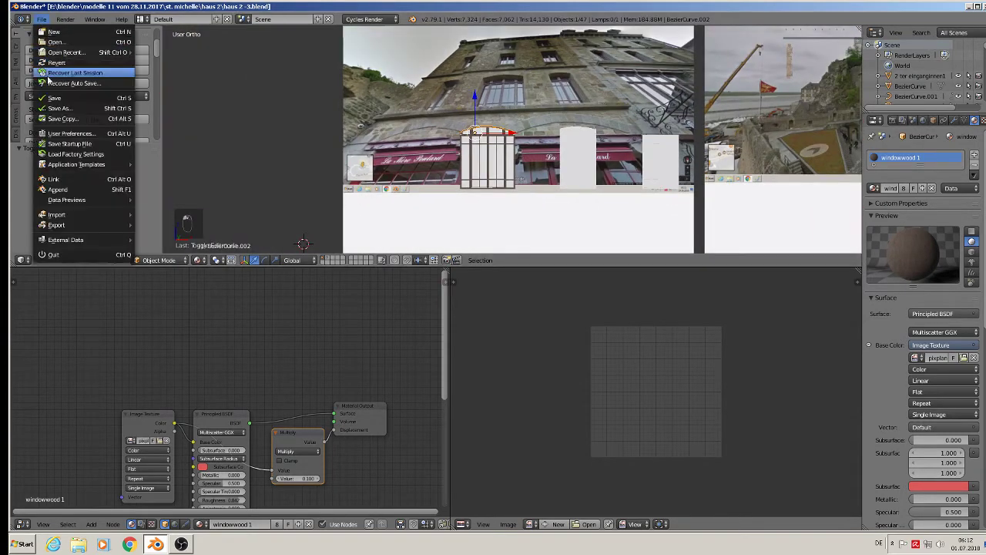
pyautogui.click(53, 100)
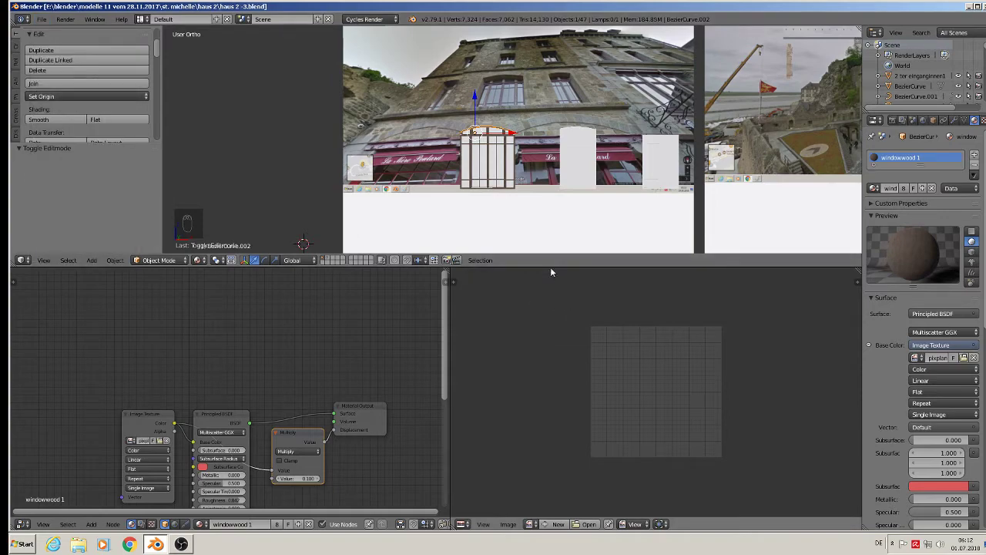
# Step: Enlarge the 3D view over the node and UV editors, with the textured window shown close up
pyautogui.moveTo(551, 267); pyautogui.dragTo(518, 460)
pyautogui.scroll(7, 464, 301)
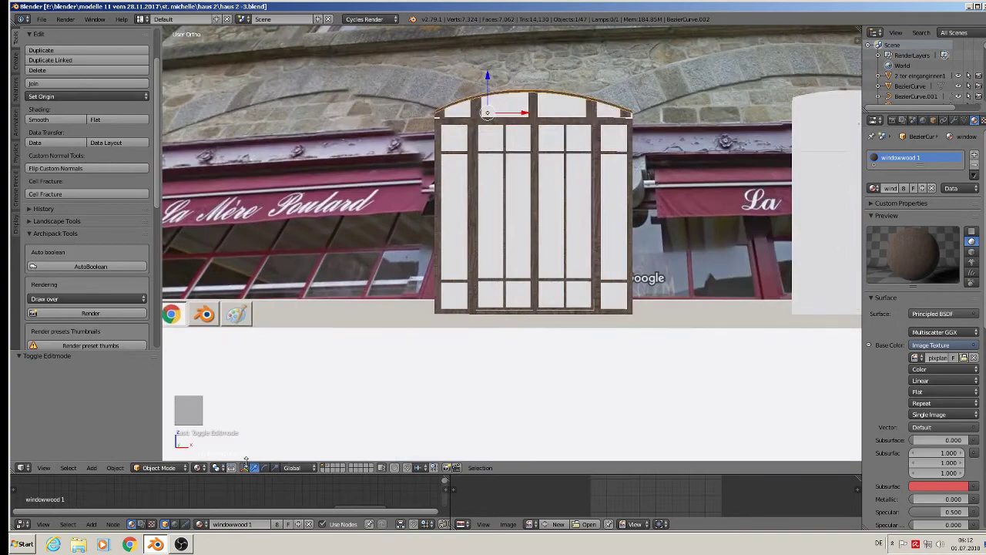
# Step: Preview the textured window in Rendered shading from a slightly different angle and return the viewport to Material shading
pyautogui.click(199, 467)
pyautogui.click(218, 399)
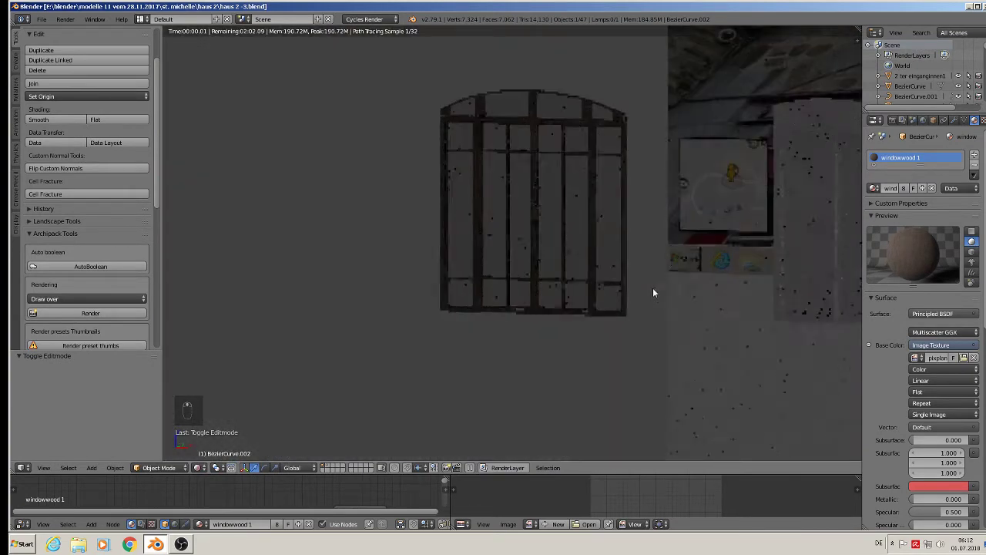
pyautogui.moveTo(652, 293); pyautogui.dragTo(685, 300, button='middle')
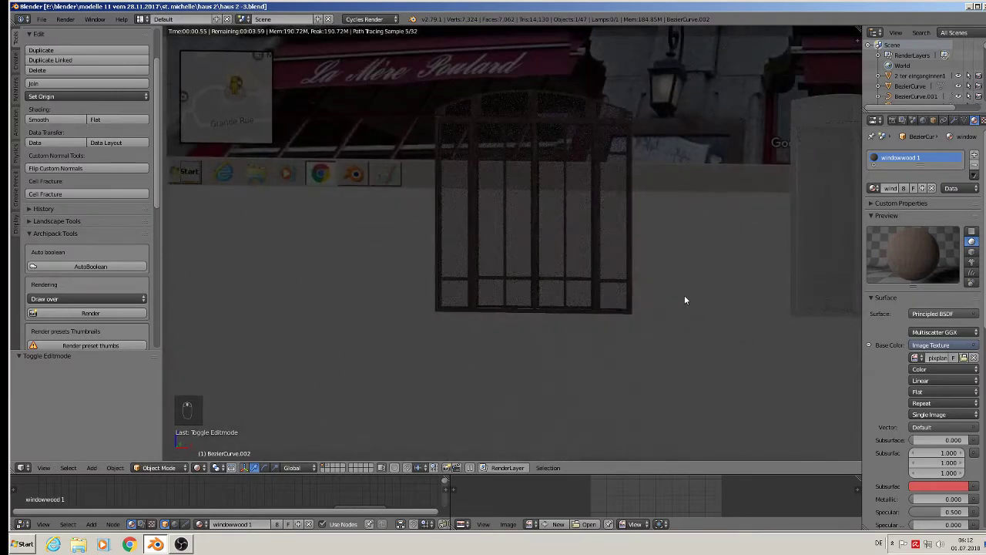
pyautogui.click(199, 469)
pyautogui.click(222, 413)
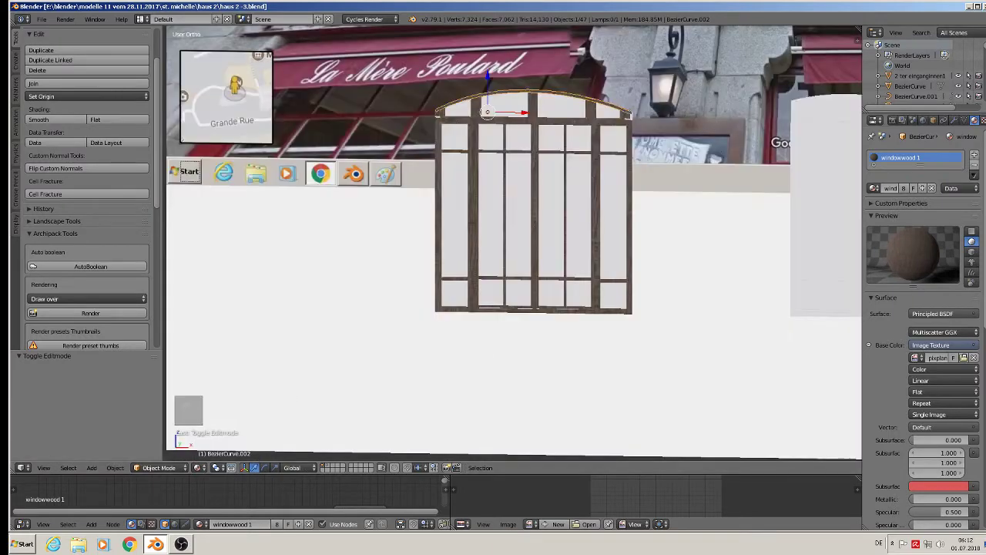
# Step: Select the scene's sun lamp, enable nodes for it and set its emission strength to 6
pyautogui.scroll(-8, 917, 73)
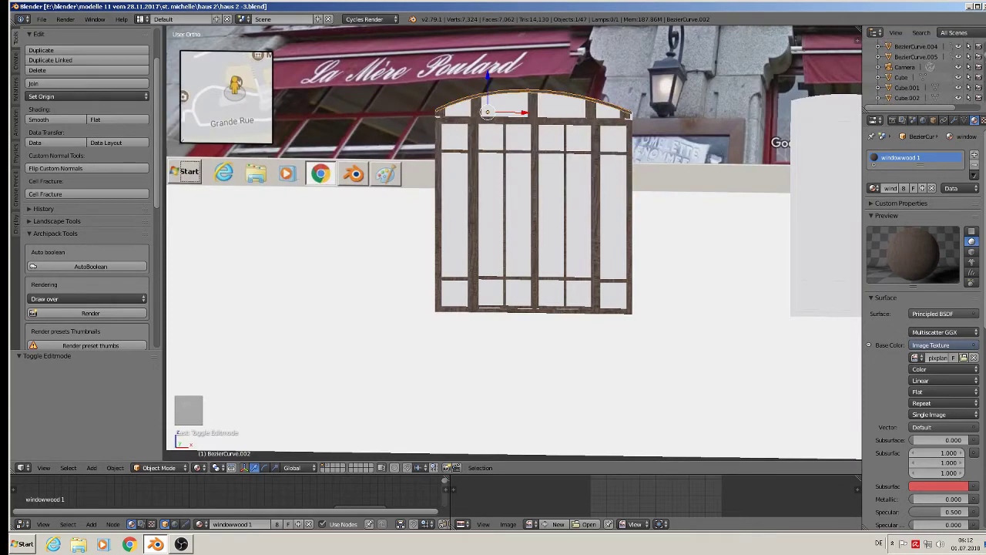
pyautogui.scroll(-10, 914, 67)
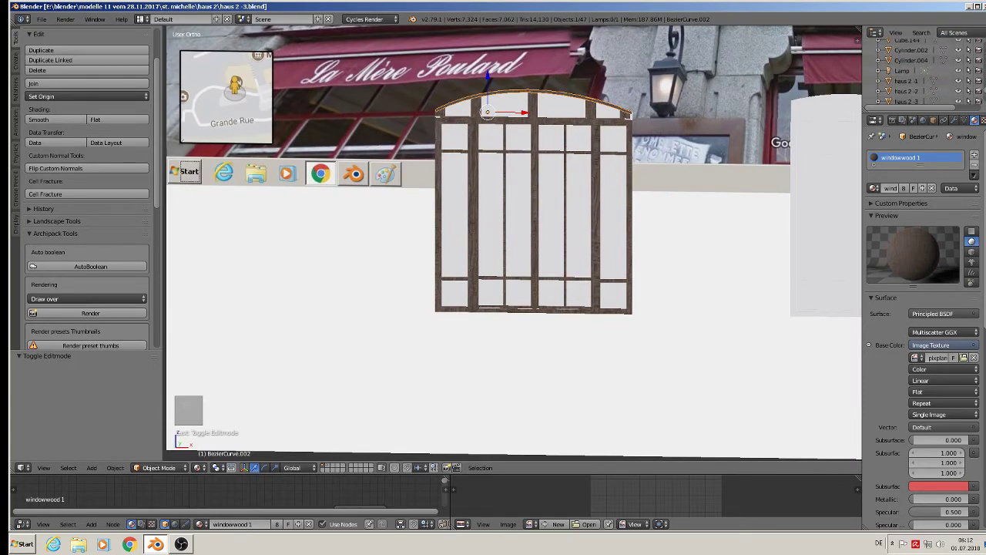
pyautogui.click(898, 67)
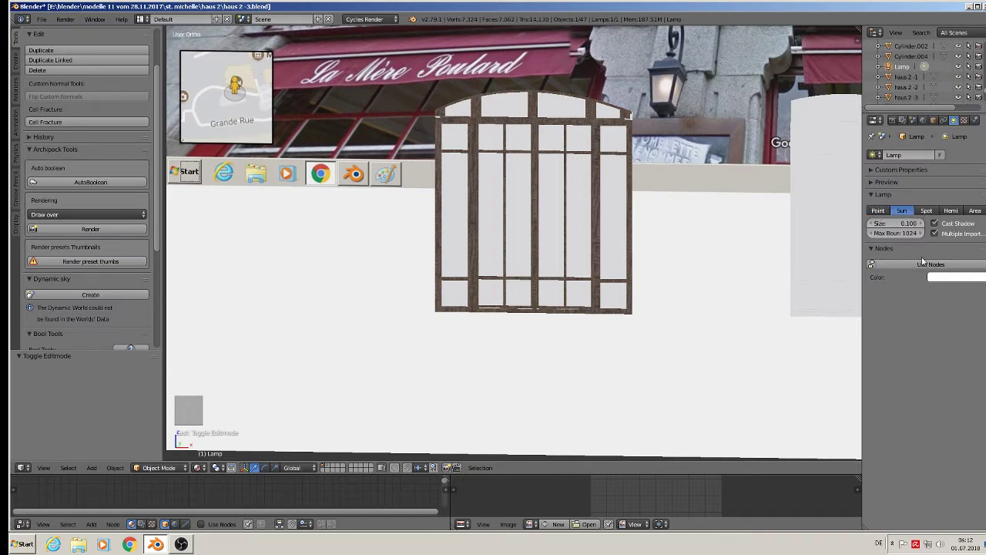
pyautogui.click(931, 264)
pyautogui.click(958, 296)
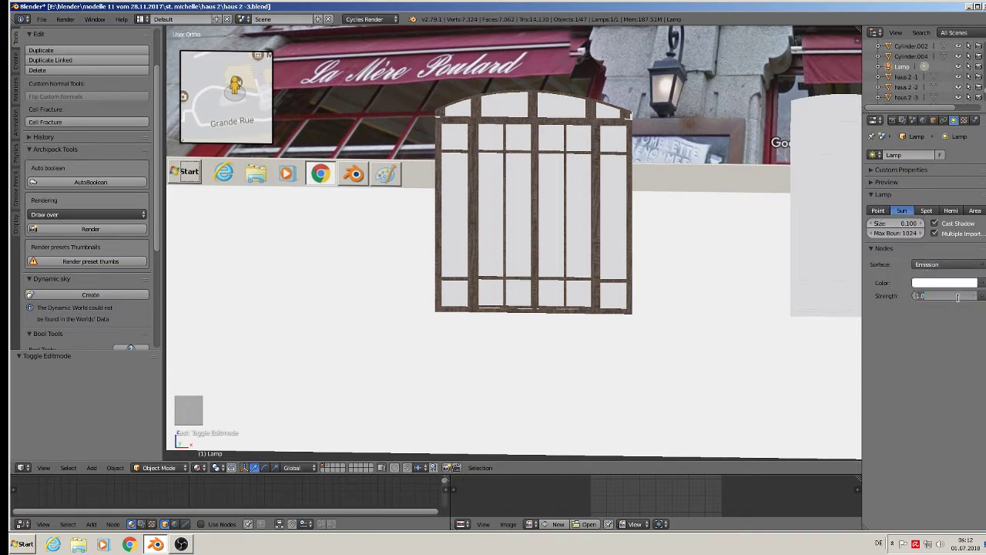
pyautogui.press('Return')
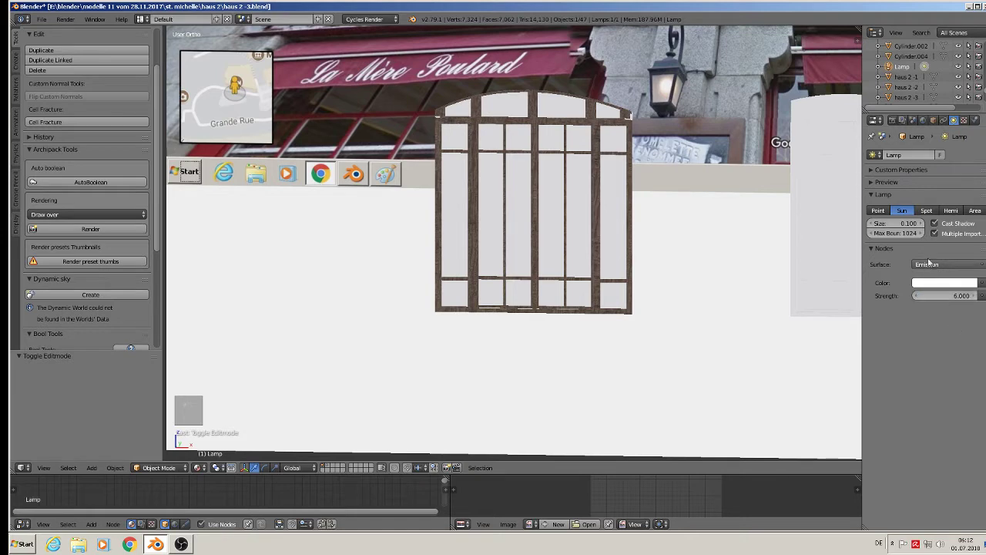
# Step: Set the sun lamp's size to 0.03 and expand its preview
pyautogui.click(905, 223)
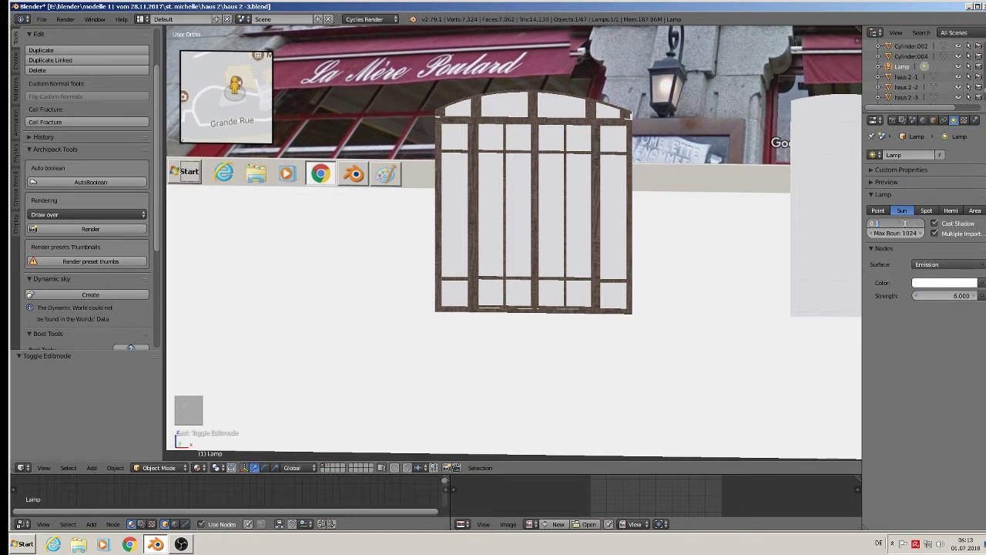
pyautogui.write('0.03')
pyautogui.press('Return')
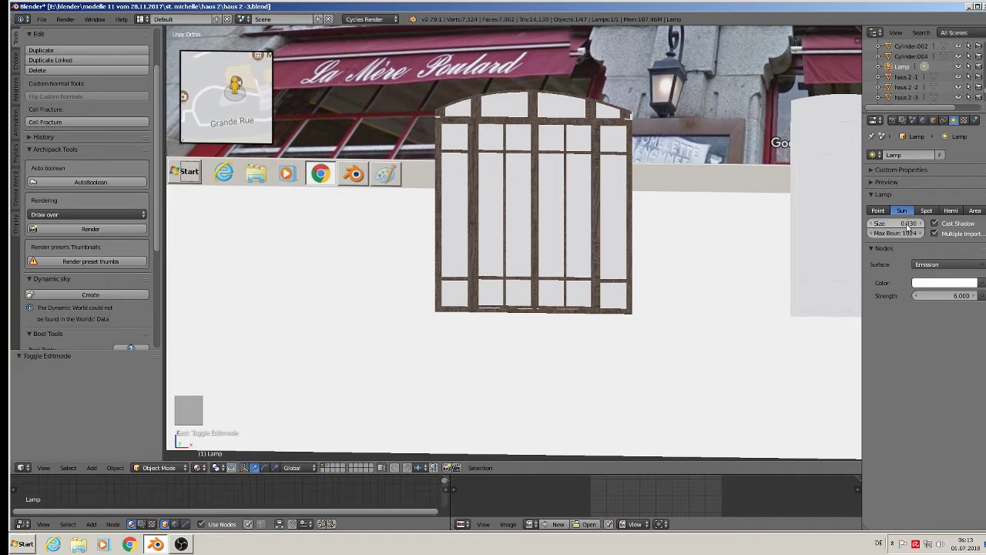
pyautogui.click(887, 183)
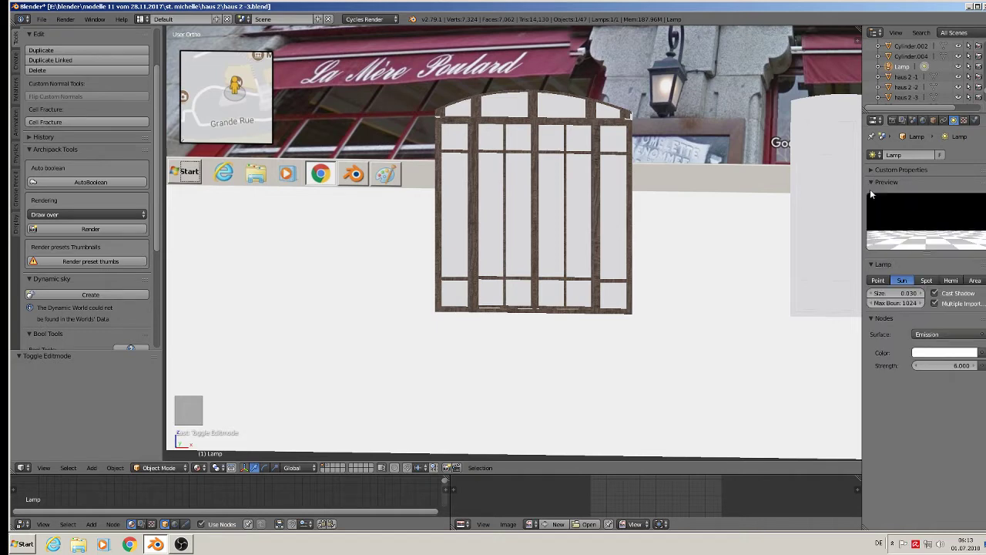
# Step: Give the world background an Environment Texture using HDR_111_Parking_Lot_2_Bg.jpg from the textur folder, and save the file
pyautogui.click(923, 121)
pyautogui.click(908, 211)
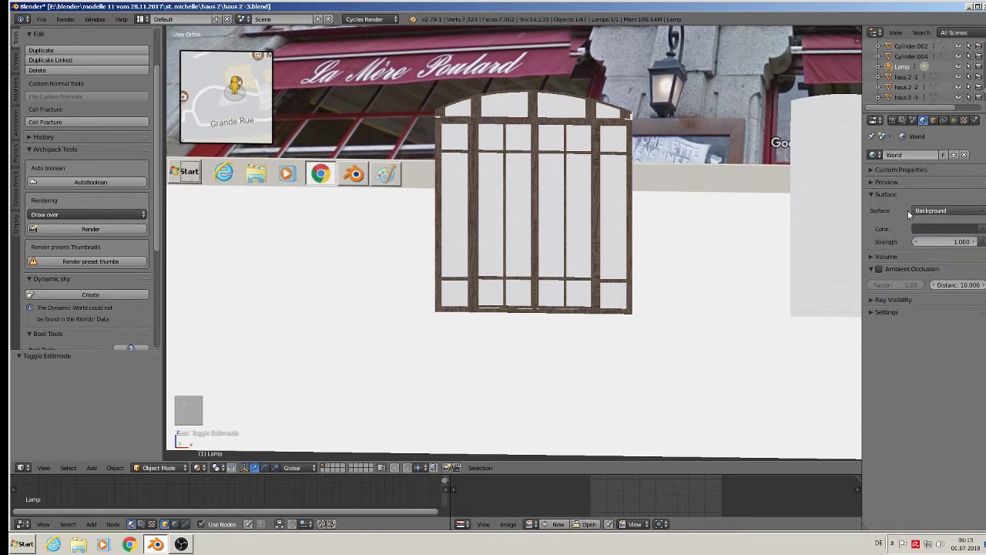
pyautogui.click(985, 230)
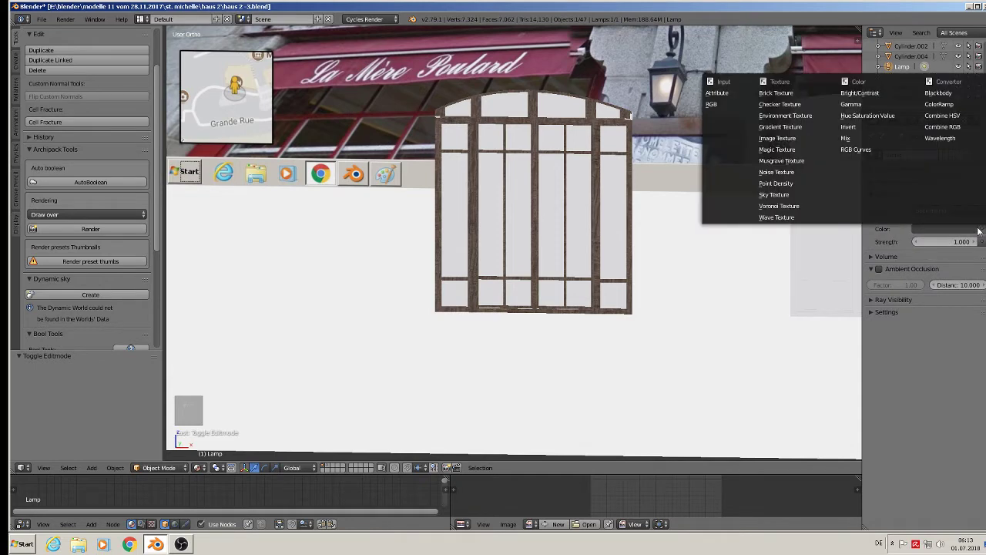
pyautogui.click(809, 117)
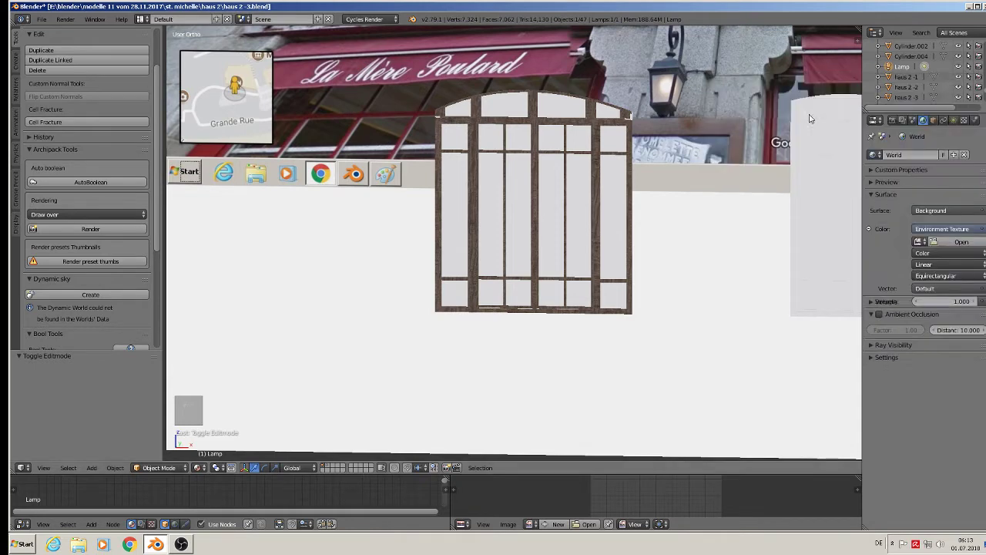
pyautogui.click(959, 242)
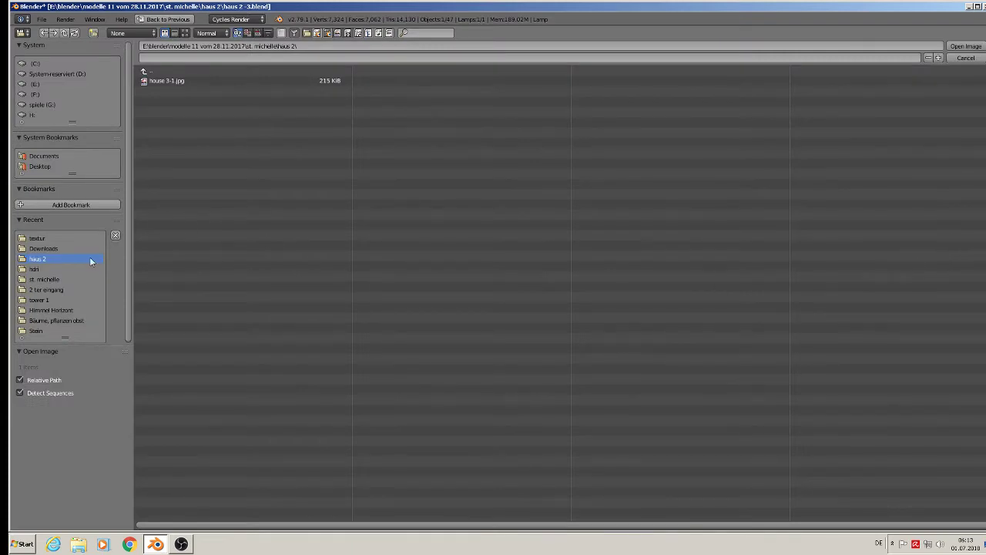
pyautogui.click(37, 238)
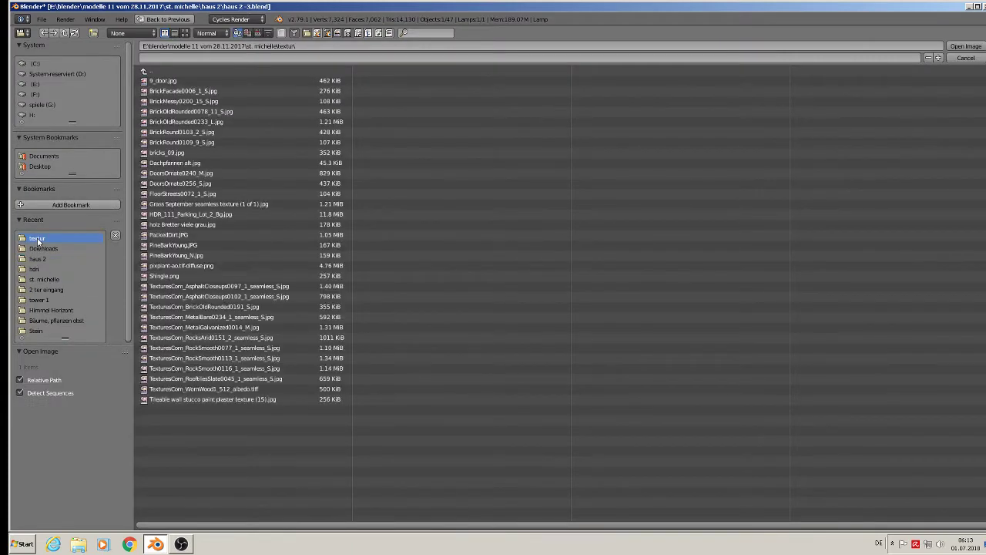
pyautogui.click(185, 34)
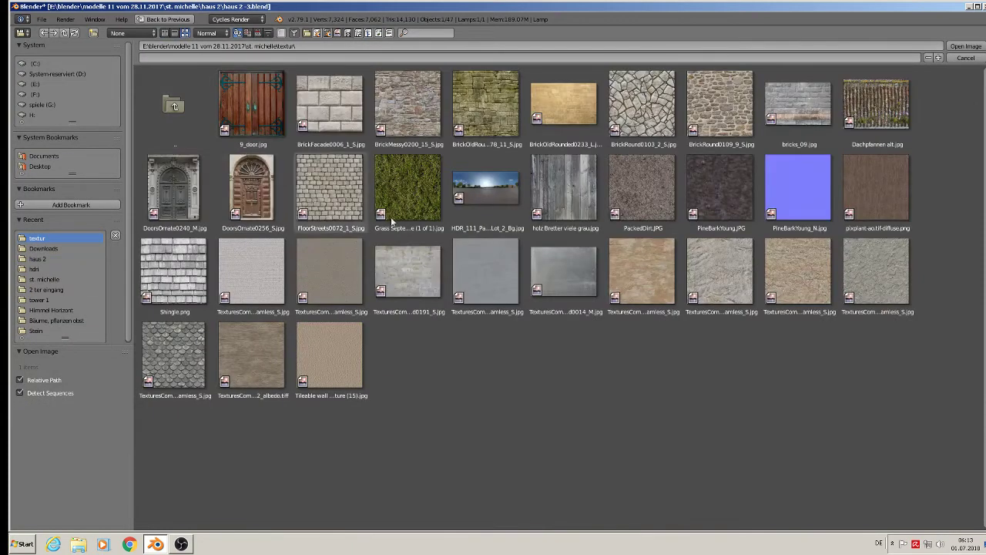
pyautogui.doubleClick(480, 185)
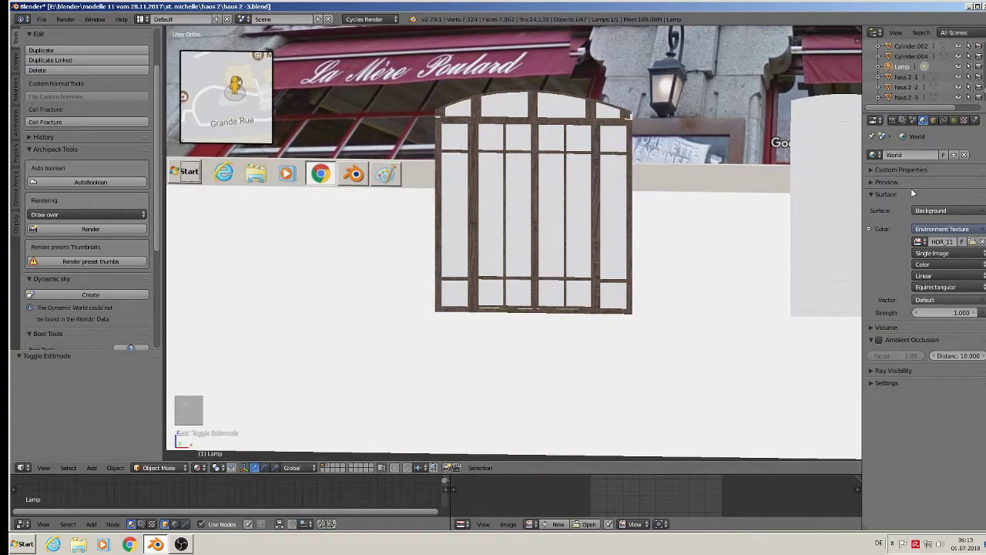
pyautogui.click(42, 18)
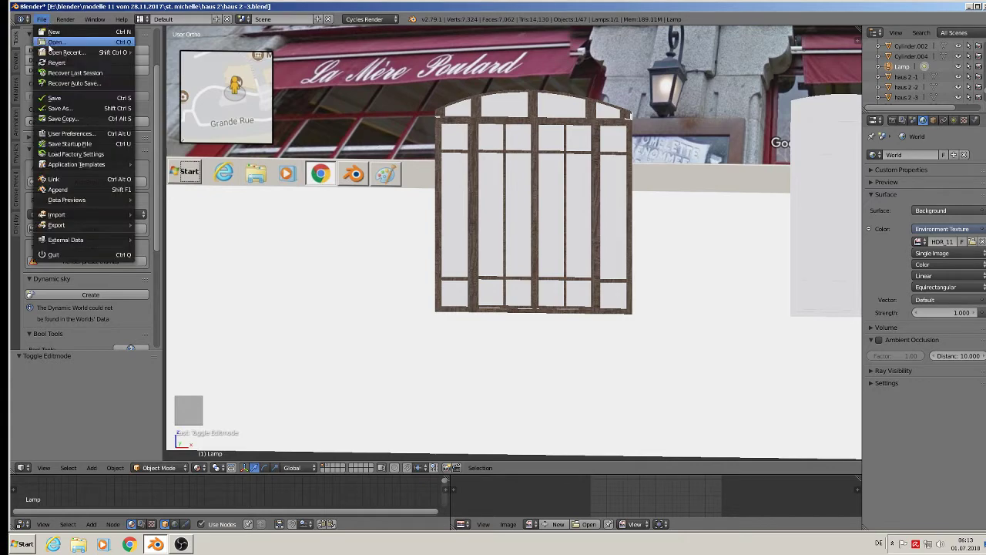
pyautogui.click(62, 98)
# Step: Rotate the sun lamp by about -25.2° in a side-on view so it points towards the reference image planes
pyautogui.press('KP_0')
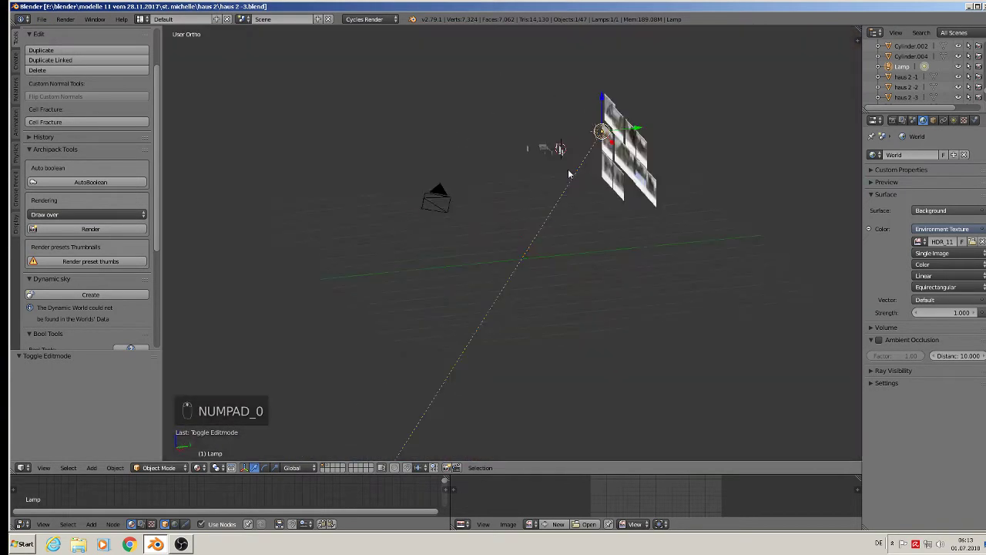
pyautogui.moveTo(569, 174); pyautogui.dragTo(549, 156, button='middle')
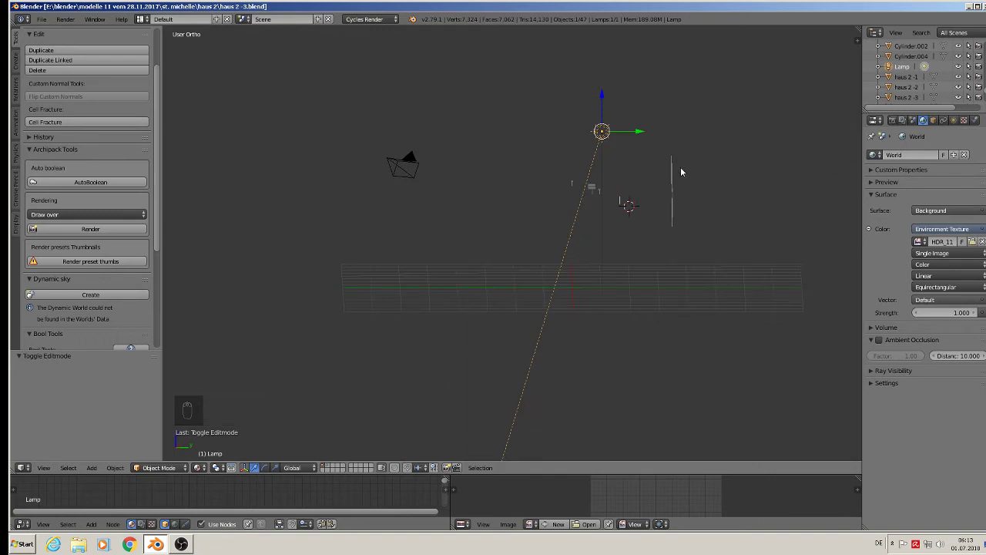
pyautogui.moveTo(695, 191); pyautogui.dragTo(653, 174, button='middle')
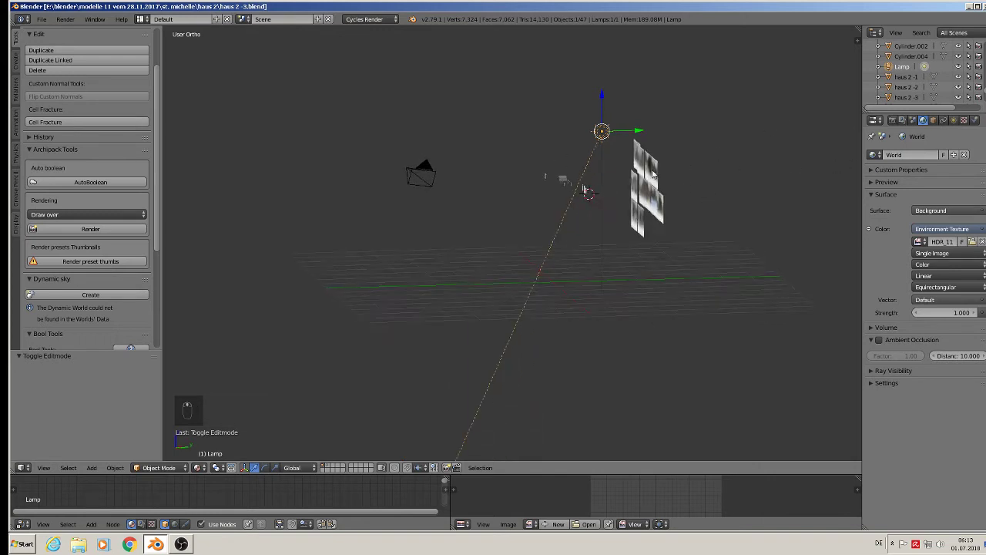
pyautogui.moveTo(588, 188)
pyautogui.mouseDown(button='middle')
pyautogui.moveTo(579, 182)
pyautogui.moveTo(582, 191)
pyautogui.mouseUp(button='middle')
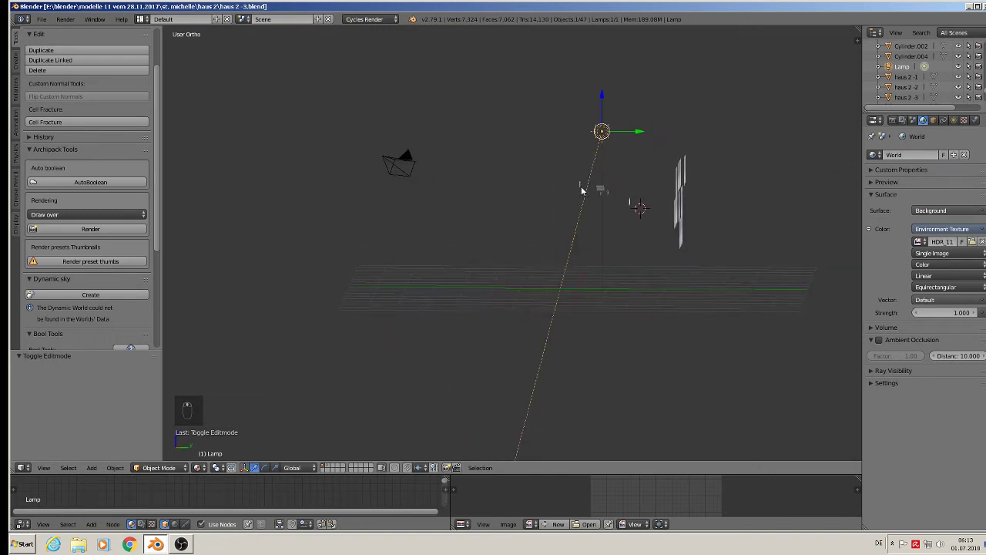
pyautogui.press('r')
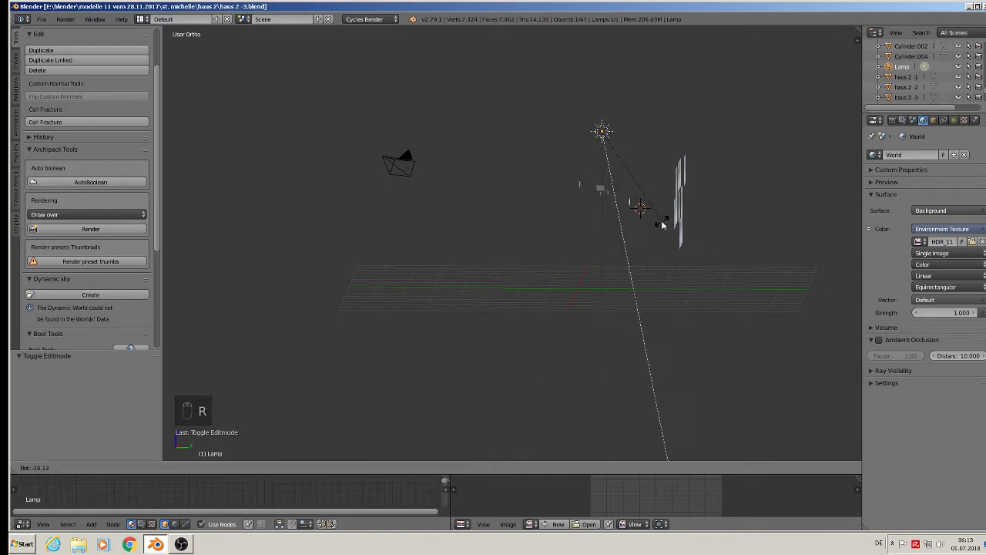
pyautogui.click(660, 224)
# Step: Rotate the sun lamp by about -39.1° and a further 1.6° as seen from the front, and save the file
pyautogui.moveTo(661, 223); pyautogui.dragTo(567, 276, button='middle')
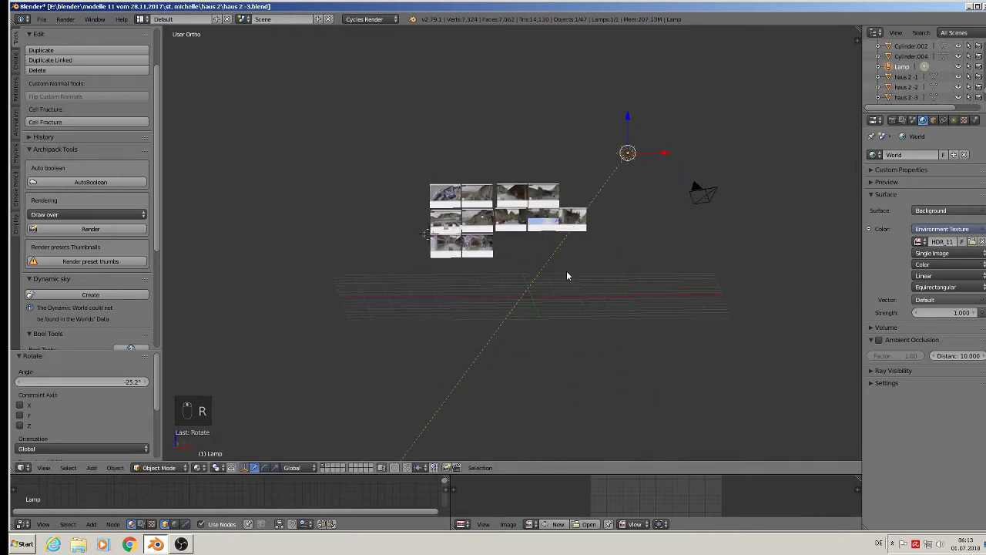
pyautogui.press('r')
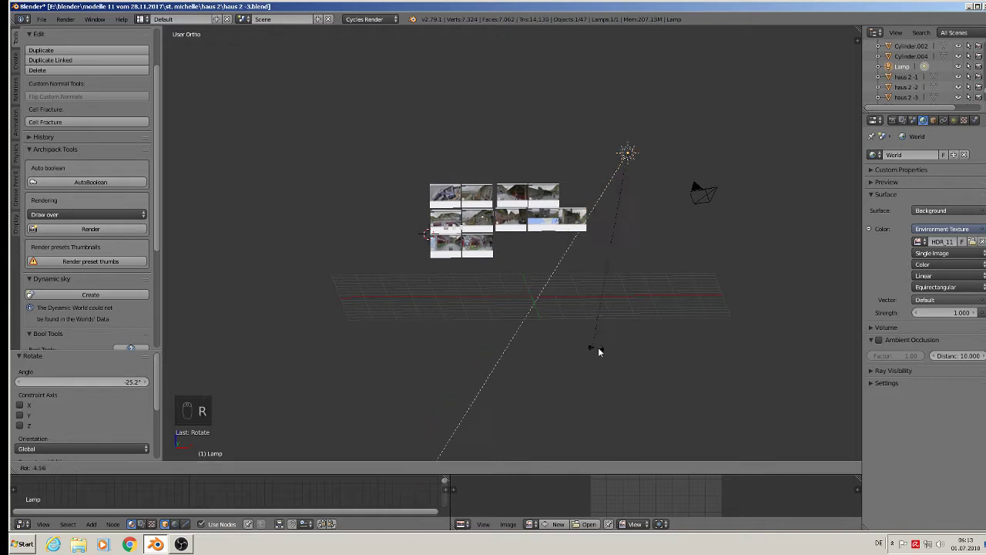
pyautogui.click(699, 311)
pyautogui.press('r')
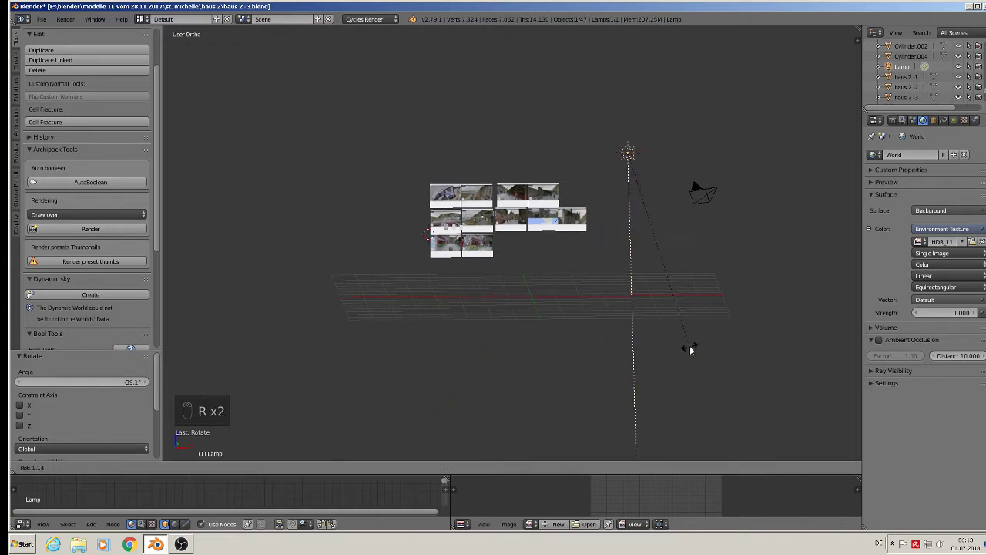
pyautogui.click(689, 346)
pyautogui.press('KP_1')
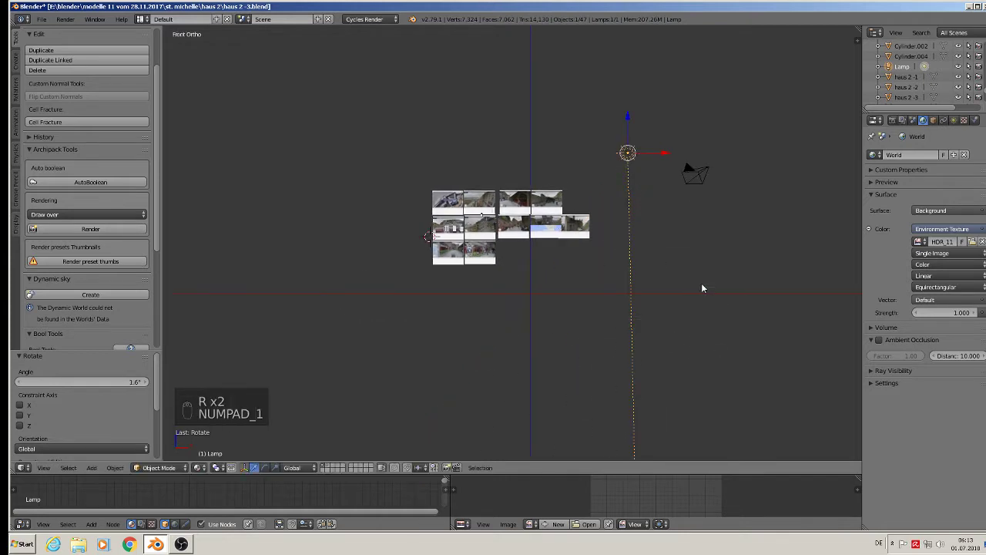
pyautogui.click(42, 18)
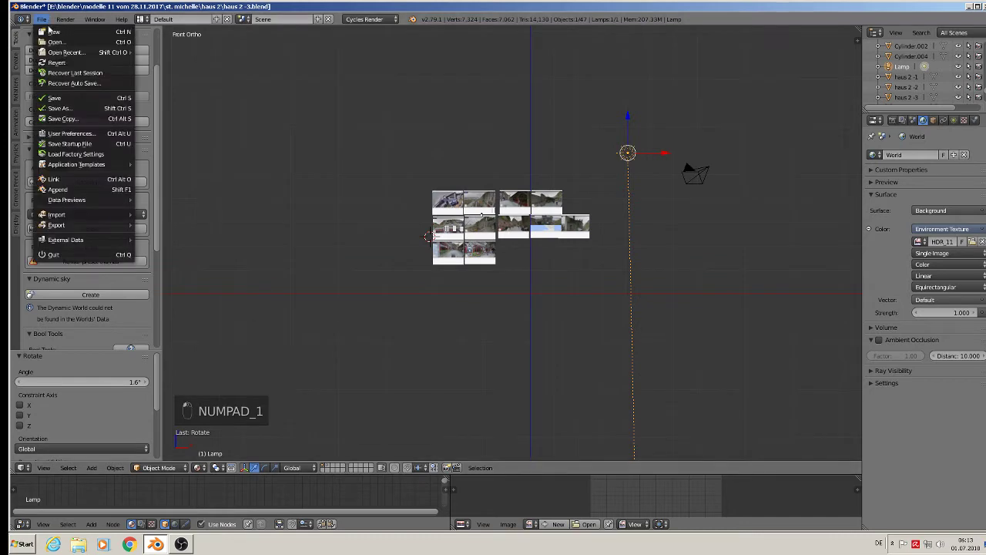
pyautogui.click(54, 98)
# Step: Show the textured window close up in Rendered shading and select its upper horizontal frame bar
pyautogui.scroll(3, 453, 240)
pyautogui.scroll(10, 453, 241)
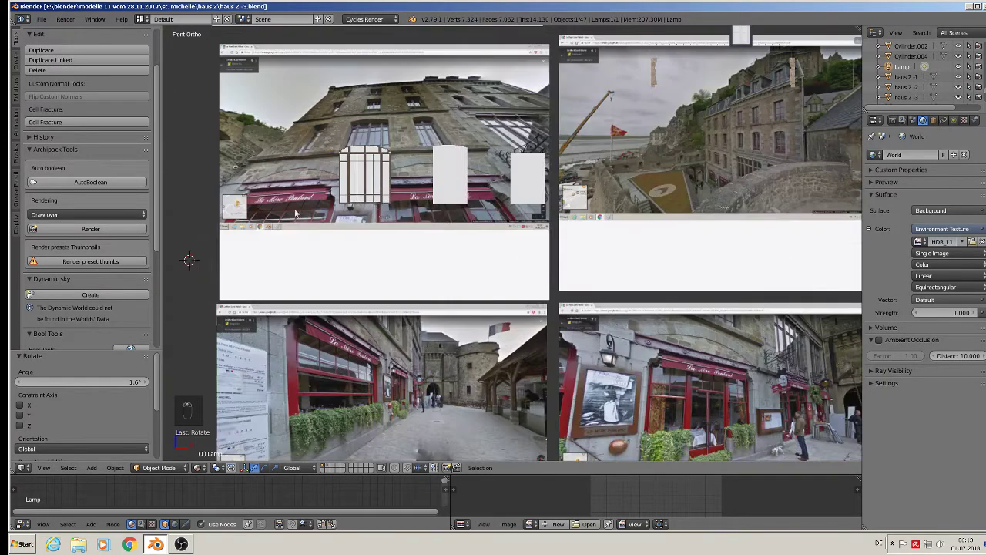
pyautogui.click(197, 468)
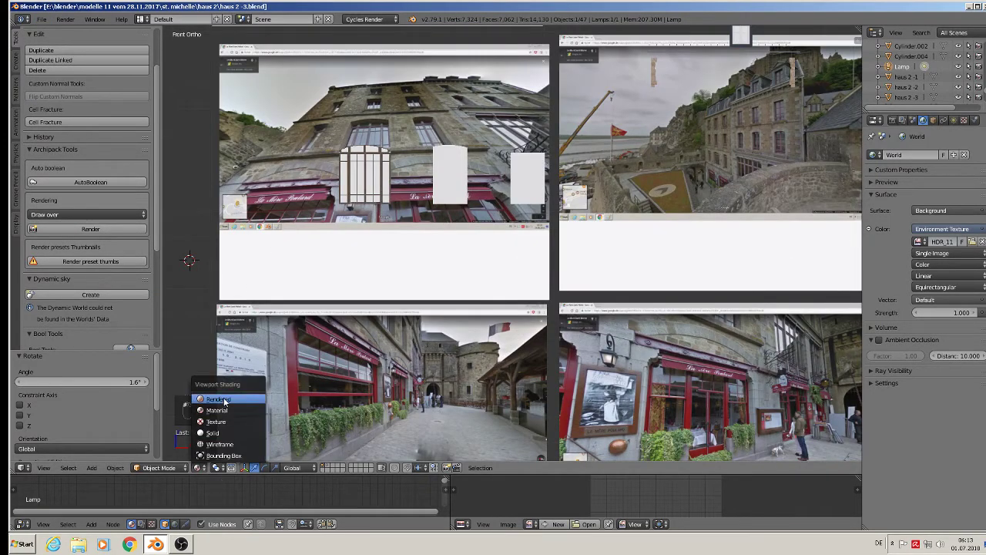
pyautogui.click(224, 400)
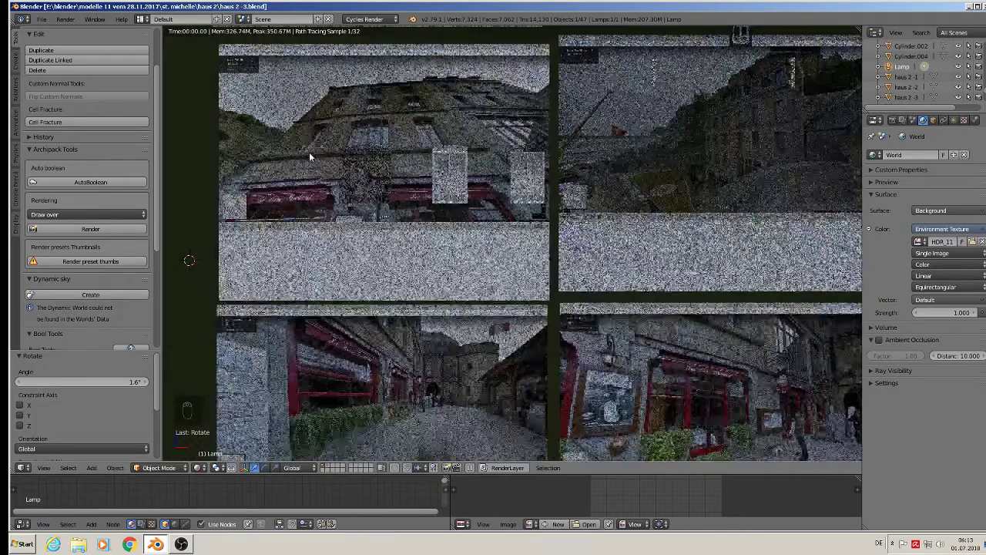
pyautogui.scroll(6, 440, 148)
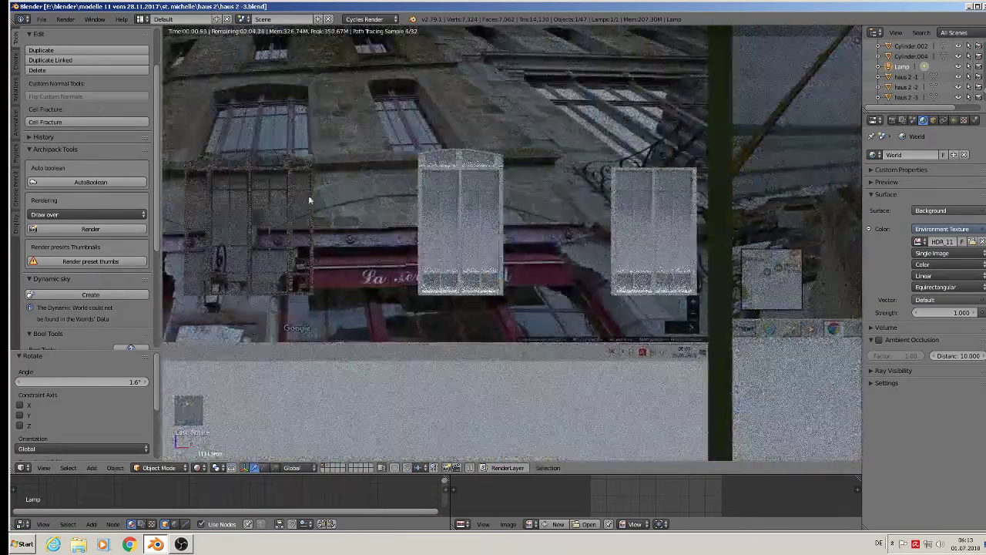
pyautogui.keyDown('shift'); pyautogui.moveTo(330, 202); pyautogui.dragTo(546, 230, button='middle'); pyautogui.keyUp('shift')
pyautogui.scroll(6, 522, 229)
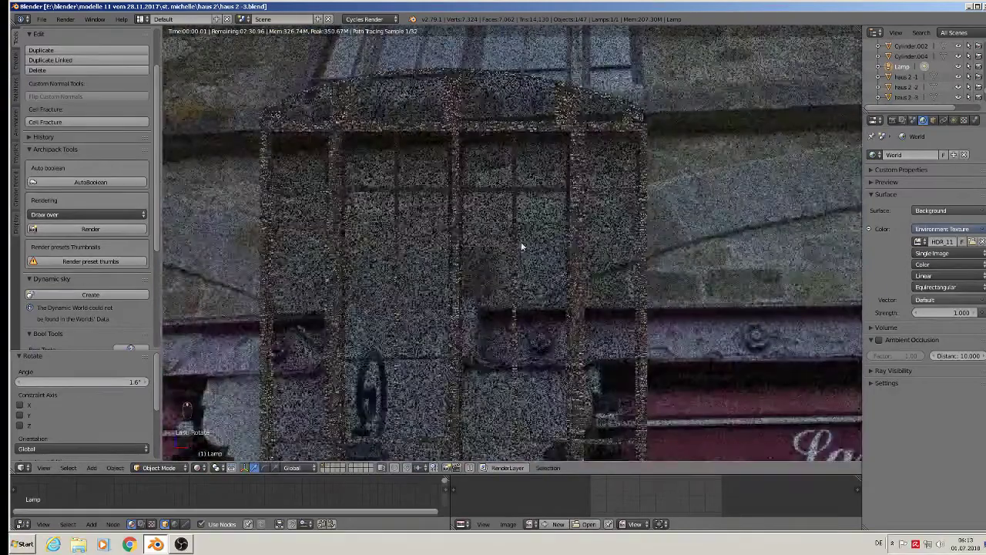
pyautogui.rightClick(475, 125)
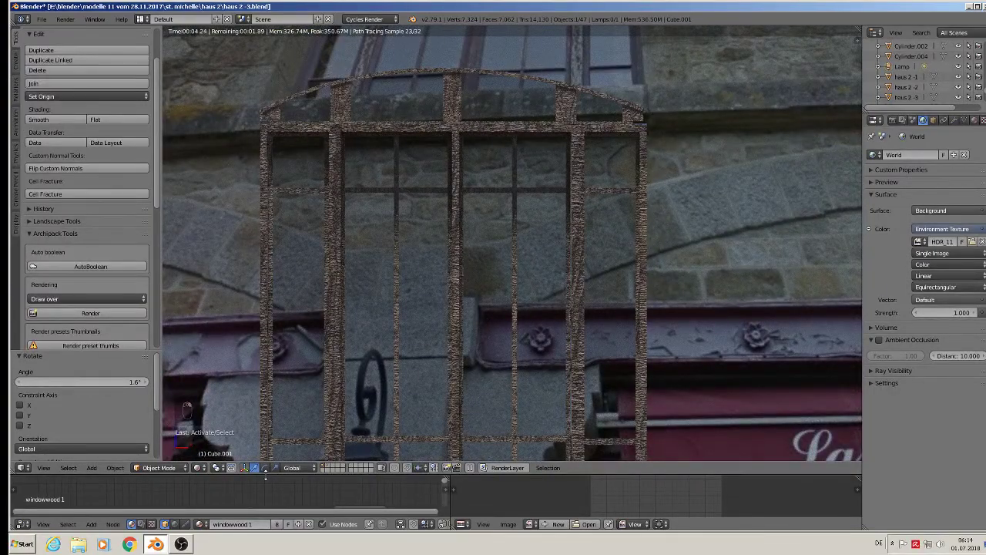
# Step: Enlarge the node editor and set the windowwood 1 material's Multiply displacement value to 0.004
pyautogui.moveTo(265, 476); pyautogui.dragTo(308, 314)
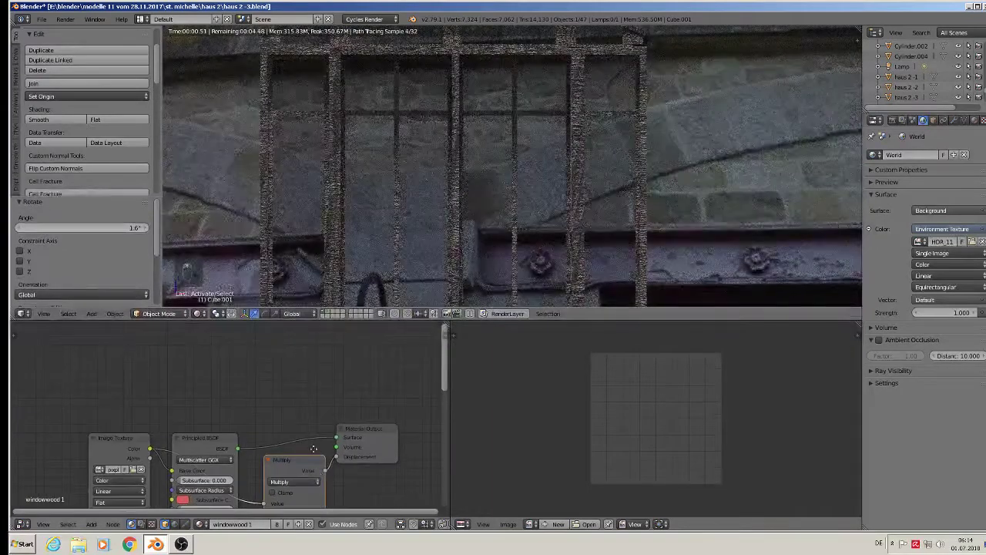
pyautogui.moveTo(314, 448); pyautogui.dragTo(313, 366, button='middle')
pyautogui.click(291, 430)
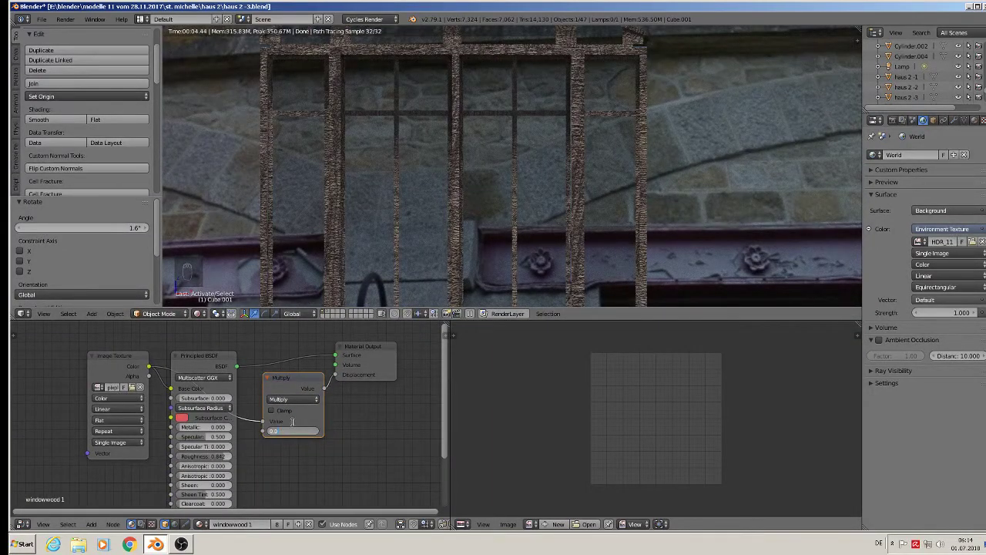
pyautogui.press('Return')
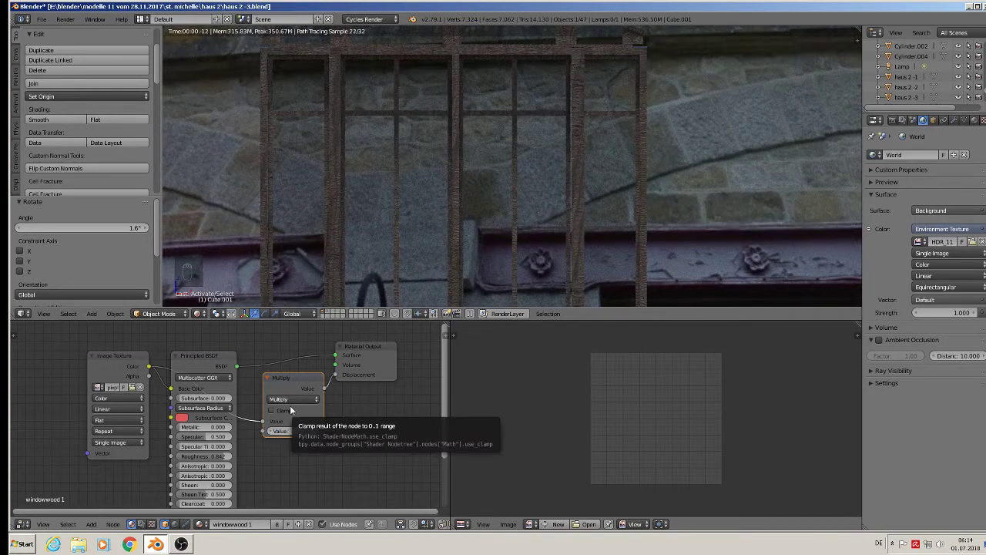
pyautogui.click(295, 429)
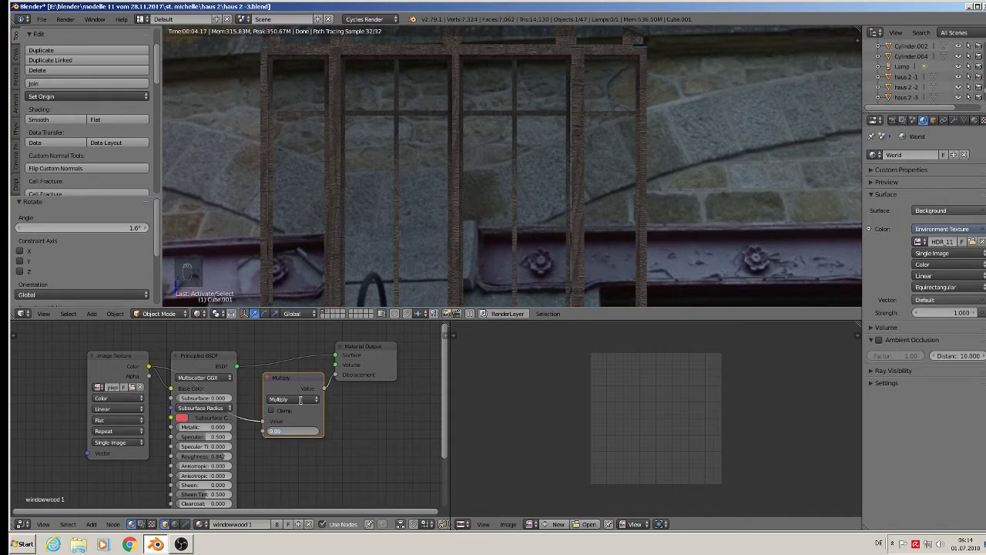
pyautogui.write('0.004')
pyautogui.press('Return')
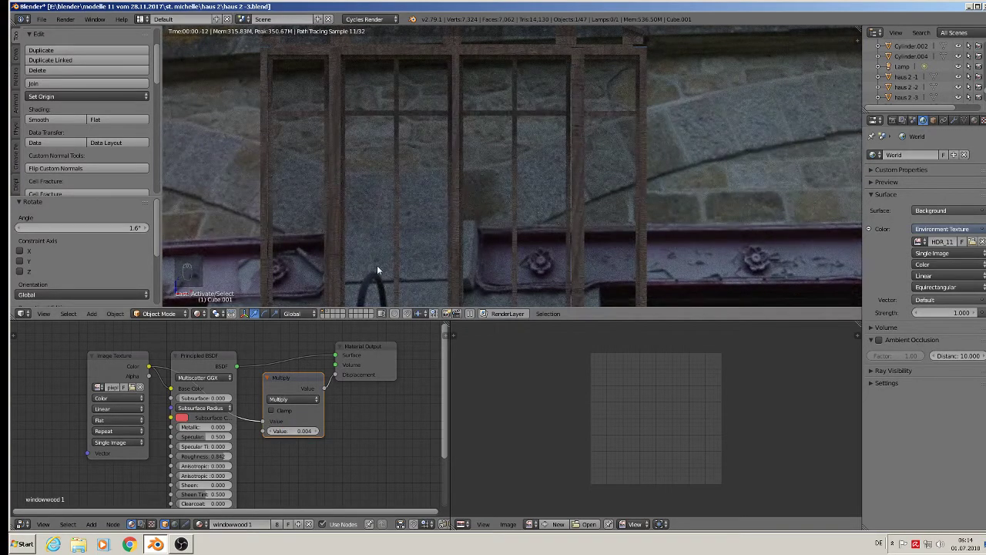
# Step: Deselect everything, take the viewport out of Rendered shading, show the reference images in front view, and save the file
pyautogui.press('a')
pyautogui.scroll(-3, 377, 265)
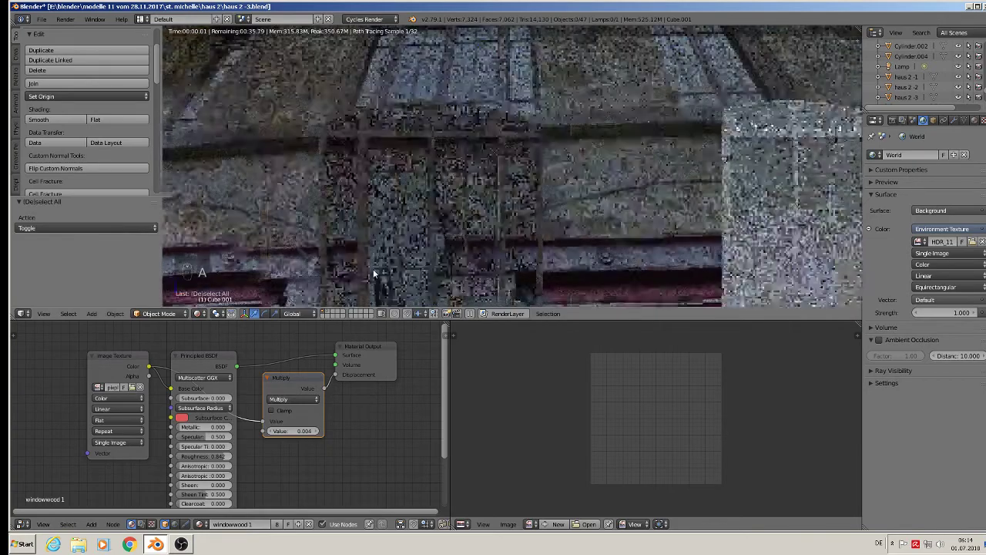
pyautogui.scroll(2, 336, 283)
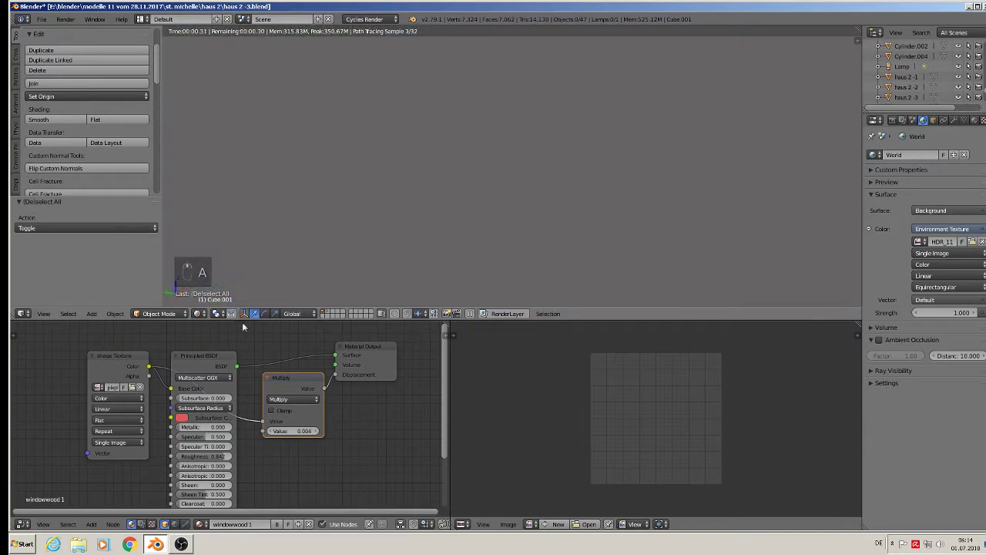
pyautogui.click(200, 314)
pyautogui.click(234, 255)
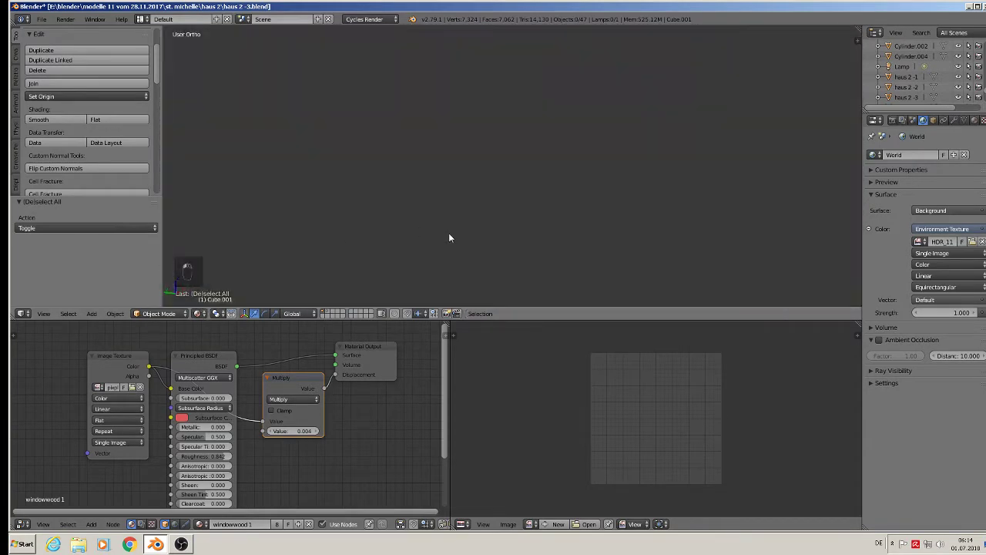
pyautogui.press('KP_1')
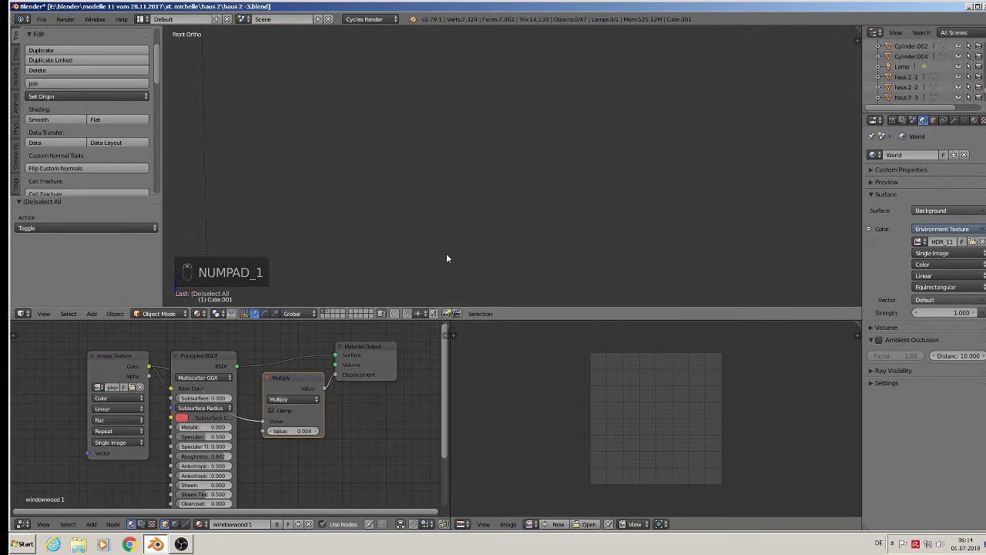
pyautogui.scroll(-7, 446, 255)
pyautogui.keyDown('shift'); pyautogui.moveTo(235, 194); pyautogui.dragTo(532, 152, button='middle'); pyautogui.keyUp('shift')
pyautogui.scroll(5, 489, 145)
pyautogui.scroll(3, 487, 145)
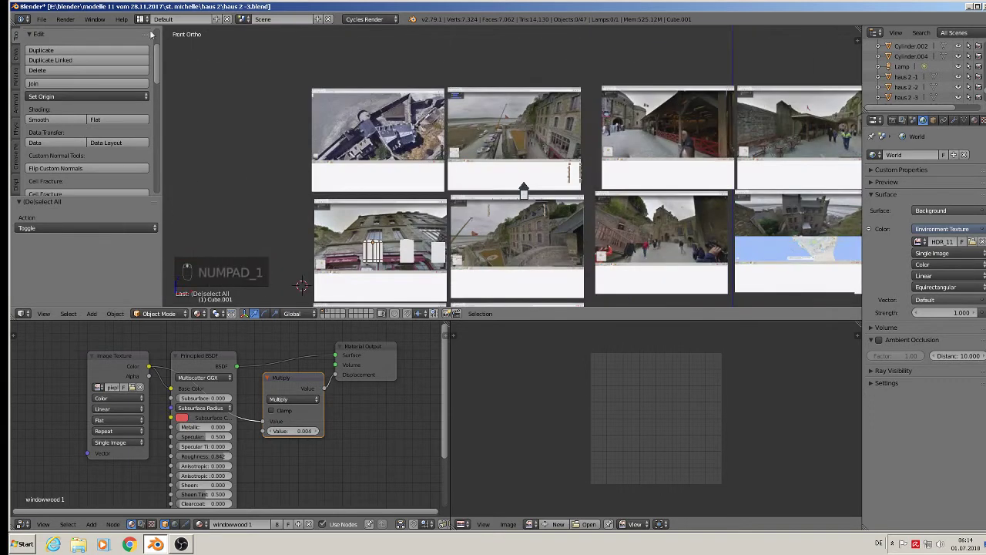
pyautogui.click(41, 18)
pyautogui.click(51, 98)
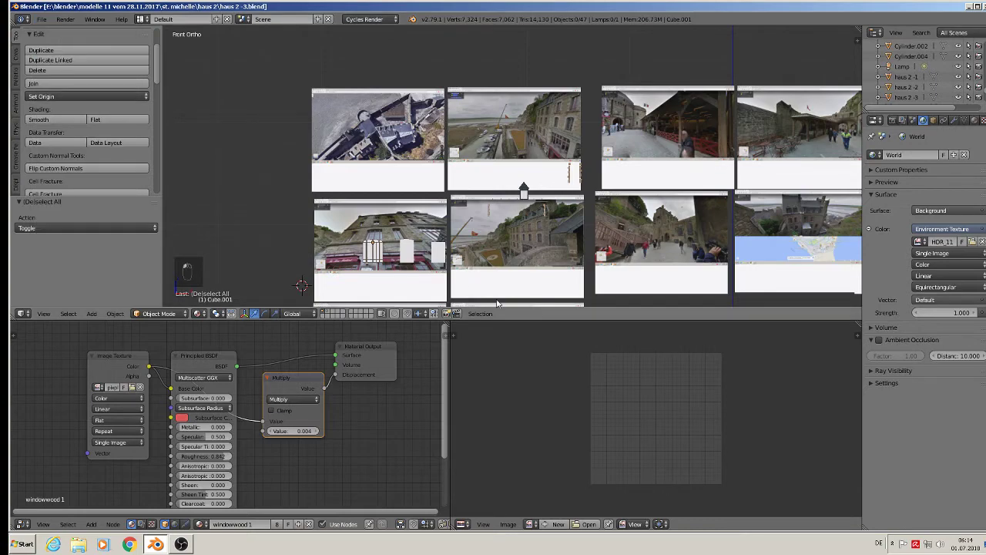
# Step: Add a cube at the near post of the red La Mère Poulard shopfront, scale it to 0.021, and stretch it 10.144 times along Z
pyautogui.moveTo(539, 322); pyautogui.dragTo(539, 471)
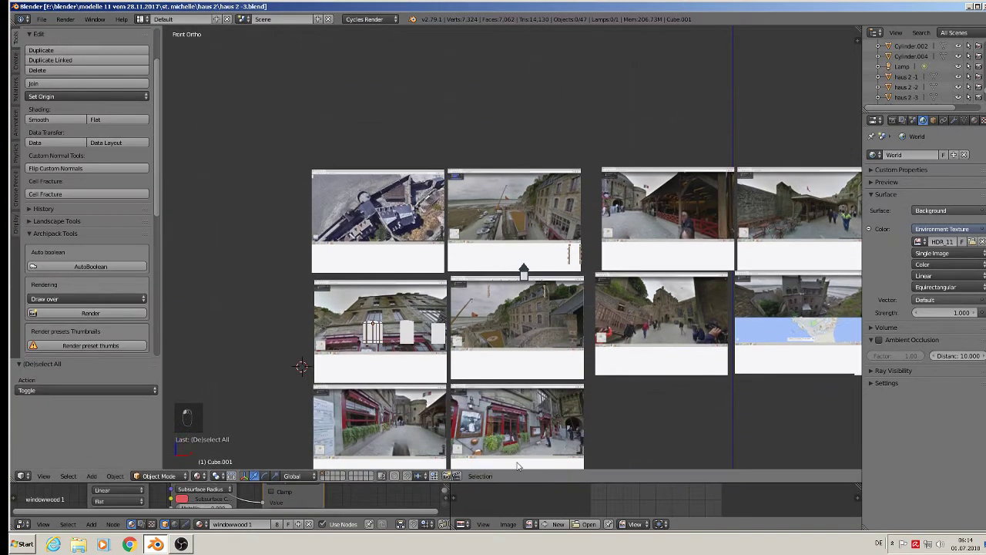
pyautogui.scroll(8, 347, 439)
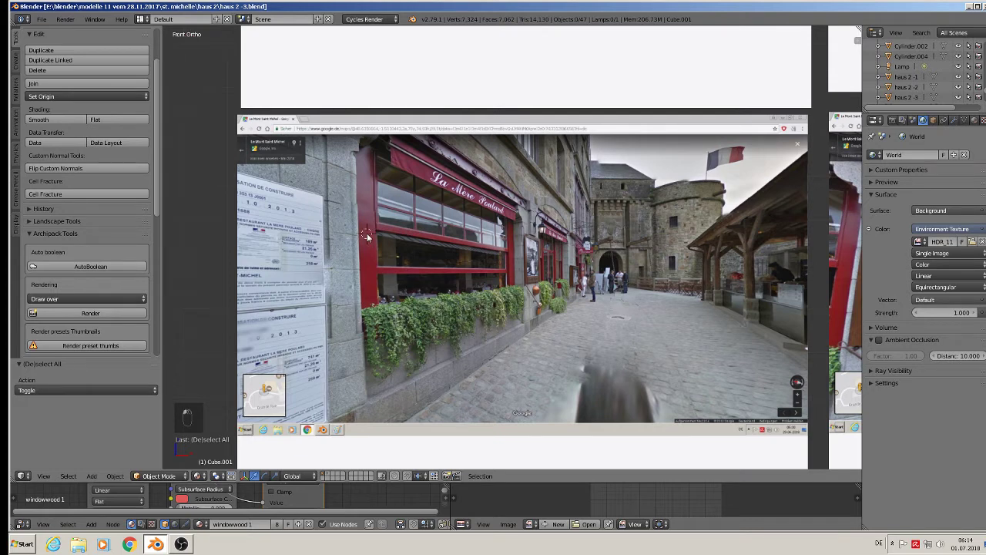
pyautogui.click(91, 476)
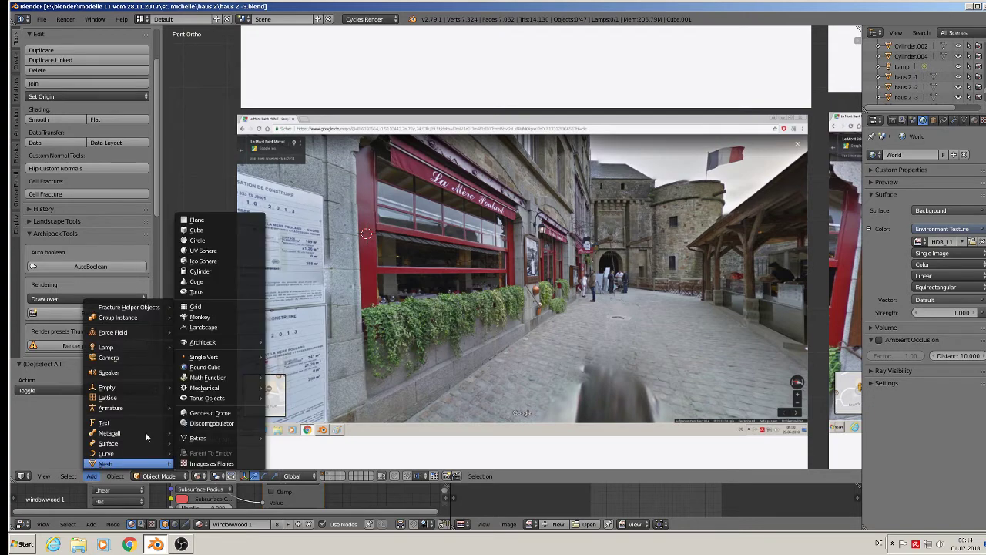
pyautogui.click(197, 229)
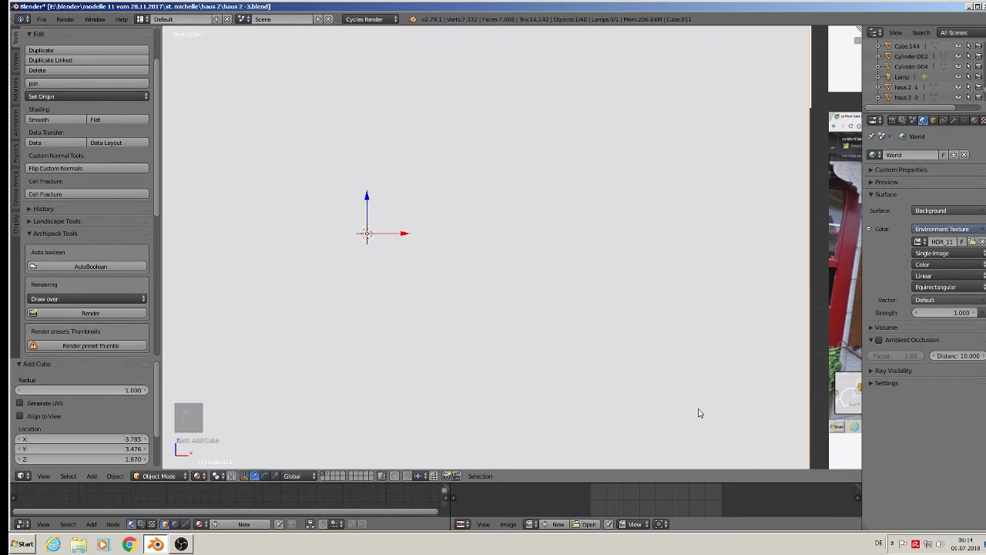
pyautogui.press('s')
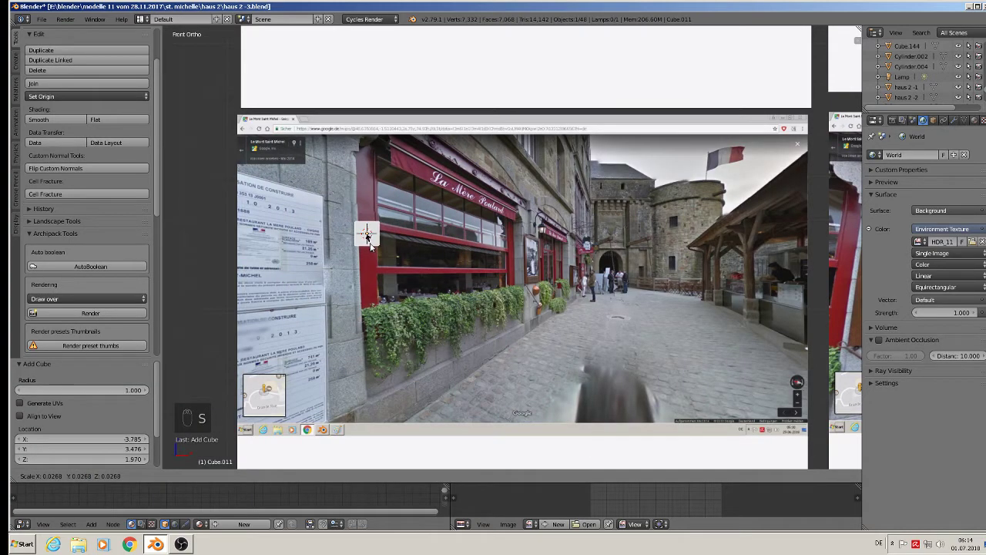
pyautogui.click(370, 243)
pyautogui.press('s')
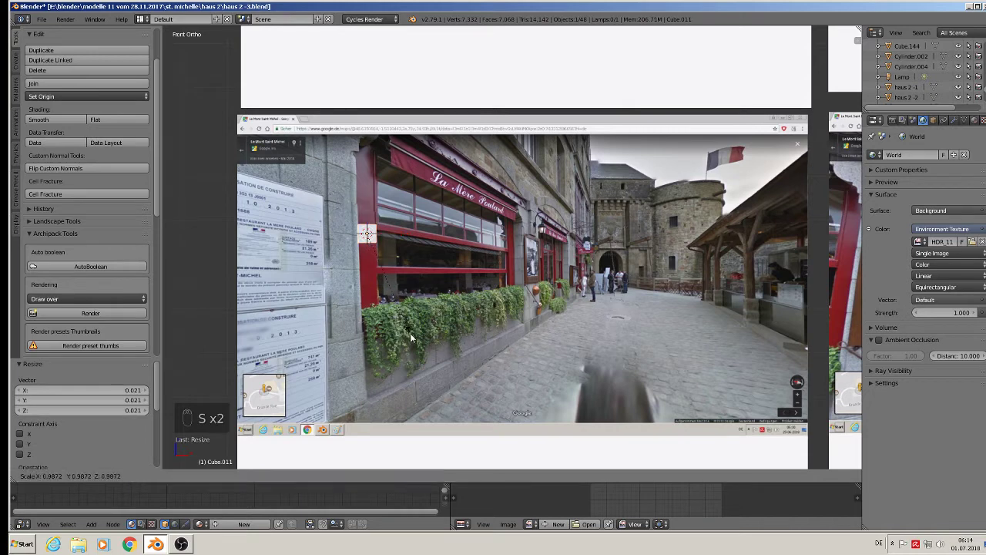
pyautogui.press('z')
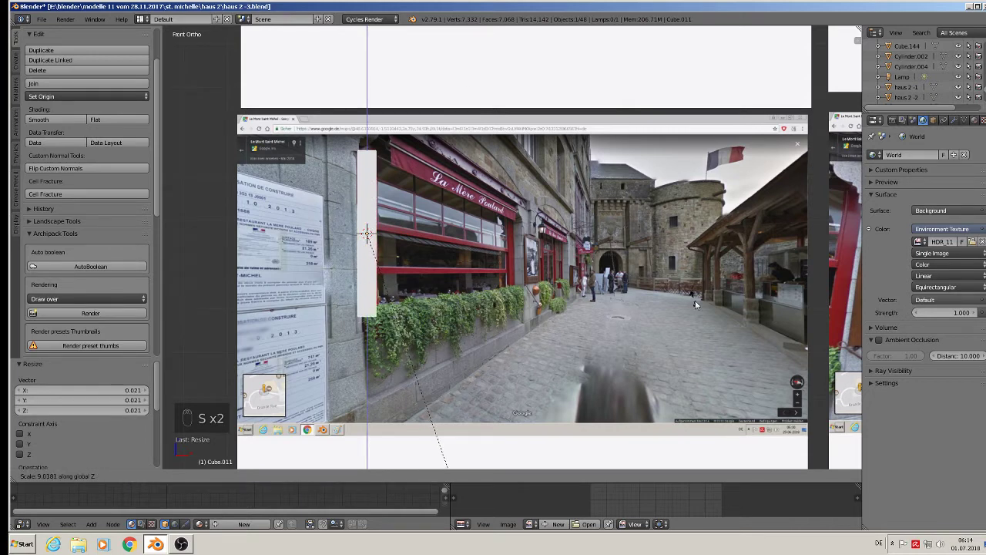
pyautogui.click(735, 398)
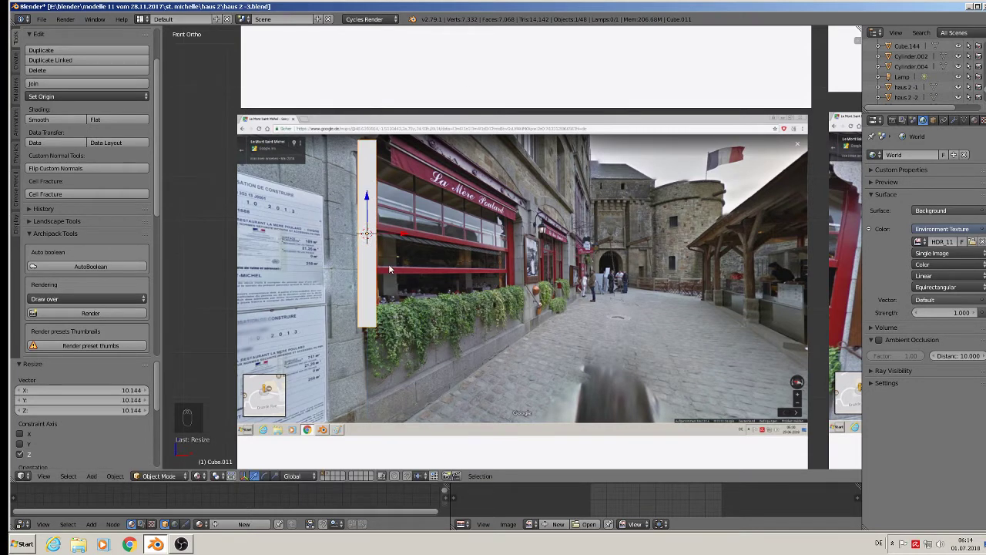
# Step: Move the post by -0.228 along Y in front of the reference image and scale its depth to 0.325 along Y
pyautogui.press('Tab')
pyautogui.moveTo(390, 269); pyautogui.dragTo(412, 228, button='middle')
pyautogui.press('Tab')
pyautogui.moveTo(395, 229); pyautogui.dragTo(325, 242)
pyautogui.scroll(1, 404, 272)
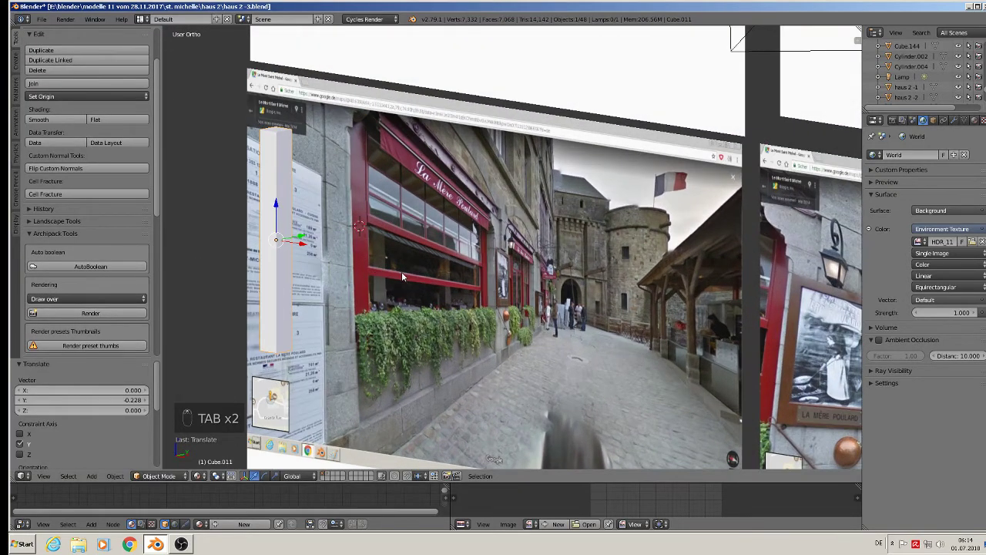
pyautogui.press('s')
pyautogui.press('y')
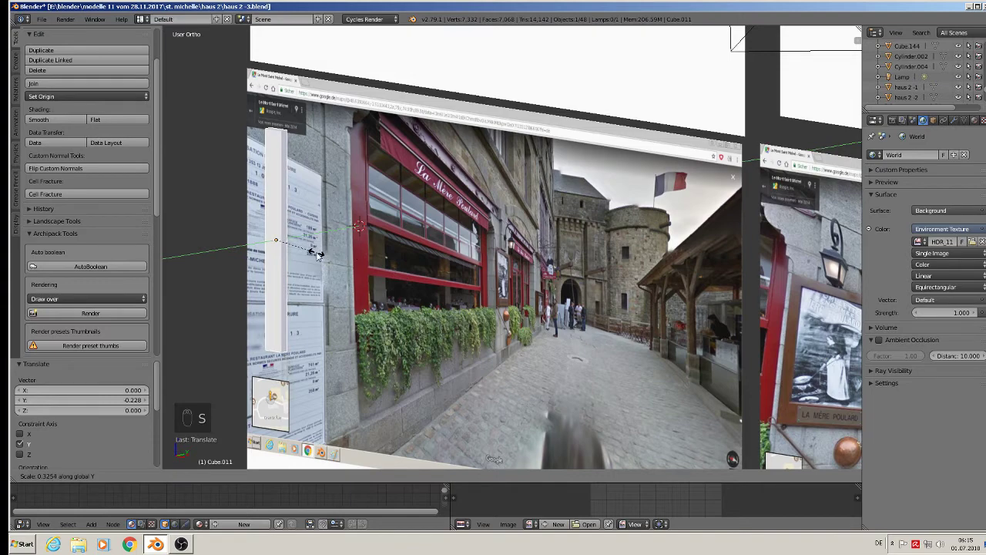
pyautogui.click(320, 255)
# Step: Add two horizontal loop cuts to the post in front view and spread them apart along Z by 2.537
pyautogui.press('KP_1')
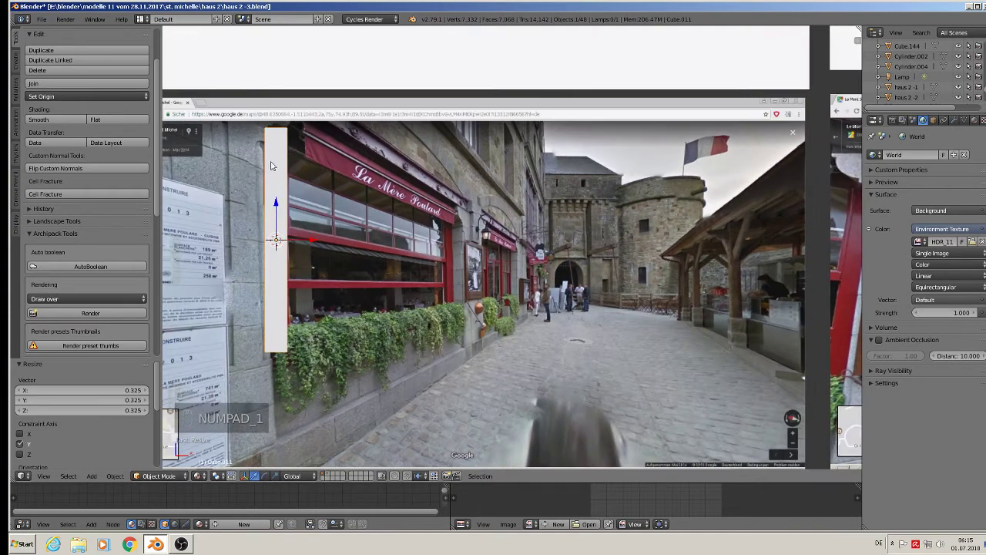
pyautogui.press('Tab')
pyautogui.hotkey('ctrl', 'r')
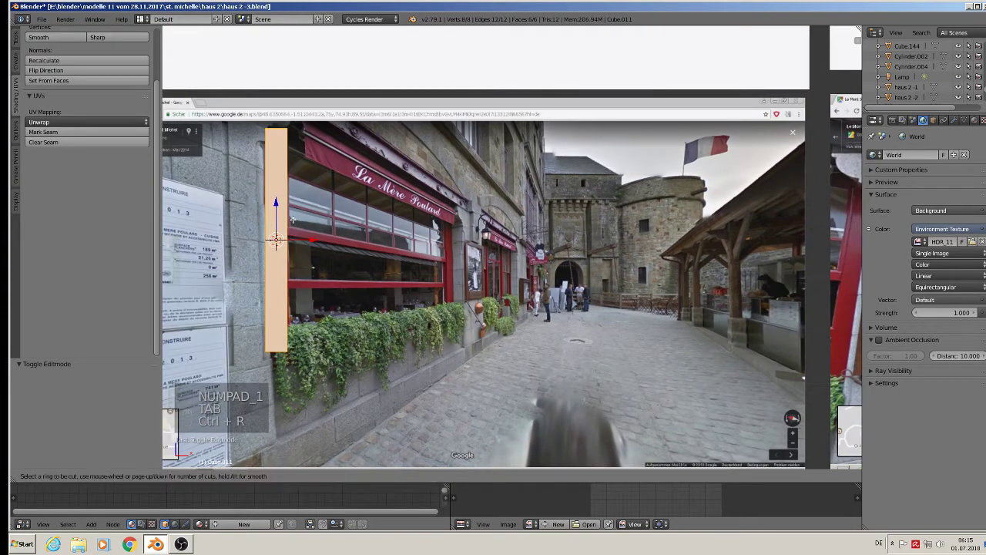
pyautogui.scroll(1, 293, 221)
pyautogui.click(293, 220)
pyautogui.rightClick(293, 221)
pyautogui.press('s')
pyautogui.press('z')
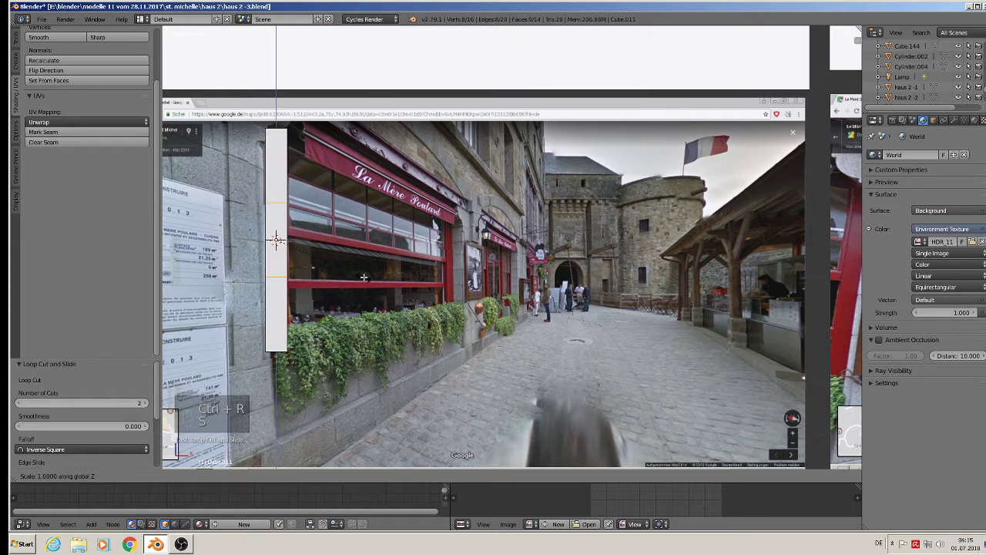
pyautogui.click(472, 381)
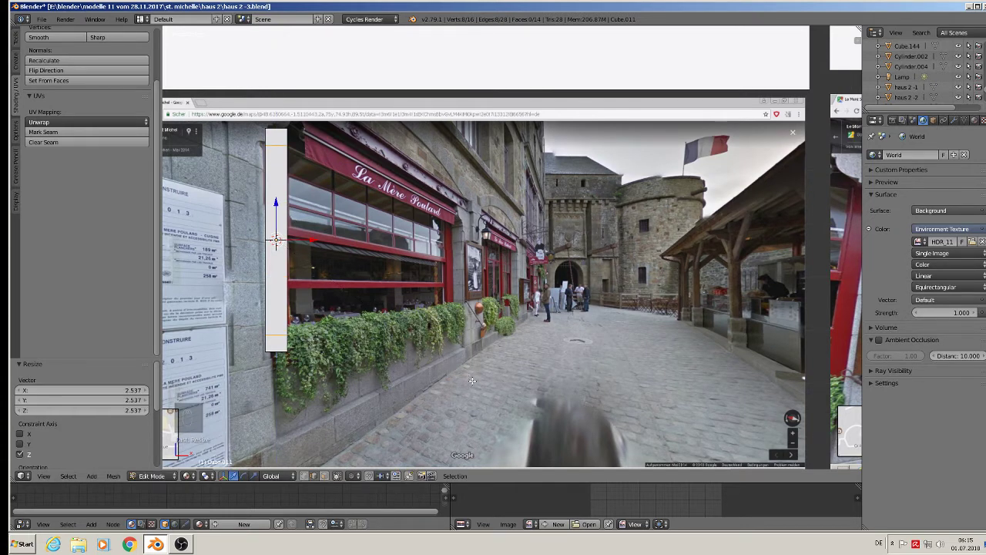
# Step: Switch to vertex selection and add one more horizontal loop cut near the middle of the post
pyautogui.click(306, 476)
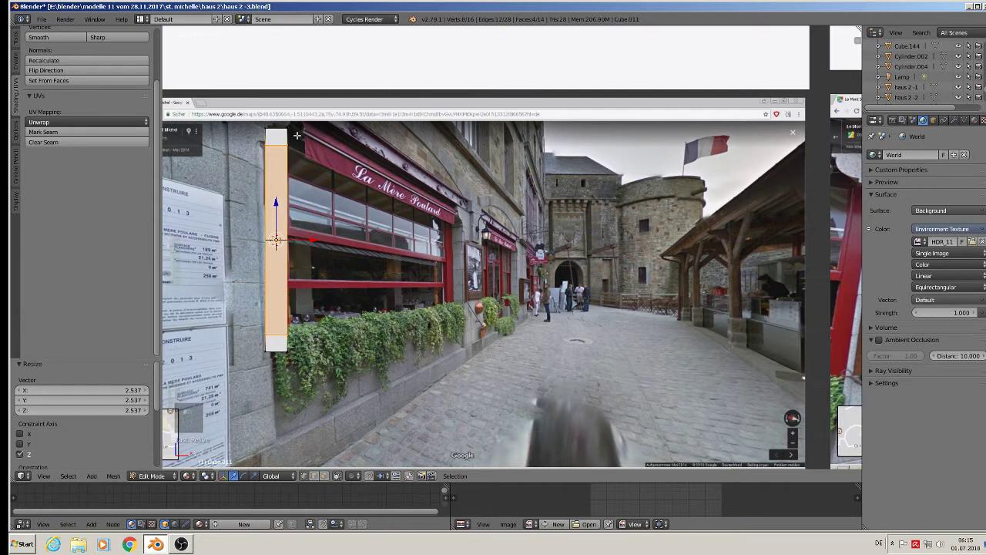
pyautogui.press('a')
pyautogui.press('c')
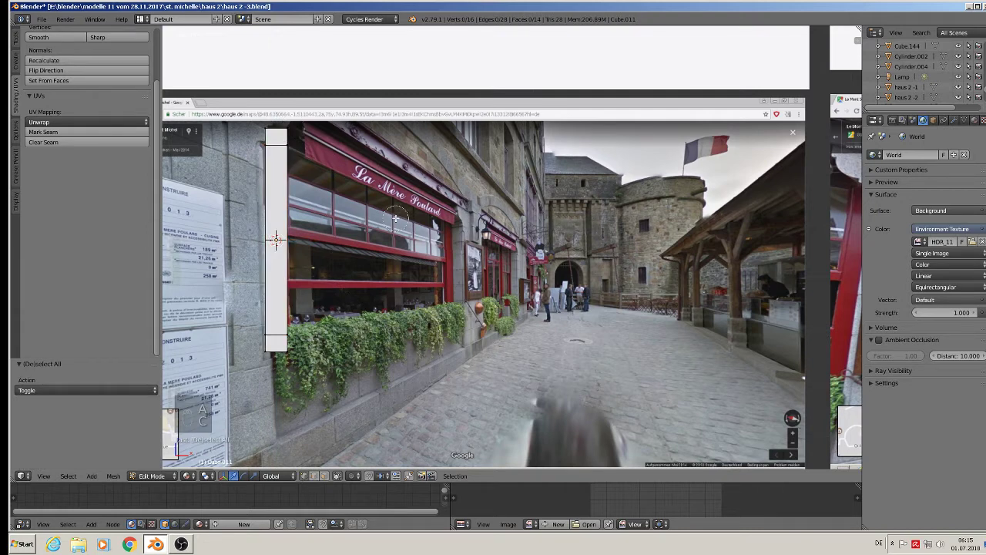
pyautogui.press('c')
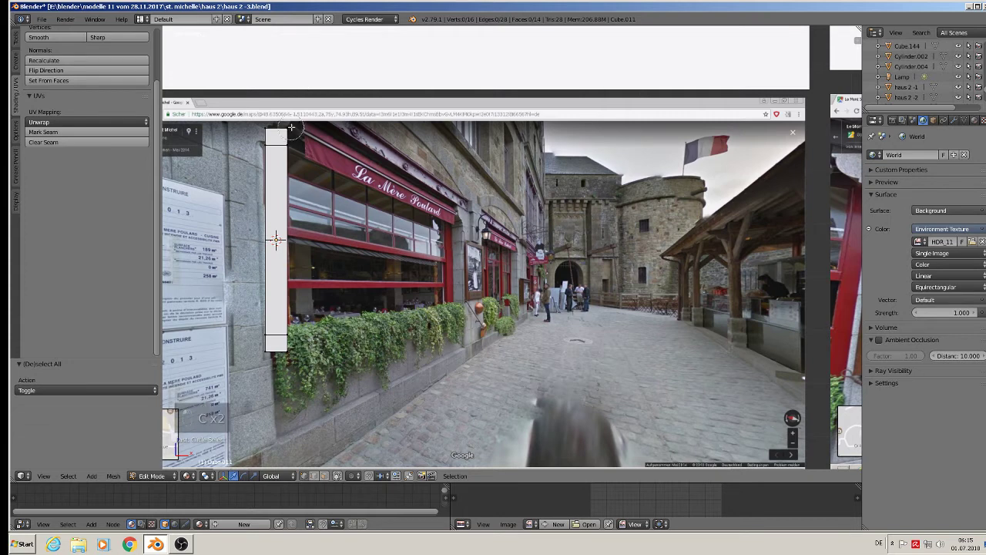
pyautogui.click(293, 132)
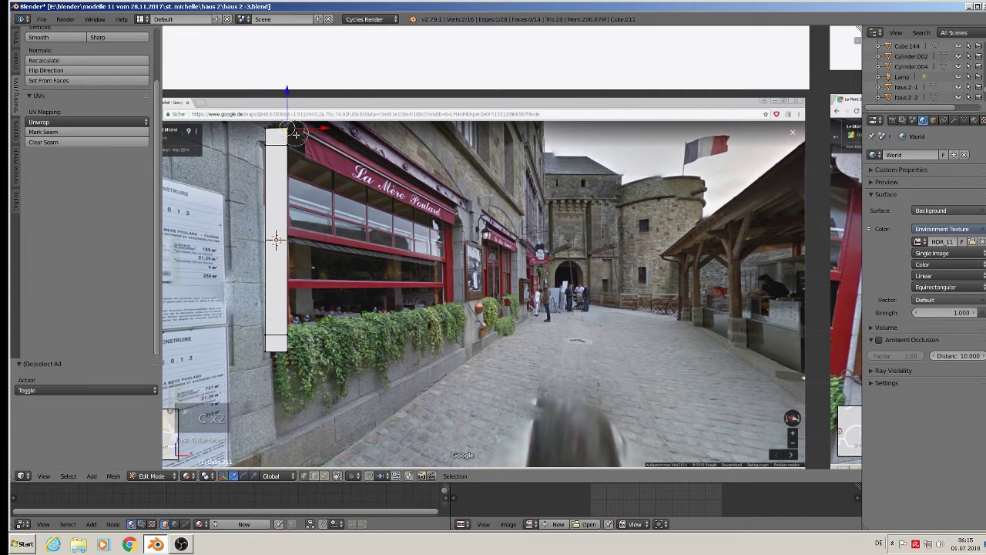
pyautogui.rightClick(322, 314)
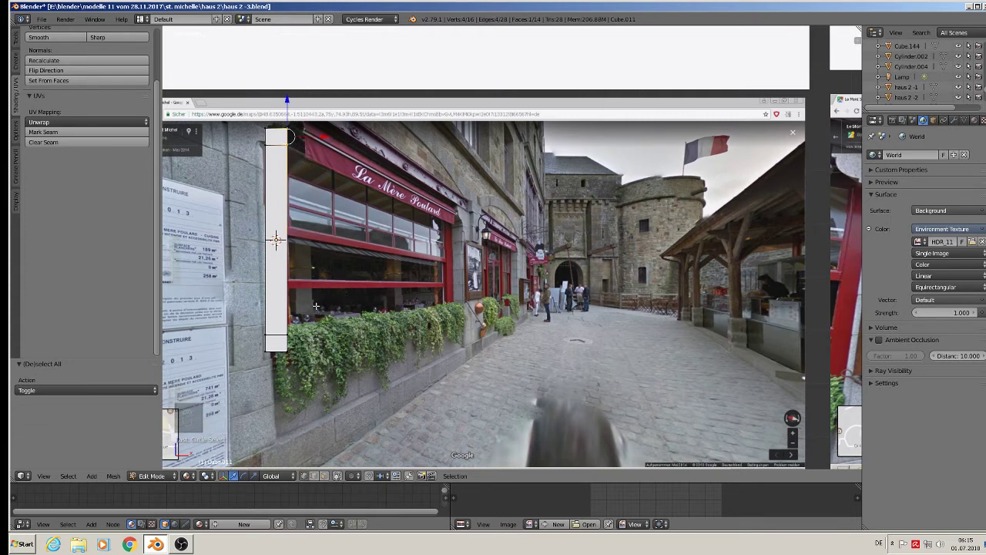
pyautogui.hotkey('ctrl', 'r')
pyautogui.click(275, 241)
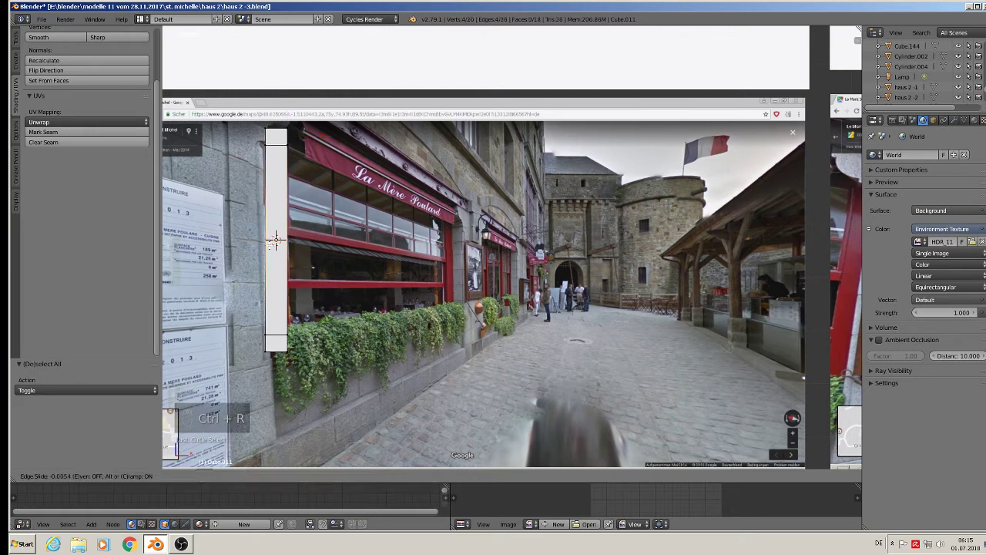
pyautogui.click(275, 240)
# Step: Select the shopfront-side faces of the post's upper and lower end sections and extrude them 0.742 along X into two horizontal bars
pyautogui.press('a')
pyautogui.press('c')
pyautogui.moveTo(292, 130); pyautogui.dragTo(295, 144)
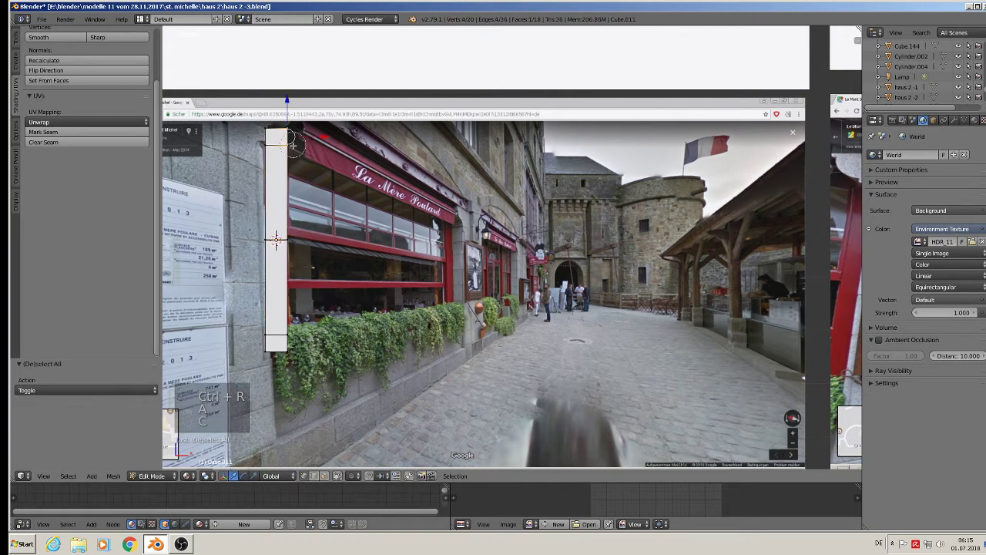
pyautogui.click(298, 340)
pyautogui.moveTo(297, 341); pyautogui.dragTo(301, 366)
pyautogui.rightClick(303, 364)
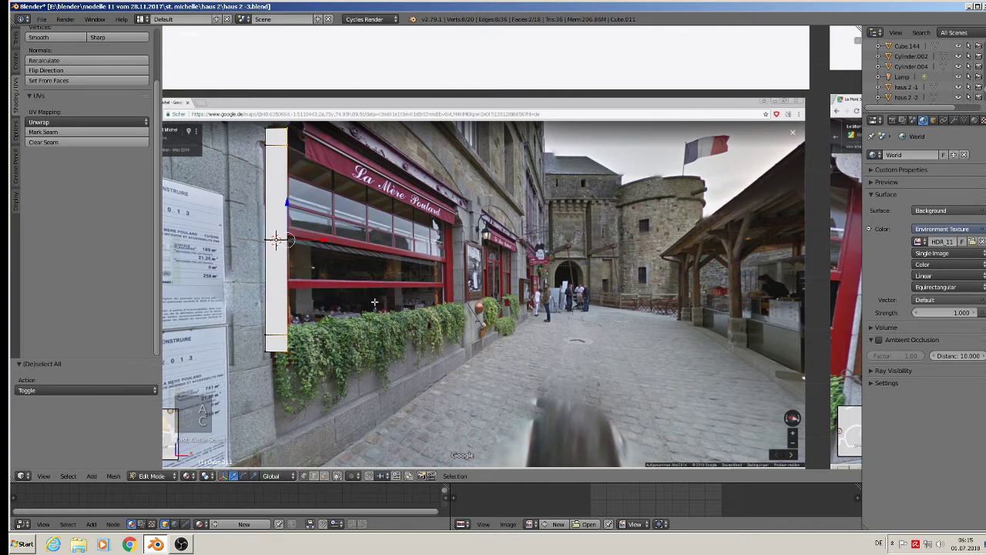
pyautogui.press('e')
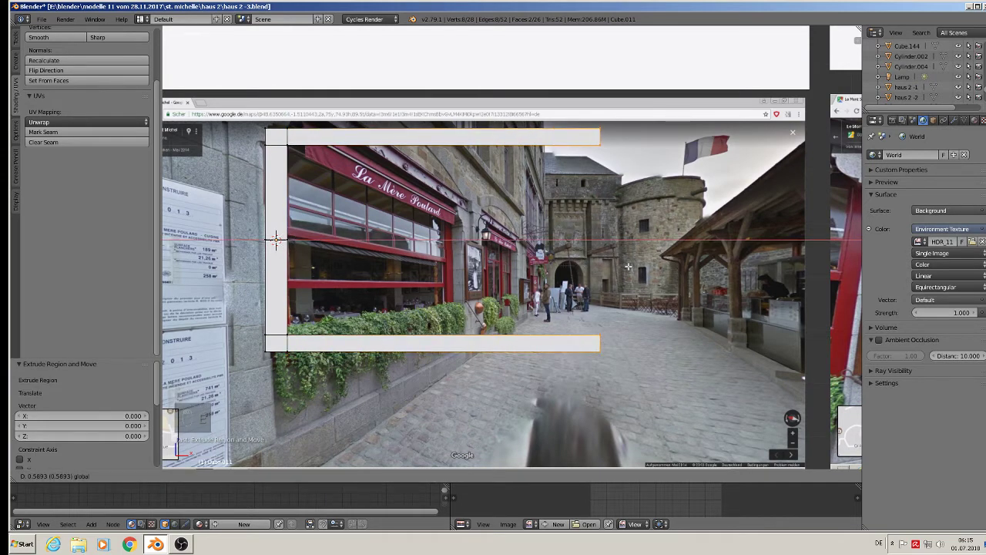
pyautogui.click(709, 278)
# Step: Add one vertical loop cut to each horizontal bar and slide both cuts near the bars' free ends, about one post width in
pyautogui.hotkey('ctrl', 'r')
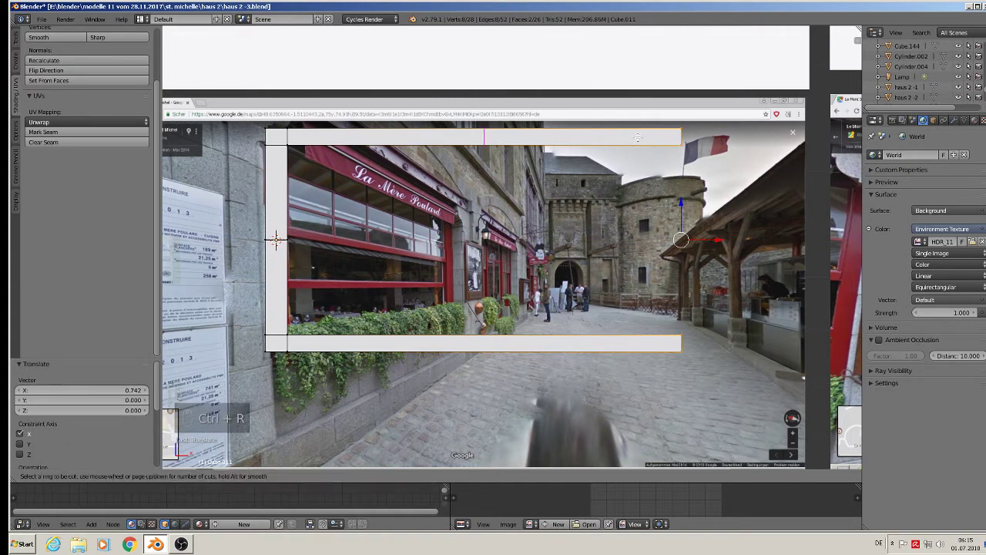
pyautogui.click(639, 134)
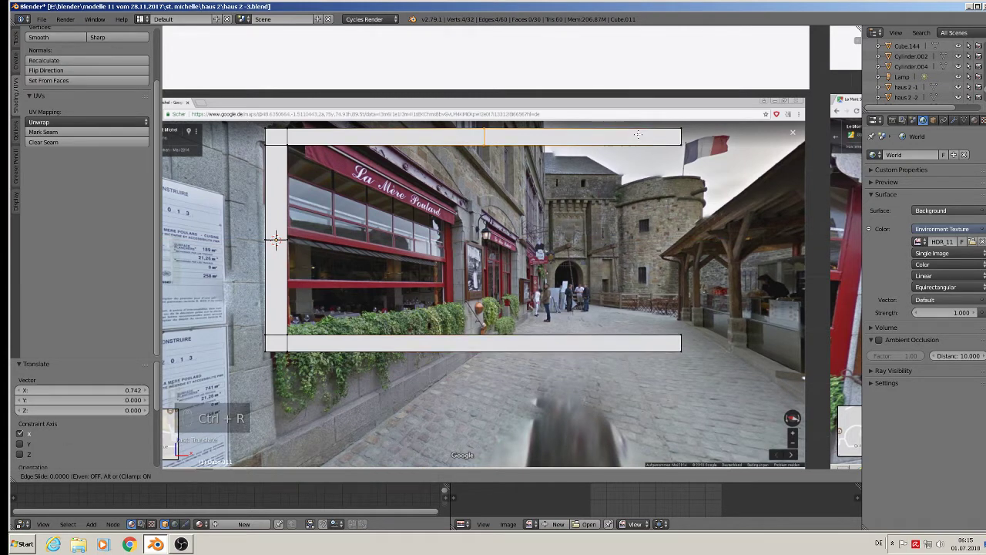
pyautogui.click(813, 156)
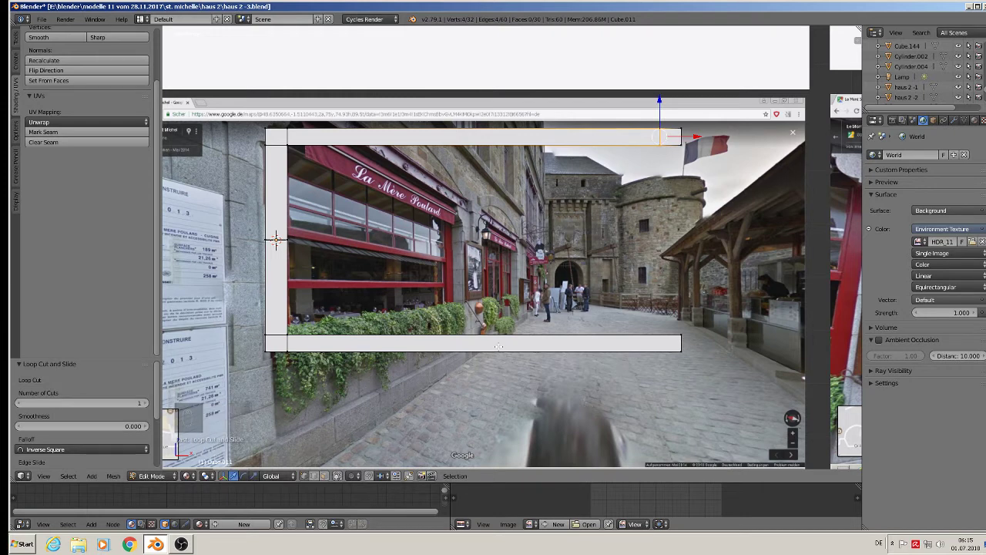
pyautogui.hotkey('ctrl', 'e')
pyautogui.press('Escape')
pyautogui.hotkey('ctrl', 'r')
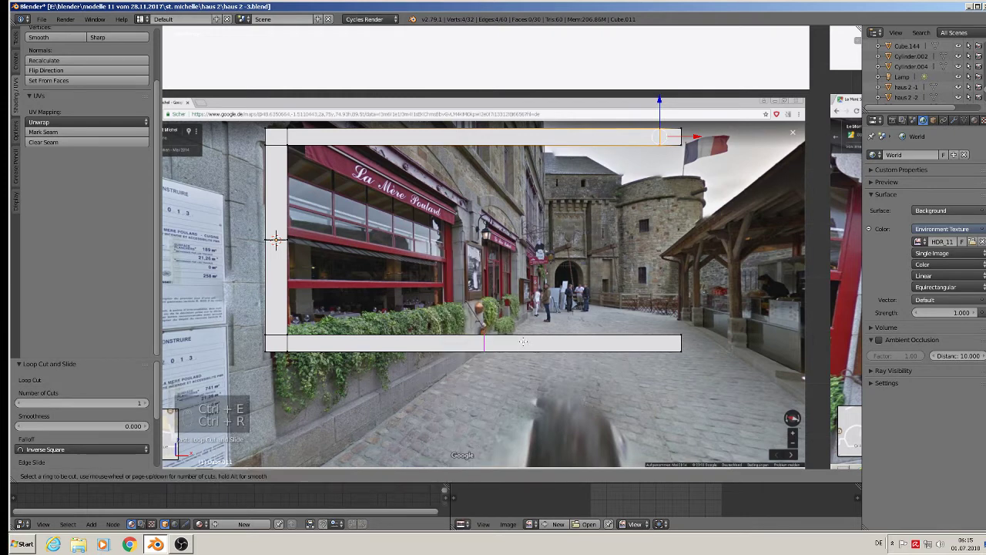
pyautogui.click(586, 345)
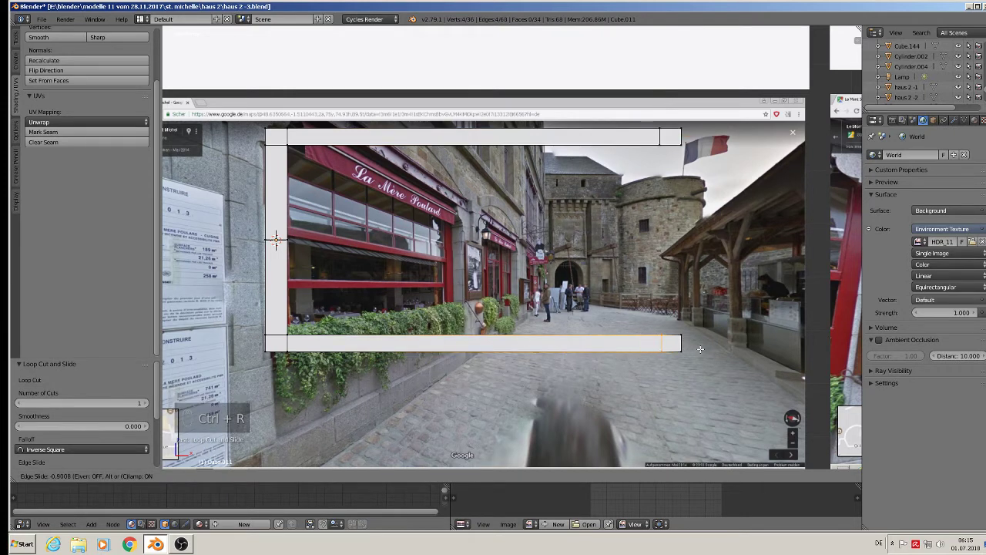
pyautogui.click(700, 349)
# Step: Select the facing inner faces of the two bars' end sections and connect them with Bridge Edge Loops to form the second post
pyautogui.press('a')
pyautogui.press('c')
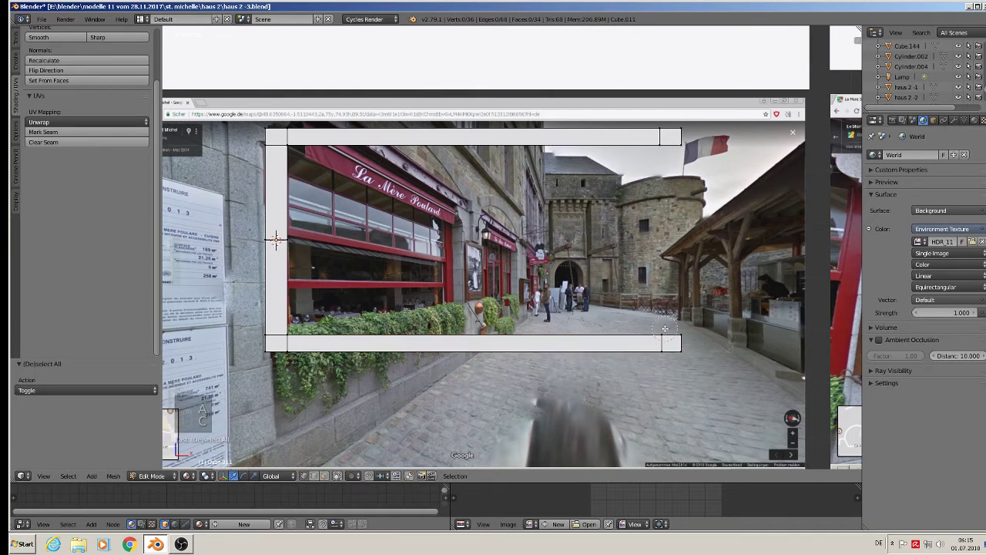
pyautogui.moveTo(664, 328); pyautogui.dragTo(694, 329)
pyautogui.click(682, 142)
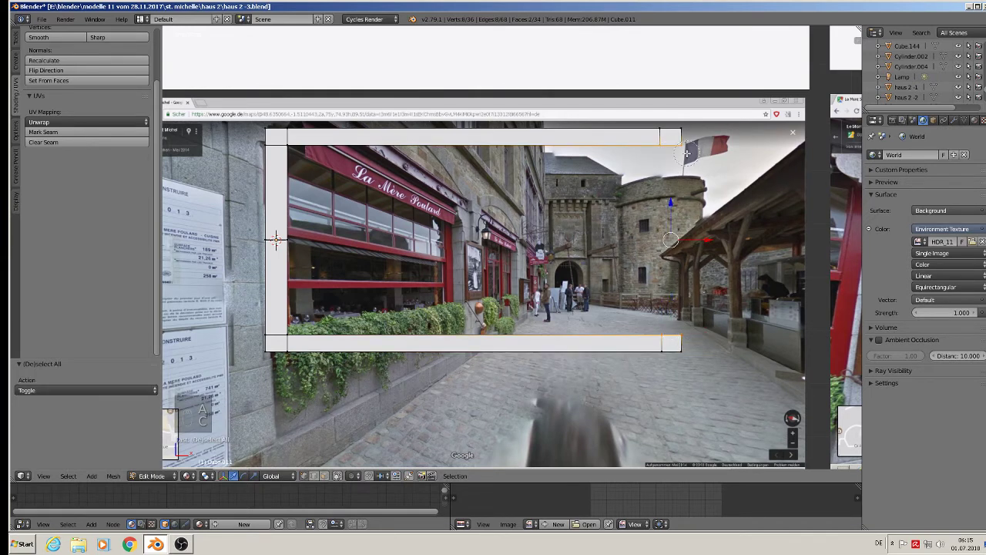
pyautogui.rightClick(690, 151)
pyautogui.press('space')
pyautogui.click(529, 228)
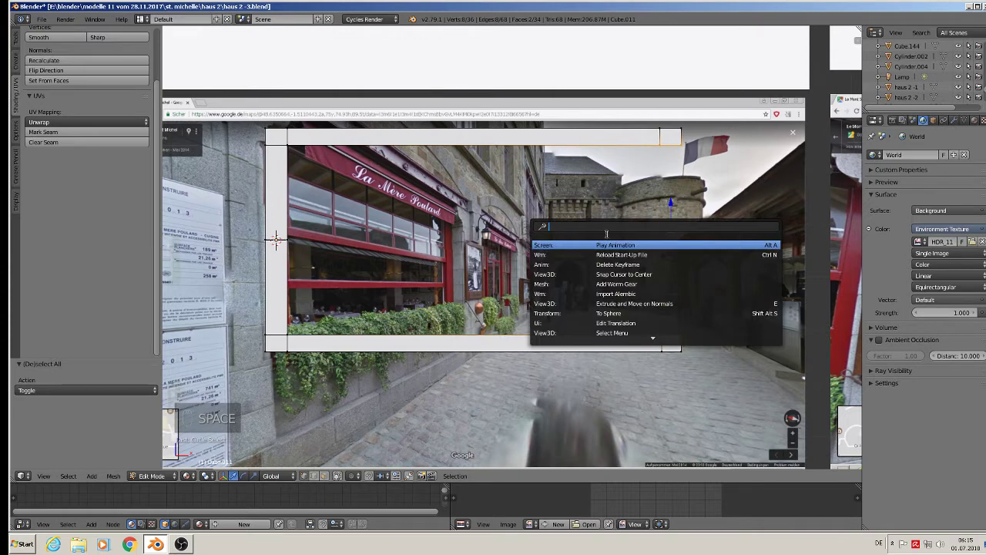
pyautogui.write('br')
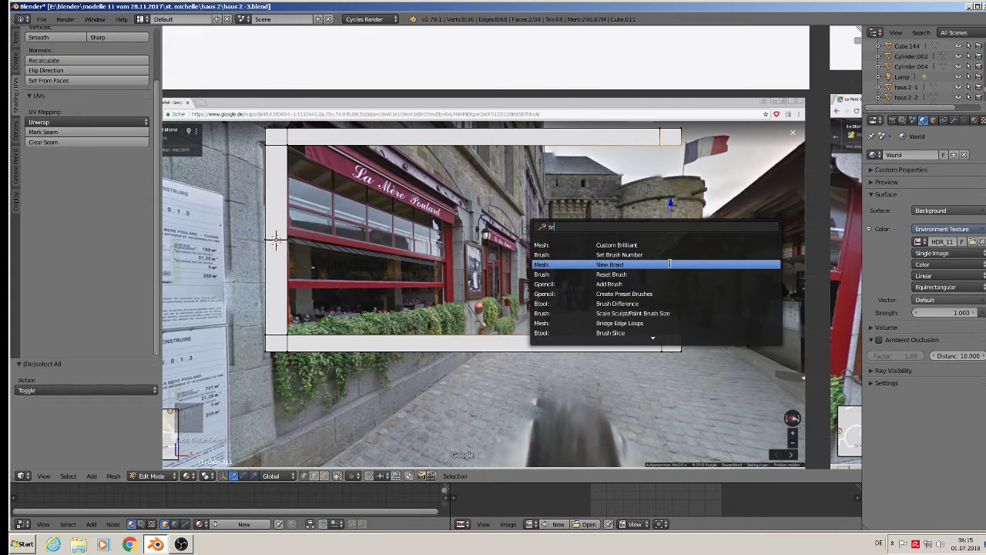
pyautogui.click(643, 323)
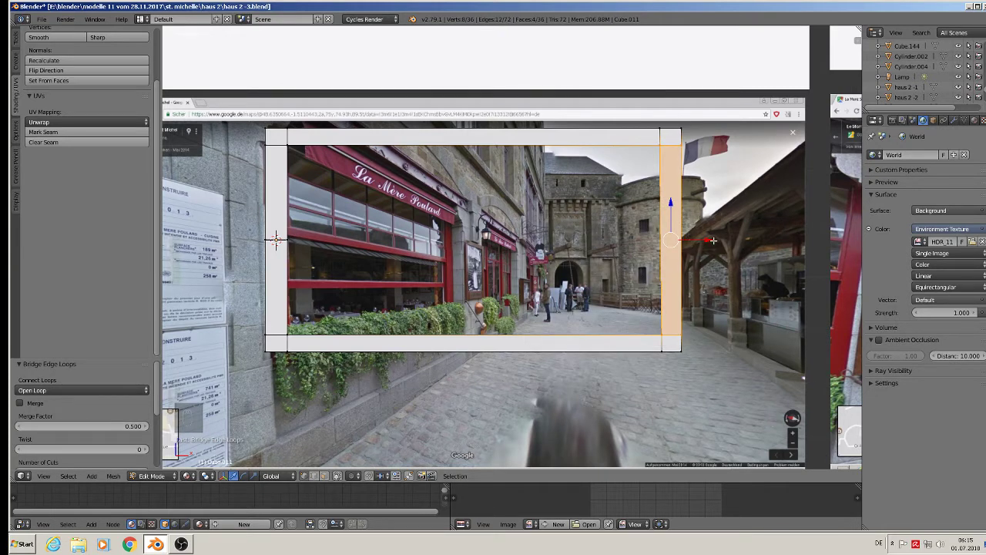
pyautogui.moveTo(713, 240)
pyautogui.mouseDown()
pyautogui.moveTo(645, 242)
pyautogui.moveTo(716, 245)
pyautogui.mouseUp()
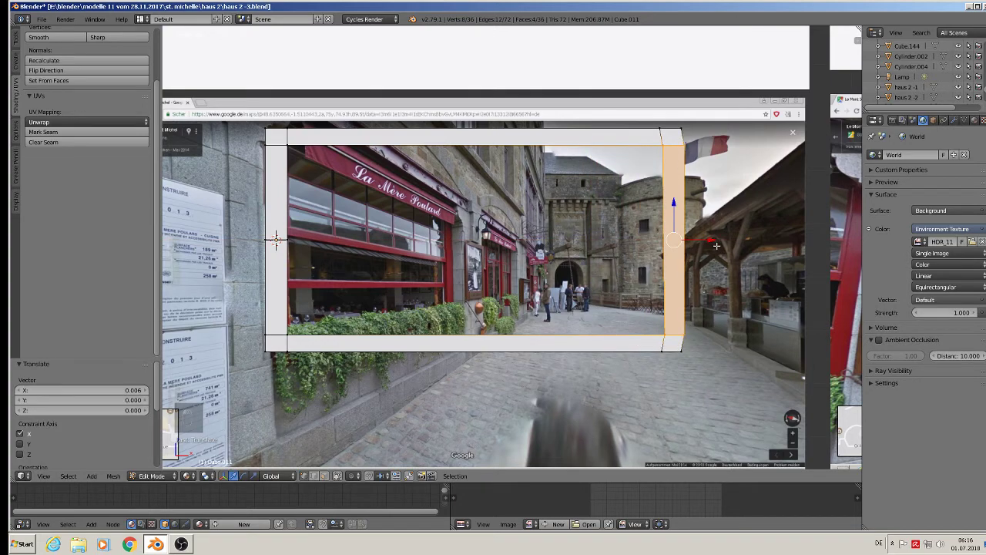
pyautogui.hotkey('ctrl', 'u')
pyautogui.hotkey('ctrl', 'z')
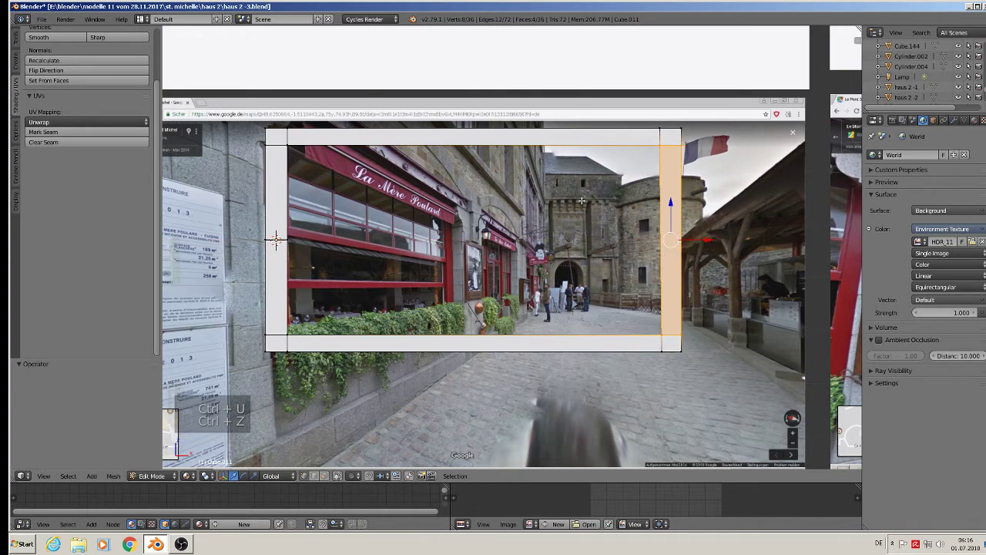
# Step: Leave edit mode and move the whole frame 0.335 along X to uncover the shopfront window in the reference image
pyautogui.press('Tab')
pyautogui.moveTo(302, 244); pyautogui.dragTo(481, 245)
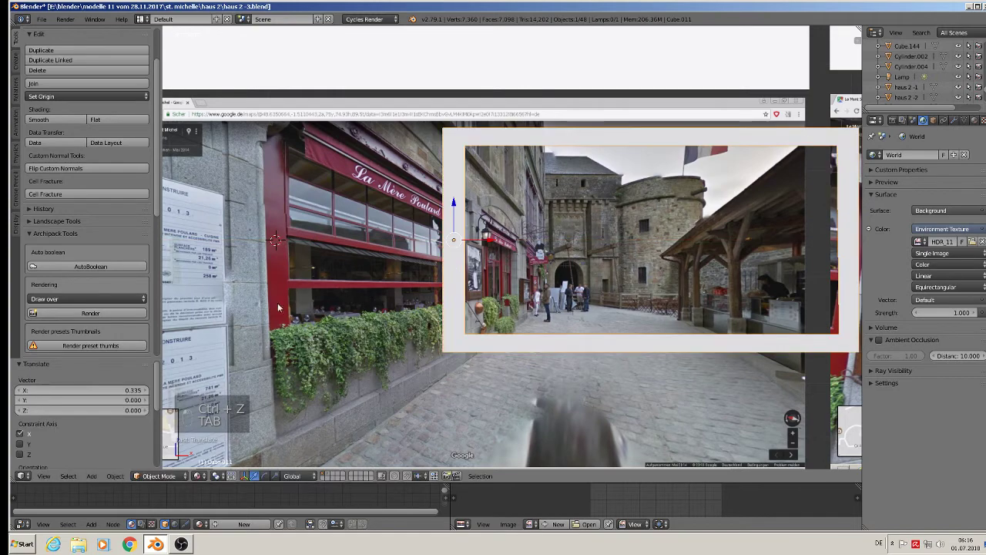
pyautogui.keyDown('shift'); pyautogui.moveTo(471, 301); pyautogui.dragTo(370, 289, button='middle'); pyautogui.keyUp('shift')
# Step: Add a horizontal loop cut halfway down the first post's lower half, and matching cuts at the middle and lower half of the second post
pyautogui.press('Tab')
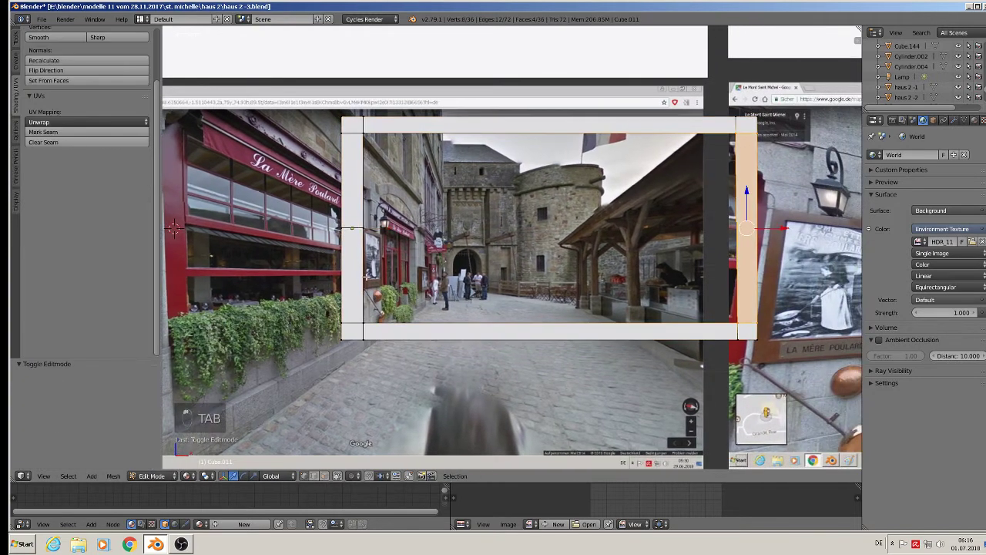
pyautogui.hotkey('ctrl', 'r')
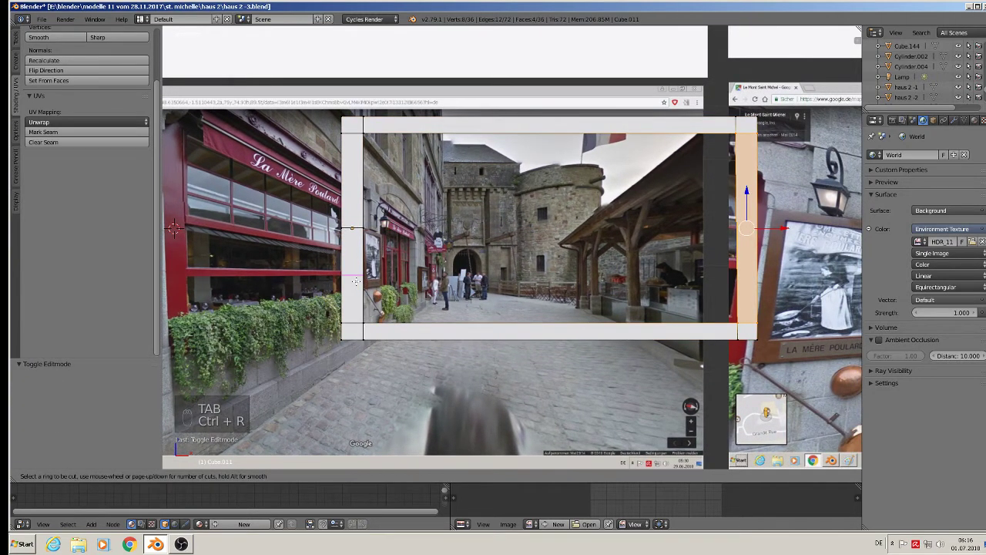
pyautogui.click(357, 282)
pyautogui.click(356, 279)
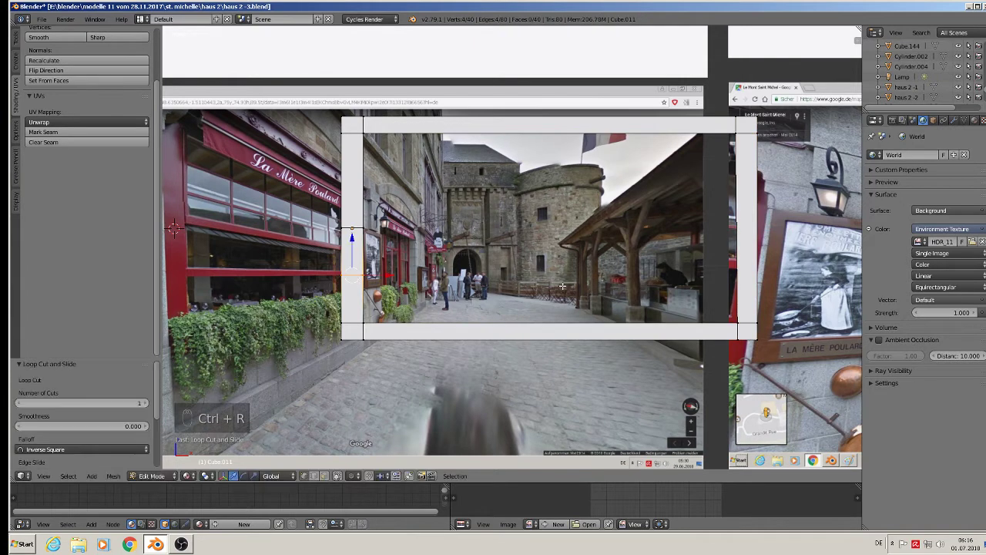
pyautogui.hotkey('ctrl', 'r')
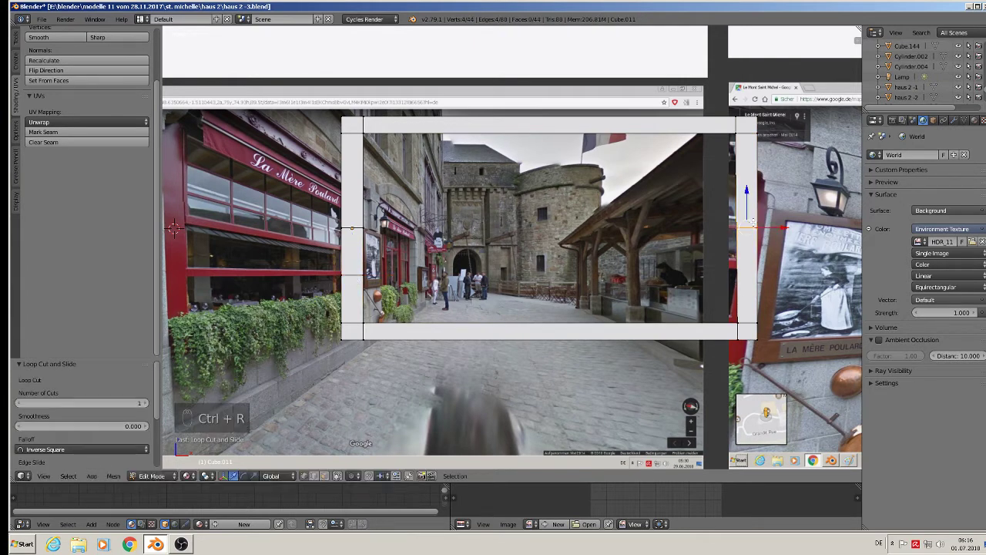
pyautogui.click(760, 237)
pyautogui.click(759, 271)
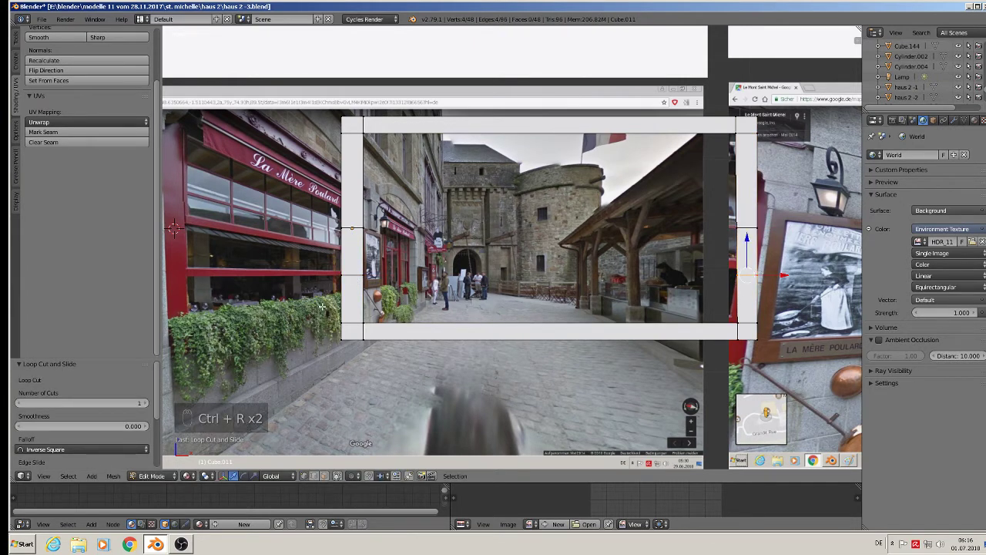
# Step: Add another horizontal loop cut just below the lower cut on both posts to mark the thickness of a thin crossbar
pyautogui.hotkey('ctrl', 'r')
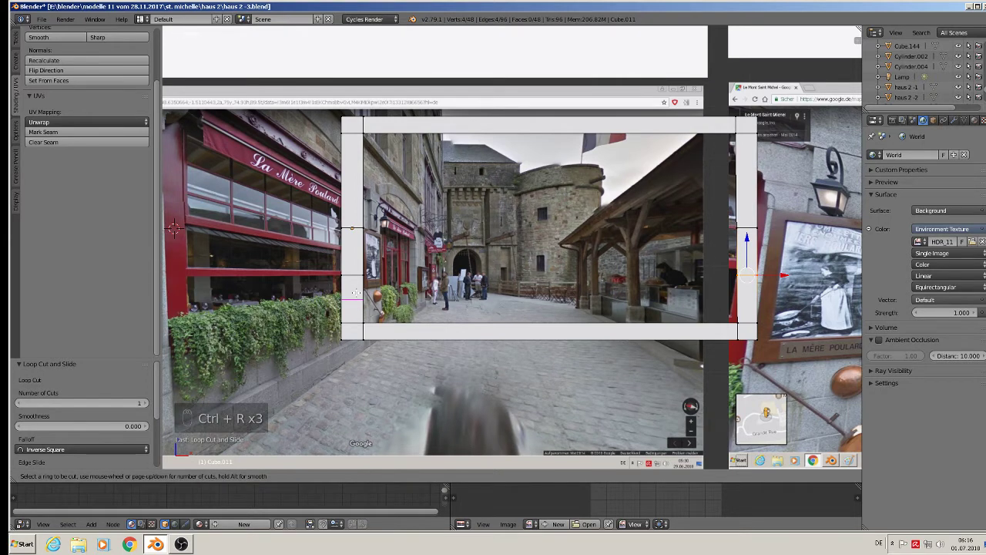
pyautogui.click(356, 293)
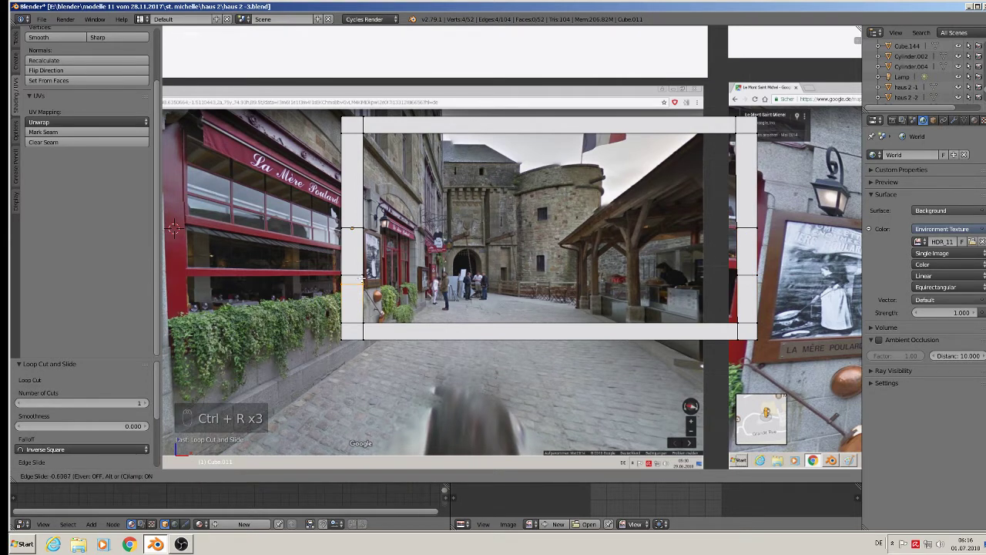
pyautogui.click(370, 279)
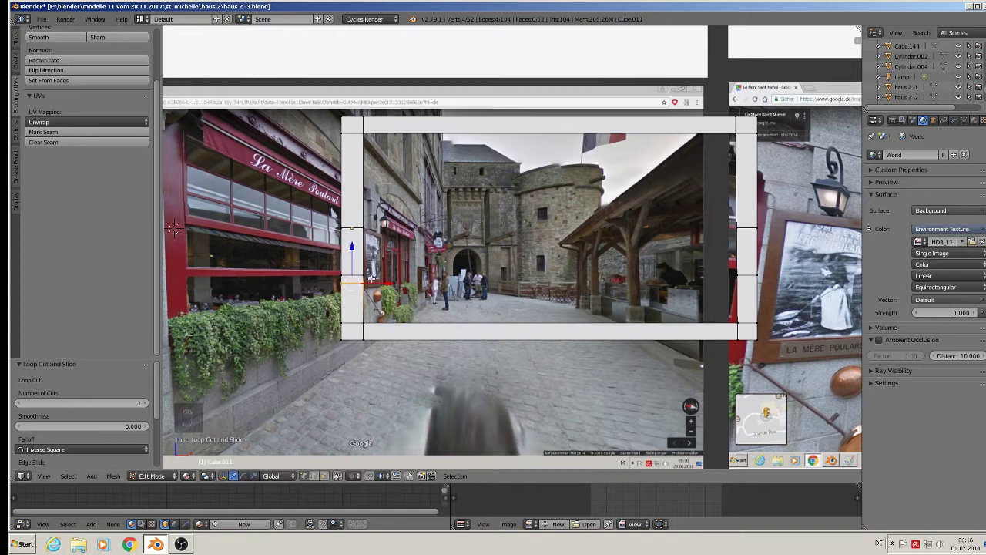
pyautogui.hotkey('ctrl', 'r')
pyautogui.click(749, 297)
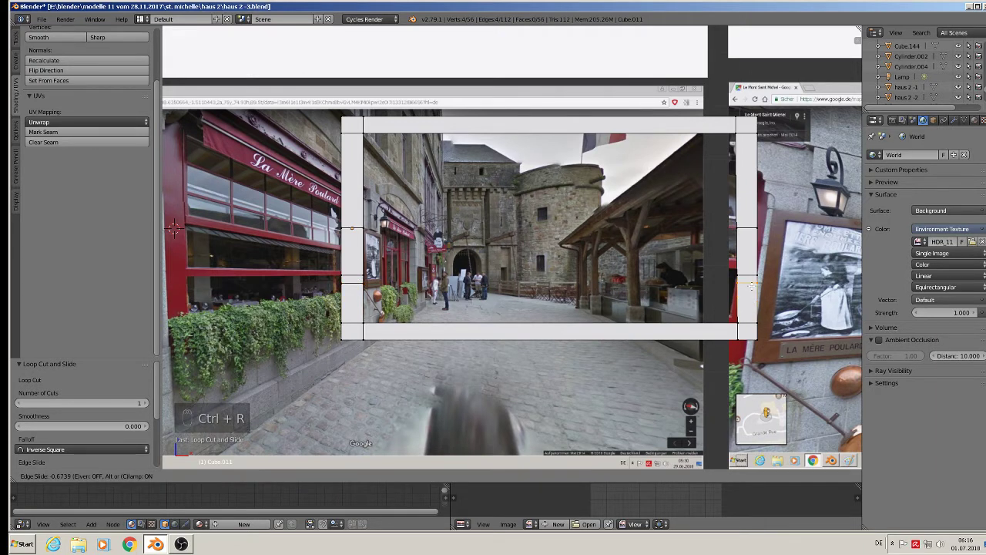
pyautogui.click(750, 287)
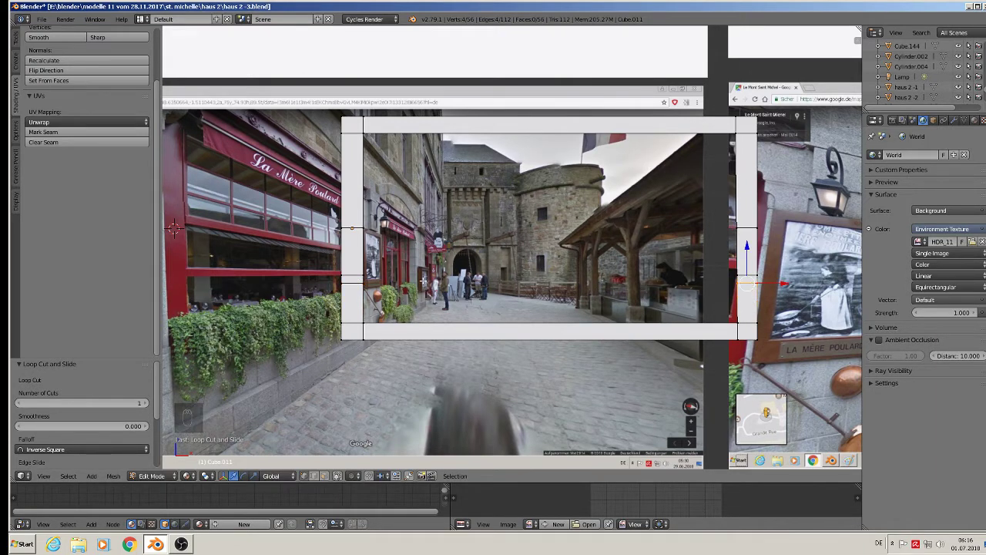
# Step: Select the narrow inner faces between the paired cuts on both posts and connect them with Bridge Edge Loops to form the crossbar
pyautogui.press('a')
pyautogui.press('c')
pyautogui.click(373, 277)
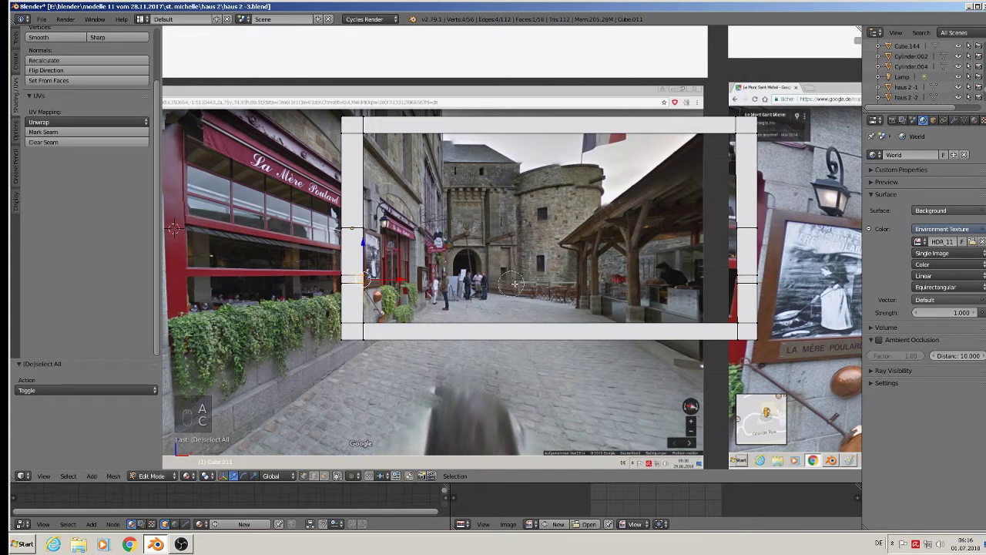
pyautogui.click(727, 279)
pyautogui.rightClick(729, 279)
pyautogui.press('space')
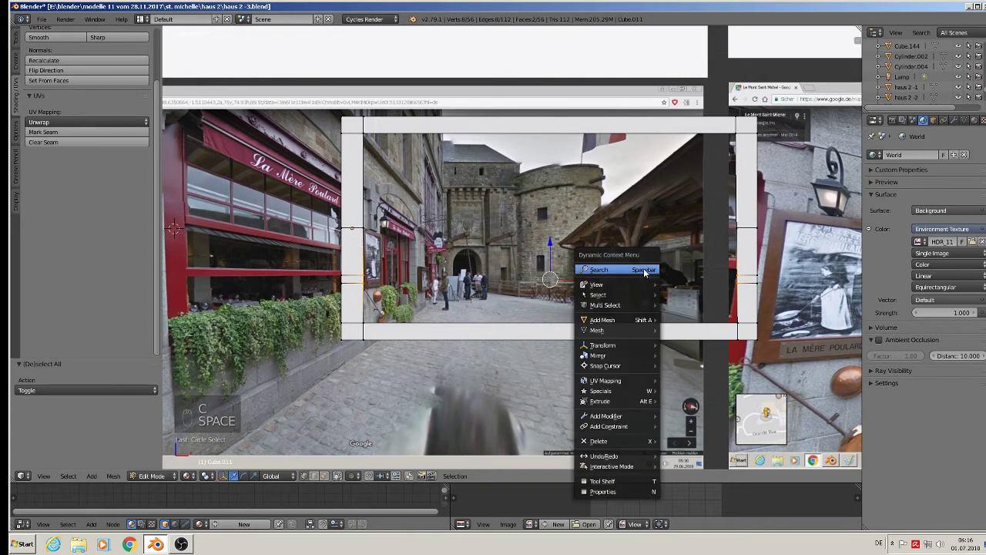
pyautogui.click(642, 270)
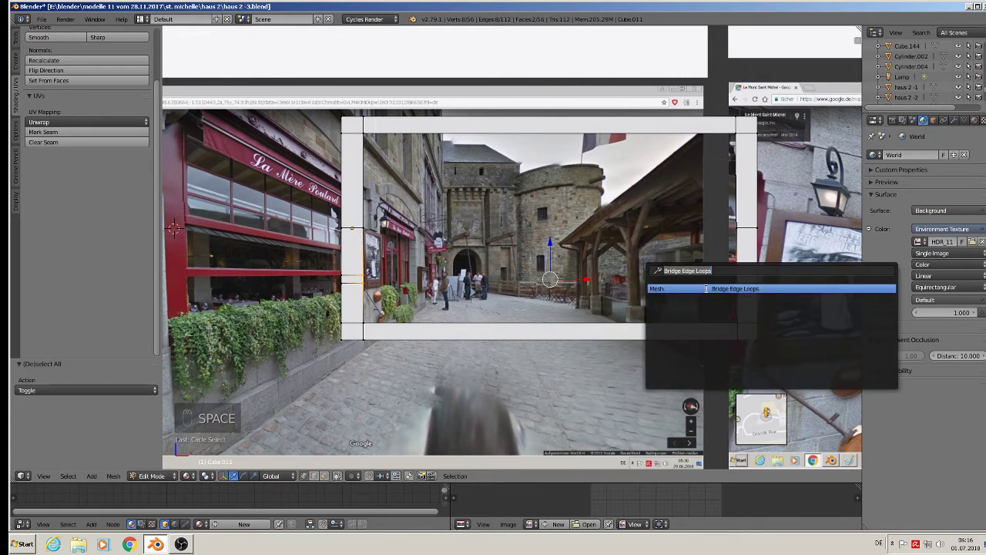
pyautogui.click(706, 289)
# Step: Leave edit mode, move the frame 0.755 along X clear of the reference shopfront, and deselect it
pyautogui.keyDown('shift'); pyautogui.moveTo(237, 194); pyautogui.dragTo(321, 224, button='middle'); pyautogui.keyUp('shift')
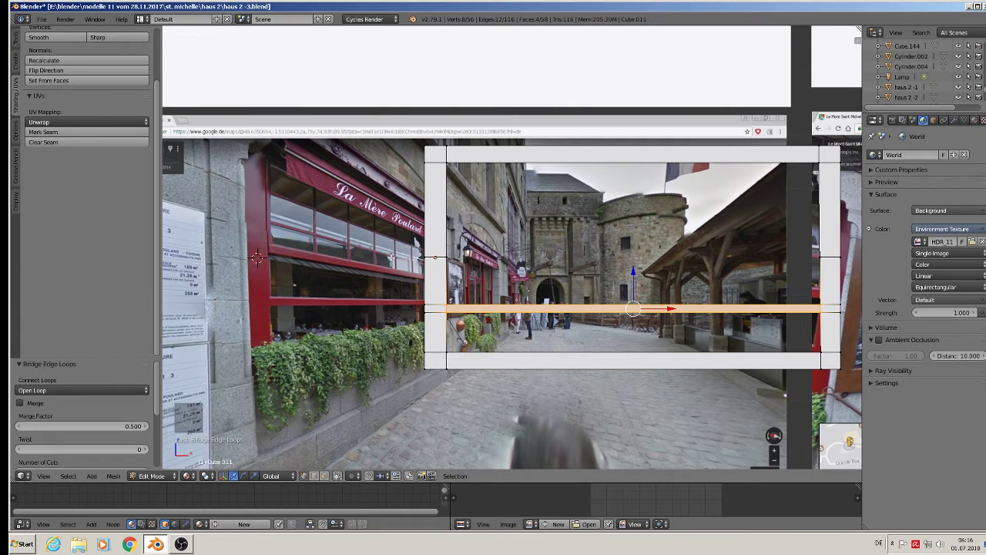
pyautogui.press('Tab')
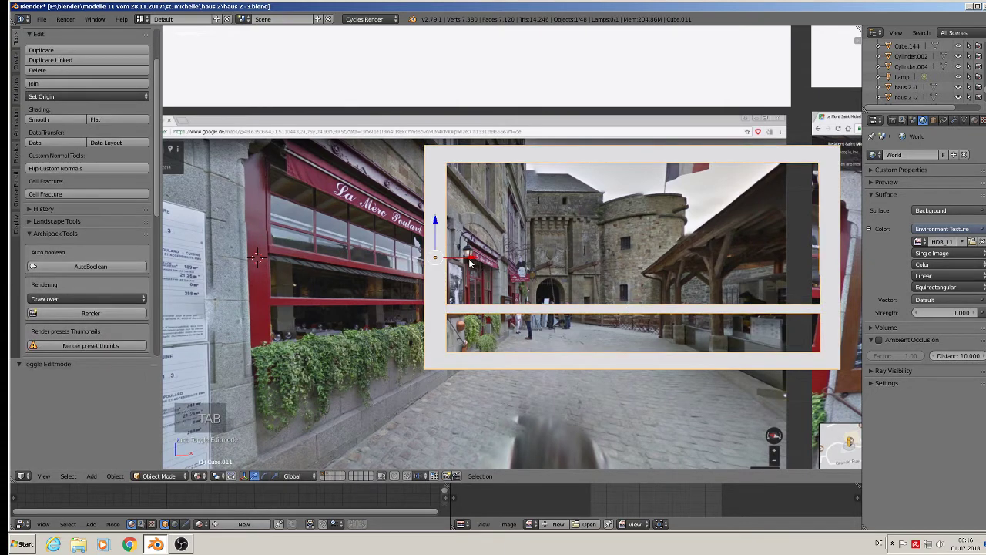
pyautogui.moveTo(467, 262); pyautogui.dragTo(867, 263)
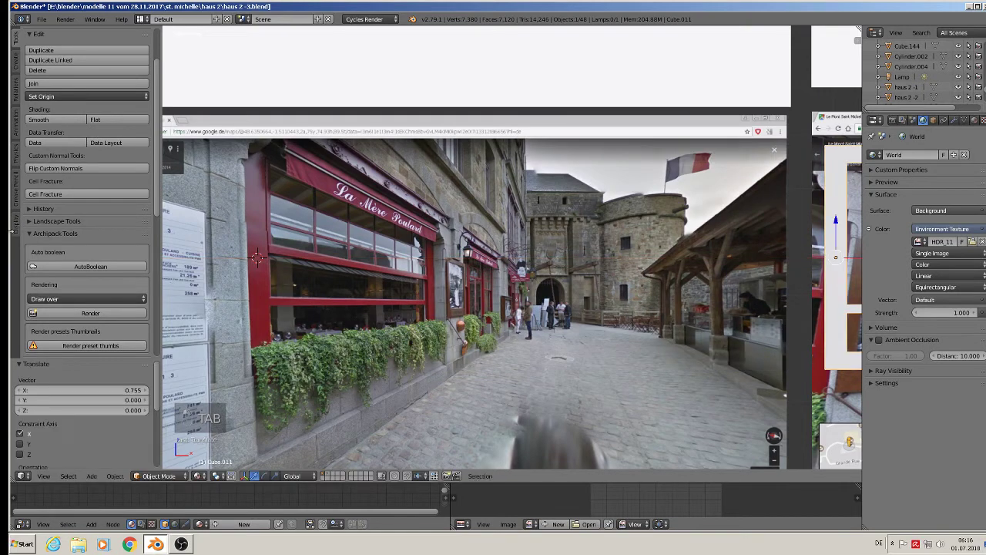
pyautogui.press('a')
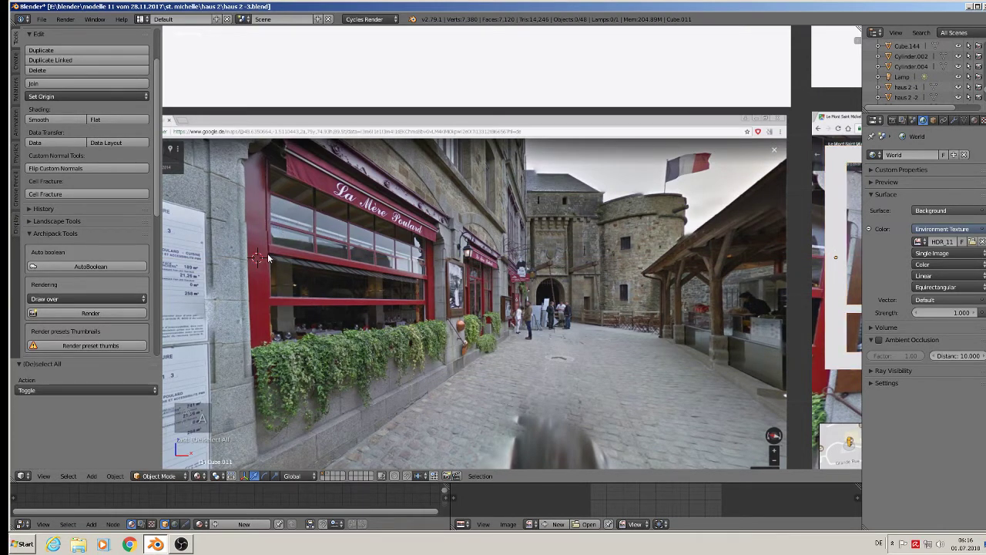
# Step: Place the 3D cursor on the red post's inner edge beside the upper panes in the reference image and add a cube there
pyautogui.click(266, 206)
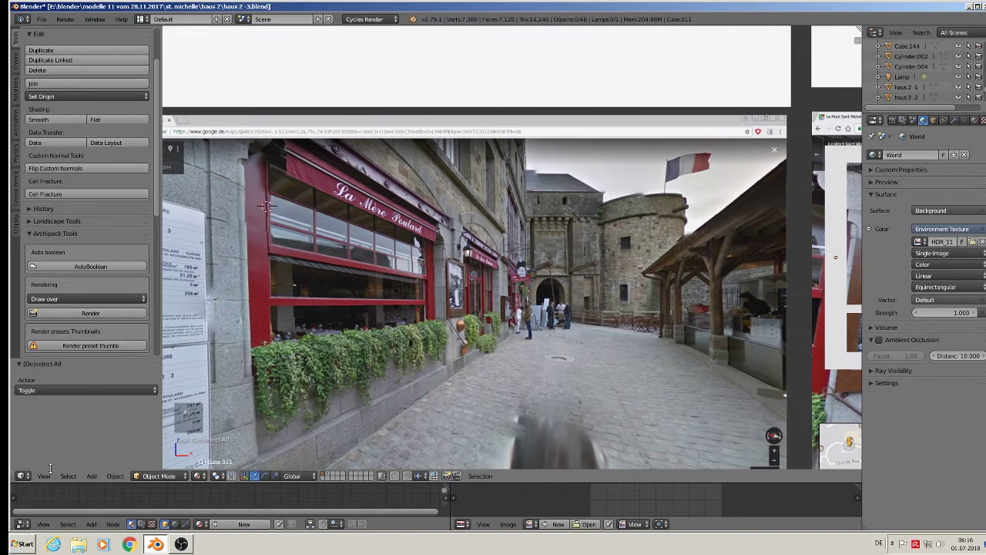
pyautogui.click(90, 476)
pyautogui.moveTo(108, 464)
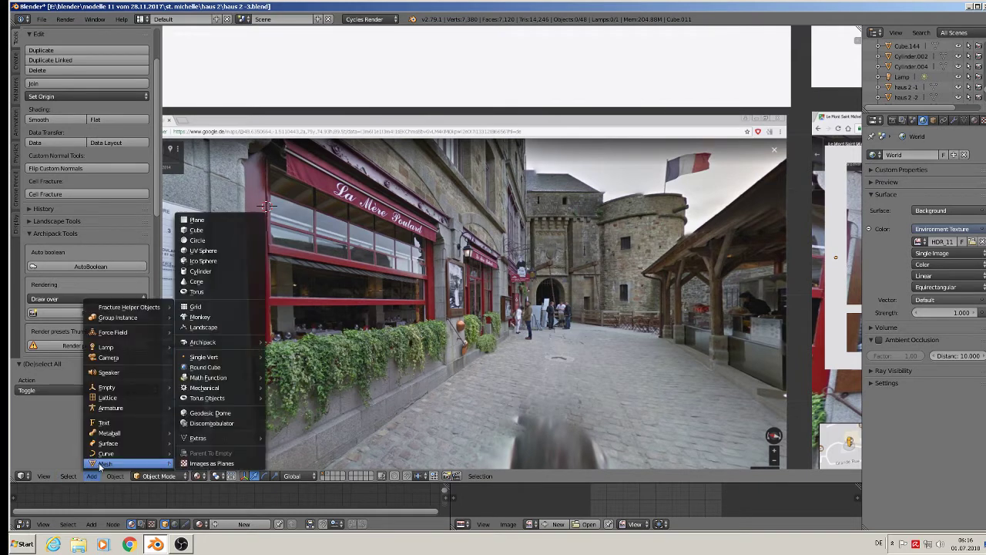
pyautogui.click(223, 229)
# Step: Scale the new cube into a thin vertical post, stretched about 20.8 times along Z, and move it onto the wall beside the shopfront window
pyautogui.press('s')
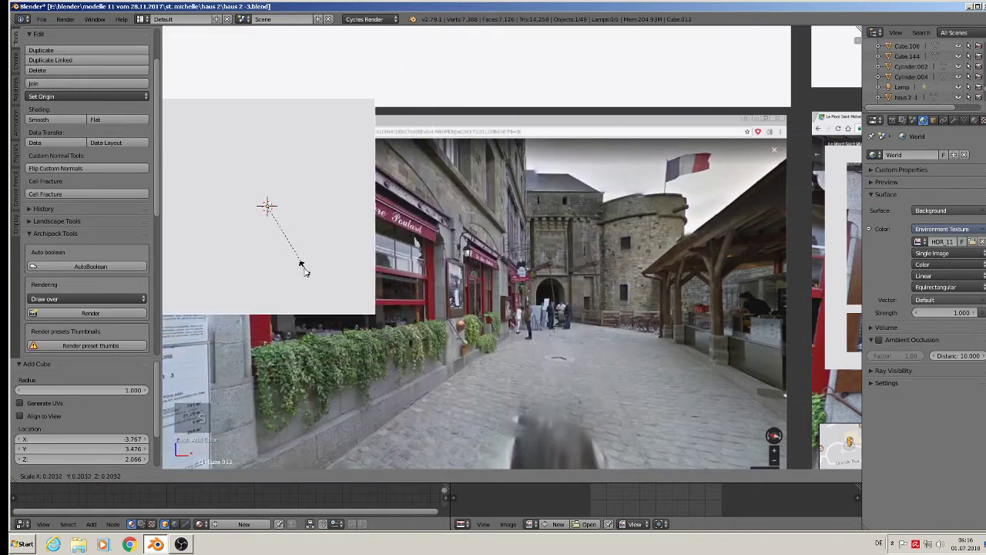
pyautogui.click(258, 219)
pyautogui.press('s')
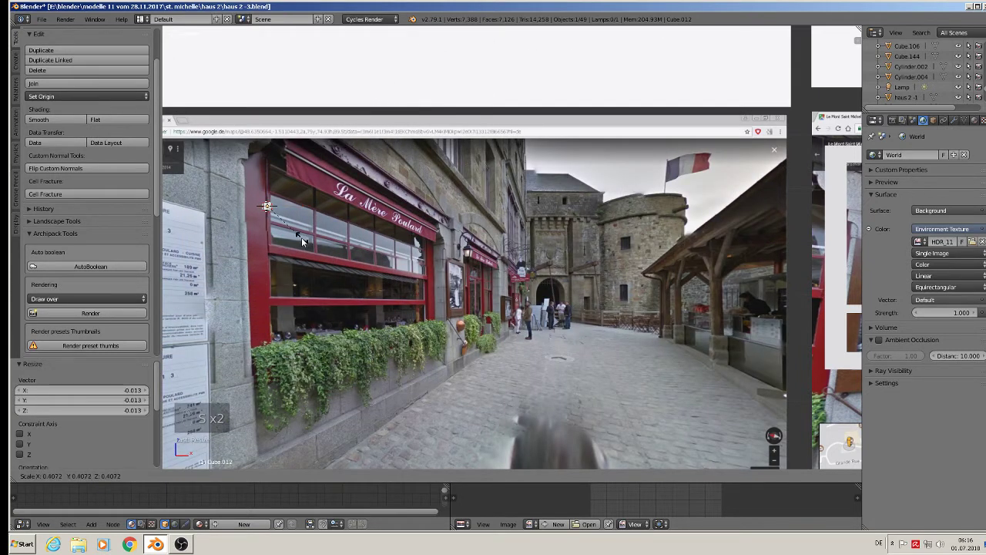
pyautogui.click(293, 236)
pyautogui.press('s')
pyautogui.press('z')
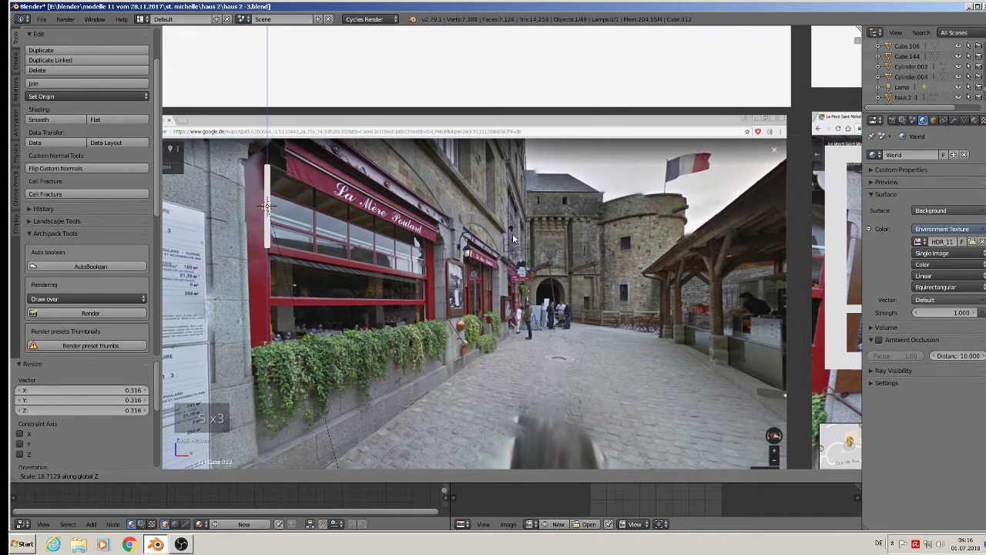
pyautogui.click(511, 343)
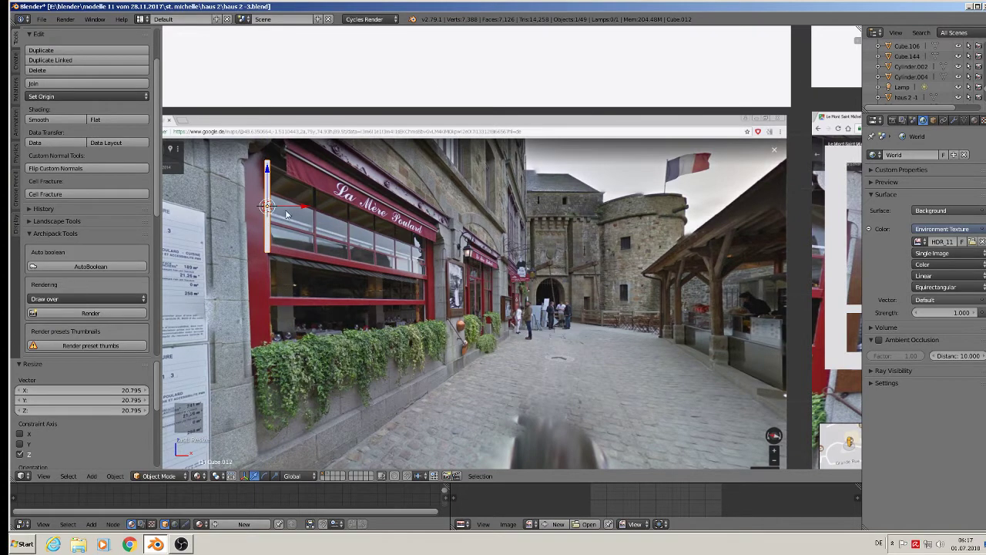
pyautogui.moveTo(302, 207); pyautogui.dragTo(481, 207)
pyautogui.moveTo(447, 174); pyautogui.dragTo(446, 285)
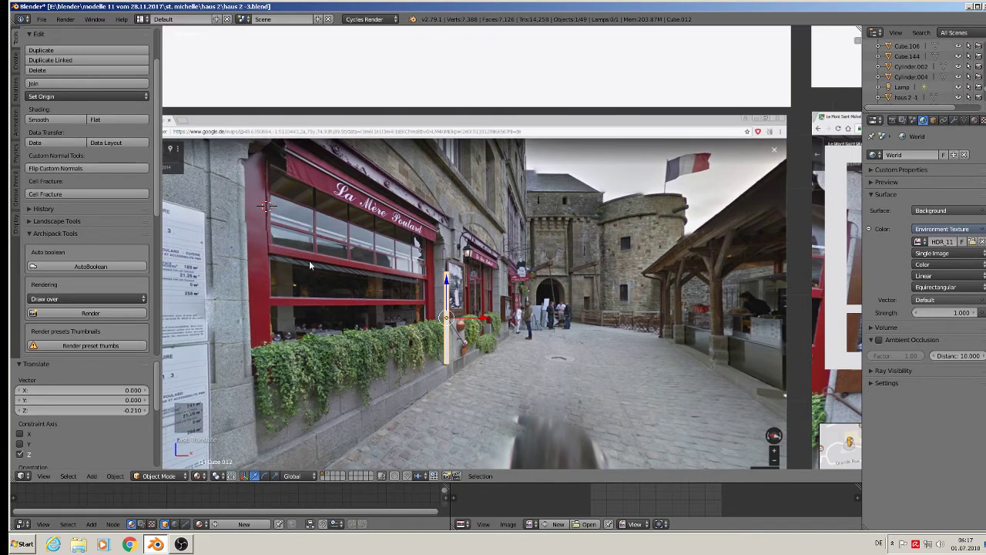
# Step: Add two horizontal loop cuts to the post in edit mode, spread them along Z close to its two ends, and deselect everything
pyautogui.scroll(2, 426, 305)
pyautogui.press('Tab')
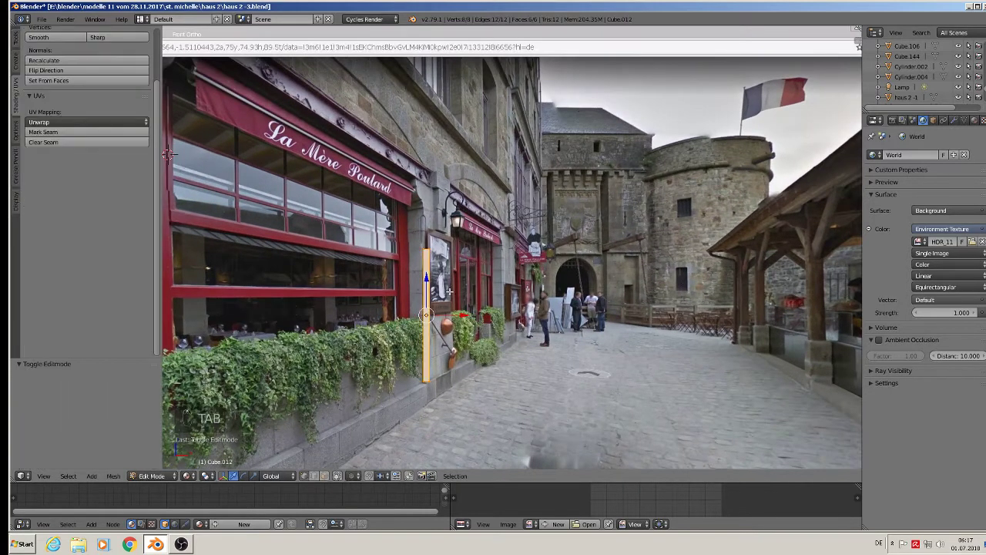
pyautogui.scroll(1, 440, 273)
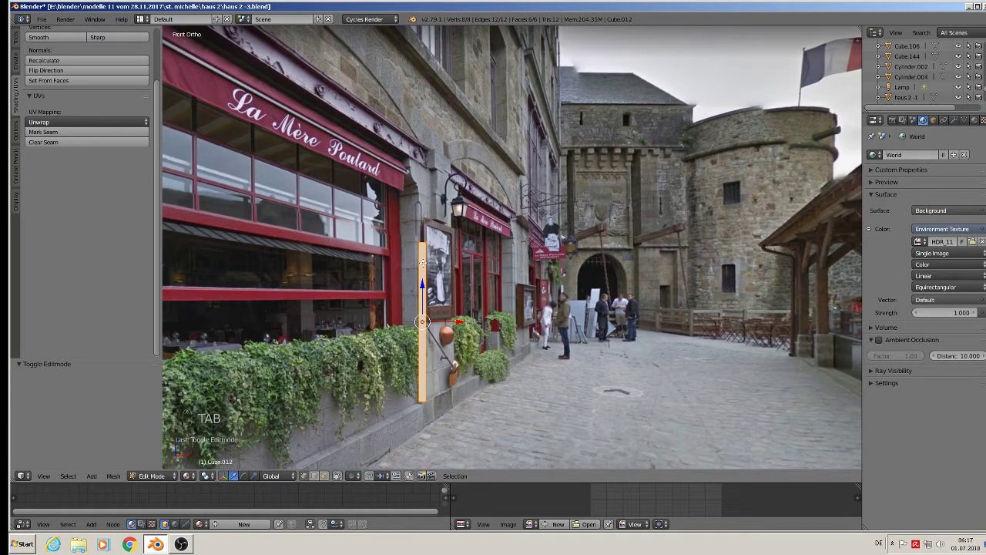
pyautogui.hotkey('ctrl', 'r')
pyautogui.scroll(1, 422, 262)
pyautogui.click(422, 263)
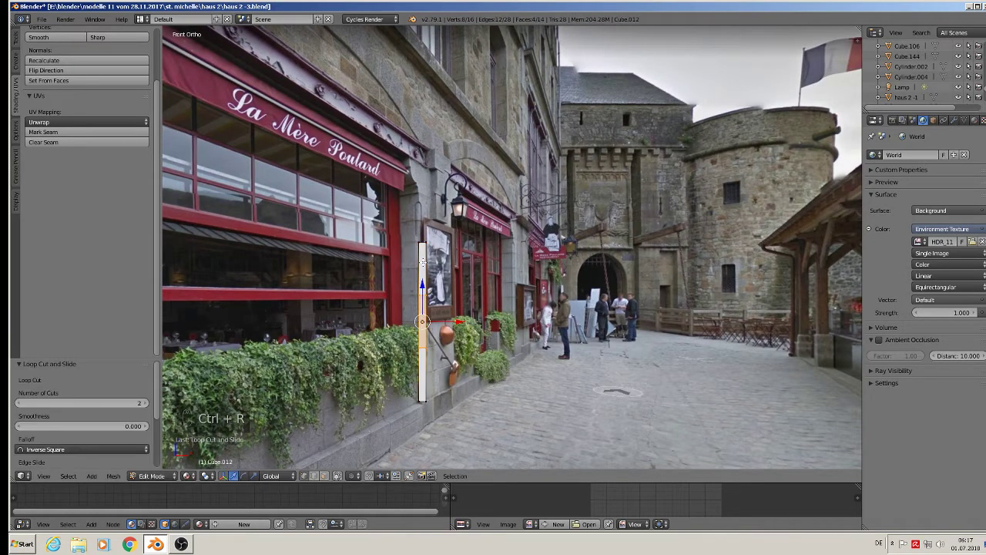
pyautogui.press('s')
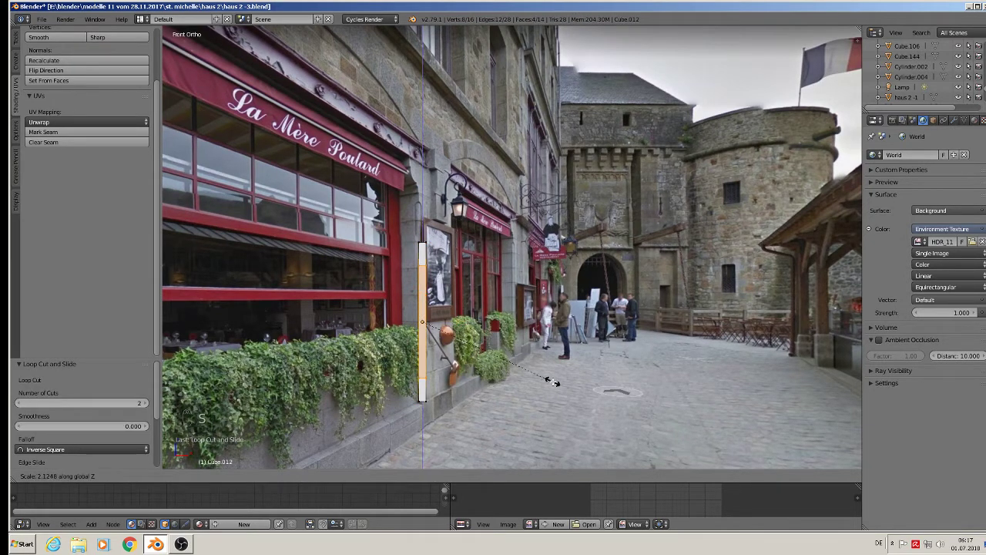
pyautogui.press('z')
pyautogui.click(585, 399)
pyautogui.press('a')
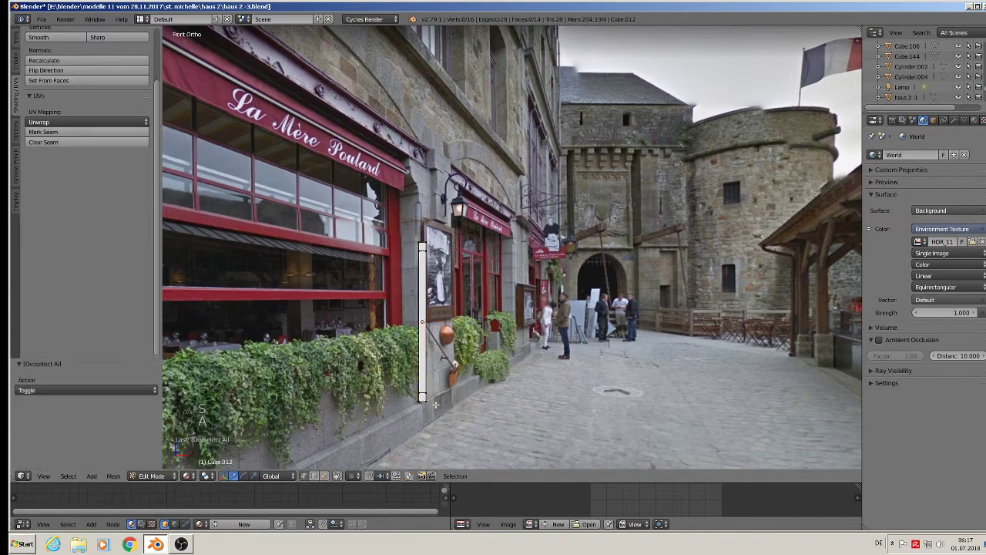
# Step: Select the post's lower edge loop, raise it 0.006 along Z to make the bottom rail thicker, and deselect it
pyautogui.press('c')
pyautogui.moveTo(423, 386); pyautogui.dragTo(422, 364)
pyautogui.click(422, 359)
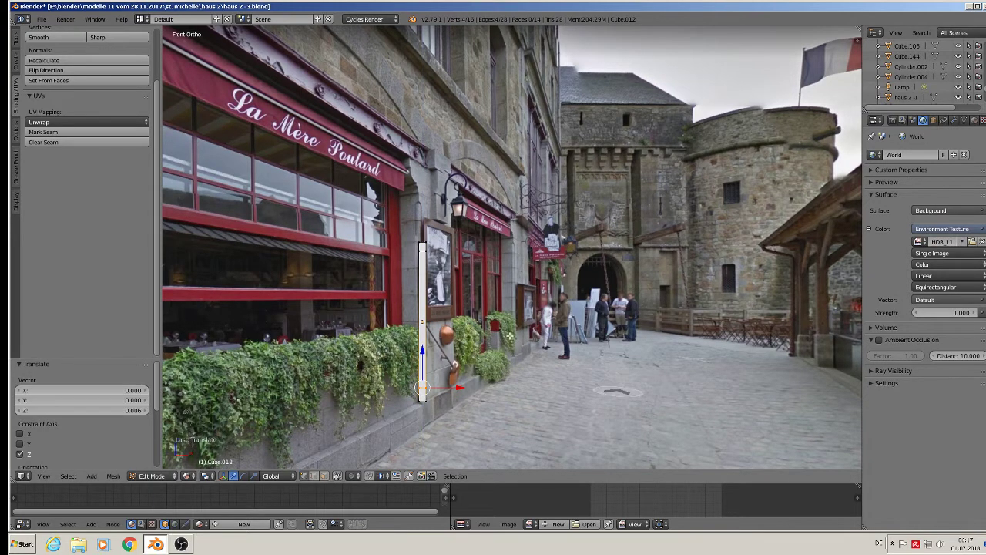
pyautogui.scroll(-3, 597, 316)
pyautogui.scroll(2, 597, 316)
pyautogui.press('a')
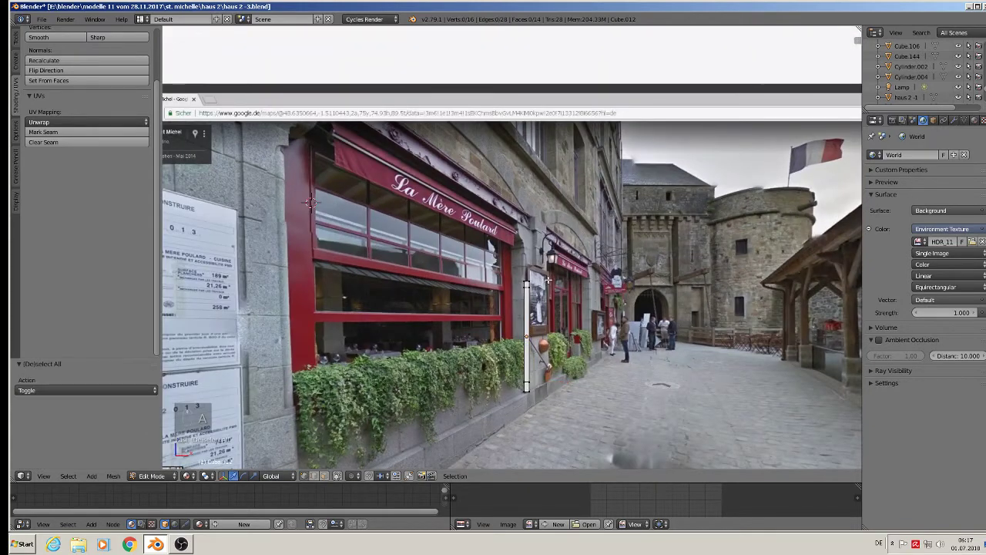
# Step: Add one horizontal loop cut at the middle of the post's height and deselect it
pyautogui.scroll(2, 534, 335)
pyautogui.hotkey('ctrl', 'r')
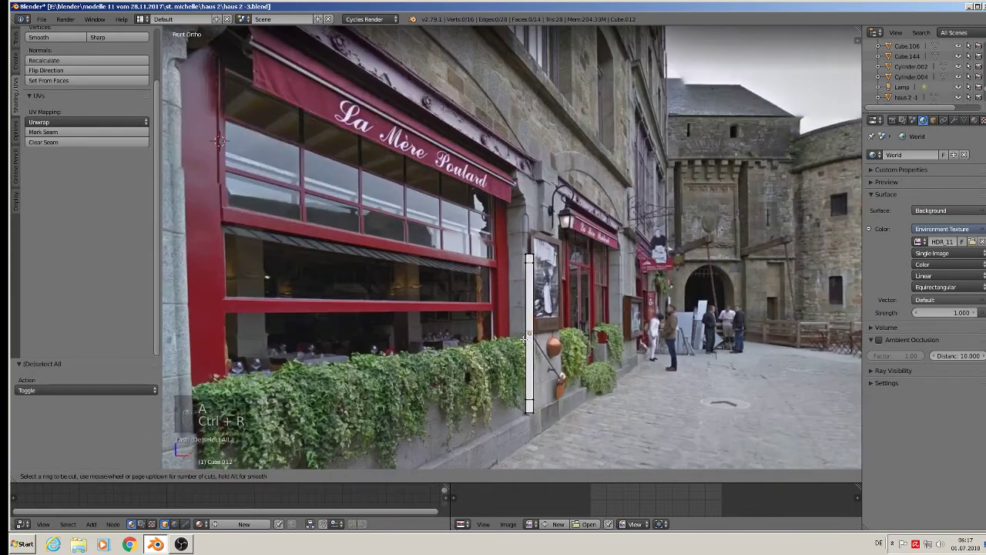
pyautogui.click(535, 332)
pyautogui.press('a')
# Step: Select the post's small upper and lower end faces on the side facing away from the window and extrude them 0.325 along X as rails
pyautogui.press('c')
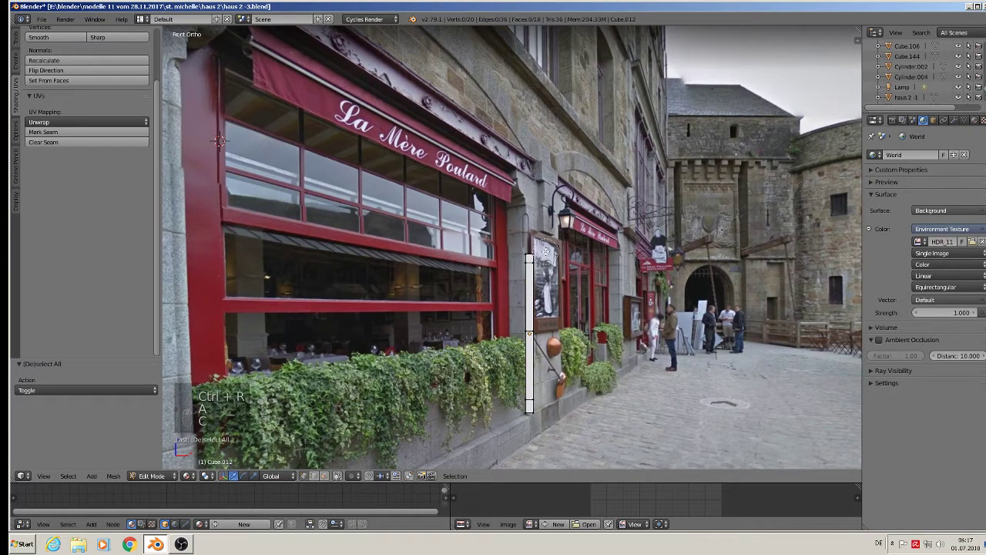
pyautogui.click(543, 257)
pyautogui.click(550, 405)
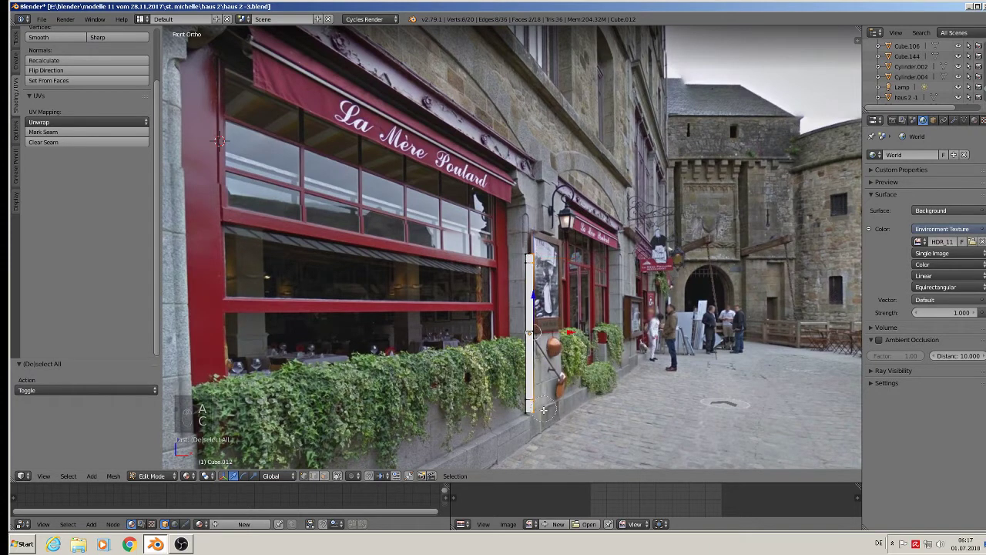
pyautogui.rightClick(554, 393)
pyautogui.press('e')
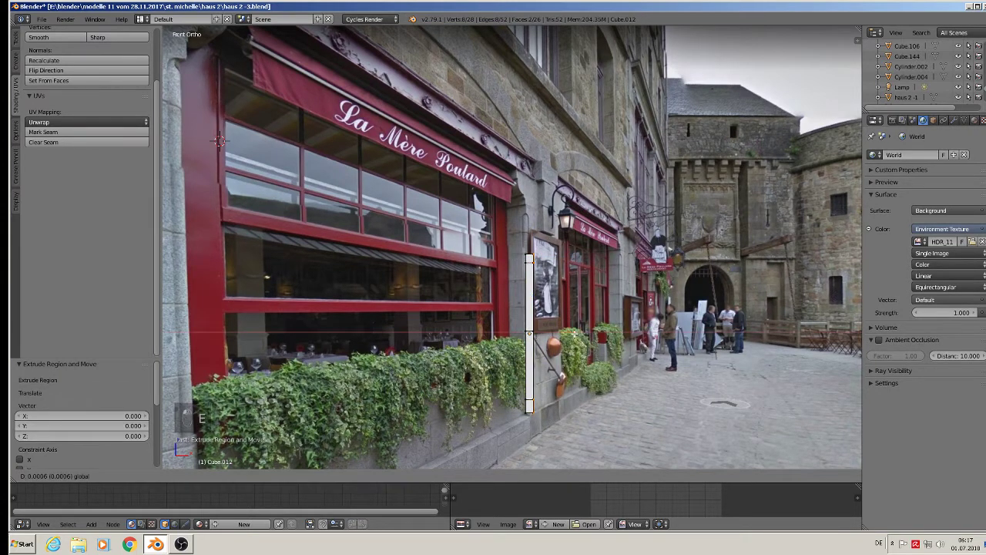
pyautogui.click(173, 353)
pyautogui.keyDown('shift'); pyautogui.moveTo(542, 299); pyautogui.dragTo(306, 304, button='middle'); pyautogui.keyUp('shift')
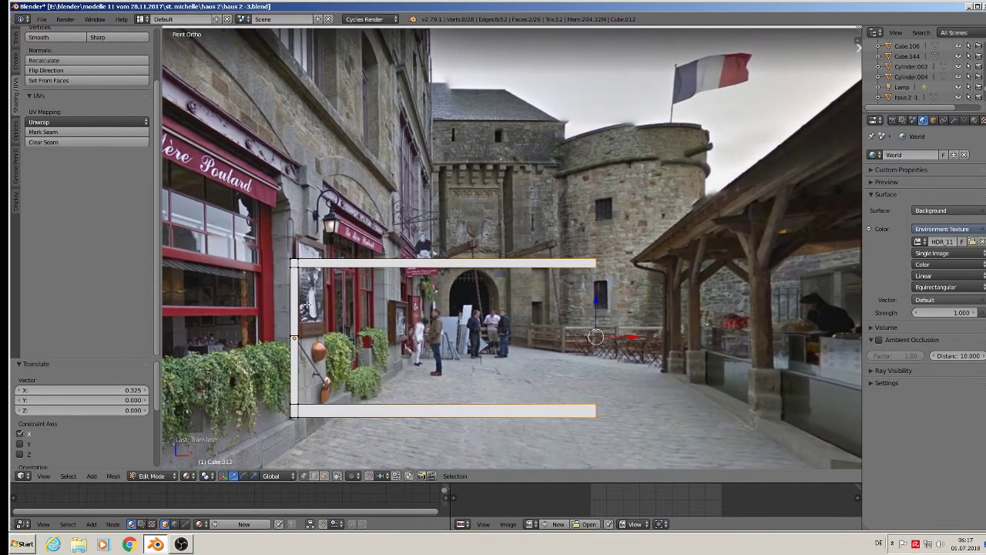
# Step: Add a vertical loop cut near the open right end of both the top and bottom rails of the frame
pyautogui.hotkey('ctrl', 'r')
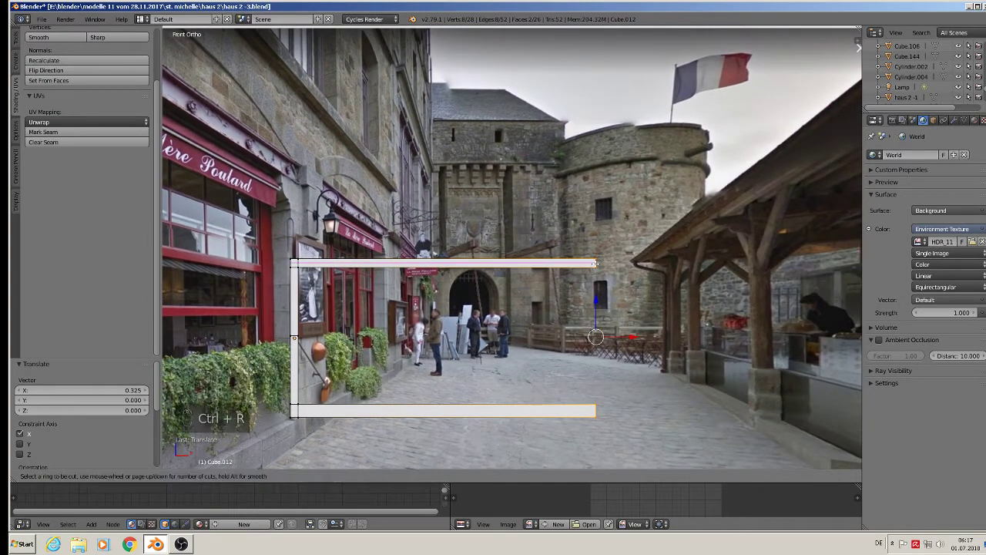
pyautogui.click(597, 263)
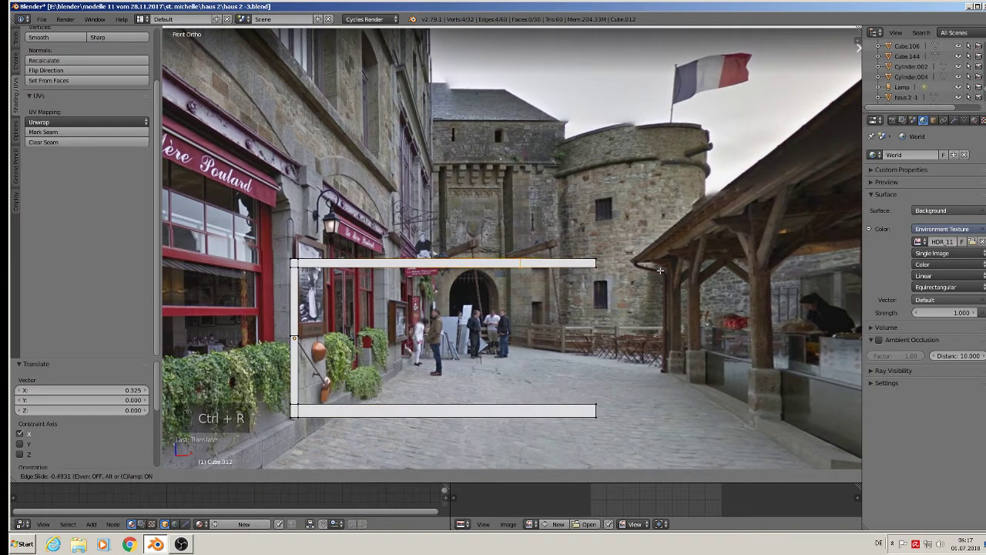
pyautogui.click(725, 280)
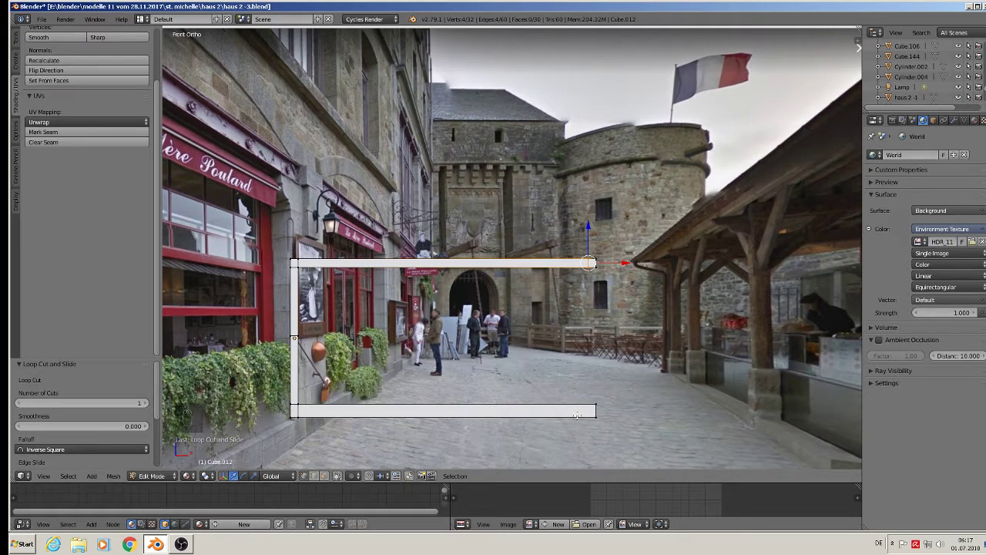
pyautogui.hotkey('ctrl', 'r')
pyautogui.click(577, 415)
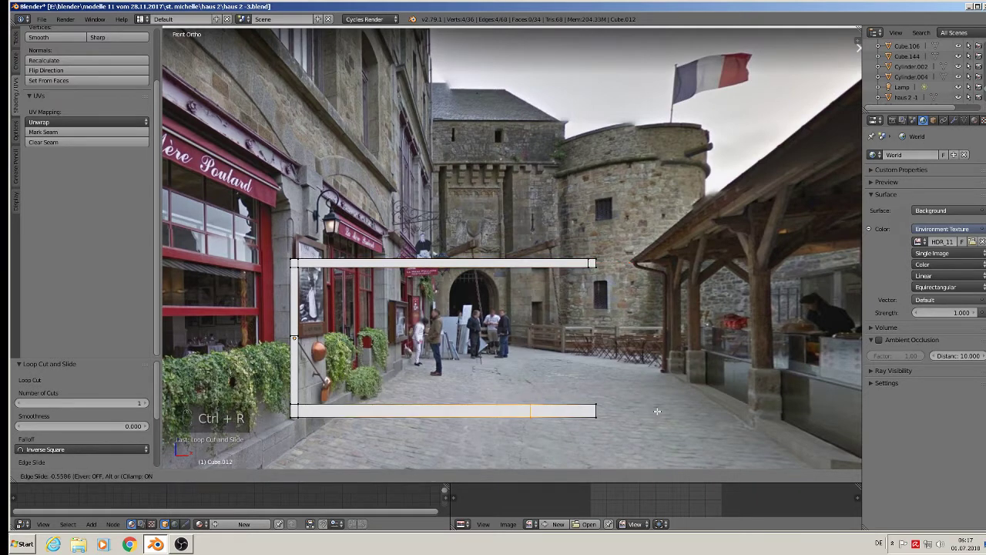
pyautogui.click(715, 418)
# Step: Close the frame's right side by bridging the facing inner faces at the right ends of the top and bottom rails
pyautogui.press('a')
pyautogui.press('c')
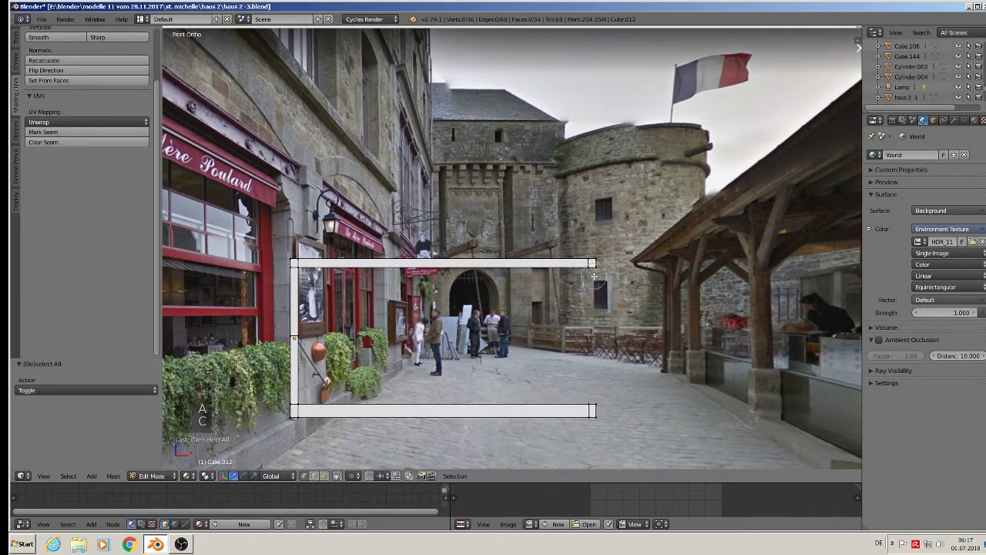
pyautogui.click(591, 272)
pyautogui.click(592, 410)
pyautogui.rightClick(592, 410)
pyautogui.press('space')
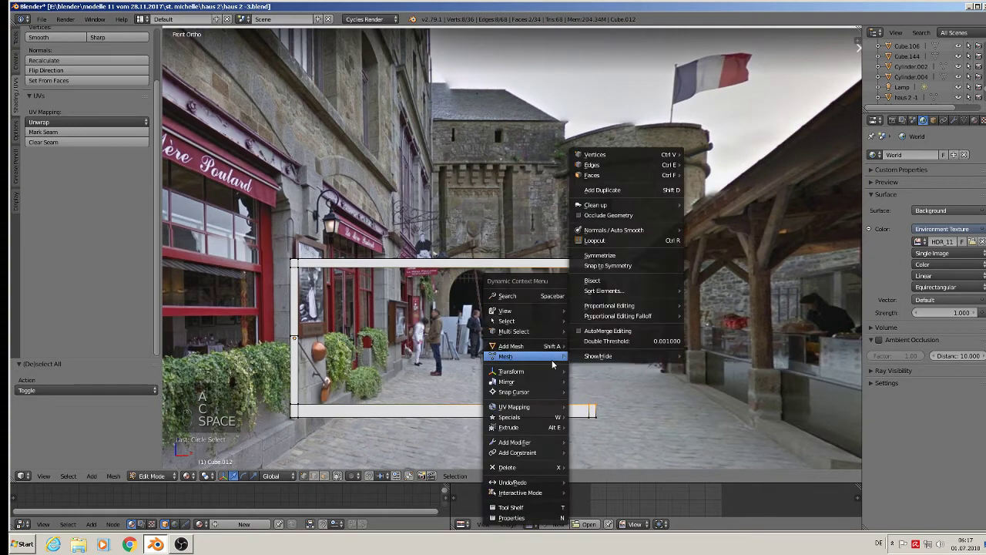
pyautogui.write('bridge')
pyautogui.press('Return')
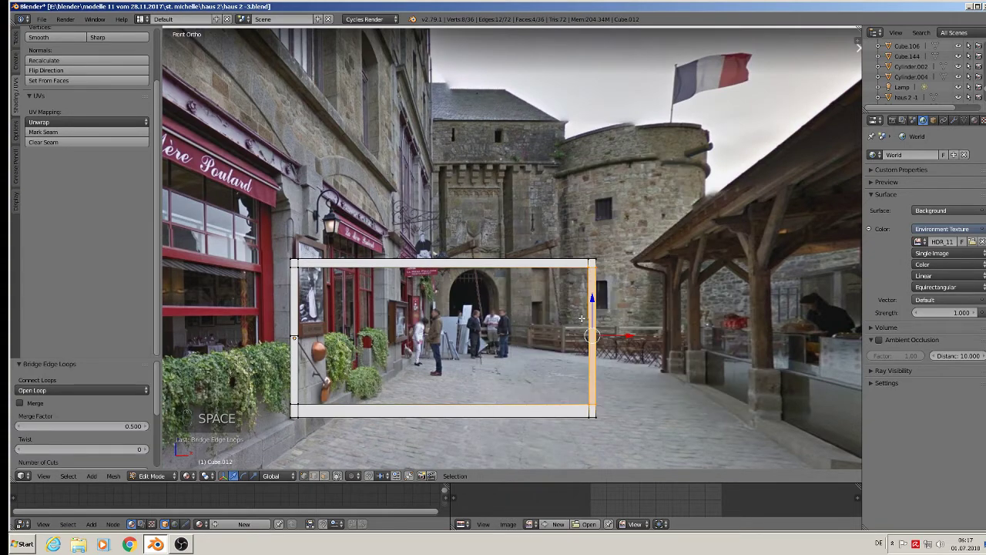
# Step: Add centred loop cuts to the left post's upper half, the whole right post, and the right post's upper half
pyautogui.scroll(-1, 414, 321)
pyautogui.scroll(-1, 414, 320)
pyautogui.keyDown('shift'); pyautogui.moveTo(346, 329); pyautogui.dragTo(522, 344, button='middle'); pyautogui.keyUp('shift')
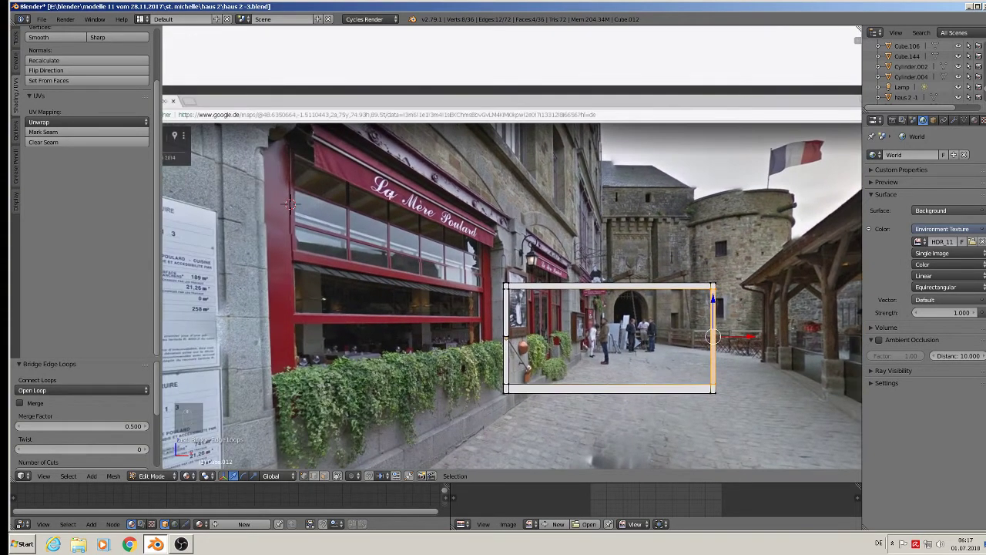
pyautogui.scroll(1, 284, 188)
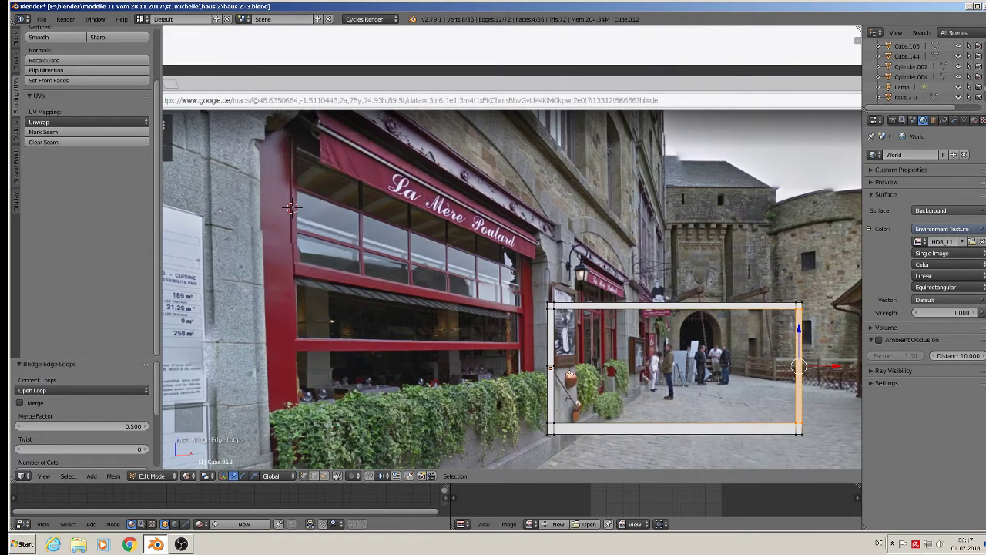
pyautogui.press('Tab')
pyautogui.press('Tab')
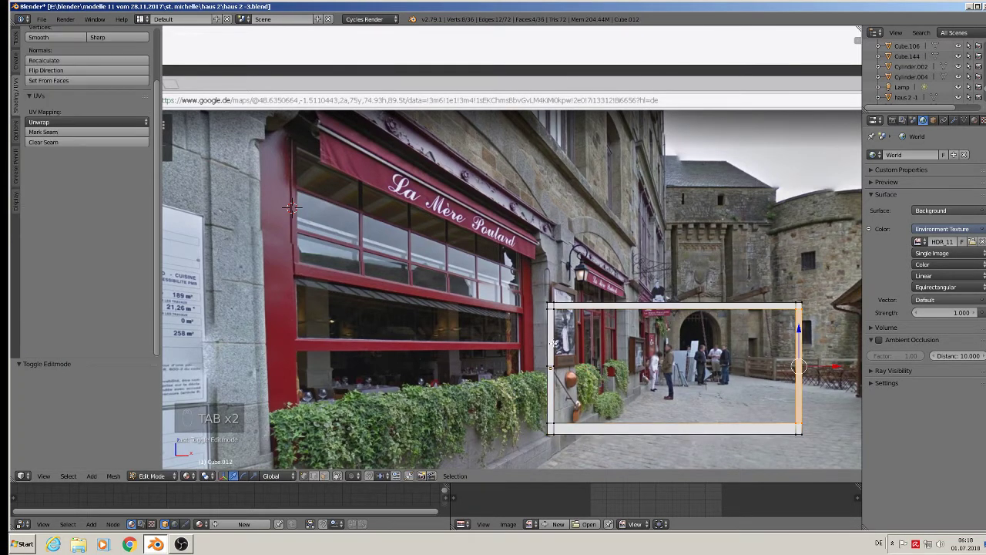
pyautogui.press('a')
pyautogui.press('a')
pyautogui.press('a')
pyautogui.hotkey('ctrl', 'r')
pyautogui.click(552, 340)
pyautogui.click(552, 340)
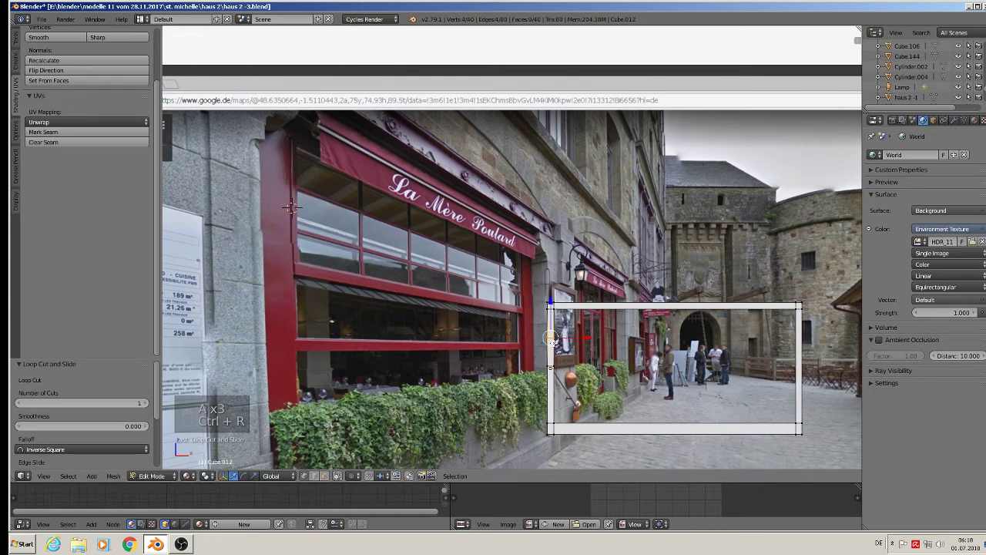
pyautogui.hotkey('ctrl', 'r')
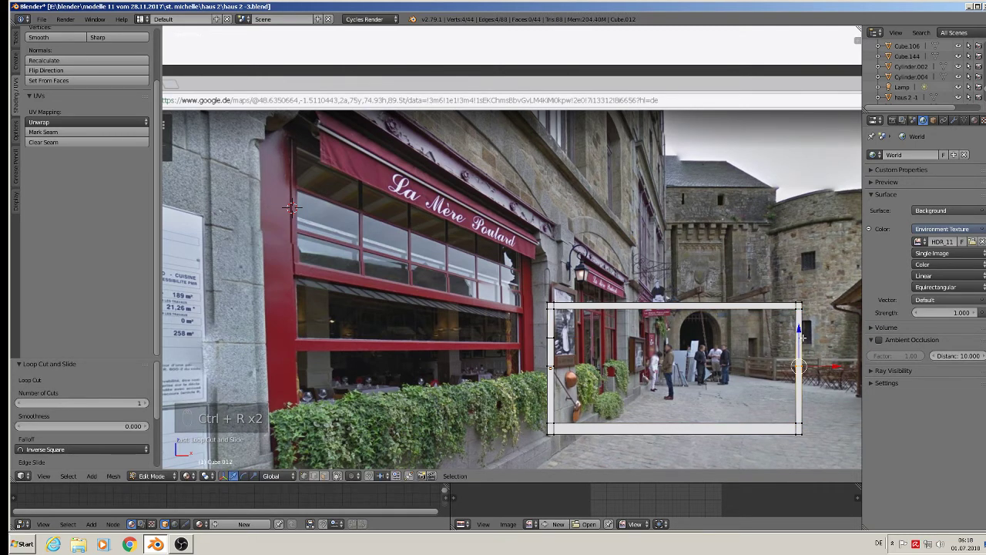
pyautogui.hotkey('ctrl', 'r')
pyautogui.click(800, 331)
pyautogui.click(801, 334)
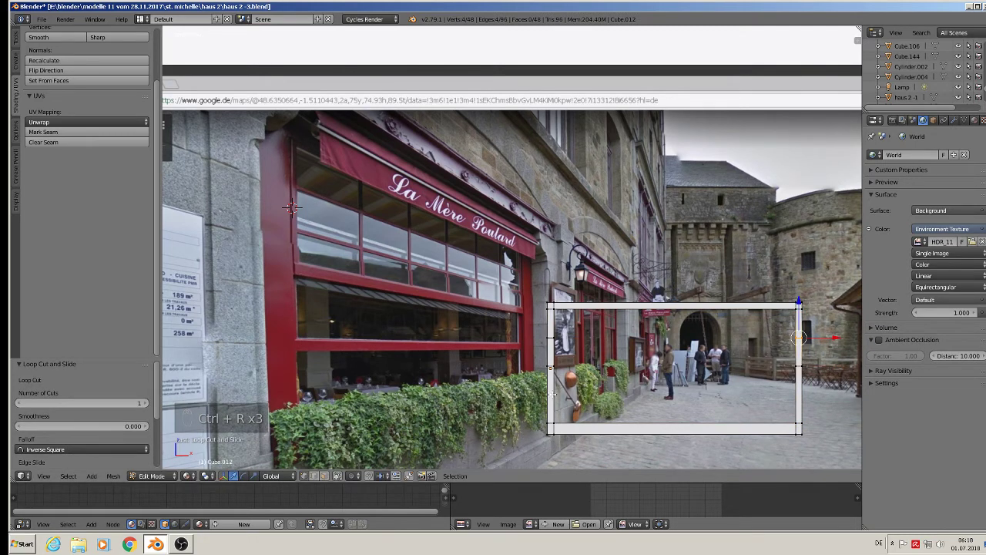
# Step: Add a centred loop cut to the lower half of both the left and right posts
pyautogui.hotkey('ctrl', 'r')
pyautogui.click(554, 399)
pyautogui.click(554, 400)
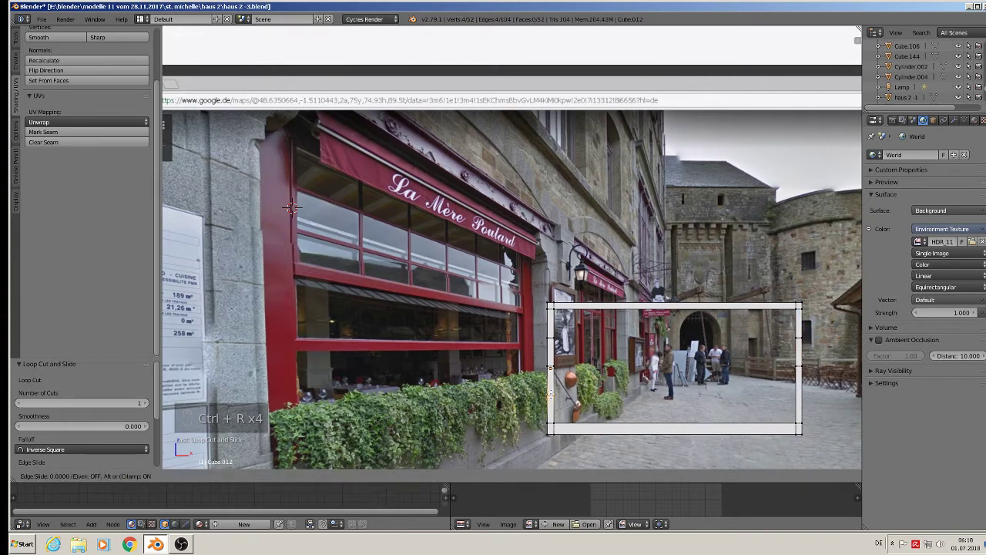
pyautogui.hotkey('ctrl', 'r')
pyautogui.click(800, 396)
pyautogui.click(801, 396)
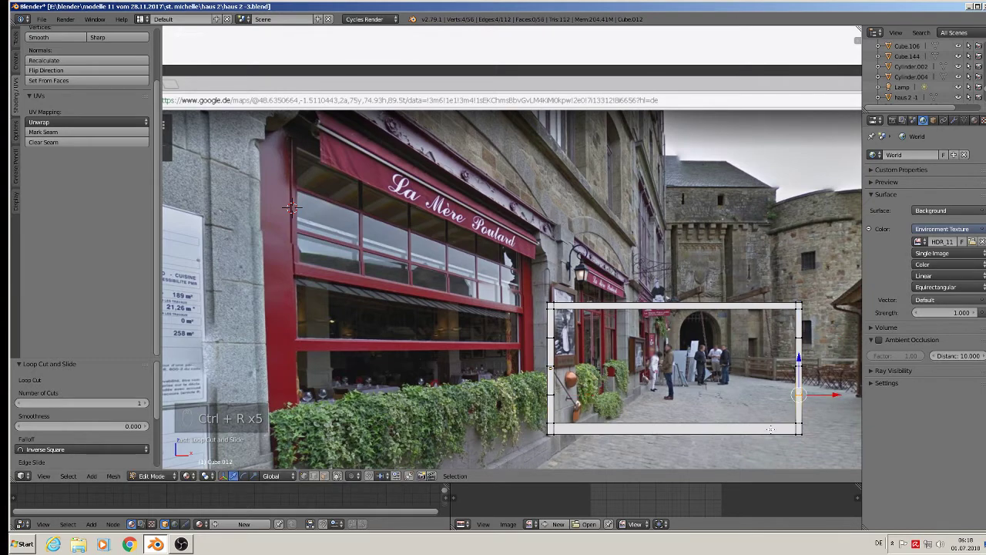
# Step: Add a loop cut just below the left post's lower and upper quarter cuts, marking two thin crossbar strips
pyautogui.scroll(1, 543, 393)
pyautogui.scroll(4, 542, 384)
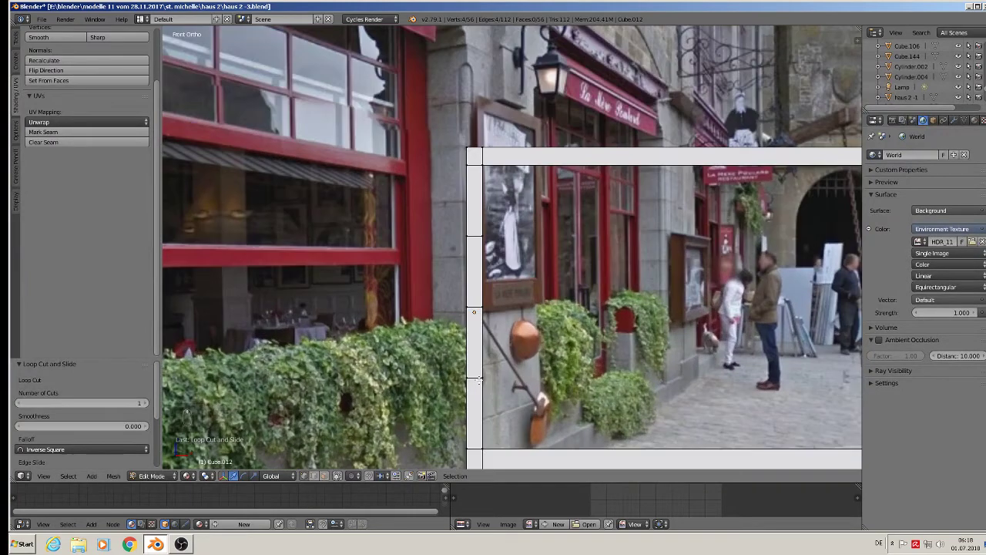
pyautogui.keyDown('shift'); pyautogui.moveTo(478, 379); pyautogui.dragTo(328, 322, button='middle'); pyautogui.keyUp('shift')
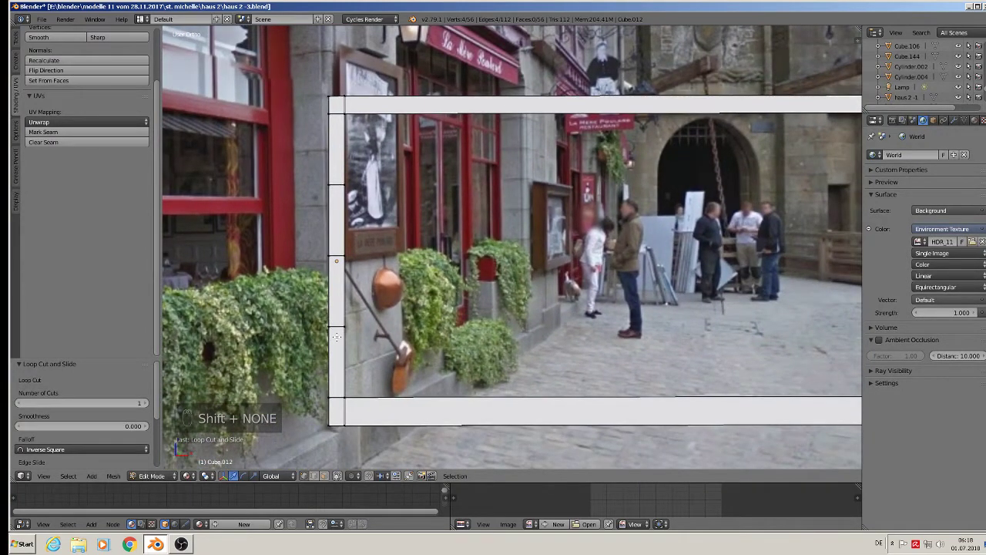
pyautogui.hotkey('ctrl', 'r')
pyautogui.click(337, 337)
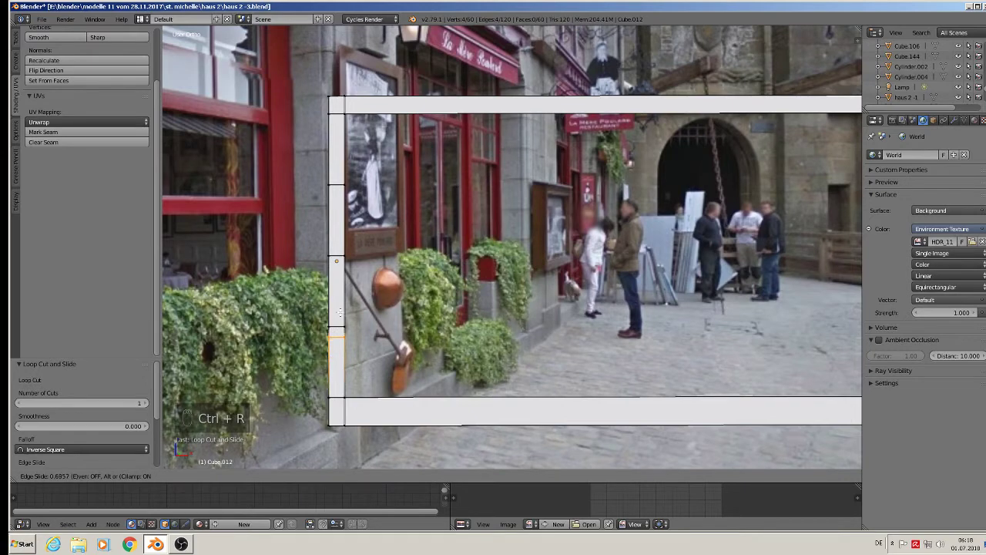
pyautogui.click(339, 312)
pyautogui.hotkey('ctrl', 'r')
pyautogui.click(336, 239)
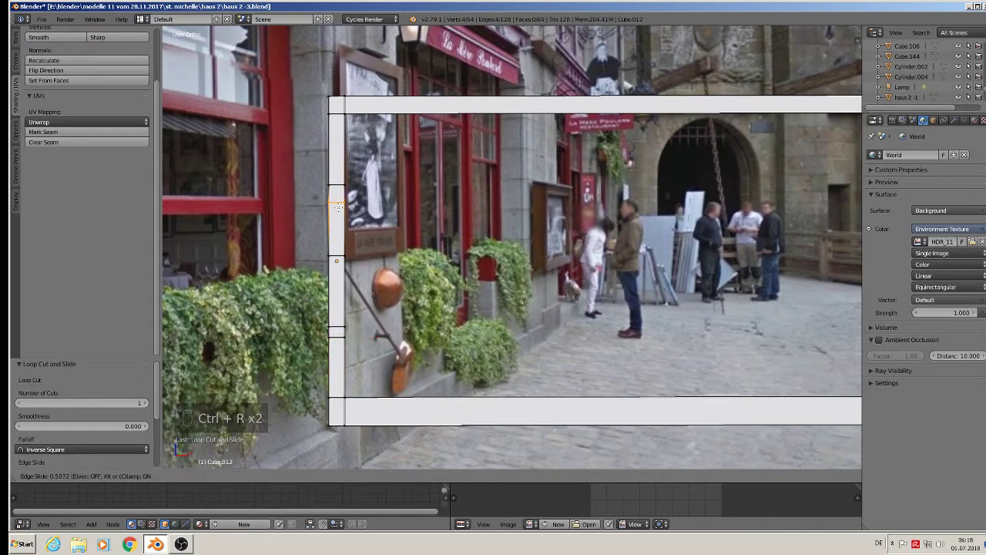
pyautogui.click(336, 203)
# Step: Add matching loop cuts just below the right post's upper and lower quarter cuts
pyautogui.moveTo(525, 314); pyautogui.dragTo(490, 264, button='middle')
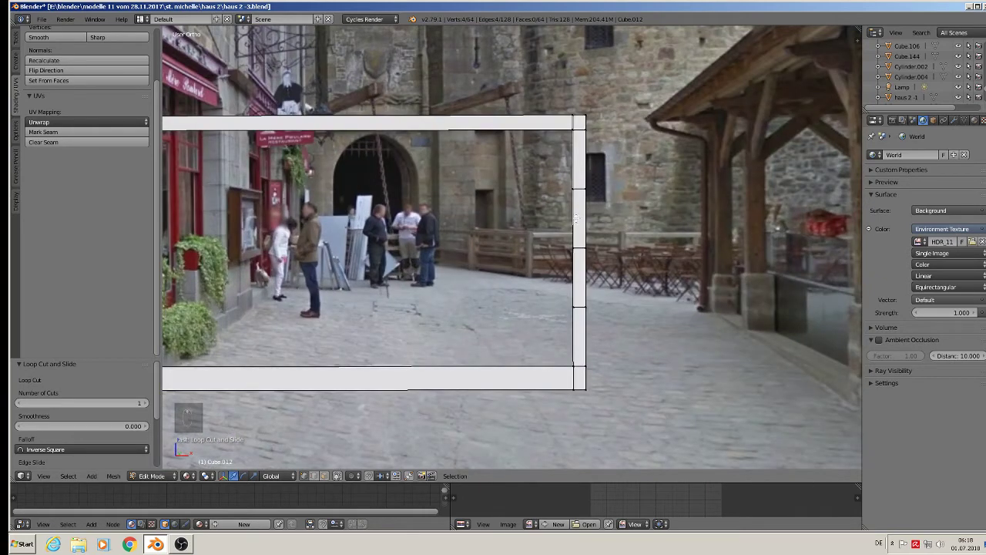
pyautogui.hotkey('ctrl', 'r')
pyautogui.click(578, 219)
pyautogui.click(587, 203)
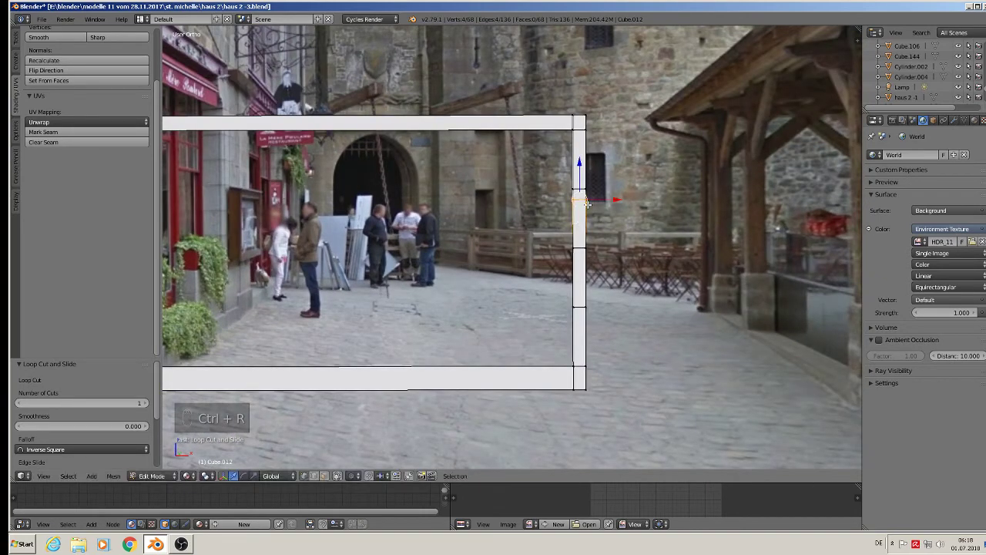
pyautogui.hotkey('ctrl', 'r')
pyautogui.click(588, 324)
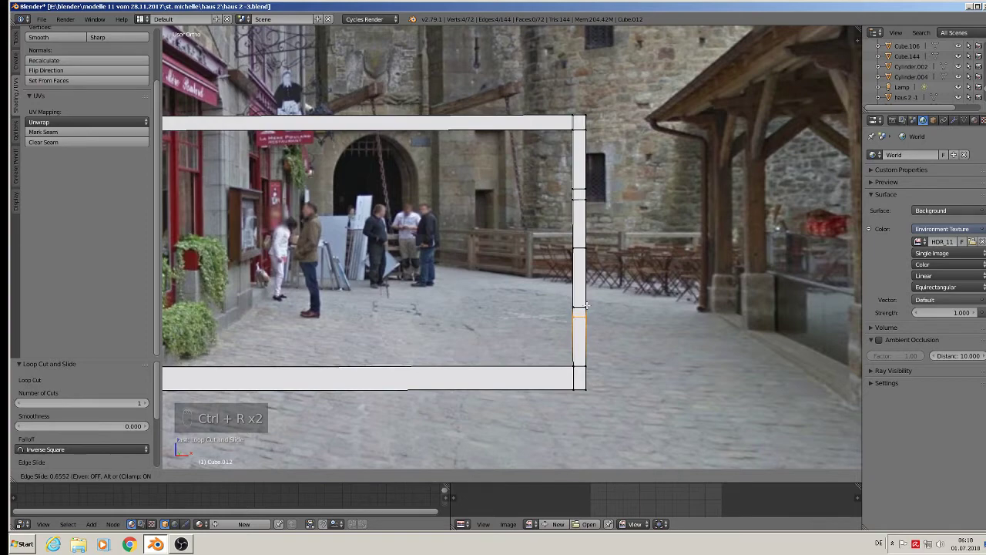
pyautogui.click(587, 305)
# Step: Create the upper crossbar by bridging the thin inner faces at the upper quarter of both posts
pyautogui.scroll(-3, 583, 327)
pyautogui.keyDown('shift'); pyautogui.moveTo(582, 330); pyautogui.dragTo(632, 339, button='middle'); pyautogui.keyUp('shift')
pyautogui.press('a')
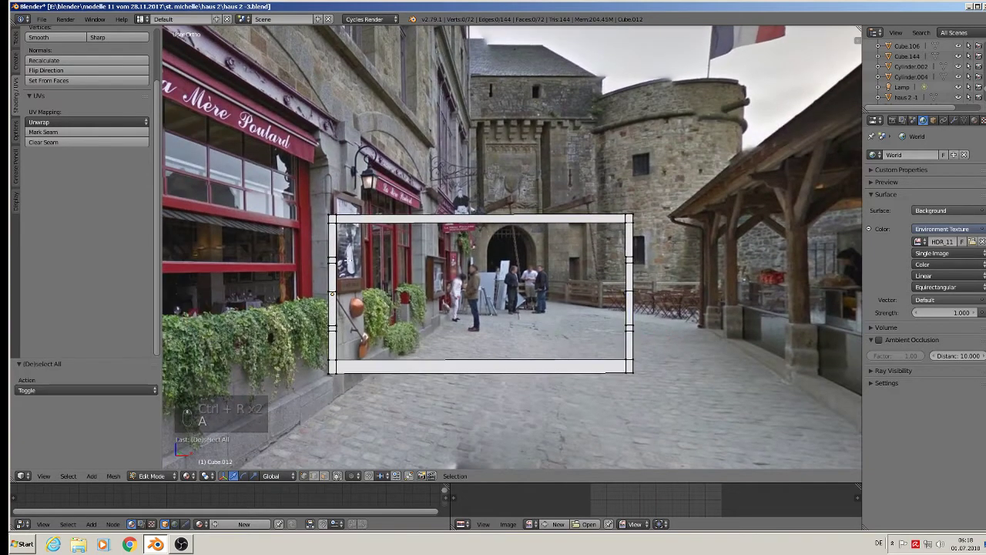
pyautogui.press('c')
pyautogui.click(617, 257)
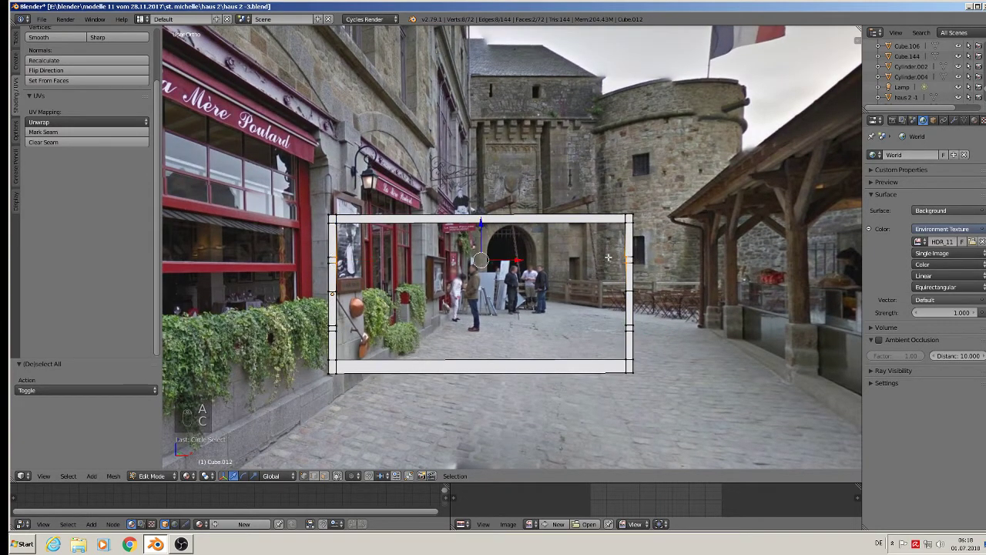
pyautogui.press('space')
pyautogui.click(600, 258)
pyautogui.click(632, 272)
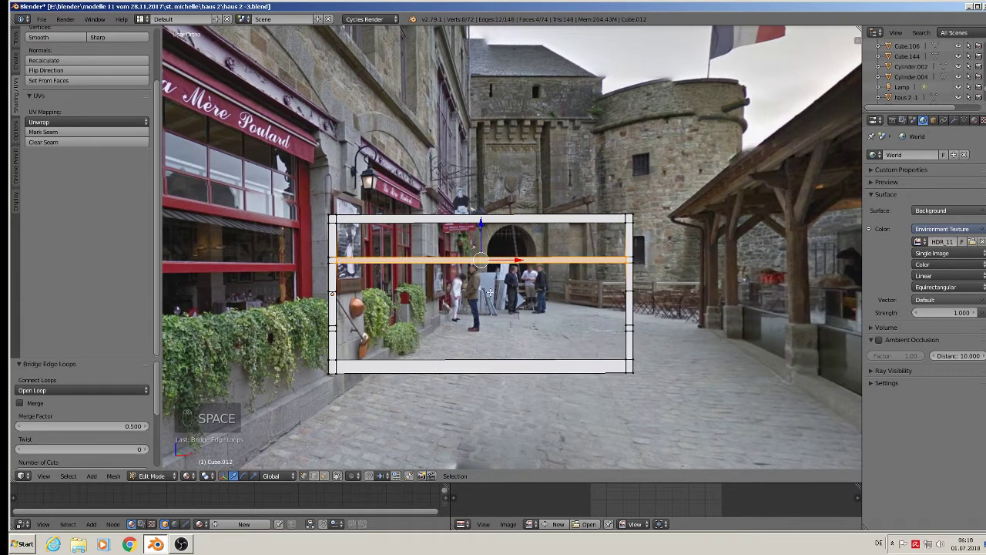
# Step: Create the lower crossbar by bridging the thin inner faces of both posts, and return to Object Mode
pyautogui.press('a')
pyautogui.press('a')
pyautogui.press('c')
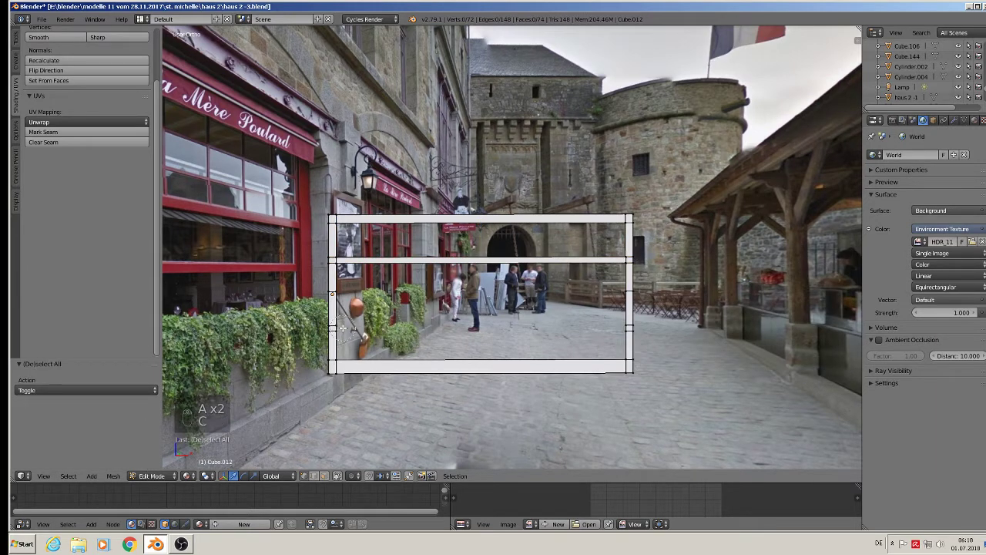
pyautogui.click(337, 329)
pyautogui.click(620, 325)
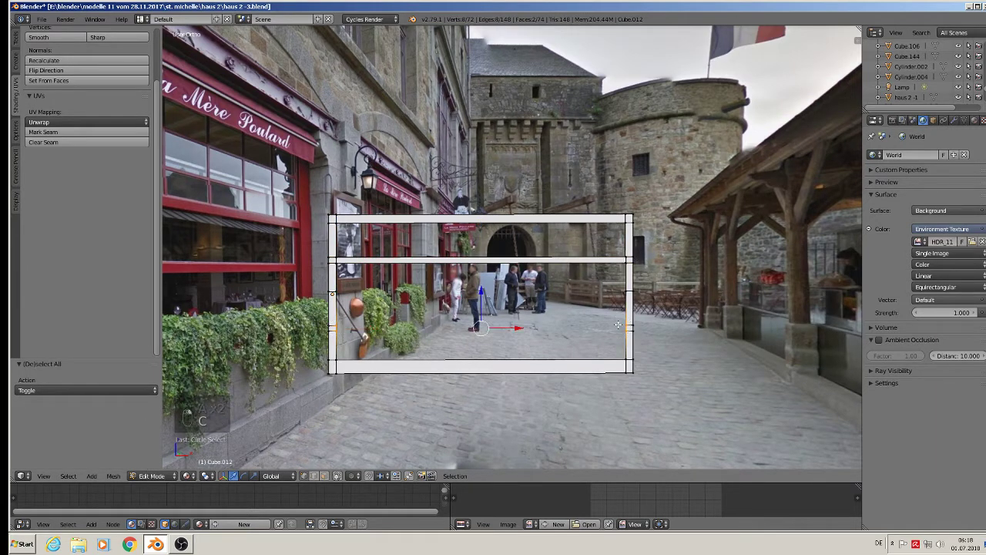
pyautogui.press('Escape')
pyautogui.press('space')
pyautogui.moveTo(615, 324)
pyautogui.click(594, 296)
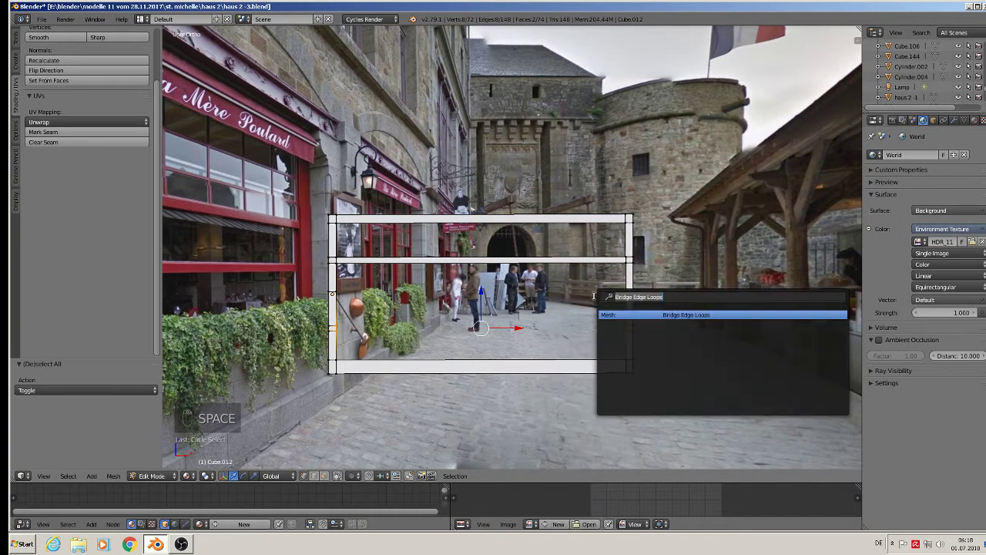
pyautogui.click(669, 315)
pyautogui.press('Tab')
pyautogui.scroll(-3, 558, 356)
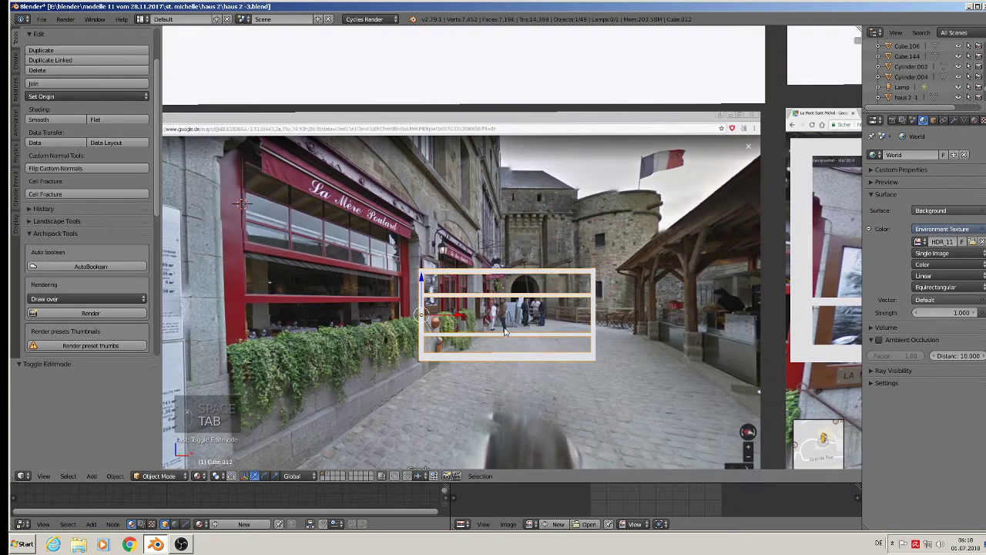
pyautogui.scroll(2, 544, 349)
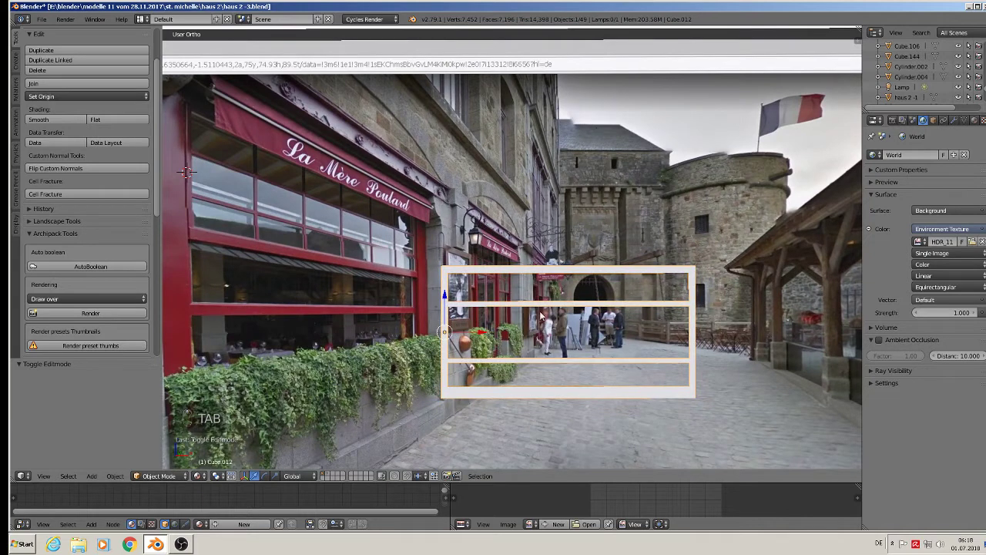
# Step: In Edit Mode, move the whole upper crossbar slightly down along the Z axis and clear the selection
pyautogui.press('Tab')
pyautogui.press('a')
pyautogui.press('a')
pyautogui.press('a')
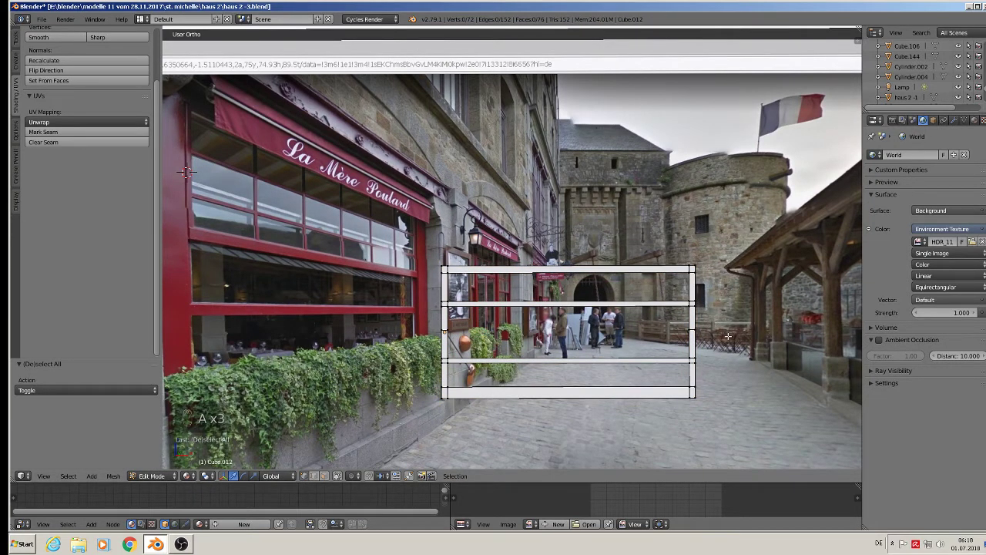
pyautogui.press('b')
pyautogui.moveTo(727, 324); pyautogui.dragTo(430, 289)
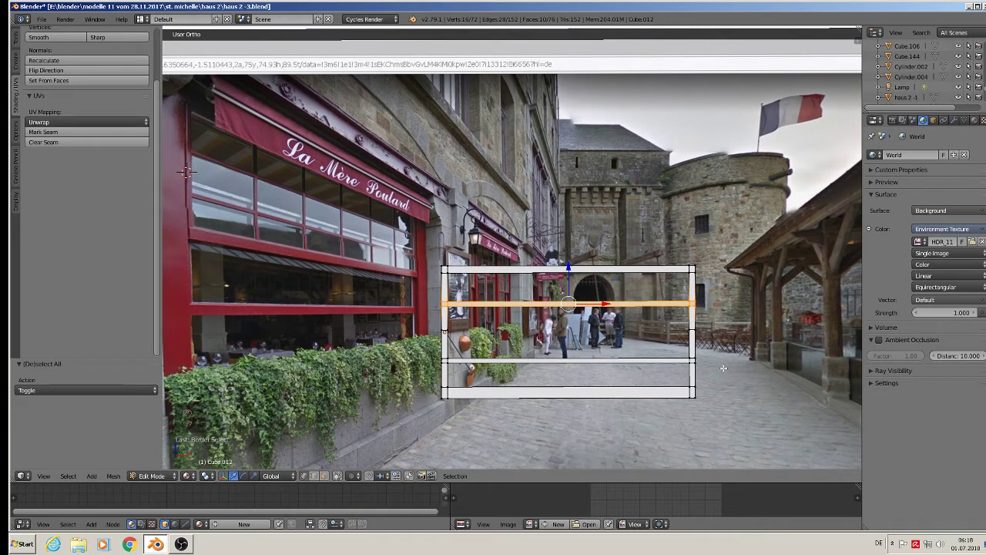
pyautogui.press('b')
pyautogui.moveTo(729, 370); pyautogui.dragTo(418, 296)
pyautogui.press('g')
pyautogui.press('z')
pyautogui.click(568, 272)
pyautogui.press('a')
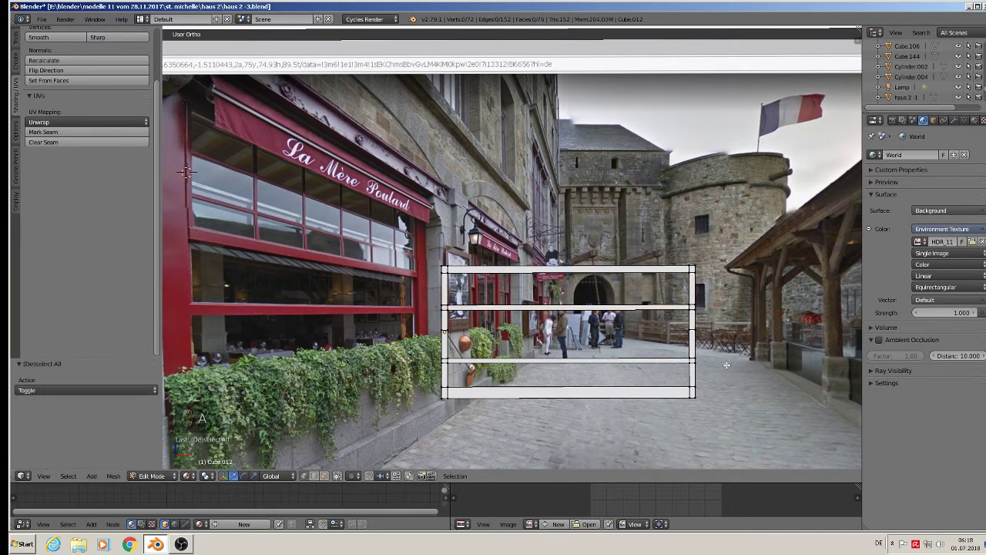
# Step: Move the whole lower crossbar slightly up along the Z axis and return to Object Mode
pyautogui.press('b')
pyautogui.moveTo(720, 338); pyautogui.dragTo(419, 370)
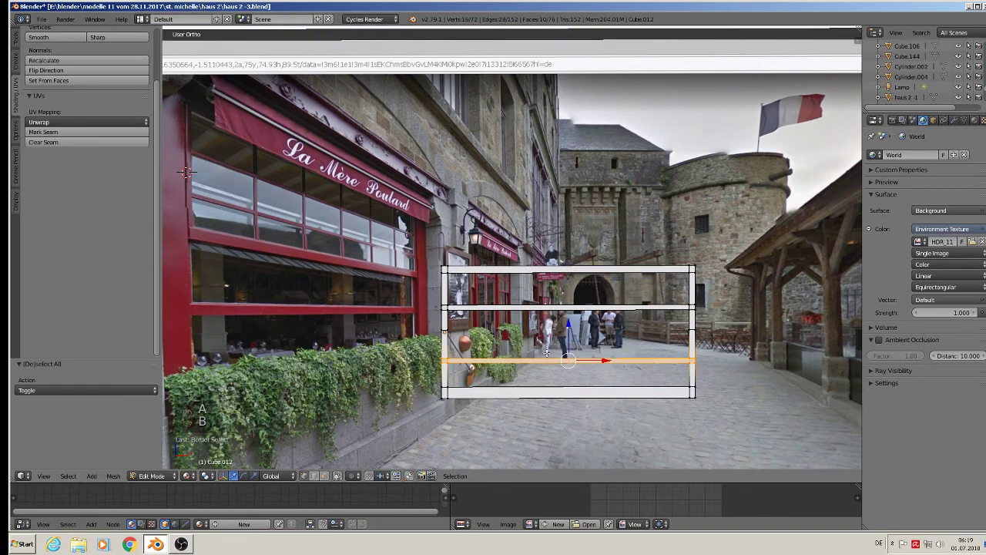
pyautogui.press('g')
pyautogui.press('z')
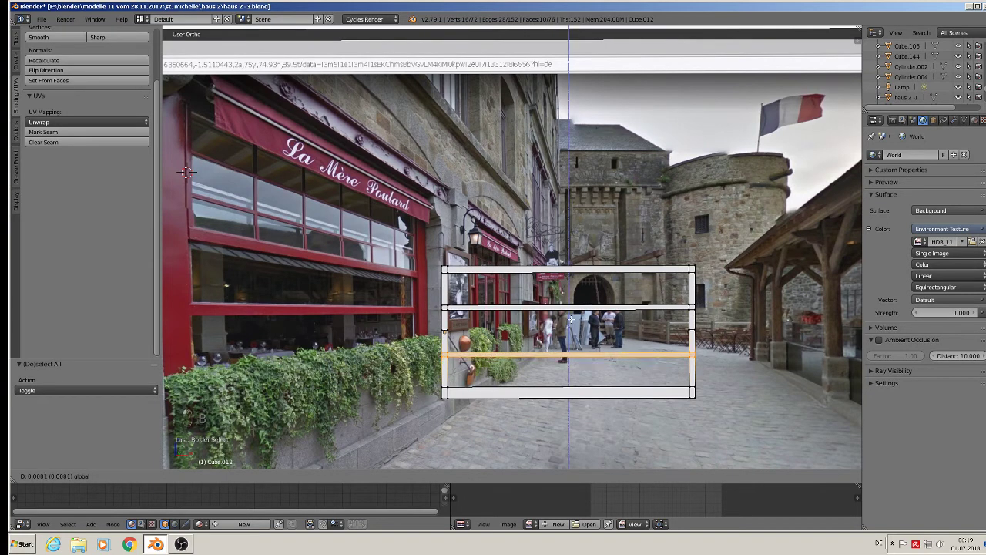
pyautogui.click(597, 341)
pyautogui.press('Tab')
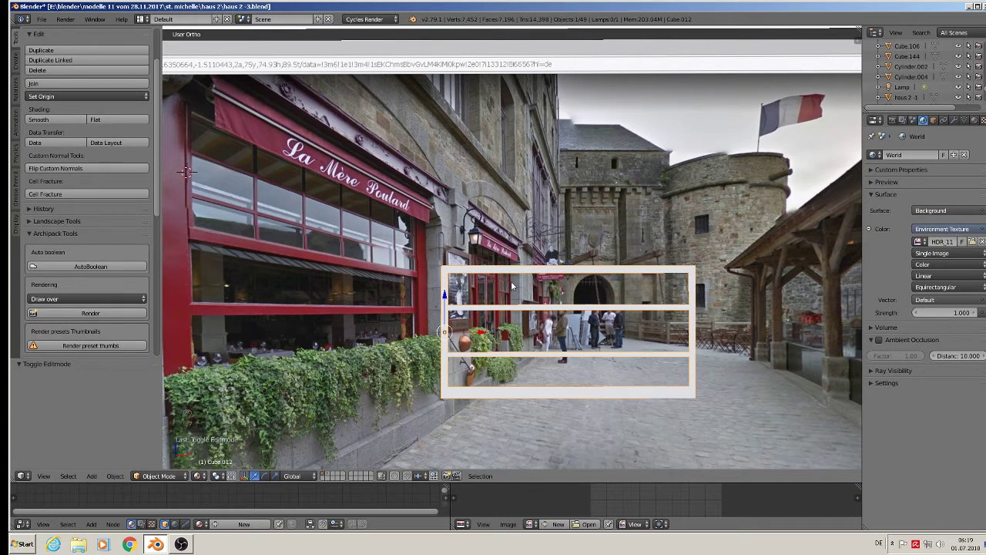
# Step: In Edit Mode, divide the frame's top rail with five evenly spaced, unshifted loop cuts
pyautogui.press('Tab')
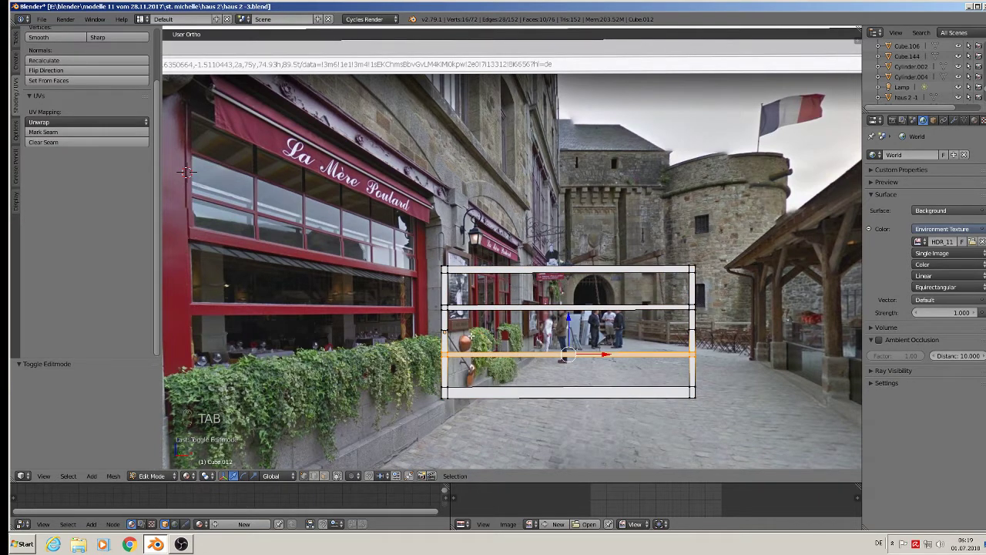
pyautogui.scroll(2, 561, 283)
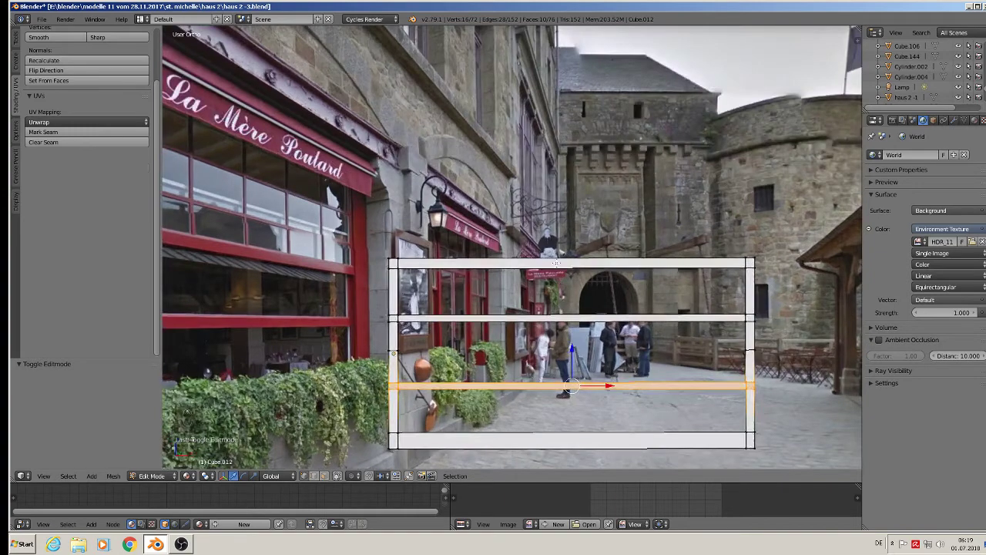
pyautogui.press('Tab')
pyautogui.press('Tab')
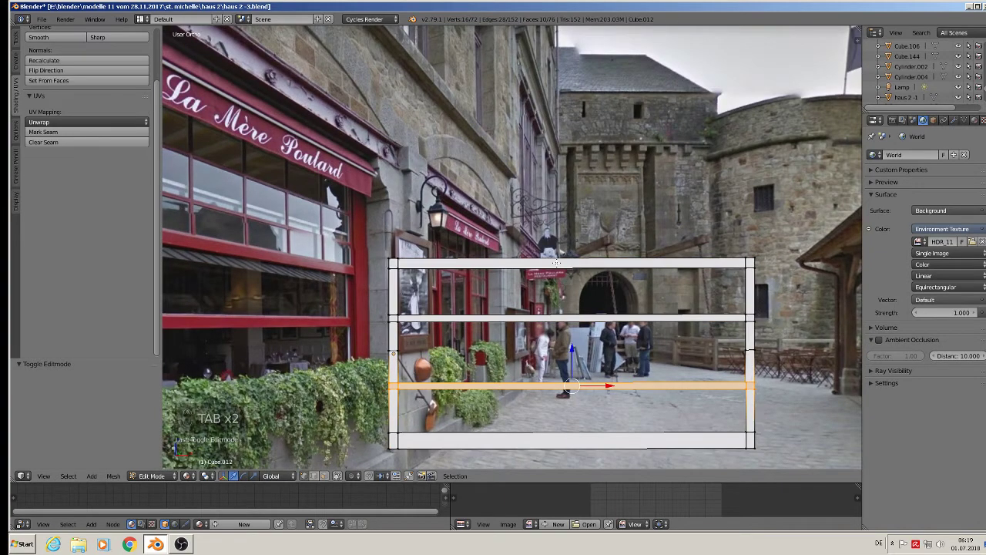
pyautogui.hotkey('ctrl', 'r')
pyautogui.scroll(1, 557, 263)
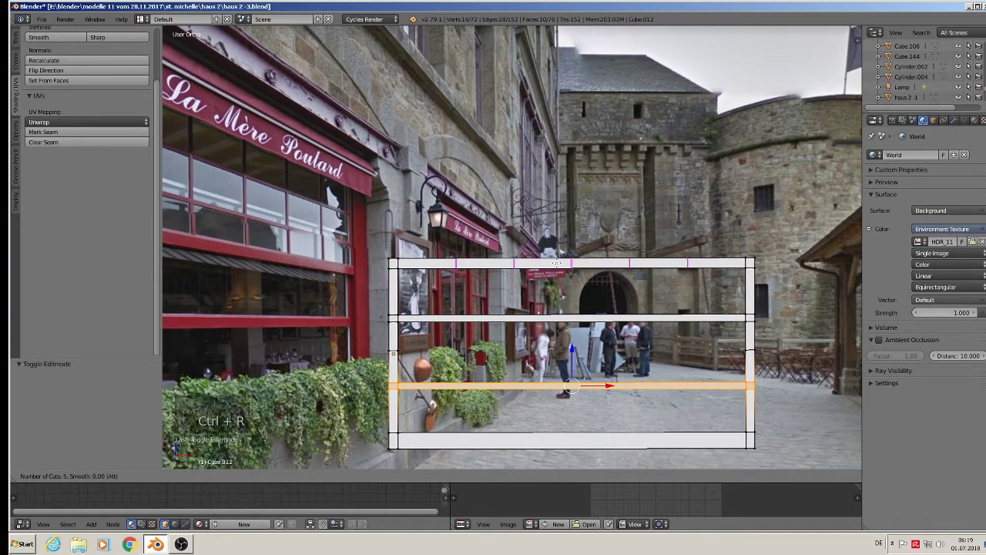
pyautogui.click(557, 263)
pyautogui.rightClick(557, 262)
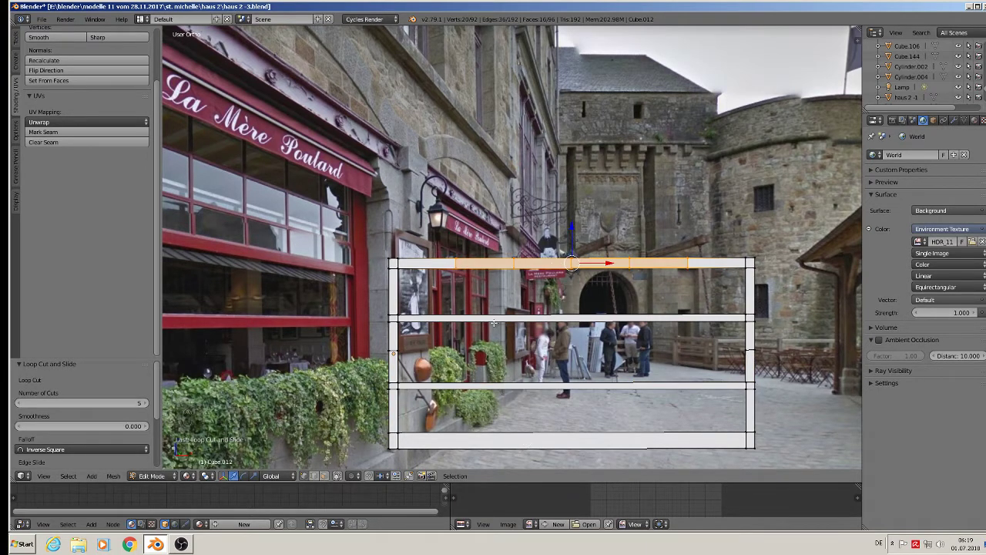
# Step: Add one loop cut just left of each of the first two cuts in the top rail, forming narrow strips
pyautogui.keyDown('shift'); pyautogui.moveTo(494, 322); pyautogui.dragTo(620, 332, button='middle'); pyautogui.keyUp('shift')
pyautogui.scroll(2, 601, 314)
pyautogui.scroll(1, 441, 251)
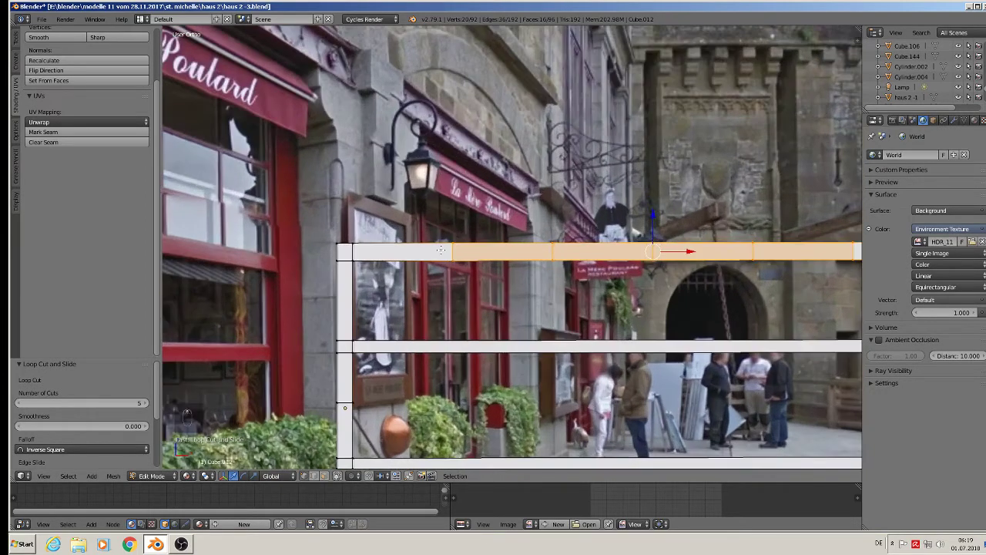
pyautogui.hotkey('ctrl', 'r')
pyautogui.click(433, 248)
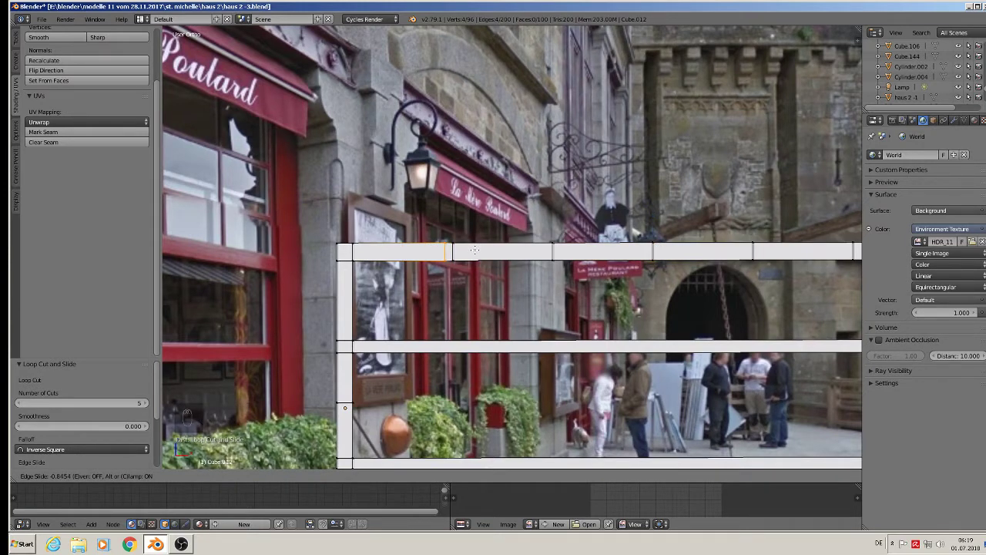
pyautogui.click(473, 251)
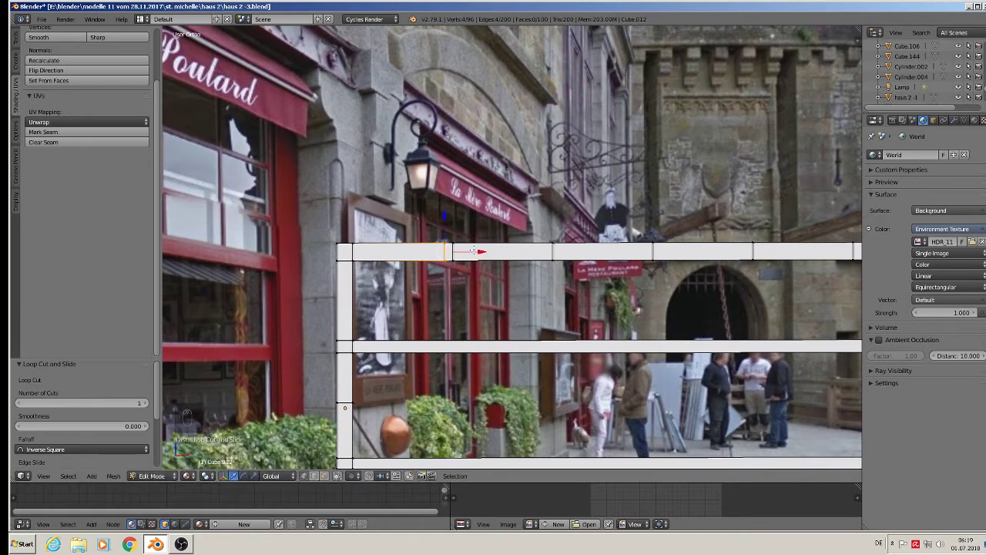
pyautogui.hotkey('ctrl', 'r')
pyautogui.click(521, 243)
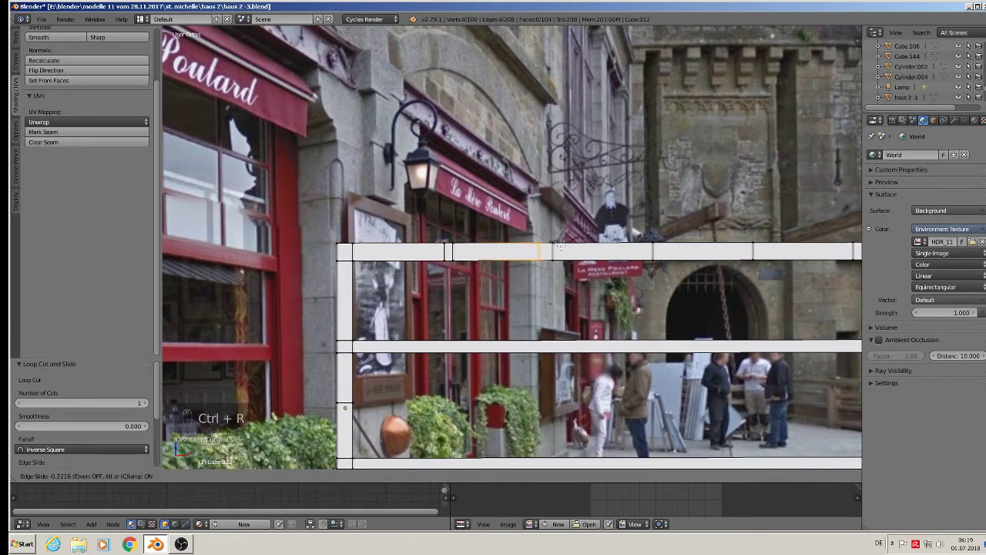
pyautogui.click(567, 246)
# Step: Add a loop cut just left of each of the remaining three top-rail cuts to form matching narrow strips
pyautogui.keyDown('shift'); pyautogui.moveTo(662, 262); pyautogui.dragTo(515, 236, button='middle'); pyautogui.keyUp('shift')
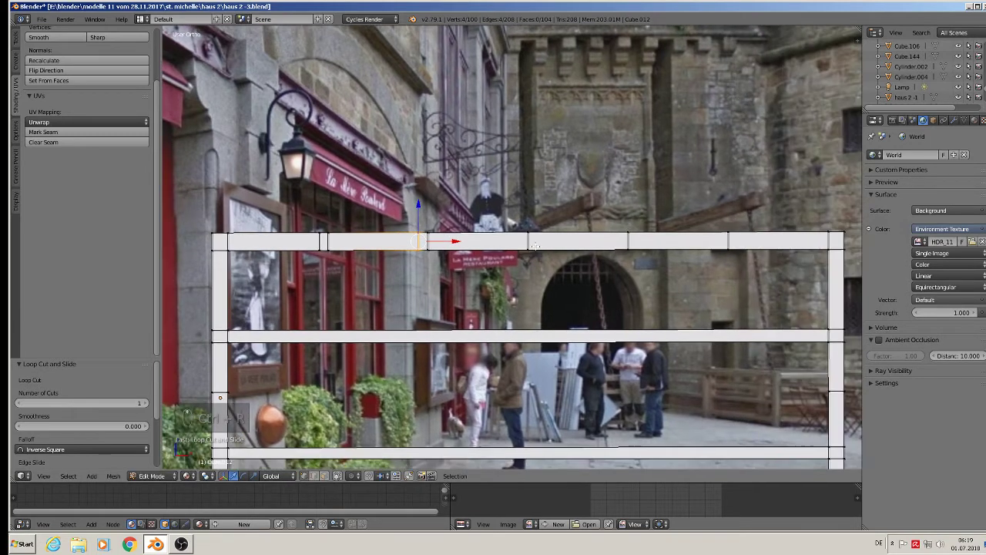
pyautogui.hotkey('ctrl', 'r')
pyautogui.click(514, 239)
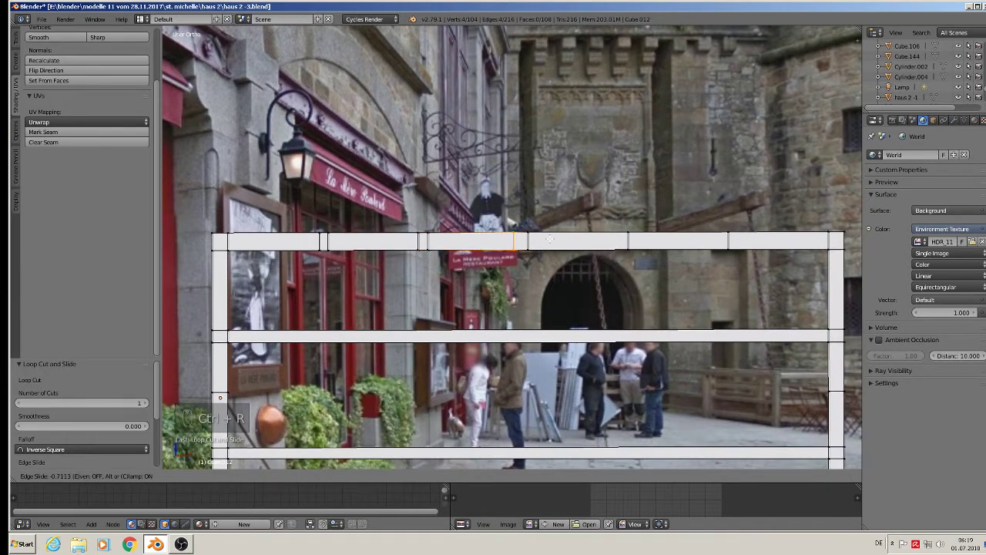
pyautogui.click(554, 238)
pyautogui.hotkey('ctrl', 'r')
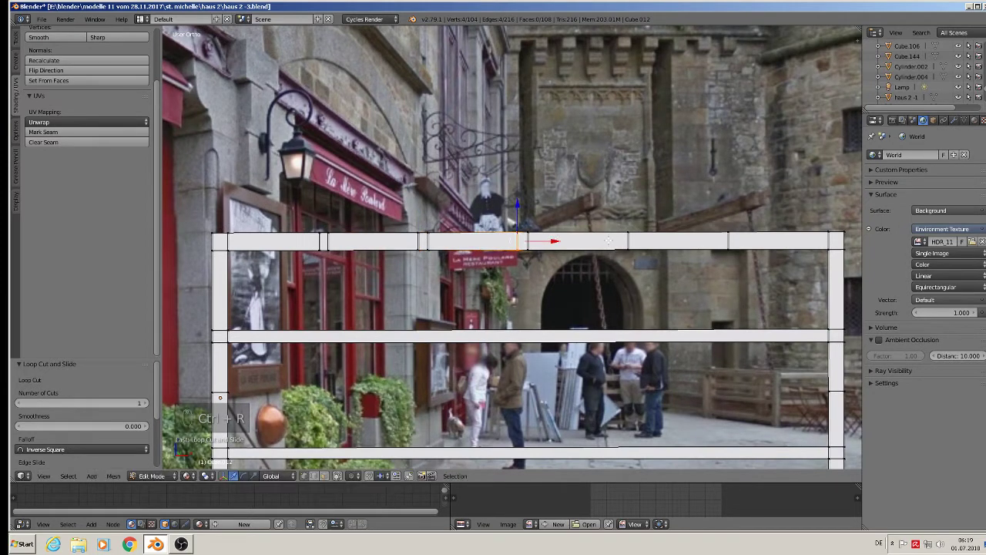
pyautogui.click(562, 239)
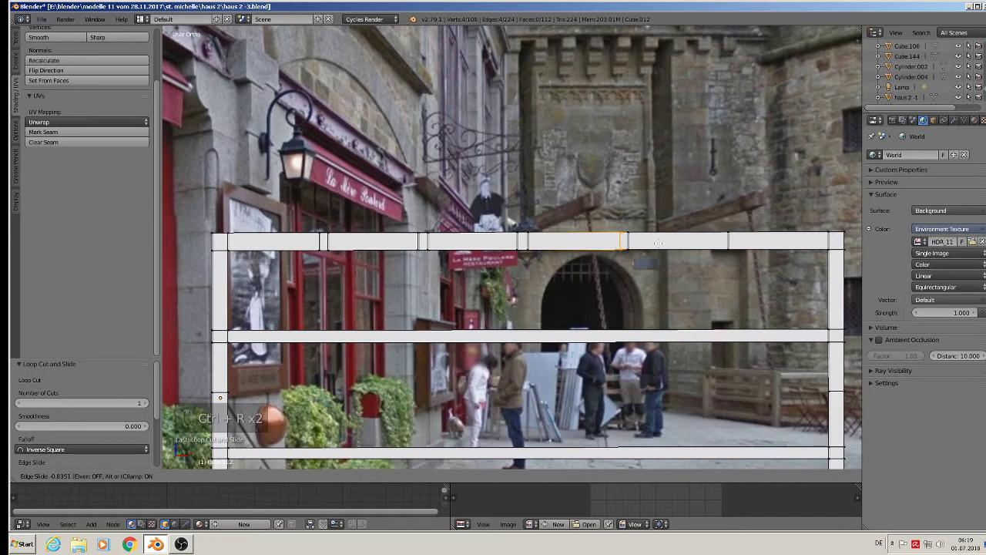
pyautogui.click(654, 244)
pyautogui.keyDown('shift'); pyautogui.moveTo(654, 245); pyautogui.dragTo(561, 231, button='middle'); pyautogui.keyUp('shift')
pyautogui.hotkey('ctrl', 'r')
pyautogui.click(574, 236)
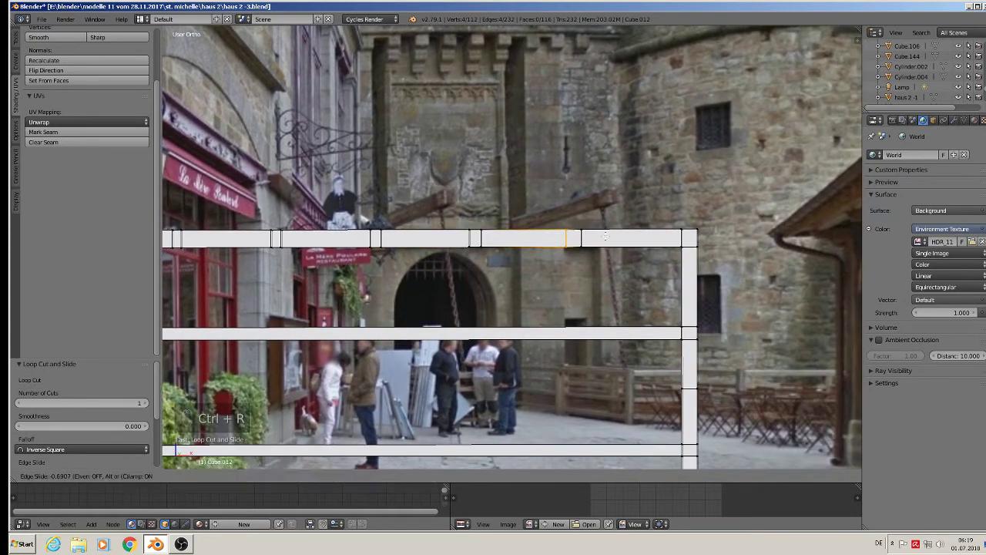
pyautogui.click(609, 236)
# Step: Try to extrude the undersides of the five narrow top-rail strips 0.020 downward along the Z axis
pyautogui.scroll(-3, 556, 291)
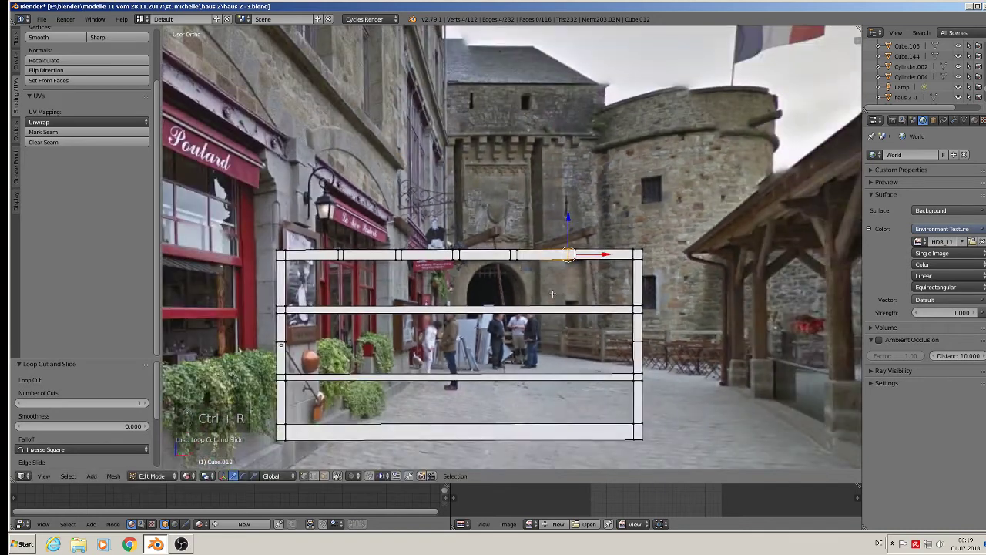
pyautogui.keyDown('shift'); pyautogui.moveTo(497, 279); pyautogui.dragTo(566, 279, button='middle'); pyautogui.keyUp('shift')
pyautogui.press('a')
pyautogui.press('c')
pyautogui.moveTo(408, 269); pyautogui.dragTo(644, 268)
pyautogui.rightClick(644, 267)
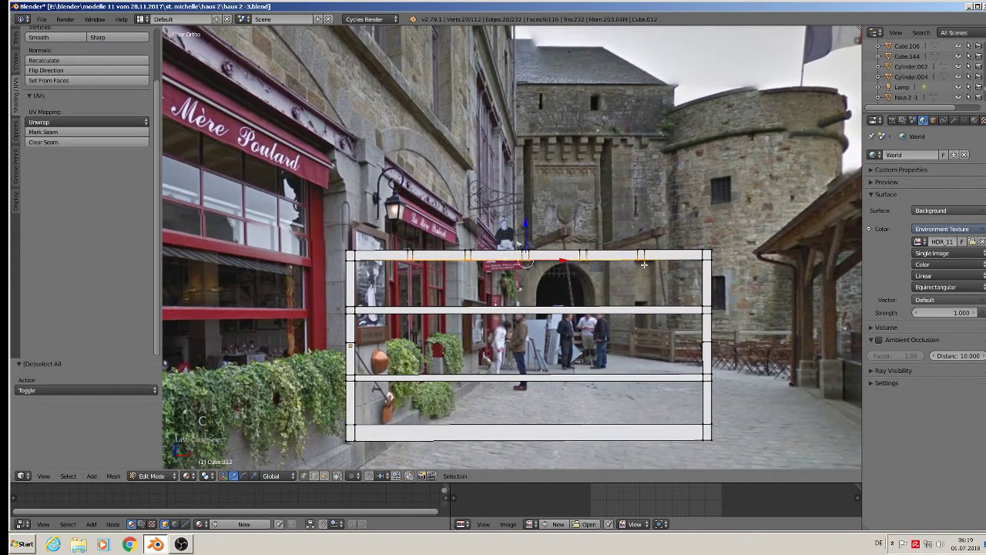
pyautogui.press('e')
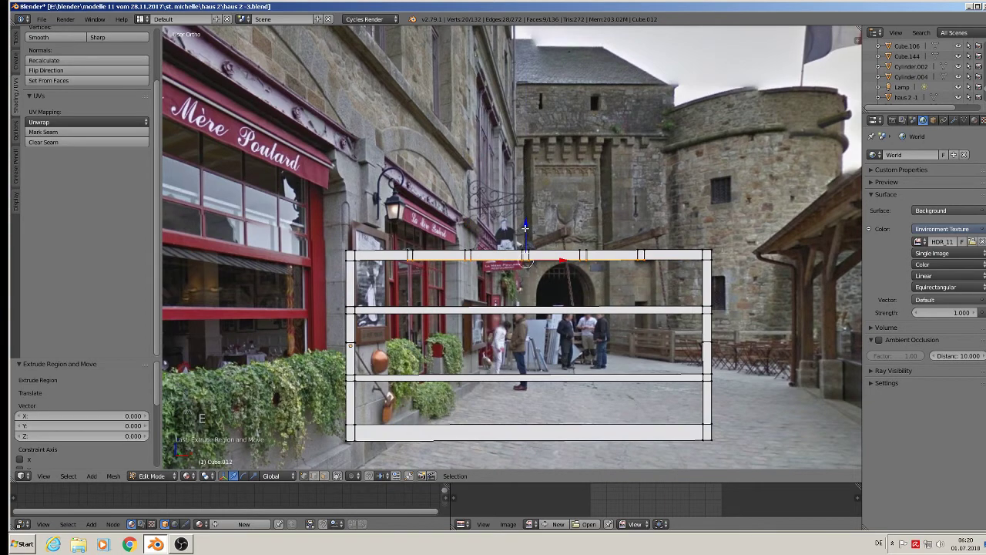
pyautogui.click(524, 251)
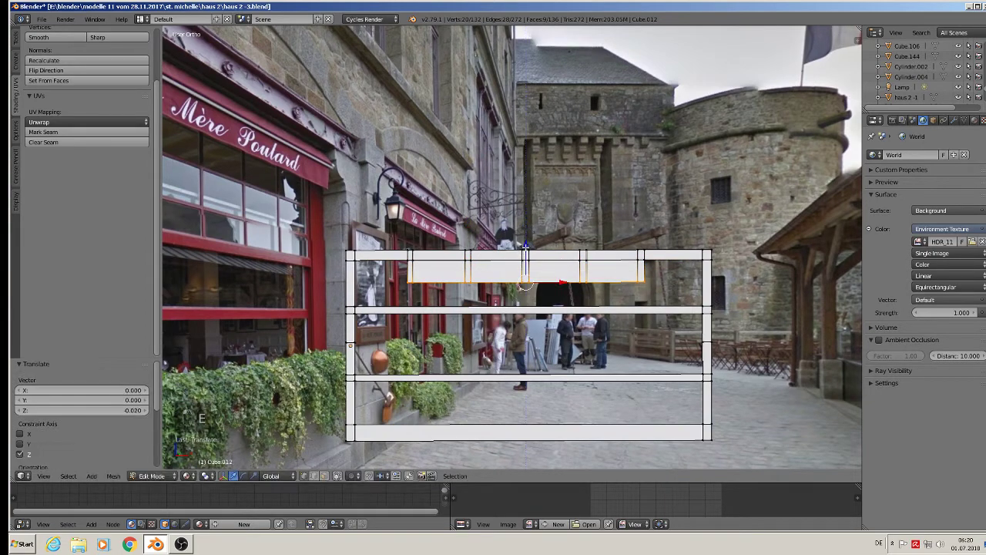
# Step: Undo the downward extrusion of the top rail's underside and clear the selection
pyautogui.hotkey('ctrl', 'z')
pyautogui.hotkey('ctrl', 'z')
pyautogui.hotkey('ctrl', 'z')
pyautogui.scroll(2, 524, 248)
pyautogui.press('a')
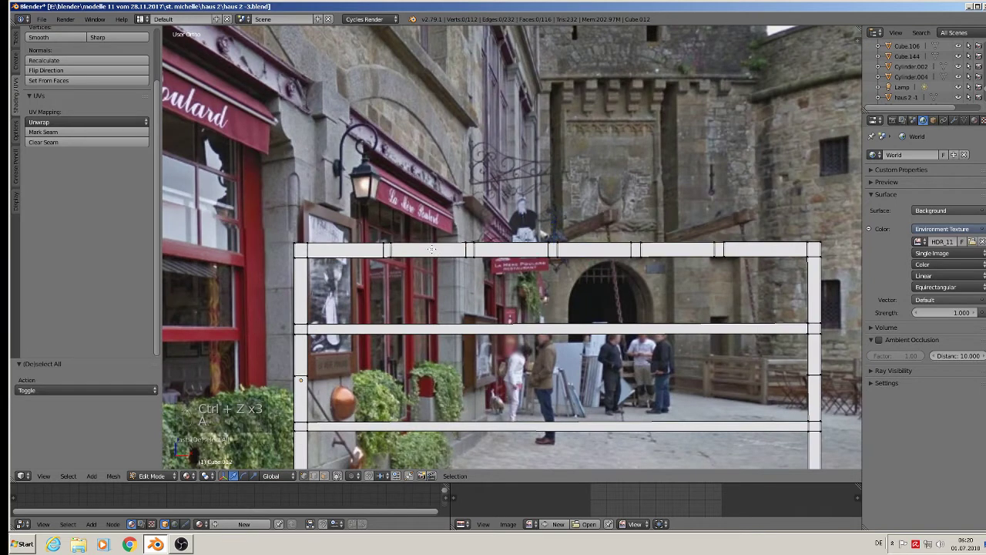
# Step: Add a centred loop cut to each of the four top-rail segments between the narrow strips, and clear the selection
pyautogui.hotkey('ctrl', 'r')
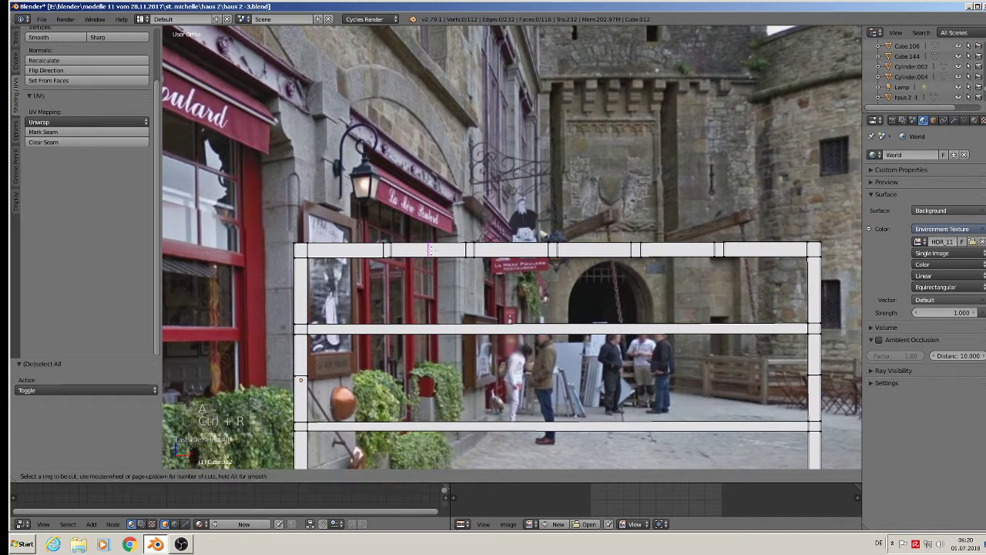
pyautogui.click(432, 250)
pyautogui.click(433, 249)
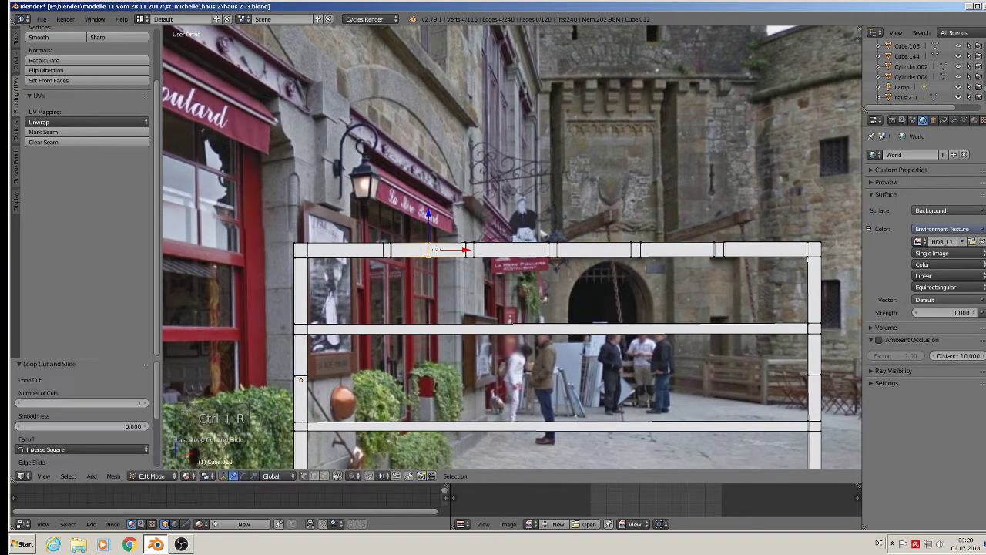
pyautogui.hotkey('ctrl', 'r')
pyautogui.click(513, 251)
pyautogui.rightClick(513, 251)
pyautogui.hotkey('ctrl', 'r')
pyautogui.click(607, 251)
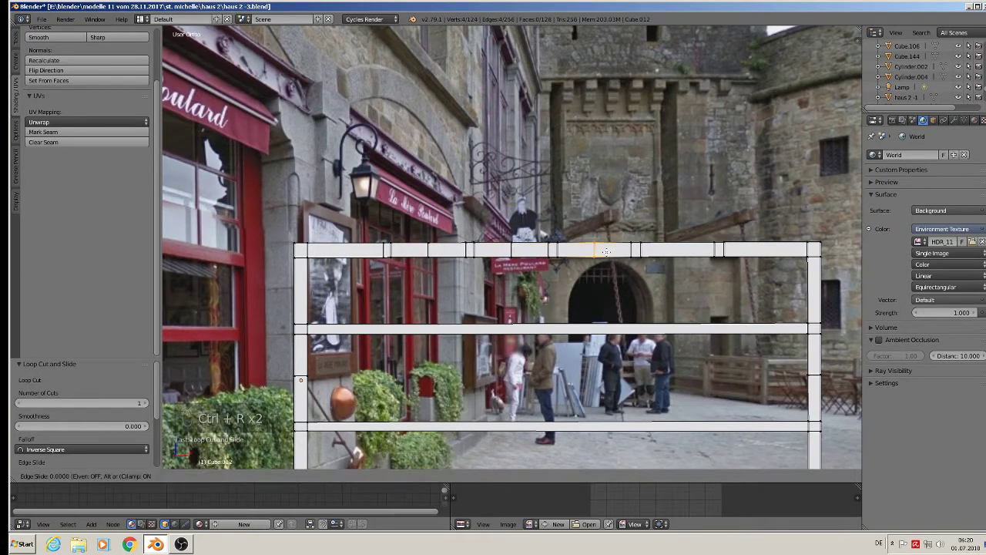
pyautogui.rightClick(607, 252)
pyautogui.hotkey('ctrl', 'r')
pyautogui.click(681, 250)
pyautogui.rightClick(683, 252)
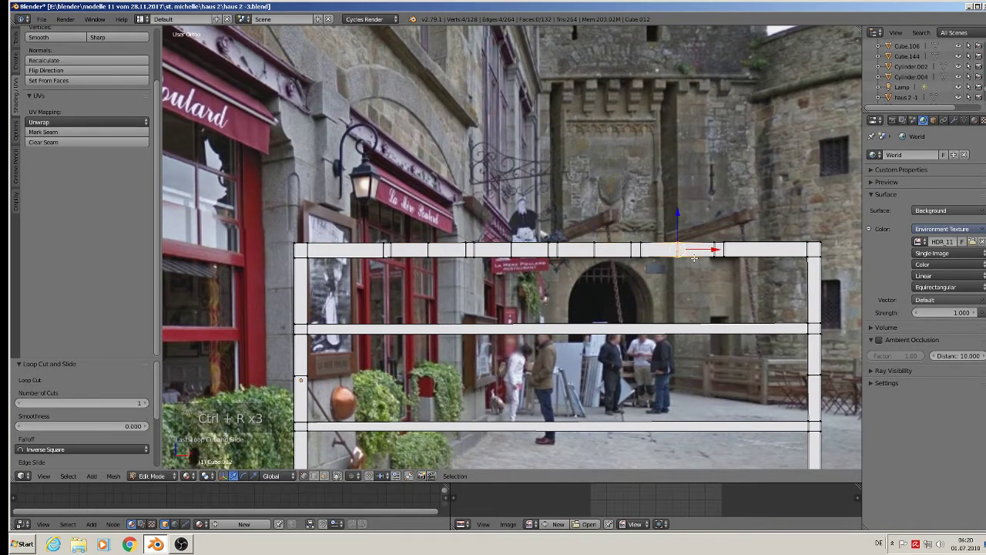
pyautogui.press('a')
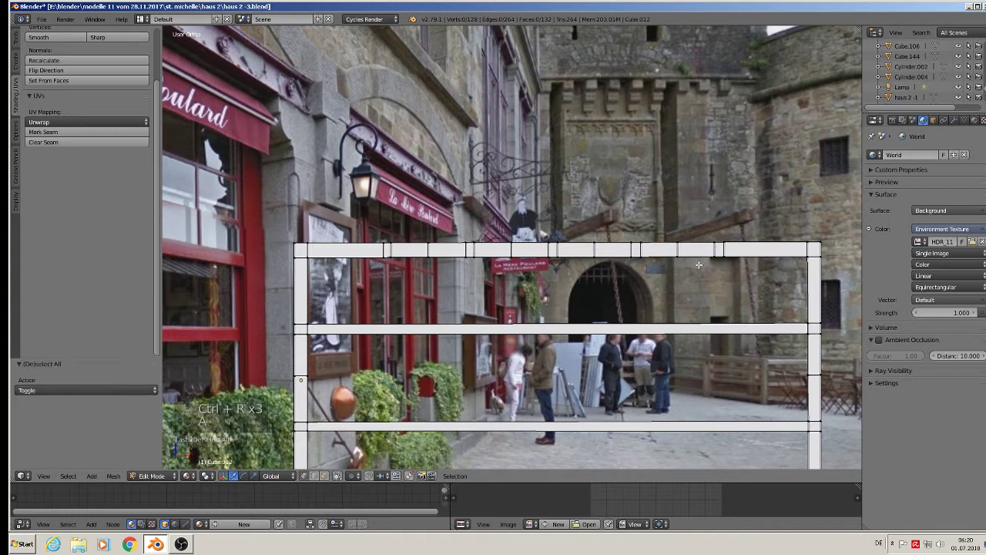
# Step: Extrude the undersides of the five narrow top-rail strips 0.152 down along Z as vertical bars reaching the bottom rail, and return to Object Mode
pyautogui.press('c')
pyautogui.click(391, 265)
pyautogui.click(476, 268)
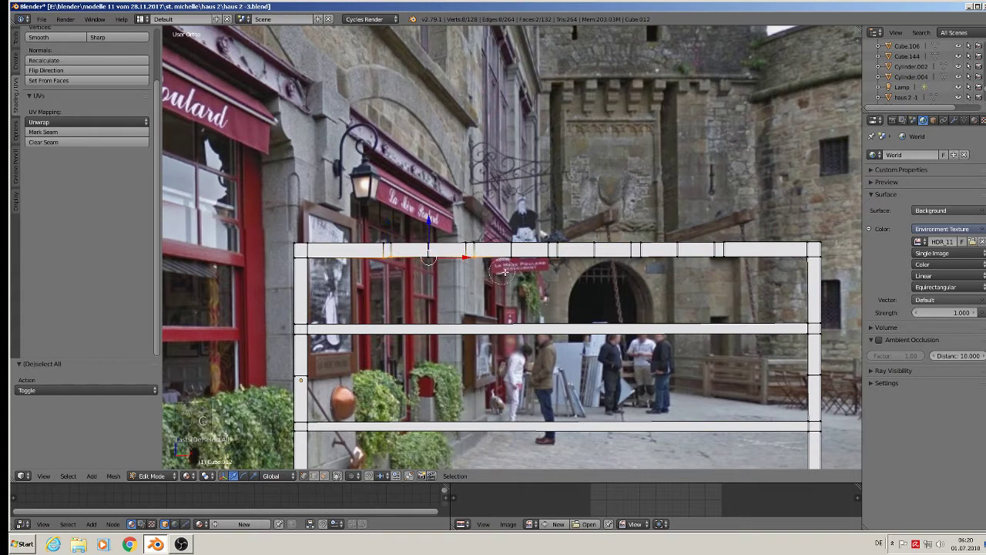
pyautogui.click(554, 266)
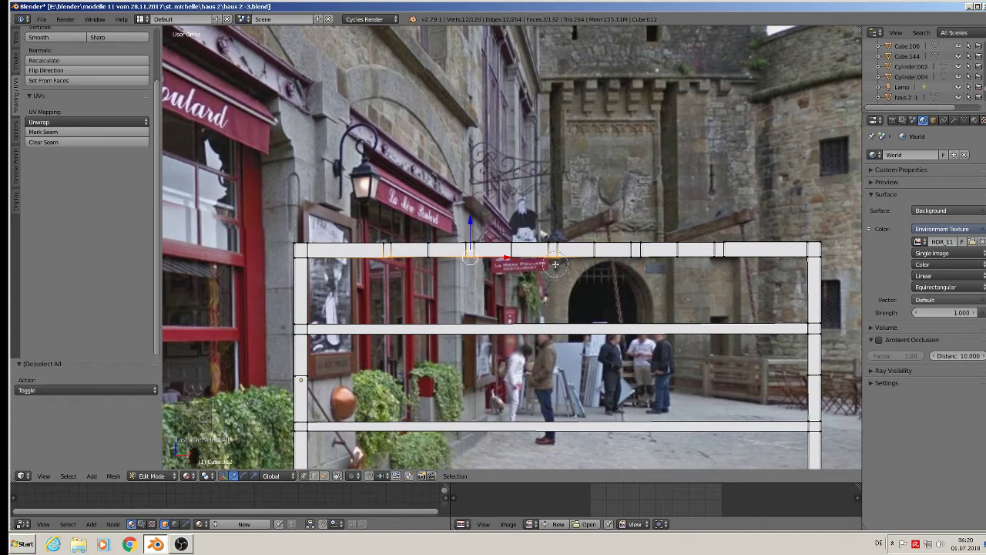
pyautogui.click(640, 265)
pyautogui.click(717, 267)
pyautogui.rightClick(700, 274)
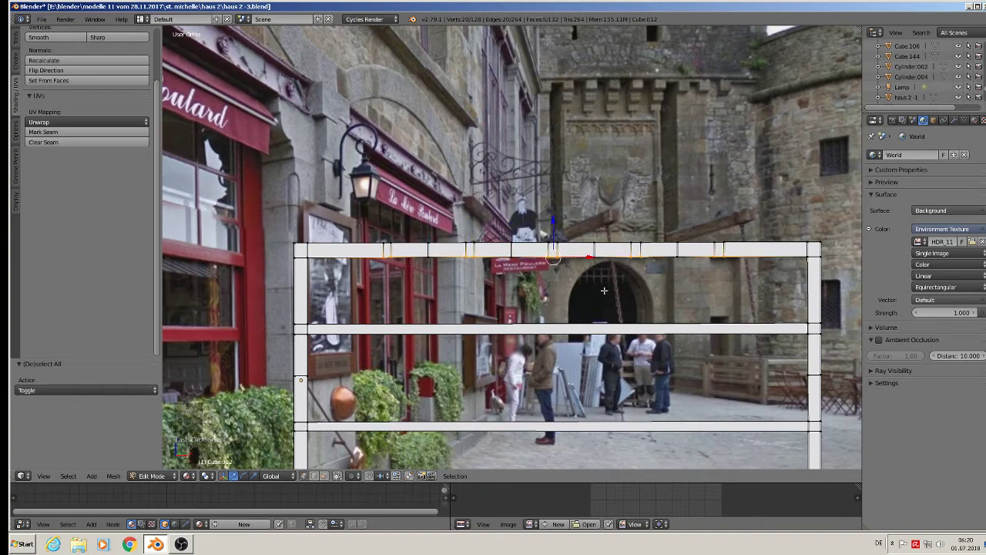
pyautogui.scroll(-2, 604, 290)
pyautogui.press('e')
pyautogui.moveTo(567, 239); pyautogui.dragTo(543, 409)
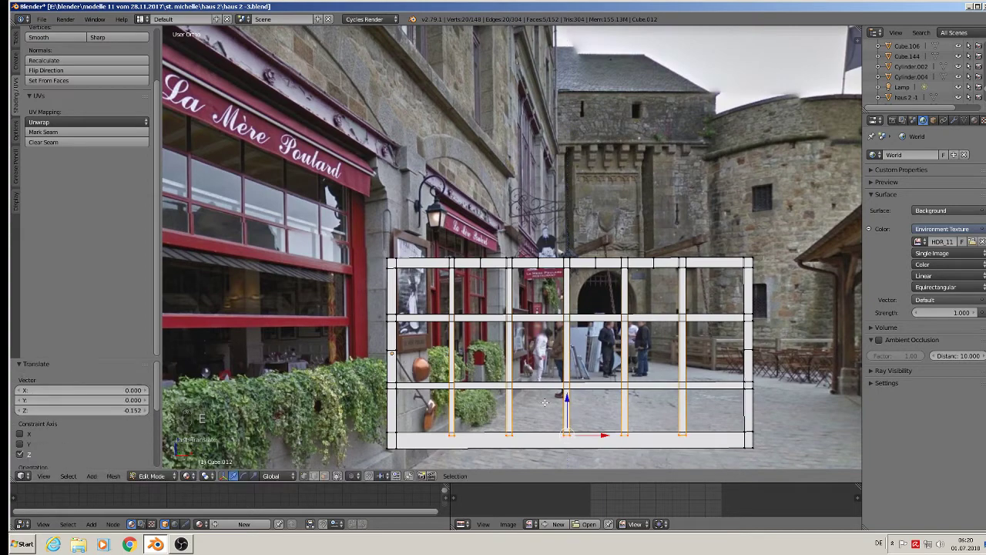
pyautogui.press('Tab')
pyautogui.scroll(-4, 550, 370)
pyautogui.keyDown('shift'); pyautogui.scroll(2, 543, 369); pyautogui.keyUp('shift')
pyautogui.scroll(1, 335, 281)
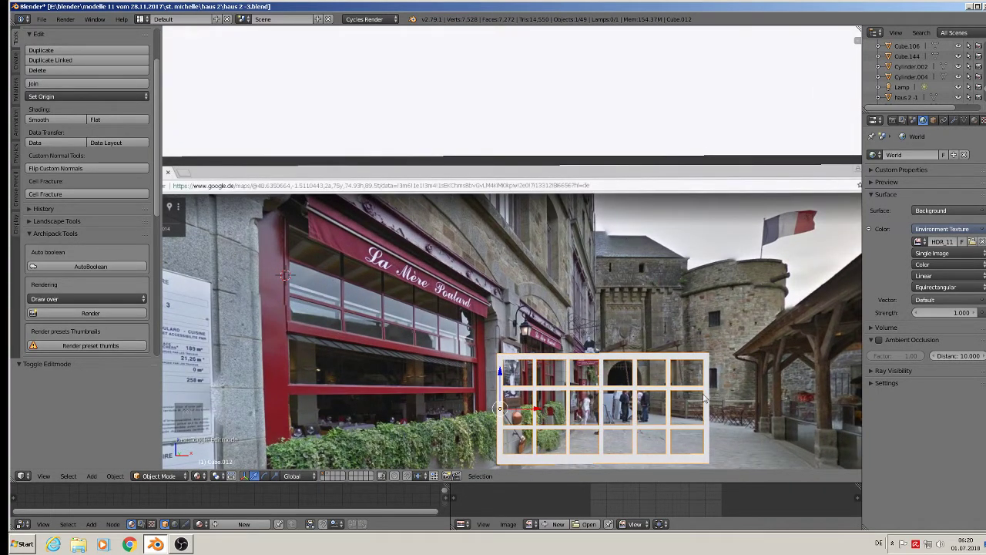
pyautogui.scroll(-3, 582, 417)
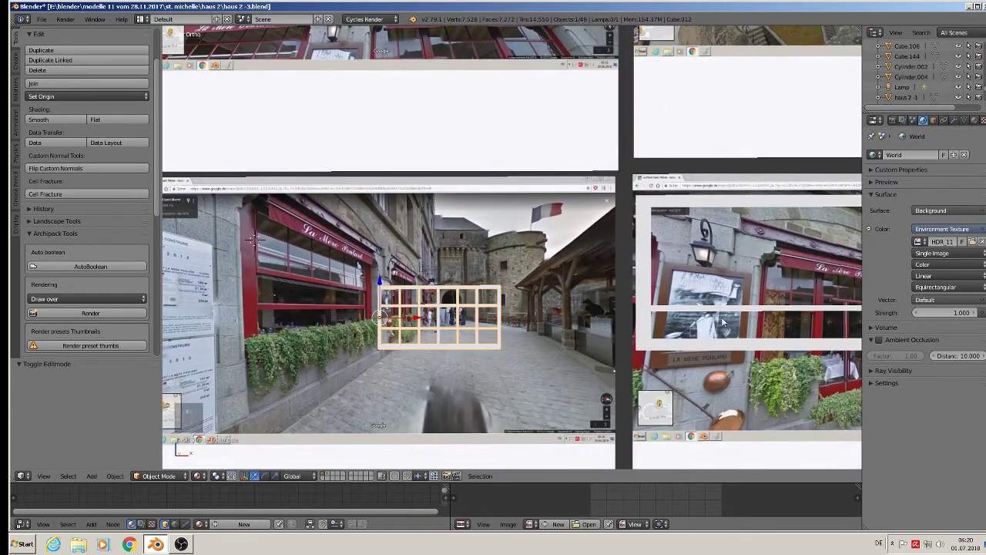
pyautogui.scroll(-2, 723, 323)
pyautogui.moveTo(702, 313); pyautogui.dragTo(614, 312, button='right')
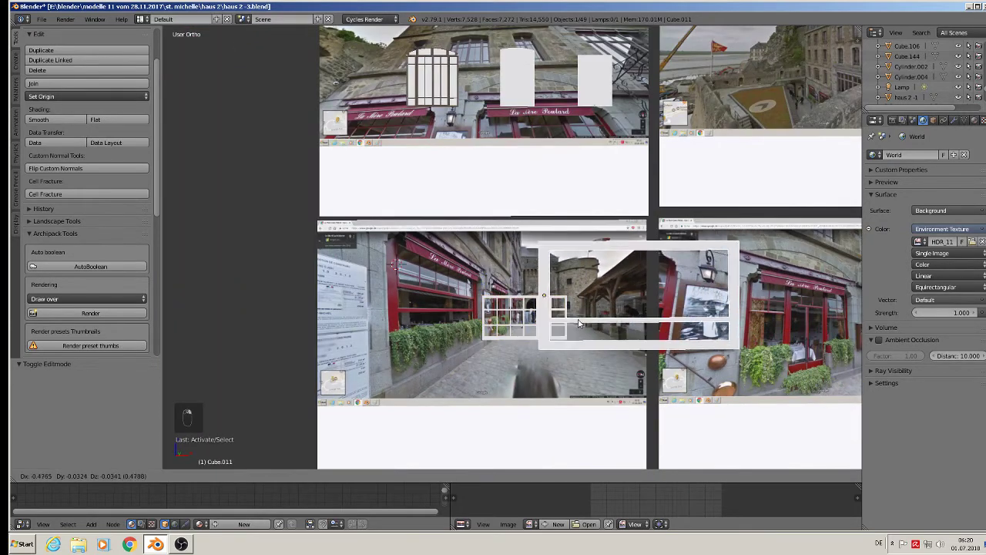
pyautogui.rightClick(602, 328)
pyautogui.rightClick(538, 309)
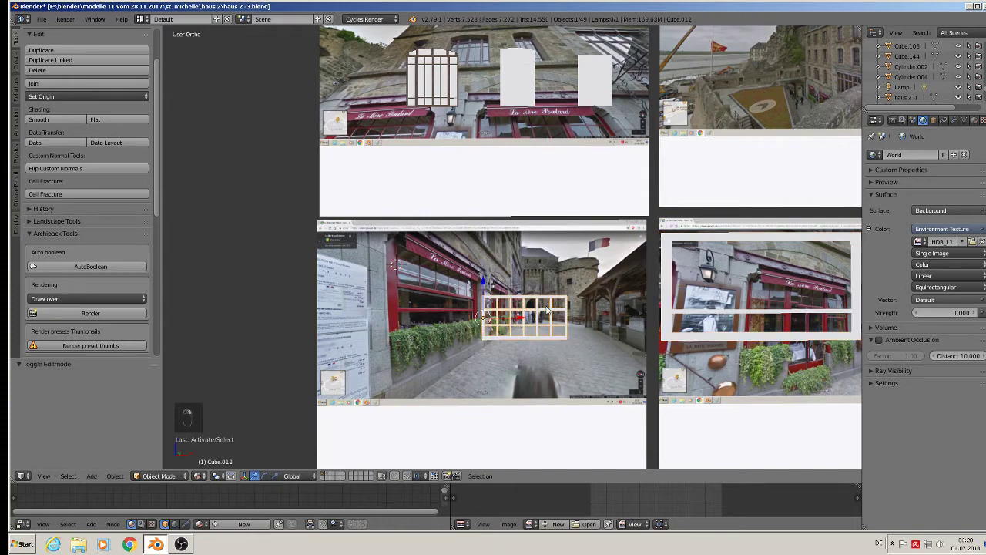
# Step: Move the barred window grid onto the larger outer frame over the neighbouring street photo and shift it -0.289 along the Y axis
pyautogui.press('g')
pyautogui.click(740, 257)
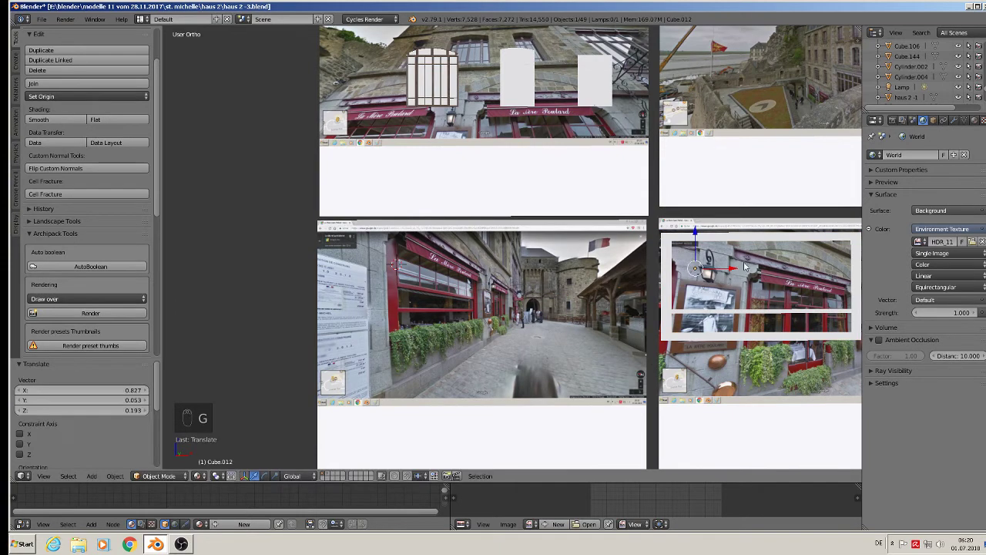
pyautogui.moveTo(742, 258); pyautogui.dragTo(608, 320, button='middle')
pyautogui.press('g')
pyautogui.press('y')
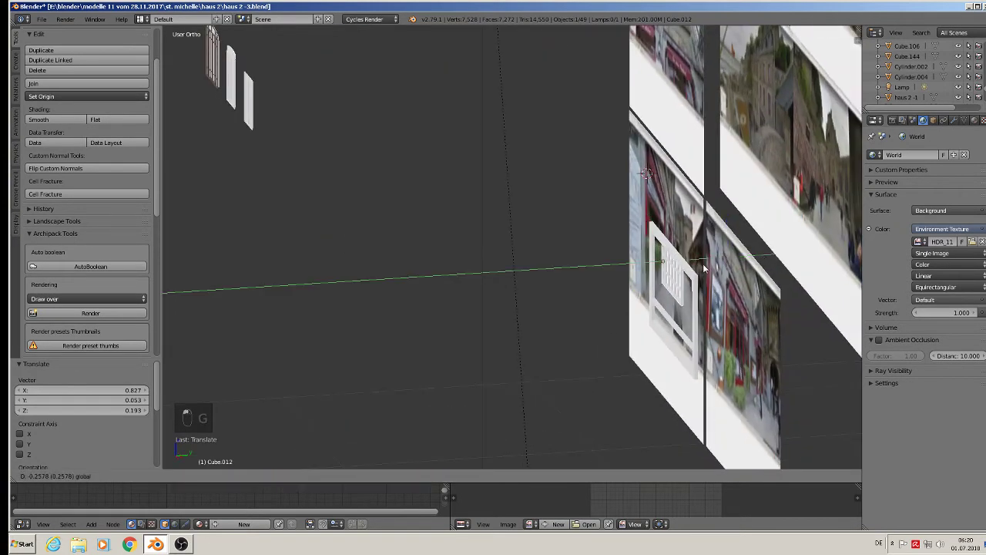
pyautogui.click(703, 274)
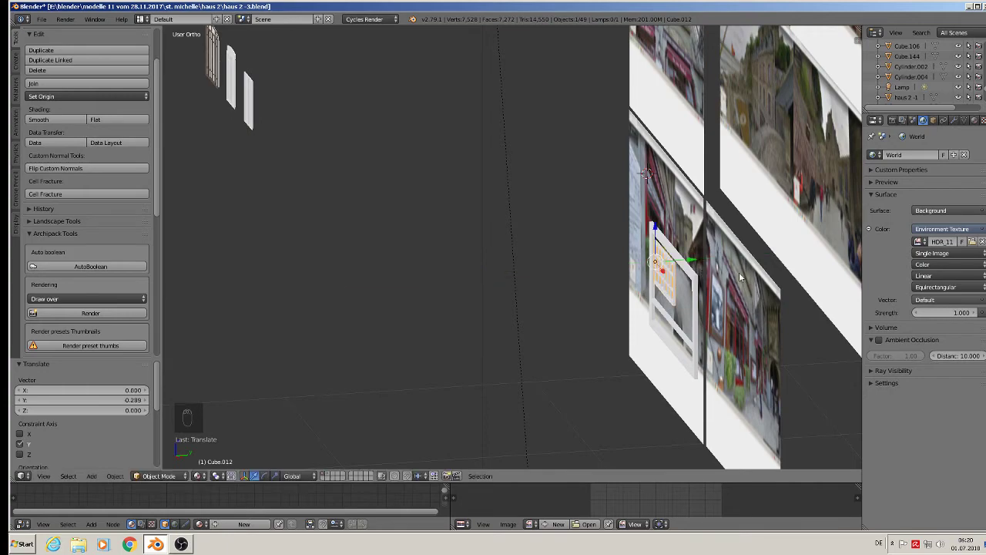
pyautogui.press('KP_1')
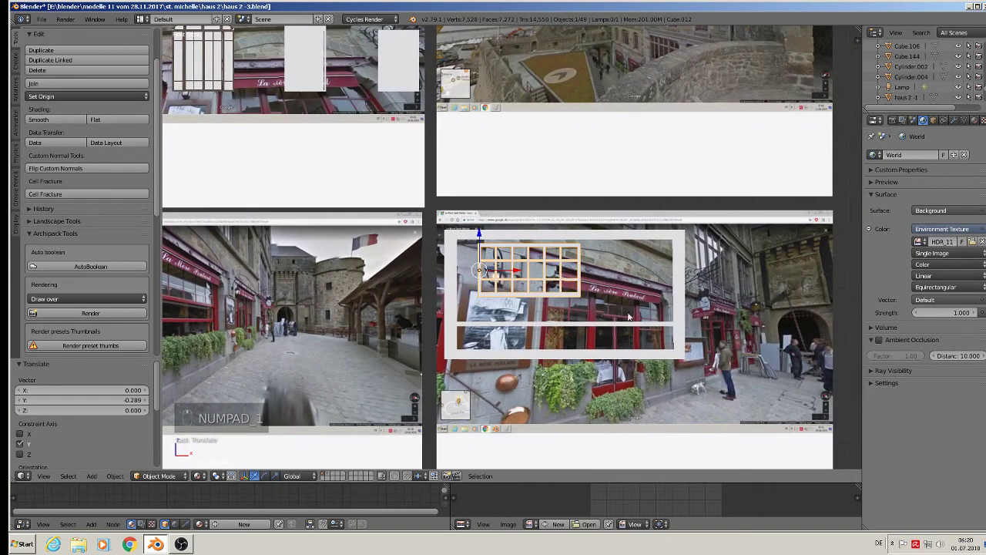
# Step: Scale the grid up about 1.86 times, lower it 0.038 along Z and shift it -0.073 along X towards the frame's upper-left corner
pyautogui.press('s')
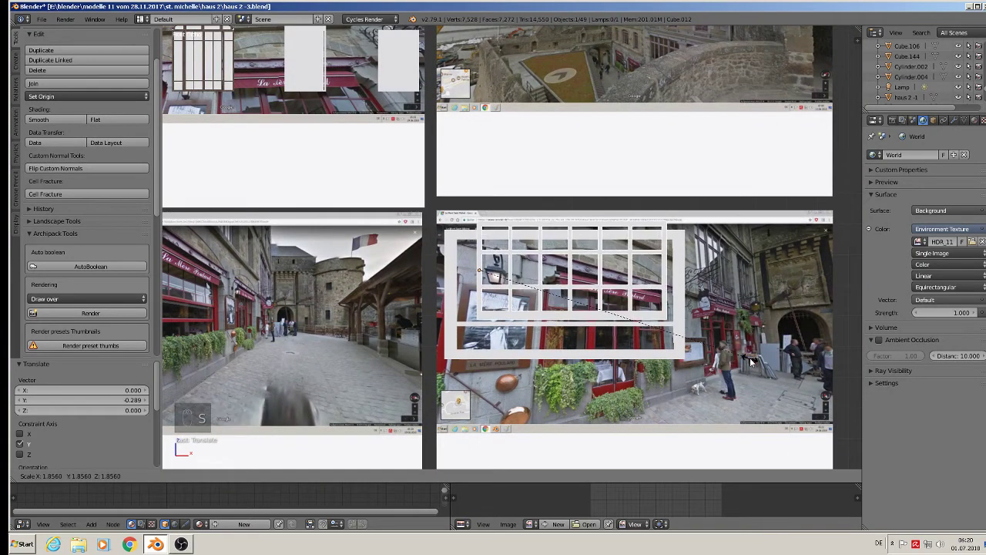
pyautogui.click(748, 358)
pyautogui.moveTo(478, 240); pyautogui.dragTo(478, 252)
pyautogui.scroll(4, 558, 307)
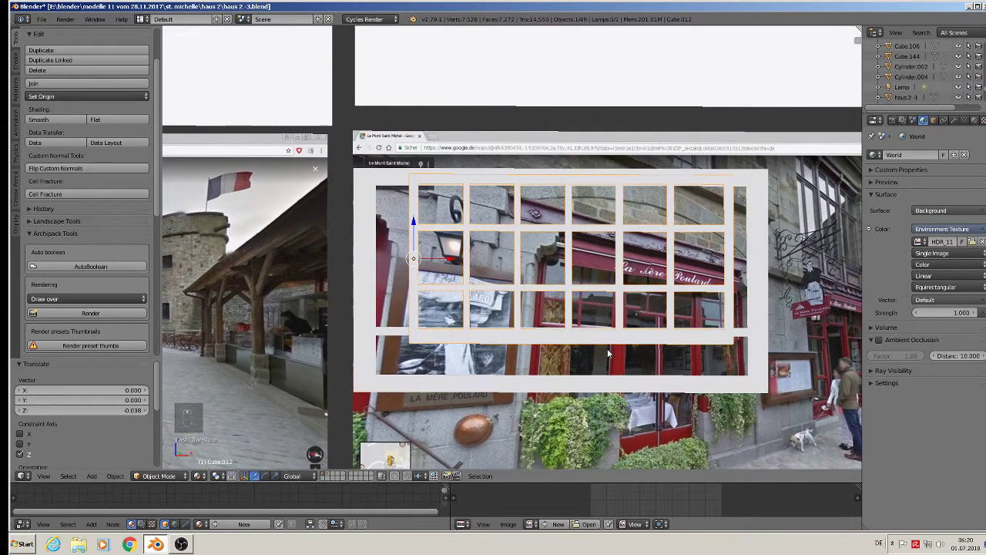
pyautogui.press('KP_1')
pyautogui.moveTo(461, 252); pyautogui.dragTo(422, 251)
# Step: Scale the grid to 0.823 and nudge it 0.006 along X and slightly up along Z to fit above the frame's crossbar
pyautogui.press('s')
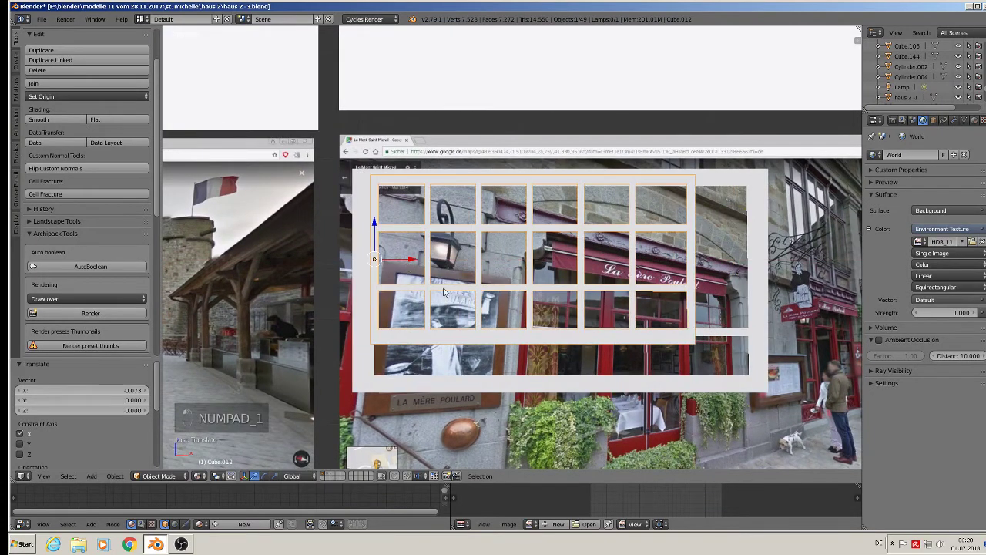
pyautogui.click(528, 367)
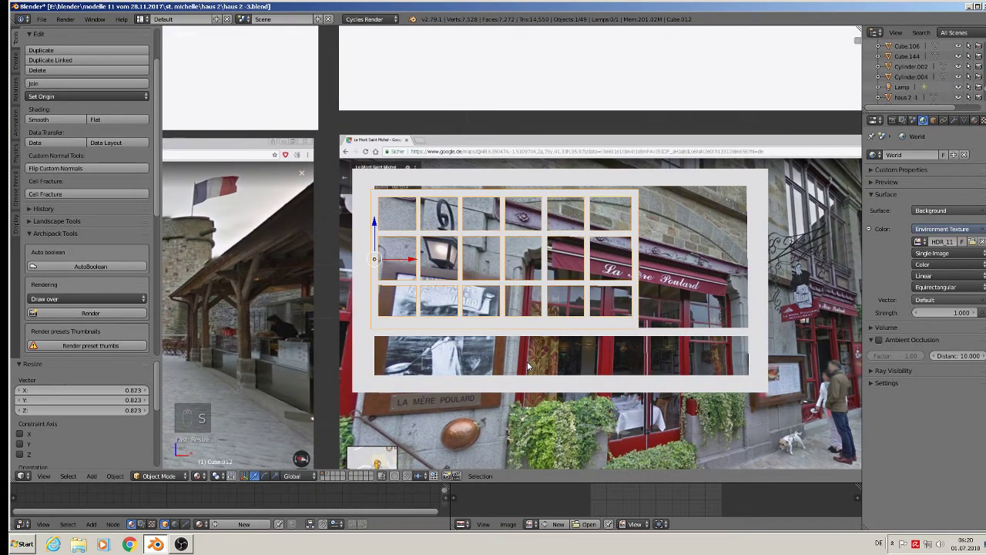
pyautogui.moveTo(415, 259); pyautogui.dragTo(417, 258)
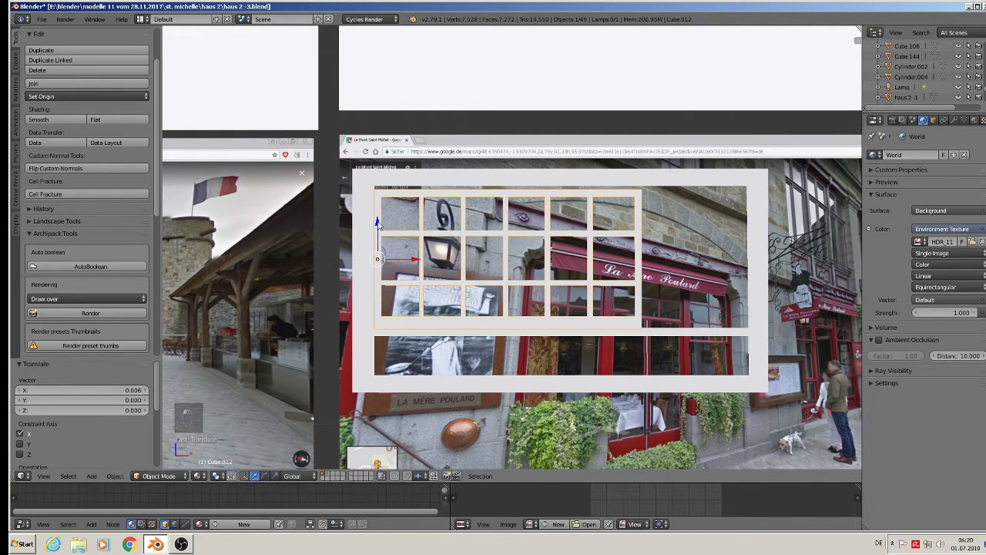
pyautogui.moveTo(377, 221); pyautogui.dragTo(377, 223)
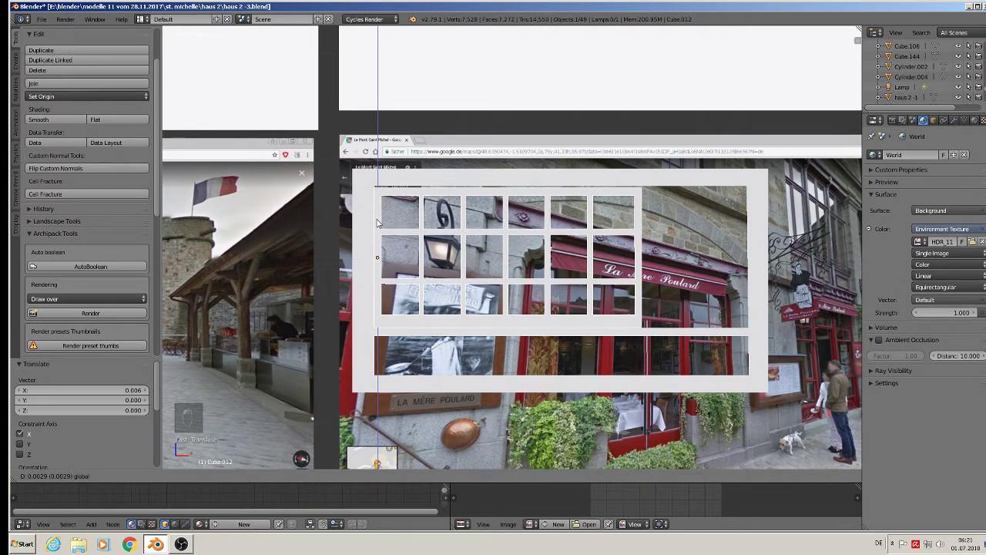
pyautogui.moveTo(377, 219); pyautogui.dragTo(379, 222)
# Step: Enlarge the grid uniformly by 1.022 and stretch it by 1.366 along X to span the outer frame's upper opening
pyautogui.press('s')
pyautogui.click(579, 334)
pyautogui.press('s')
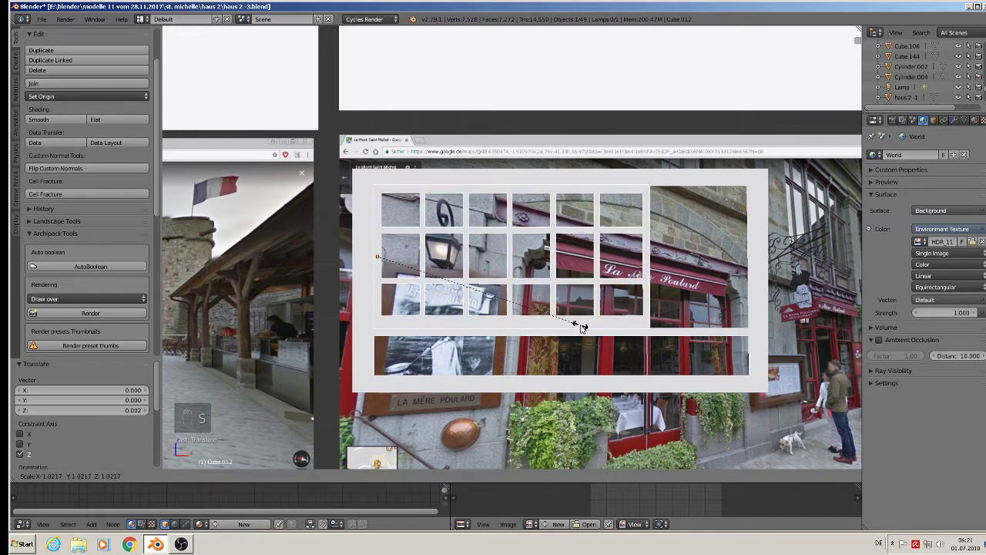
pyautogui.click(580, 329)
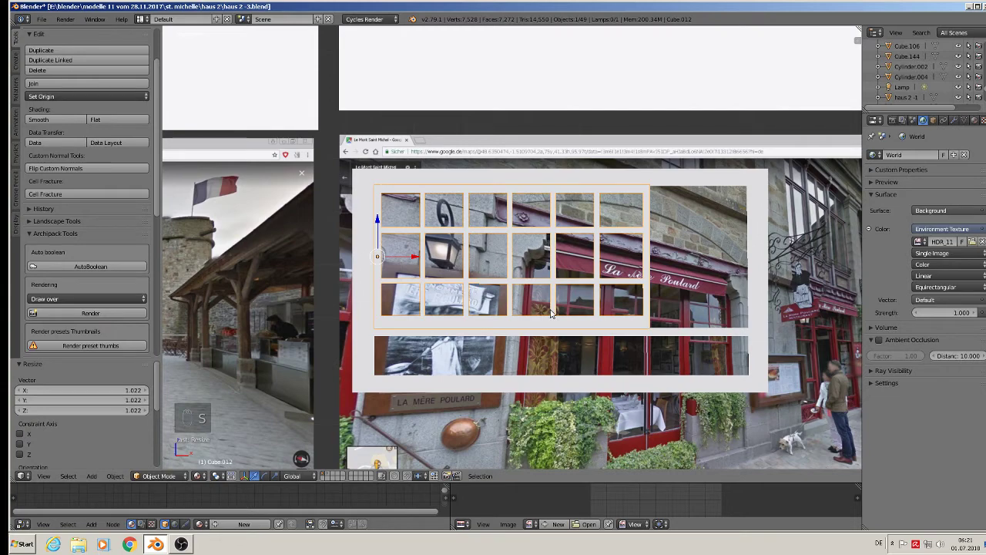
pyautogui.press('s')
pyautogui.press('x')
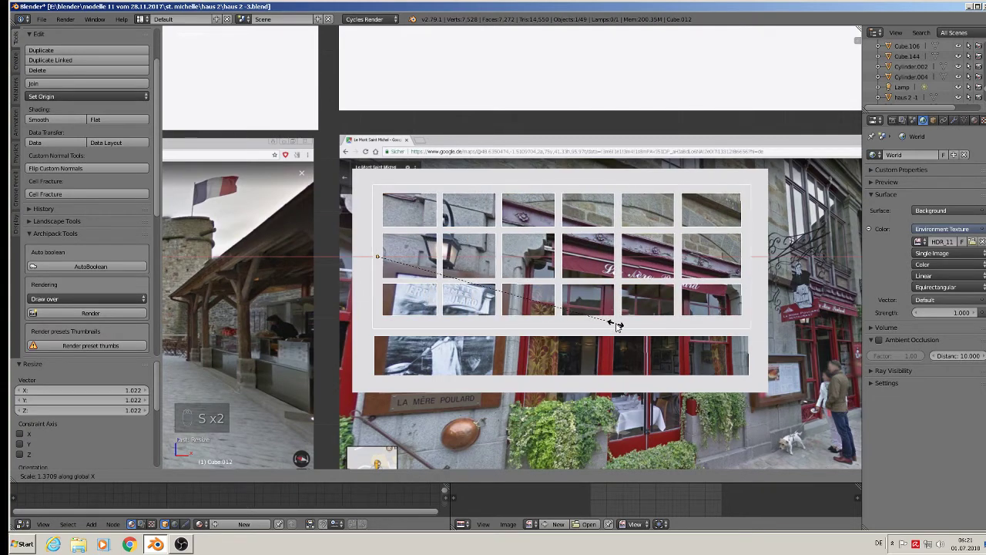
pyautogui.click(616, 326)
# Step: Set the grid's depth inside the outer frame by moving it 0.019 and back -0.008 along the Y axis
pyautogui.moveTo(530, 334); pyautogui.dragTo(449, 203, button='middle')
pyautogui.press('g')
pyautogui.press('y')
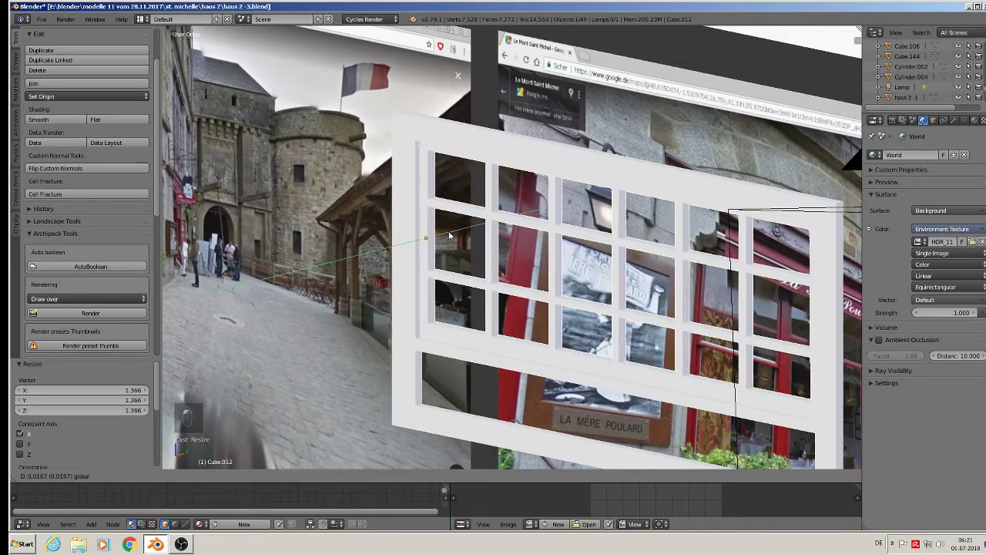
pyautogui.click(448, 235)
pyautogui.scroll(-3, 447, 245)
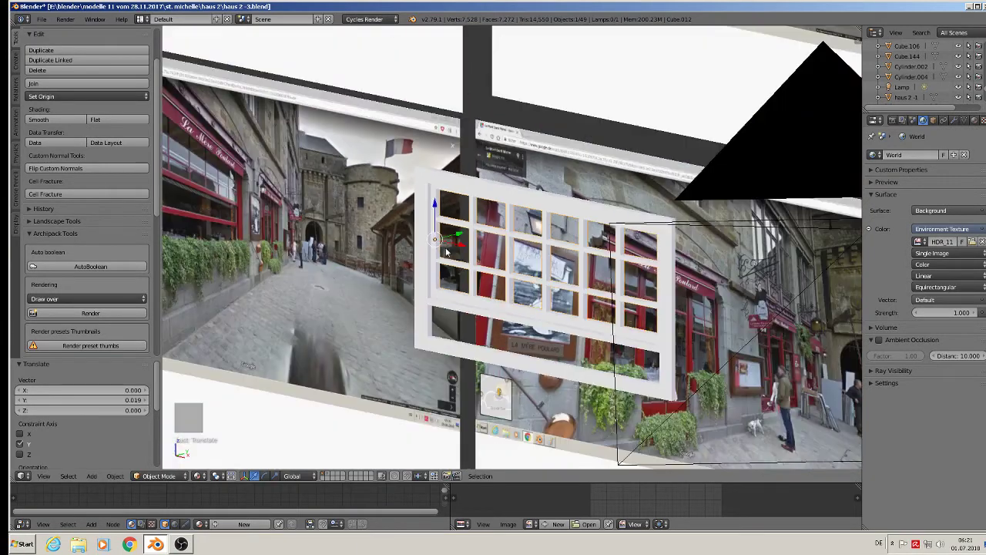
pyautogui.keyDown('shift'); pyautogui.moveTo(468, 295); pyautogui.dragTo(511, 325, button='middle'); pyautogui.keyUp('shift')
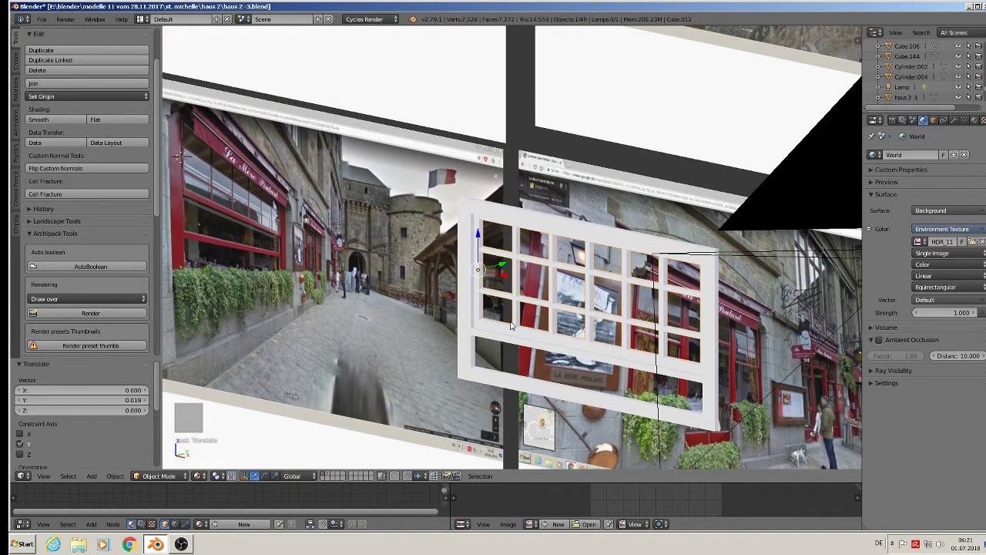
pyautogui.scroll(1, 497, 305)
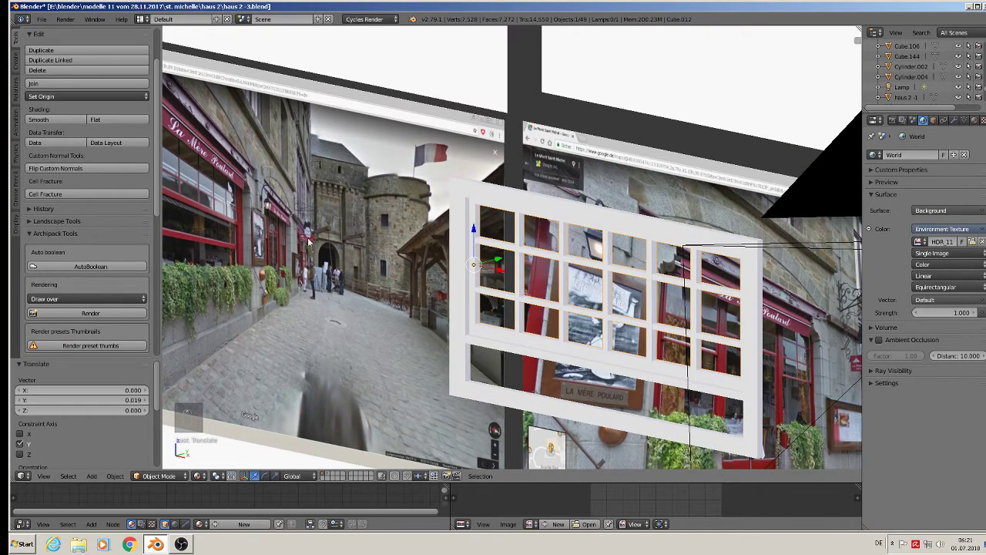
pyautogui.press('g')
pyautogui.press('y')
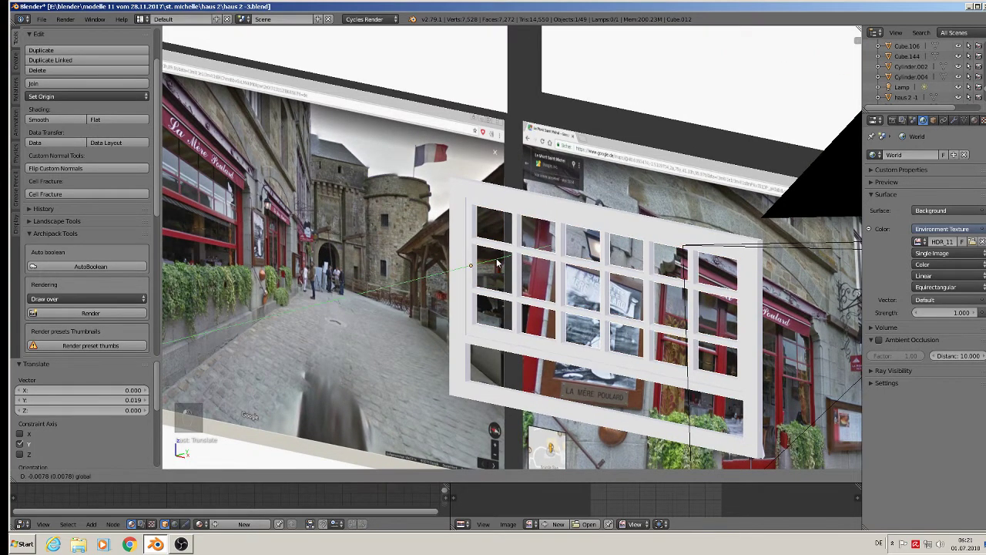
pyautogui.click(497, 263)
# Step: Save the project file with the fitted window grid
pyautogui.scroll(-1, 521, 320)
pyautogui.moveTo(522, 322); pyautogui.dragTo(590, 329, button='middle')
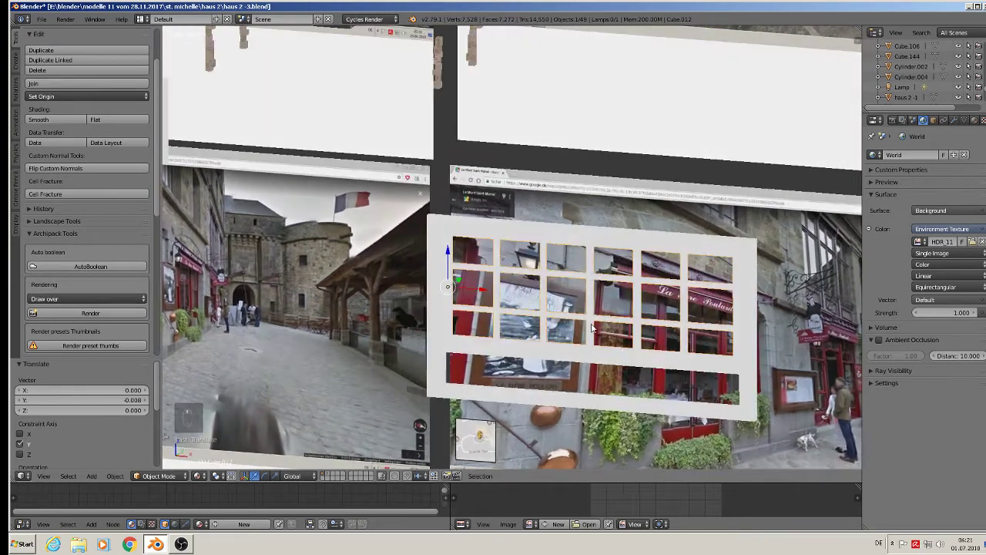
pyautogui.scroll(-2, 593, 331)
pyautogui.press('KP_0')
pyautogui.press('KP_1')
pyautogui.scroll(-4, 593, 330)
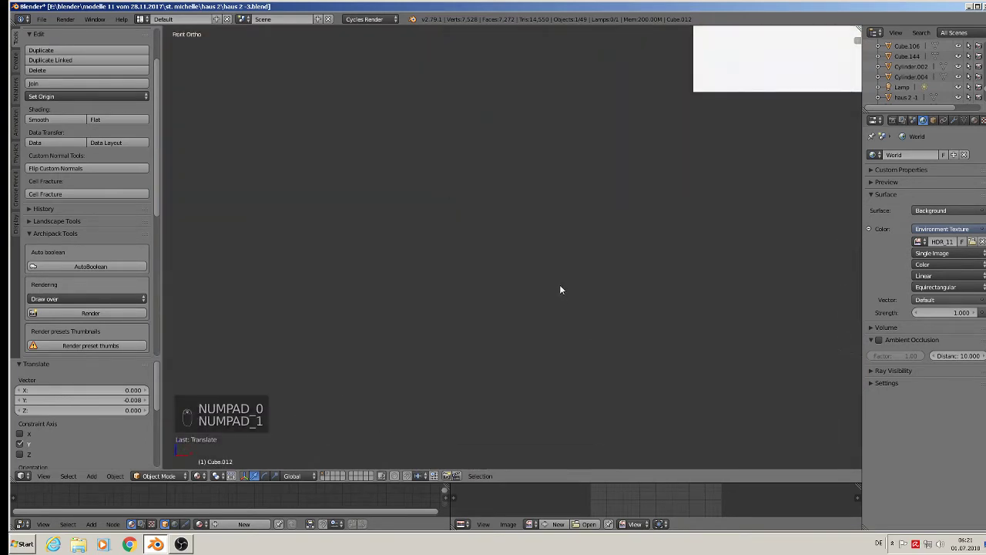
pyautogui.scroll(6, 651, 280)
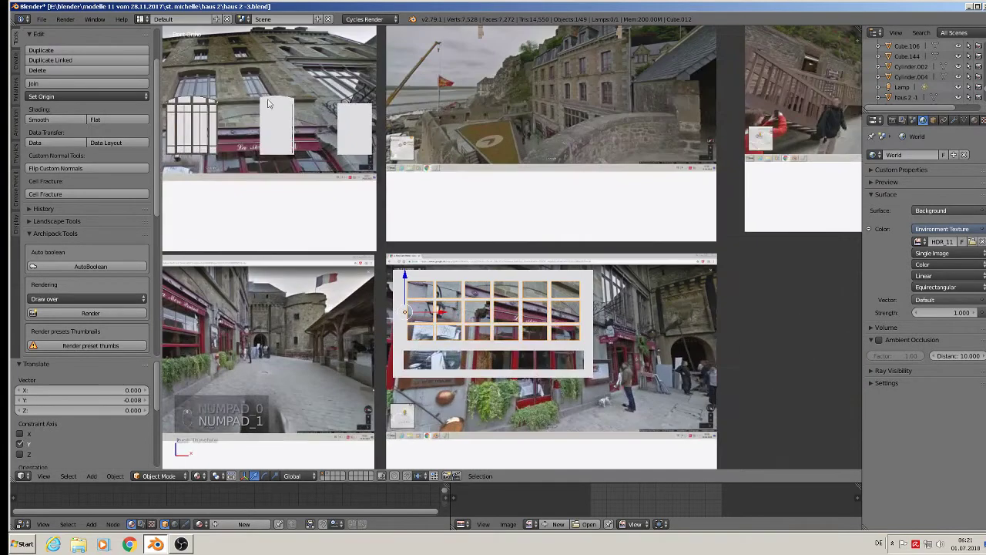
pyautogui.click(61, 20)
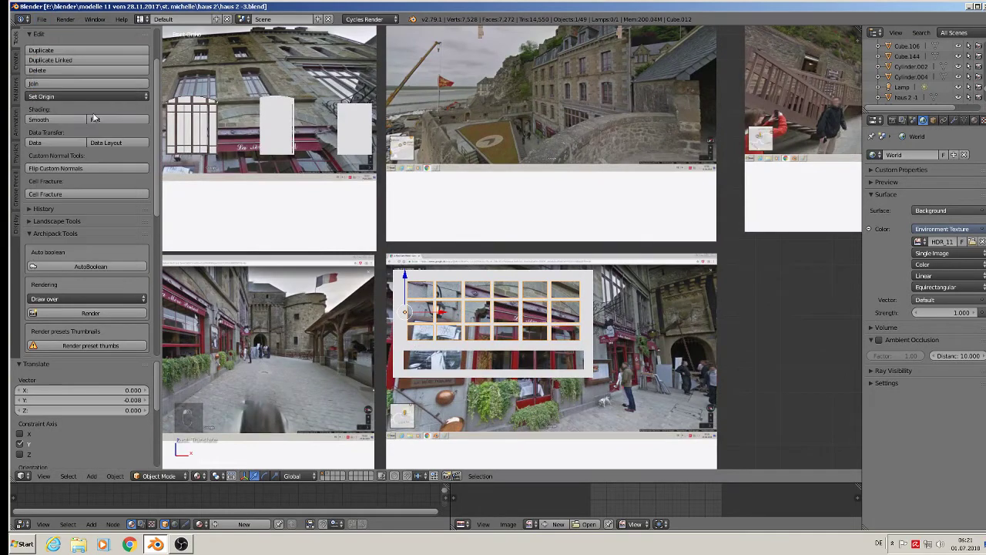
# Step: Add a new material to the window grid and name it WINDOW RED
pyautogui.scroll(2, 596, 330)
pyautogui.scroll(6, 316, 335)
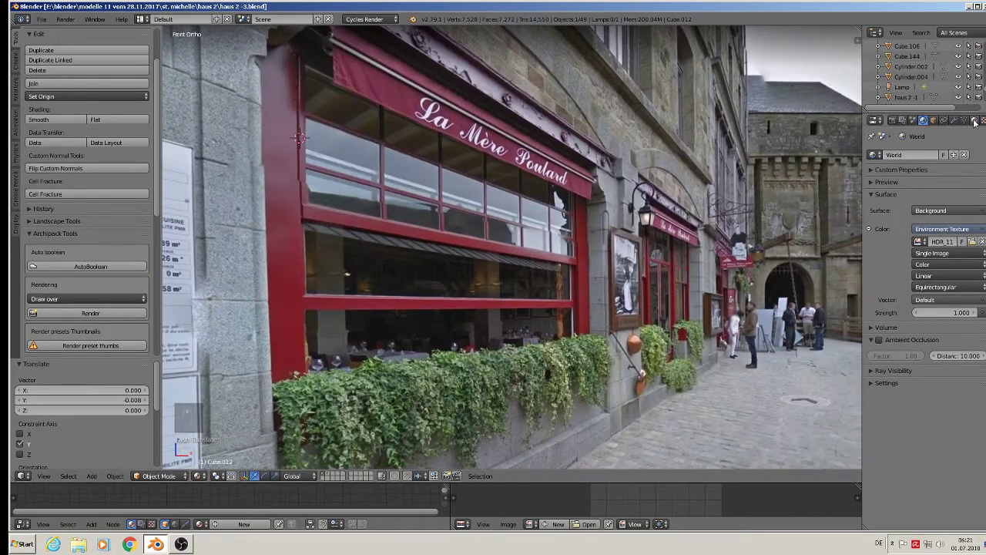
pyautogui.click(975, 121)
pyautogui.click(914, 189)
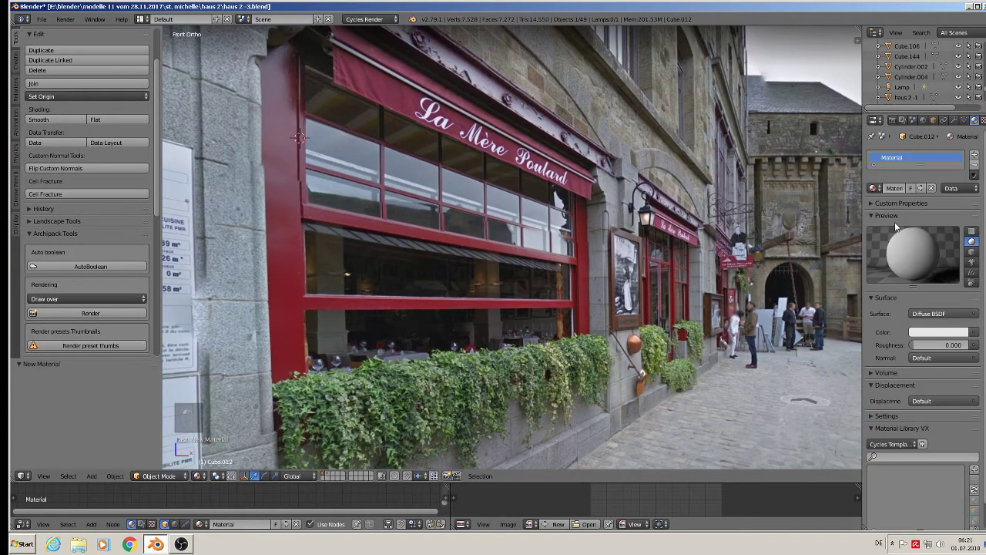
pyautogui.doubleClick(890, 188)
pyautogui.write('WINDOW RED')
pyautogui.press('Return')
# Step: Sample the material's diffuse colour from the red window frame in the street photo and adjust its brightness and saturation
pyautogui.click(951, 335)
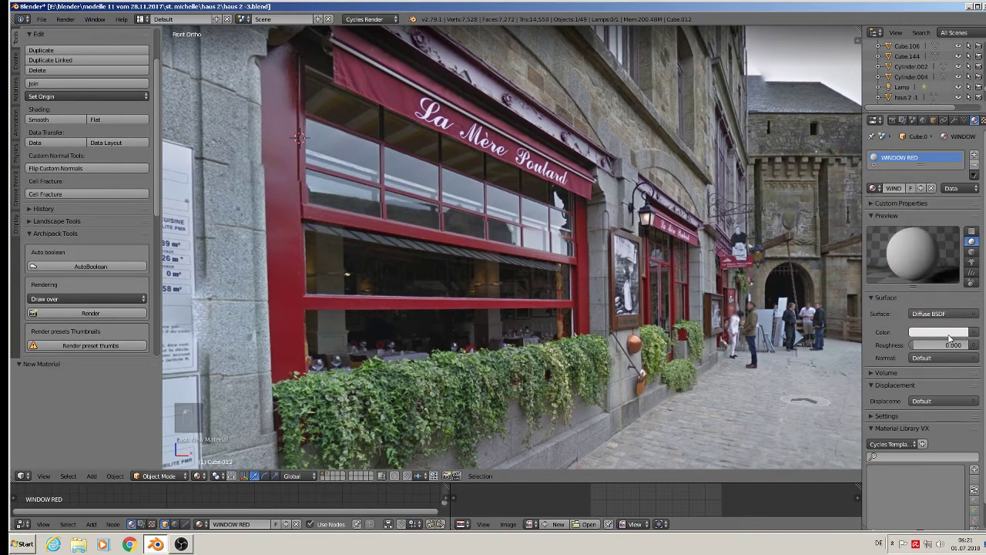
pyautogui.click(952, 337)
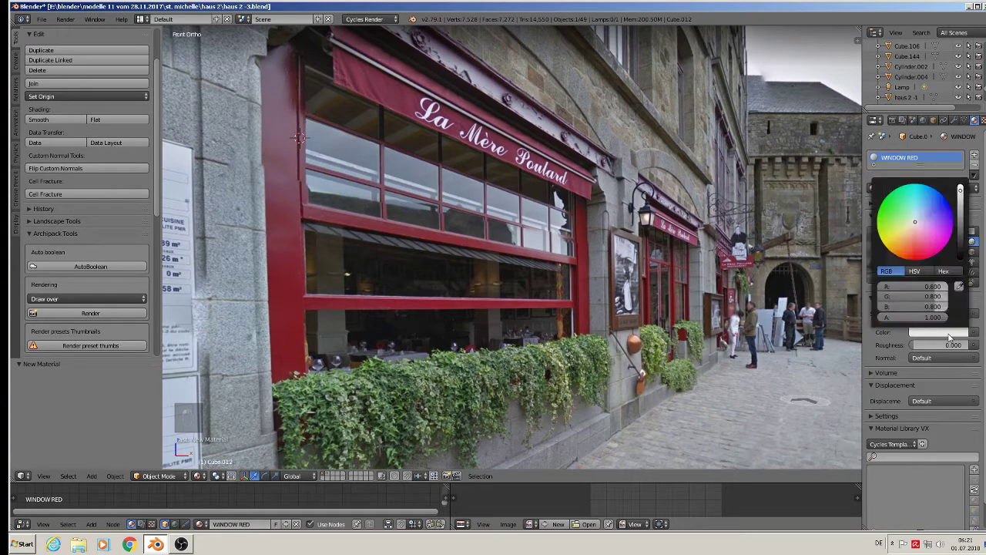
pyautogui.click(959, 287)
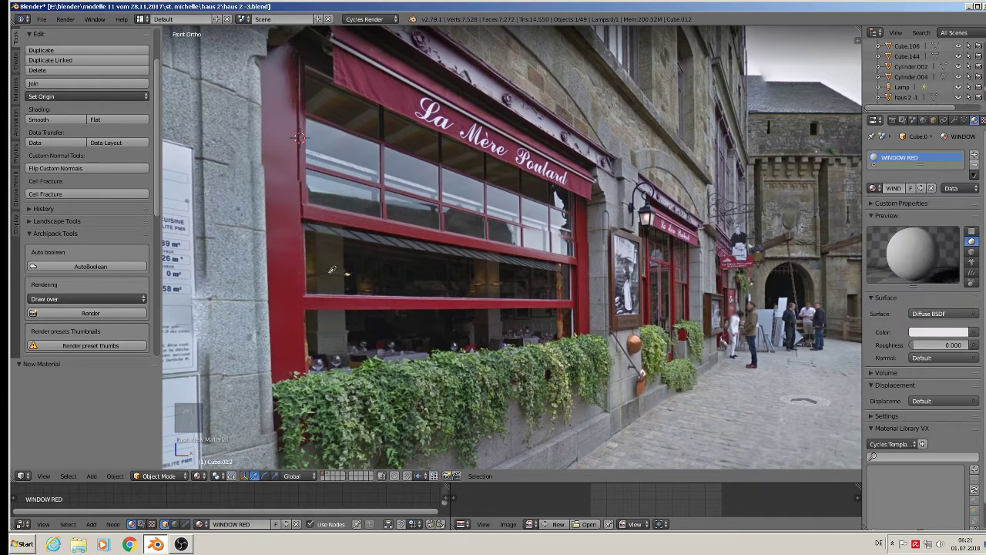
pyautogui.click(287, 247)
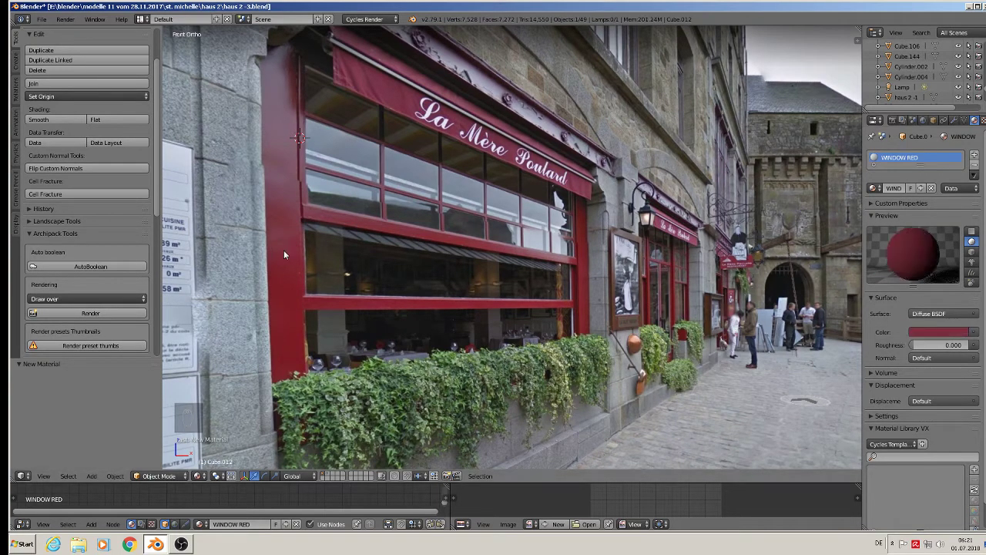
pyautogui.click(950, 334)
pyautogui.click(962, 208)
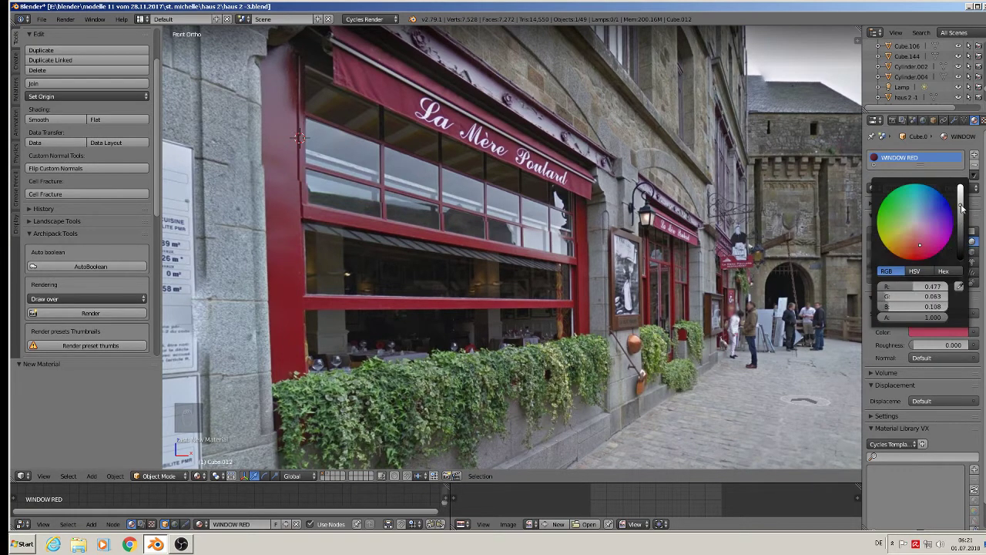
pyautogui.moveTo(962, 212); pyautogui.dragTo(921, 249)
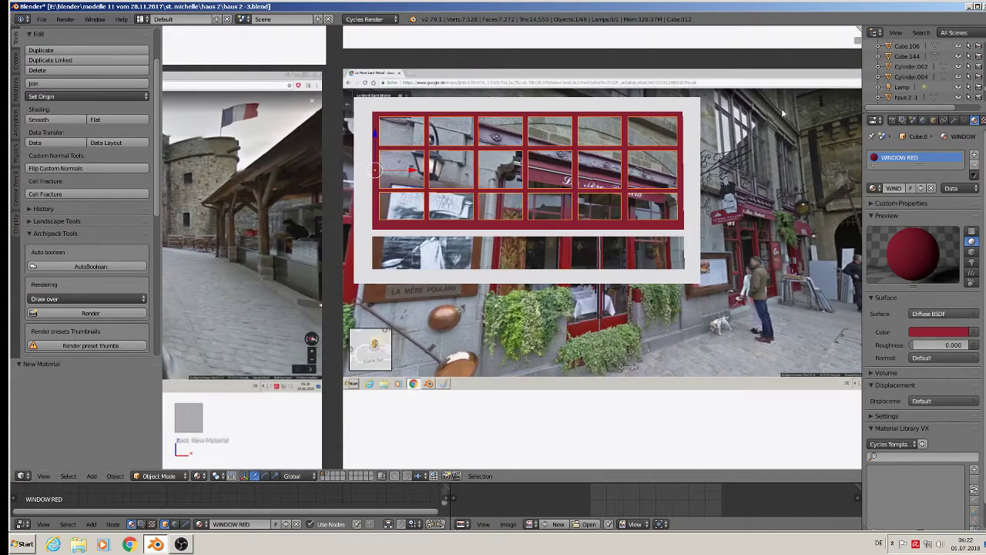
# Step: Assign the existing WINDOW RED material to the outer window frame
pyautogui.rightClick(700, 221)
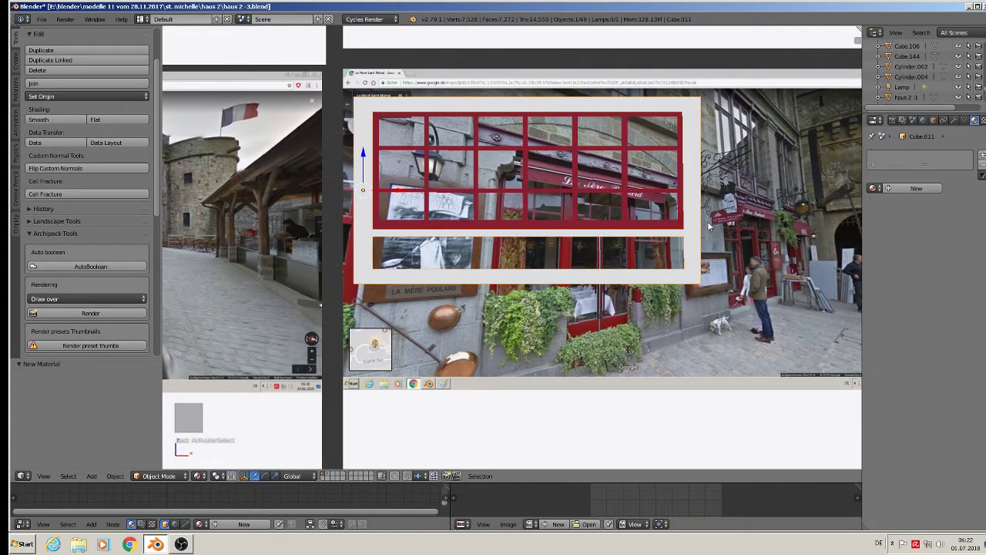
pyautogui.click(874, 188)
pyautogui.write('w')
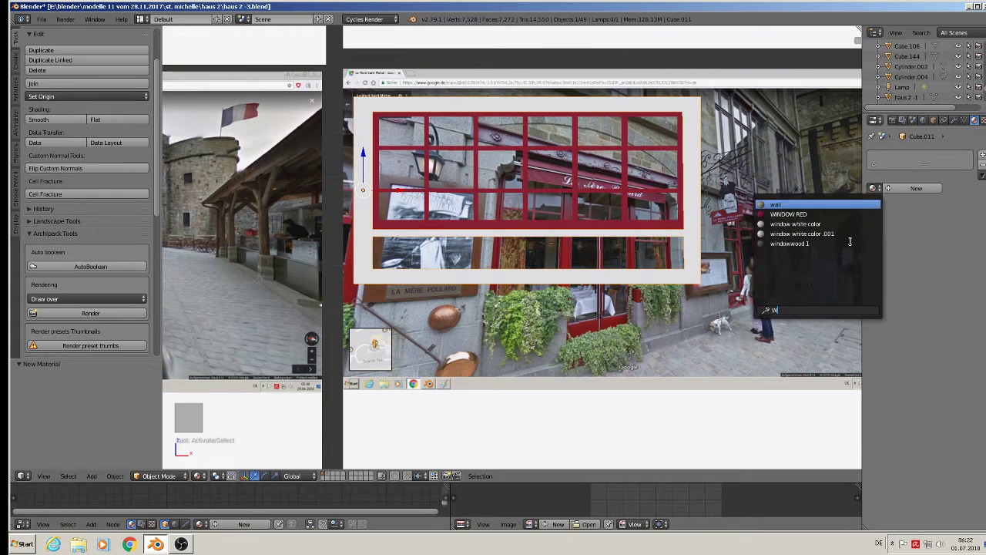
pyautogui.click(802, 214)
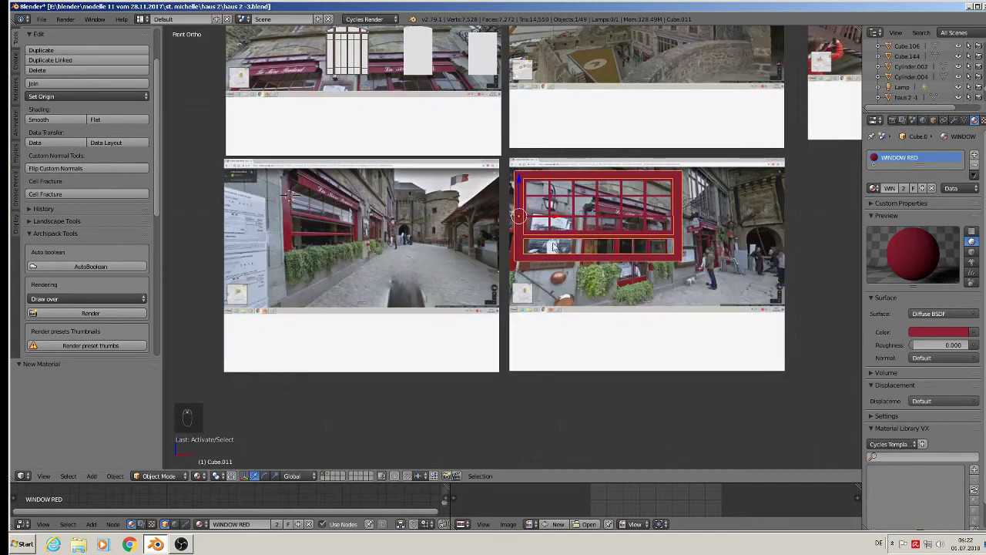
# Step: Clear the selection and save the project file
pyautogui.press('a')
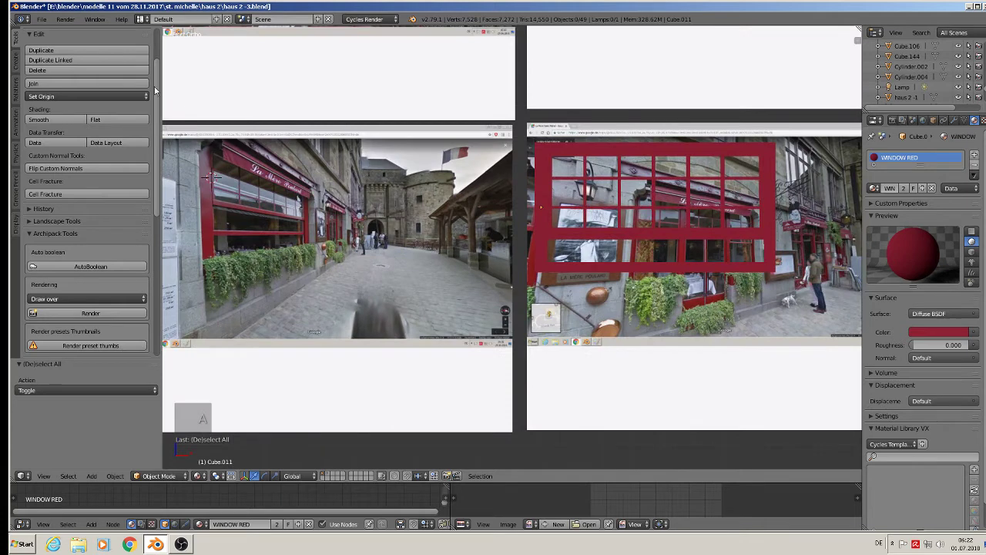
pyautogui.click(41, 18)
pyautogui.click(62, 98)
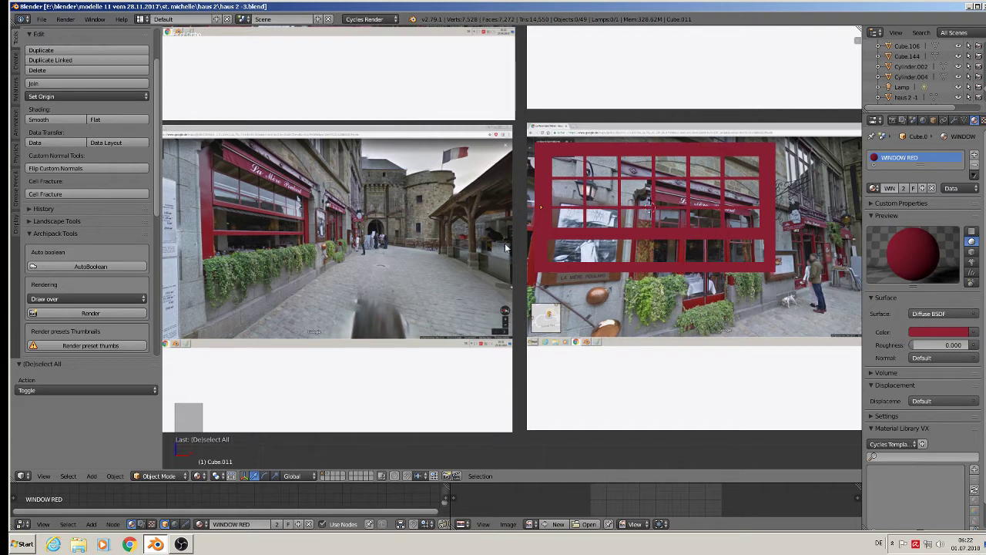
# Step: Add a cube over the barred window, scale it to 0.181, stretch it along X by 2.001 and shift it 0.017 along X to fit the frame
pyautogui.click(94, 476)
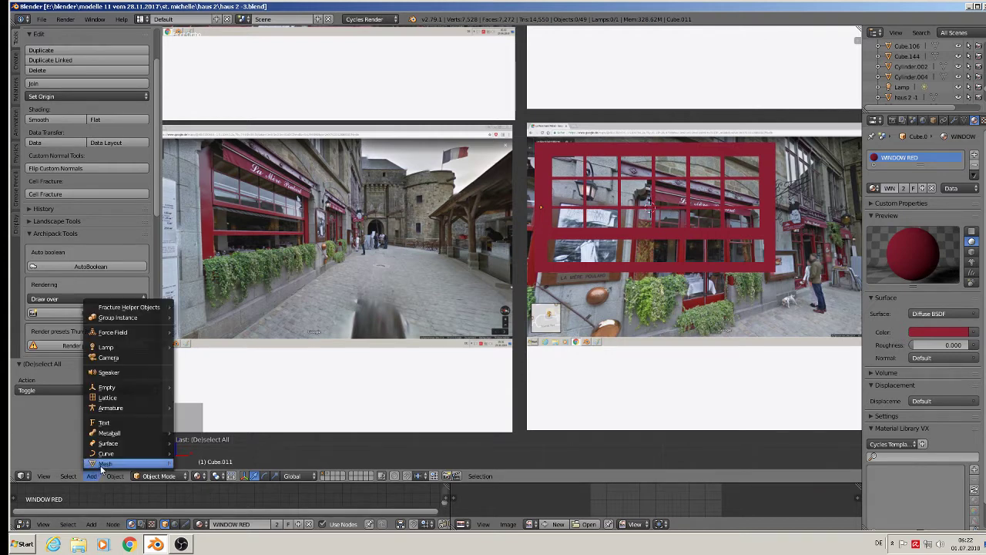
pyautogui.moveTo(103, 464)
pyautogui.click(219, 229)
pyautogui.press('s')
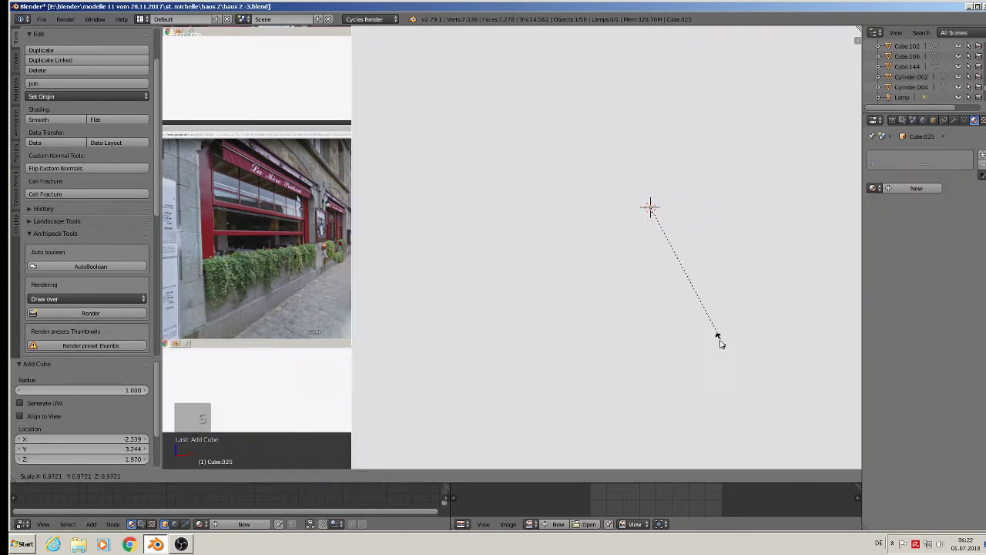
pyautogui.click(652, 240)
pyautogui.press('s')
pyautogui.press('x')
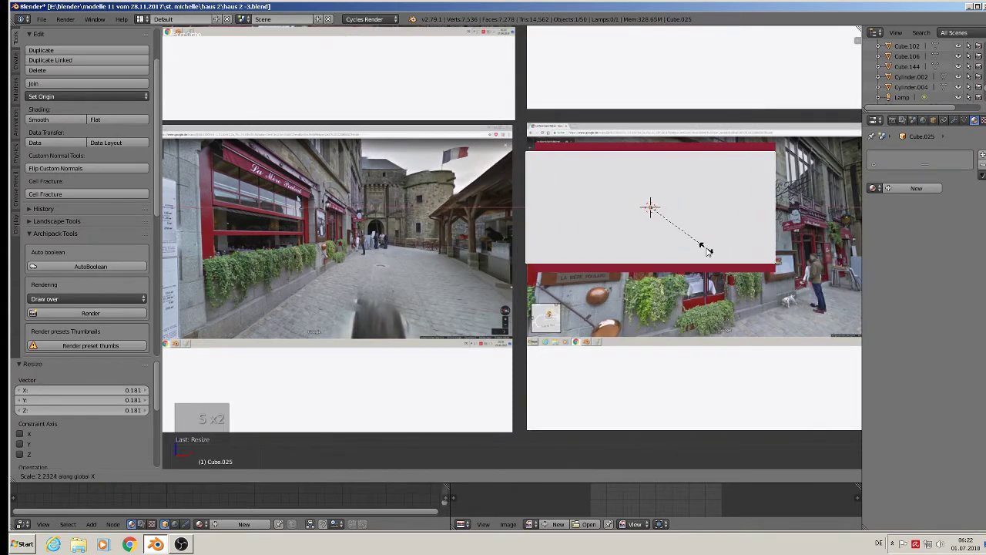
pyautogui.click(699, 248)
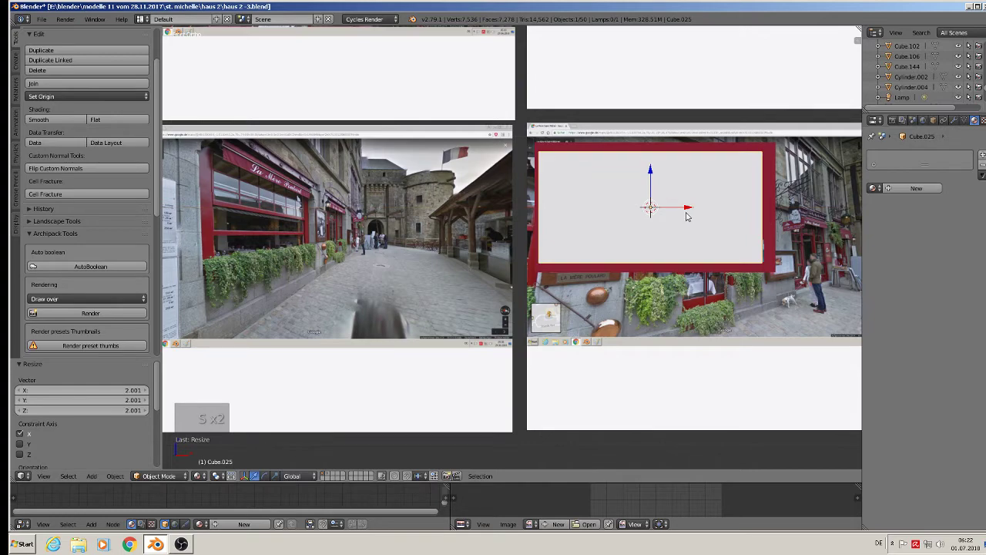
pyautogui.moveTo(688, 216); pyautogui.dragTo(693, 216)
# Step: Flatten the cube into a thin pane by scaling it to 0.032 along Y and move it 0.017 along Y into the frame
pyautogui.moveTo(711, 236); pyautogui.dragTo(588, 295, button='middle')
pyautogui.press('s')
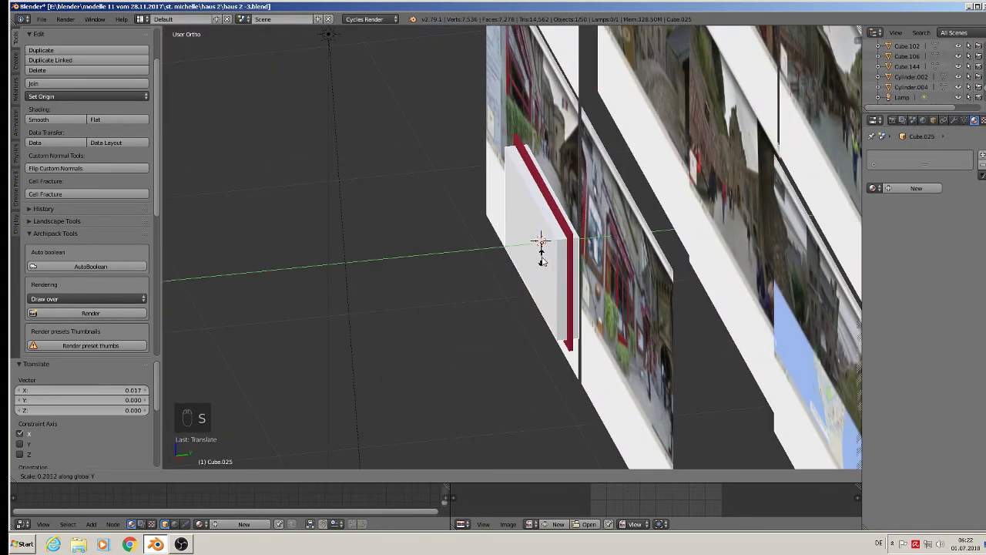
pyautogui.click(541, 246)
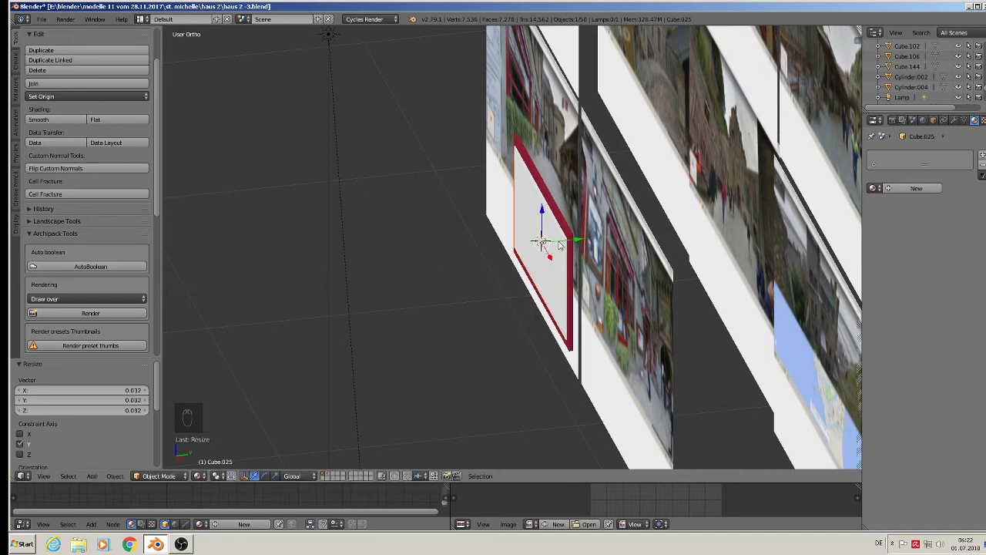
pyautogui.moveTo(566, 240); pyautogui.dragTo(573, 244)
pyautogui.moveTo(574, 245); pyautogui.dragTo(658, 259, button='middle')
# Step: Assign the existing glas material to the pane, clear the selection and save the project file
pyautogui.click(873, 188)
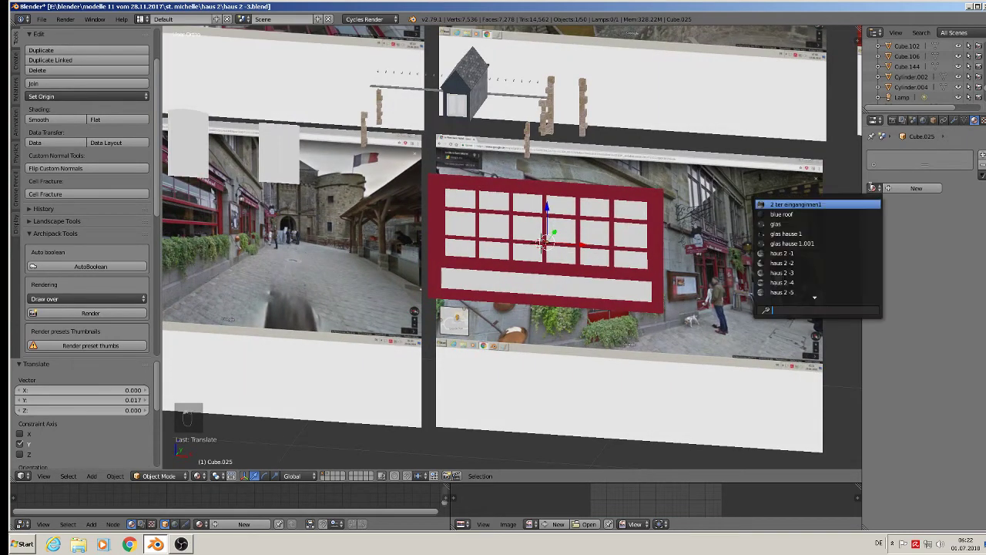
pyautogui.click(821, 228)
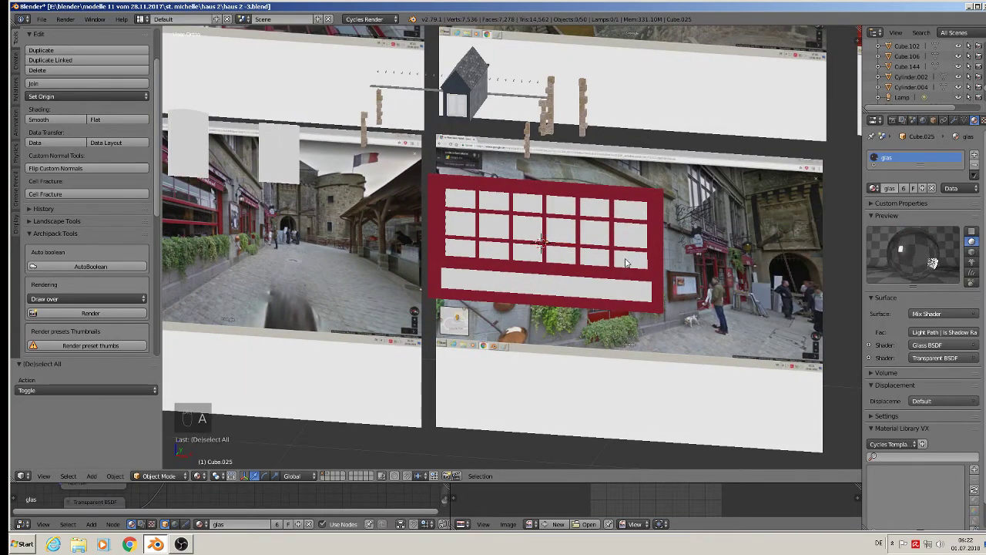
pyautogui.press('Tab')
pyautogui.press('Tab')
pyautogui.scroll(-5, 573, 266)
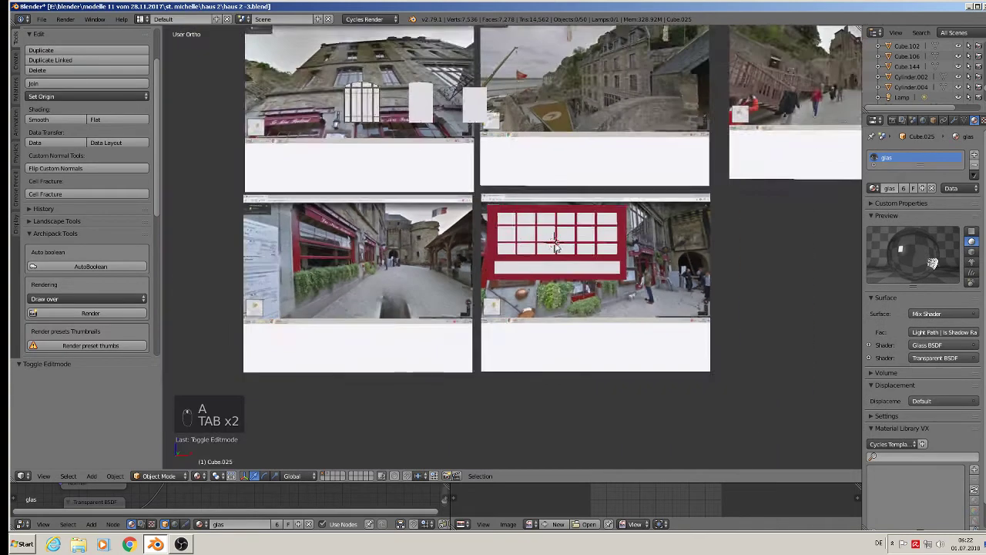
pyautogui.click(42, 20)
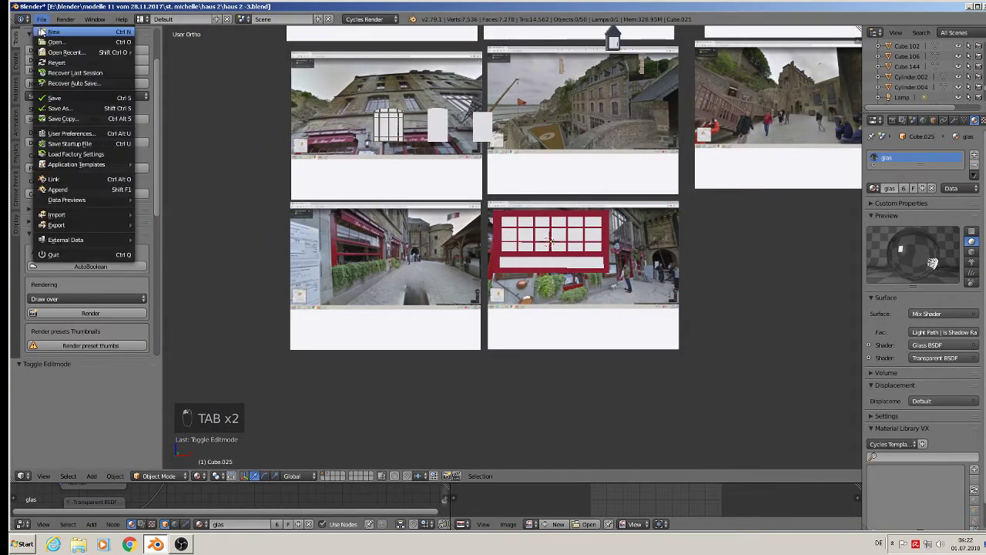
pyautogui.click(46, 100)
# Step: Select the red window grid together with the glass pane and join them into one object
pyautogui.keyDown('shift'); pyautogui.moveTo(382, 219); pyautogui.dragTo(511, 245, button='middle'); pyautogui.keyUp('shift')
pyautogui.scroll(2, 511, 245)
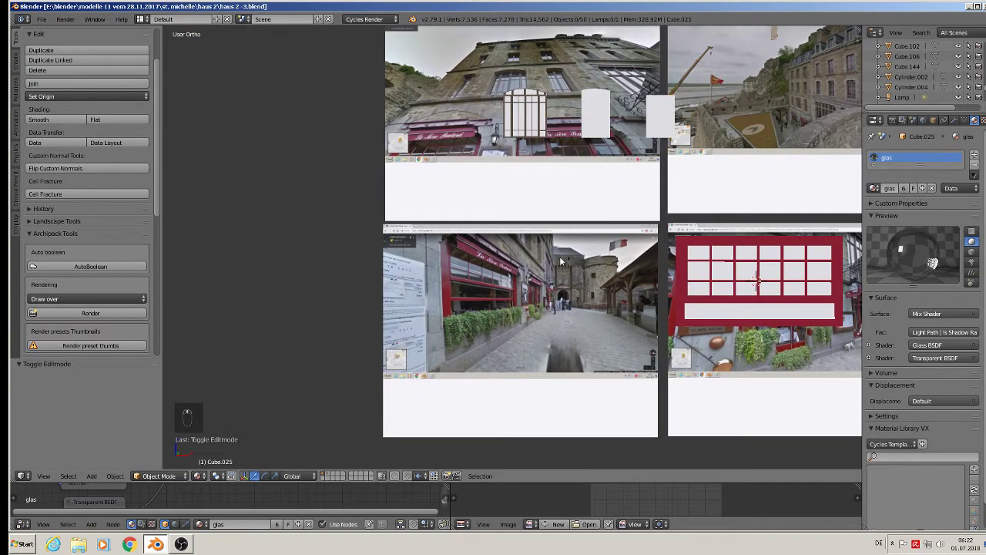
pyautogui.press('KP_1')
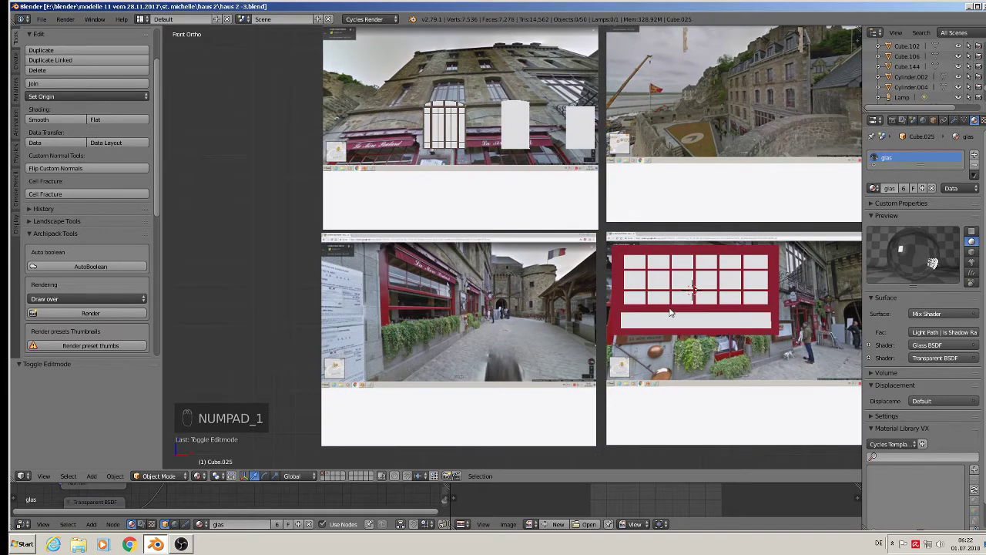
pyautogui.scroll(3, 670, 312)
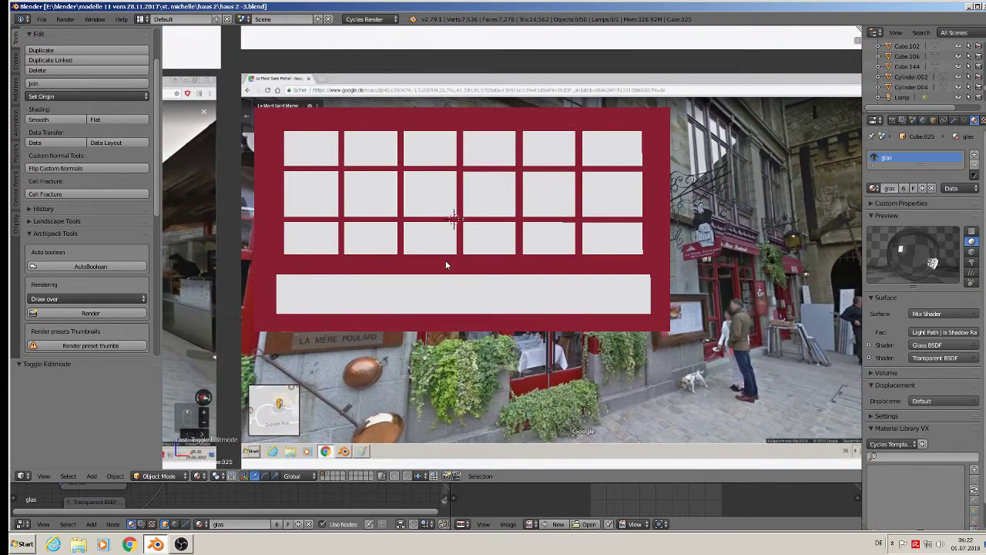
pyautogui.rightClick(432, 243)
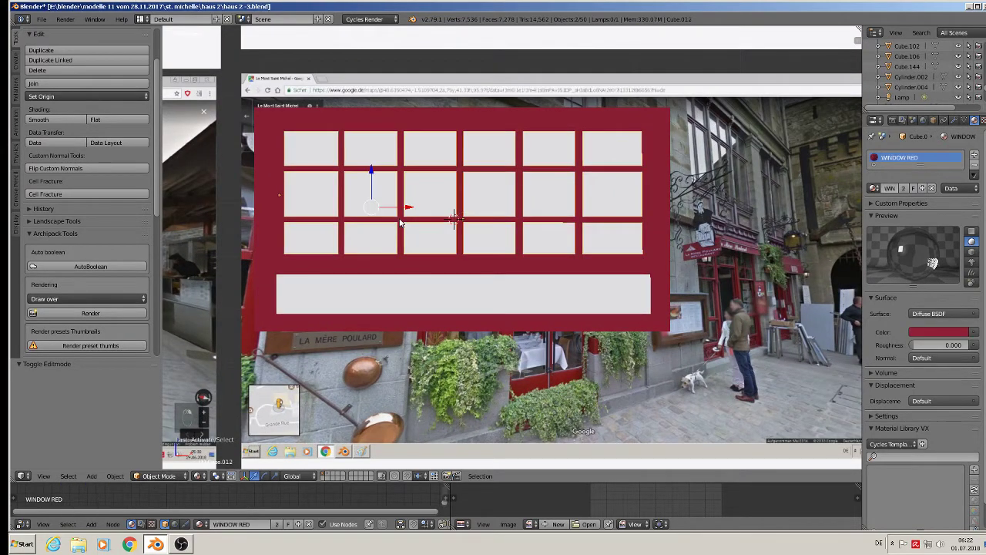
pyautogui.rightClick(369, 259)
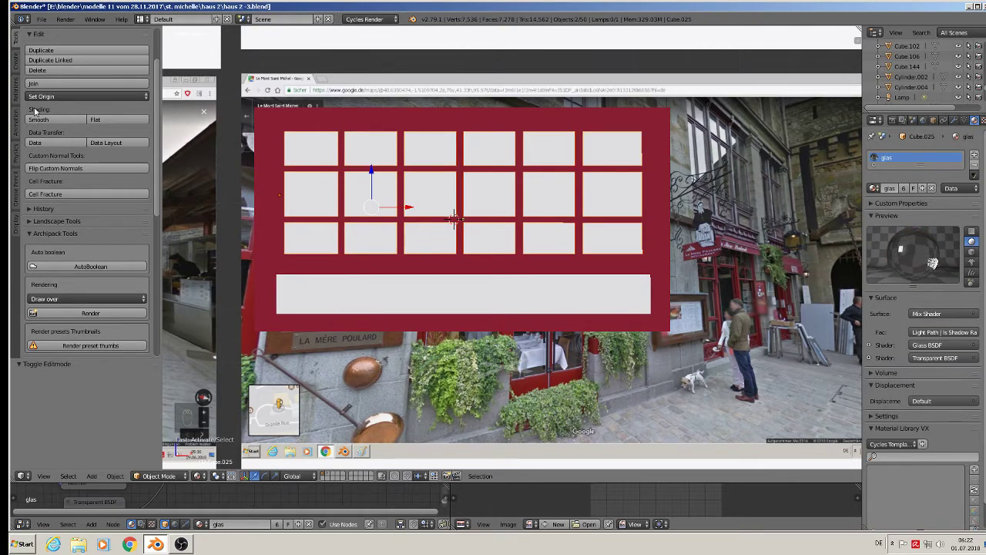
pyautogui.click(46, 83)
# Step: Try moving the joined grid and pane sideways out of the outer frame along X and undo the move
pyautogui.scroll(-2, 535, 254)
pyautogui.press('g')
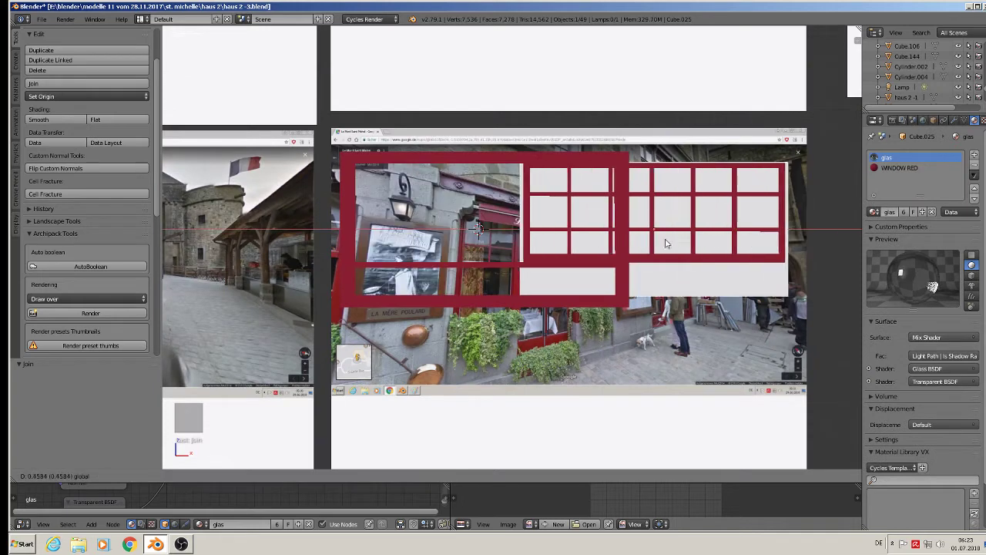
pyautogui.click(576, 231)
pyautogui.hotkey('ctrl', 'z')
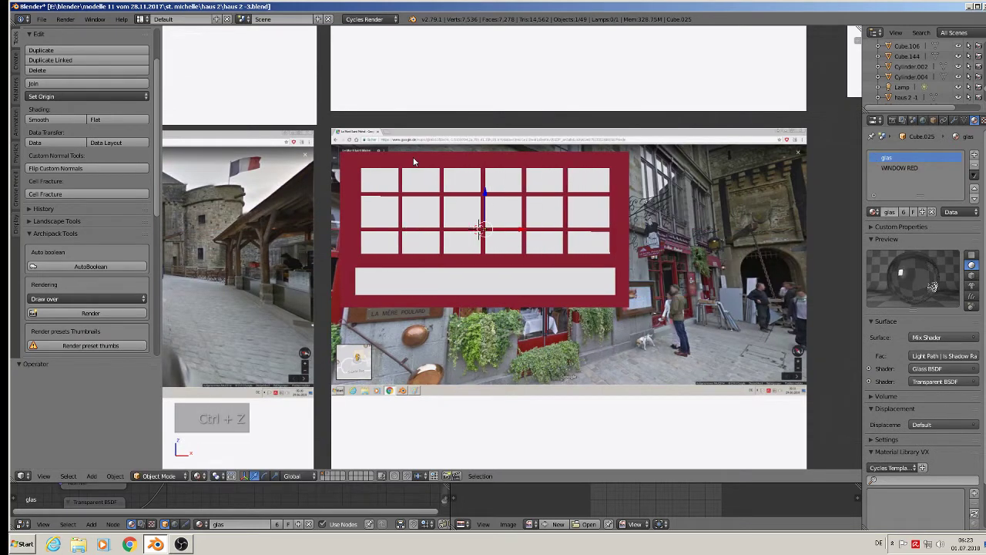
# Step: Add the outer window frame to the selection and join it with the grid and glass pane
pyautogui.keyDown('shift'); pyautogui.rightClick(413, 162); pyautogui.keyUp('shift')
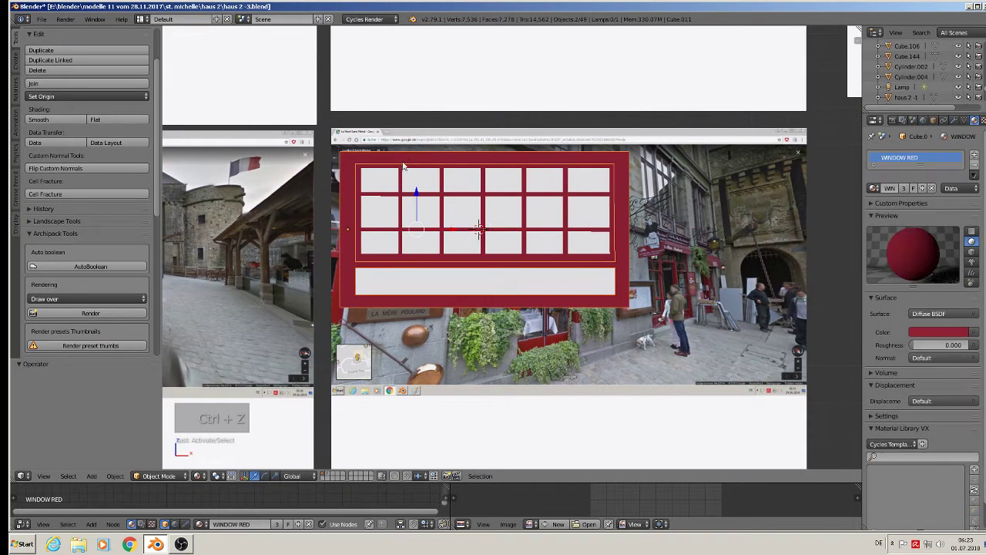
pyautogui.click(46, 83)
# Step: Move the complete window into the empty area to the left of the reference photos, clear the selection and save the project file
pyautogui.scroll(-5, 711, 351)
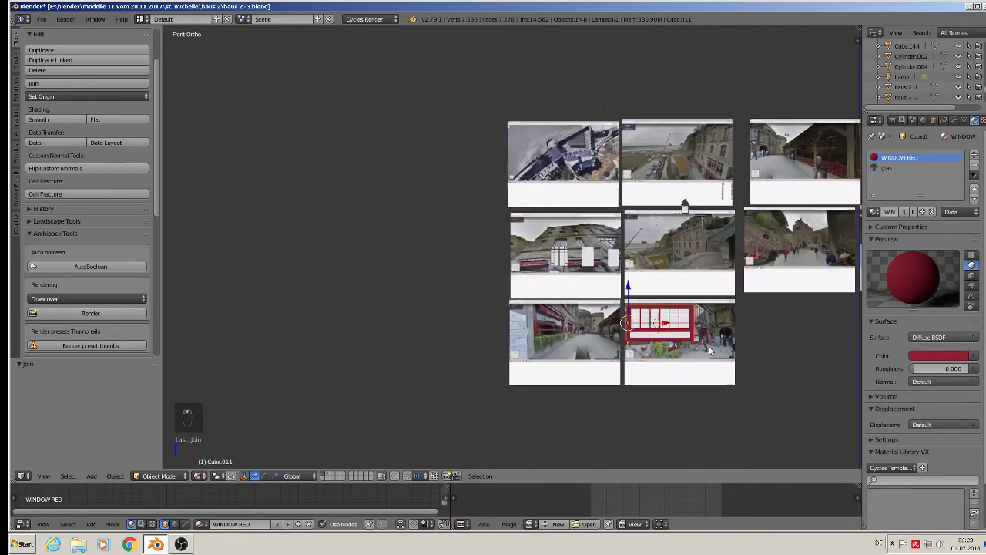
pyautogui.scroll(3, 711, 351)
pyautogui.press('g')
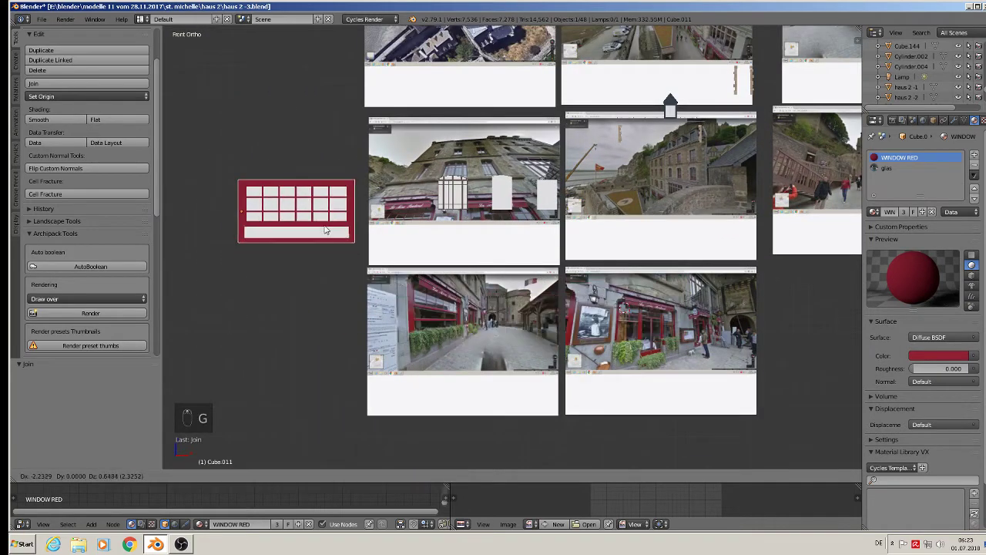
pyautogui.click(330, 218)
pyautogui.press('a')
pyautogui.click(43, 18)
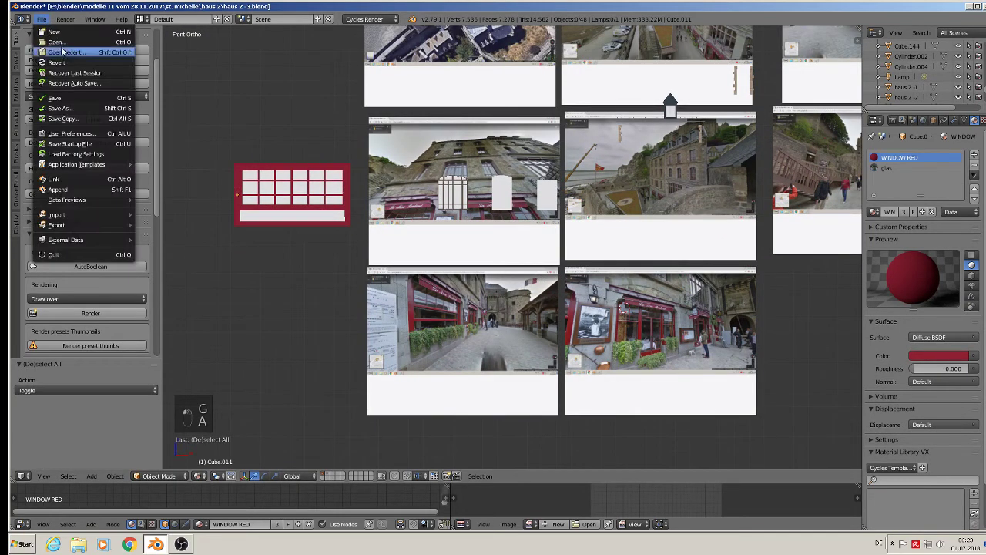
# Step: Place the 3D cursor on the left edge of the red restaurant entrance in the street photo and add a cube there
pyautogui.scroll(5, 539, 341)
pyautogui.keyDown('shift'); pyautogui.moveTo(539, 342); pyautogui.dragTo(364, 273, button='middle'); pyautogui.keyUp('shift')
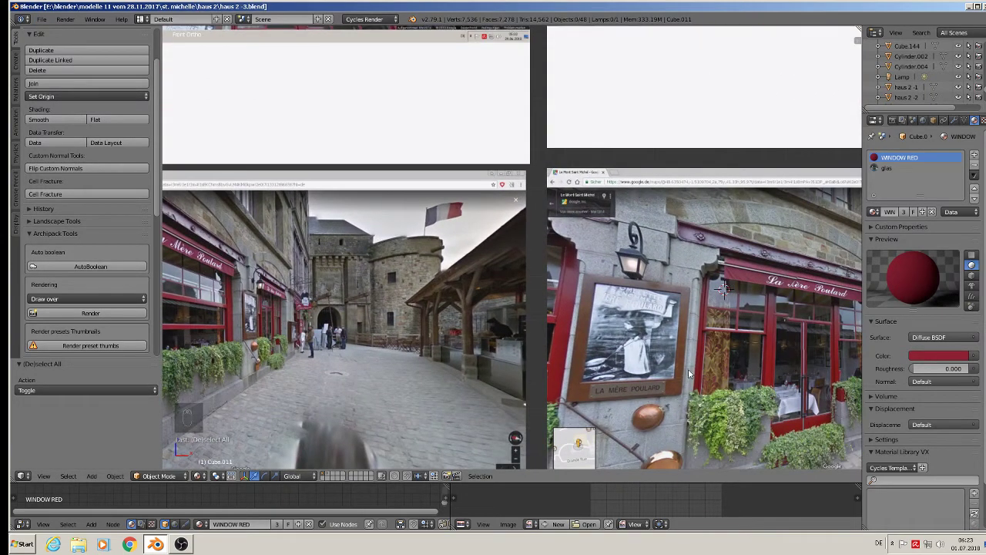
pyautogui.keyDown('shift'); pyautogui.moveTo(690, 373); pyautogui.dragTo(467, 321, button='middle'); pyautogui.keyUp('shift')
pyautogui.scroll(2, 688, 351)
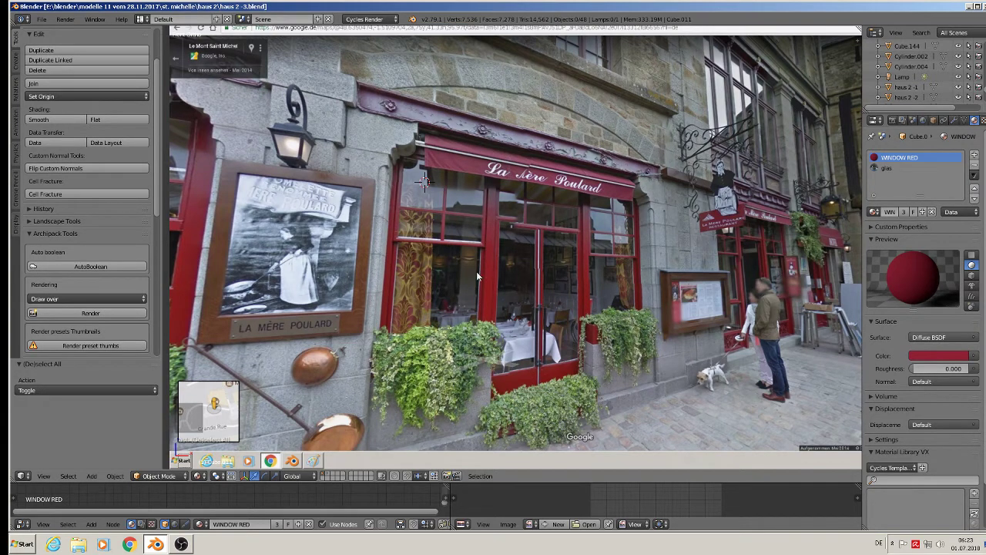
pyautogui.click(388, 235)
pyautogui.click(91, 477)
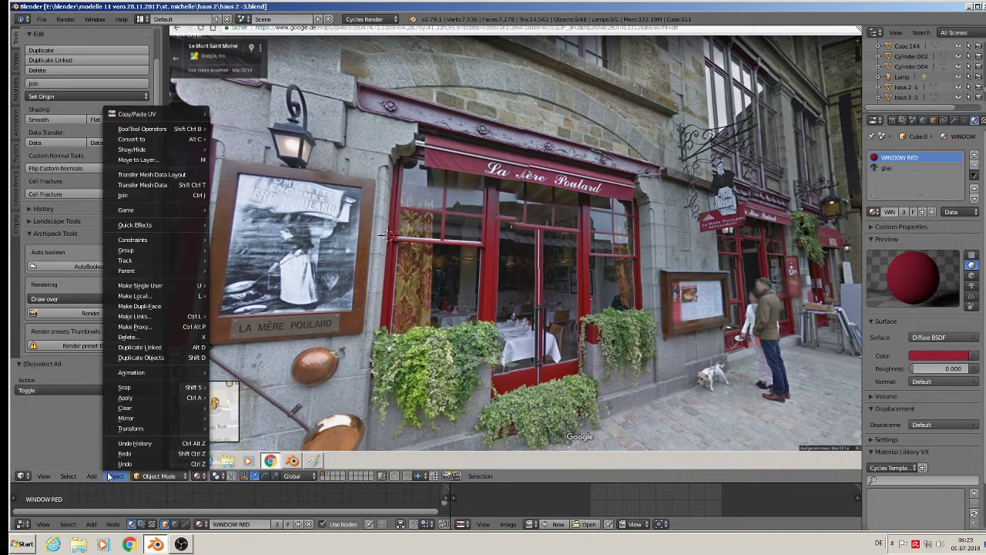
pyautogui.moveTo(119, 464)
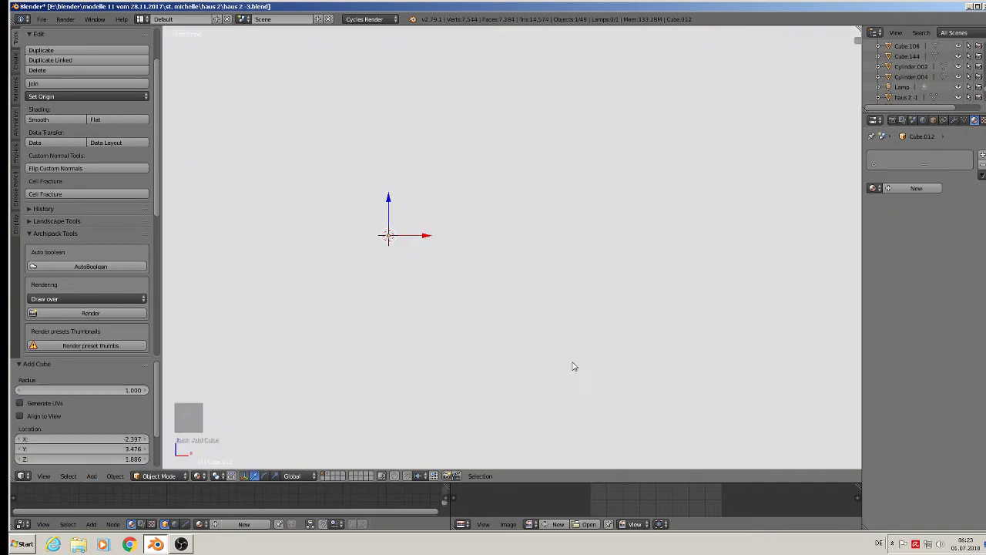
pyautogui.click(209, 232)
# Step: Scale the cube down by 0.017 and 0.259, stretch it 36.578 along Z into a slim post, and lower it 0.019 along Z
pyautogui.press('s')
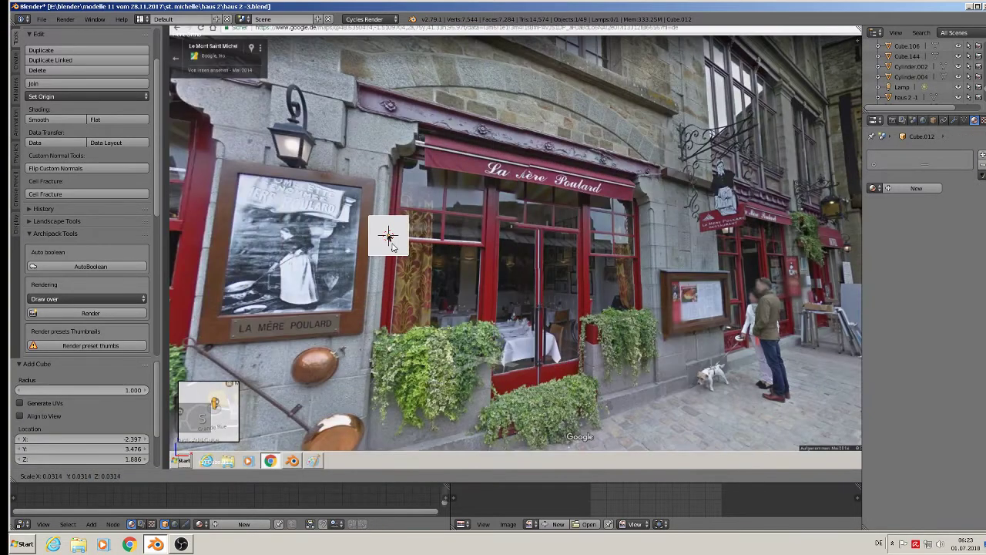
pyautogui.click(393, 239)
pyautogui.press('s')
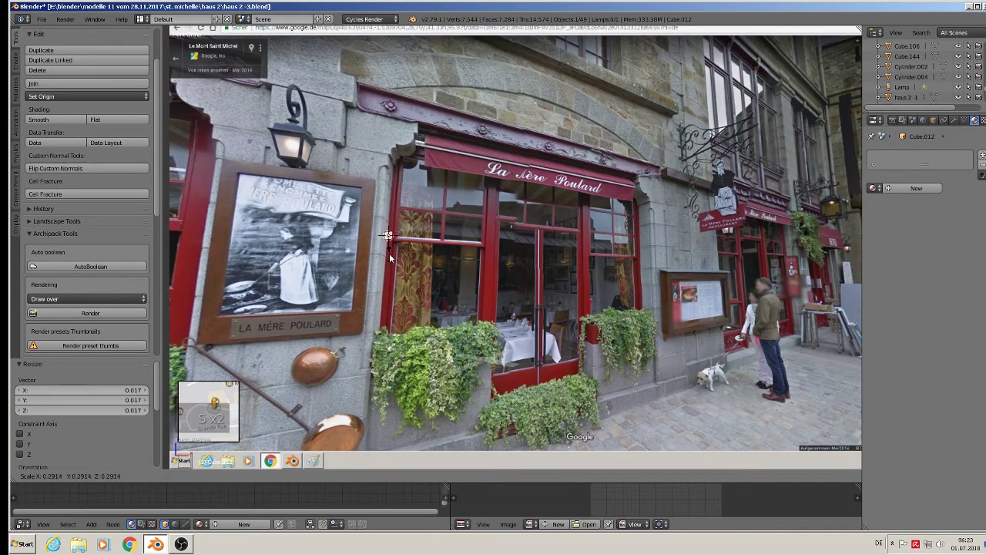
pyautogui.click(390, 255)
pyautogui.press('s')
pyautogui.press('z')
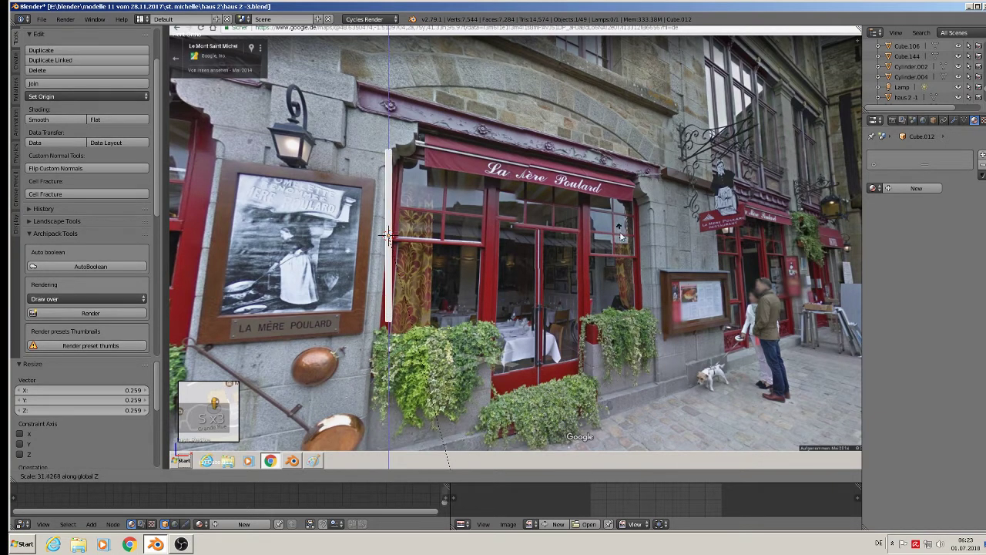
pyautogui.click(654, 376)
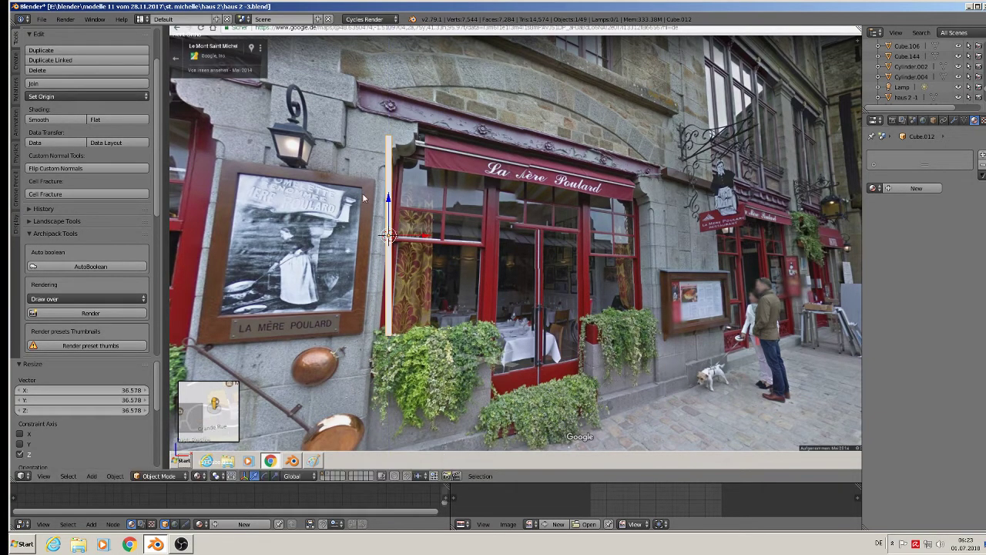
pyautogui.moveTo(391, 206); pyautogui.dragTo(395, 217)
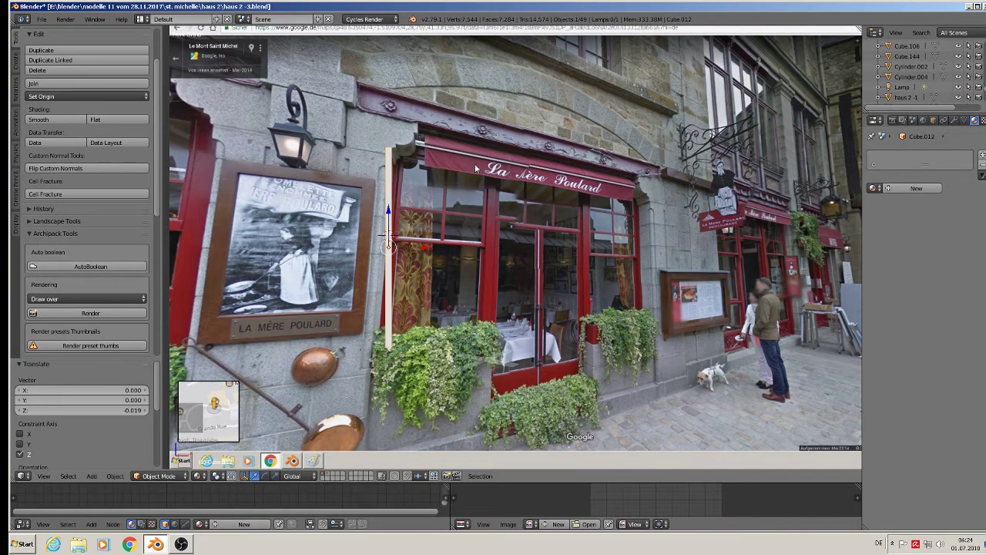
# Step: Add one loop cut close to the upper end and one close to the lower end of the slim post
pyautogui.scroll(1, 476, 168)
pyautogui.press('Tab')
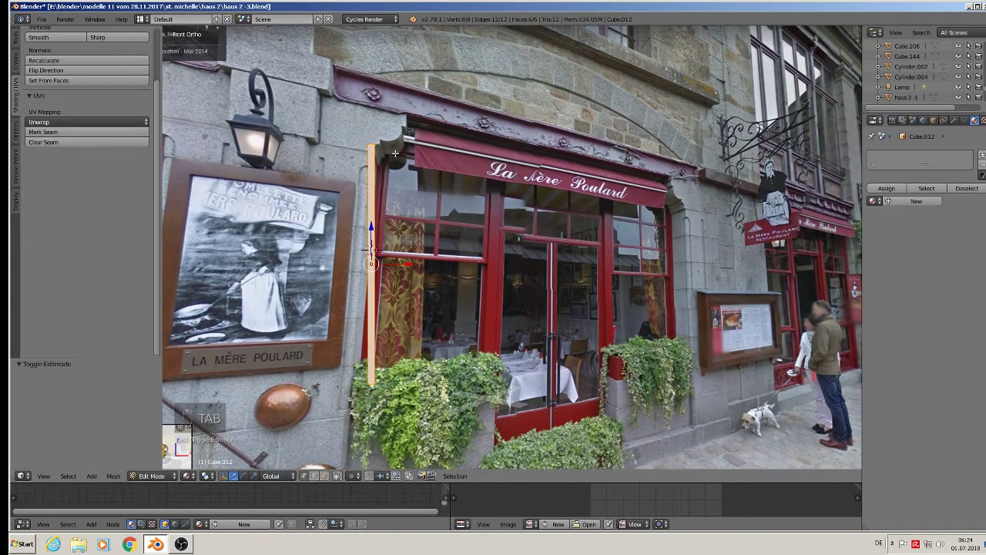
pyautogui.hotkey('ctrl', 'r')
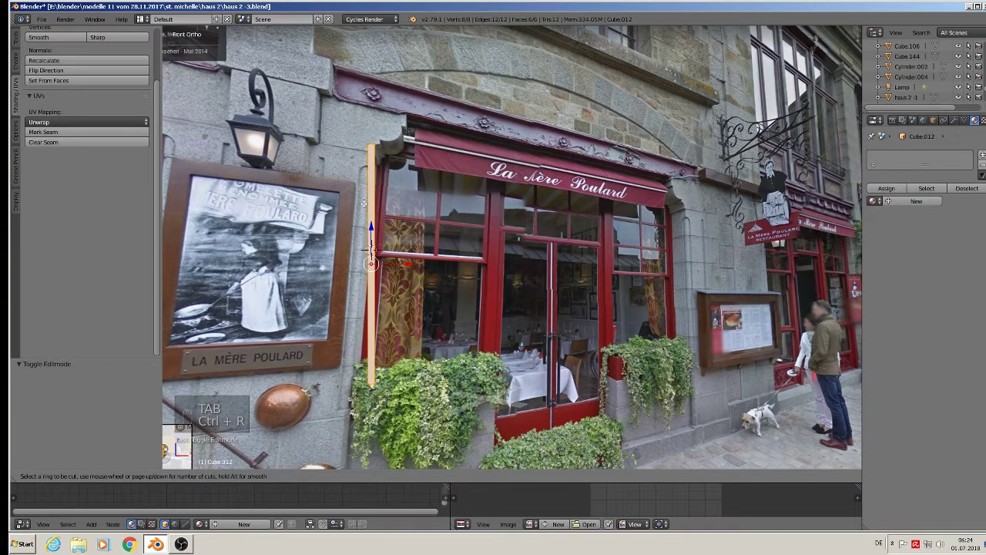
pyautogui.click(365, 202)
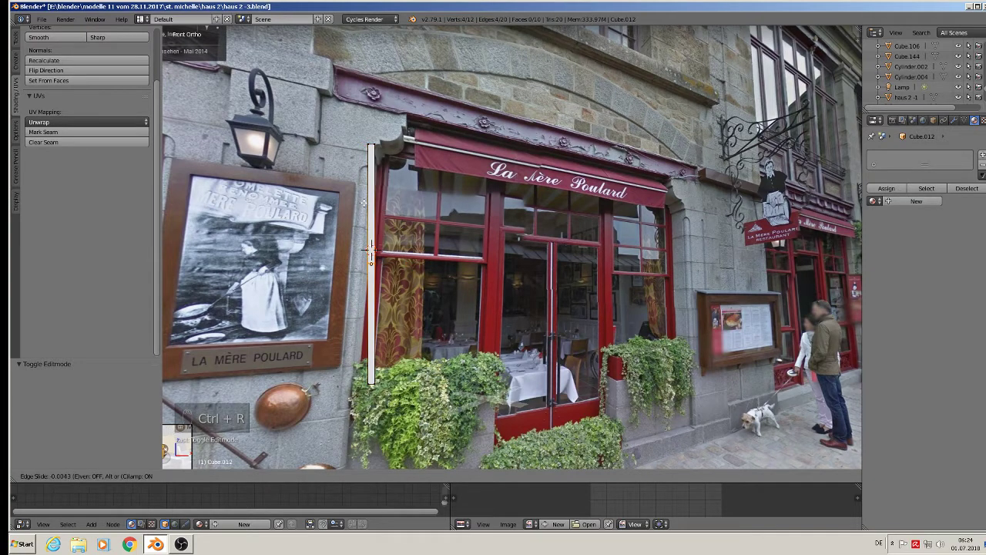
pyautogui.click(371, 248)
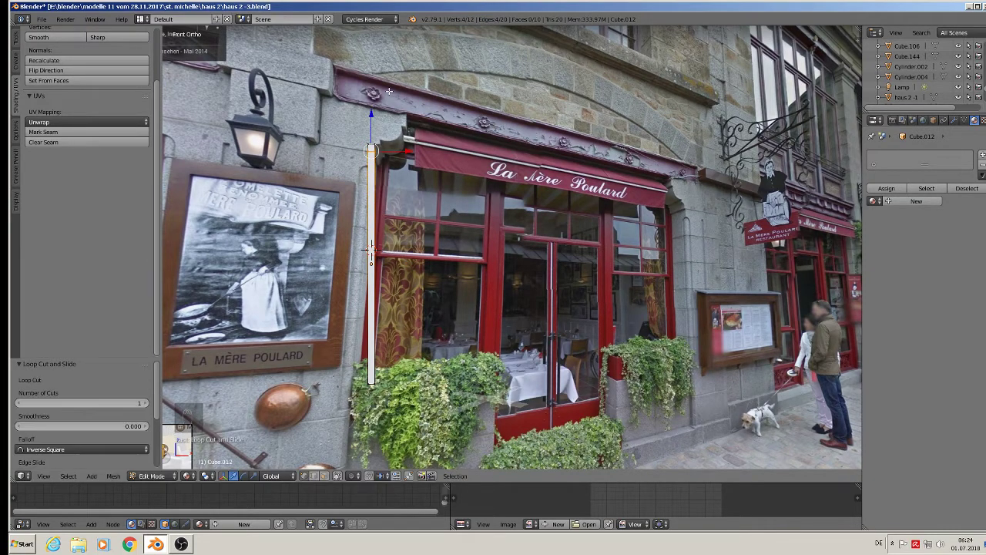
pyautogui.hotkey('ctrl', 'r')
pyautogui.click(374, 362)
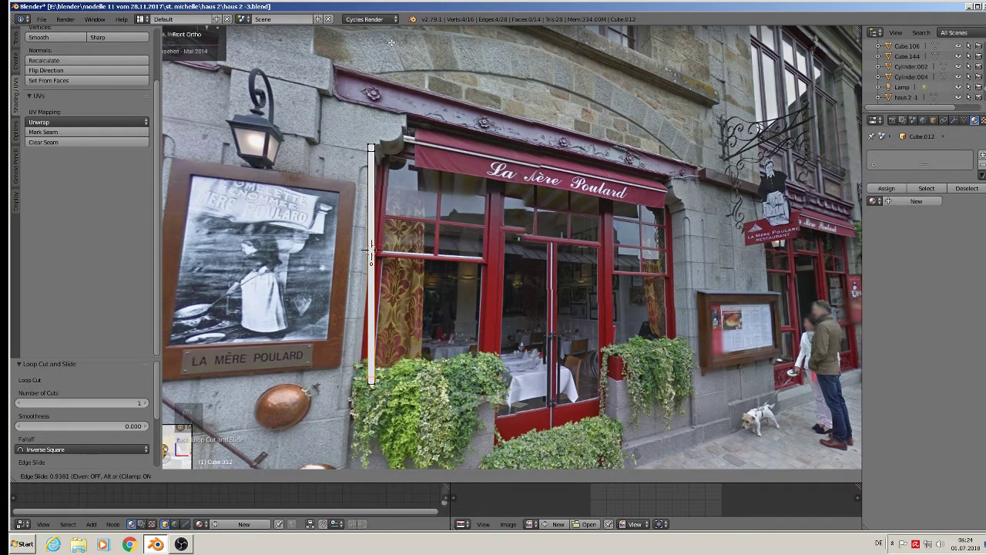
pyautogui.click(391, 43)
pyautogui.scroll(-2, 440, 172)
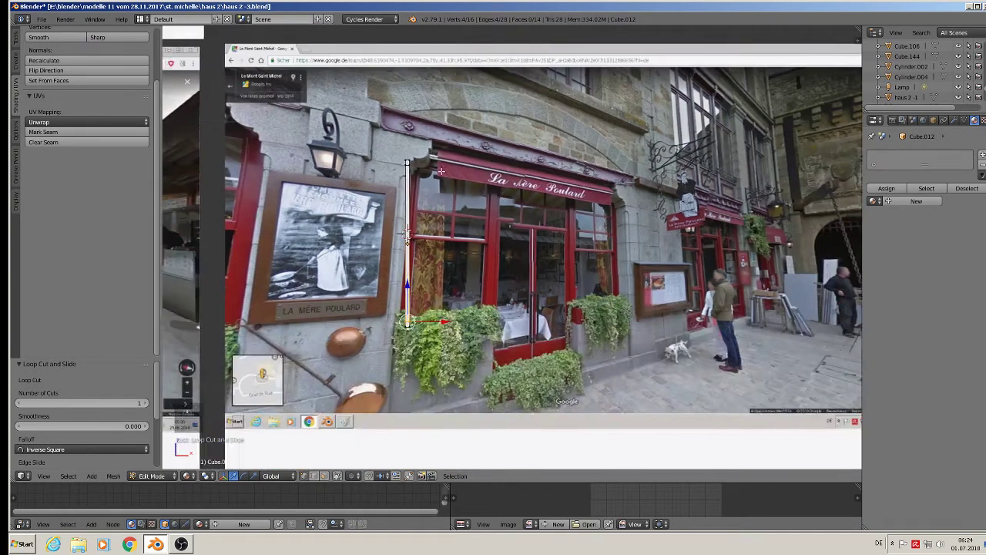
# Step: Duplicate the whole post within the mesh and place the copy level with it, right of the entrance over the menu board
pyautogui.scroll(1, 441, 171)
pyautogui.press('a')
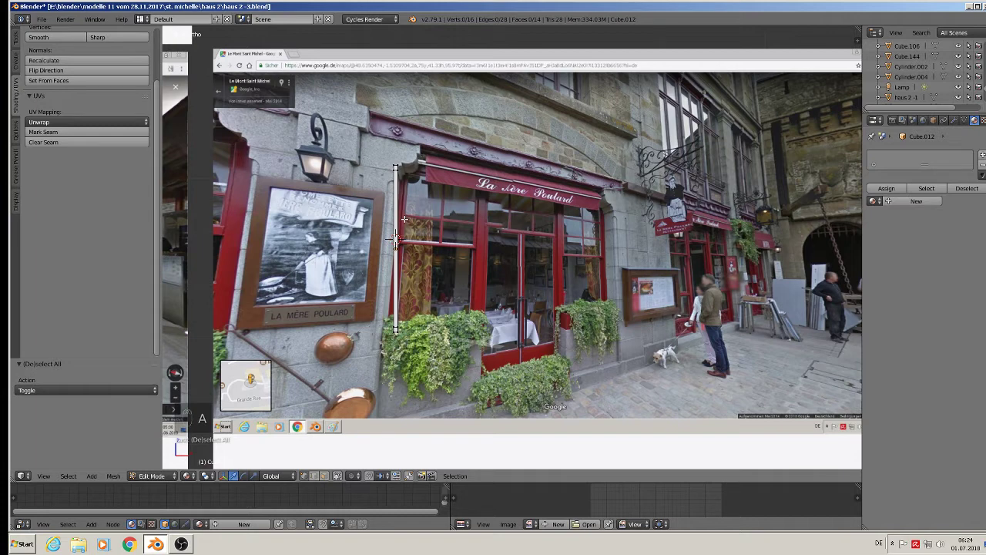
pyautogui.press('a')
pyautogui.hotkey('shift', 'd')
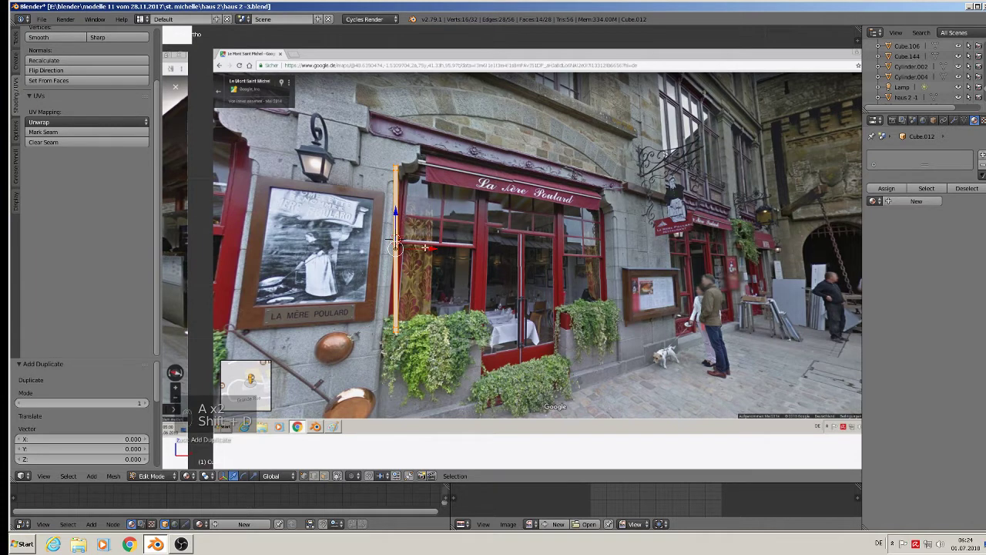
pyautogui.click(672, 269)
pyautogui.press('Tab')
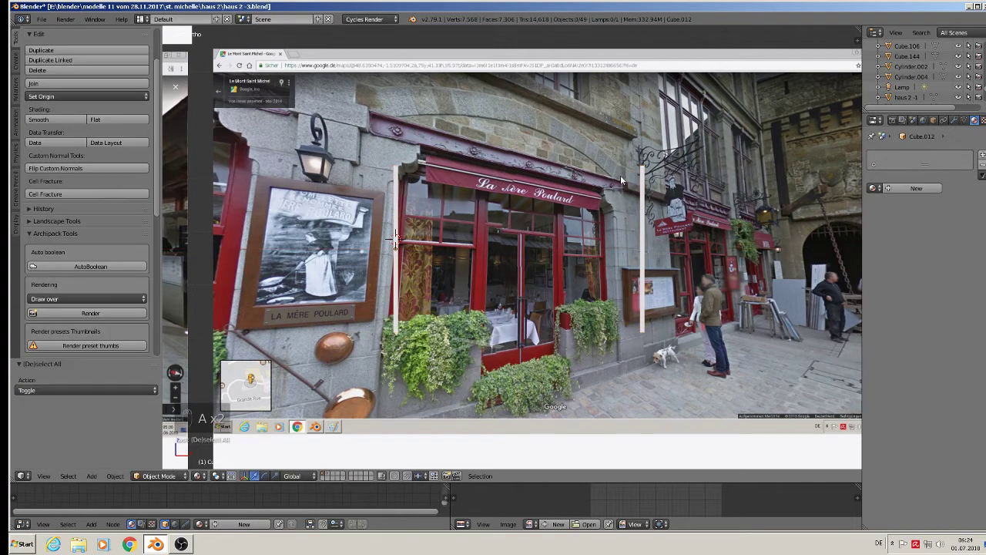
# Step: Select the upper end faces of both posts and connect them into a top bar with Bridge Edge Loops
pyautogui.press('Tab')
pyautogui.press('a')
pyautogui.press('a')
pyautogui.press('c')
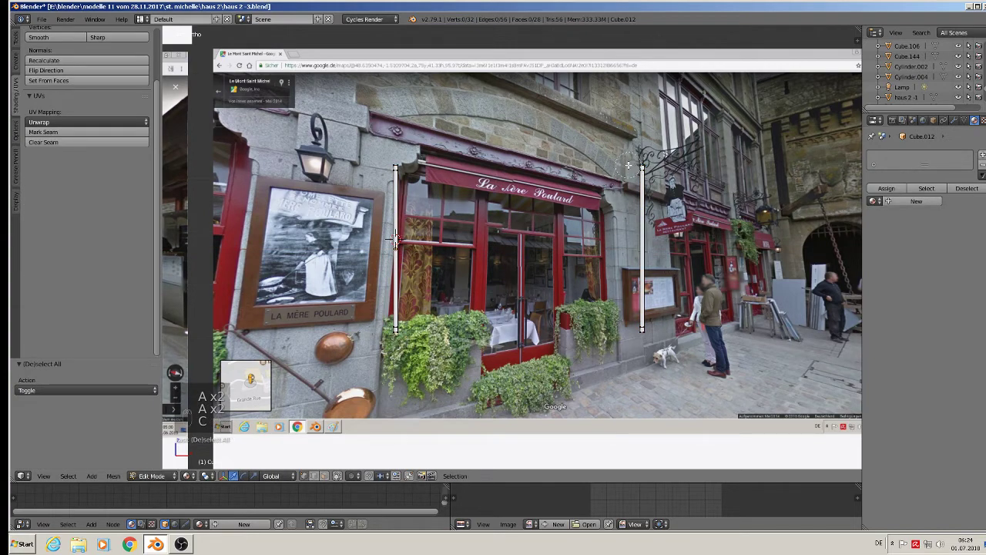
pyautogui.click(633, 165)
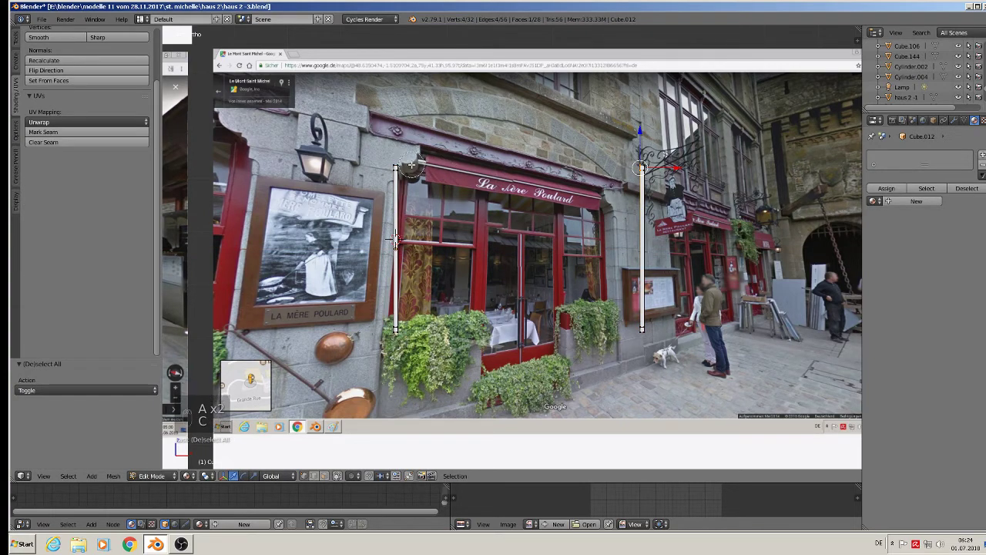
pyautogui.click(410, 164)
pyautogui.press('space')
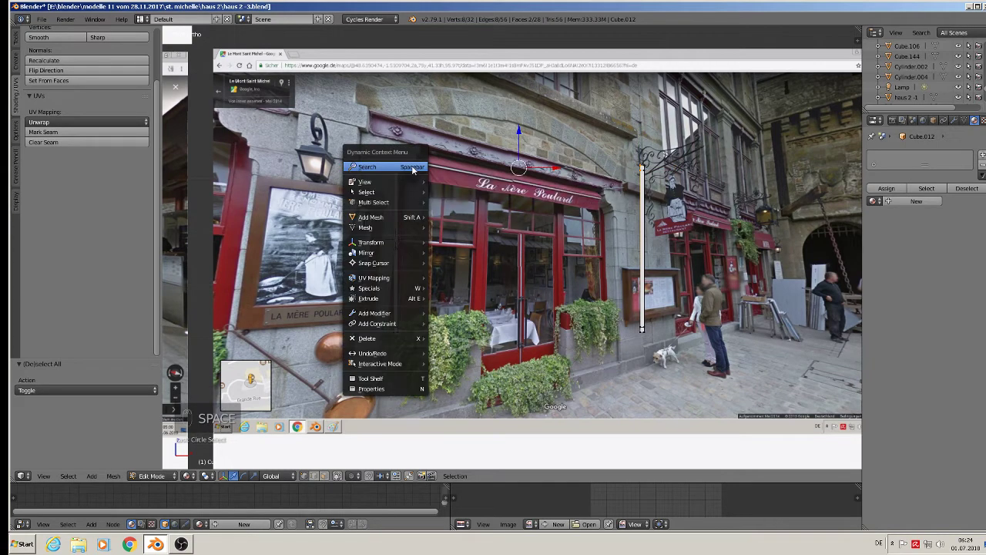
pyautogui.click(412, 167)
pyautogui.click(495, 187)
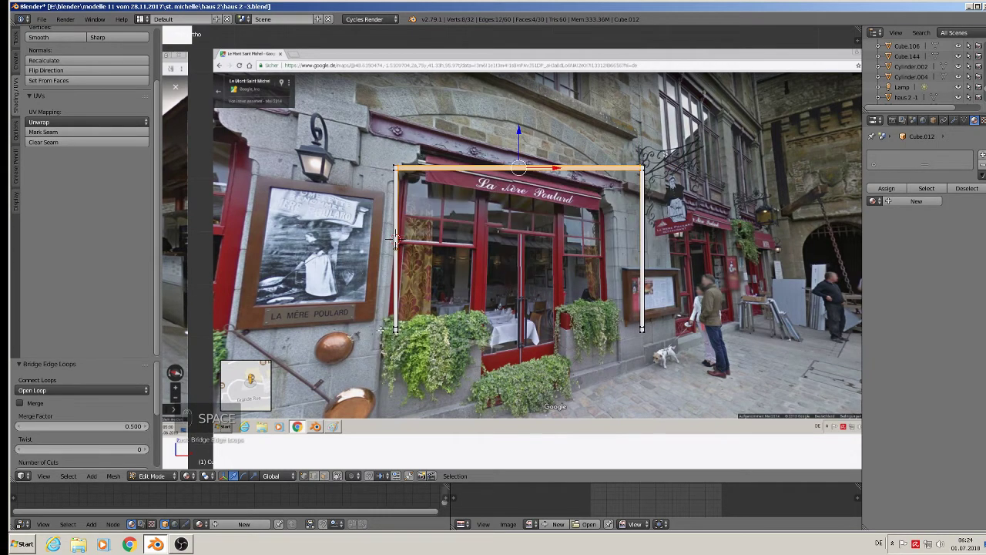
# Step: Select the lower end faces of both posts and connect them into a bottom bar with Bridge Edge Loops
pyautogui.press('a')
pyautogui.press('c')
pyautogui.click(399, 330)
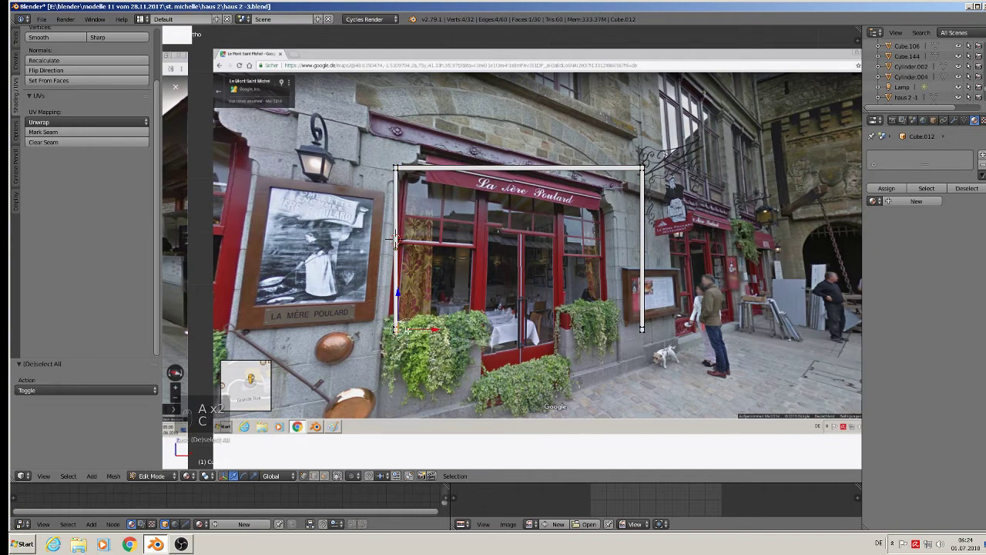
pyautogui.press('c')
pyautogui.click(635, 329)
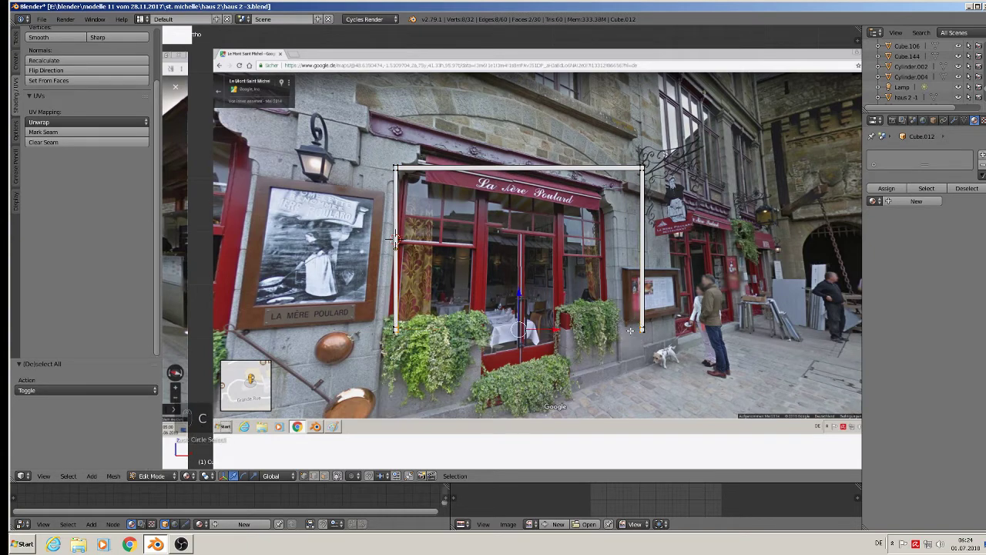
pyautogui.press('space')
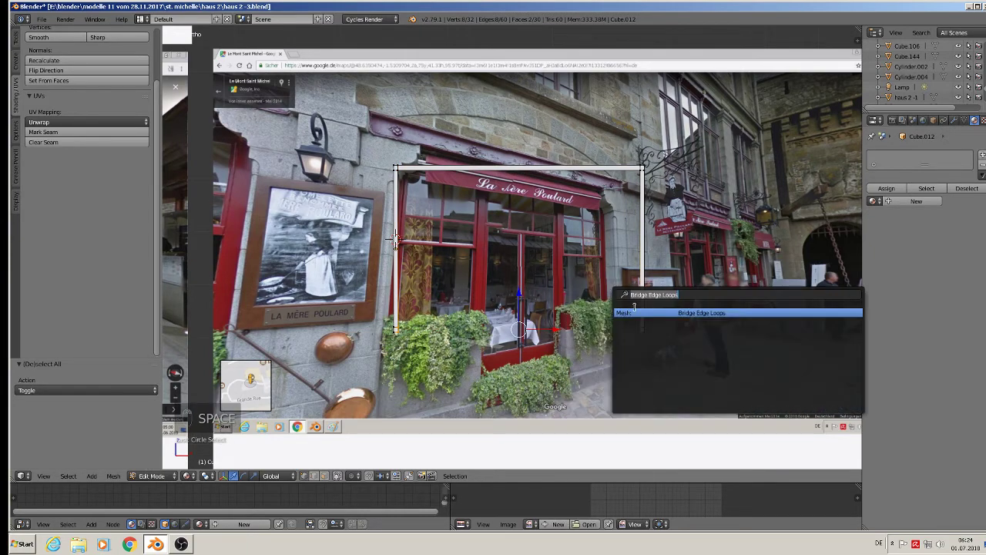
pyautogui.click(641, 311)
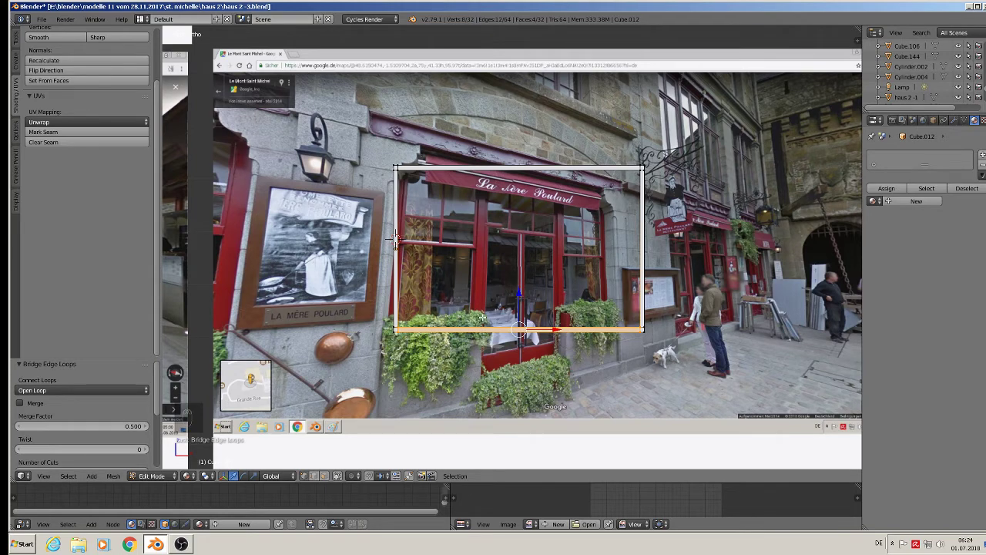
# Step: Divide the bottom bar into three equal sections with 2 evenly spaced loop cuts
pyautogui.scroll(4, 396, 239)
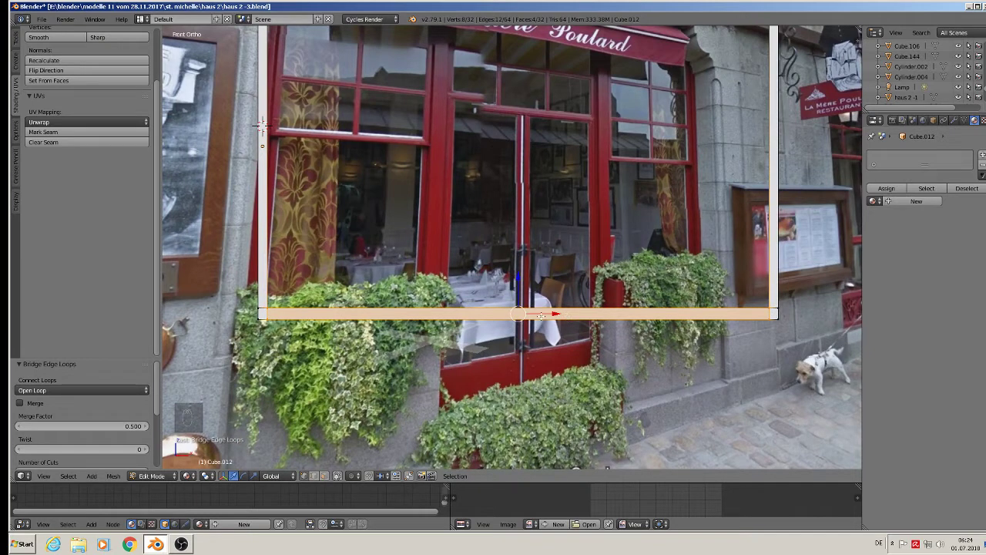
pyautogui.hotkey('ctrl', 'r')
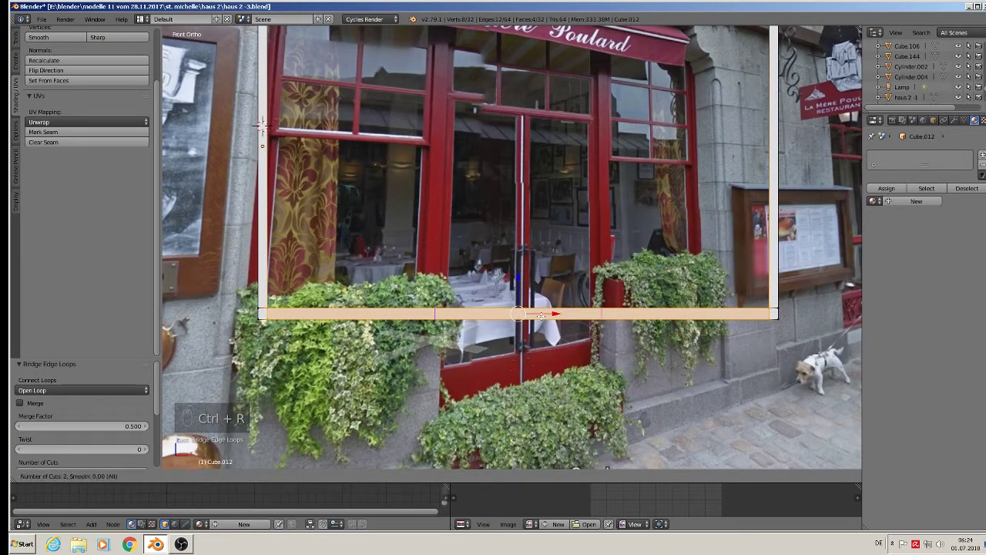
pyautogui.click(542, 315)
pyautogui.rightClick(542, 315)
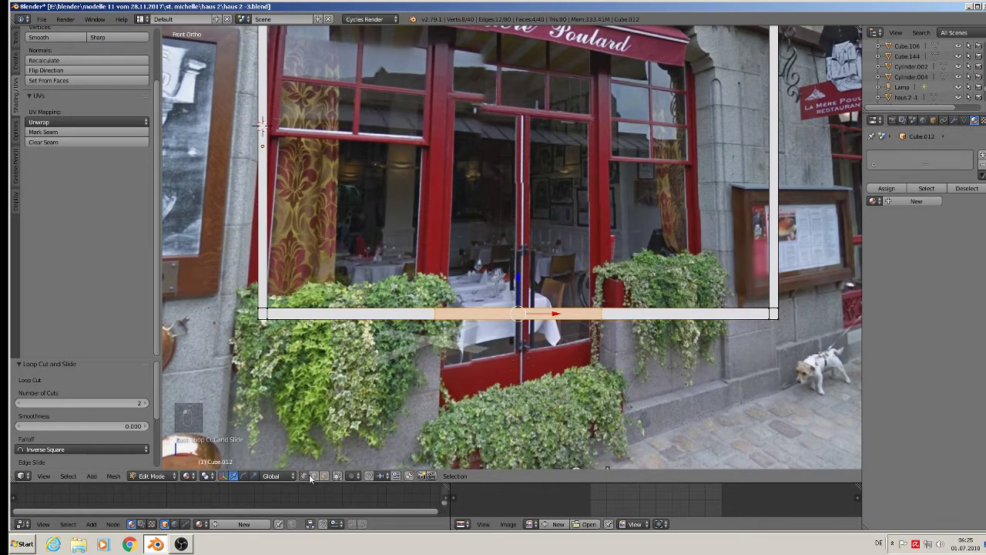
# Step: Delete the edges of the bottom bar's middle section to open a gap for the door
pyautogui.press('a')
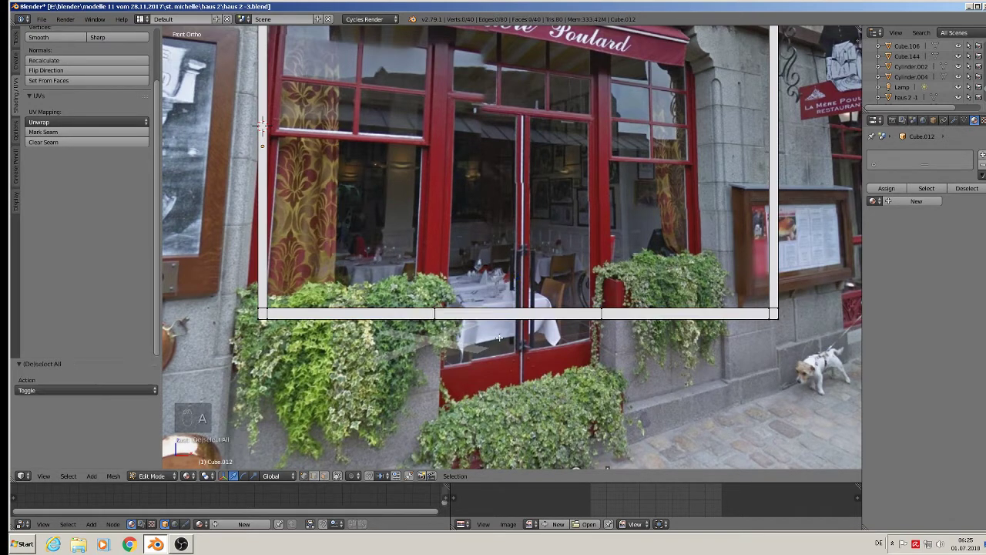
pyautogui.press('c')
pyautogui.rightClick(512, 289)
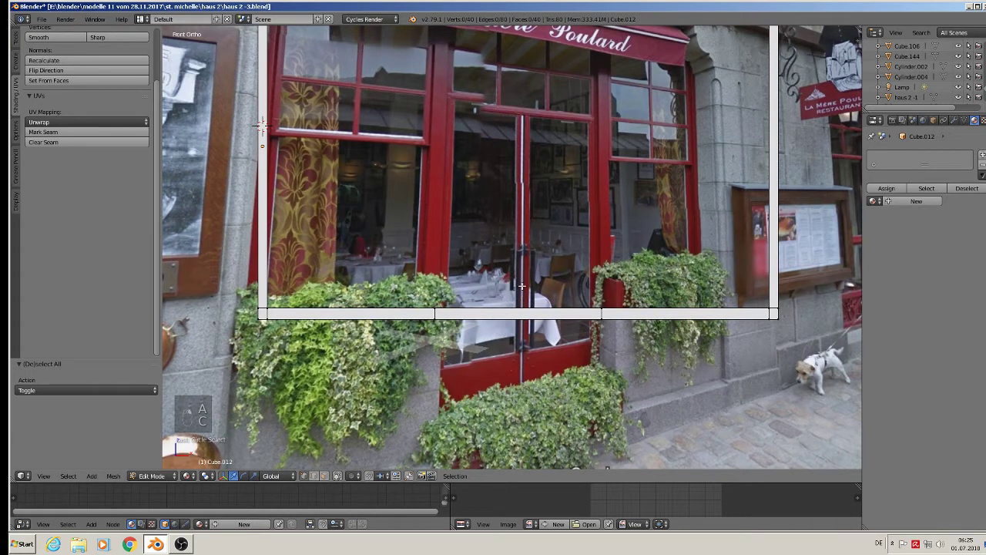
pyautogui.press('c')
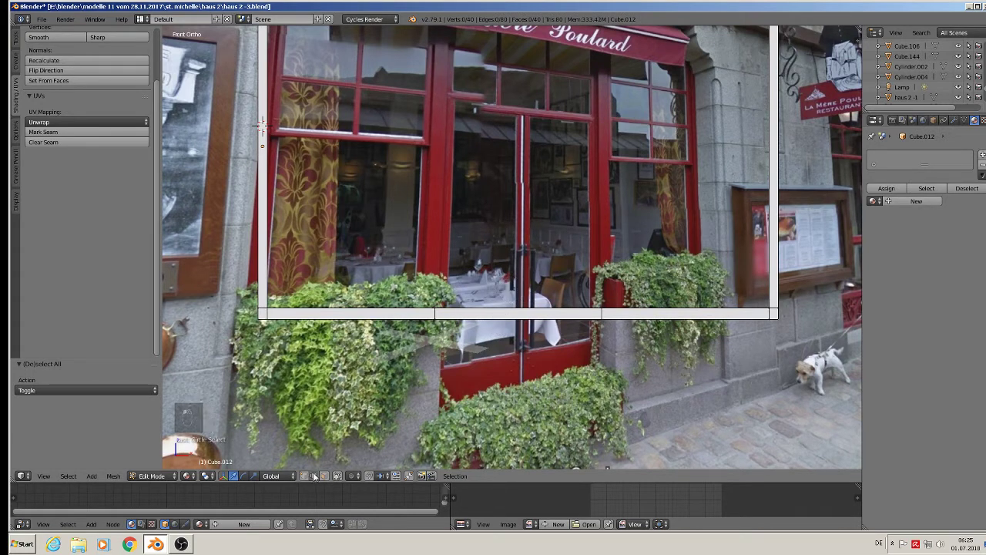
pyautogui.click(518, 311)
pyautogui.press('x')
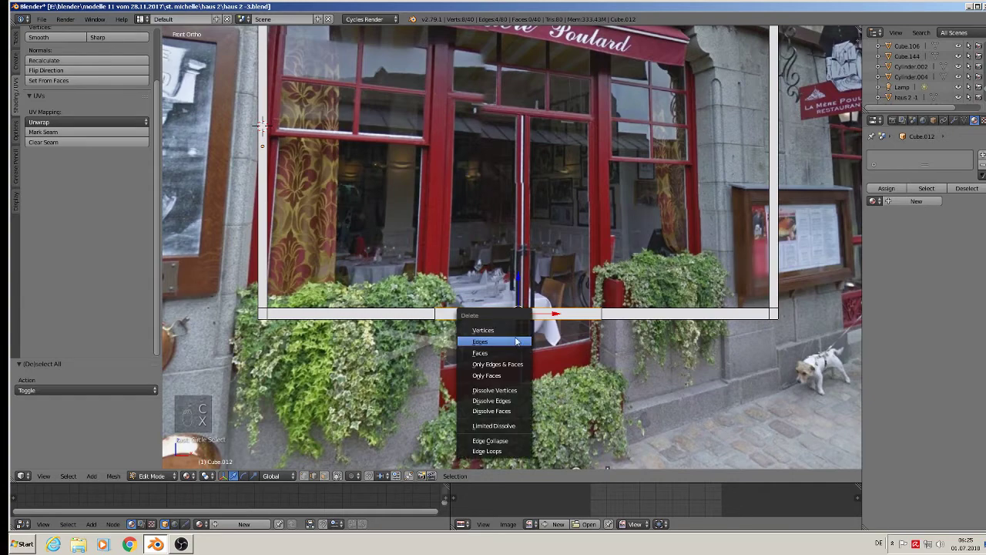
pyautogui.click(514, 343)
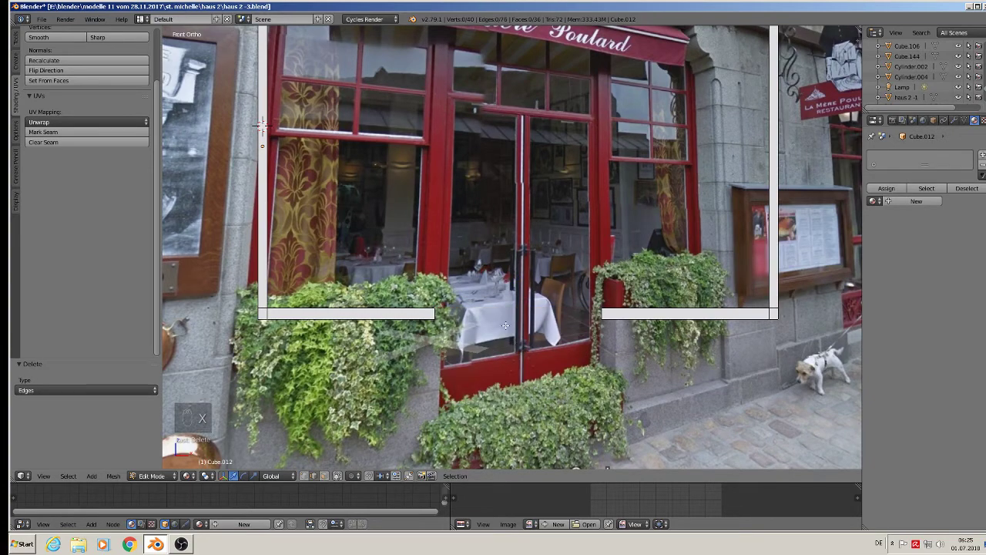
# Step: Fill the open ends of both bottom bar stubs with faces and leave mesh editing
pyautogui.moveTo(455, 323); pyautogui.dragTo(413, 336, button='middle')
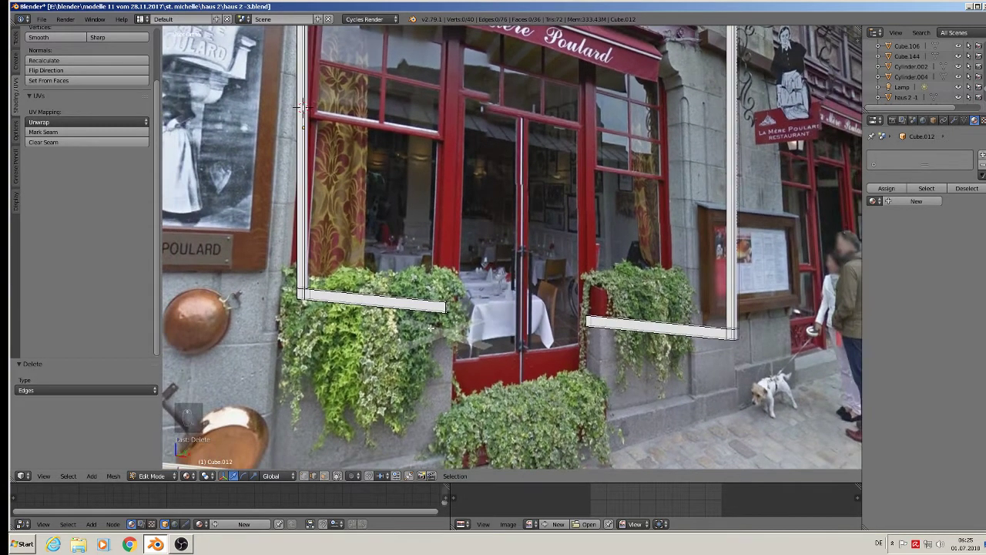
pyautogui.scroll(4, 451, 310)
pyautogui.scroll(1, 451, 310)
pyautogui.keyDown('alt'); pyautogui.rightClick(445, 305); pyautogui.keyUp('alt')
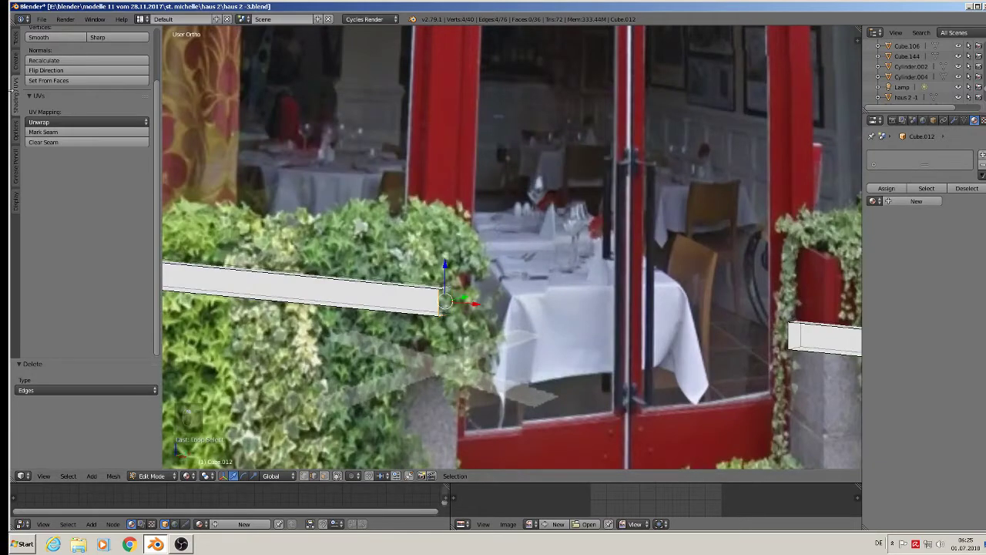
pyautogui.press('f')
pyautogui.moveTo(423, 297); pyautogui.dragTo(557, 323, button='middle')
pyautogui.keyDown('alt'); pyautogui.rightClick(687, 259); pyautogui.keyUp('alt')
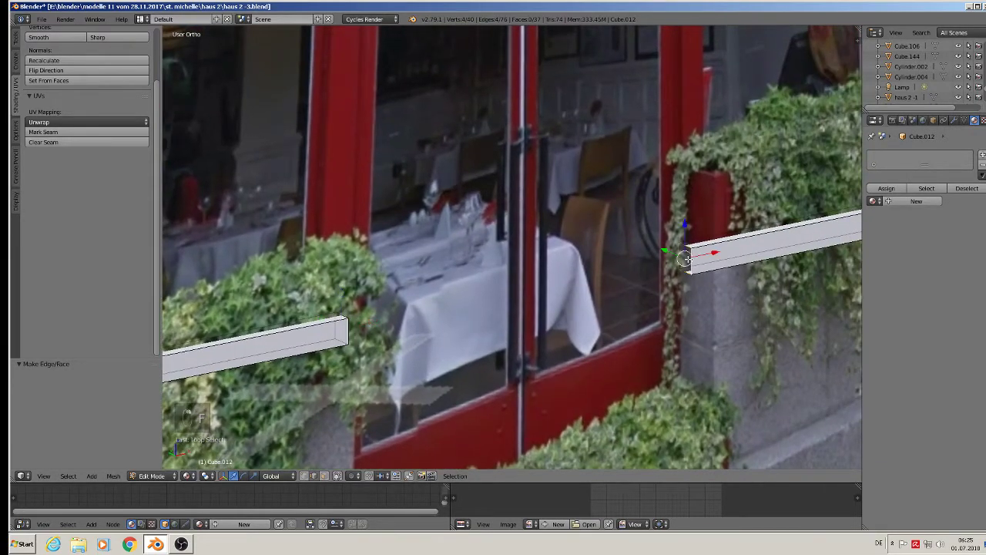
pyautogui.press('f')
pyautogui.scroll(-4, 687, 260)
pyautogui.press('Tab')
# Step: Move the entrance frame -0.182 along Y in front of the reference photo and return to the front view
pyautogui.scroll(-7, 689, 261)
pyautogui.moveTo(689, 261); pyautogui.dragTo(686, 323, button='middle')
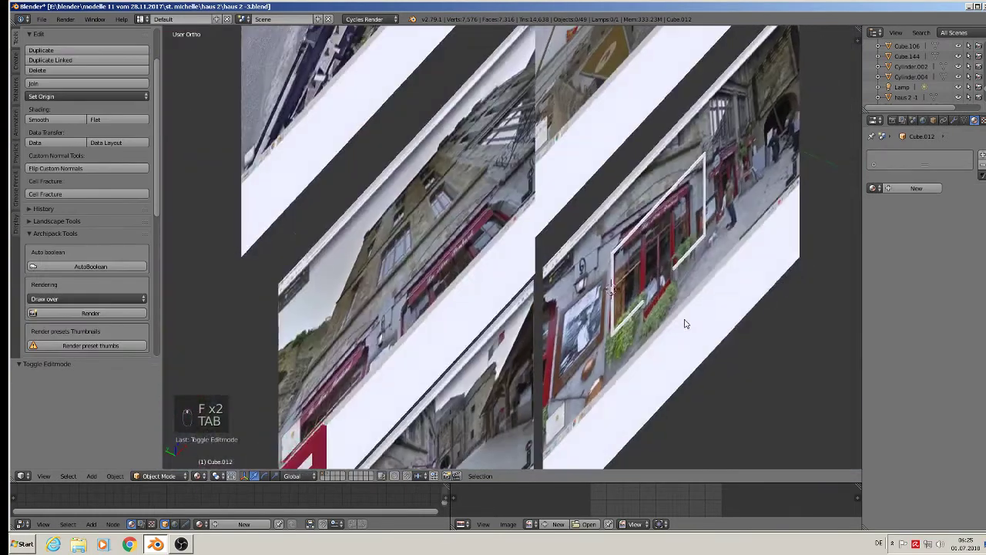
pyautogui.scroll(1, 686, 324)
pyautogui.rightClick(633, 228)
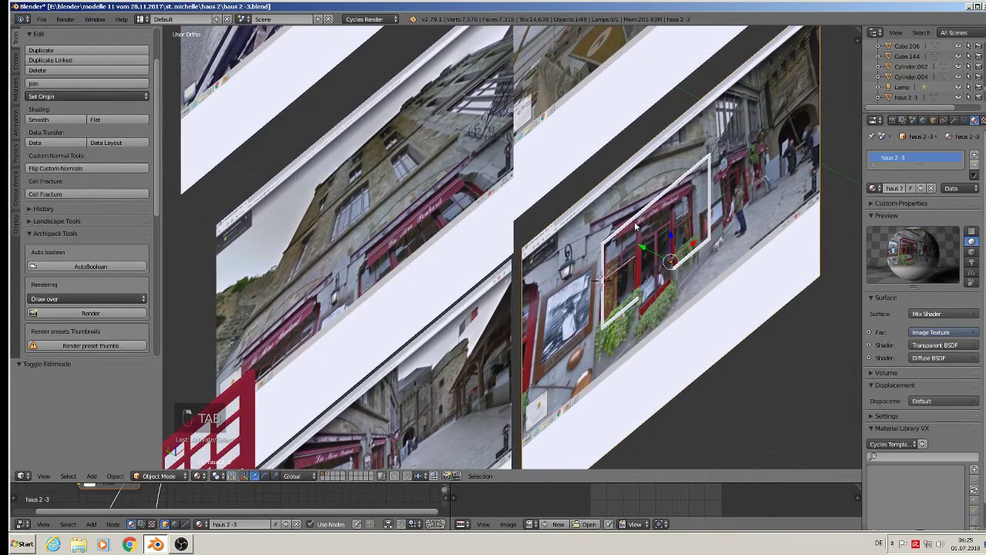
pyautogui.rightClick(636, 226)
pyautogui.press('g')
pyautogui.press('y')
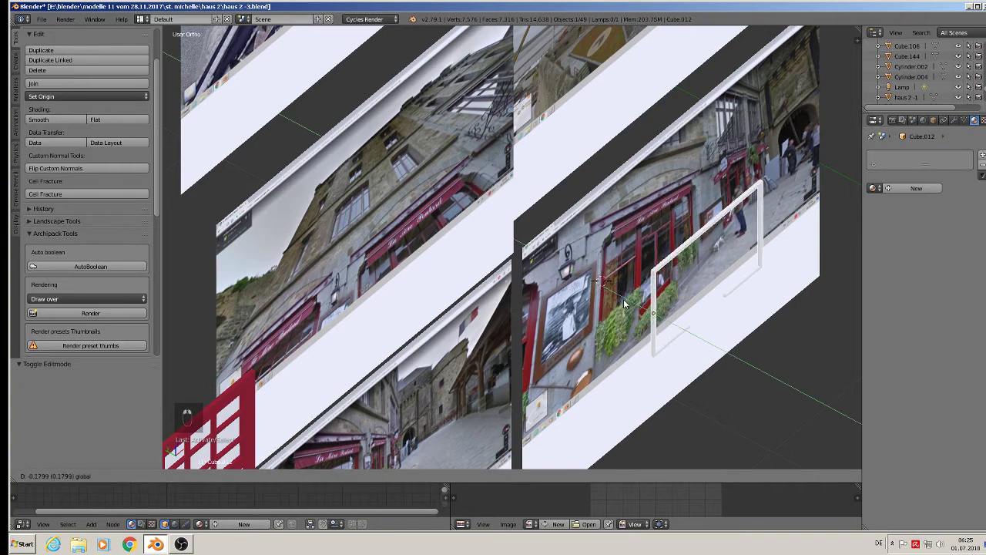
pyautogui.moveTo(624, 300); pyautogui.dragTo(625, 301)
pyautogui.moveTo(707, 329); pyautogui.dragTo(570, 280, button='middle')
pyautogui.press('KP_1')
pyautogui.scroll(1, 743, 304)
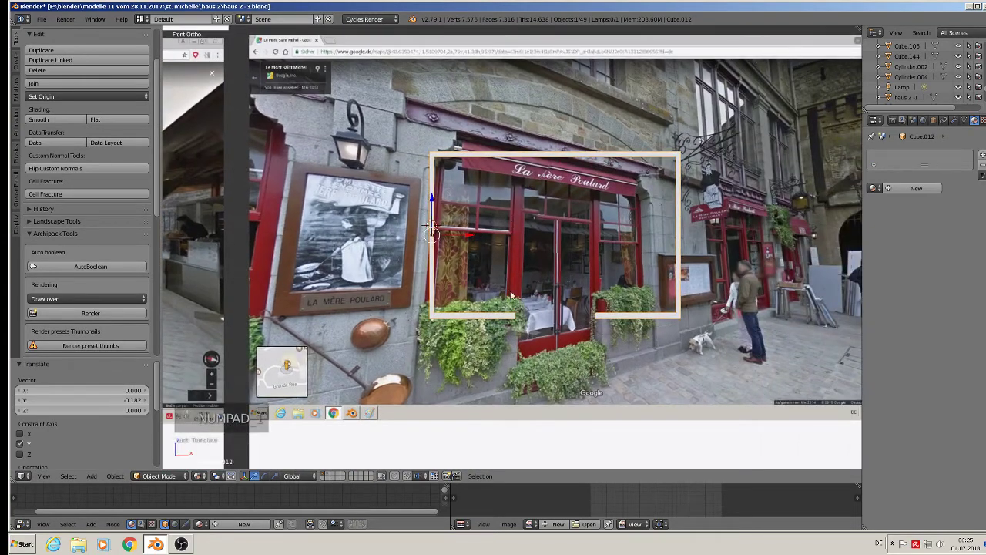
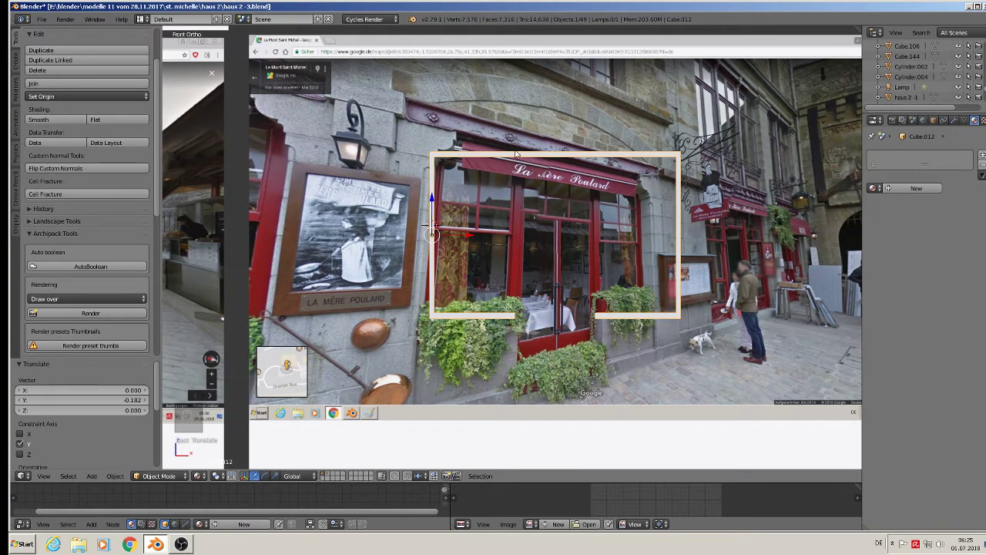
# Step: Add one loop cut near the door-gap end of each bottom bar stub of the entrance frame
pyautogui.press('Tab')
pyautogui.press('Tab')
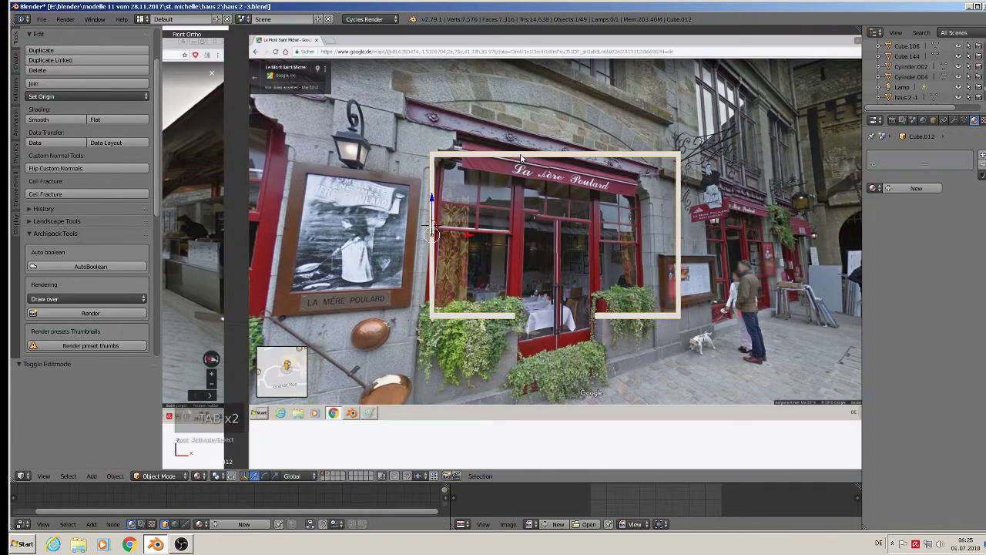
pyautogui.press('Tab')
pyautogui.scroll(2, 430, 223)
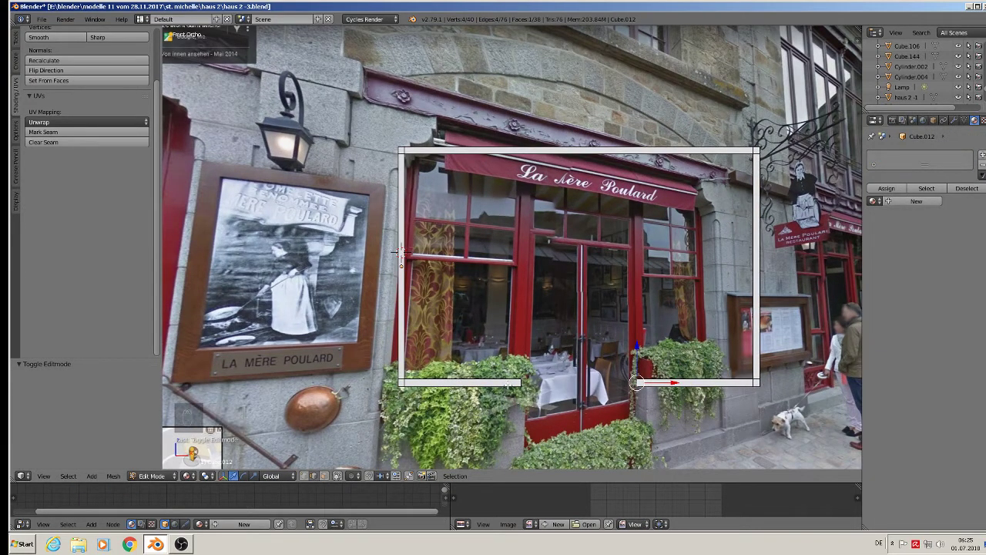
pyautogui.hotkey('ctrl', 'r')
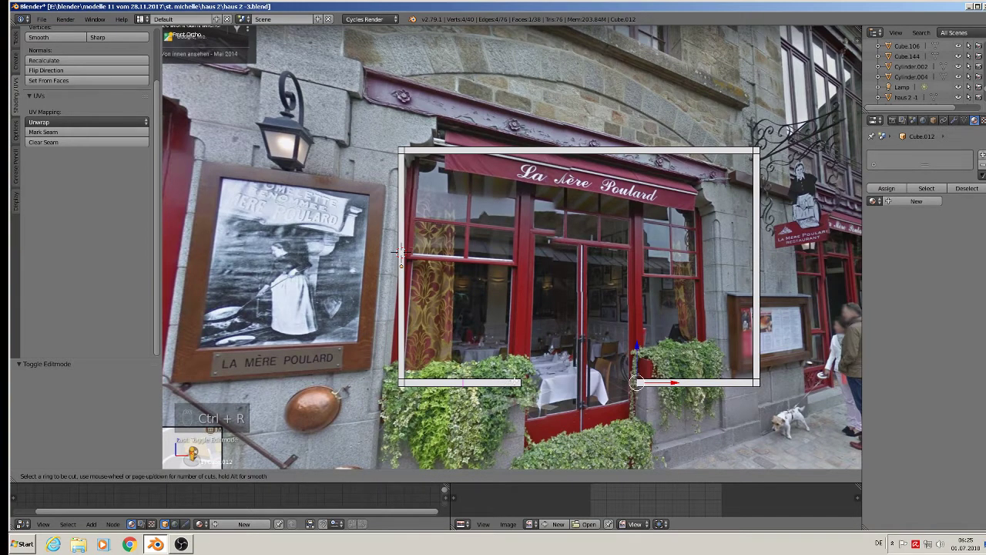
pyautogui.click(636, 383)
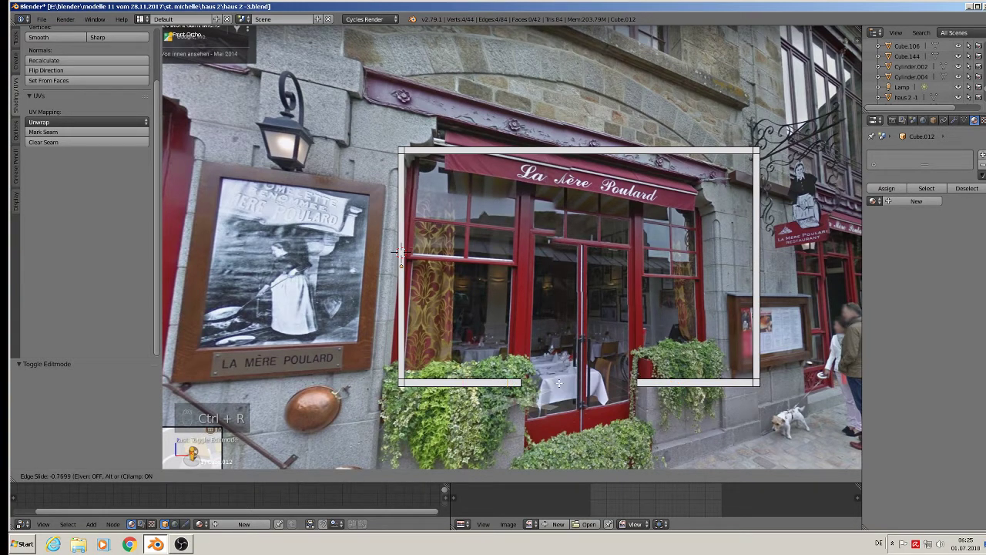
pyautogui.click(560, 383)
pyautogui.hotkey('ctrl', 'r')
pyautogui.click(652, 383)
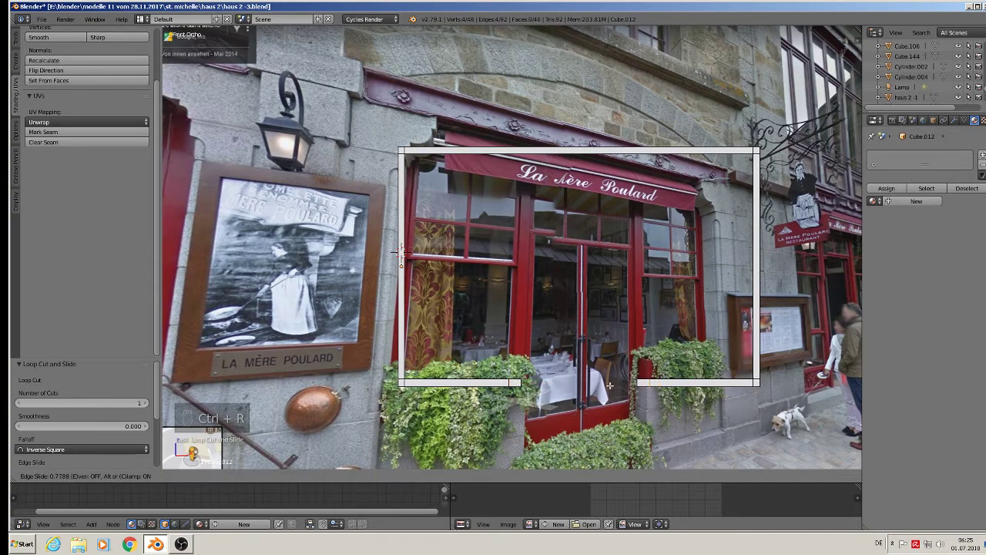
pyautogui.click(609, 384)
# Step: Extrude the top faces of both stub end sections up to the top bar as door posts, about 0.296, and leave mesh editing
pyautogui.press('a')
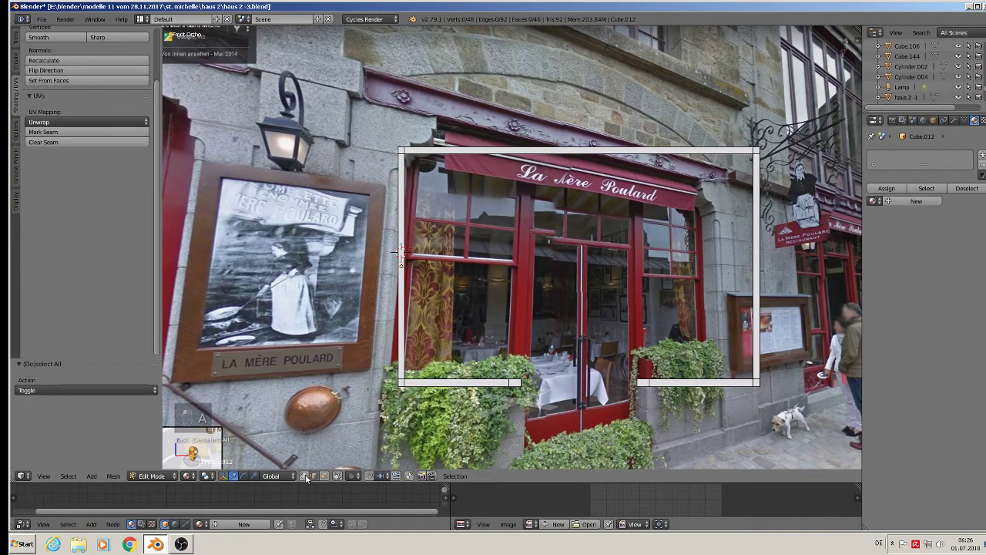
pyautogui.press('c')
pyautogui.click(515, 376)
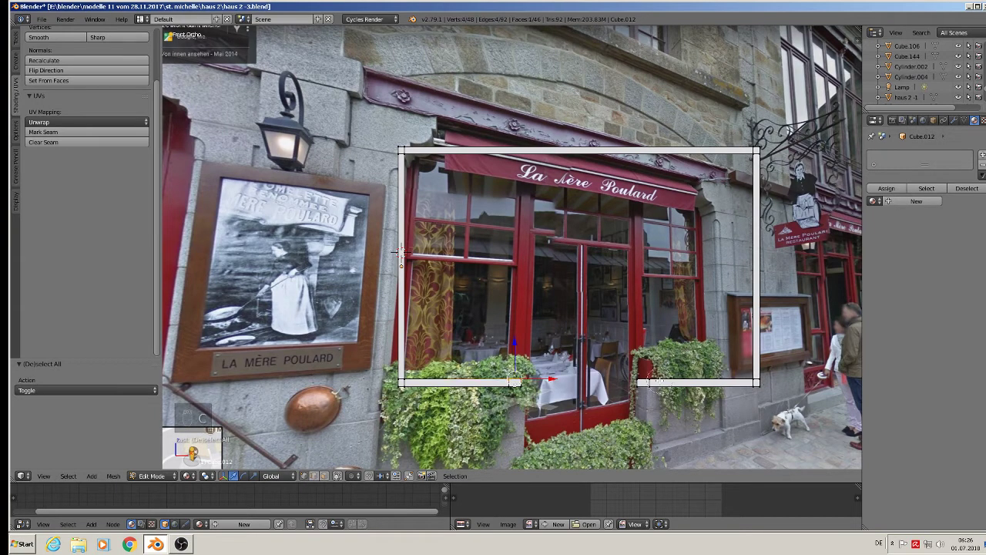
pyautogui.click(645, 372)
pyautogui.press('e')
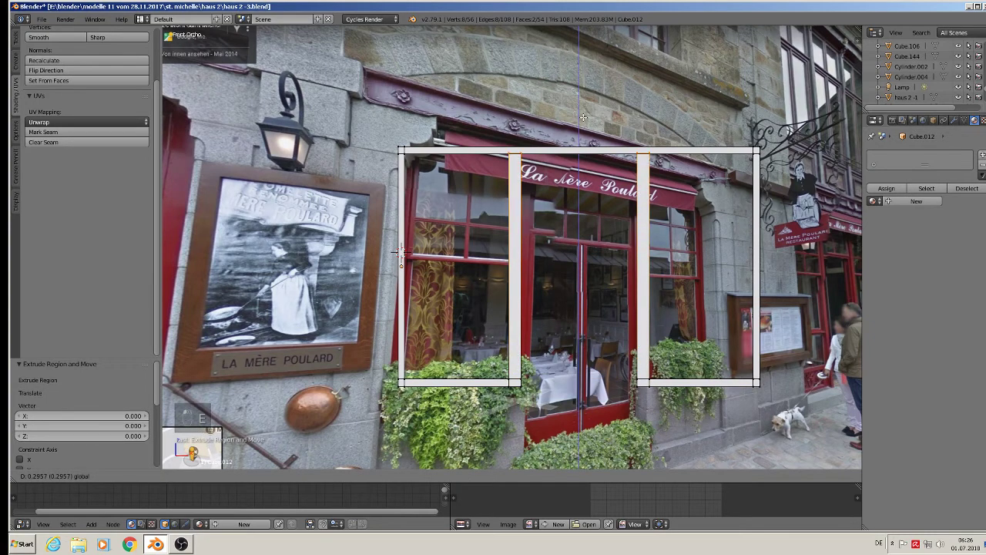
pyautogui.click(554, 243)
pyautogui.press('Tab')
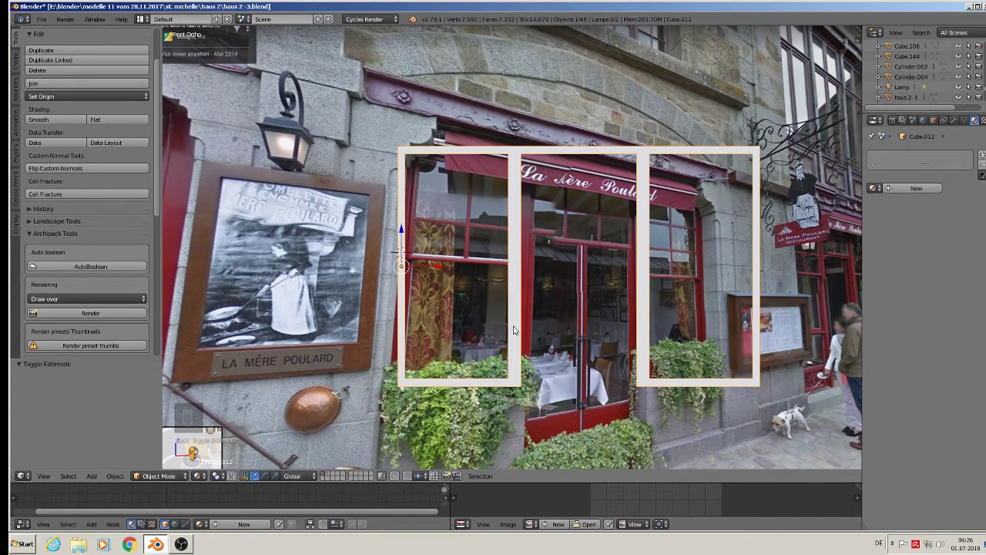
# Step: Move the entrance frame 0.484 along X, clear of the photographed entrance
pyautogui.scroll(-3, 514, 329)
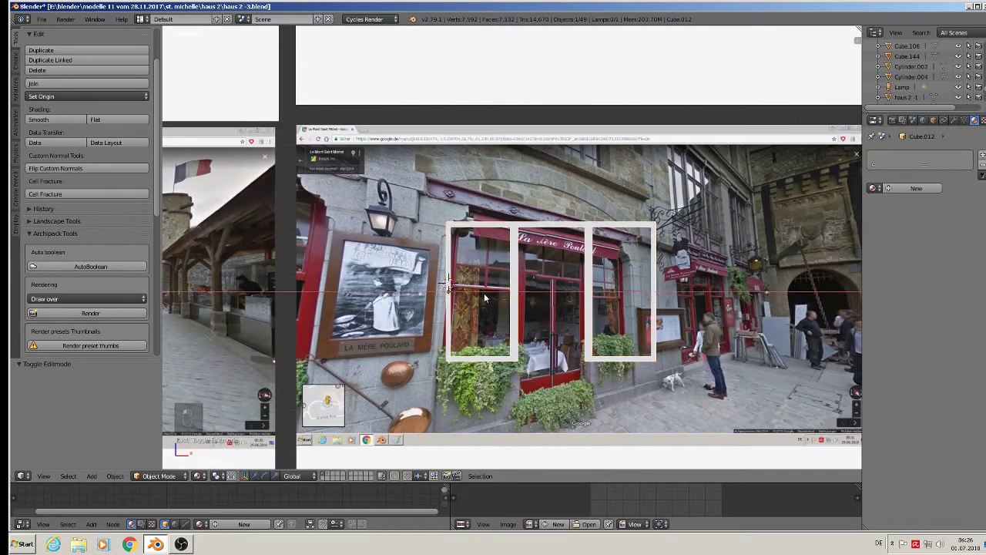
pyautogui.moveTo(484, 294); pyautogui.dragTo(698, 308)
pyautogui.keyDown('shift'); pyautogui.moveTo(698, 308); pyautogui.dragTo(627, 318, button='middle'); pyautogui.keyUp('shift')
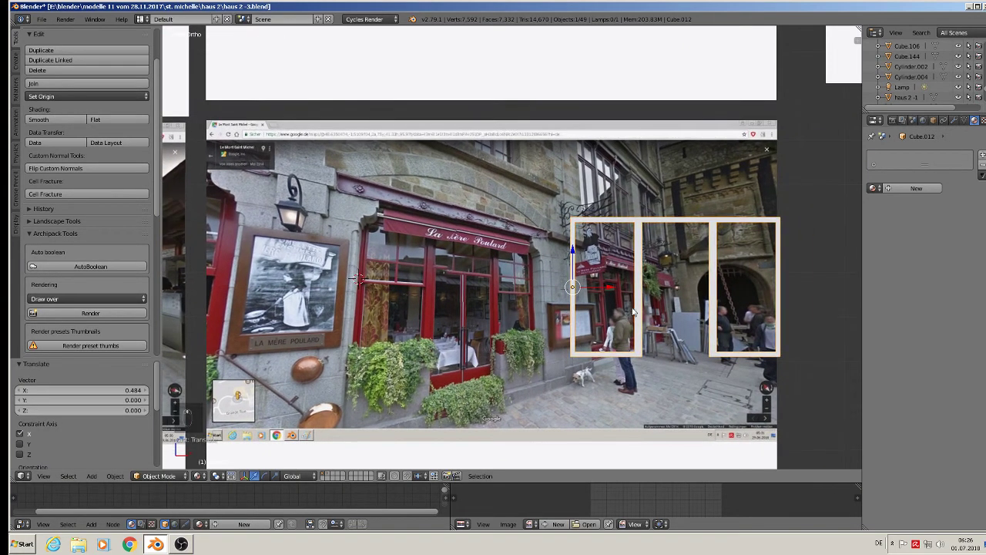
# Step: Assign the existing WINDOW RED material to the entrance frame and deselect everything
pyautogui.click(873, 188)
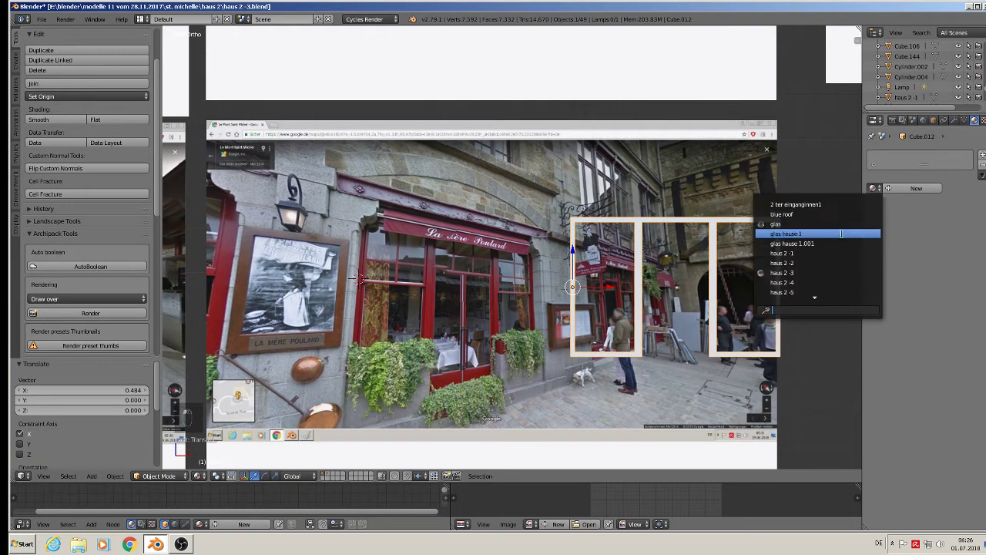
pyautogui.write('wi')
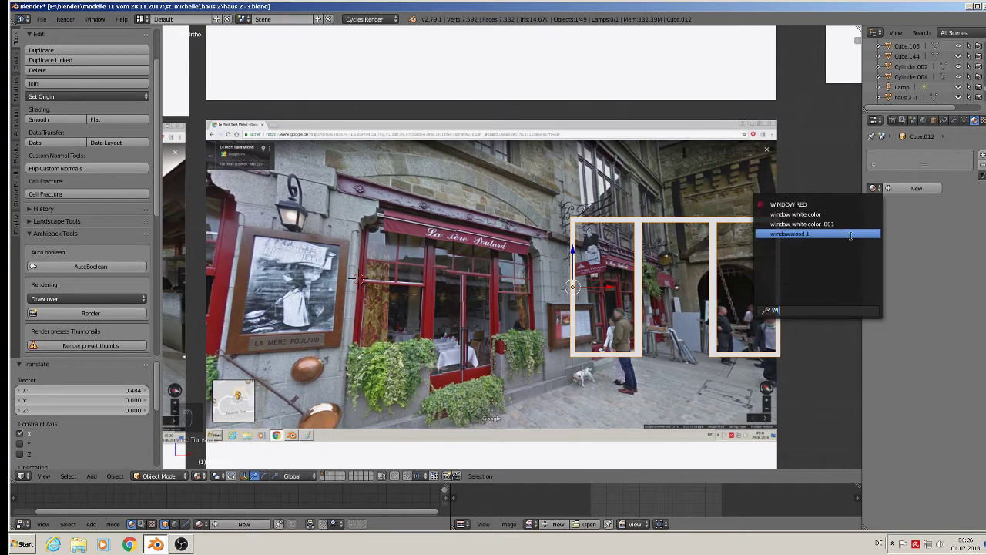
pyautogui.click(822, 205)
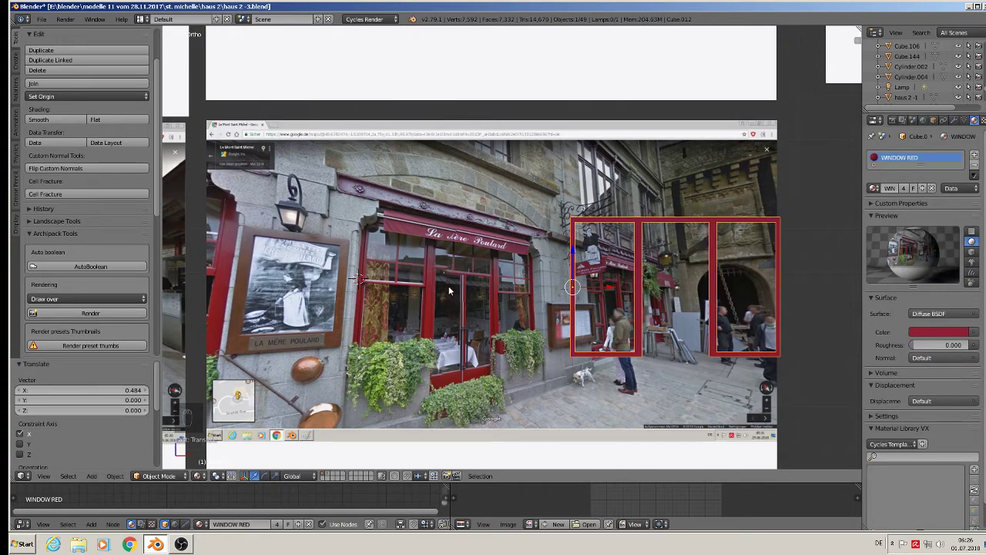
pyautogui.press('Tab')
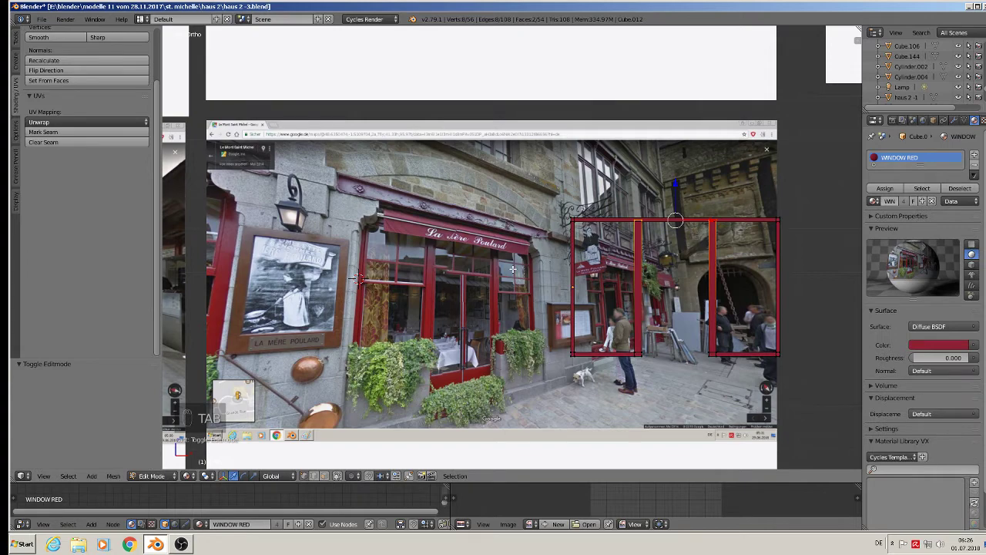
pyautogui.press('Tab')
pyautogui.press('a')
pyautogui.press('a')
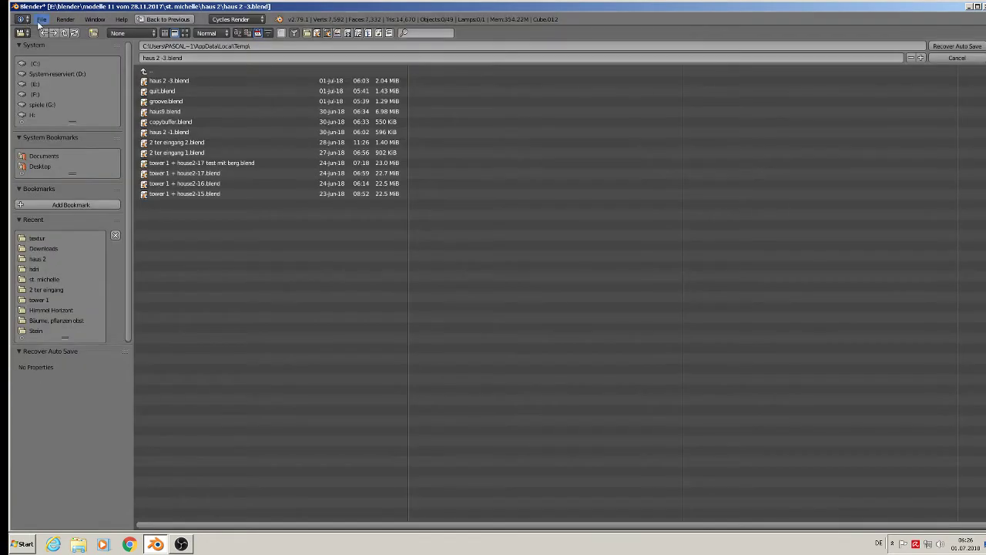
# Step: Save the project as a new version named haus 2 -4.blend in the haus 2 folder
pyautogui.click(42, 22)
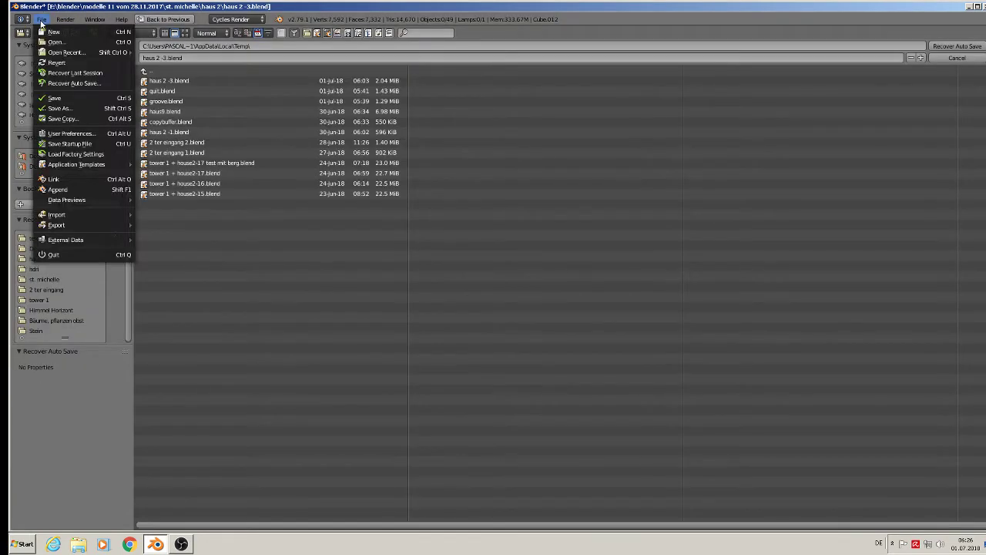
pyautogui.click(62, 108)
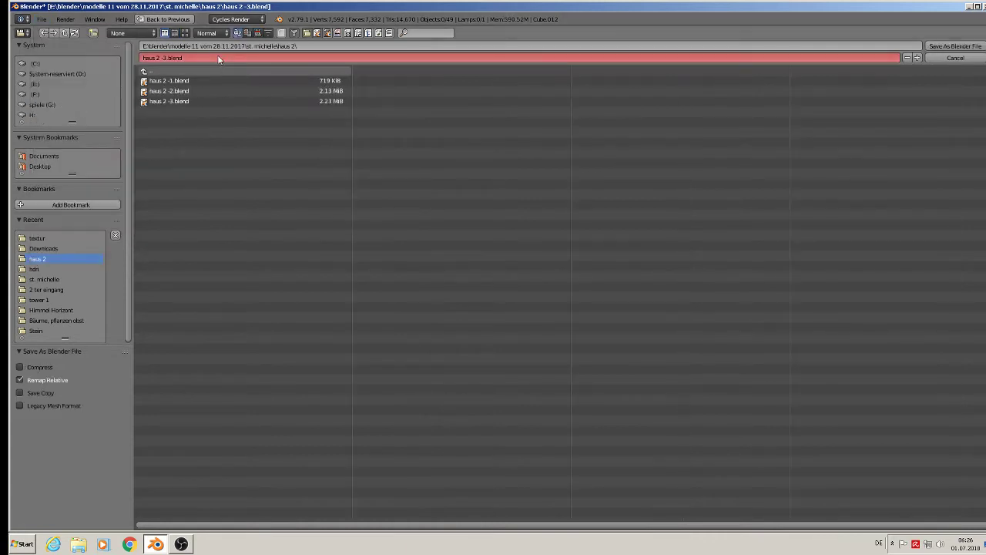
pyautogui.click(166, 59)
pyautogui.click(166, 60)
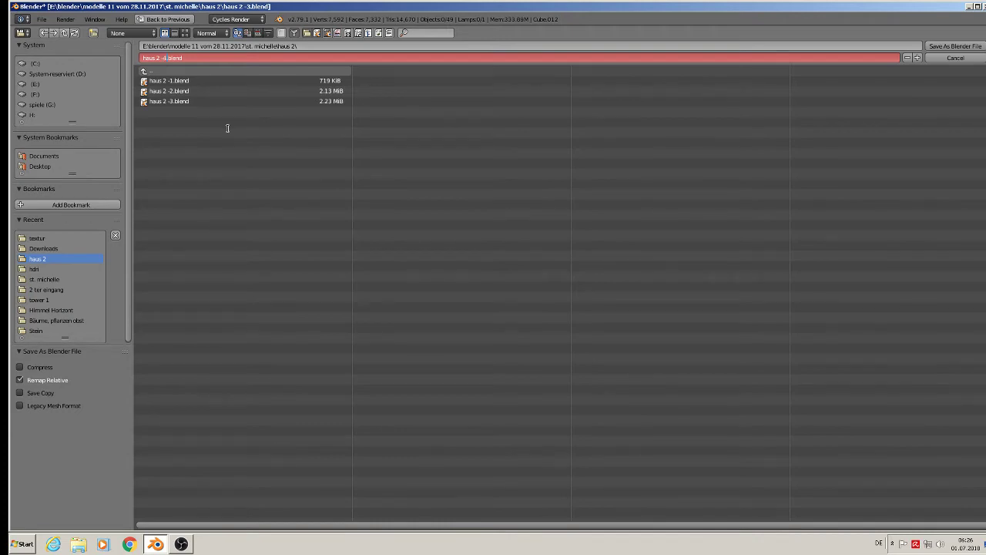
pyautogui.click(960, 46)
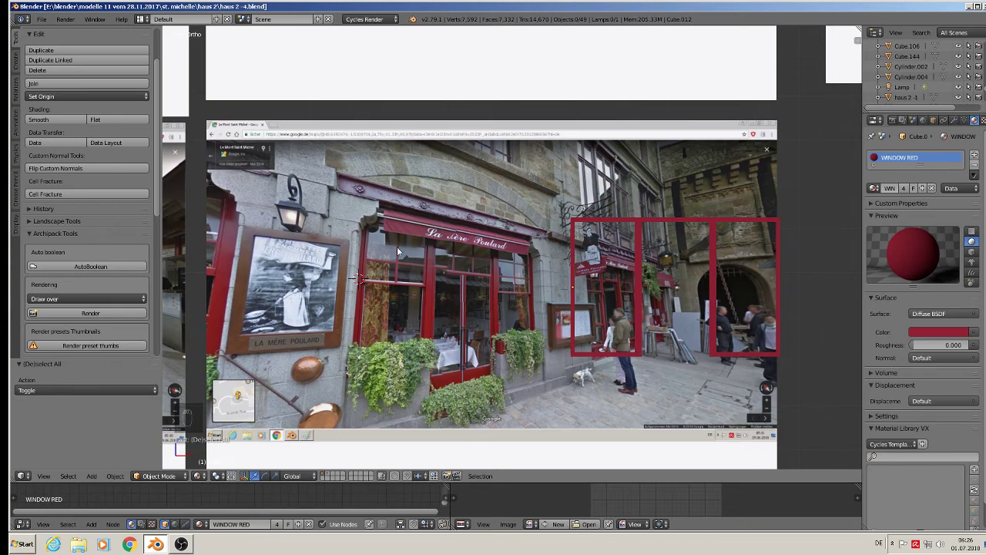
# Step: Add a cube over the upper panes of the photo's right window and shrink it by factors -0.040 and 0.054
pyautogui.scroll(3, 435, 295)
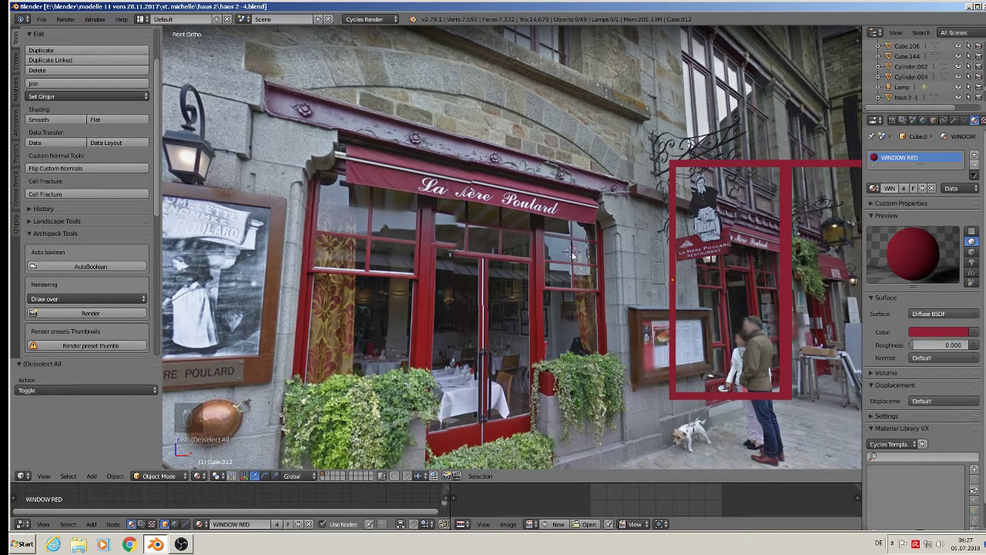
pyautogui.click(91, 475)
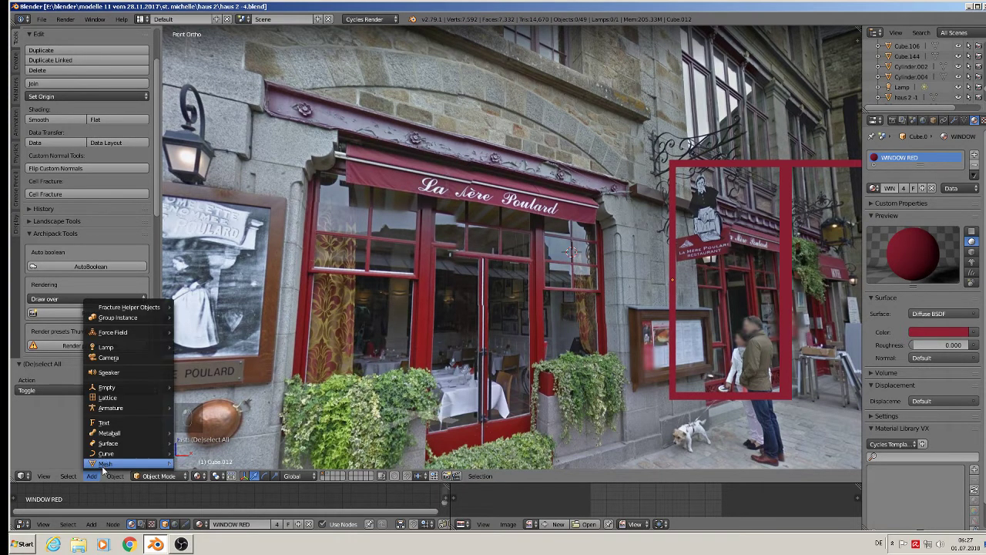
pyautogui.moveTo(106, 464)
pyautogui.click(199, 232)
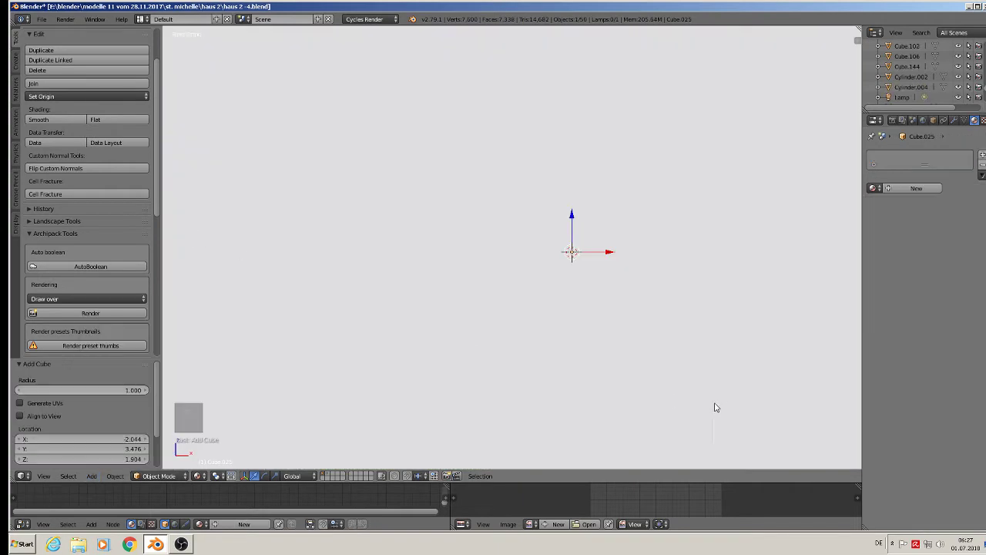
pyautogui.press('s')
pyautogui.click(564, 255)
pyautogui.press('s')
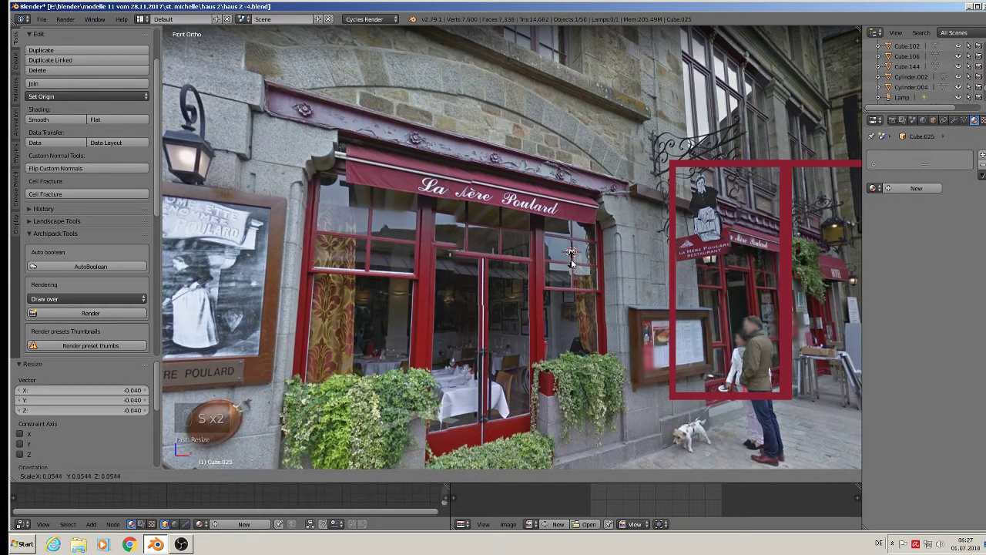
pyautogui.click(572, 262)
# Step: Shape the cube into a thin vertical window bar, scaling it 21.115 along Z, 0.795 overall and 1.475 along Z
pyautogui.scroll(1, 571, 262)
pyautogui.press('s')
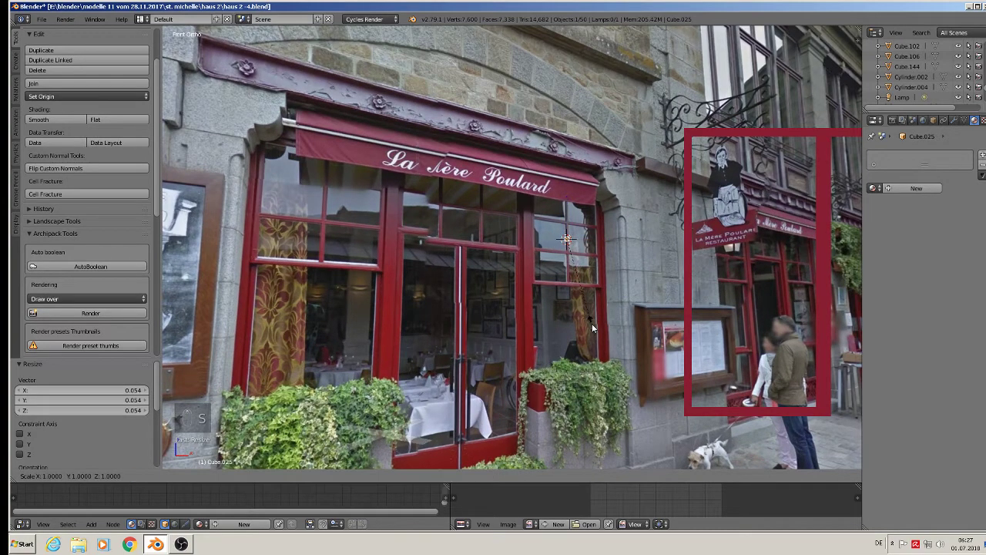
pyautogui.press('z')
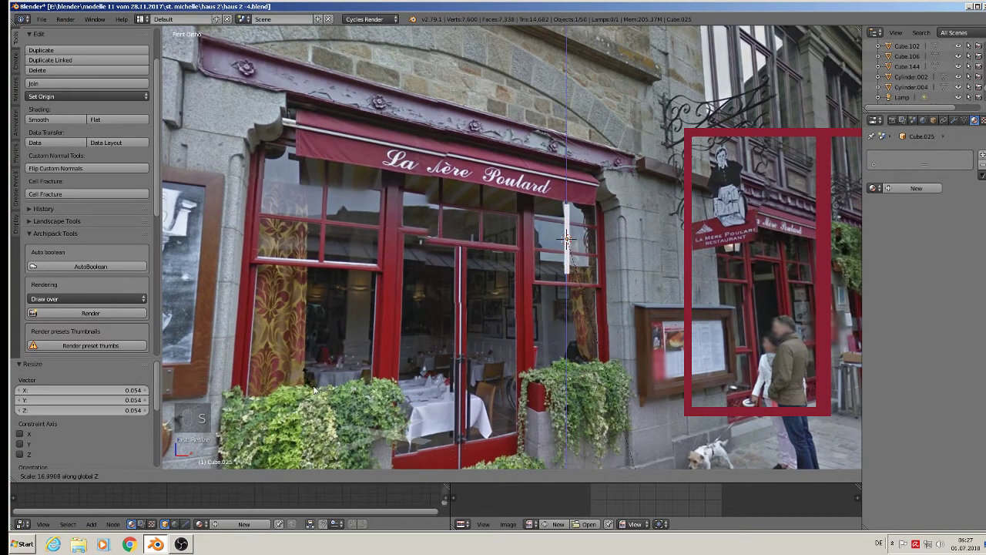
pyautogui.click(448, 159)
pyautogui.press('s')
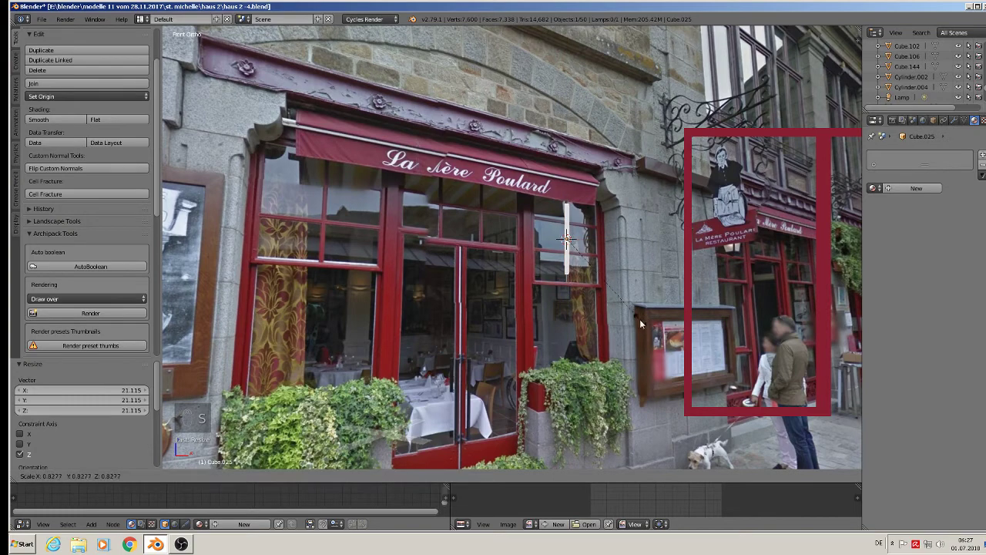
pyautogui.click(637, 317)
pyautogui.press('s')
pyautogui.press('z')
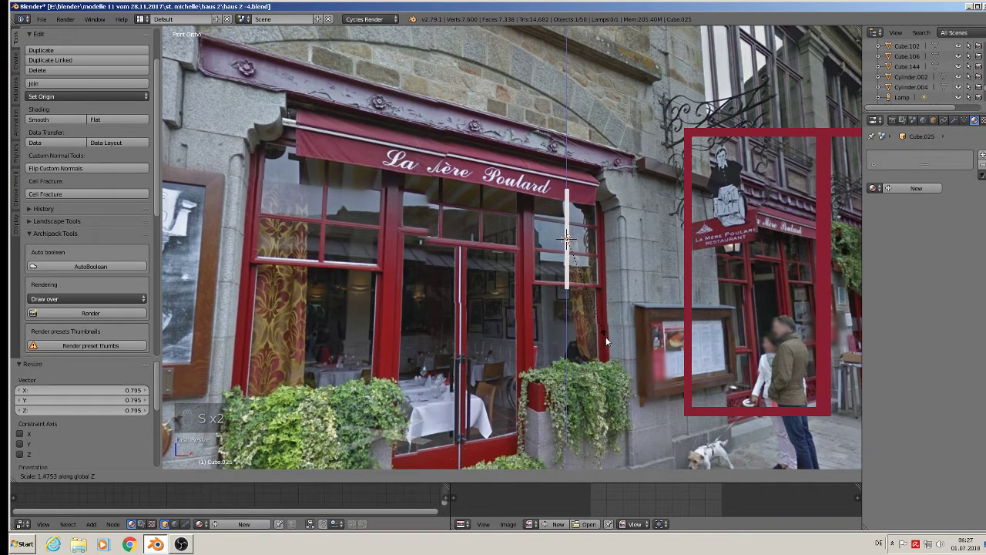
pyautogui.click(606, 341)
# Step: Move the vertical bar -0.036 along X to the left edge of the photo's right window
pyautogui.scroll(1, 572, 307)
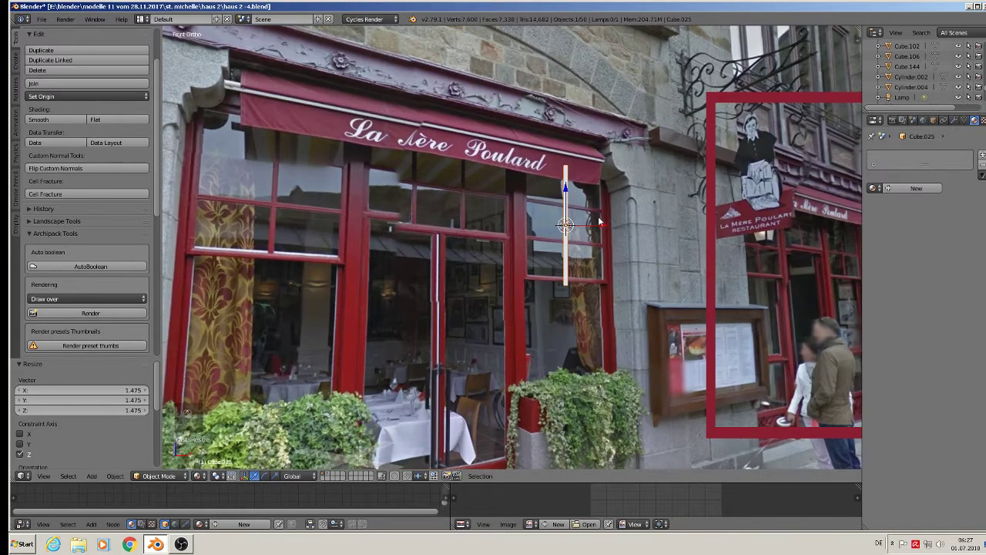
pyautogui.press('g')
pyautogui.press('x')
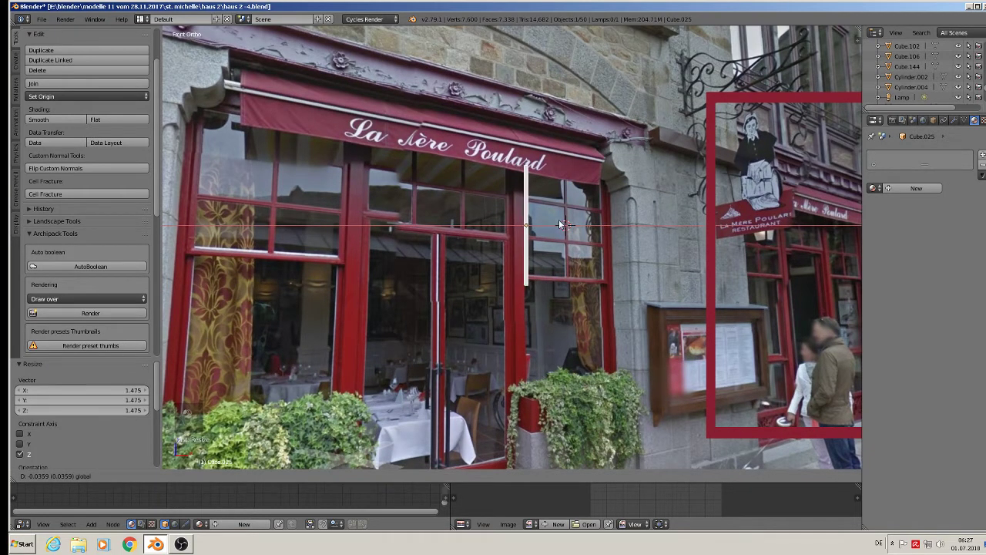
pyautogui.click(560, 224)
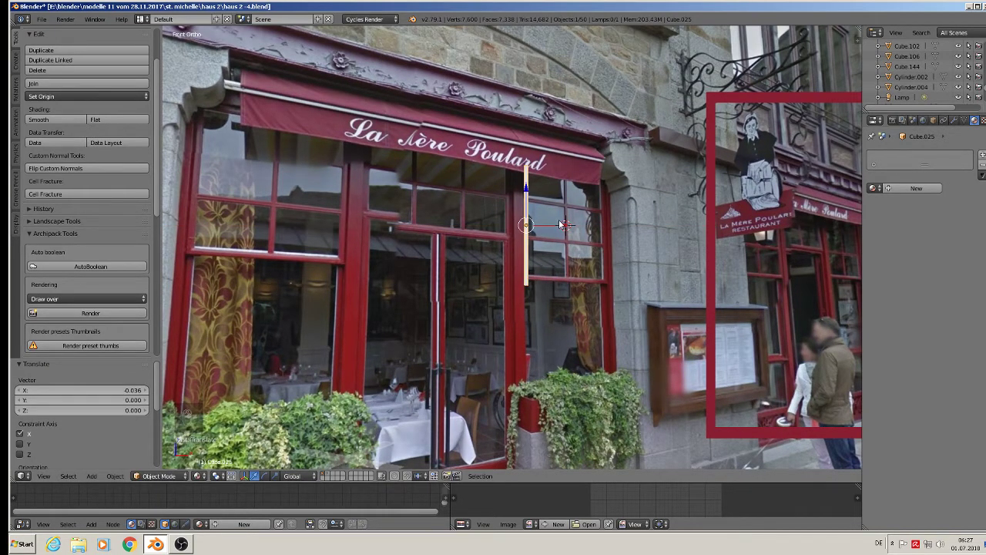
# Step: Duplicate the vertical bar twice, each copy 0.035 further along X, for the window's centre and right edge
pyautogui.hotkey('shift', 'd')
pyautogui.press('x')
pyautogui.click(602, 236)
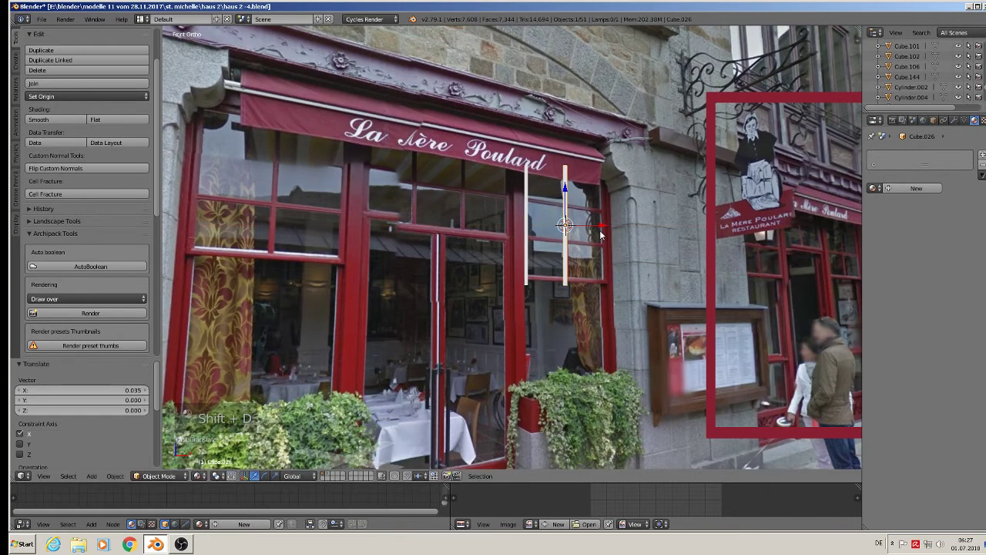
pyautogui.hotkey('shift', 'd')
pyautogui.press('x')
pyautogui.click(639, 228)
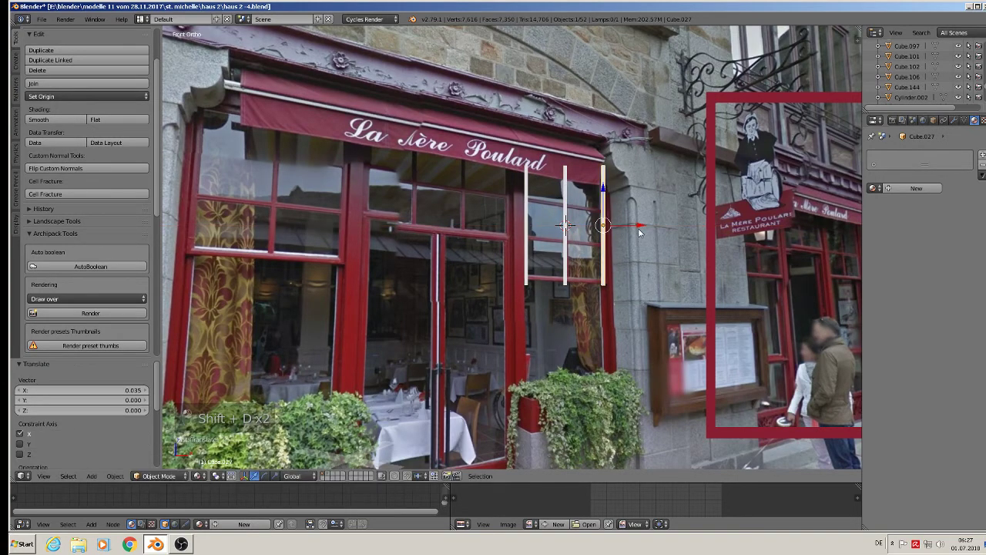
# Step: Duplicate the right edge bar and move the copy -0.034 along X onto the window's centre bar
pyautogui.hotkey('shift', 'd')
pyautogui.press('x')
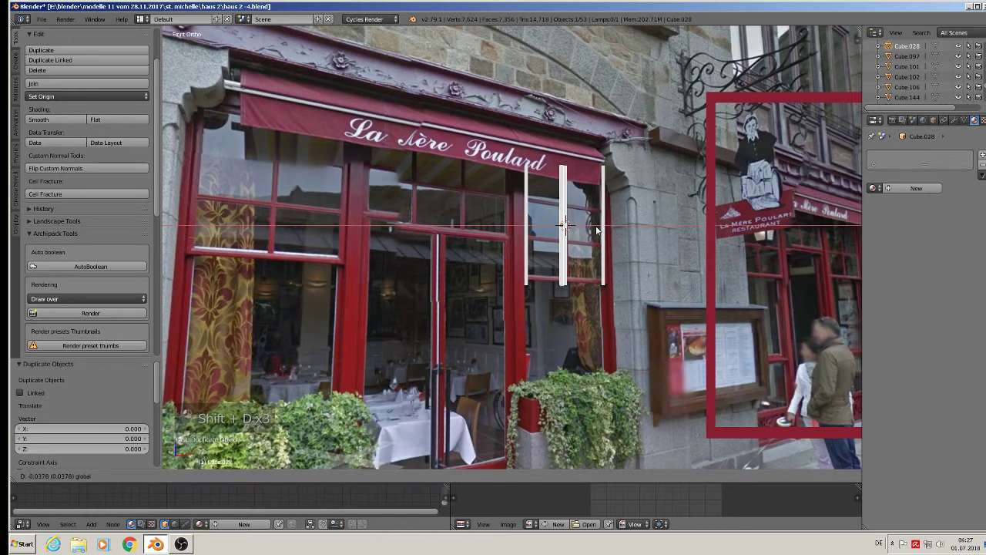
pyautogui.click(612, 231)
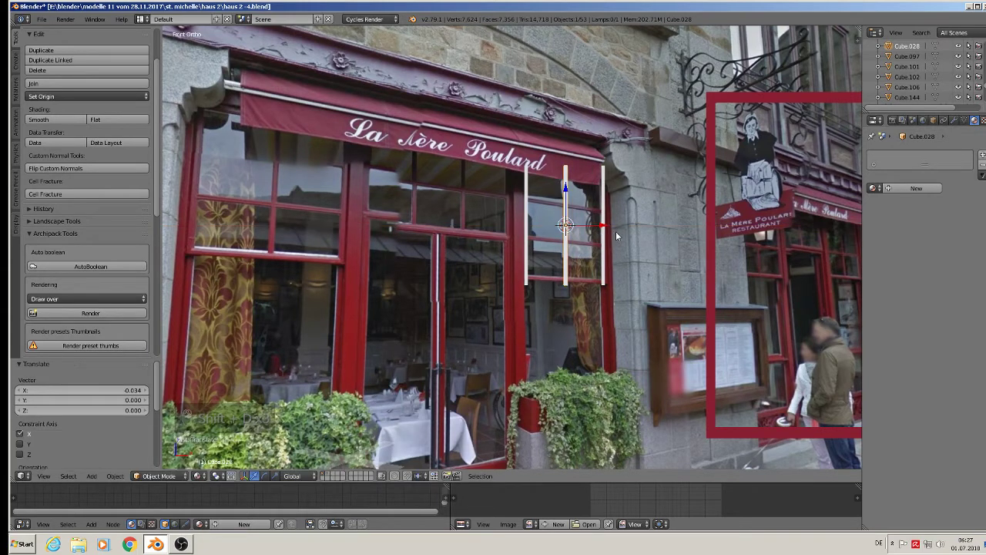
# Step: Turn the centre bar copy horizontal with a 90° Y rotation, scale it 0.624 along X and raise it 0.053 to the window's top
pyautogui.press('r')
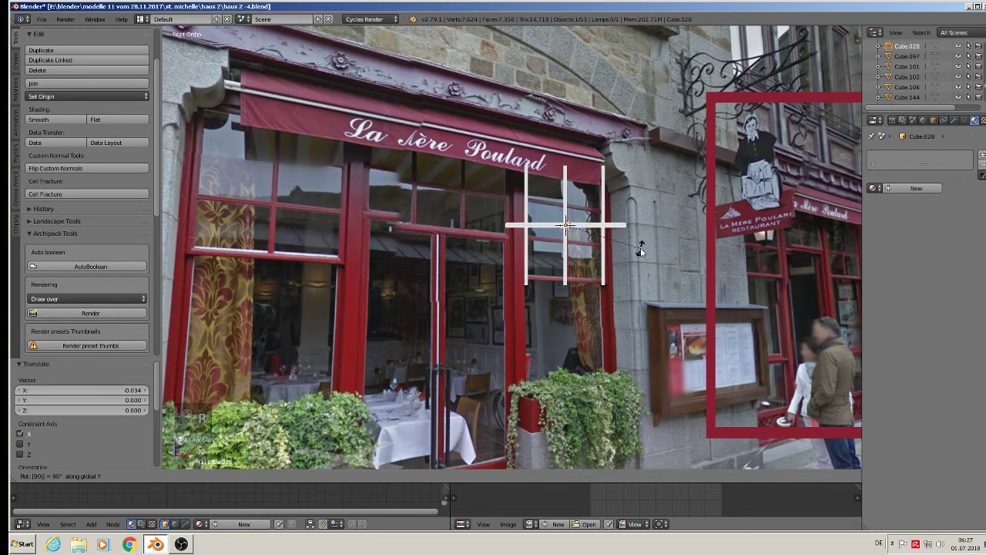
pyautogui.click(644, 255)
pyautogui.press('s')
pyautogui.press('x')
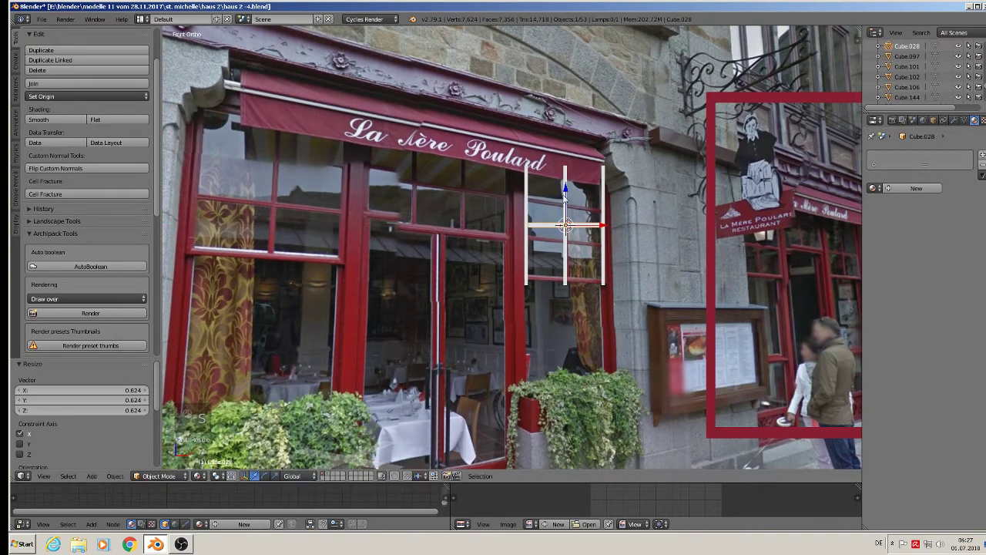
pyautogui.moveTo(565, 198); pyautogui.dragTo(565, 139)
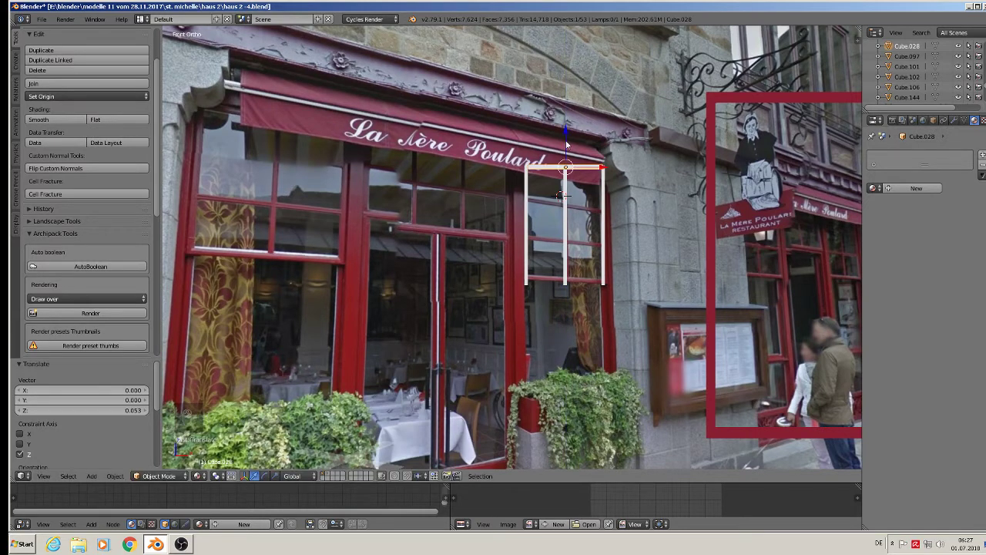
# Step: Duplicate the horizontal bar three times along Z for the window's bottom edge and two inner crossbars, the last copy 0.035 above the lower crossbar
pyautogui.hotkey('shift', 'd')
pyautogui.press('z')
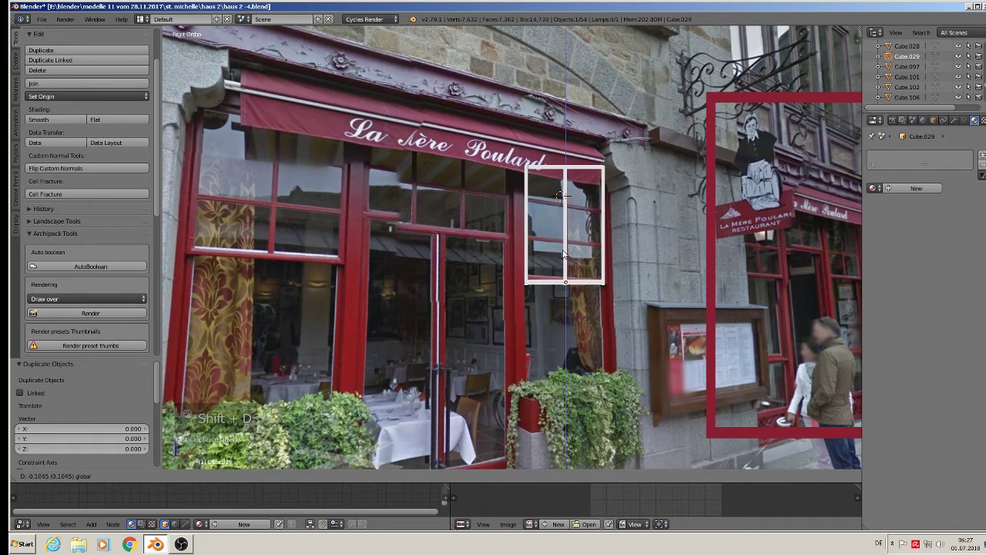
pyautogui.moveTo(563, 252); pyautogui.dragTo(565, 172)
pyautogui.hotkey('shift', 'd')
pyautogui.click(563, 250)
pyautogui.hotkey('shift', 'd')
pyautogui.click(562, 212)
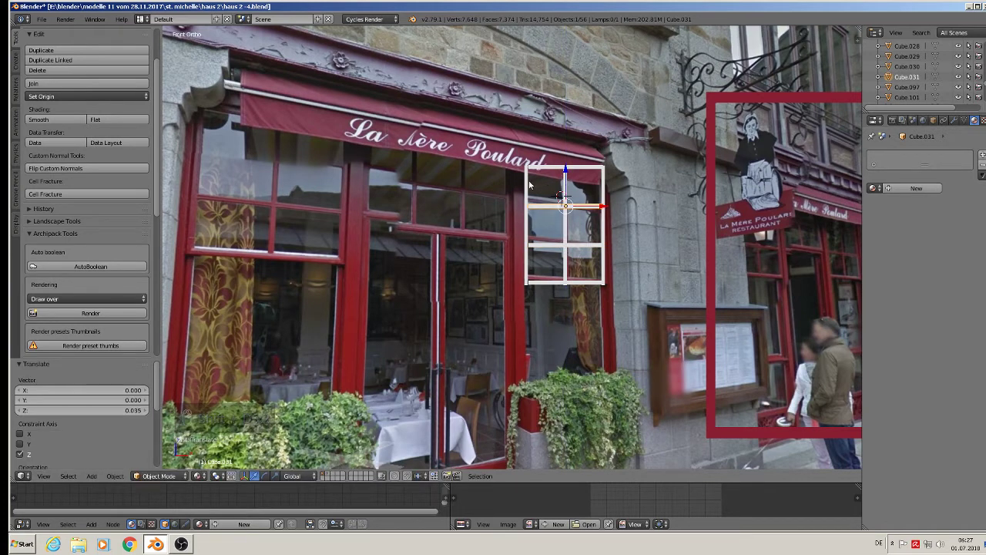
# Step: Align the grid's lower left corner, shifting the left bar 0.000933 along X and the bottom bar -0.00038 along Z
pyautogui.click(554, 225)
pyautogui.moveTo(555, 226); pyautogui.dragTo(557, 226)
pyautogui.scroll(3, 559, 295)
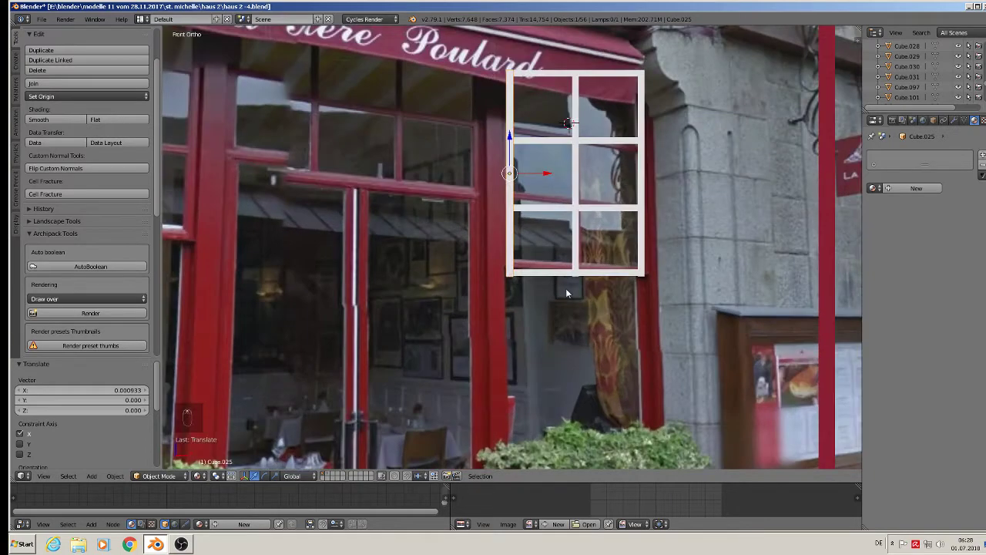
pyautogui.scroll(3, 568, 285)
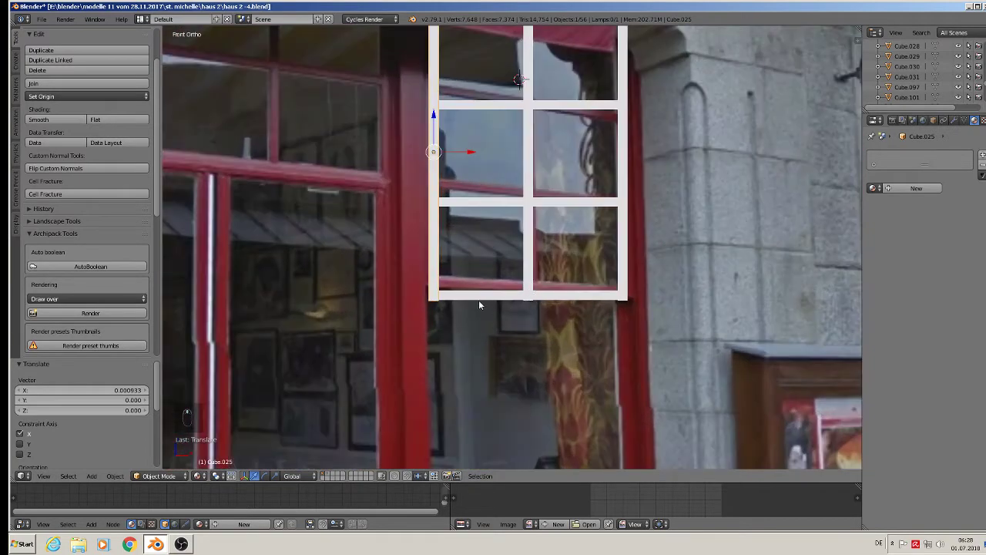
pyautogui.rightClick(463, 297)
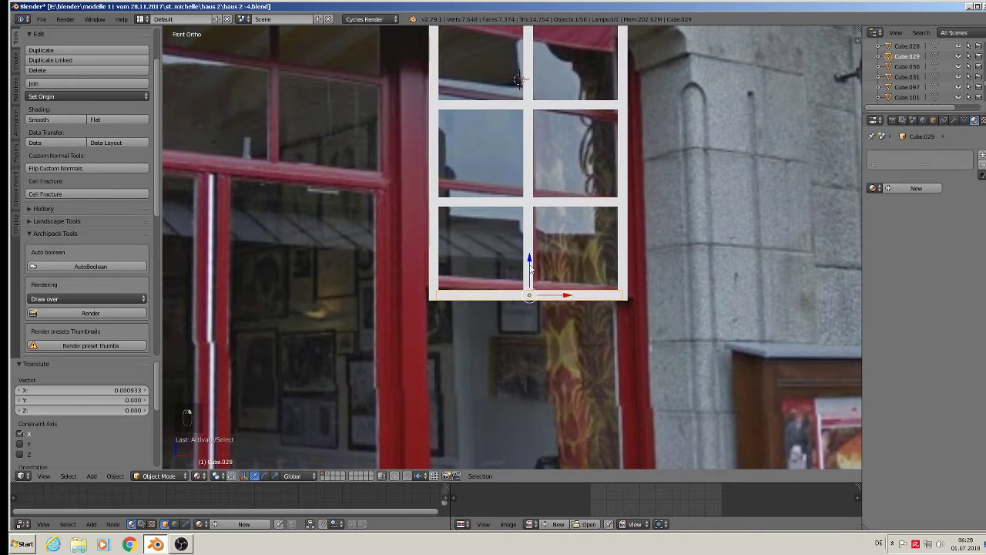
pyautogui.moveTo(530, 266); pyautogui.dragTo(534, 265)
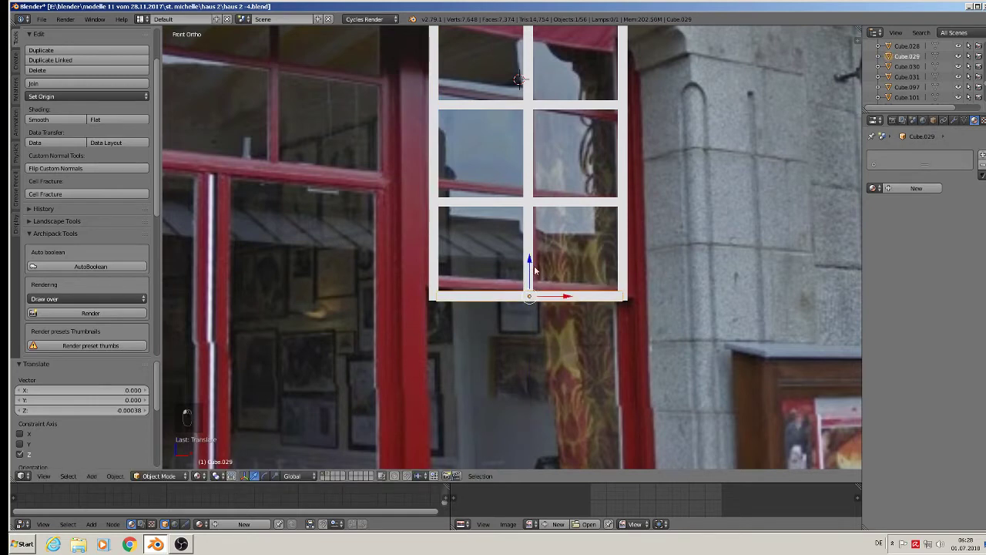
# Step: Move the right edge bar -0.001 along X to the ends of the crossbars and nudge the left edge bar along X
pyautogui.rightClick(629, 266)
pyautogui.press('g')
pyautogui.press('x')
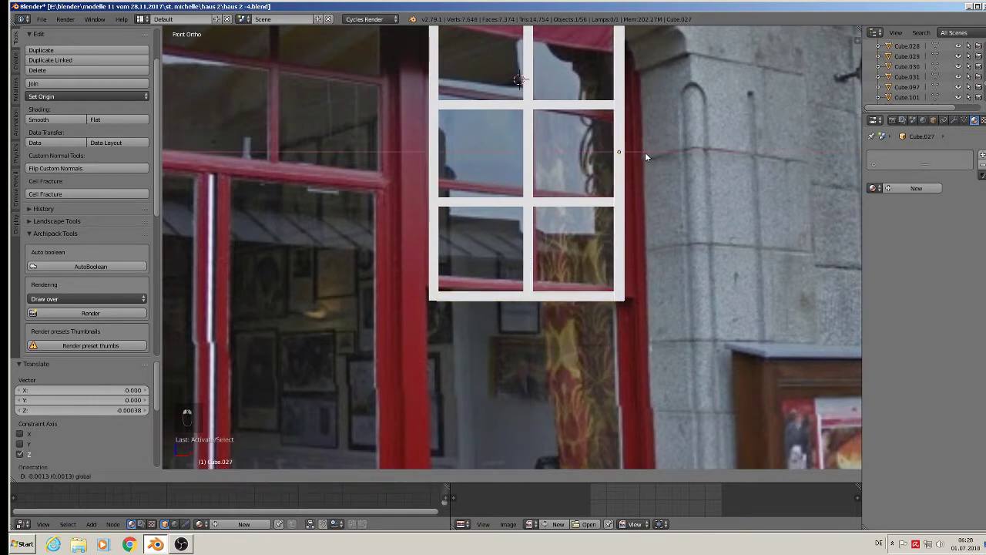
pyautogui.click(645, 152)
pyautogui.rightClick(437, 182)
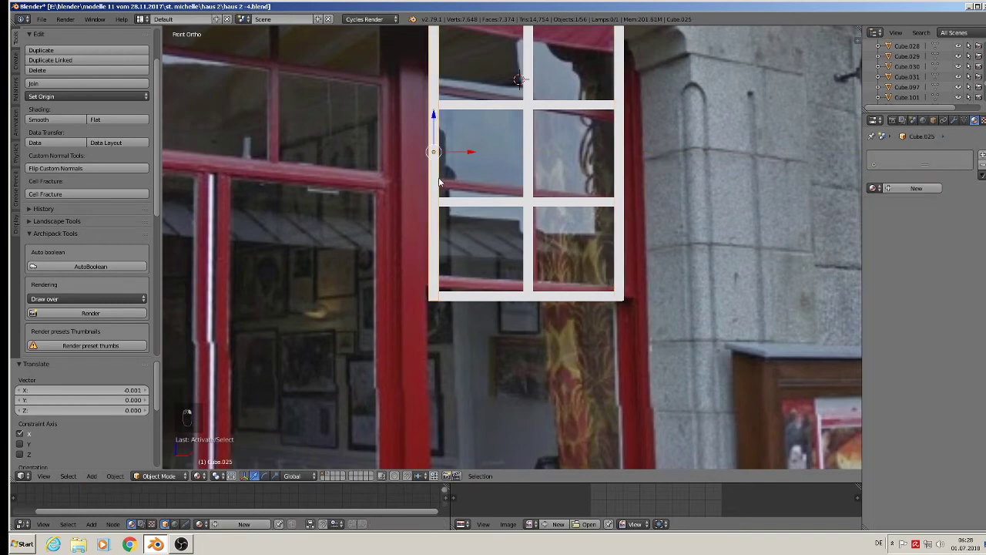
pyautogui.moveTo(458, 151); pyautogui.dragTo(464, 151)
# Step: Select all three vertical and four horizontal window bars and join them into one grid object
pyautogui.scroll(-3, 494, 160)
pyautogui.keyDown('shift'); pyautogui.moveTo(503, 150); pyautogui.dragTo(538, 199, button='middle'); pyautogui.keyUp('shift')
pyautogui.scroll(2, 518, 154)
pyautogui.press('a')
pyautogui.scroll(-3, 546, 195)
pyautogui.scroll(2, 530, 164)
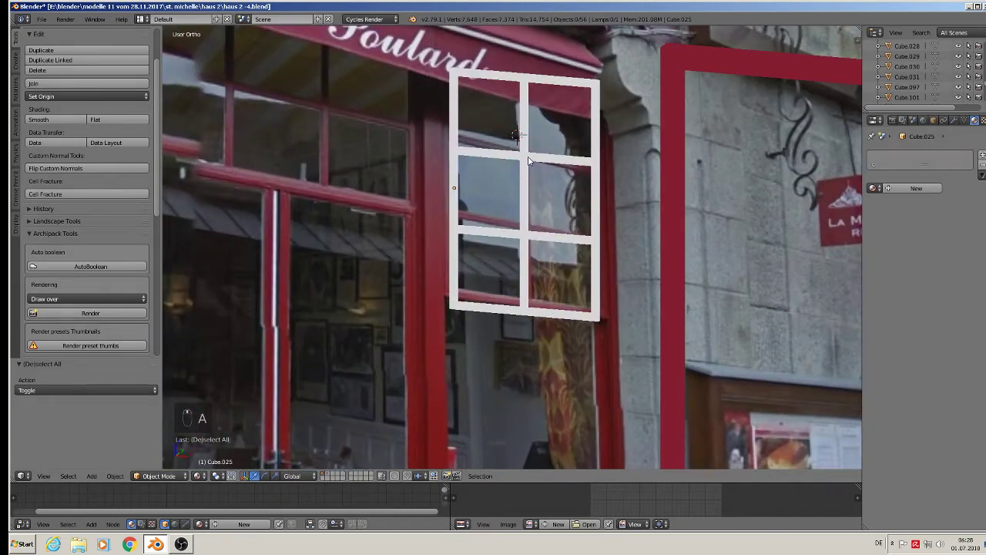
pyautogui.rightClick(528, 159)
pyautogui.keyDown('shift'); pyautogui.rightClick(524, 136); pyautogui.keyUp('shift')
pyautogui.keyDown('shift'); pyautogui.rightClick(515, 78); pyautogui.keyUp('shift')
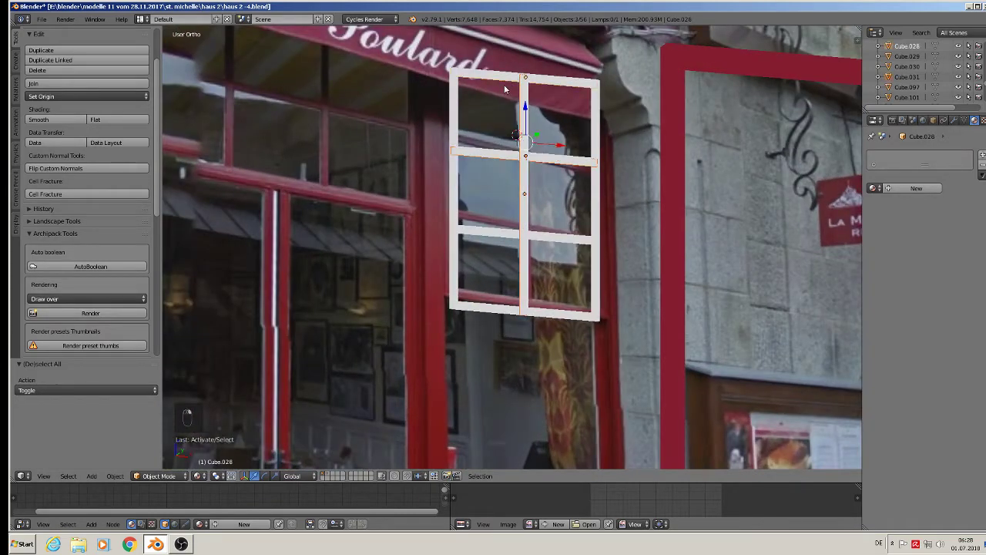
pyautogui.keyDown('shift'); pyautogui.rightClick(456, 134); pyautogui.keyUp('shift')
pyautogui.keyDown('shift'); pyautogui.rightClick(484, 236); pyautogui.keyUp('shift')
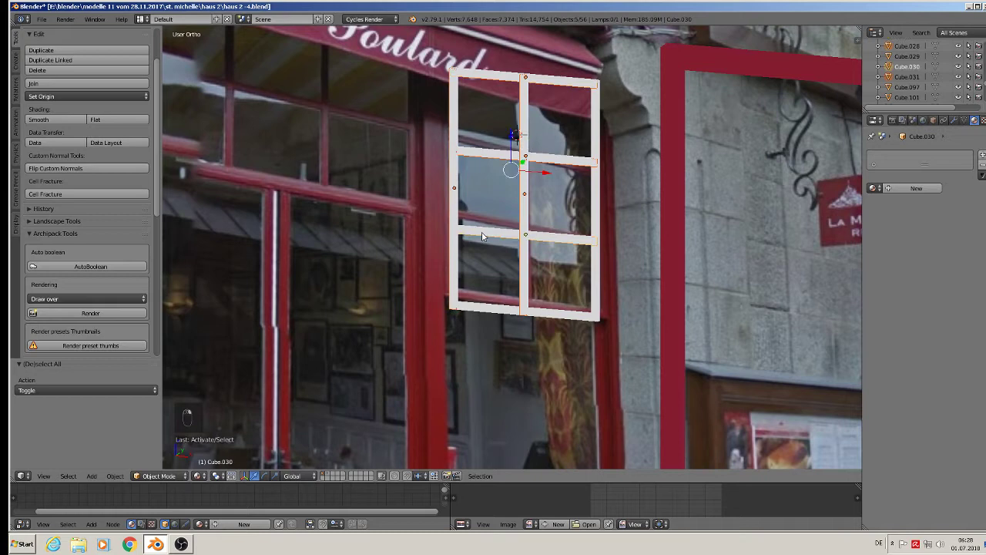
pyautogui.keyDown('shift'); pyautogui.rightClick(502, 311); pyautogui.keyUp('shift')
pyautogui.keyDown('shift'); pyautogui.rightClick(597, 273); pyautogui.keyUp('shift')
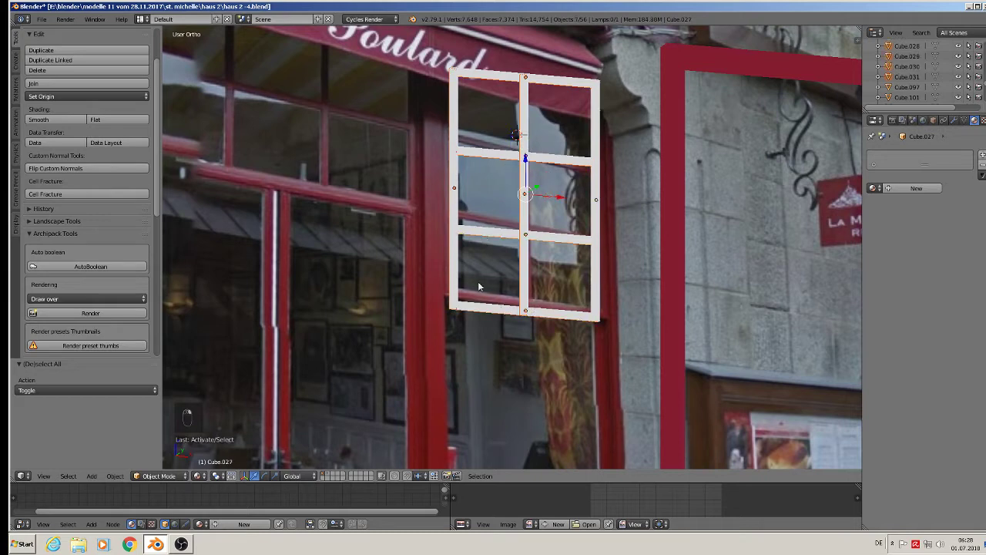
pyautogui.click(58, 81)
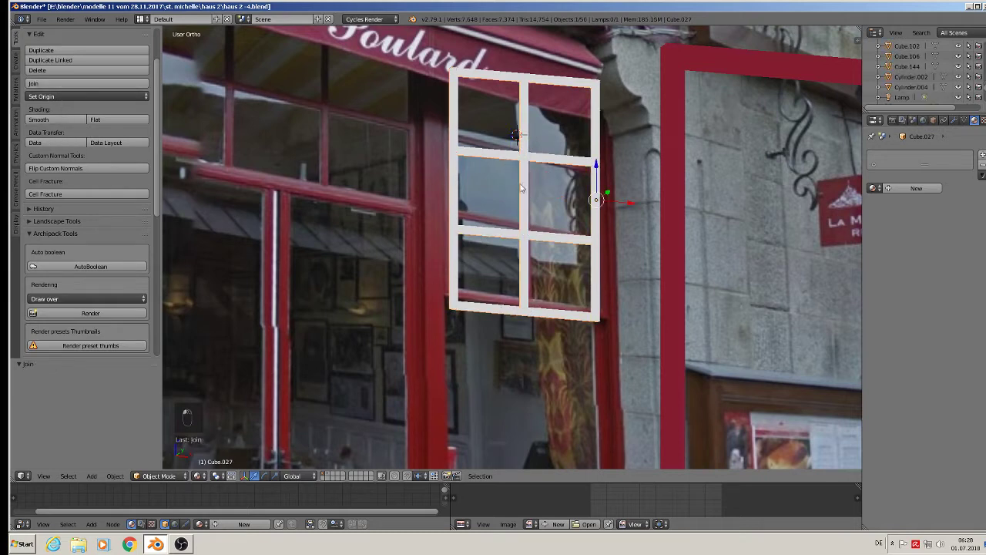
# Step: Move the joined window grid -0.038 along X and assign it the existing WINDOW RED material
pyautogui.moveTo(631, 203); pyautogui.dragTo(572, 209)
pyautogui.scroll(-2, 572, 209)
pyautogui.press('KP_1')
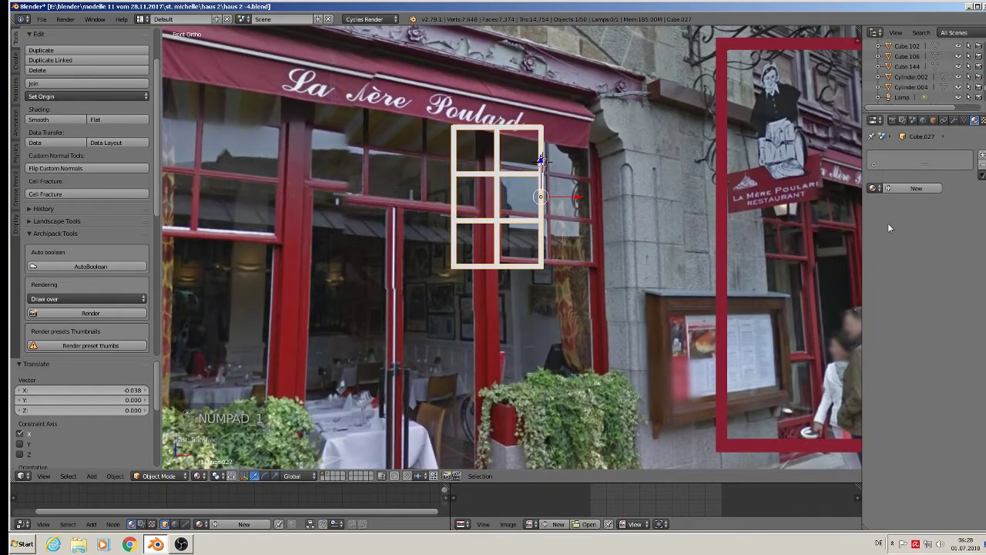
pyautogui.click(874, 188)
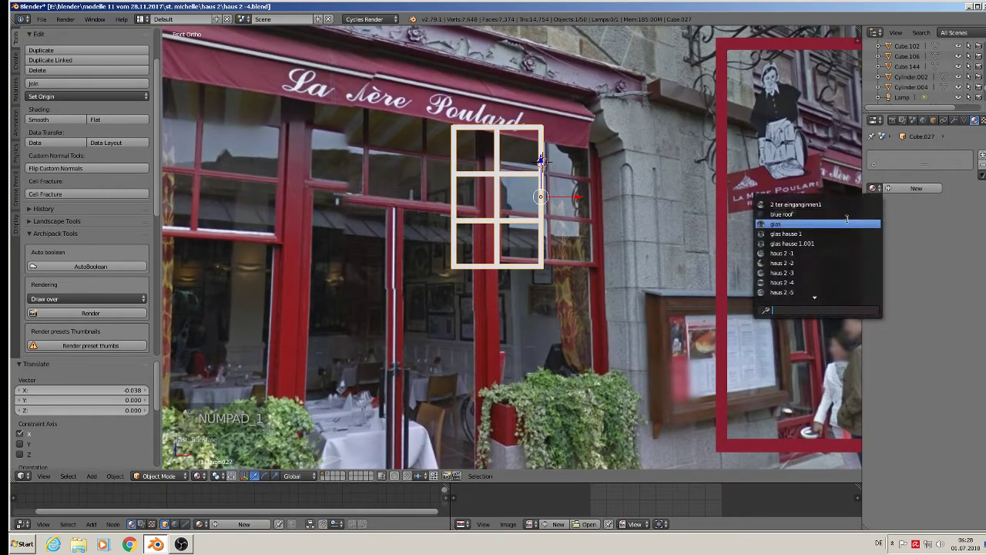
pyautogui.write('w')
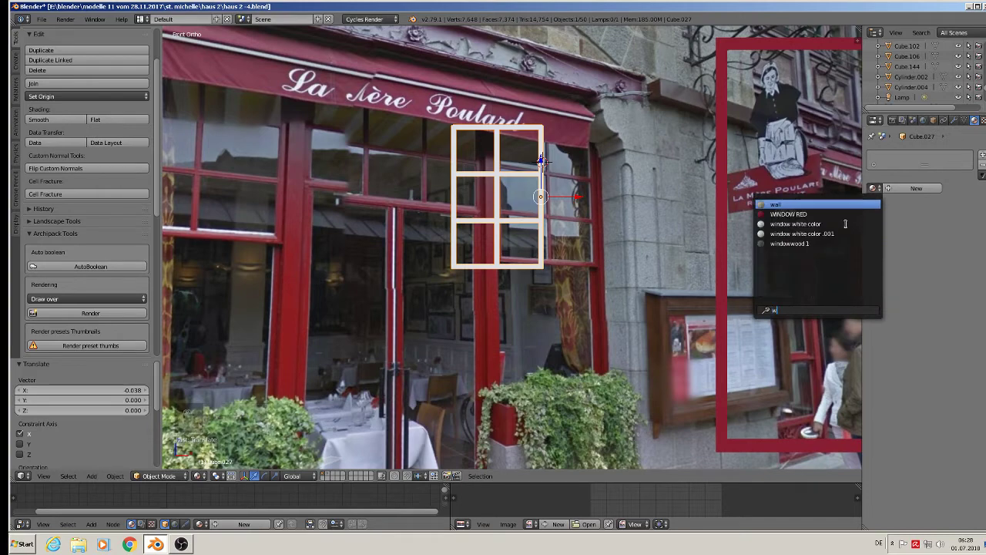
pyautogui.click(797, 214)
pyautogui.scroll(-2, 774, 223)
pyautogui.scroll(1, 476, 224)
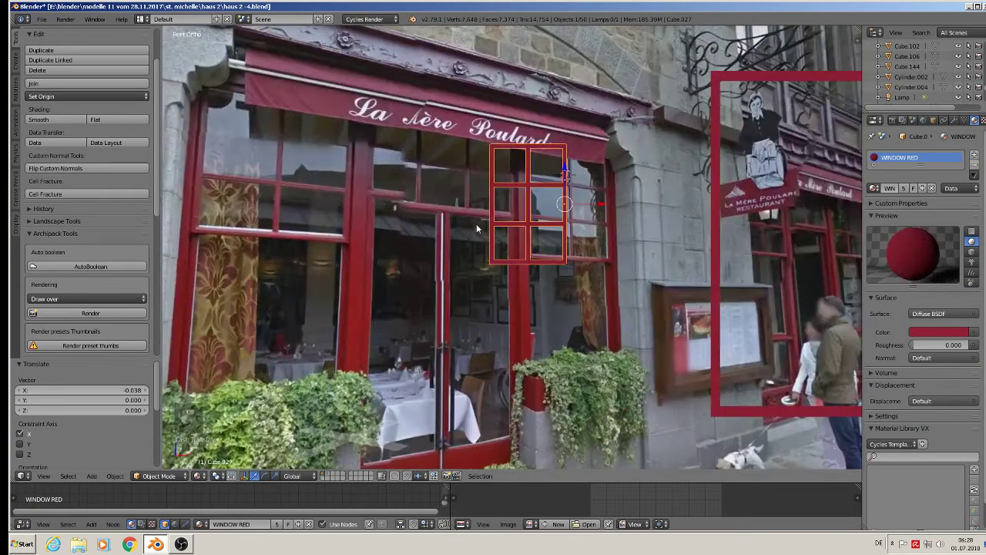
# Step: Move the red window grid 0.212 along X into the left bay of the modelled entrance frame
pyautogui.moveTo(598, 202); pyautogui.dragTo(831, 204)
pyautogui.keyDown('shift'); pyautogui.moveTo(818, 209); pyautogui.dragTo(806, 210, button='middle'); pyautogui.keyUp('shift')
pyautogui.scroll(-2, 664, 198)
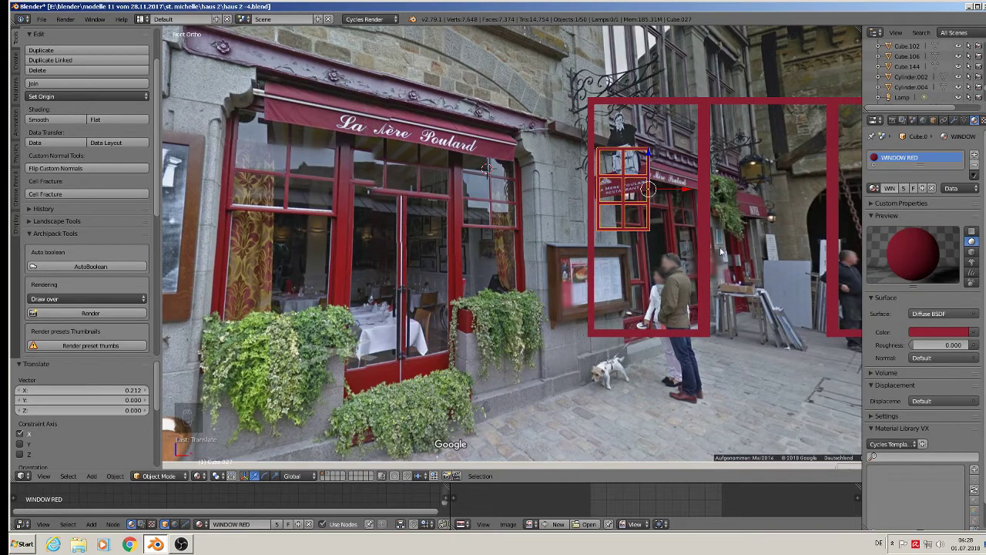
# Step: Widen the window grid by 1.918 along X and shift it 0.060 along X within the left bay
pyautogui.press('s')
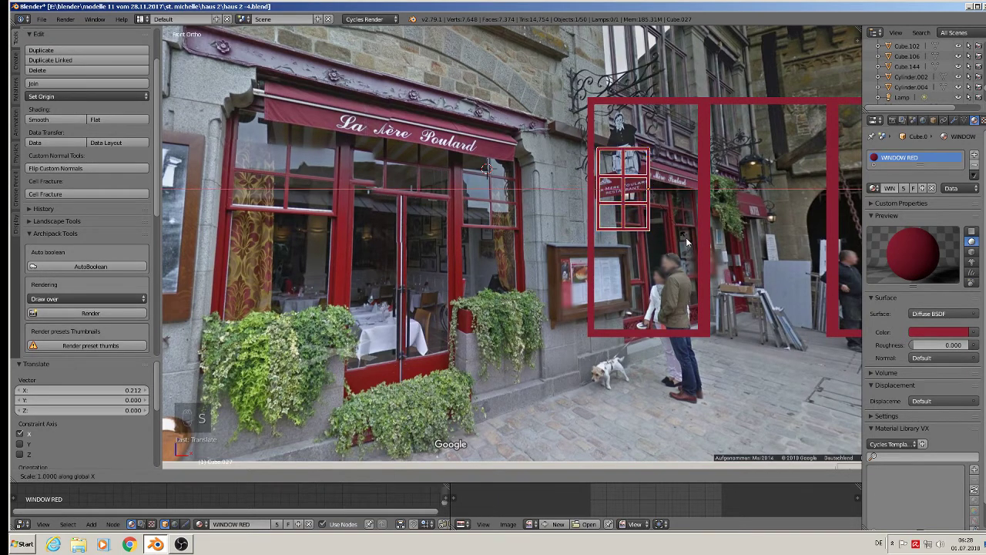
pyautogui.click(678, 197)
pyautogui.press('g')
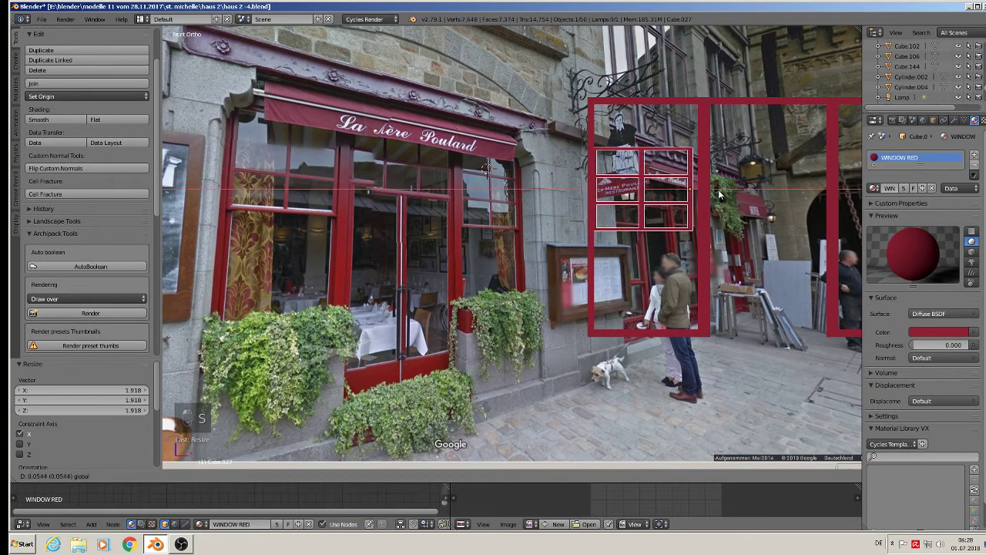
pyautogui.press('x')
pyautogui.moveTo(724, 197); pyautogui.dragTo(724, 197)
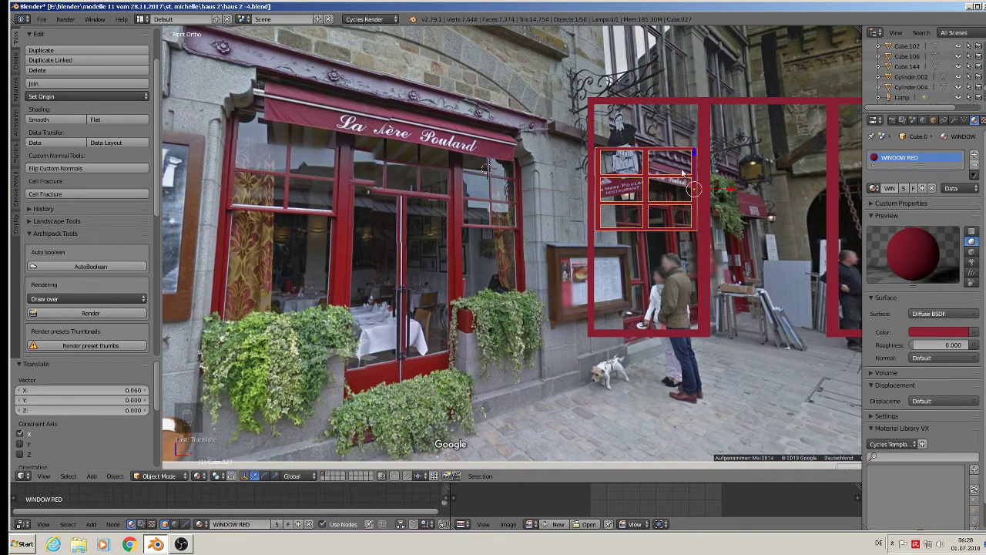
# Step: Raise the window grid to the upper edge of the left bay and widen it slightly to fit between the posts
pyautogui.moveTo(697, 168); pyautogui.dragTo(728, 147)
pyautogui.press('s')
pyautogui.click(738, 194)
pyautogui.keyDown('shift'); pyautogui.moveTo(637, 228); pyautogui.dragTo(568, 242, button='middle'); pyautogui.keyUp('shift')
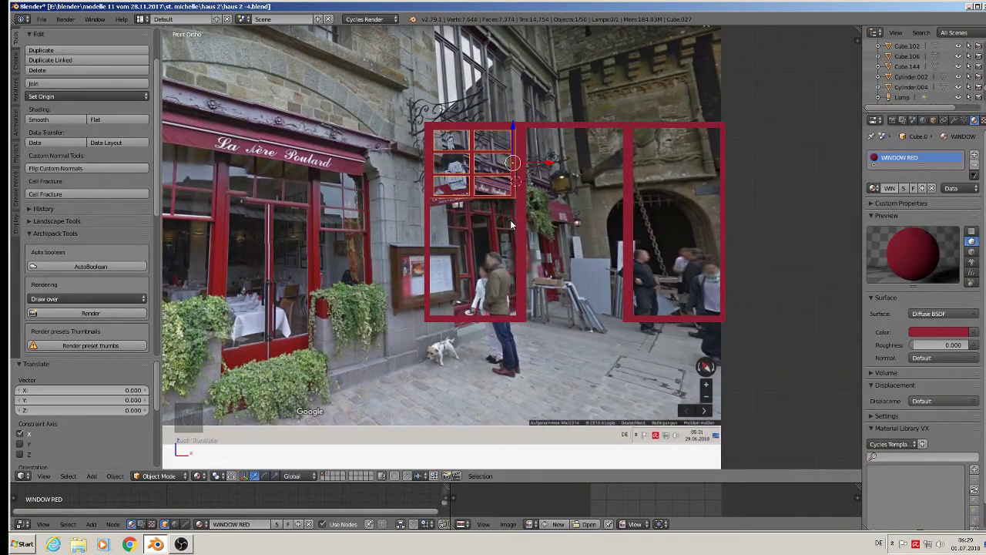
# Step: Duplicate the window grid 0.321 along X into the right bay, and duplicate that copy -0.158 along X into the middle bay
pyautogui.hotkey('shift', 'd')
pyautogui.press('x')
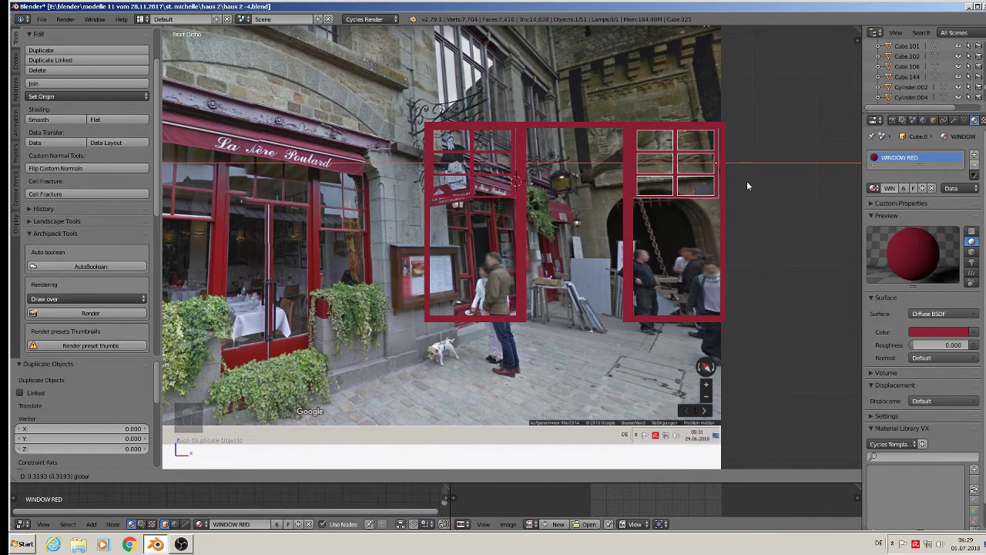
pyautogui.click(747, 182)
pyautogui.hotkey('shift', 'd')
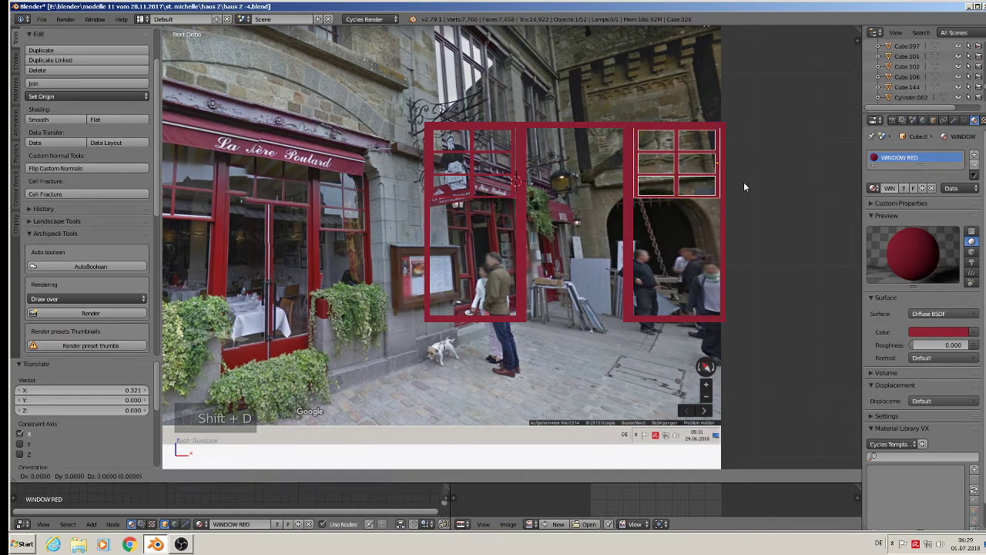
pyautogui.press('x')
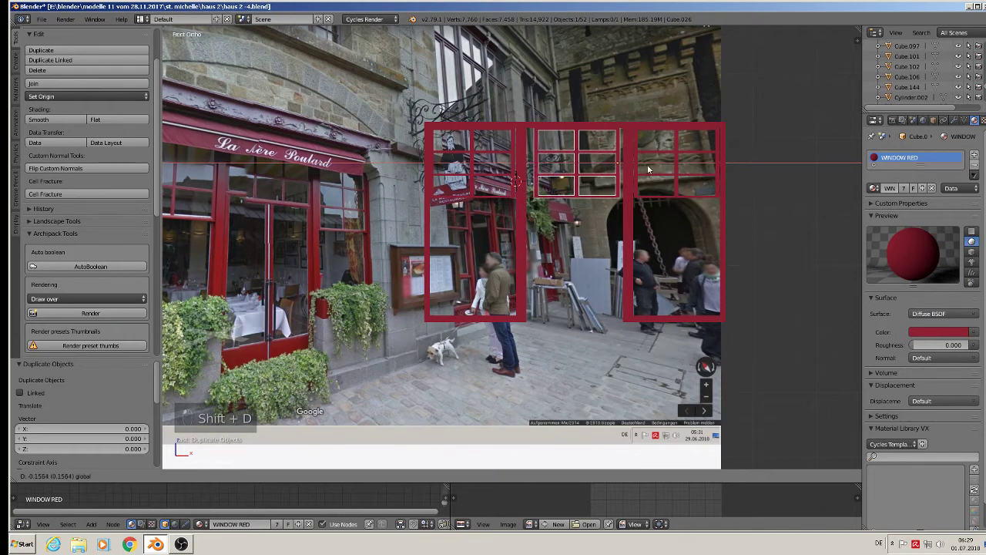
pyautogui.click(647, 170)
# Step: Try scaling the middle bay's window grid by 0.668 along Z, and undo the scaling
pyautogui.press('s')
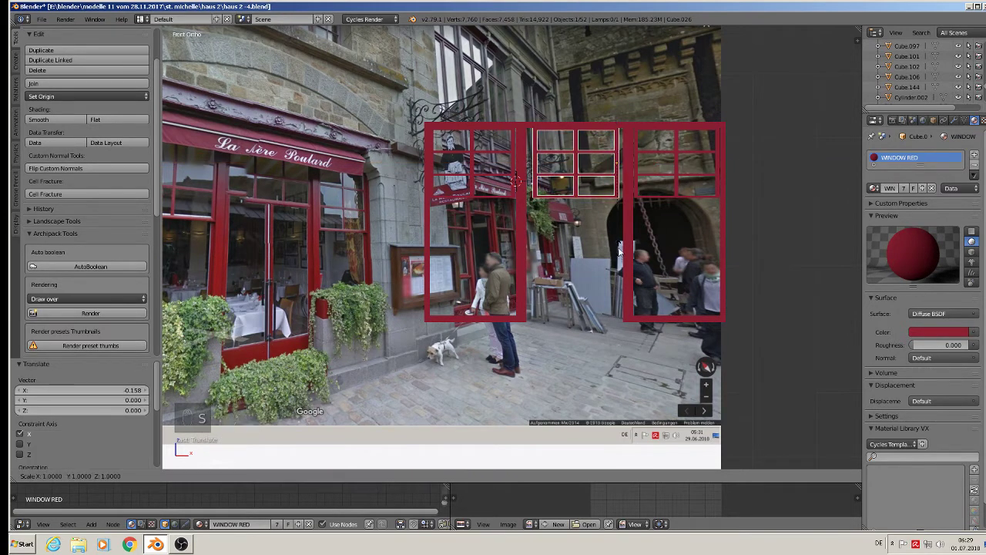
pyautogui.press('z')
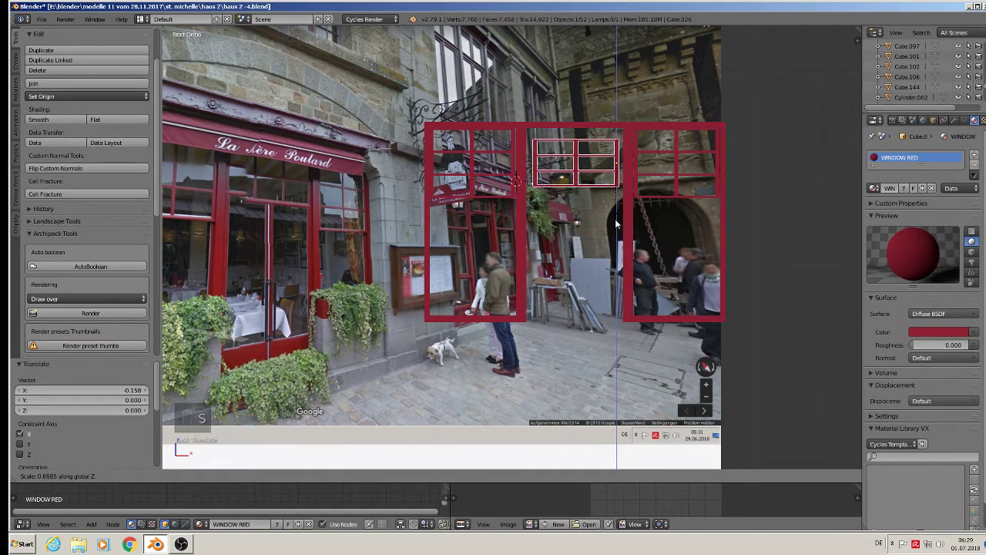
pyautogui.click(617, 223)
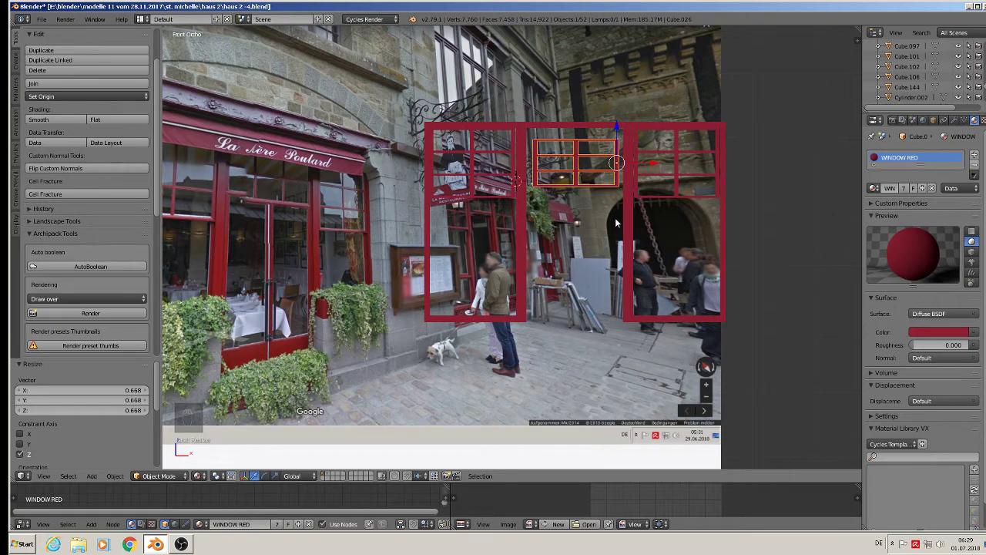
pyautogui.hotkey('ctrl', 'z')
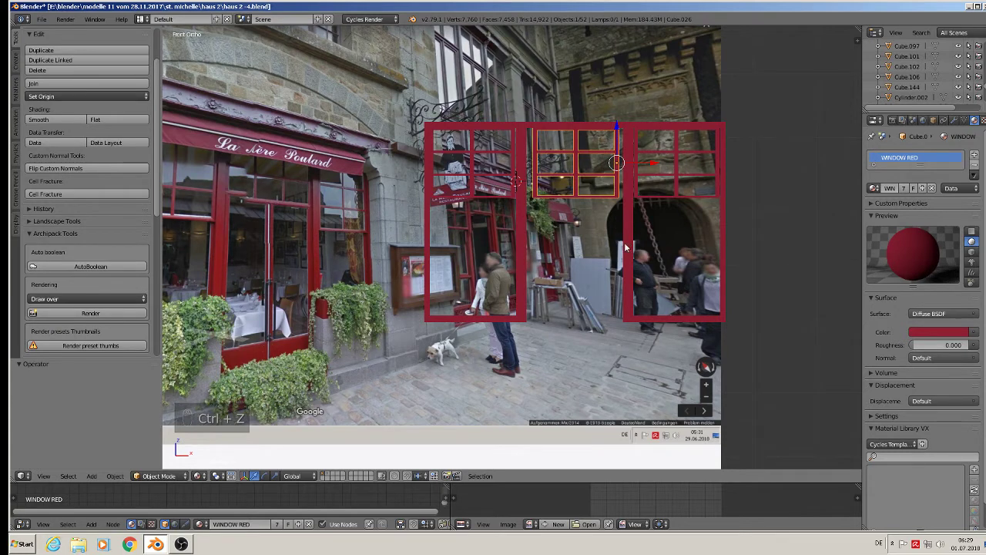
# Step: Rotate the middle window grid 90° about Y, lower it into the door bay and move it -0.063 along X between the posts
pyautogui.press('r')
pyautogui.press('y')
pyautogui.press('9')
pyautogui.press('0')
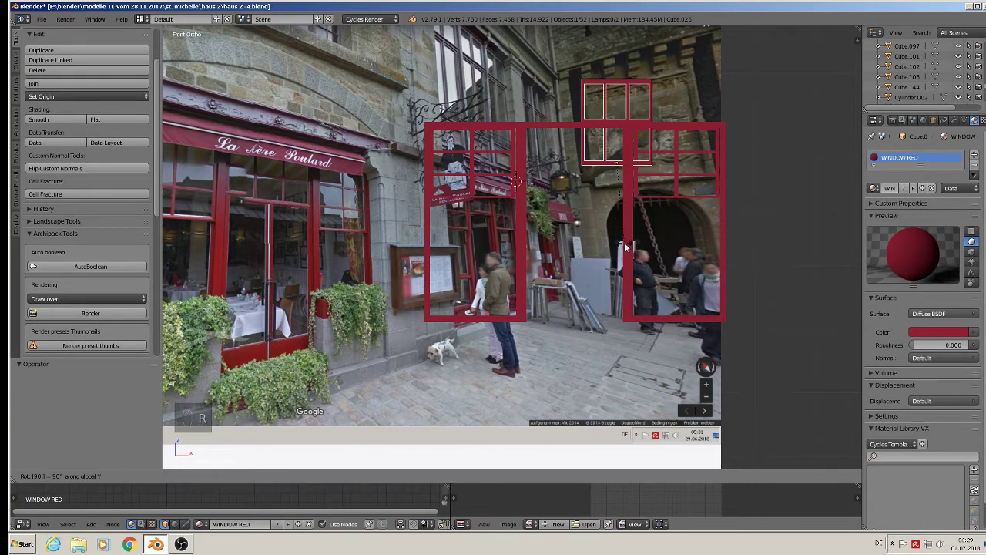
pyautogui.press('Return')
pyautogui.moveTo(612, 135); pyautogui.dragTo(616, 208)
# Step: Shorten the middle window grid along Z and raise it 0.056 to the upper edge of the door bay
pyautogui.press('s')
pyautogui.press('z')
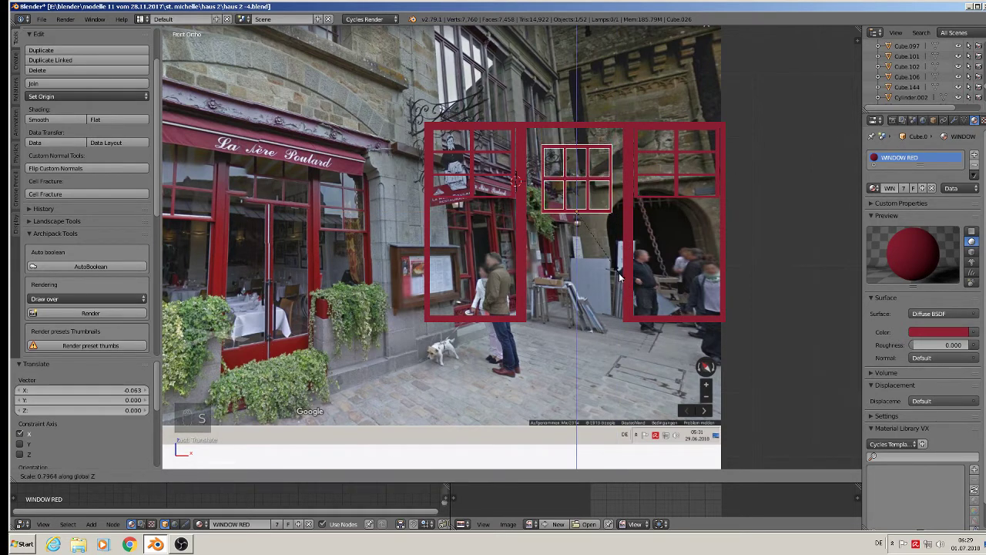
pyautogui.click(611, 251)
pyautogui.moveTo(576, 177); pyautogui.dragTo(577, 141)
pyautogui.press('x')
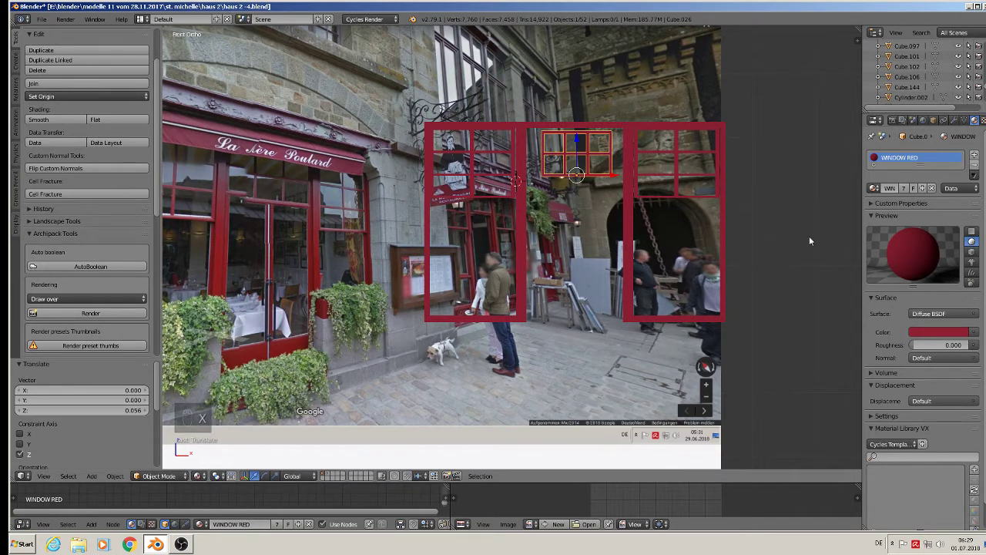
# Step: Scale the middle window grid up by 1.360 and shift it down and -0.003 along X to fill the door bay's upper part
pyautogui.press('s')
pyautogui.click(671, 220)
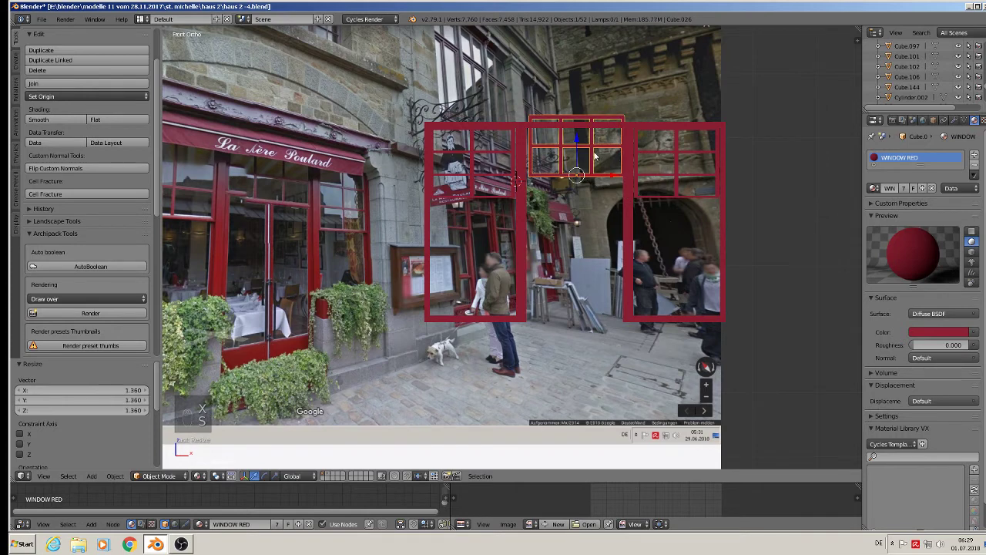
pyautogui.moveTo(577, 142); pyautogui.dragTo(577, 151)
pyautogui.moveTo(620, 186); pyautogui.dragTo(616, 189)
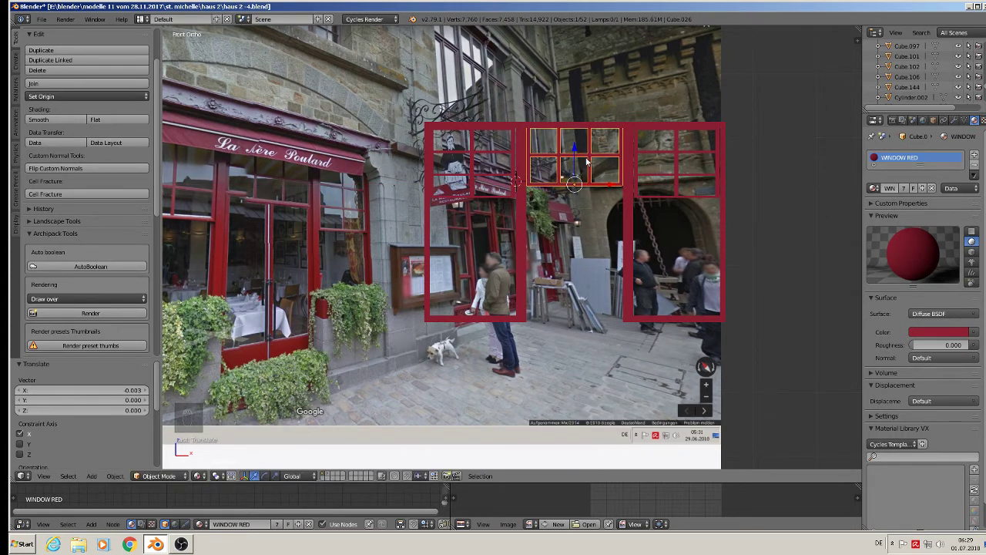
pyautogui.moveTo(578, 145); pyautogui.dragTo(577, 153)
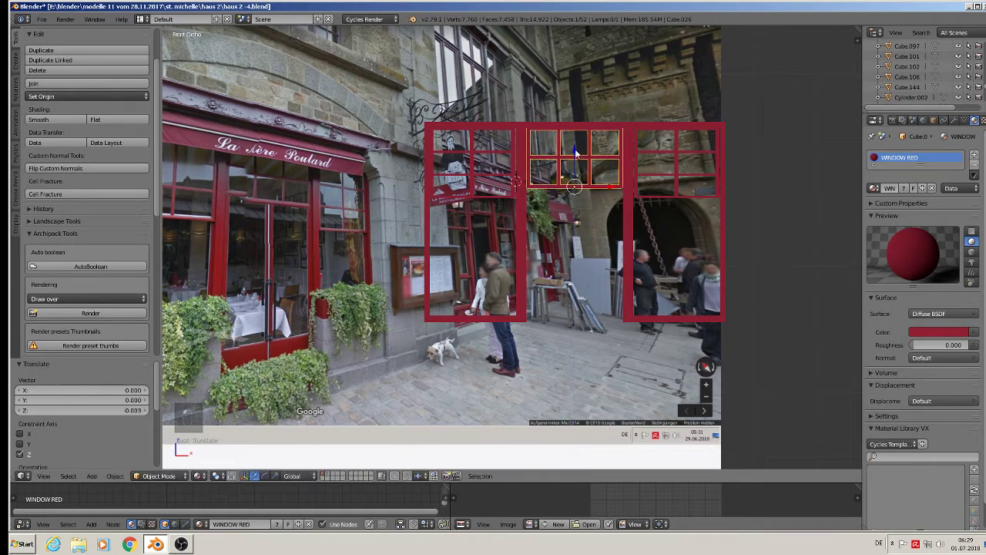
pyautogui.press('a')
# Step: Select all three window grids and move them about -0.176 along Y into the red frame
pyautogui.moveTo(577, 153); pyautogui.dragTo(594, 282, button='middle')
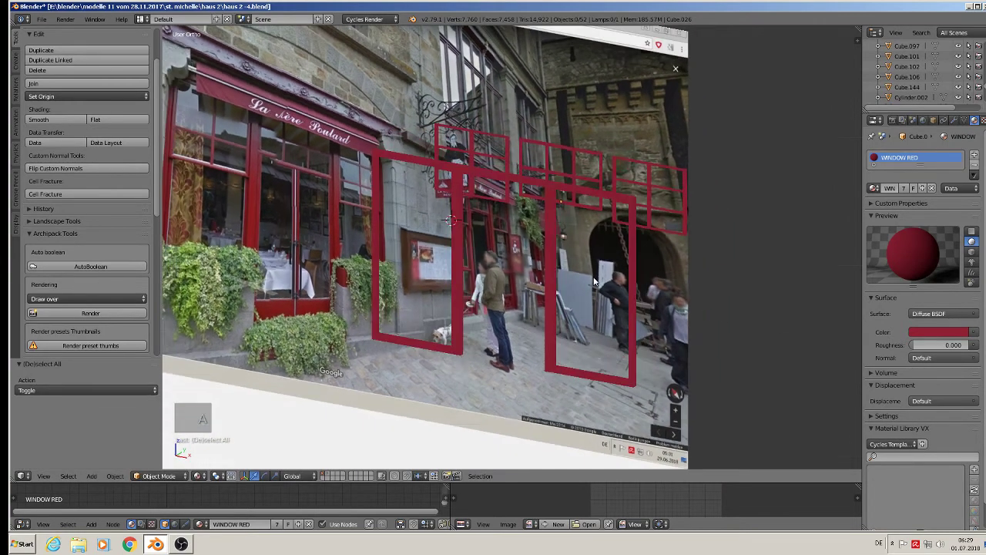
pyautogui.rightClick(596, 152)
pyautogui.keyDown('shift'); pyautogui.rightClick(500, 138); pyautogui.keyUp('shift')
pyautogui.keyDown('shift'); pyautogui.rightClick(675, 169); pyautogui.keyUp('shift')
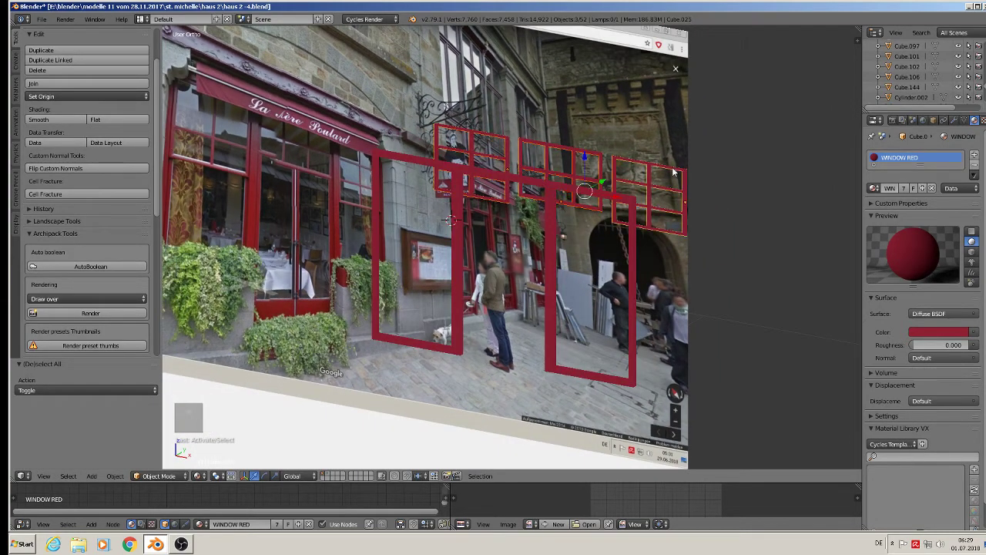
pyautogui.press('g')
pyautogui.press('y')
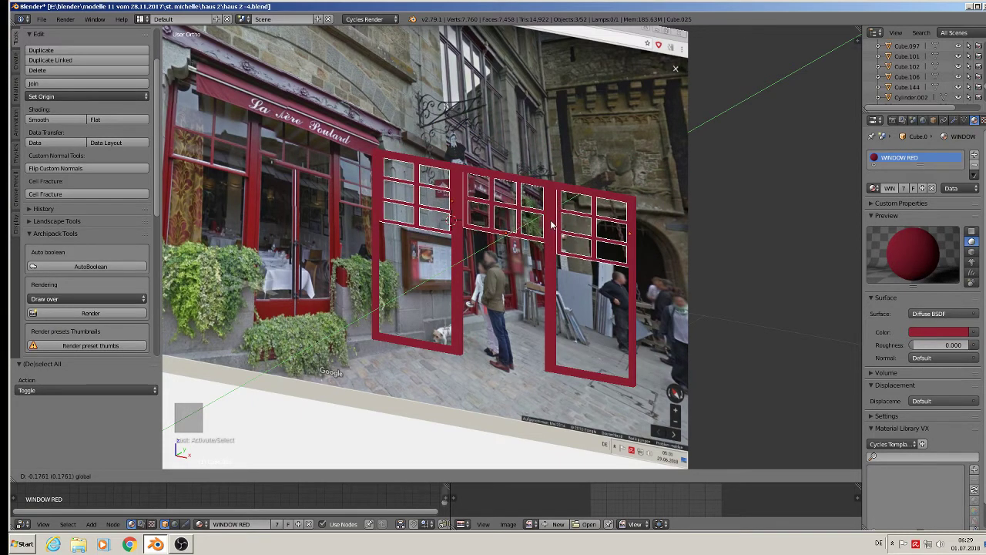
pyautogui.click(552, 224)
pyautogui.press('a')
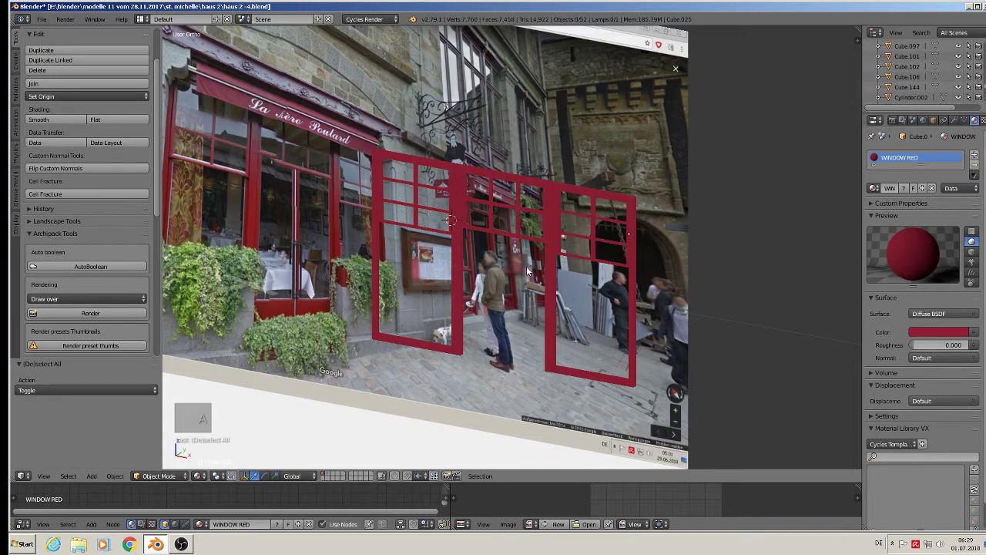
# Step: Open the middle window grid's mesh for editing and select the four lower end vertices of its left side bar
pyautogui.scroll(3, 528, 271)
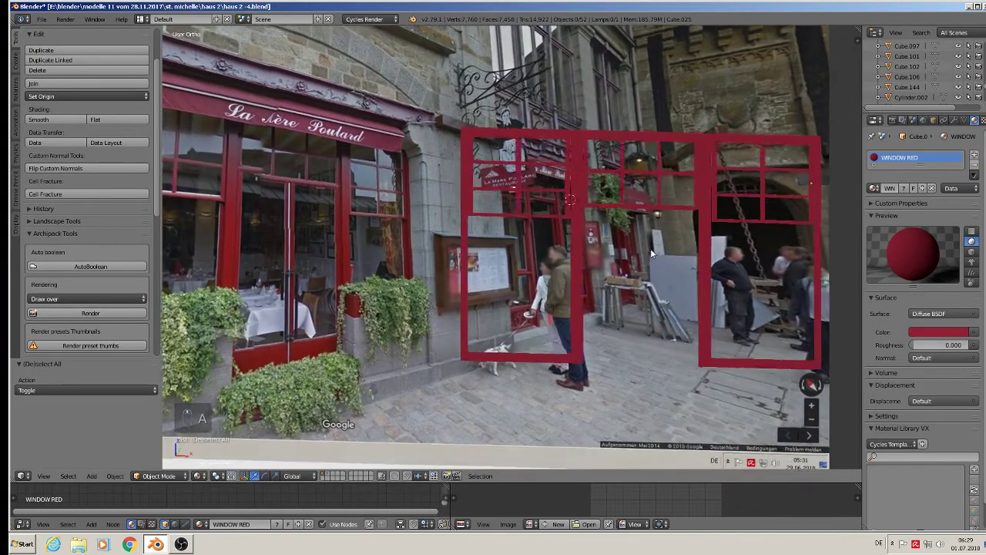
pyautogui.moveTo(651, 253); pyautogui.dragTo(651, 246, button='middle')
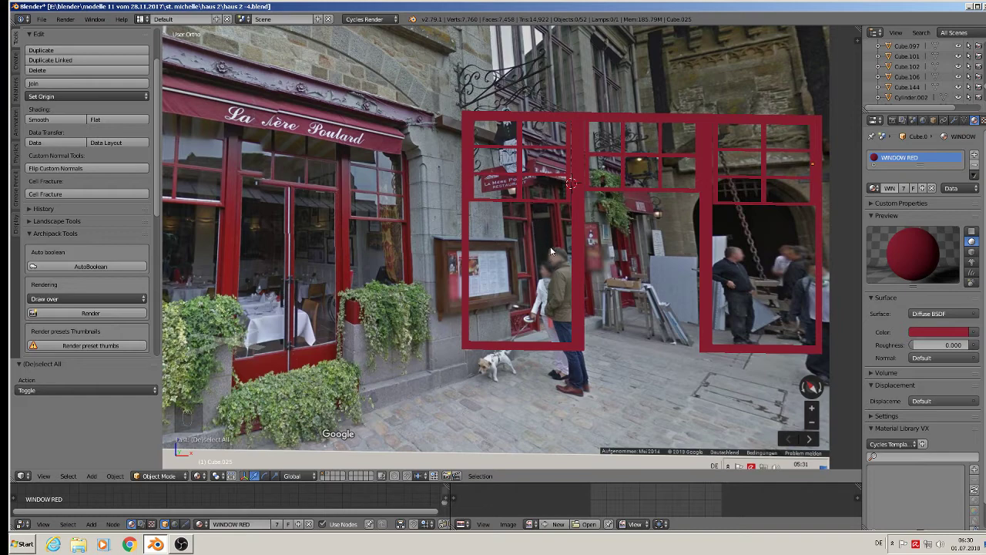
pyautogui.rightClick(642, 188)
pyautogui.scroll(3, 643, 189)
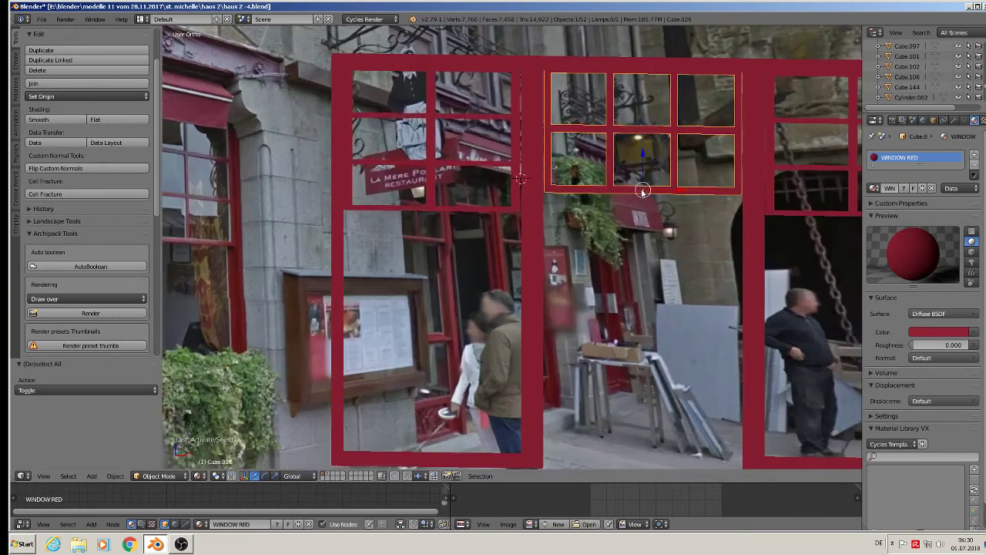
pyautogui.press('Tab')
pyautogui.scroll(3, 638, 223)
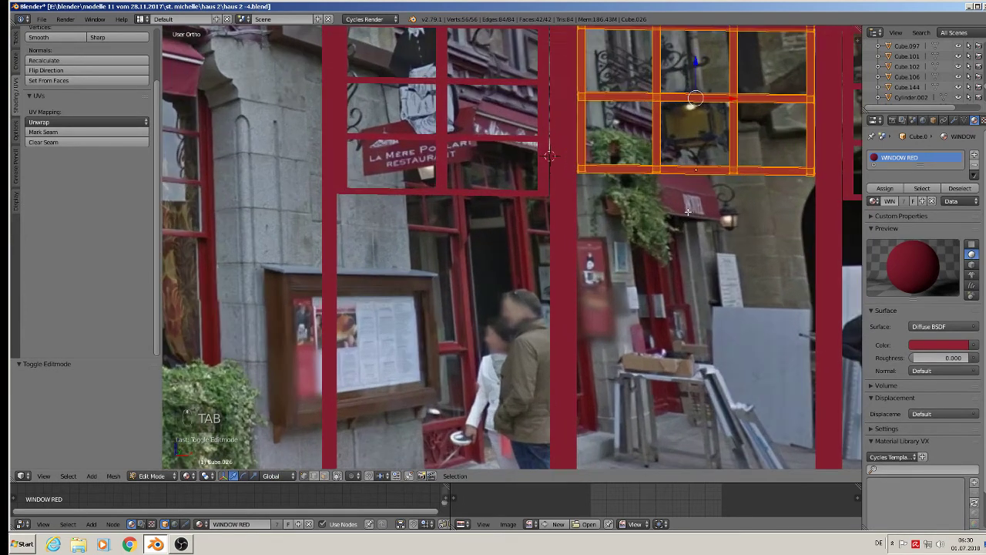
pyautogui.press('a')
pyautogui.press('a')
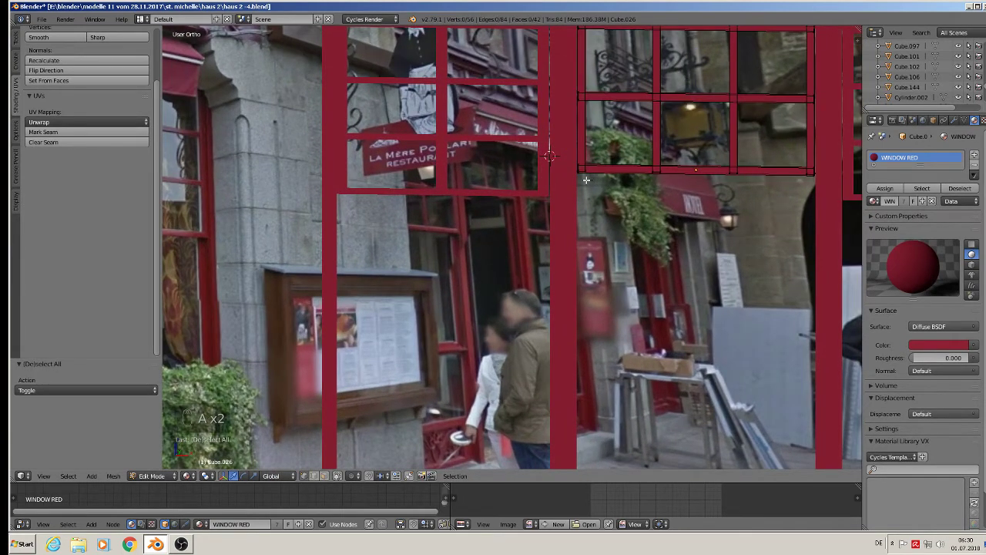
pyautogui.scroll(5, 587, 180)
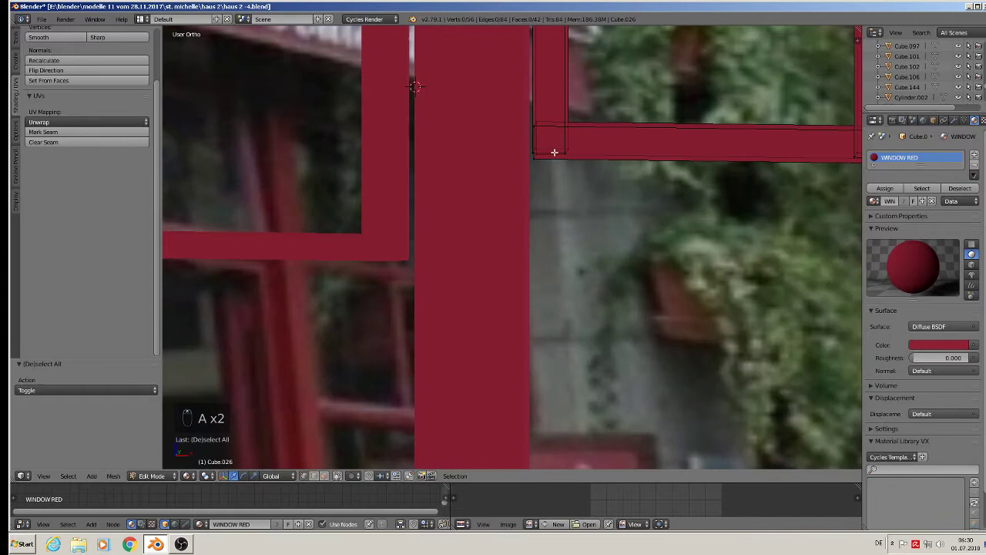
pyautogui.keyDown('alt'); pyautogui.rightClick(599, 181); pyautogui.keyUp('alt')
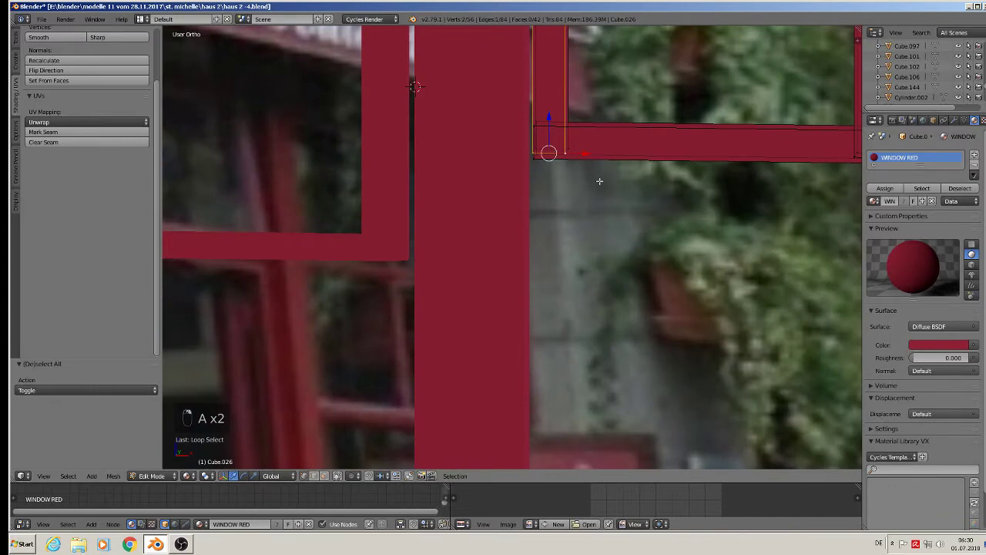
pyautogui.scroll(-3, 600, 181)
pyautogui.scroll(2, 578, 154)
pyautogui.rightClick(573, 167)
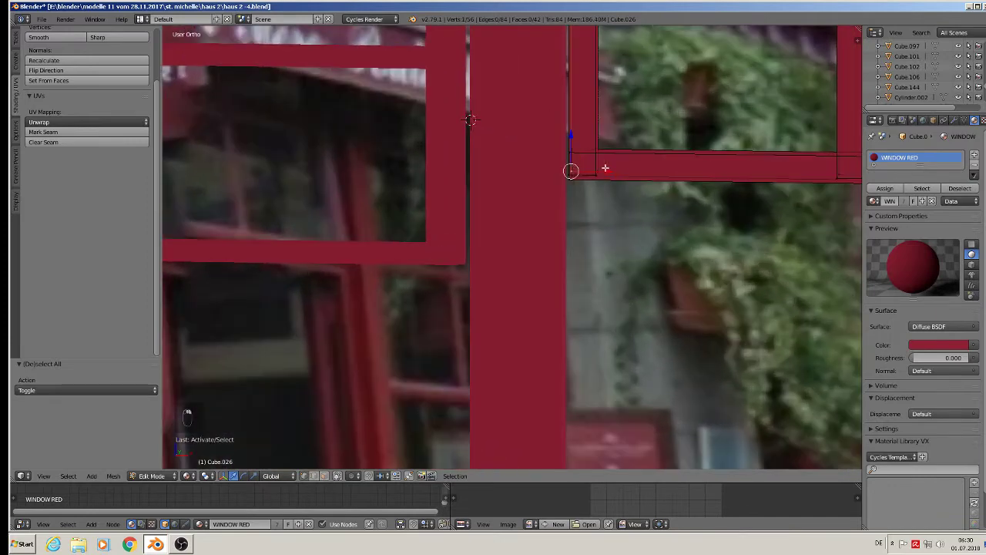
pyautogui.keyDown('shift'); pyautogui.rightClick(604, 169); pyautogui.keyUp('shift')
pyautogui.keyDown('shift'); pyautogui.rightClick(590, 177); pyautogui.keyUp('shift')
pyautogui.keyDown('shift'); pyautogui.rightClick(564, 176); pyautogui.keyUp('shift')
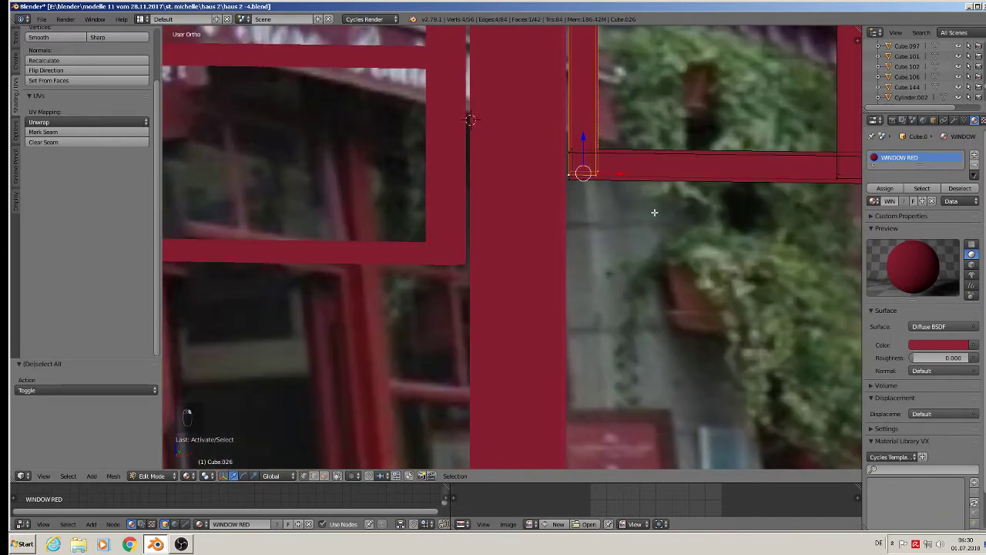
# Step: Add the four lower end vertices of the middle grid's right side bar to the selection
pyautogui.scroll(-3, 678, 226)
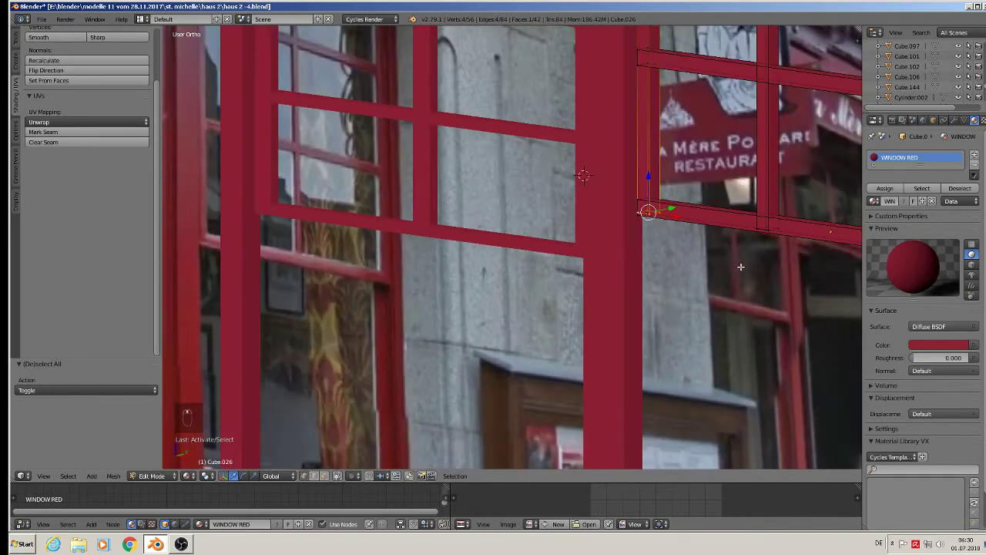
pyautogui.keyDown('shift'); pyautogui.moveTo(741, 267); pyautogui.dragTo(459, 118, button='middle'); pyautogui.keyUp('shift')
pyautogui.scroll(3, 466, 103)
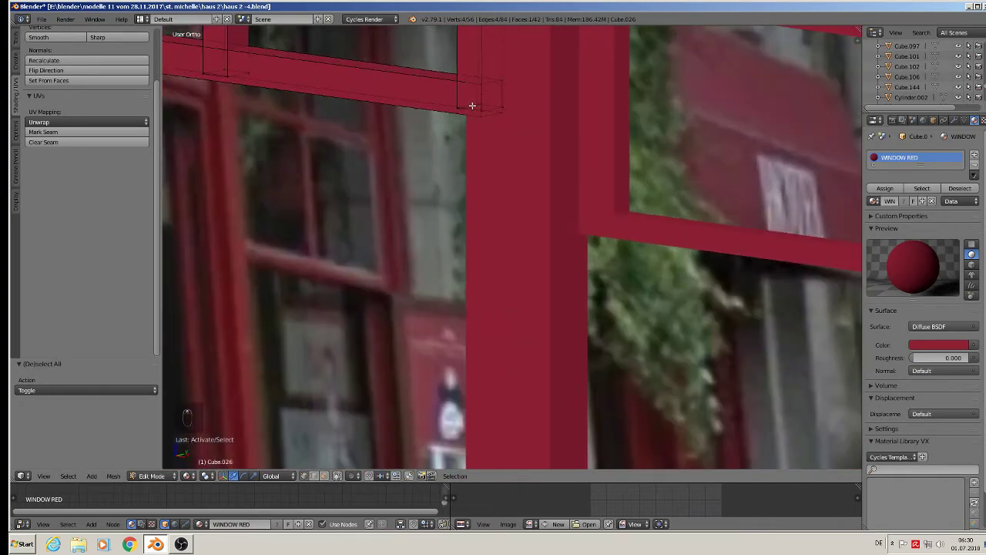
pyautogui.keyDown('shift'); pyautogui.rightClick(460, 104); pyautogui.keyUp('shift')
pyautogui.keyDown('shift'); pyautogui.rightClick(509, 106); pyautogui.keyUp('shift')
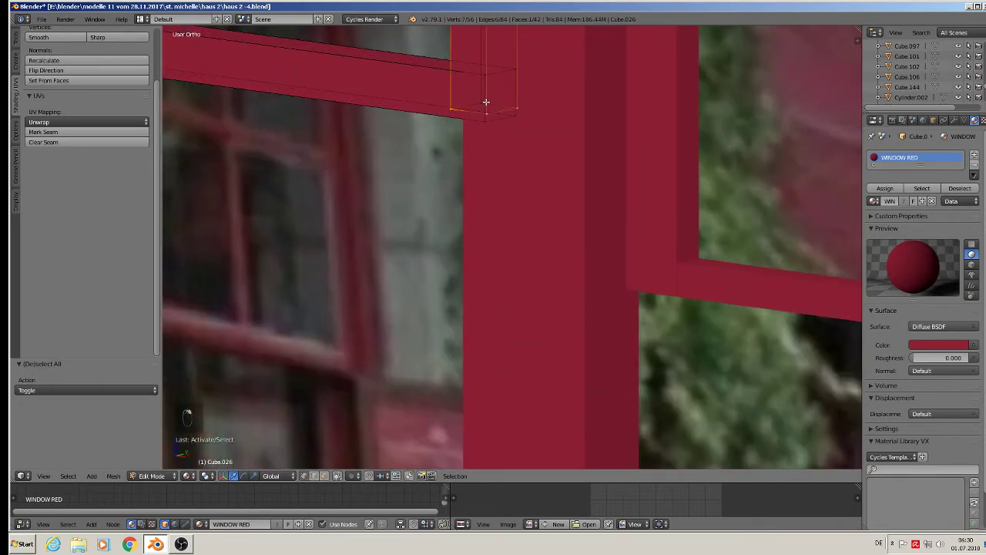
pyautogui.keyDown('shift'); pyautogui.rightClick(486, 102); pyautogui.keyUp('shift')
pyautogui.keyDown('shift'); pyautogui.scroll(-1, 486, 145); pyautogui.keyUp('shift')
pyautogui.scroll(-9, 467, 193)
pyautogui.scroll(-4, 433, 251)
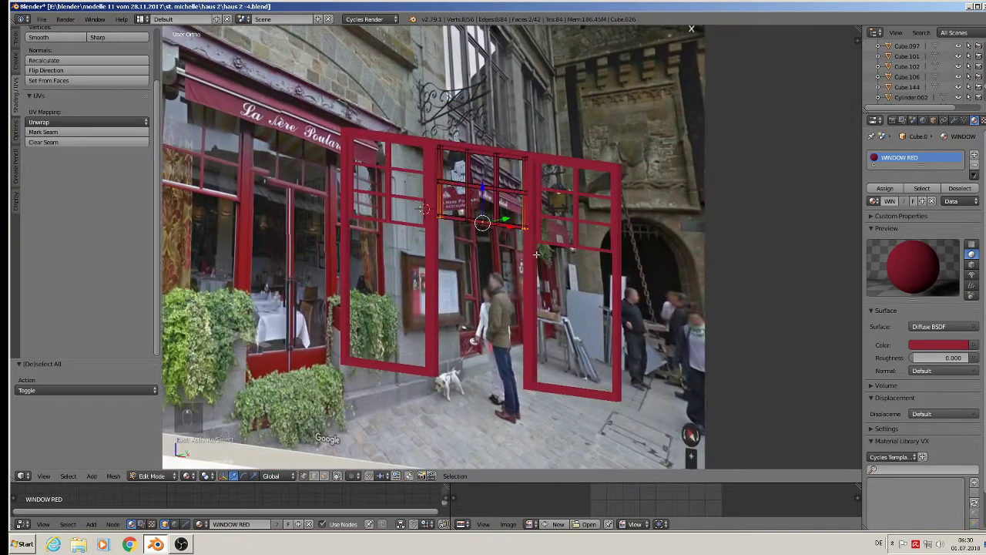
# Step: Extend both side bars downward by moving their lower ends -0.211 along Z, and raise the ends by 0.007
pyautogui.moveTo(447, 184); pyautogui.dragTo(501, 167, button='middle')
pyautogui.press('g')
pyautogui.press('z')
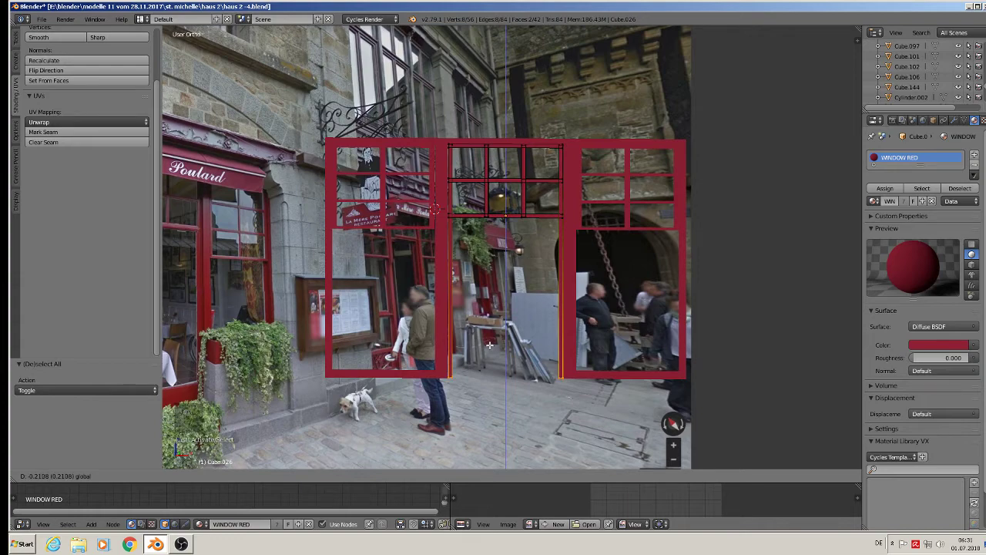
pyautogui.click(489, 345)
pyautogui.scroll(6, 493, 357)
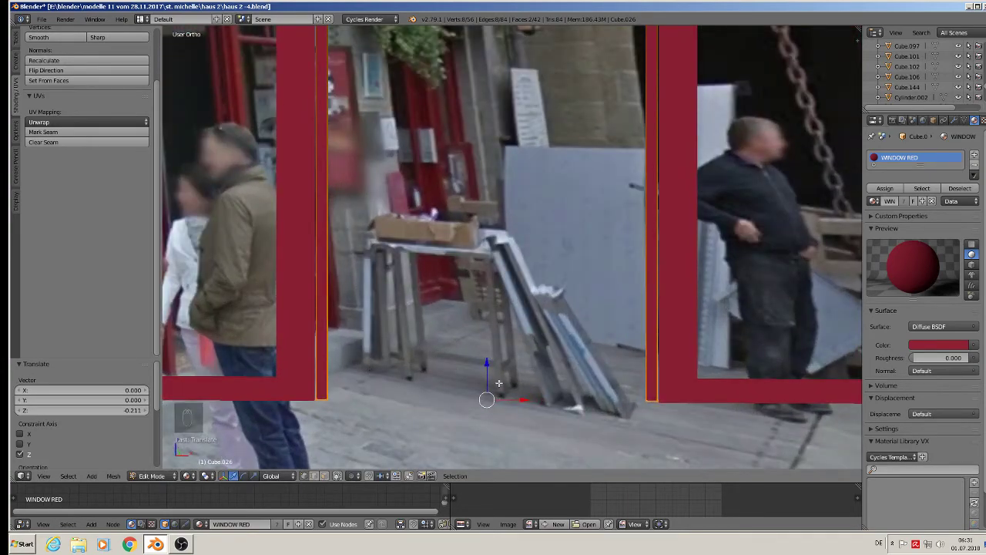
pyautogui.moveTo(488, 363); pyautogui.dragTo(489, 371)
# Step: Lower the side bars' ends -0.112 along Z towards the pavement and extrude them a further -0.007 along Z
pyautogui.scroll(-8, 494, 378)
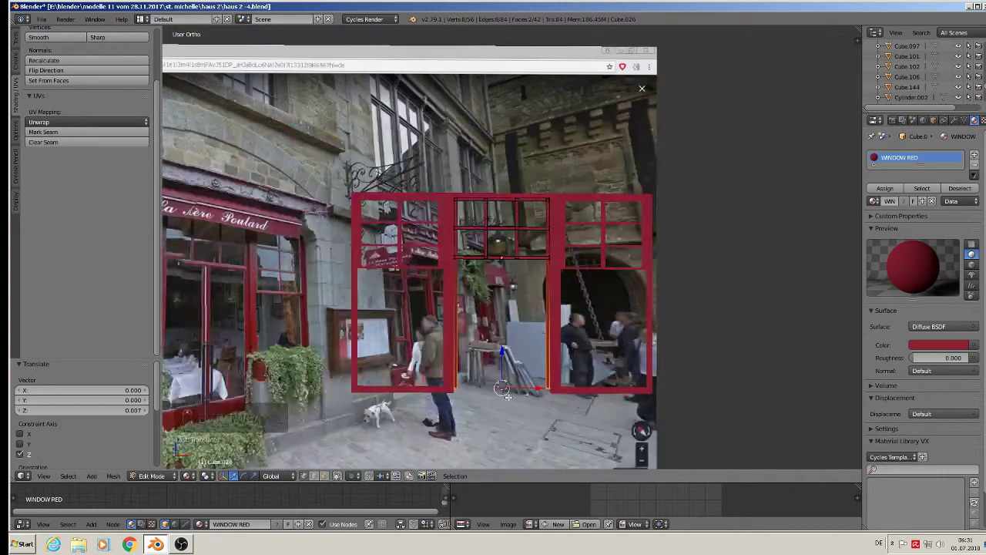
pyautogui.scroll(2, 575, 317)
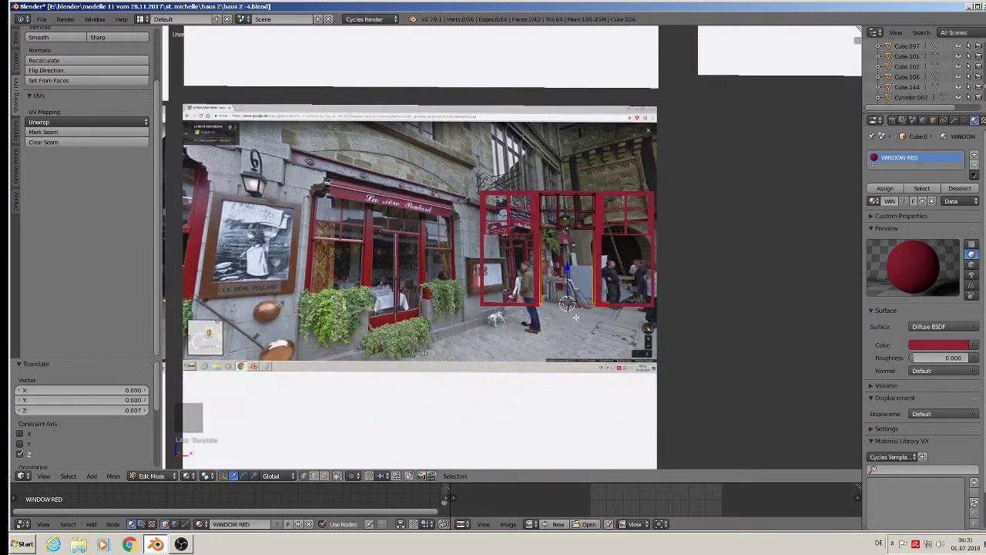
pyautogui.press('g')
pyautogui.press('z')
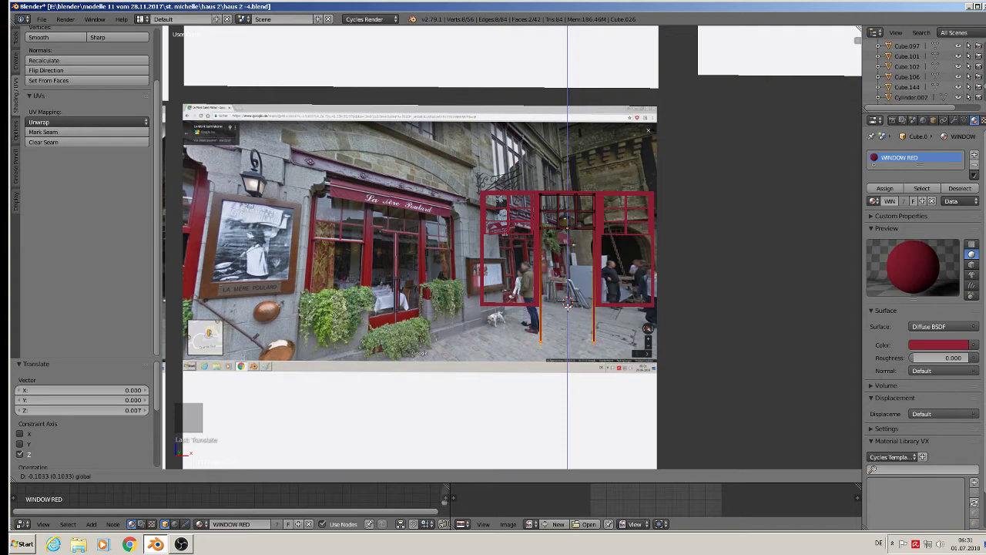
pyautogui.click(567, 306)
pyautogui.scroll(6, 559, 232)
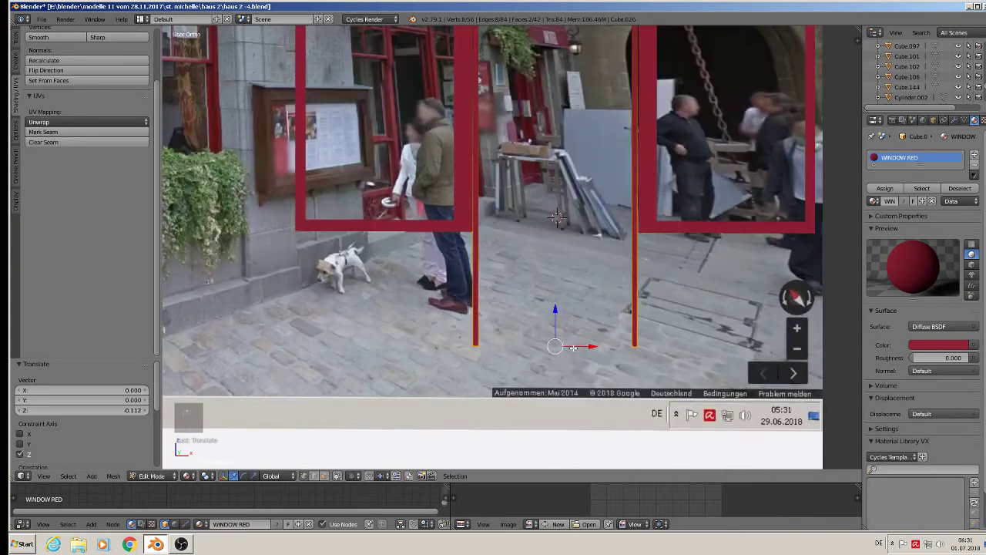
pyautogui.press('e')
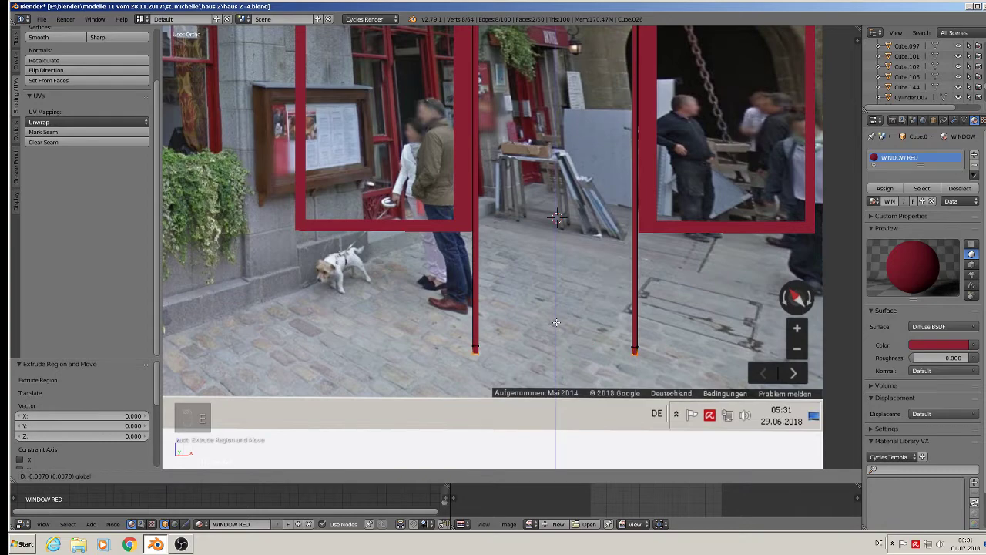
pyautogui.click(557, 322)
pyautogui.scroll(-2, 559, 325)
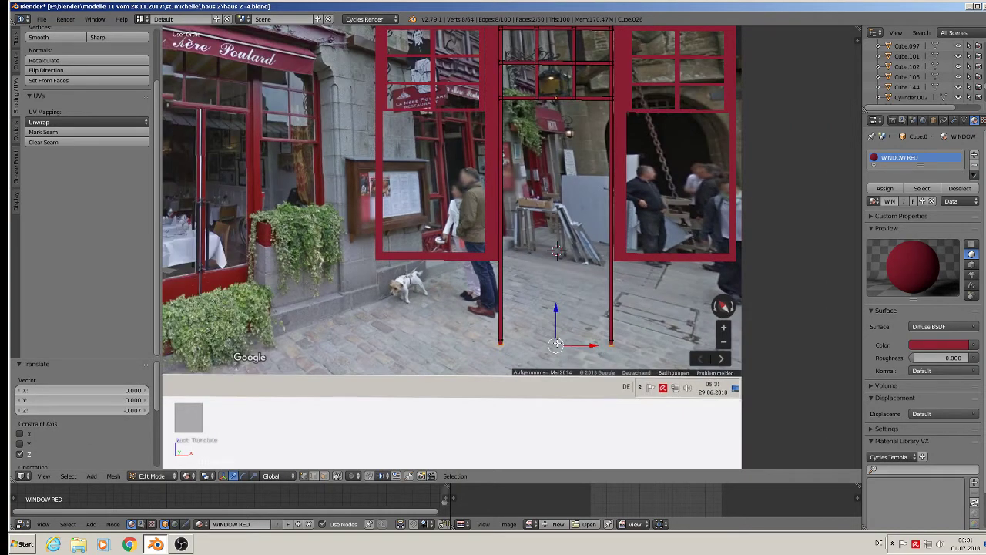
# Step: Add two loop cuts to the middle grid's lowest crossbar and scale them by 0.118 along X into a narrow central segment
pyautogui.keyDown('shift'); pyautogui.moveTo(553, 306); pyautogui.dragTo(574, 350, button='middle'); pyautogui.keyUp('shift')
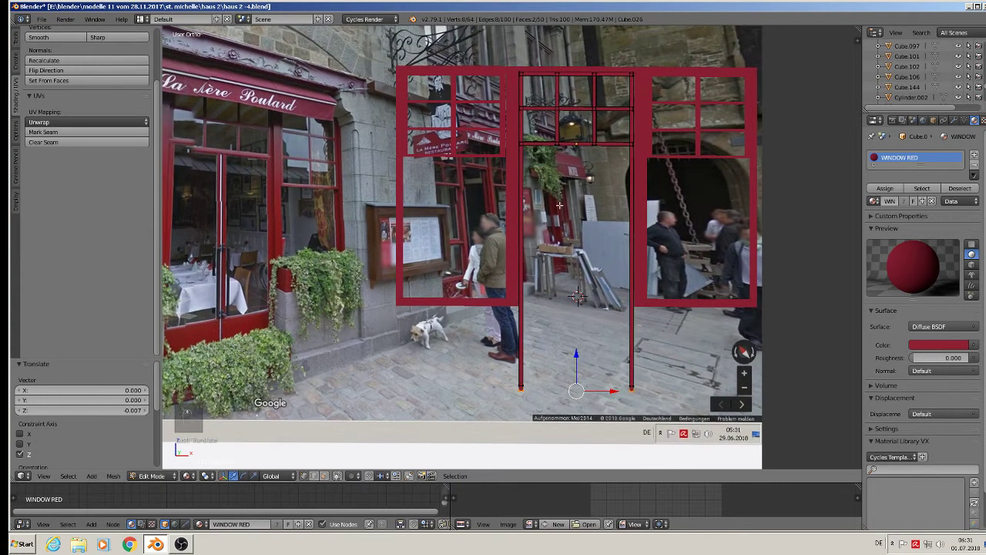
pyautogui.scroll(7, 577, 149)
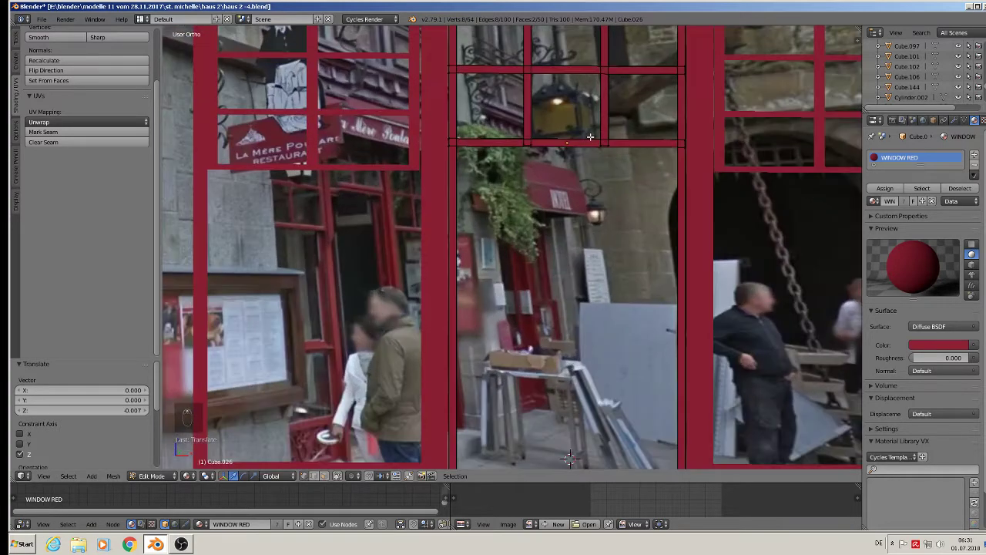
pyautogui.hotkey('ctrl', 'r')
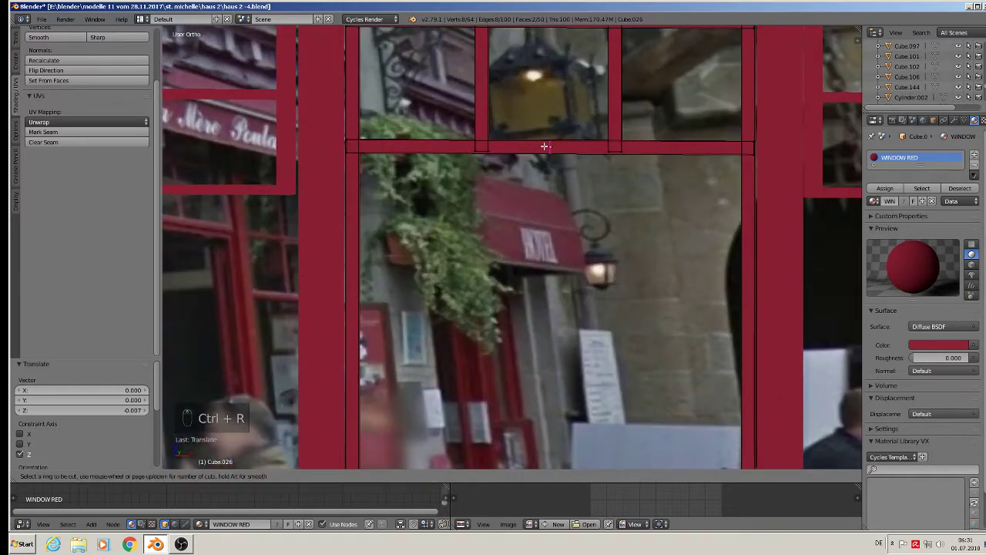
pyautogui.scroll(1, 545, 145)
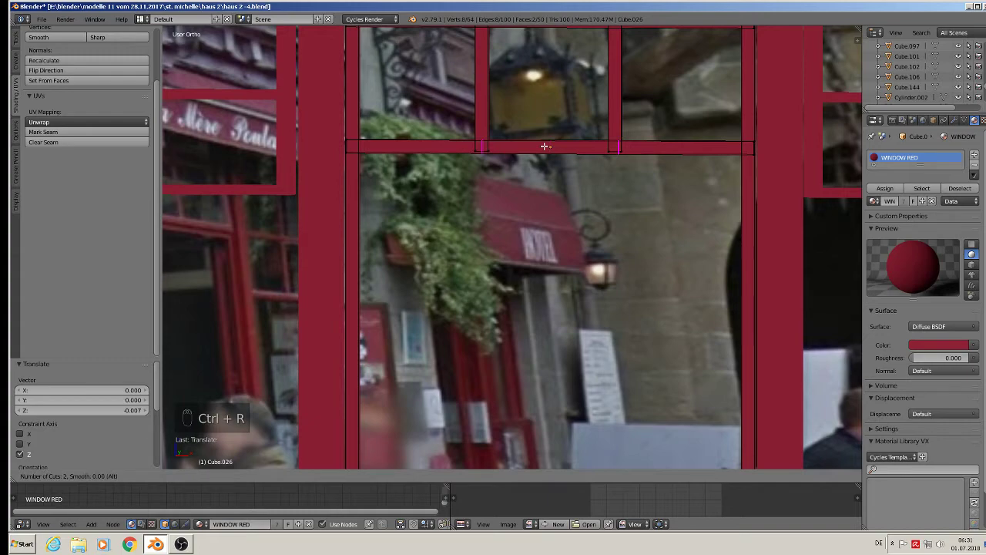
pyautogui.click(545, 145)
pyautogui.rightClick(545, 145)
pyautogui.press('s')
pyautogui.press('x')
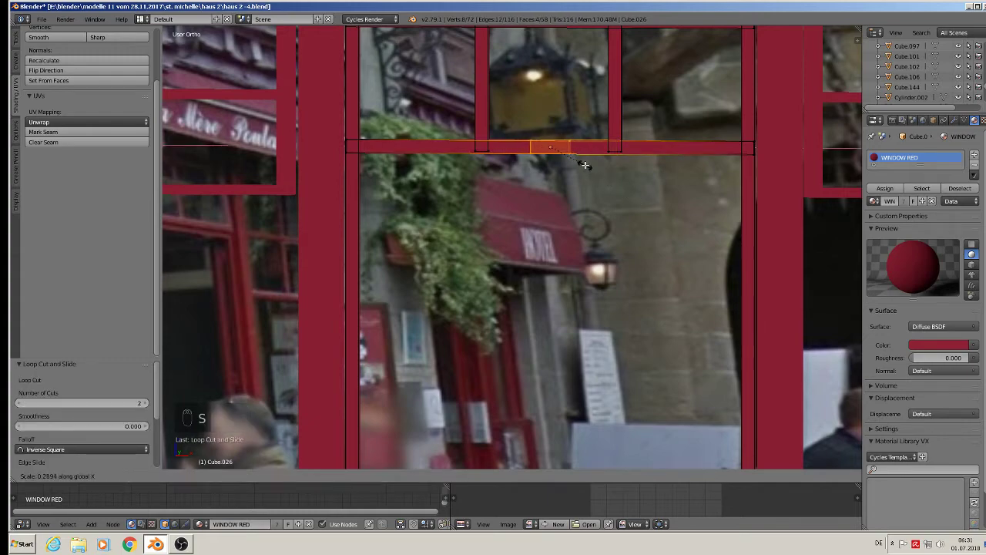
pyautogui.click(564, 158)
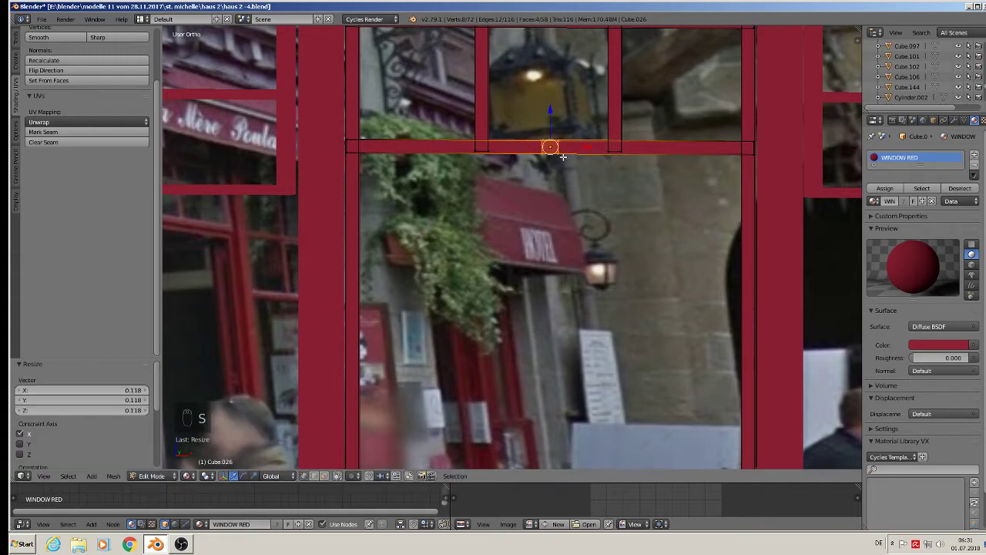
pyautogui.scroll(-4, 563, 157)
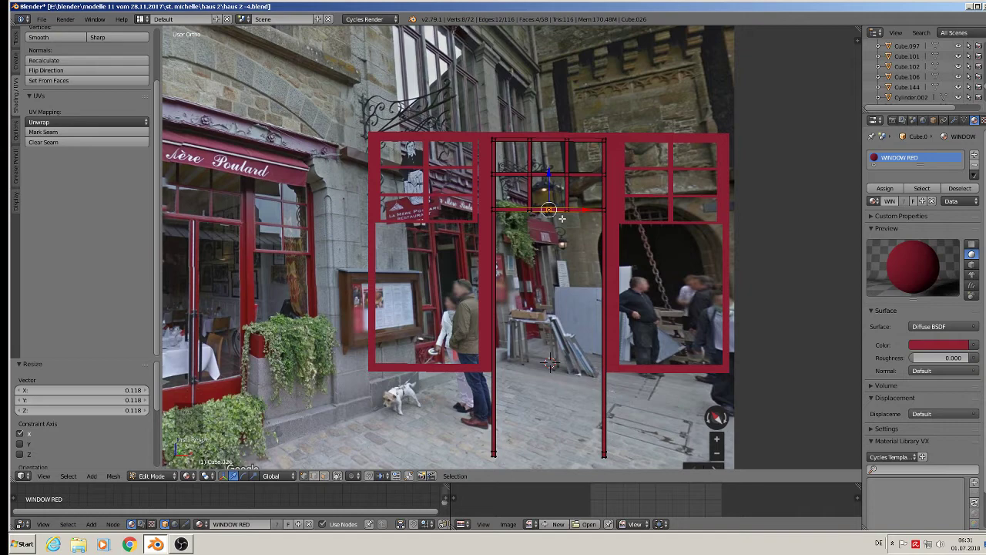
# Step: Add a mesh cube in Object Mode, scale it uniformly by 0.156 and view it from the front
pyautogui.keyDown('shift'); pyautogui.moveTo(563, 221); pyautogui.dragTo(702, 217, button='middle'); pyautogui.keyUp('shift')
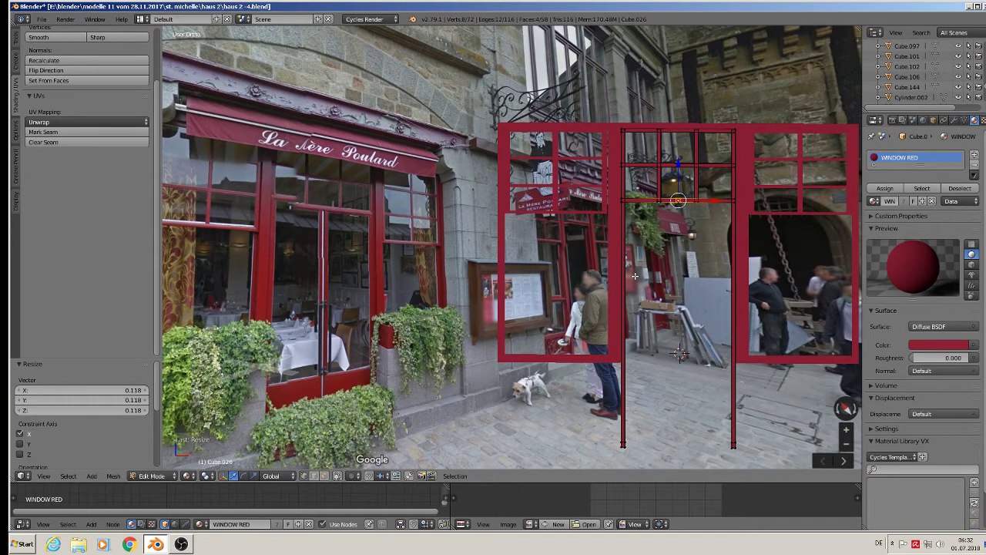
pyautogui.press('Tab')
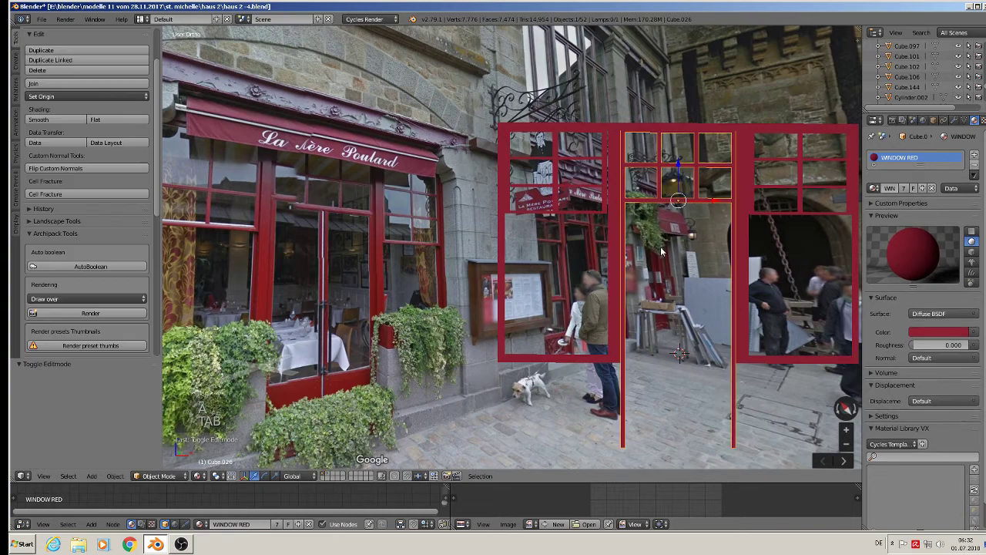
pyautogui.click(90, 475)
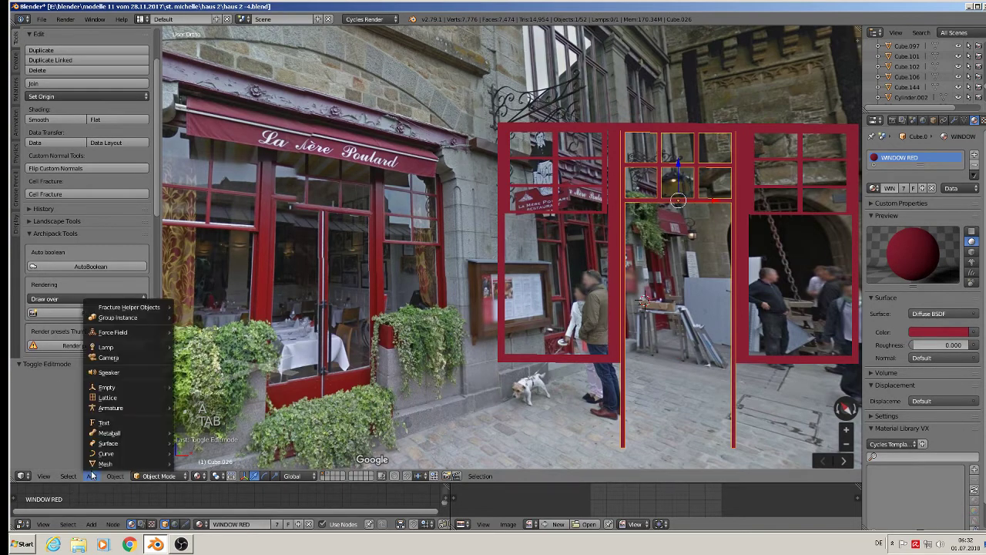
pyautogui.moveTo(108, 463)
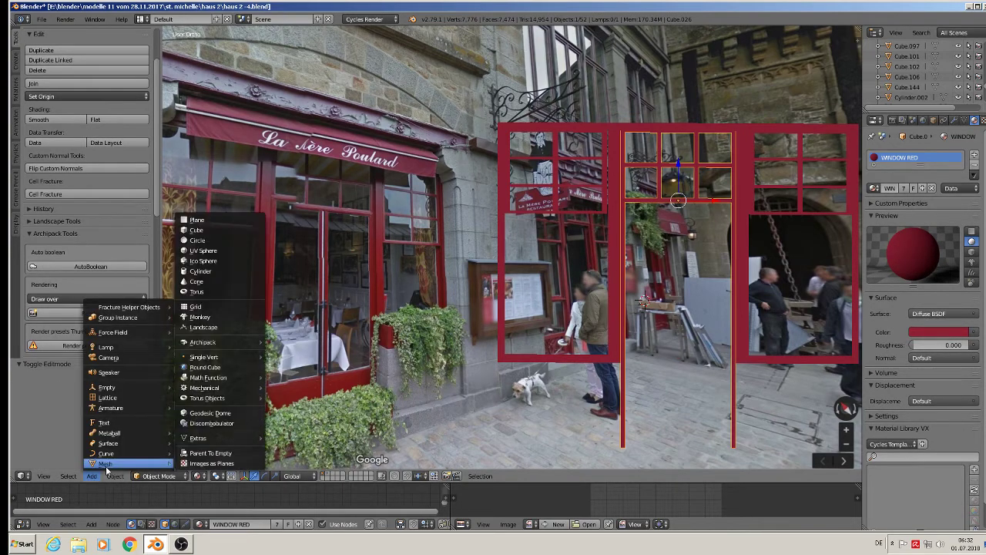
pyautogui.click(198, 229)
pyautogui.press('s')
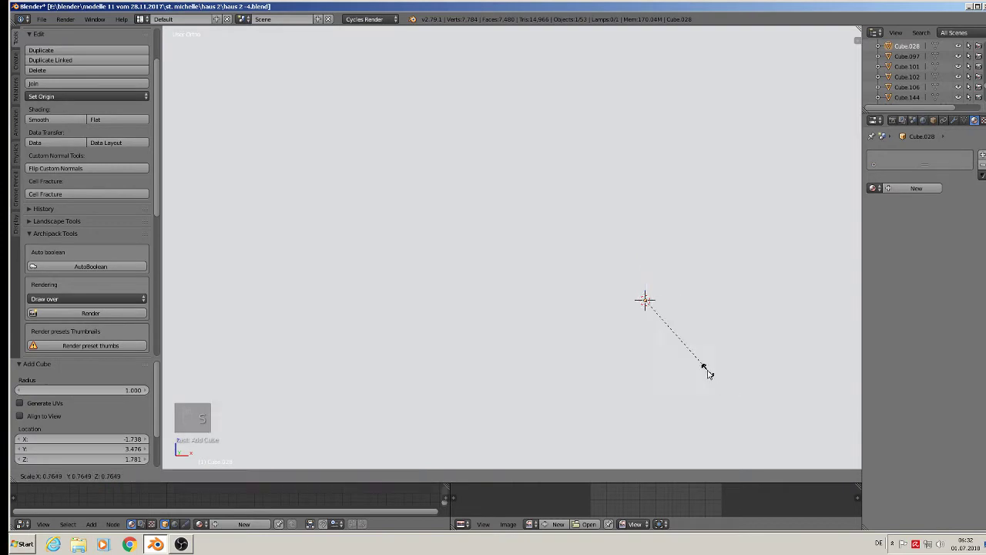
pyautogui.click(636, 321)
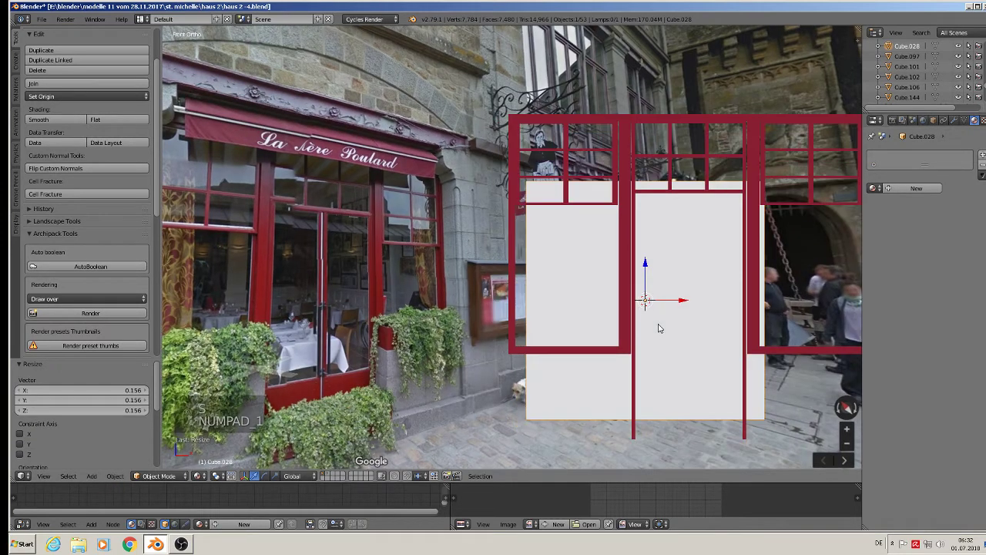
pyautogui.press('KP_1')
# Step: Shift the cube into the middle door opening, narrow it along X and move it -0.015 along Z beneath the lowest crossbar
pyautogui.moveTo(685, 299); pyautogui.dragTo(712, 307)
pyautogui.press('s')
pyautogui.click(739, 303)
pyautogui.moveTo(676, 266); pyautogui.dragTo(676, 282)
# Step: Scale the cube by 0.553 along X and move it against the opening's left side bar as a door leaf
pyautogui.press('s')
pyautogui.press('x')
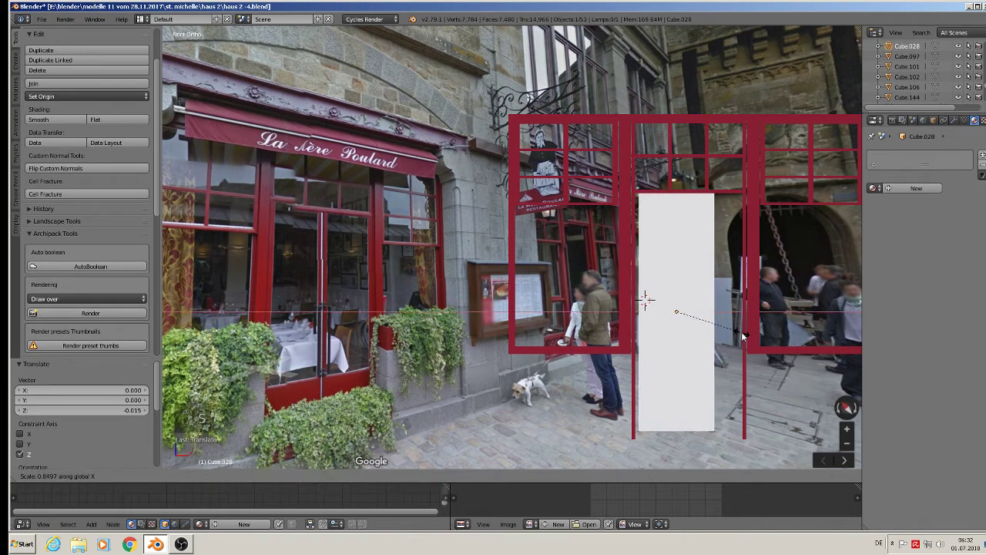
pyautogui.click(721, 329)
pyautogui.press('g')
pyautogui.press('x')
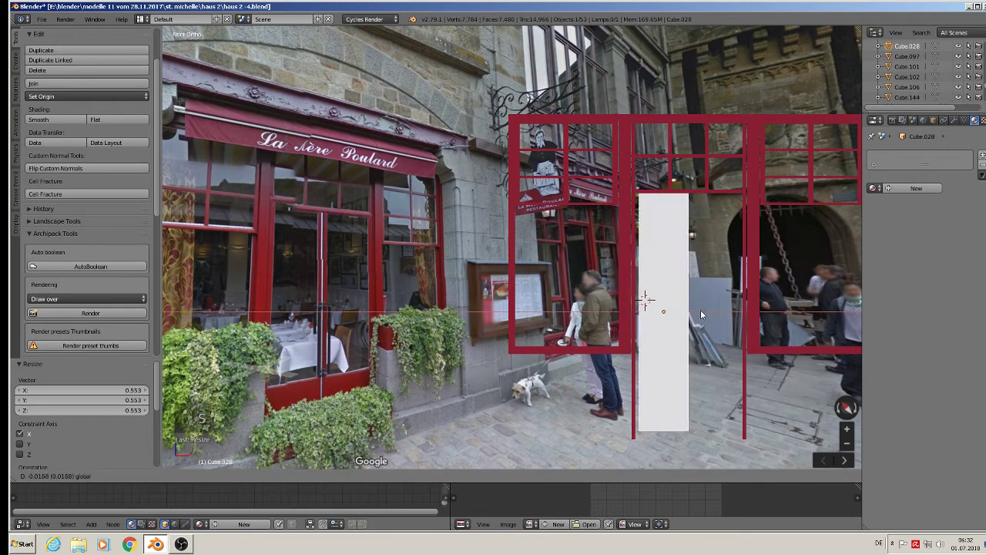
pyautogui.click(695, 309)
# Step: Select the door leaf's bottom vertices and lower them along Z to the ends of the side bars
pyautogui.press('Tab')
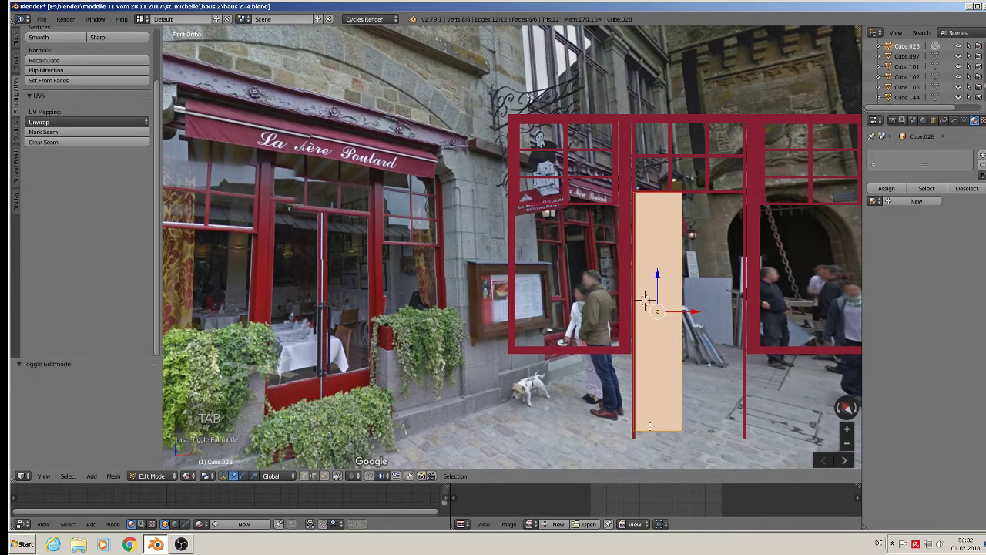
pyautogui.rightClick(655, 418)
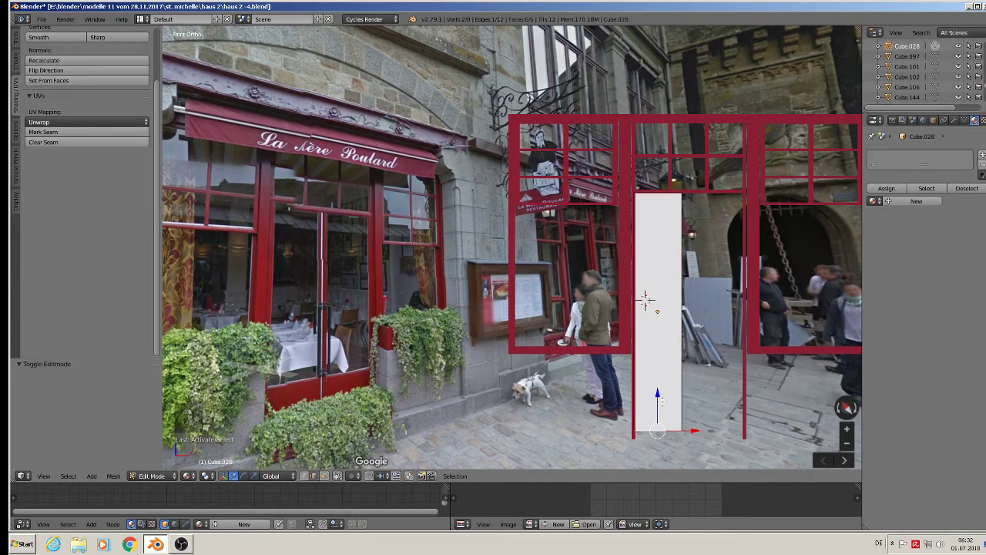
pyautogui.press('x')
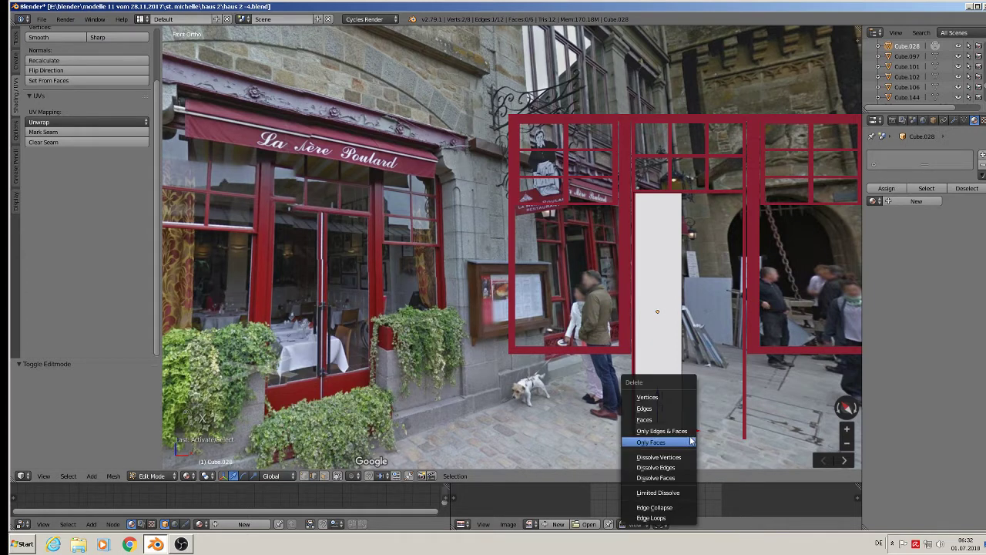
pyautogui.press('c')
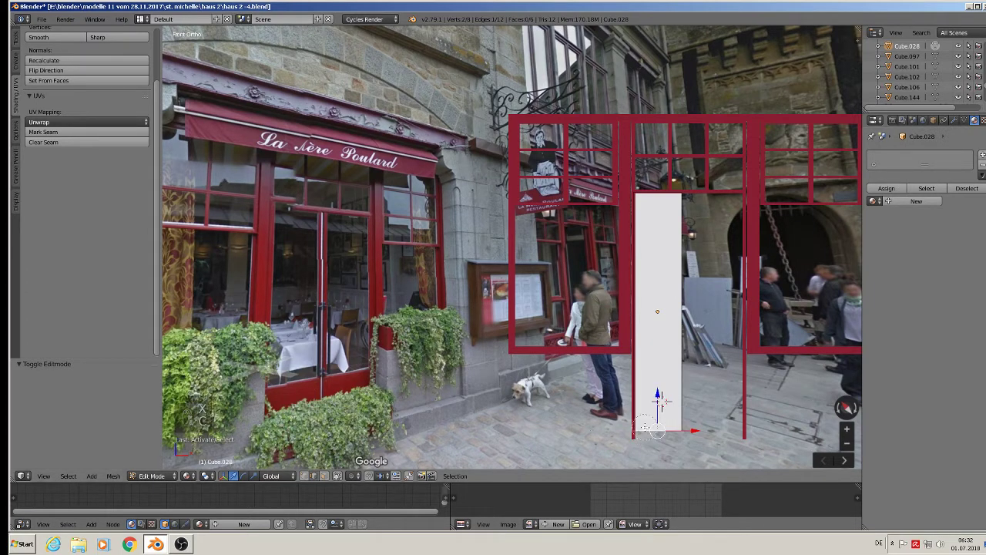
pyautogui.click(652, 430)
pyautogui.rightClick(652, 430)
pyautogui.moveTo(658, 397); pyautogui.dragTo(661, 404)
# Step: Select the door leaf's right side and move it 0.007 along X towards the middle of the opening
pyautogui.press('a')
pyautogui.press('a')
pyautogui.rightClick(689, 313)
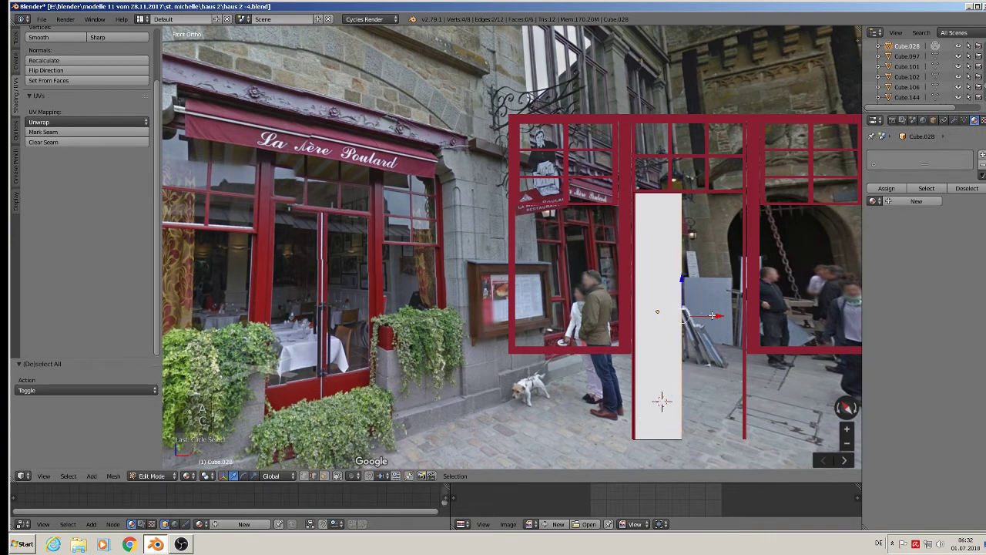
pyautogui.moveTo(713, 316); pyautogui.dragTo(718, 316)
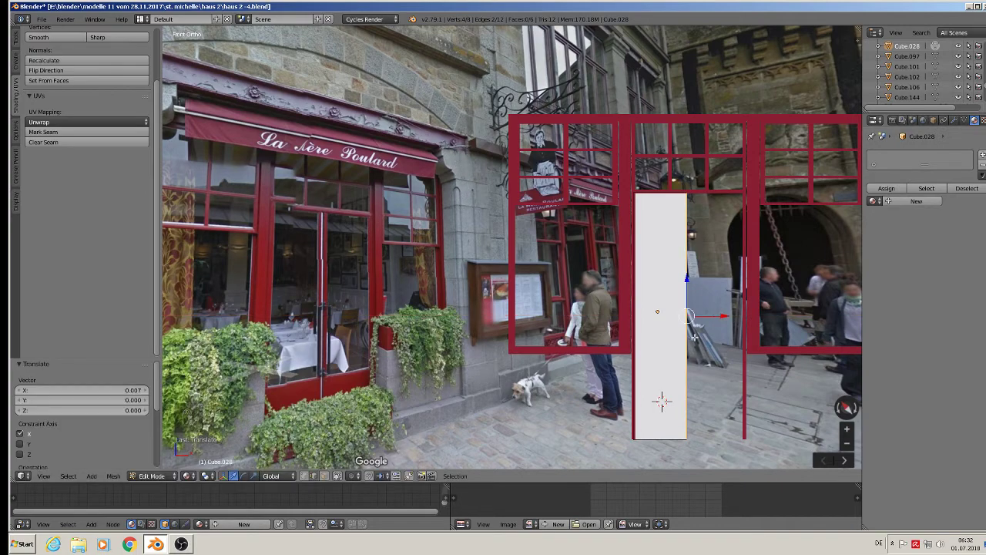
# Step: Add two vertical loop cuts to the door leaf and scale them by 2.585 along X to outline its side rails
pyautogui.scroll(2, 652, 239)
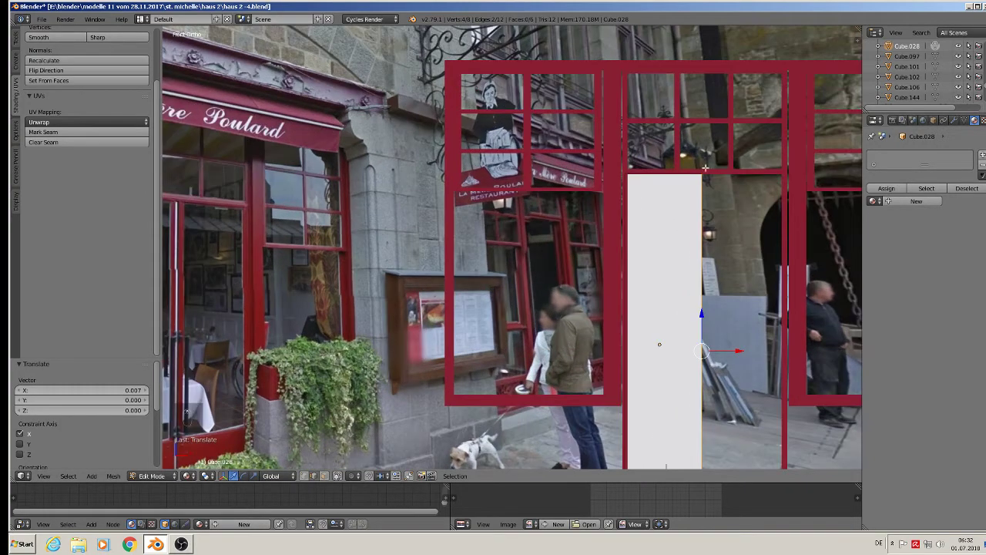
pyautogui.press('Tab')
pyautogui.press('Tab')
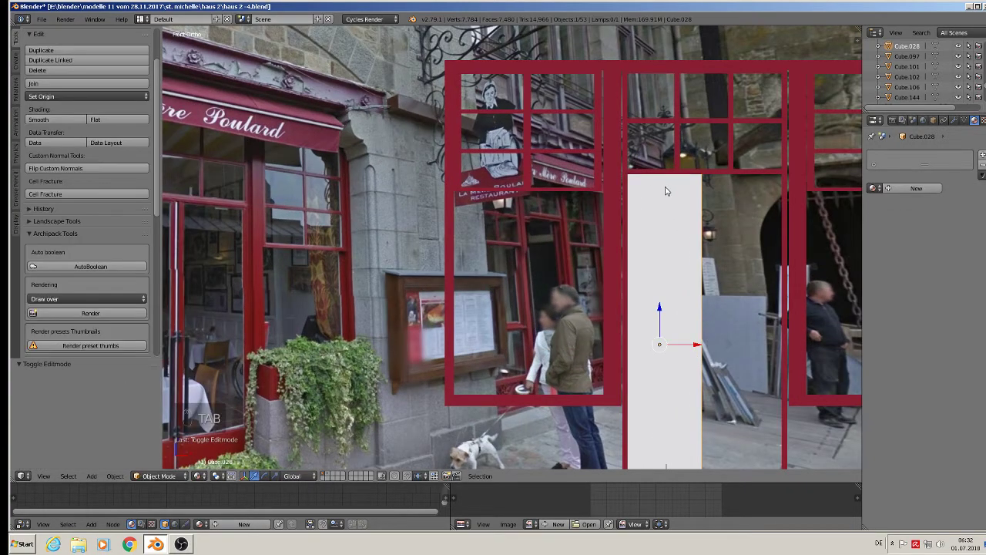
pyautogui.hotkey('ctrl', 'r')
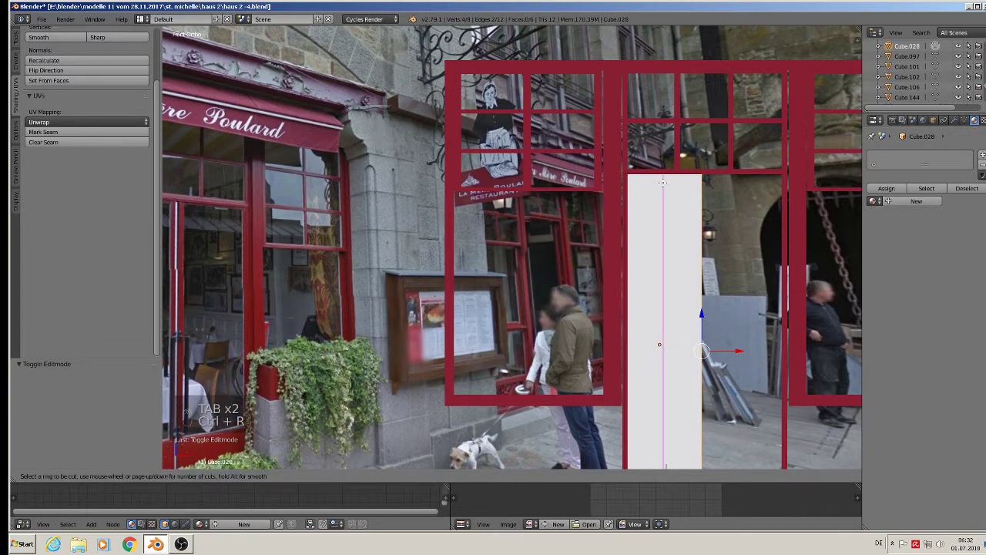
pyautogui.scroll(1, 663, 183)
pyautogui.click(662, 182)
pyautogui.rightClick(663, 182)
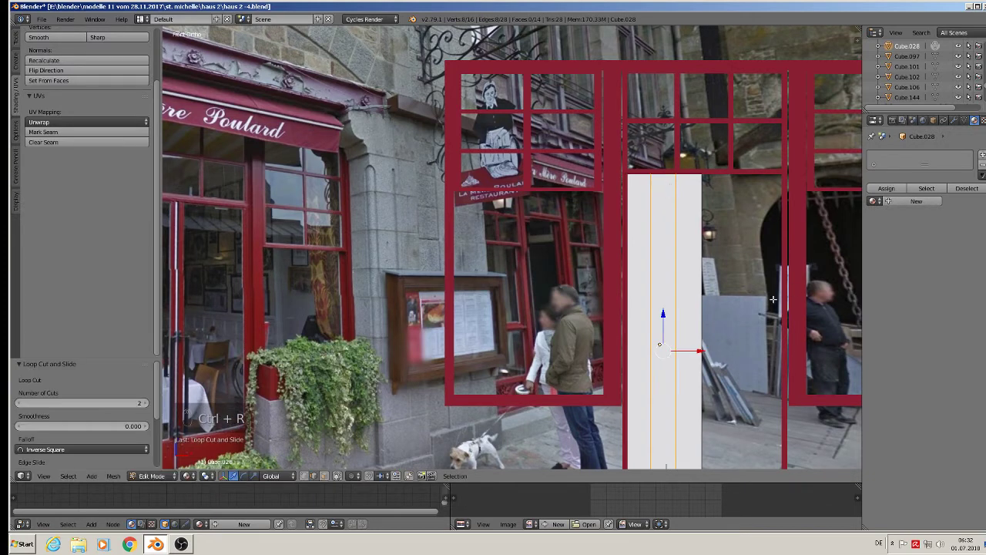
pyautogui.press('s')
pyautogui.press('x')
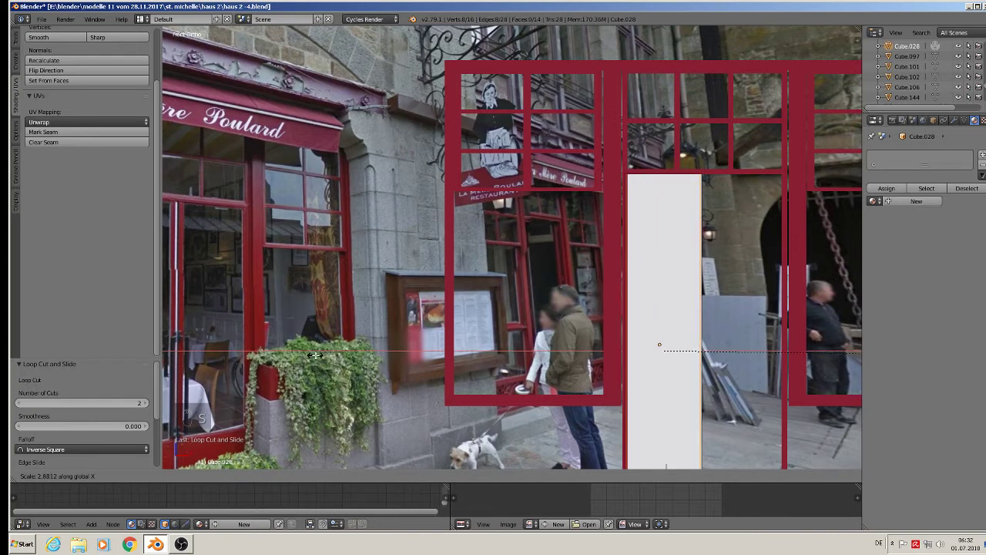
pyautogui.click(280, 356)
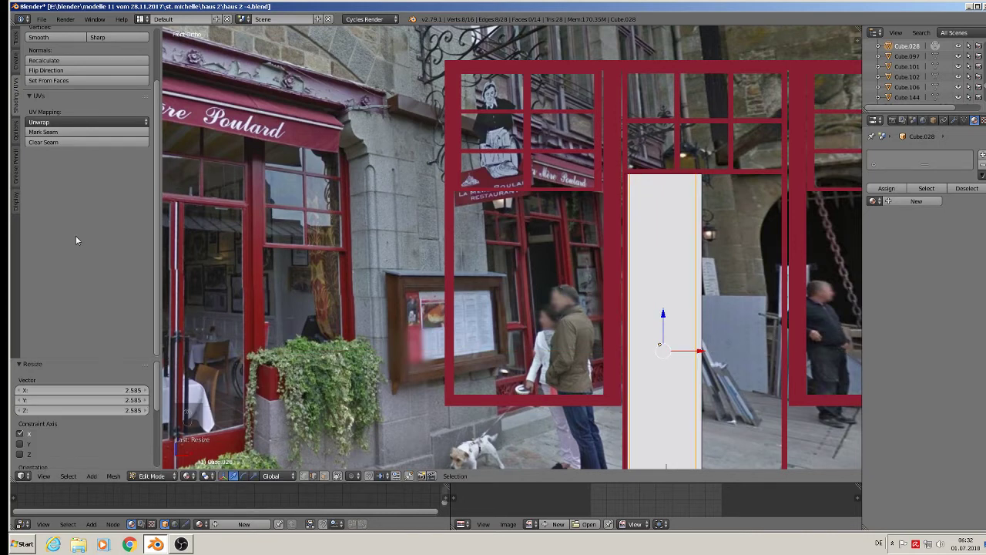
# Step: Add two horizontal loop cuts to the door leaf and scale them by 2.872 along Z towards its upper and lower edges
pyautogui.hotkey('ctrl', 'r')
pyautogui.click(677, 316)
pyautogui.rightClick(677, 315)
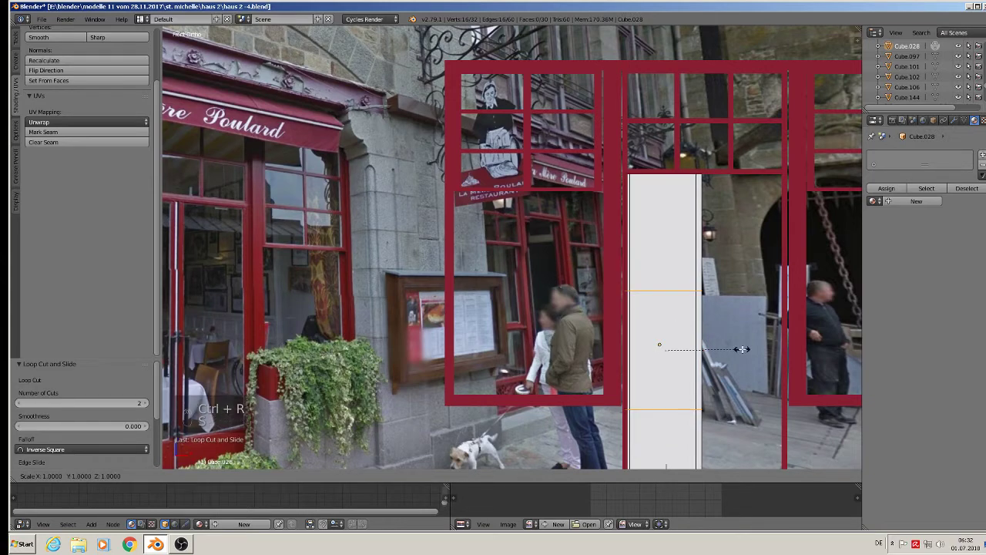
pyautogui.press('s')
pyautogui.press('z')
pyautogui.click(184, 417)
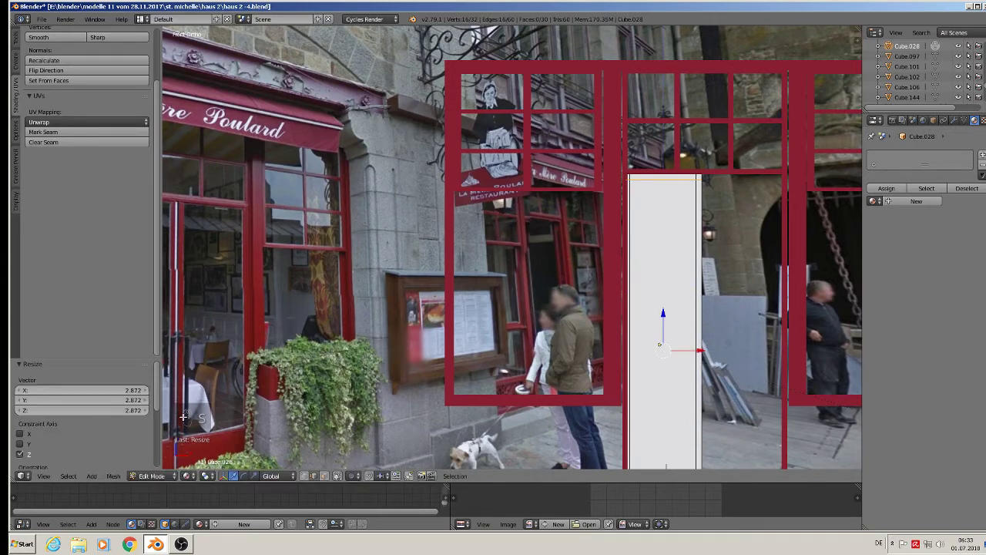
# Step: Select the door leaf's lower horizontal edge loop and raise it along Z to form a taller bottom panel
pyautogui.scroll(-3, 143, 378)
pyautogui.scroll(-3, 286, 359)
pyautogui.keyDown('shift'); pyautogui.moveTo(291, 368); pyautogui.dragTo(408, 273, button='middle'); pyautogui.keyUp('shift')
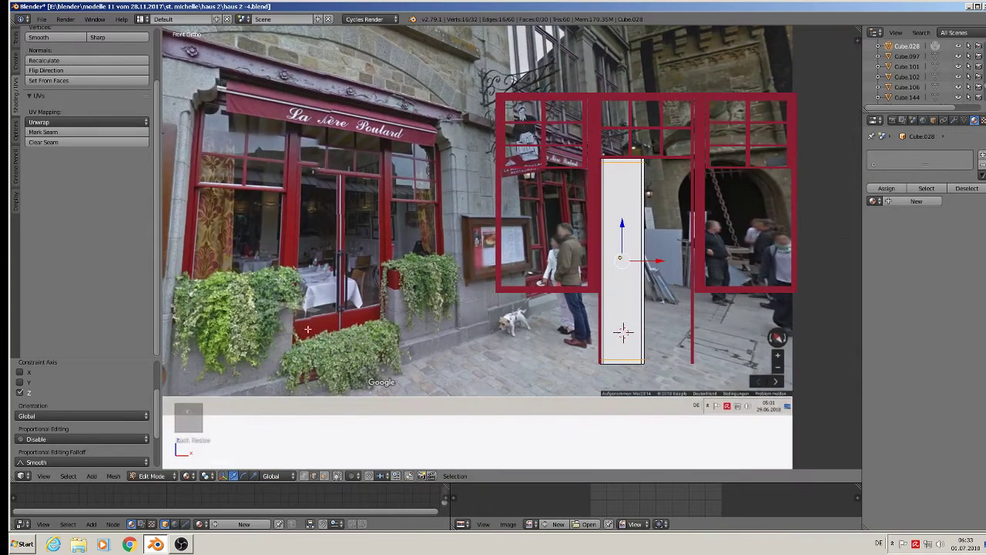
pyautogui.keyDown('alt'); pyautogui.rightClick(626, 359); pyautogui.keyUp('alt')
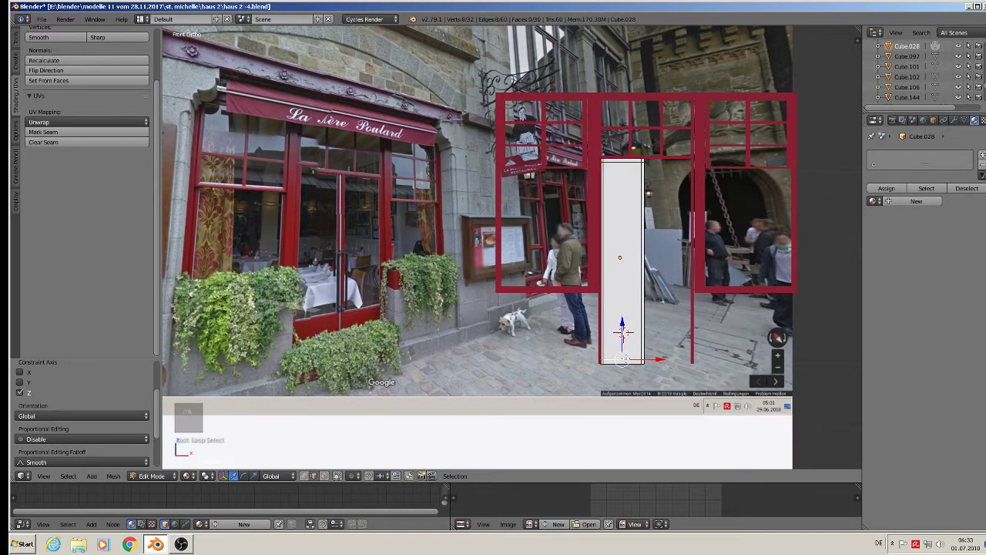
pyautogui.press('g')
pyautogui.press('z')
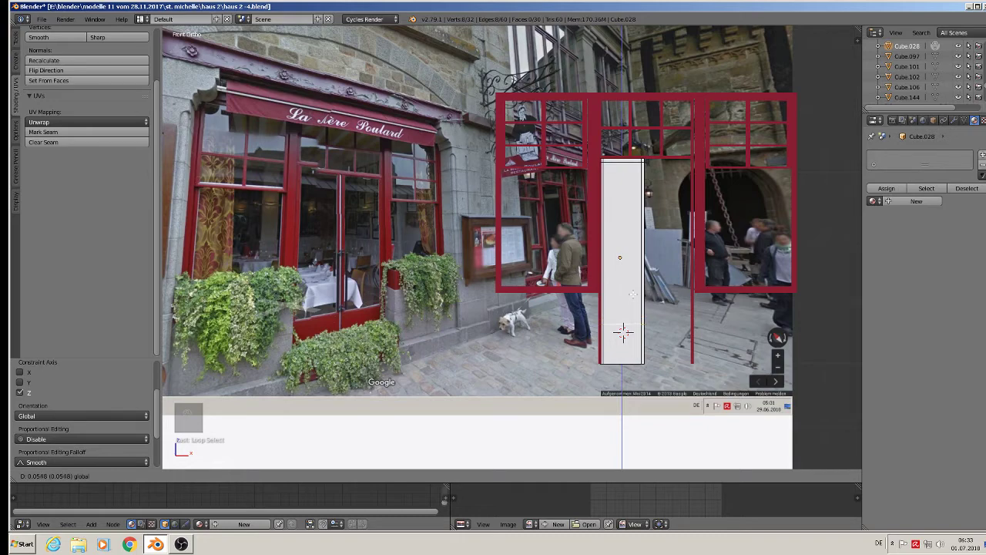
pyautogui.click(625, 332)
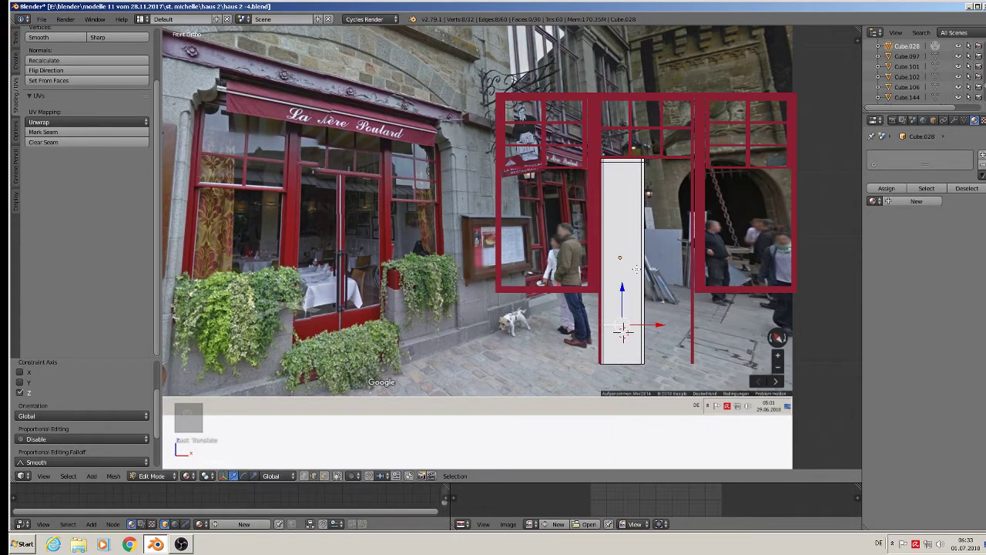
# Step: Switch to face selection and delete the large front face above the door leaf's bottom panel
pyautogui.scroll(2, 638, 343)
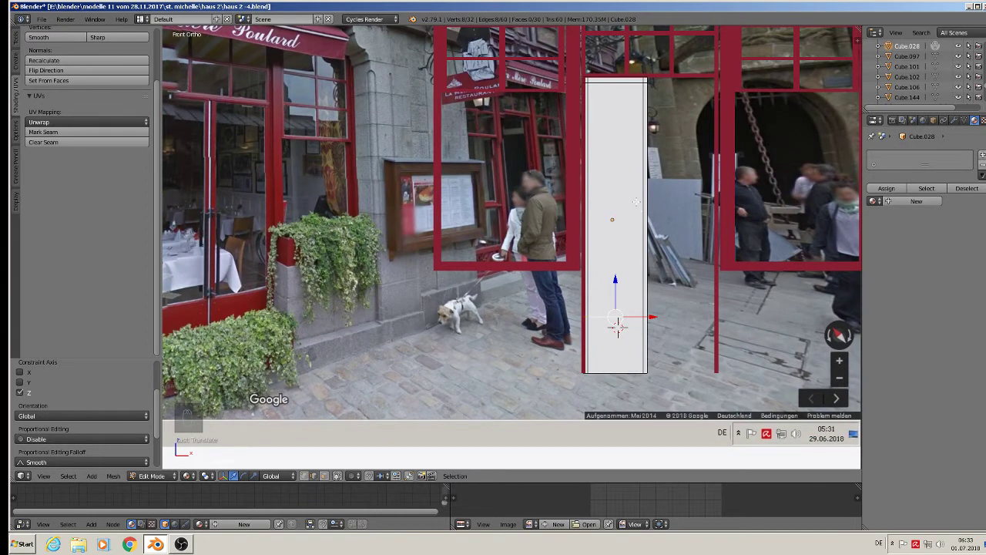
pyautogui.click(324, 477)
pyautogui.rightClick(615, 198)
pyautogui.press('x')
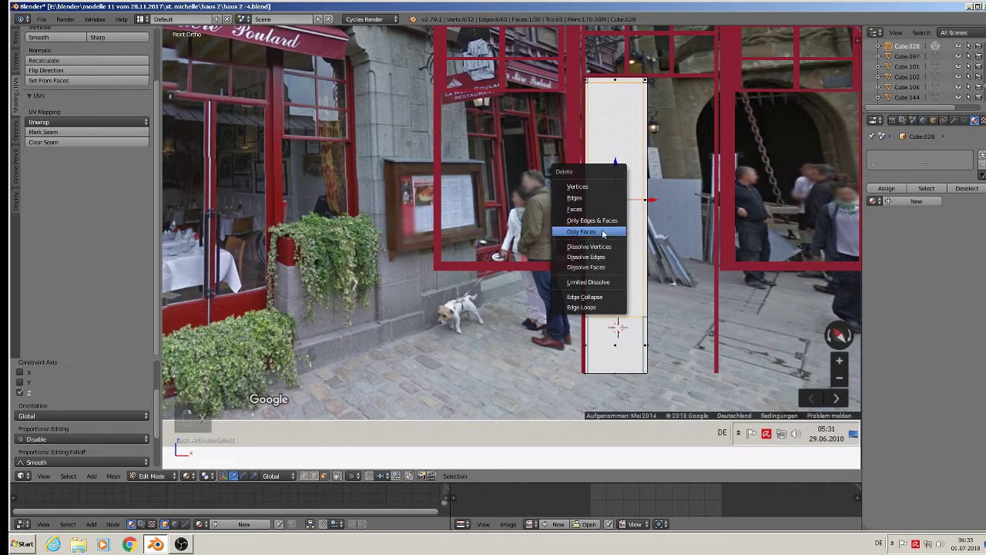
pyautogui.click(619, 224)
# Step: Move the door leaf along Y in front of the window frames and scale it along Y into a thin slab
pyautogui.moveTo(624, 199); pyautogui.dragTo(590, 277, button='middle')
pyautogui.press('Tab')
pyautogui.moveTo(627, 221); pyautogui.dragTo(545, 279)
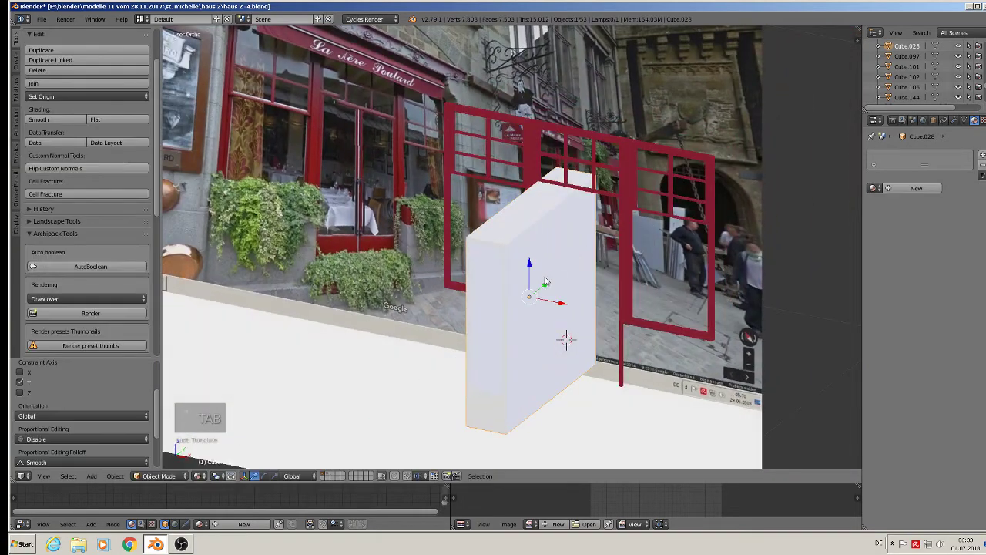
pyautogui.moveTo(613, 257); pyautogui.dragTo(575, 309, button='middle')
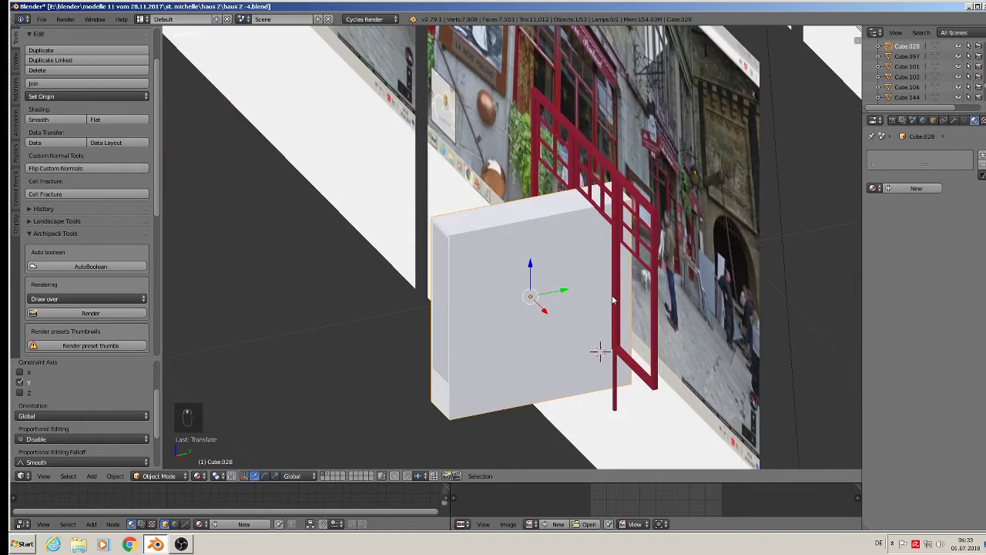
pyautogui.press('s')
pyautogui.press('y')
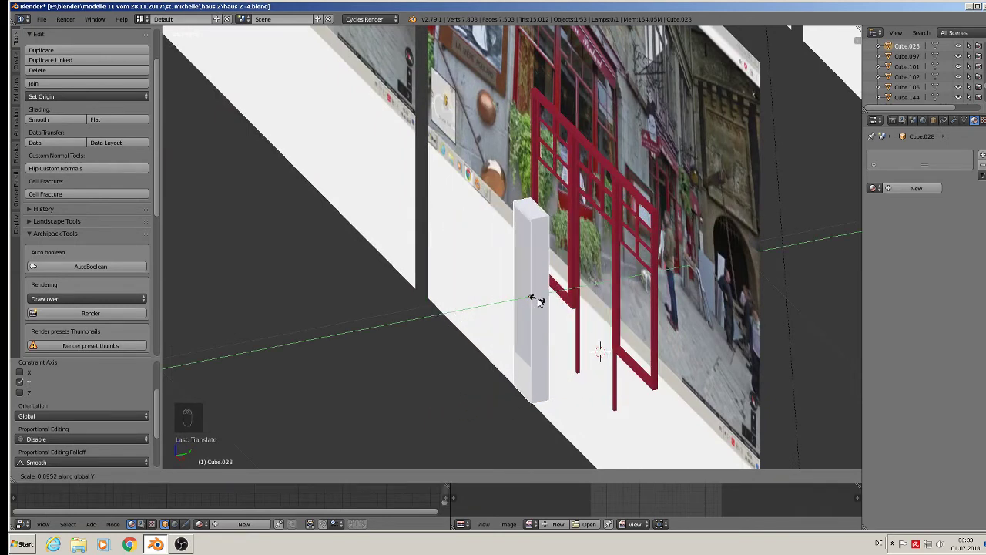
pyautogui.click(532, 299)
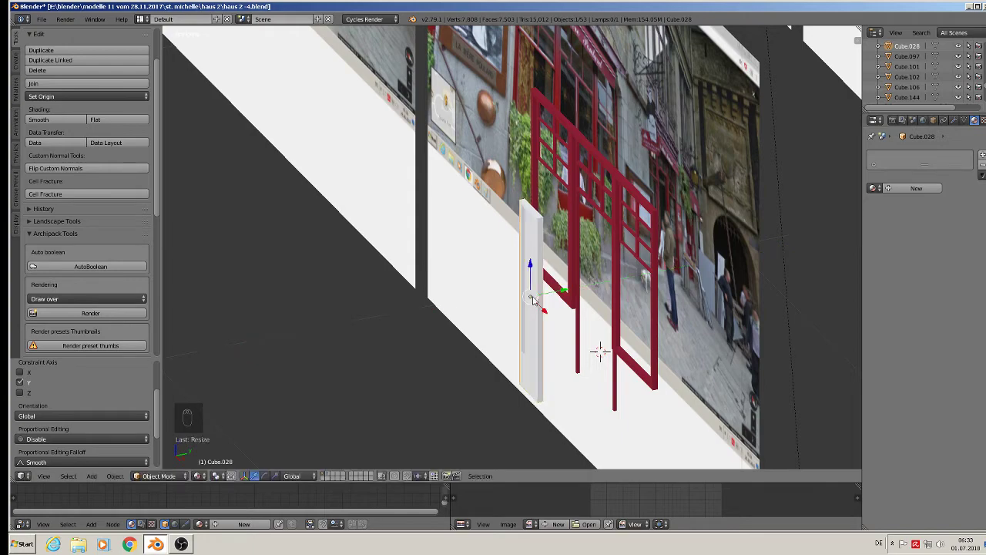
# Step: Delete the matching large back face to open up the glass area above the door leaf's bottom panel
pyautogui.scroll(1, 533, 302)
pyautogui.moveTo(504, 304); pyautogui.dragTo(552, 285, button='middle')
pyautogui.scroll(3, 550, 285)
pyautogui.press('Tab')
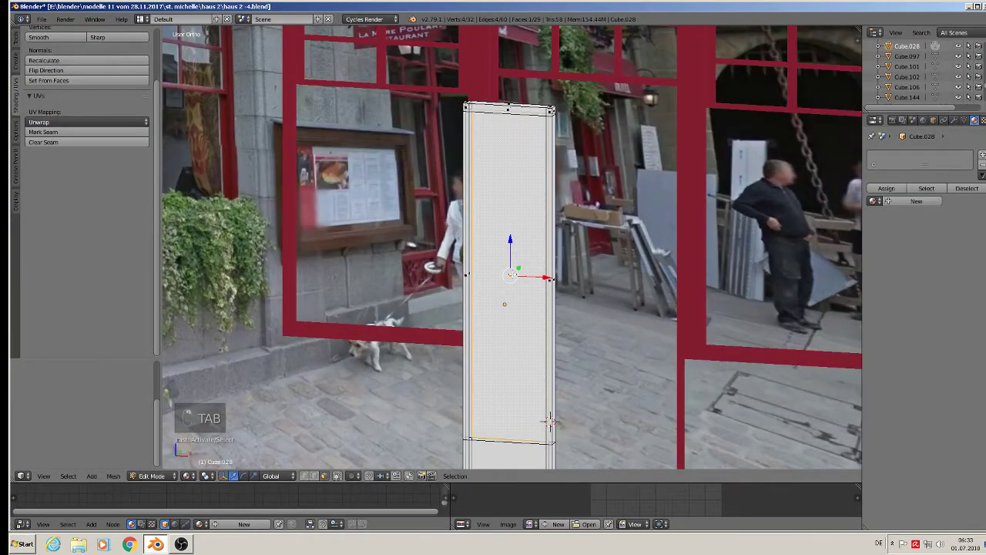
pyautogui.press('x')
pyautogui.click(515, 276)
pyautogui.moveTo(516, 276); pyautogui.dragTo(504, 310, button='middle')
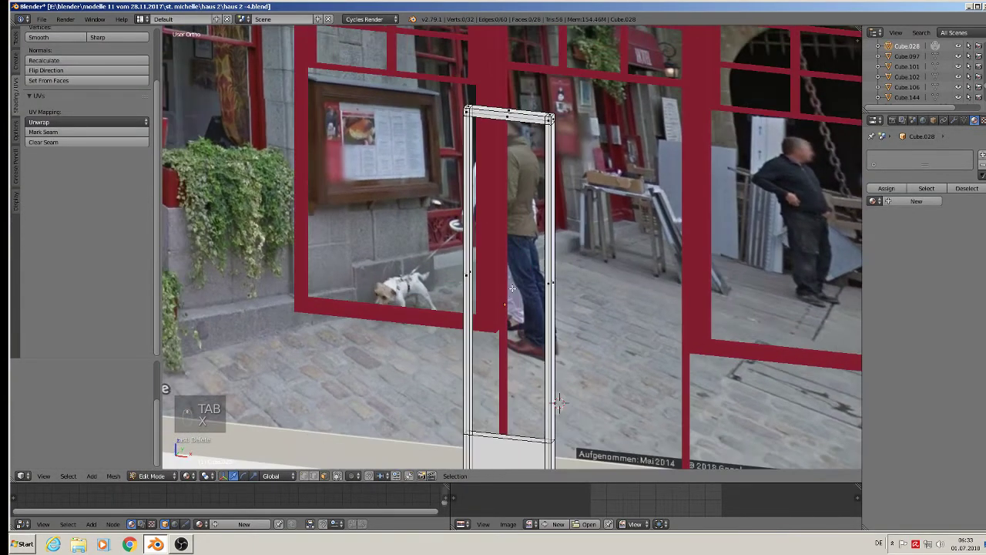
pyautogui.scroll(3, 503, 312)
pyautogui.keyDown('shift'); pyautogui.moveTo(490, 345); pyautogui.dragTo(524, 226, button='middle'); pyautogui.keyUp('shift')
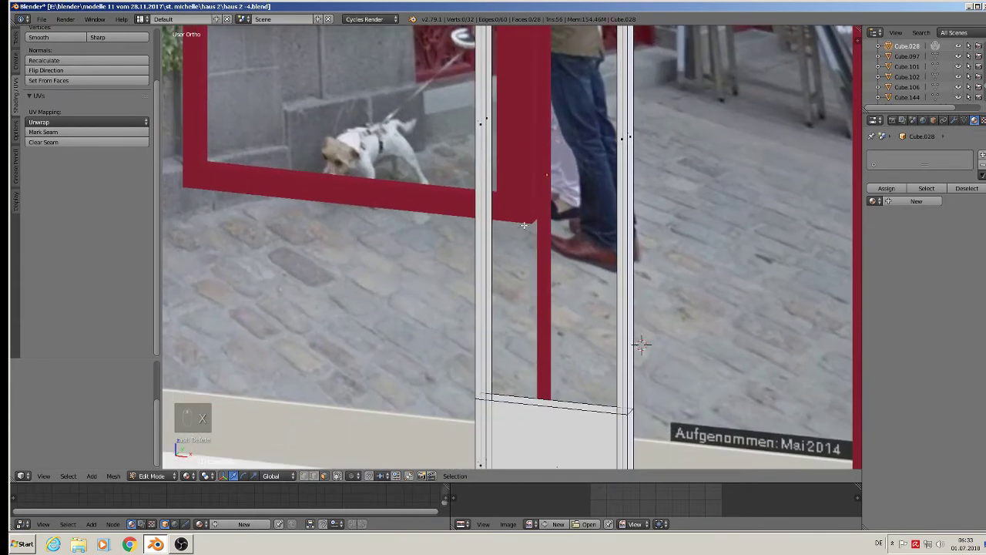
# Step: Fill the open inner side of the door leaf's left stile and the open top of its bottom panel with new faces
pyautogui.rightClick(488, 275)
pyautogui.keyDown('shift'); pyautogui.rightClick(495, 269); pyautogui.keyUp('shift')
pyautogui.press('f')
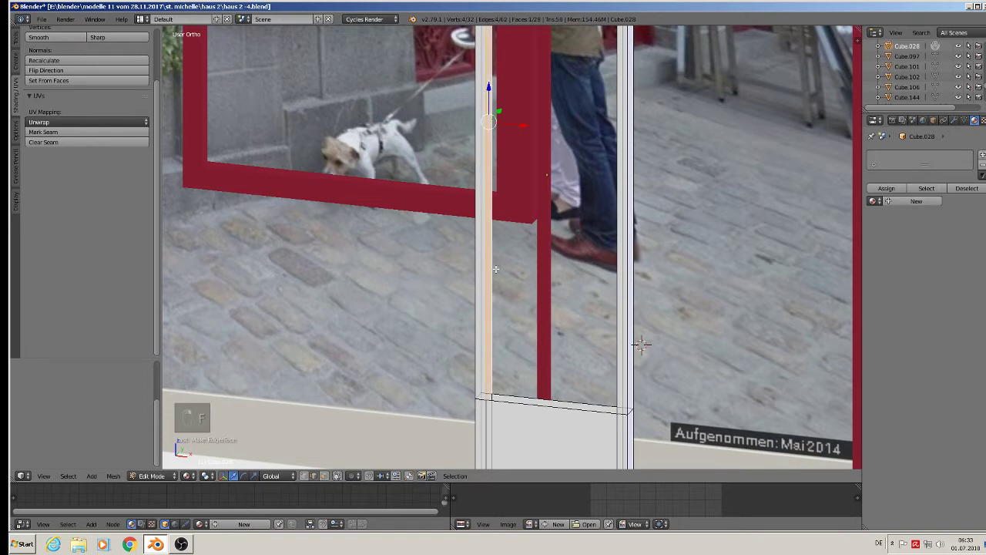
pyautogui.keyDown('alt'); pyautogui.rightClick(506, 399); pyautogui.keyUp('alt')
pyautogui.keyDown('alt'); pyautogui.keyDown('shift'); pyautogui.rightClick(504, 405); pyautogui.keyUp('shift'); pyautogui.keyUp('alt')
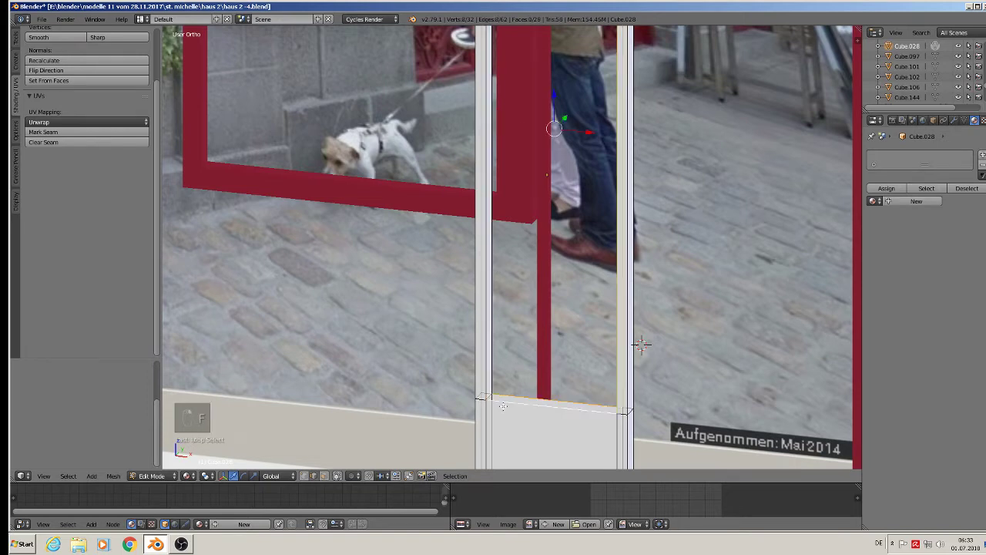
pyautogui.rightClick(503, 392)
pyautogui.keyDown('shift'); pyautogui.rightClick(503, 404); pyautogui.keyUp('shift')
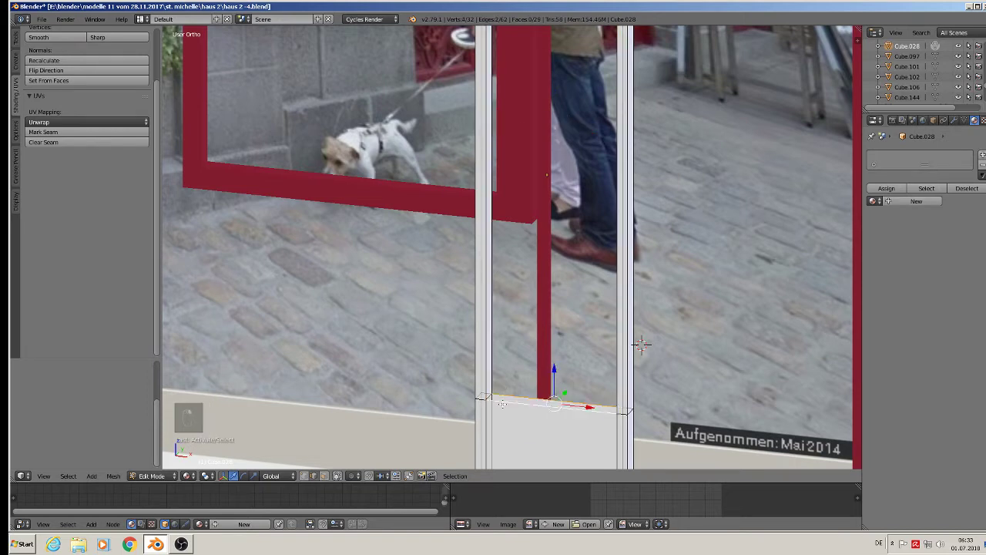
pyautogui.press('d')
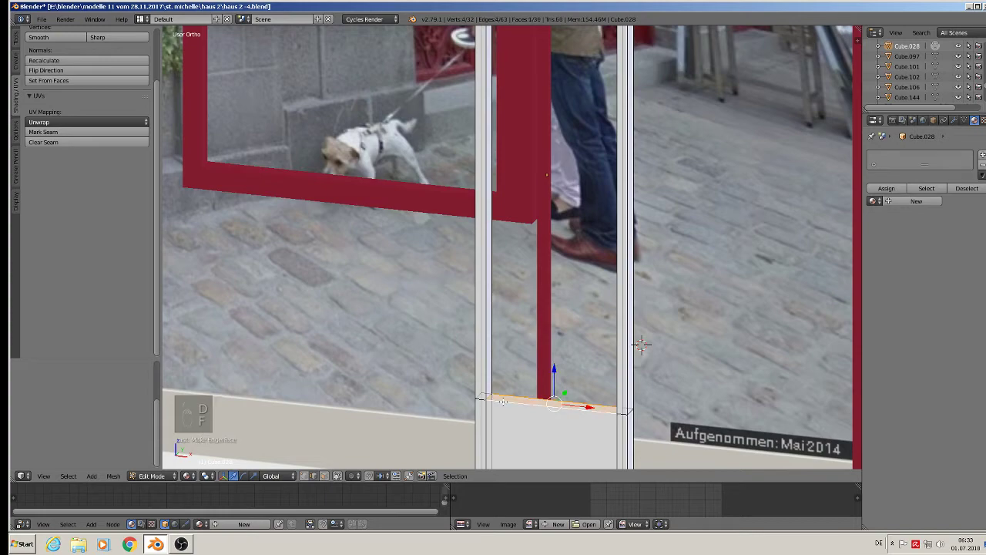
pyautogui.press('f')
# Step: Close the inner side of the door leaf's right stile and the underside of its top rail with new faces
pyautogui.rightClick(616, 292)
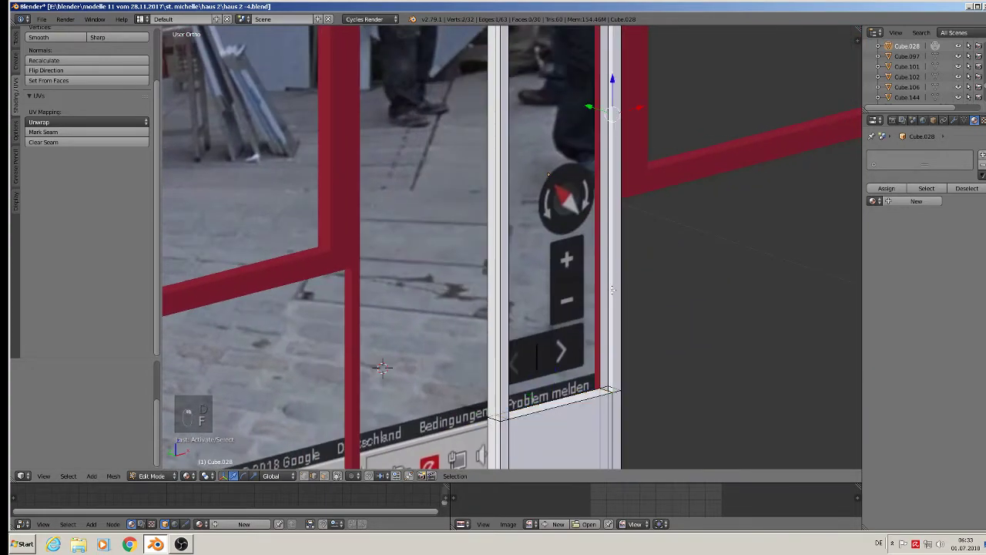
pyautogui.keyDown('shift'); pyautogui.rightClick(598, 280); pyautogui.keyUp('shift')
pyautogui.press('f')
pyautogui.keyDown('shift'); pyautogui.moveTo(608, 194); pyautogui.dragTo(601, 82, button='middle'); pyautogui.keyUp('shift')
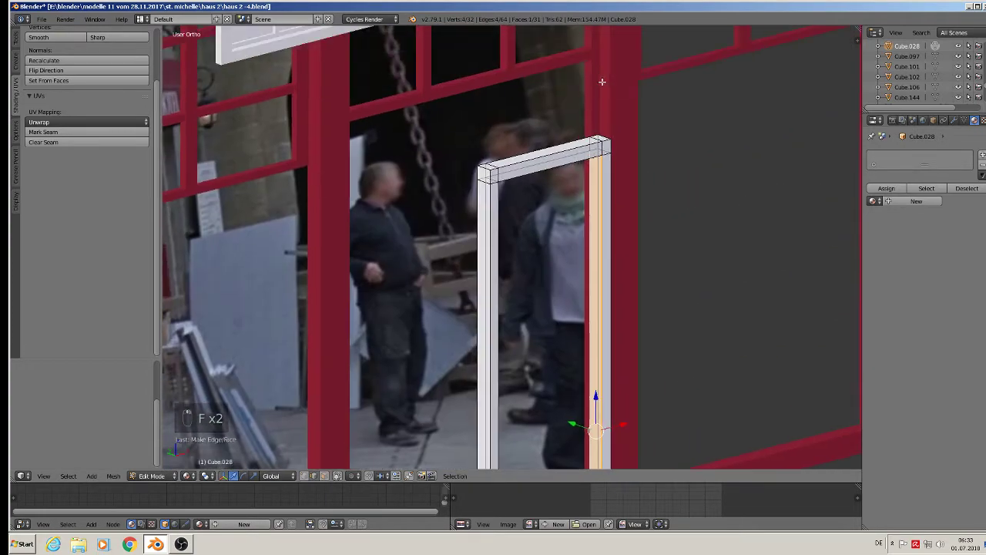
pyautogui.moveTo(553, 108); pyautogui.dragTo(506, 43, button='middle')
pyautogui.rightClick(505, 180)
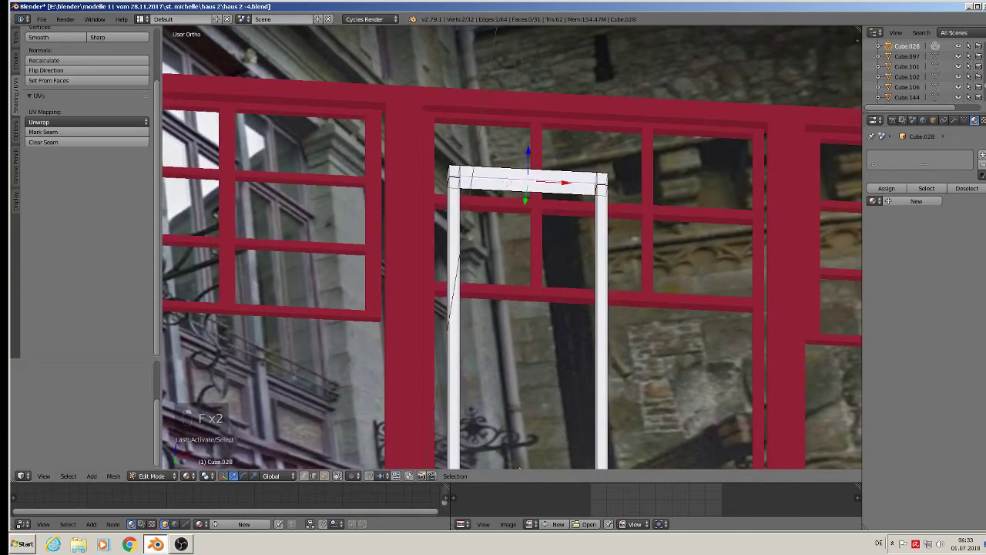
pyautogui.press('f')
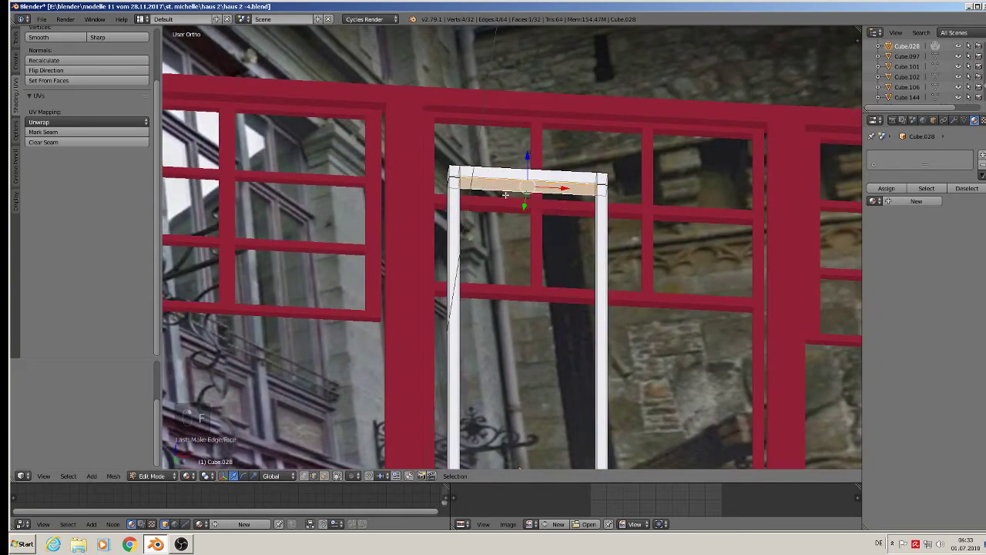
# Step: Return the door leaf to object mode and filter the existing materials by "w" to choose one for it
pyautogui.scroll(-8, 504, 194)
pyautogui.scroll(2, 502, 231)
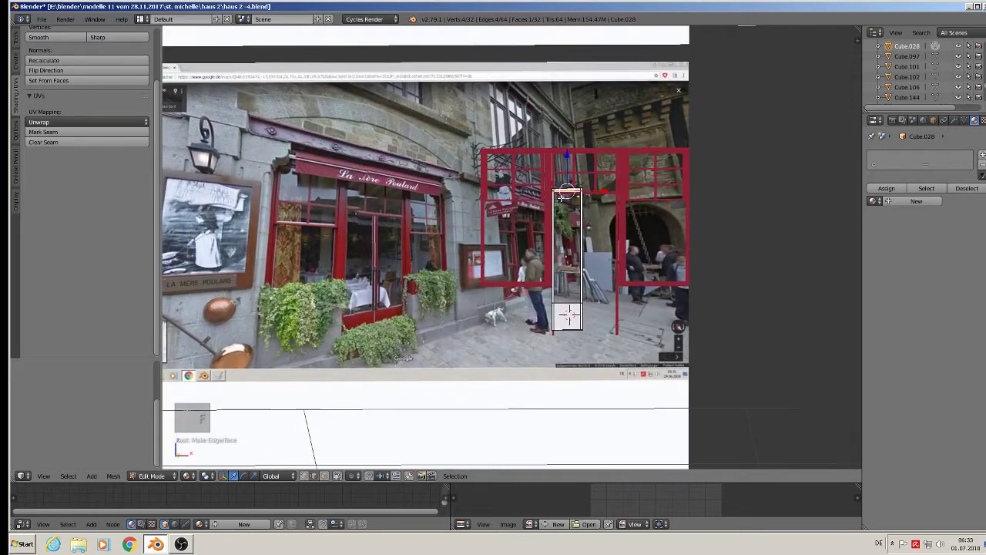
pyautogui.scroll(1, 565, 208)
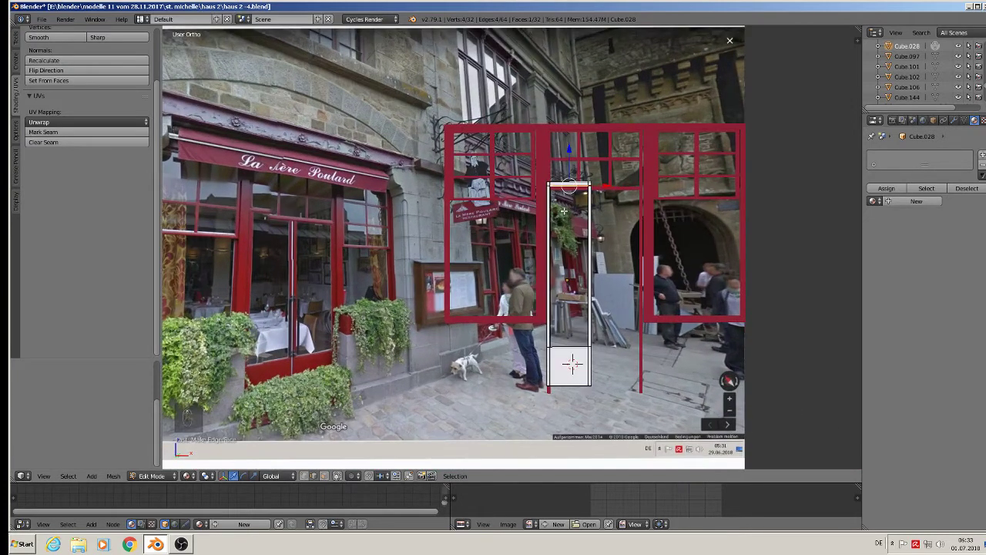
pyautogui.press('Tab')
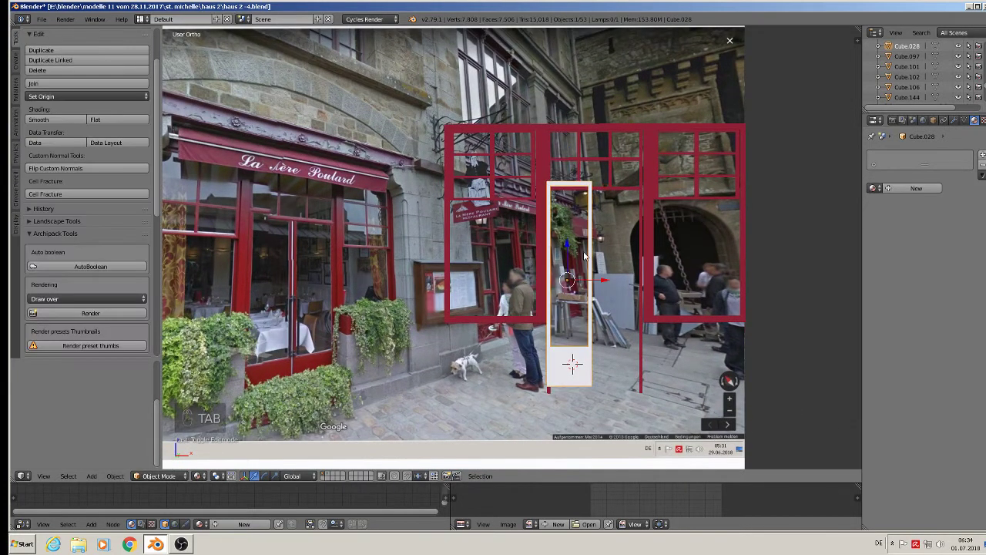
pyautogui.click(874, 189)
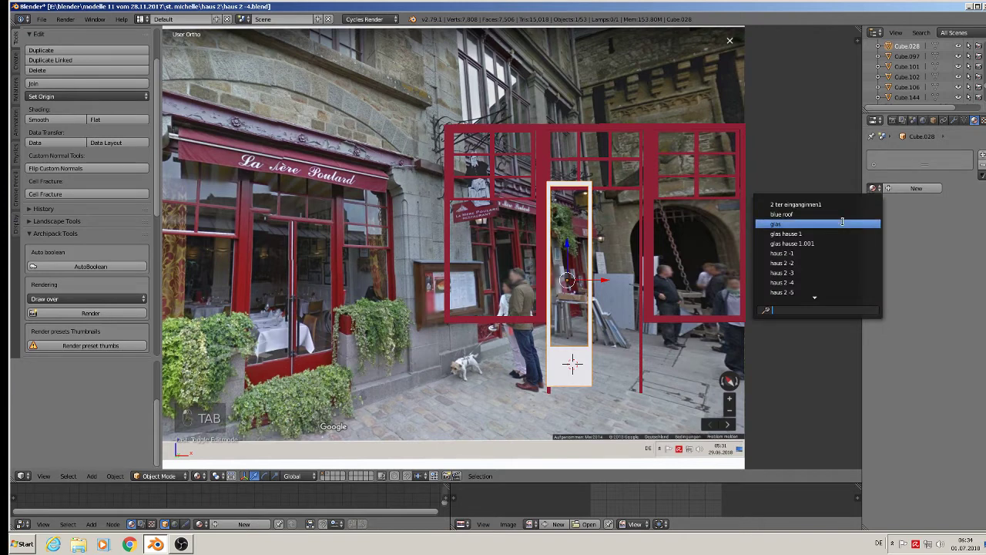
pyautogui.write('w')
pyautogui.click(815, 218)
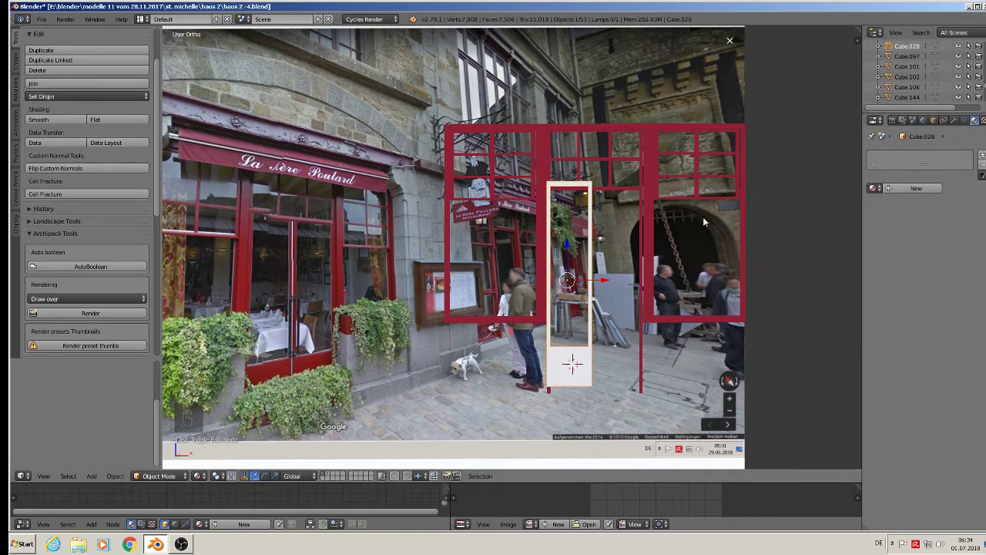
# Step: Assign the existing WINDOW RED material to the white door leaf in the middle opening
pyautogui.click(873, 189)
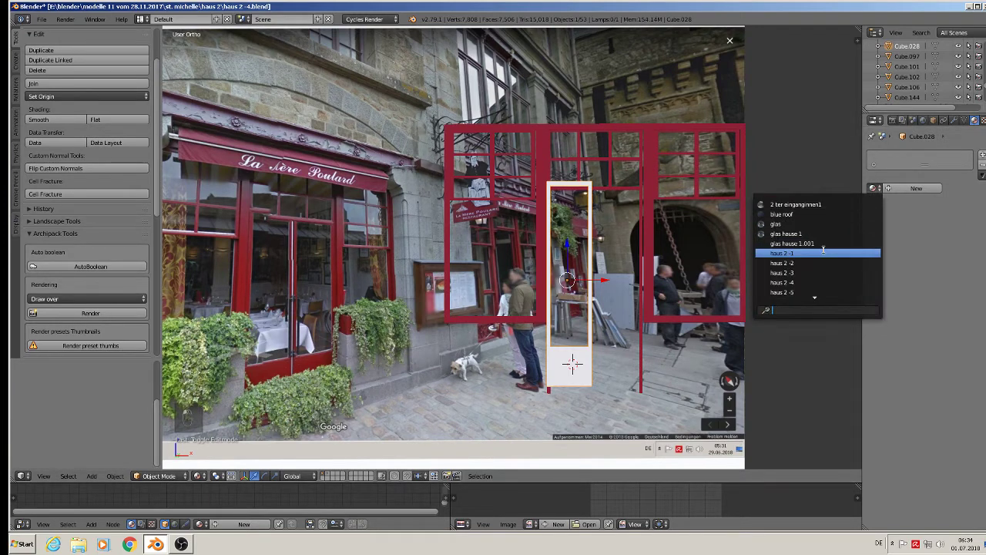
pyautogui.write('w')
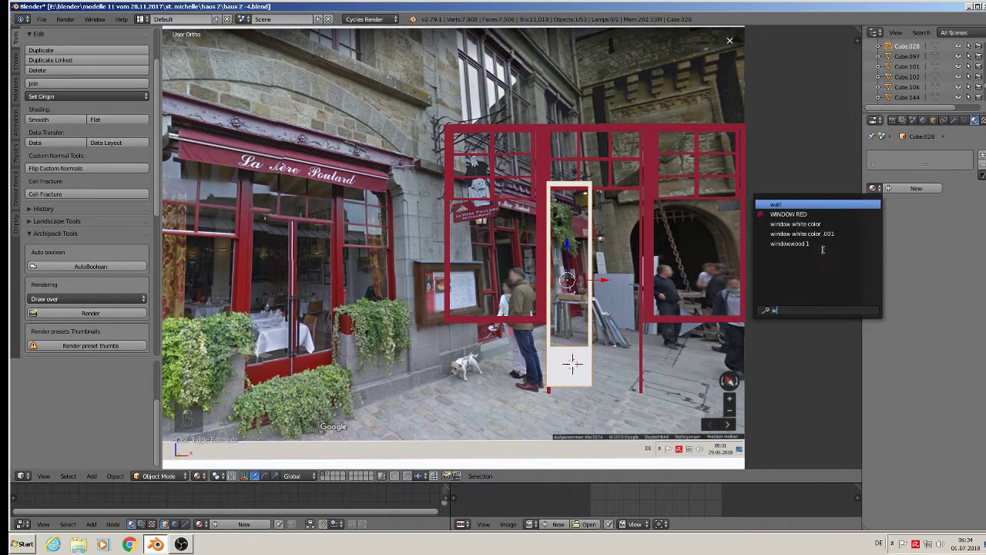
pyautogui.click(786, 215)
pyautogui.press('Tab')
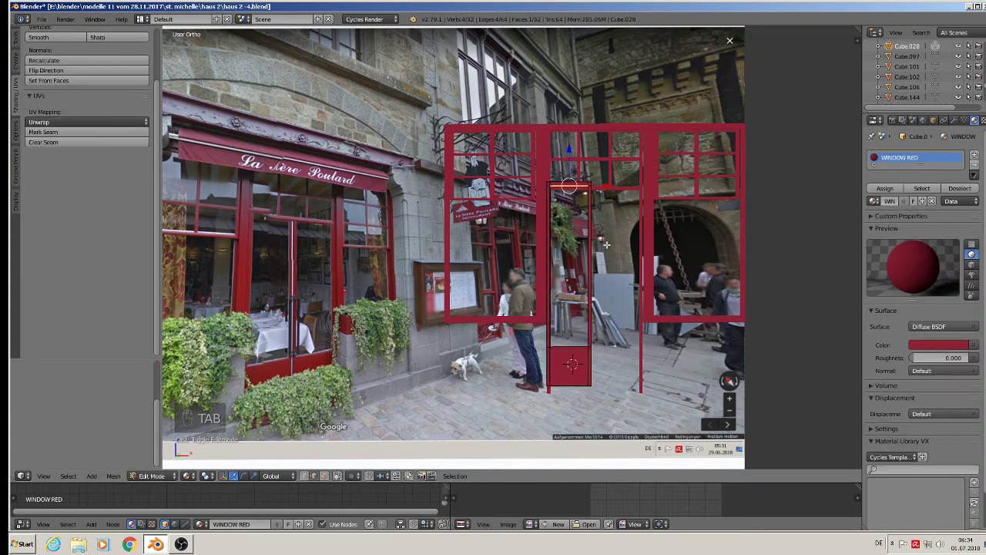
pyautogui.press('KP_1')
pyautogui.press('Tab')
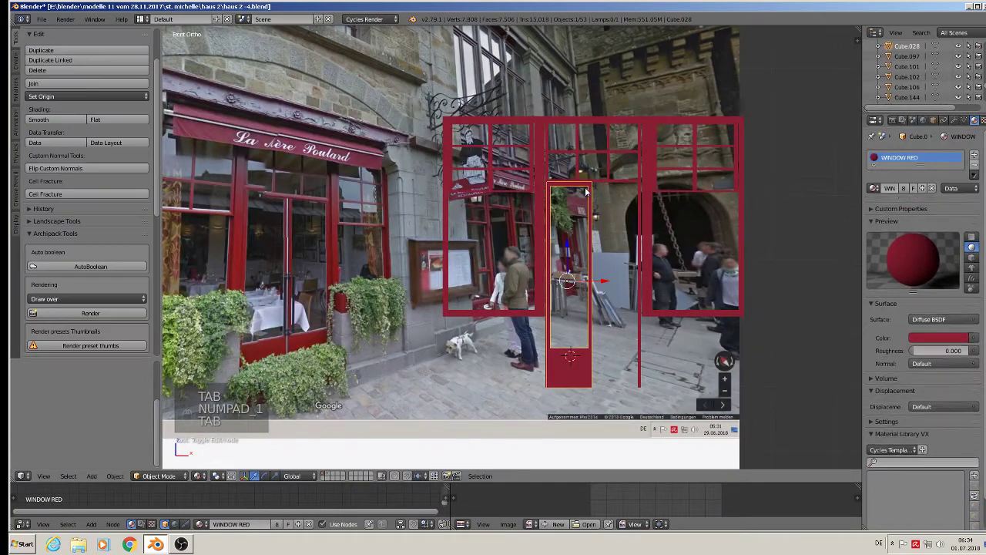
# Step: Try to fit a duplicate of the door leaf beside the original along the X axis, and delete the duplicate
pyautogui.hotkey('shift', 'd')
pyautogui.click(605, 283)
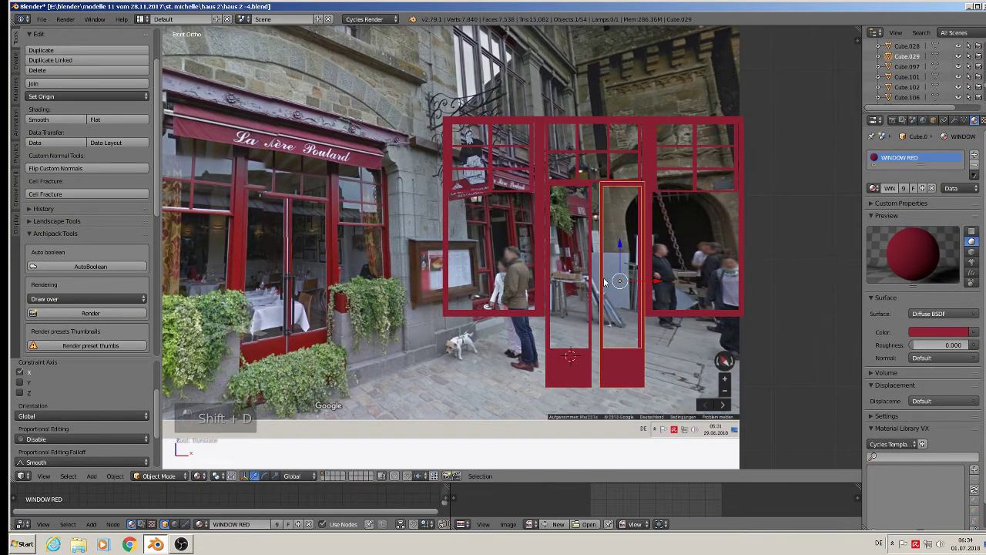
pyautogui.press('g')
pyautogui.press('x')
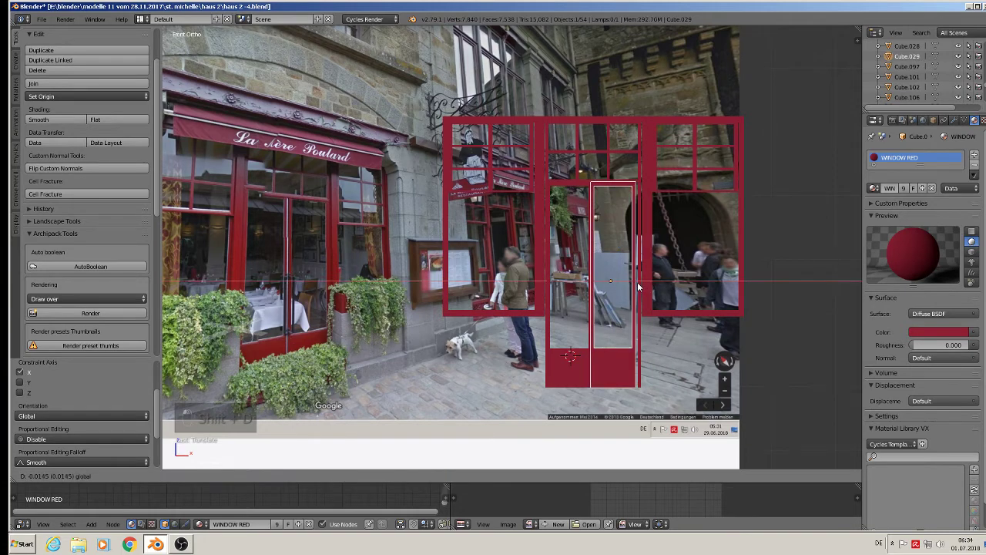
pyautogui.moveTo(643, 284); pyautogui.dragTo(646, 284)
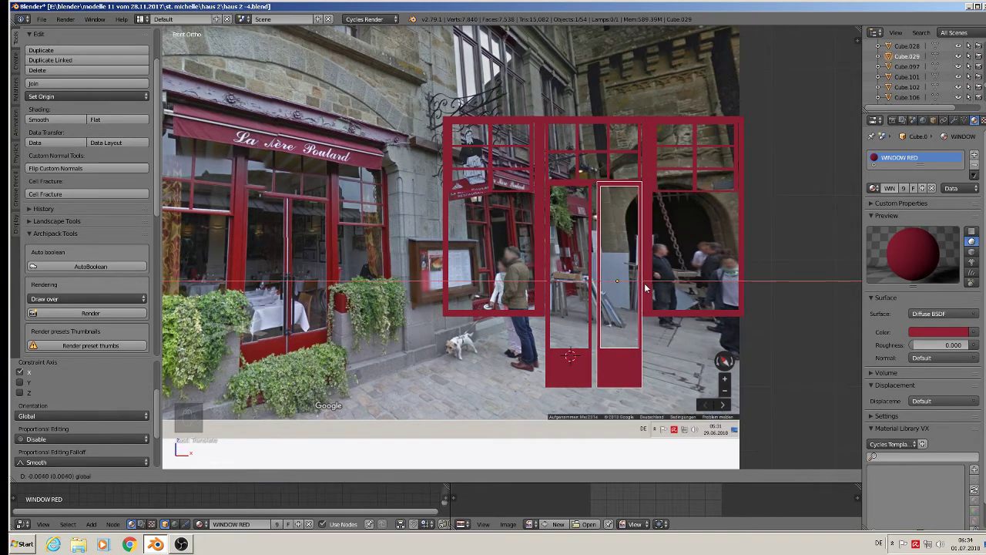
pyautogui.click(646, 287)
pyautogui.scroll(2, 646, 287)
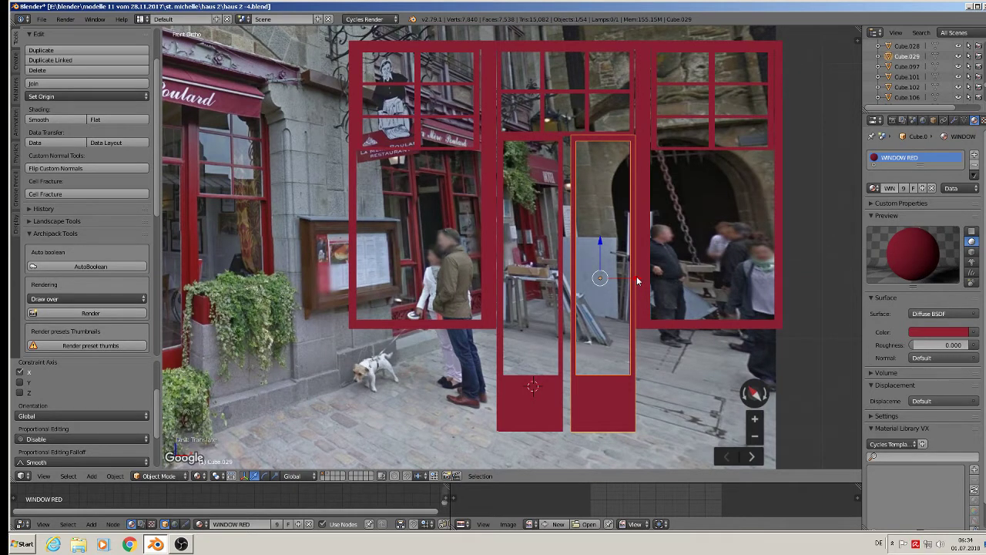
pyautogui.press('x')
pyautogui.click(631, 279)
# Step: Widen the remaining door leaf slightly along the X axis and shift it a little to the right within the doorway
pyautogui.rightClick(555, 267)
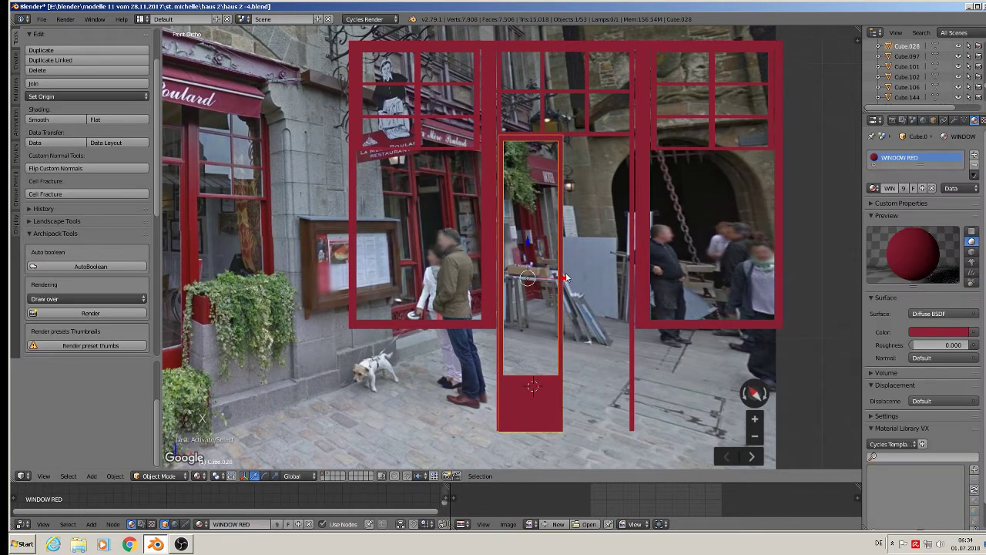
pyautogui.press('s')
pyautogui.press('x')
pyautogui.click(618, 287)
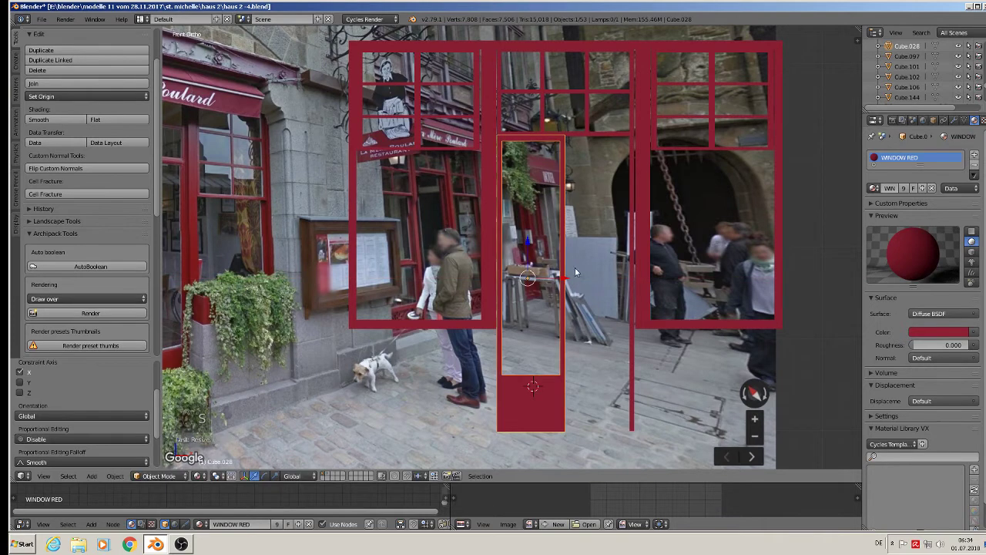
pyautogui.moveTo(563, 275); pyautogui.dragTo(568, 279)
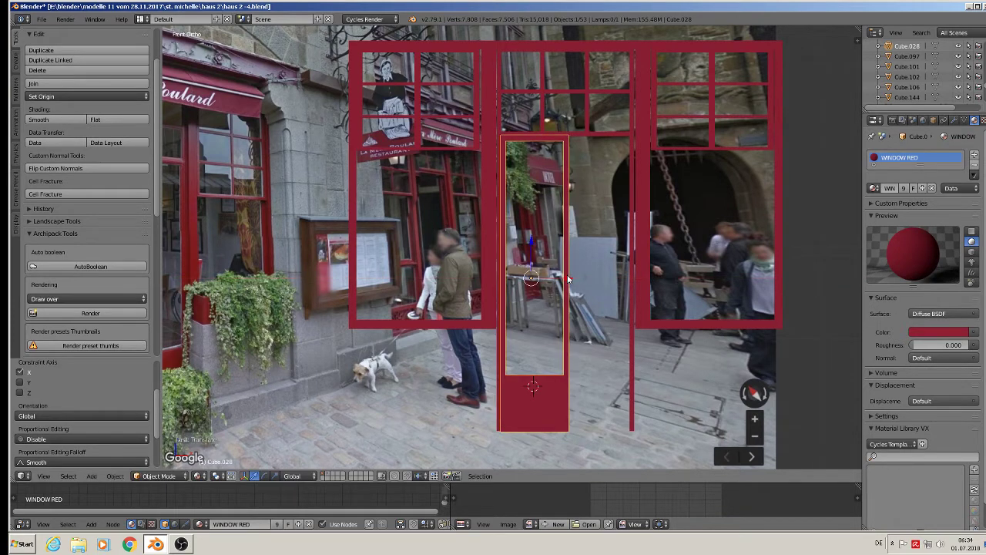
# Step: Duplicate the door leaf about 0.07 along X into the right half of the doorway, narrow the copy slightly and align it with the frame
pyautogui.hotkey('shift', 'd')
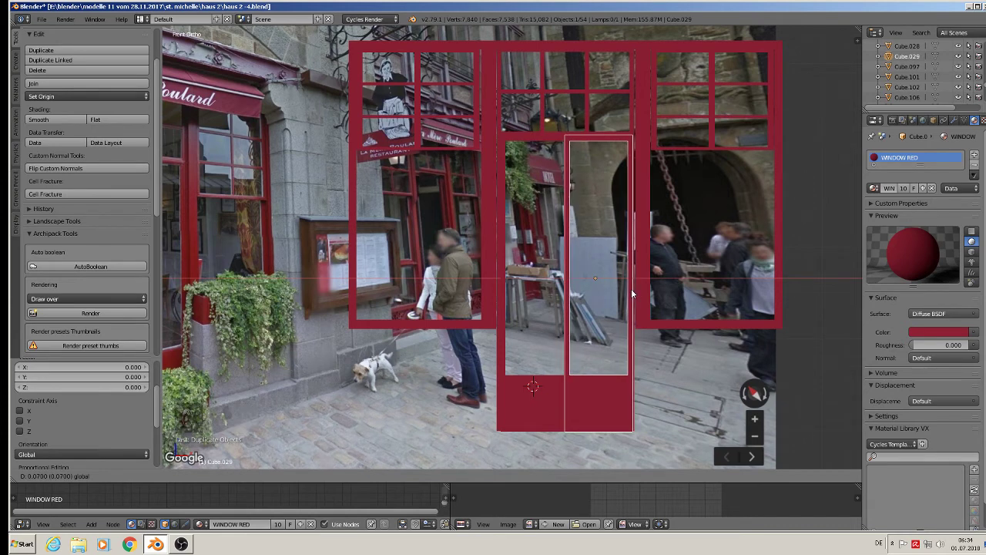
pyautogui.click(631, 288)
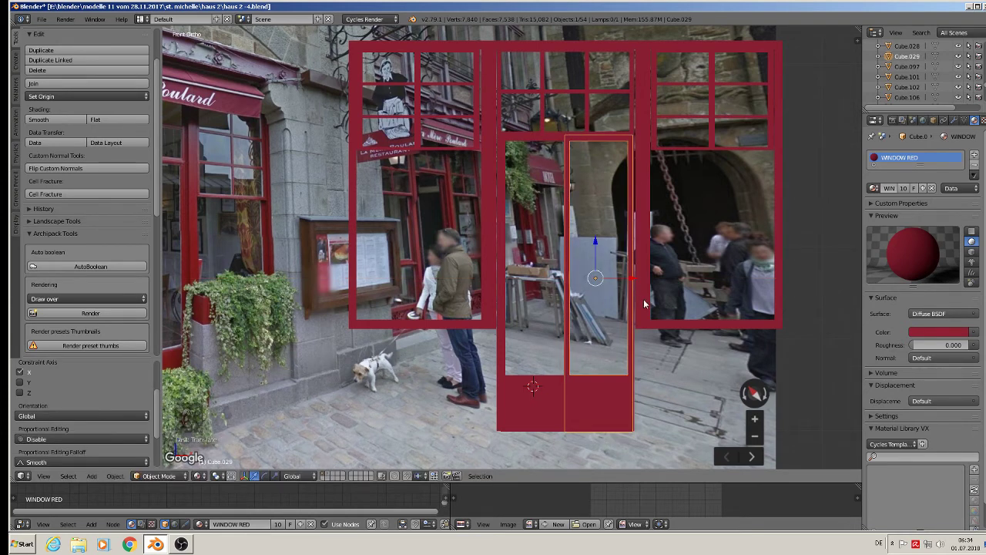
pyautogui.press('s')
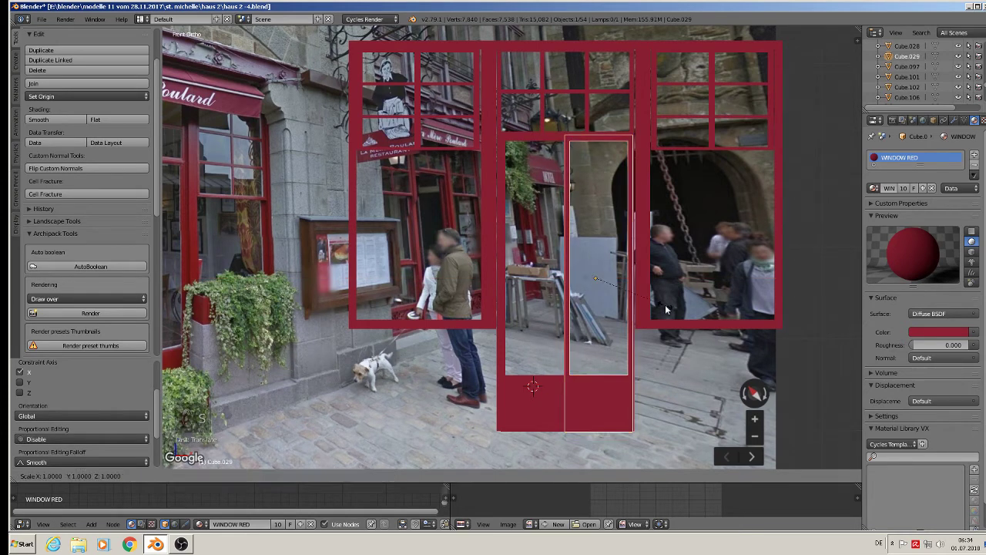
pyautogui.click(645, 282)
pyautogui.press('g')
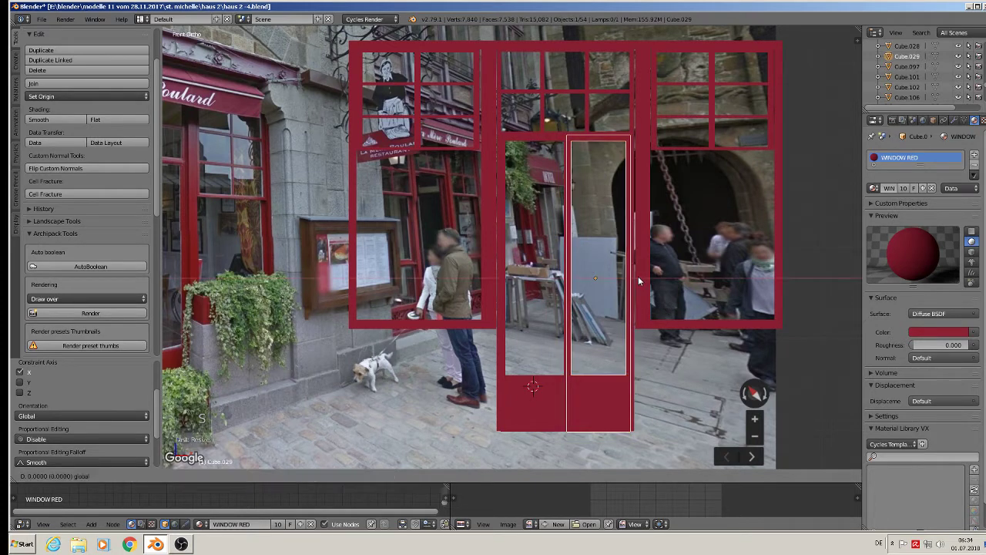
pyautogui.press('x')
pyautogui.click(640, 276)
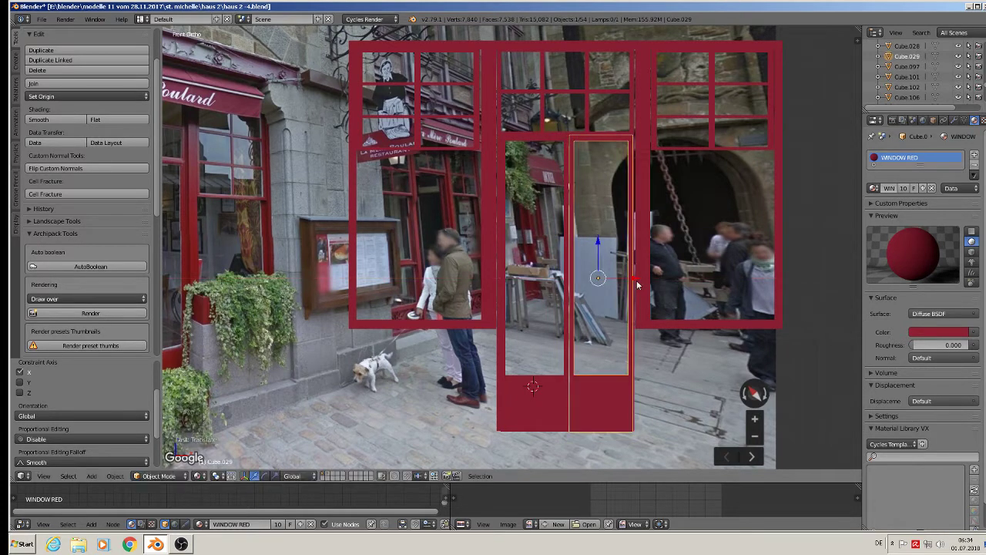
# Step: Narrow the left door leaf slightly along the X axis to leave a thin gap between both leaves, and deselect everything
pyautogui.rightClick(550, 387)
pyautogui.press('s')
pyautogui.press('x')
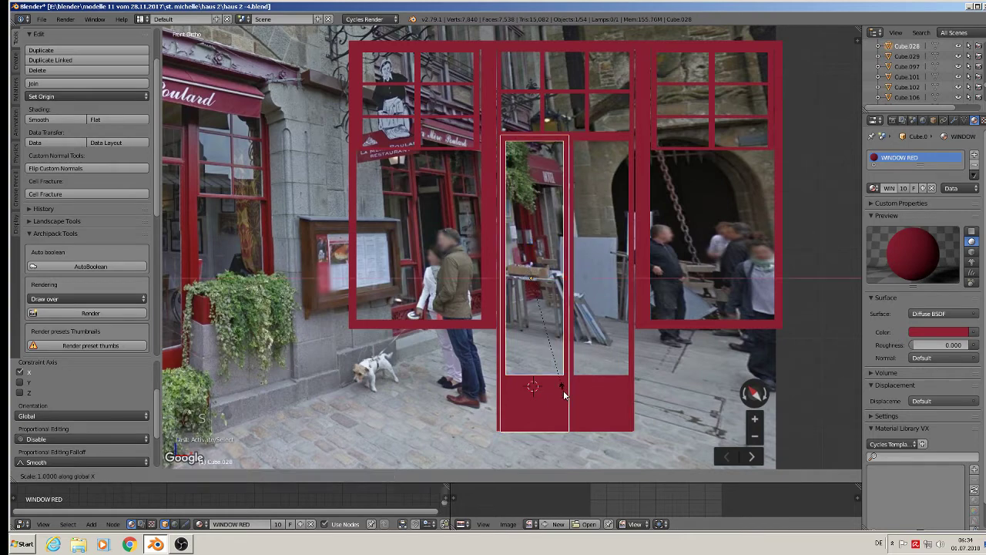
pyautogui.click(562, 389)
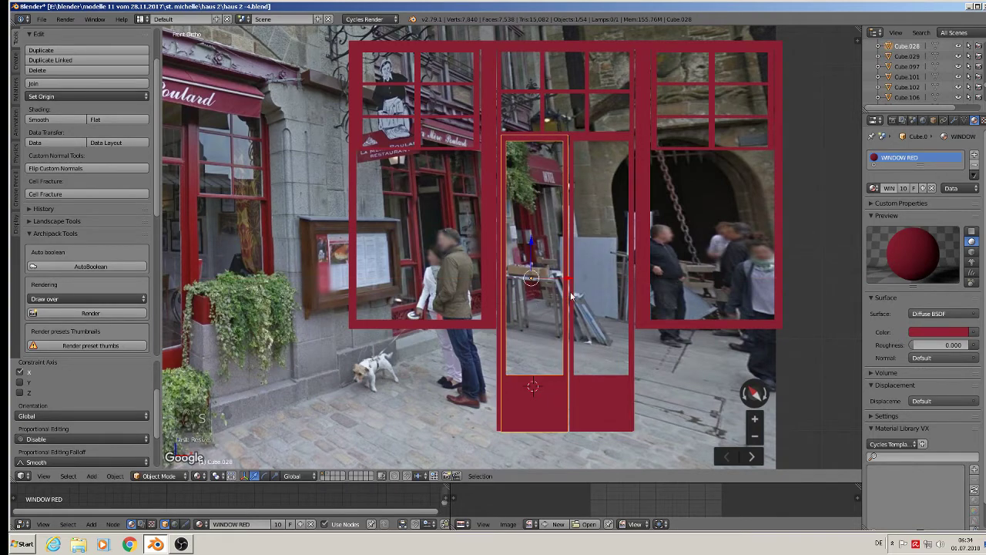
pyautogui.press('Tab')
pyautogui.press('Tab')
pyautogui.press('a')
pyautogui.press('a')
pyautogui.press('a')
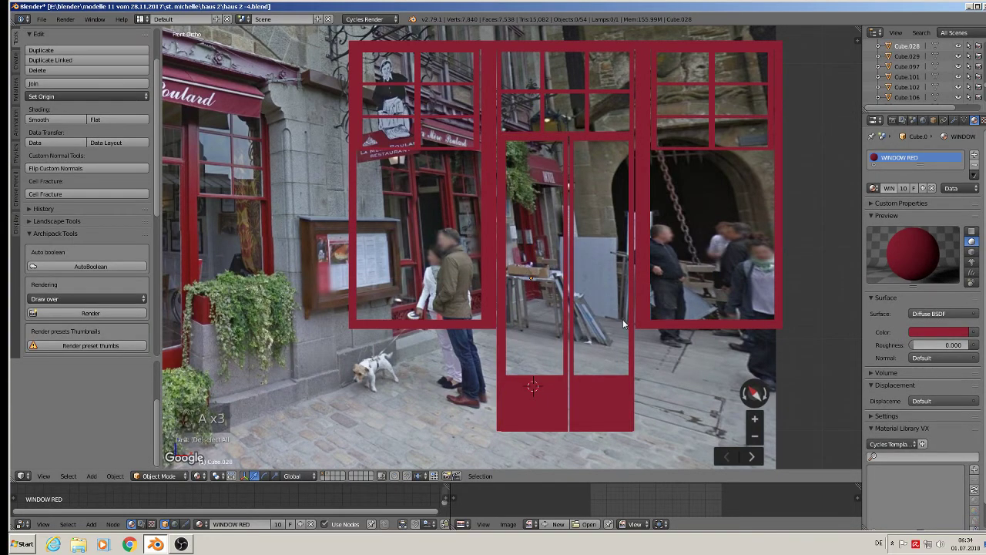
# Step: Select both door leaves and move them about 0.1 along the Y axis into the red door frame
pyautogui.moveTo(623, 319); pyautogui.dragTo(597, 401, button='middle')
pyautogui.click(597, 401)
pyautogui.keyDown('shift'); pyautogui.click(550, 383); pyautogui.keyUp('shift')
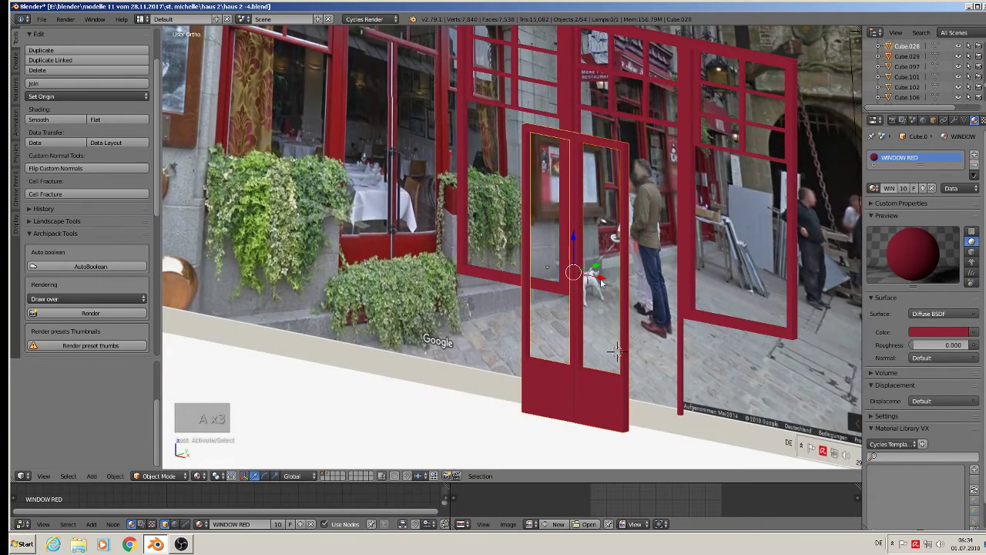
pyautogui.press('g')
pyautogui.press('y')
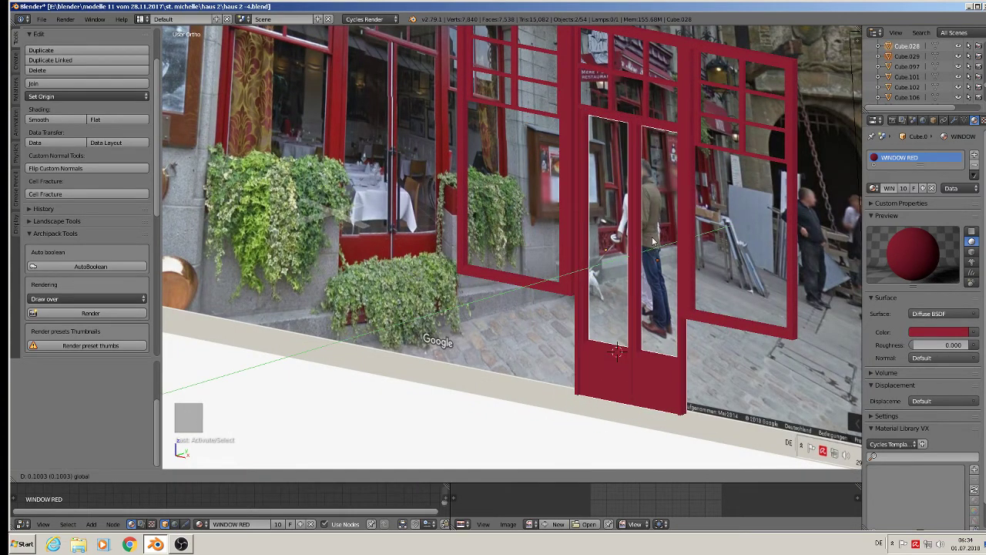
pyautogui.click(654, 241)
# Step: Save the current Blender file
pyautogui.scroll(-3, 617, 297)
pyautogui.scroll(1, 589, 321)
pyautogui.keyDown('shift'); pyautogui.moveTo(590, 322); pyautogui.dragTo(581, 355, button='middle'); pyautogui.keyUp('shift')
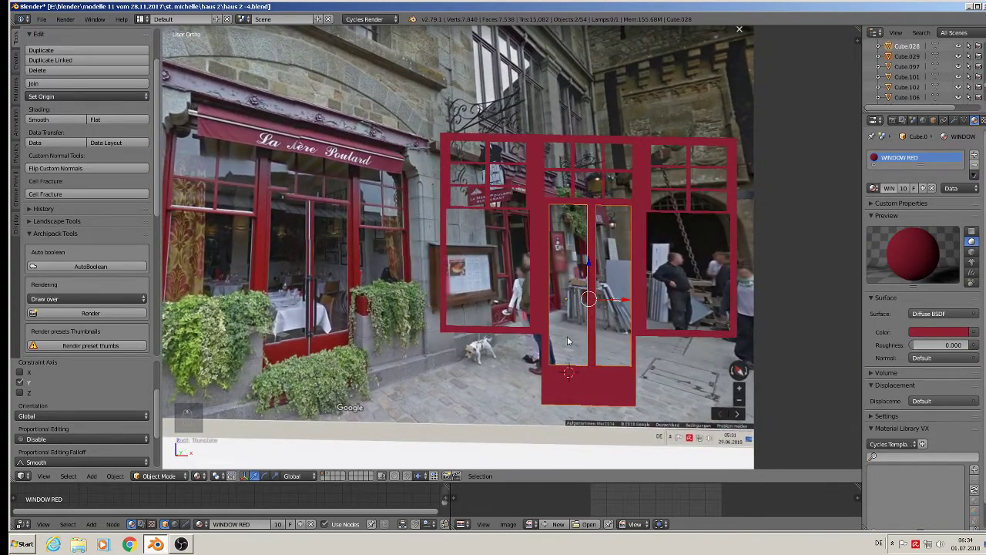
pyautogui.scroll(1, 566, 336)
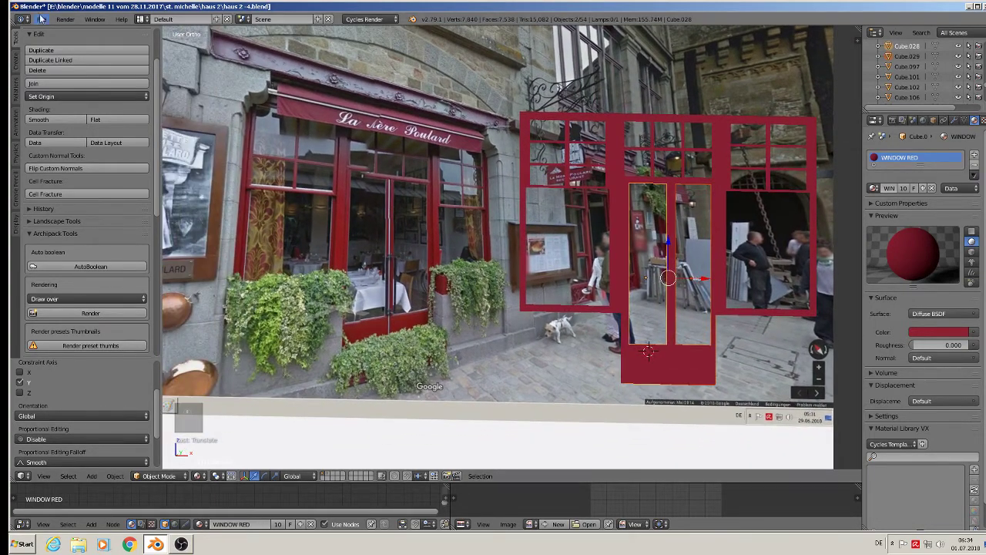
pyautogui.click(42, 18)
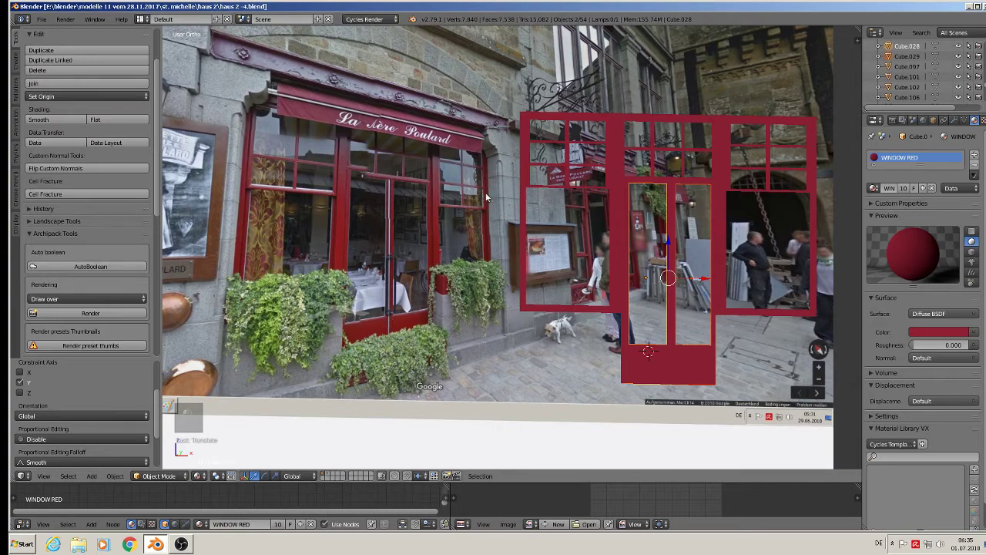
# Step: In front view, nudge the left window's upper six-pane grid slightly to the right along the X axis
pyautogui.moveTo(486, 197); pyautogui.dragTo(503, 197, button='middle')
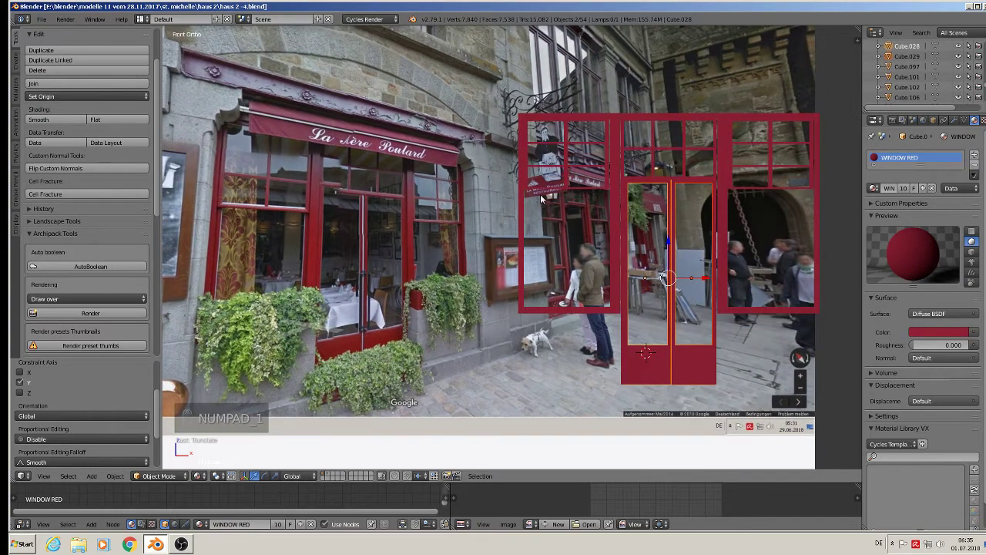
pyautogui.press('KP_1')
pyautogui.scroll(1, 617, 171)
pyautogui.scroll(2, 593, 139)
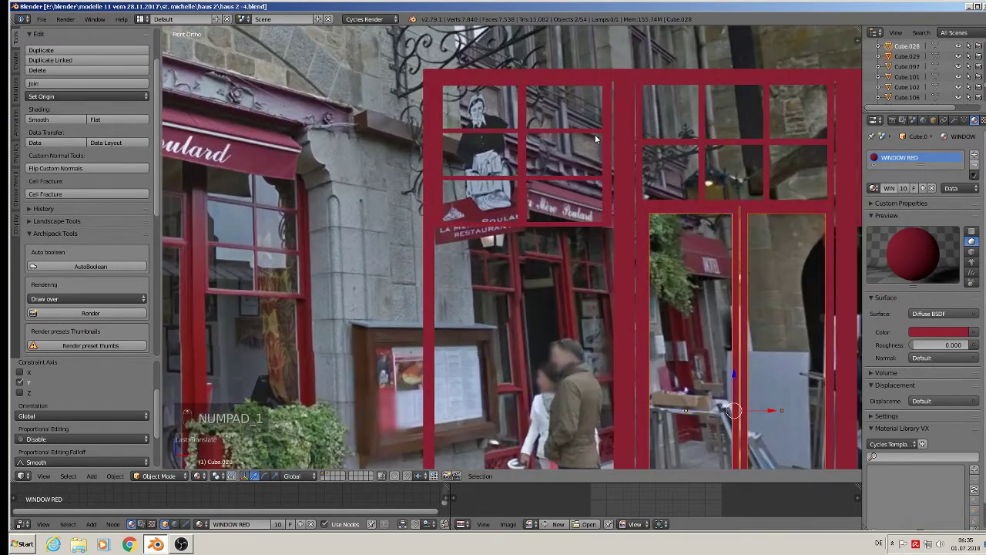
pyautogui.rightClick(595, 134)
pyautogui.press('g')
pyautogui.press('x')
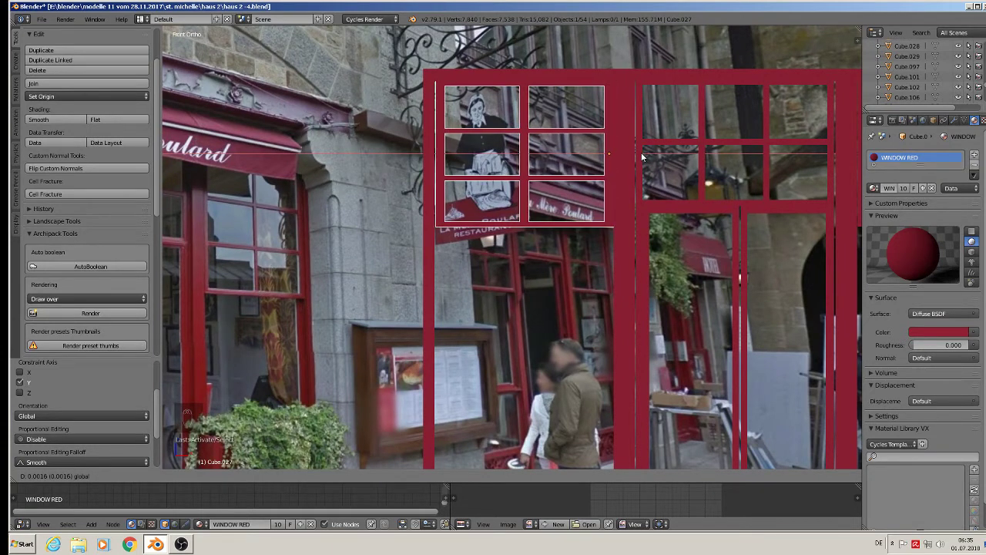
pyautogui.click(640, 152)
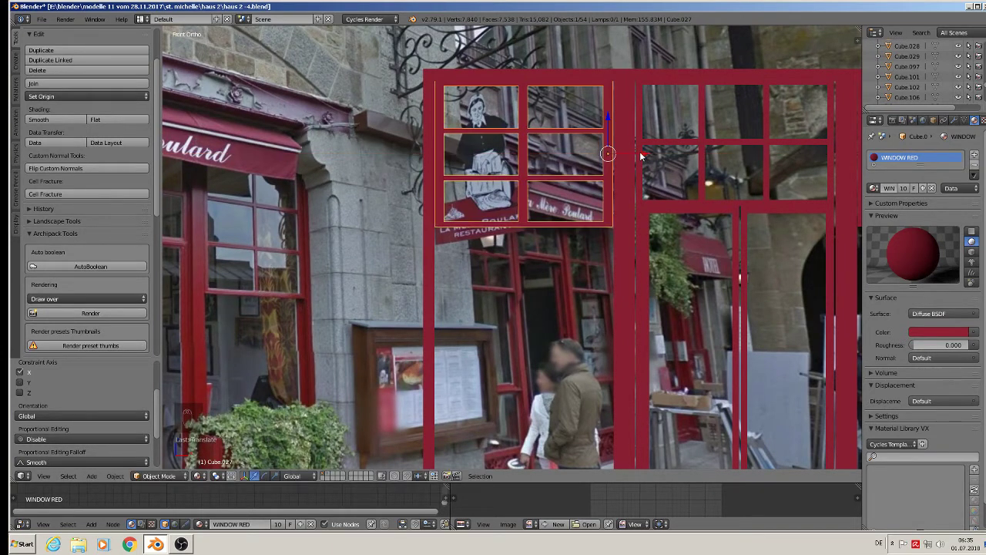
# Step: Stretch the left window's six-pane grid along the X axis and reposition it so it fills its frame evenly
pyautogui.press('s')
pyautogui.press('x')
pyautogui.click(640, 152)
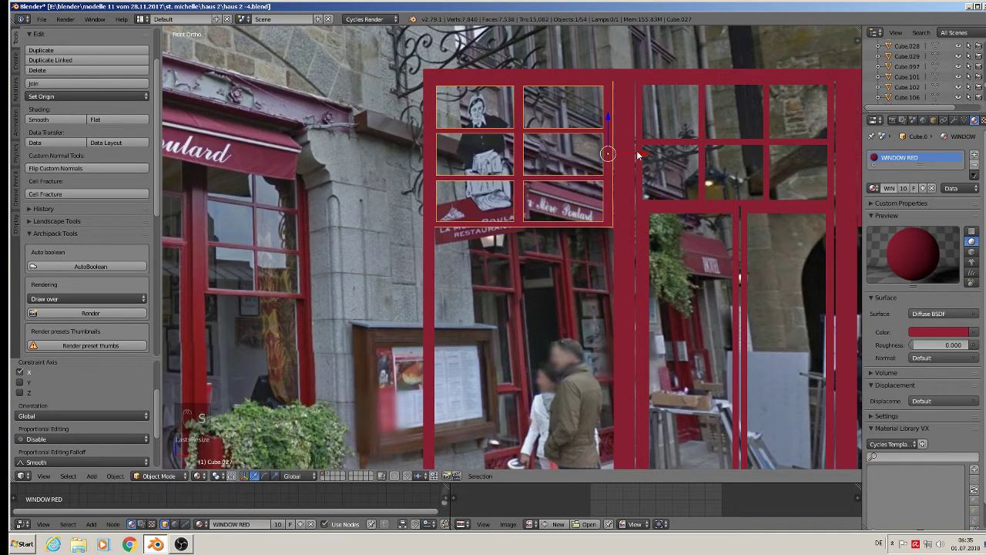
pyautogui.press('g')
pyautogui.press('x')
pyautogui.click(640, 154)
# Step: Scale the middle door frame with its six-pane transom by about 1.03 along the X axis to close the side gaps
pyautogui.keyDown('shift'); pyautogui.moveTo(640, 154); pyautogui.dragTo(495, 156, button='middle'); pyautogui.keyUp('shift')
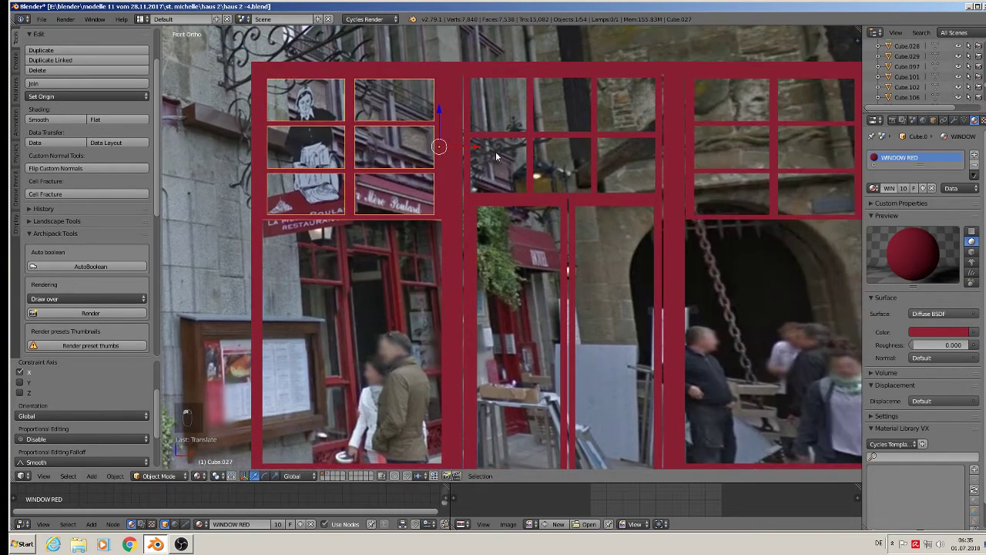
pyautogui.rightClick(500, 142)
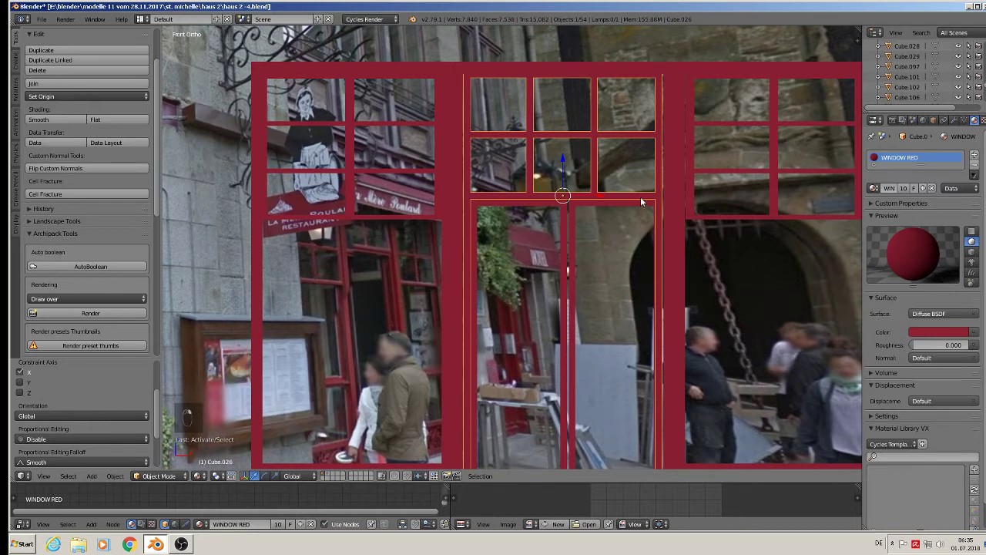
pyautogui.press('s')
pyautogui.press('x')
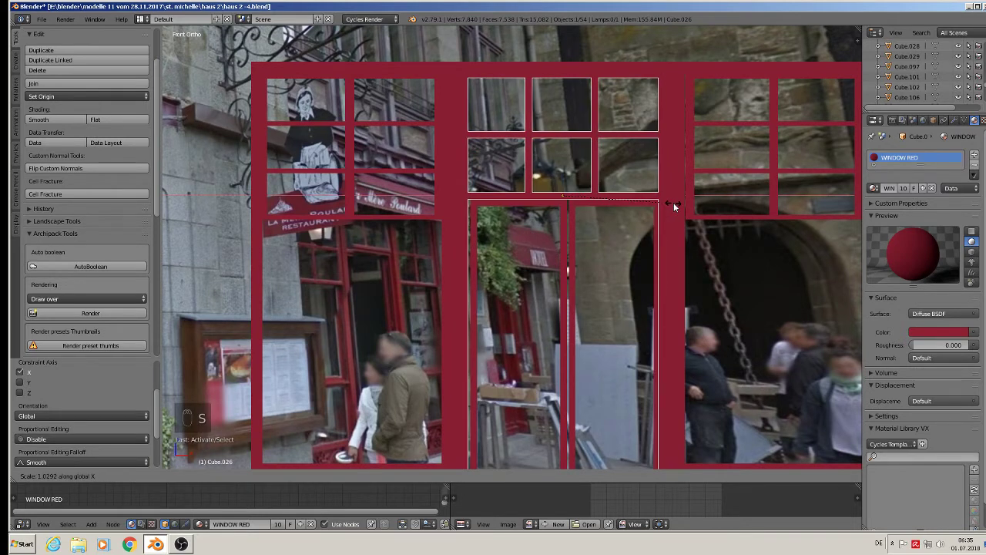
pyautogui.click(673, 203)
# Step: Widen the right window's upper six-pane grid slightly along the X axis and shift it a little to the right
pyautogui.keyDown('shift'); pyautogui.moveTo(675, 202); pyautogui.dragTo(532, 191, button='middle'); pyautogui.keyUp('shift')
pyautogui.rightClick(624, 168)
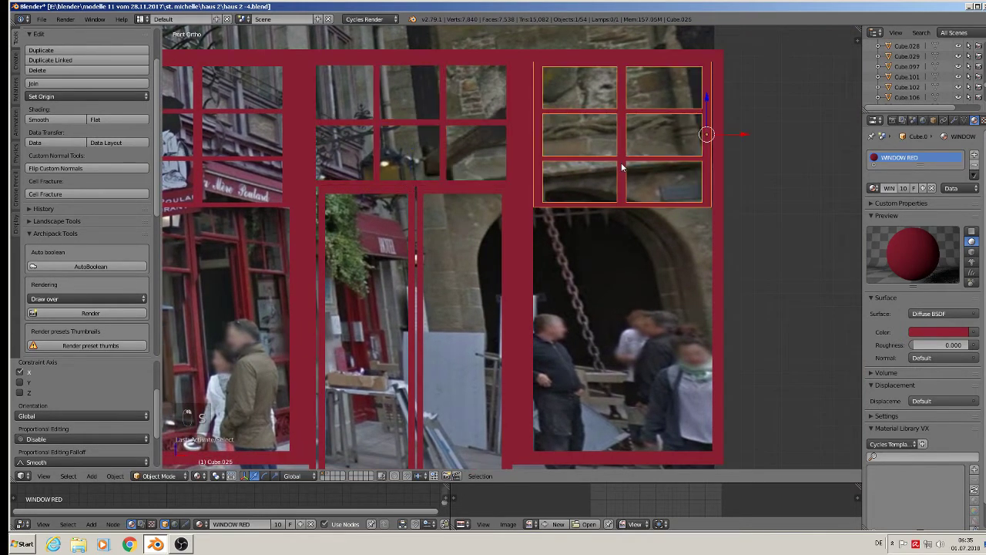
pyautogui.press('s')
pyautogui.press('x')
pyautogui.click(653, 183)
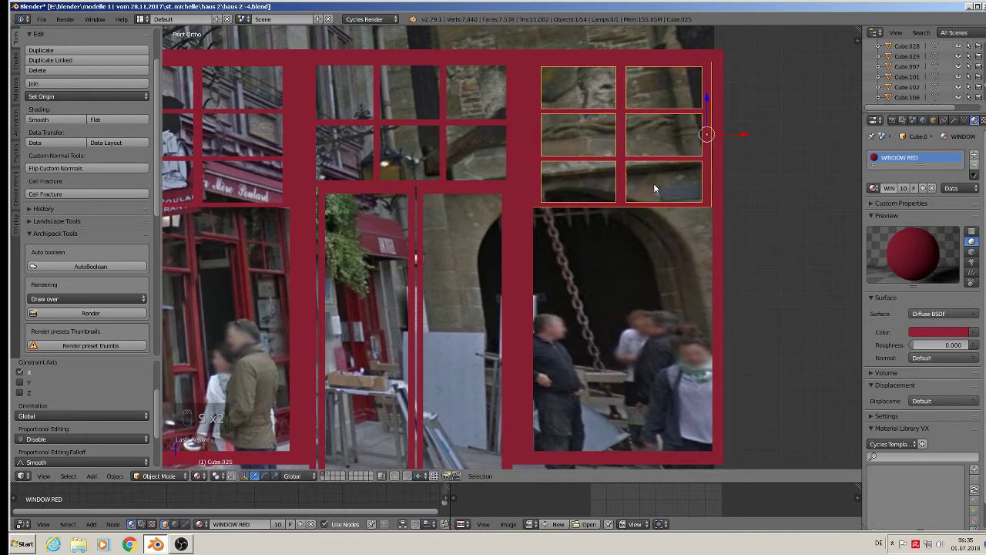
pyautogui.press('g')
pyautogui.click(733, 132)
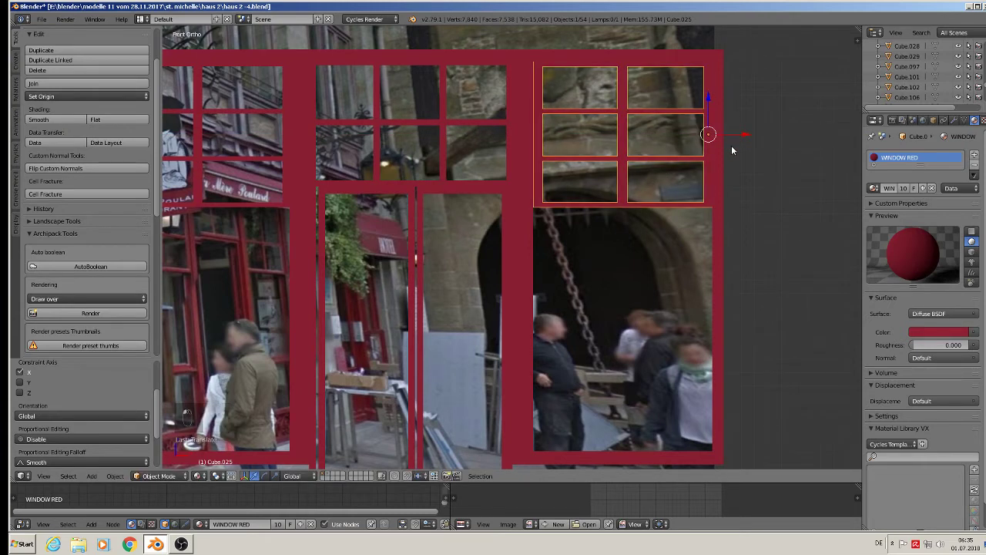
# Step: Scale the right window's upper six-pane grid slightly wider along the X axis
pyautogui.press('s')
pyautogui.press('x')
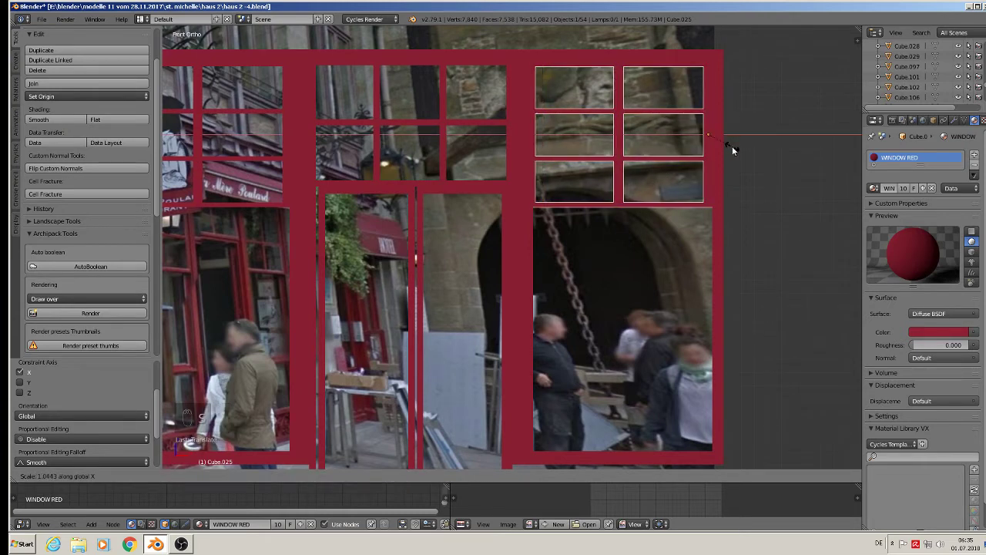
pyautogui.click(731, 146)
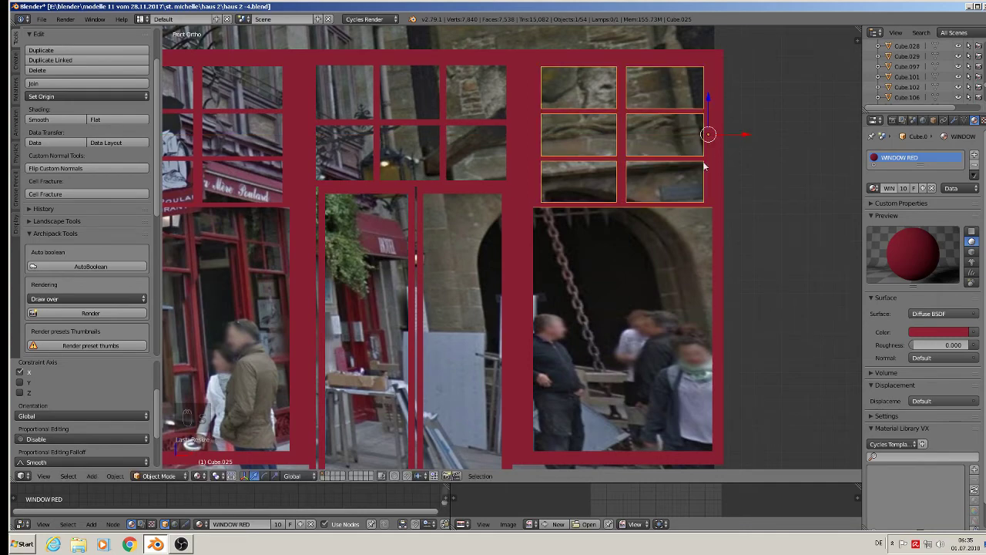
# Step: Nudge the left door leaf slightly to the left along the X axis to even out its side gaps
pyautogui.scroll(-5, 621, 273)
pyautogui.scroll(6, 621, 274)
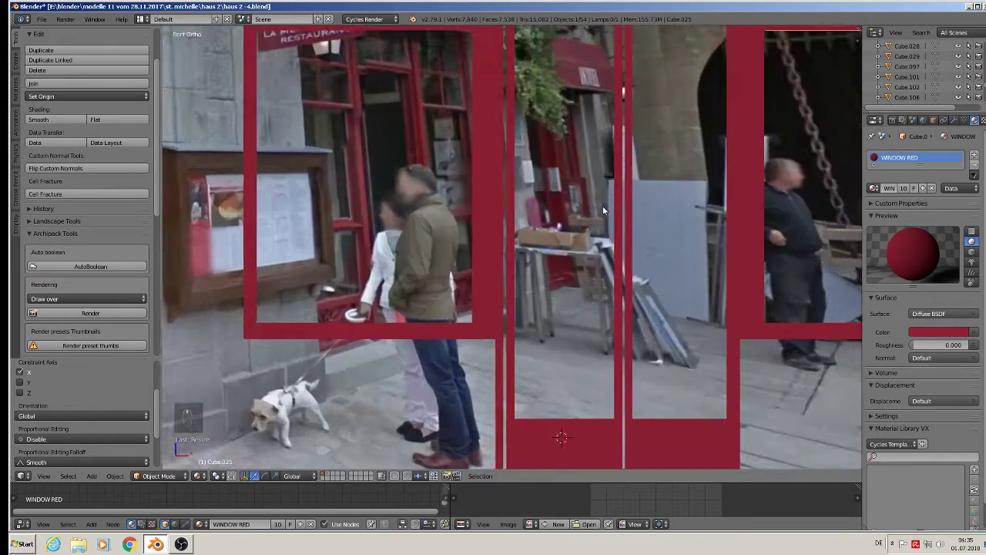
pyautogui.scroll(1, 604, 208)
pyautogui.keyDown('shift'); pyautogui.moveTo(538, 421); pyautogui.dragTo(563, 367, button='middle'); pyautogui.keyUp('shift')
pyautogui.scroll(-1, 564, 369)
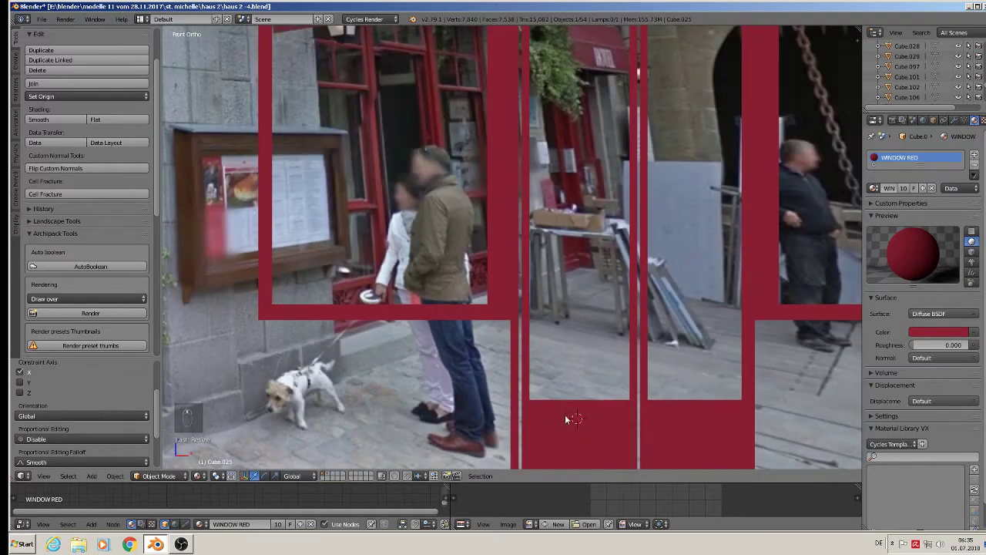
pyautogui.rightClick(565, 414)
pyautogui.press('g')
pyautogui.press('x')
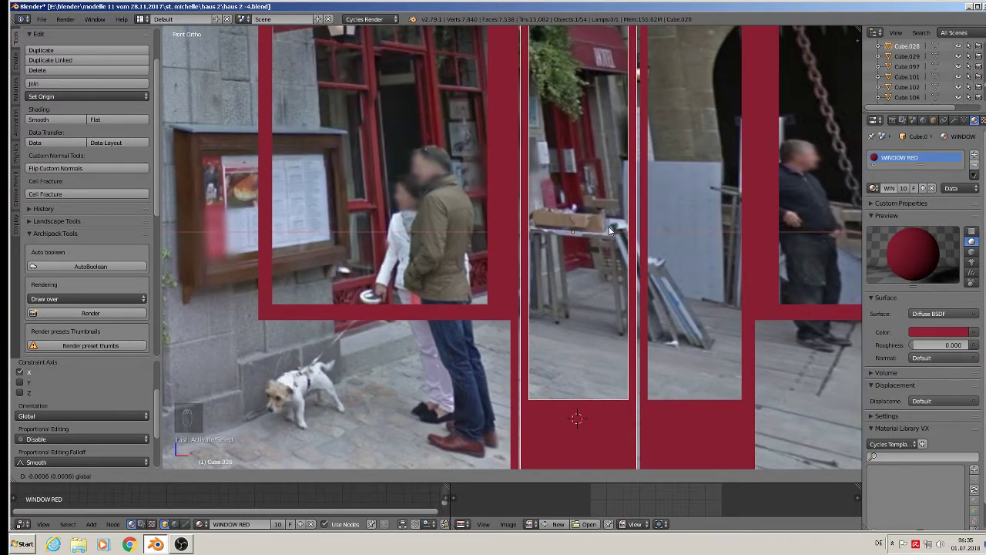
pyautogui.click(608, 226)
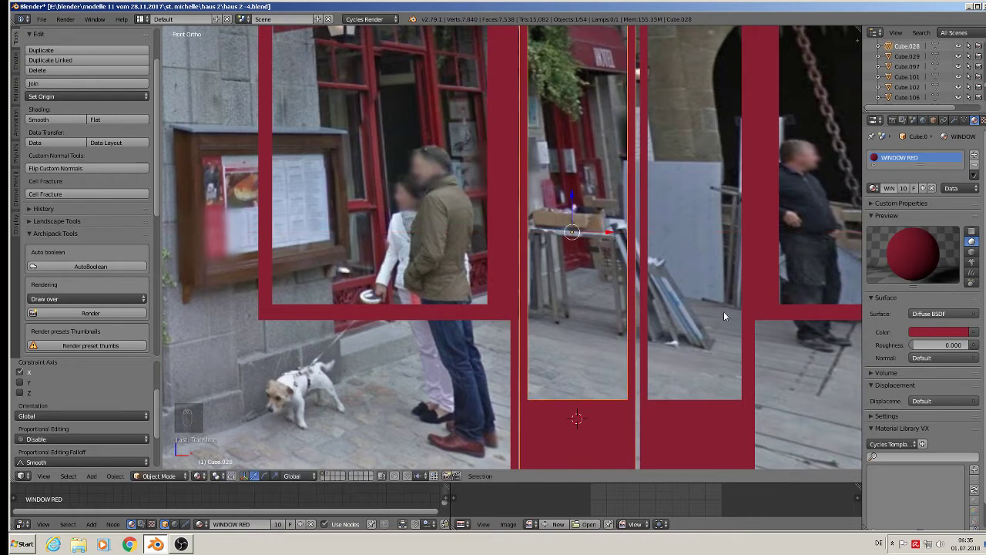
# Step: Shift the right door leaf about 0.002 to the left along the X axis and clear the selection
pyautogui.rightClick(724, 311)
pyautogui.press('g')
pyautogui.press('x')
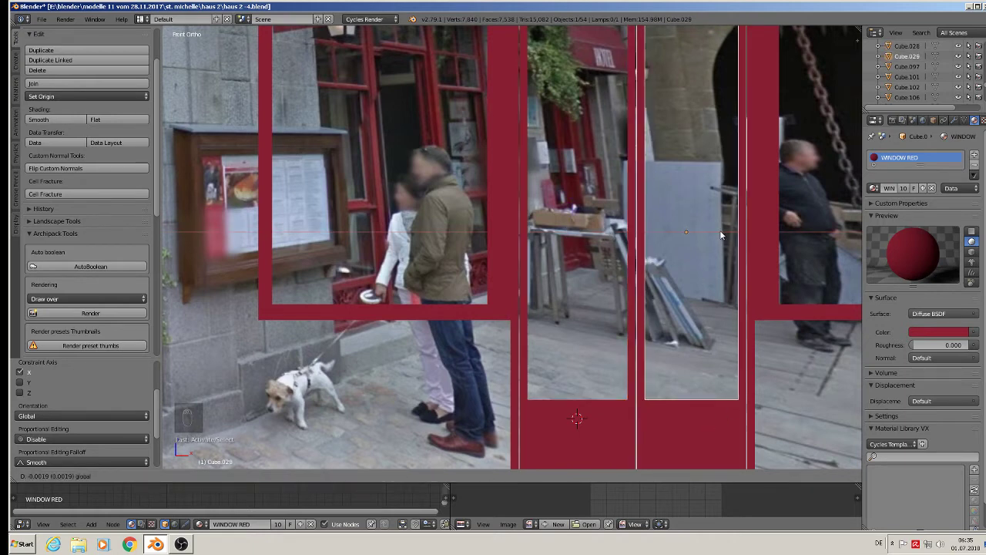
pyautogui.click(721, 235)
pyautogui.press('a')
# Step: Save the Blender file under its current name
pyautogui.scroll(-4, 728, 265)
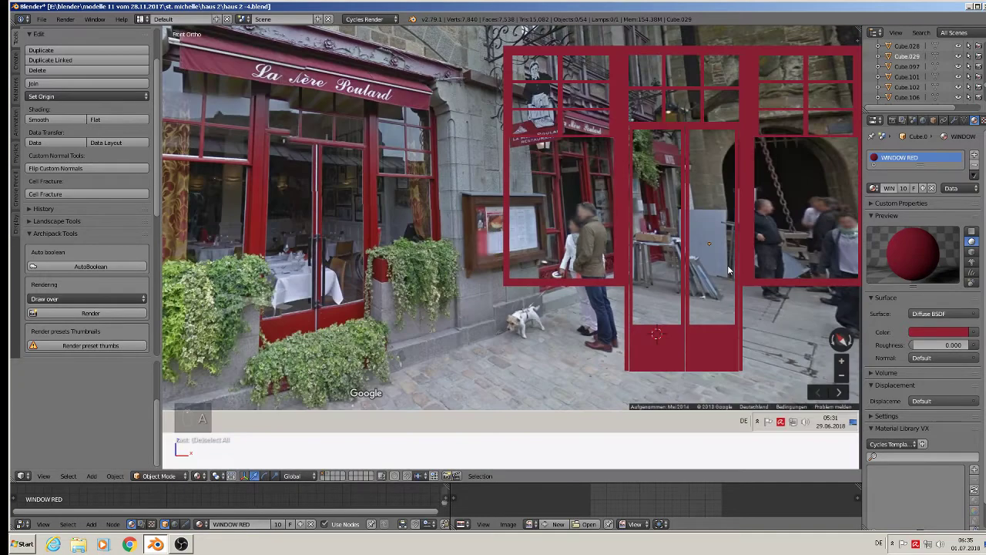
pyautogui.keyDown('shift'); pyautogui.moveTo(728, 265); pyautogui.dragTo(679, 292, button='middle'); pyautogui.keyUp('shift')
pyautogui.click(42, 19)
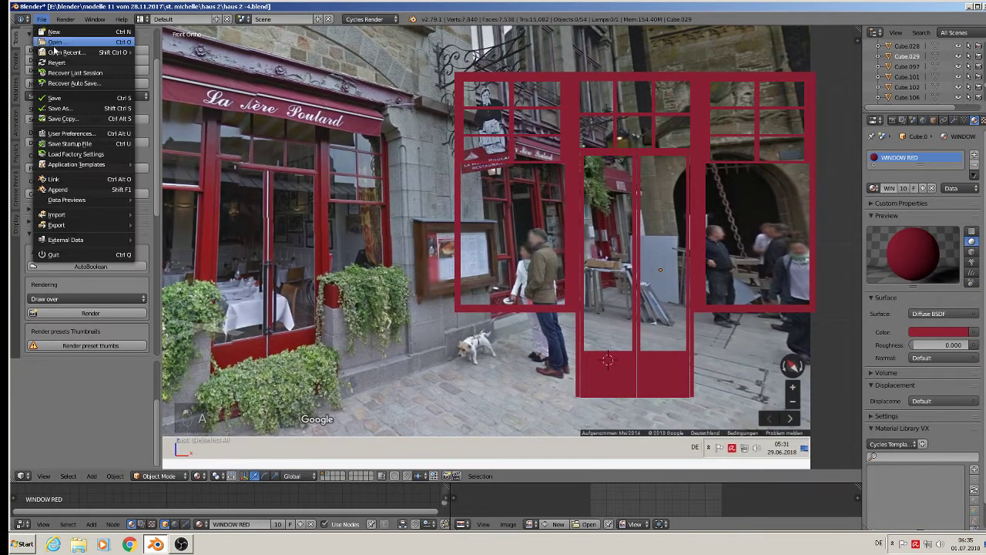
pyautogui.click(61, 99)
# Step: Add a mesh cube at the left window and scale it down to roughly the width of the window opening
pyautogui.scroll(-1, 416, 197)
pyautogui.scroll(-1, 416, 197)
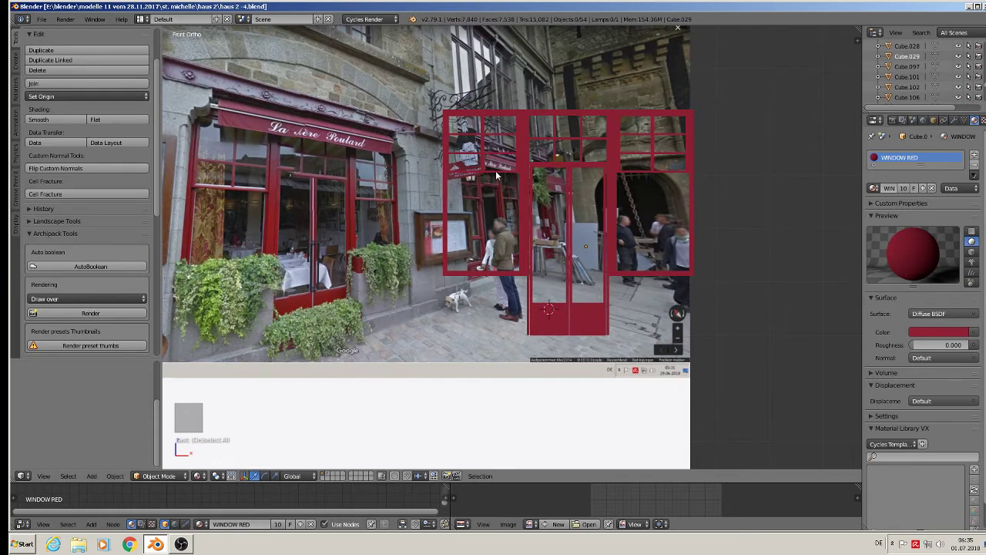
pyautogui.click(91, 476)
pyautogui.moveTo(95, 463)
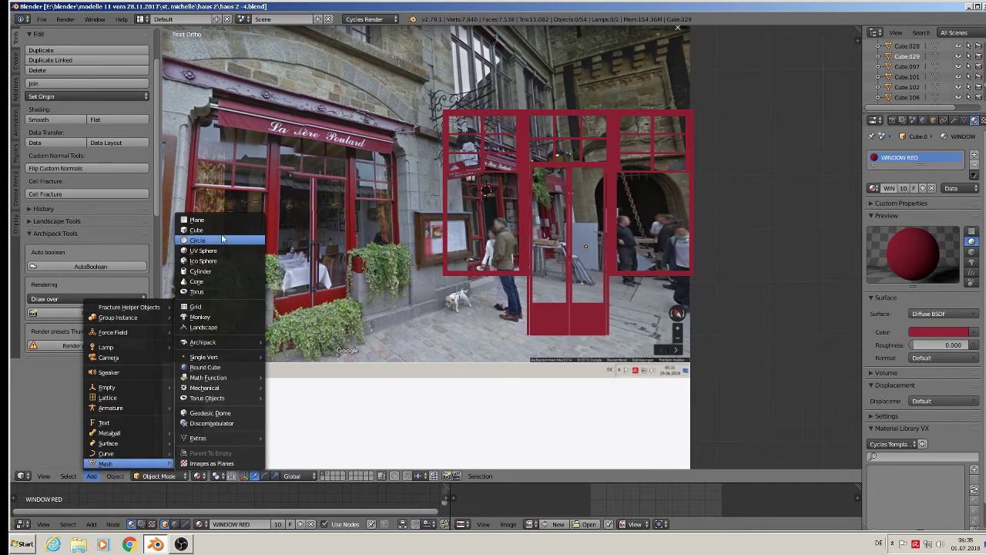
pyautogui.click(197, 236)
pyautogui.press('s')
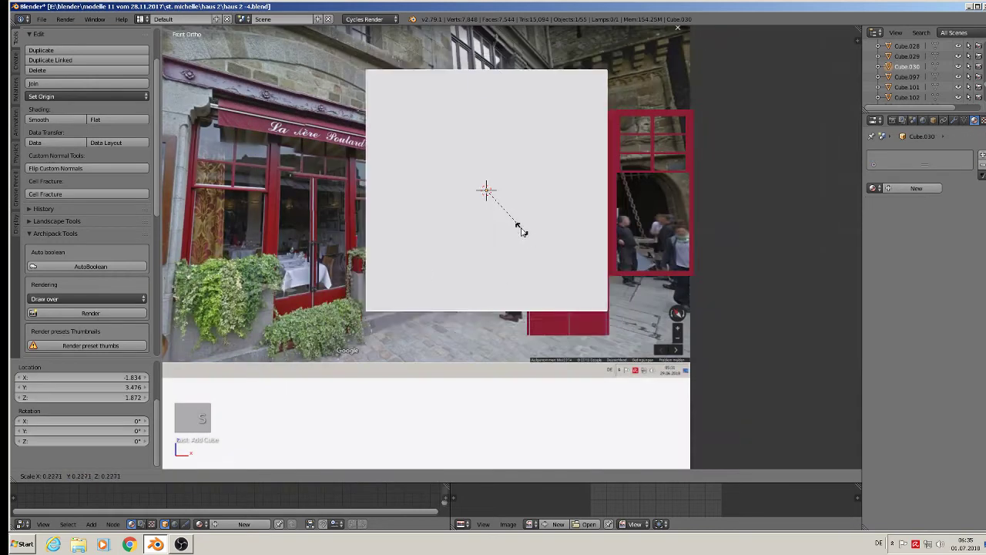
pyautogui.click(501, 204)
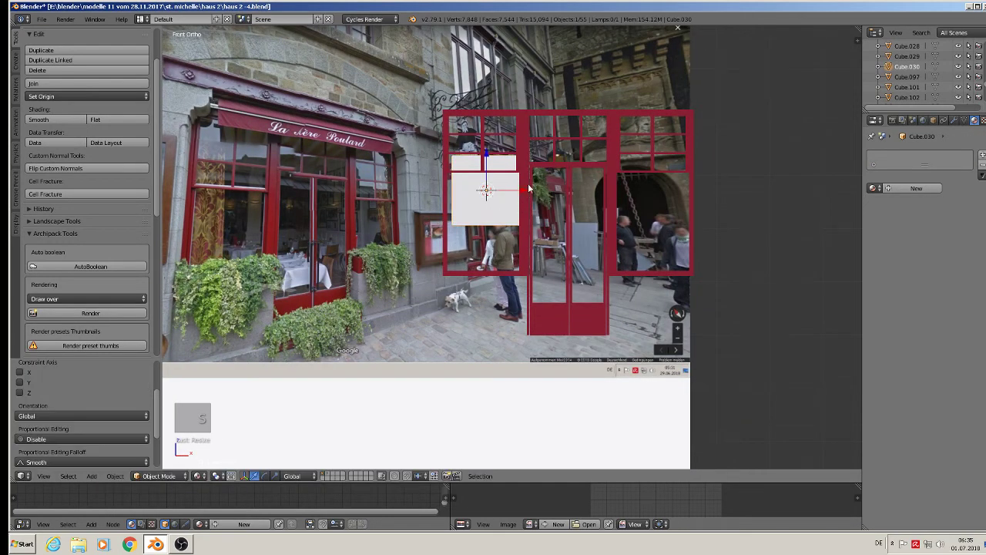
# Step: Center the cube on the left window, enlarge it slightly and stretch it along Z to cover the window's full height
pyautogui.moveTo(522, 190); pyautogui.dragTo(523, 194)
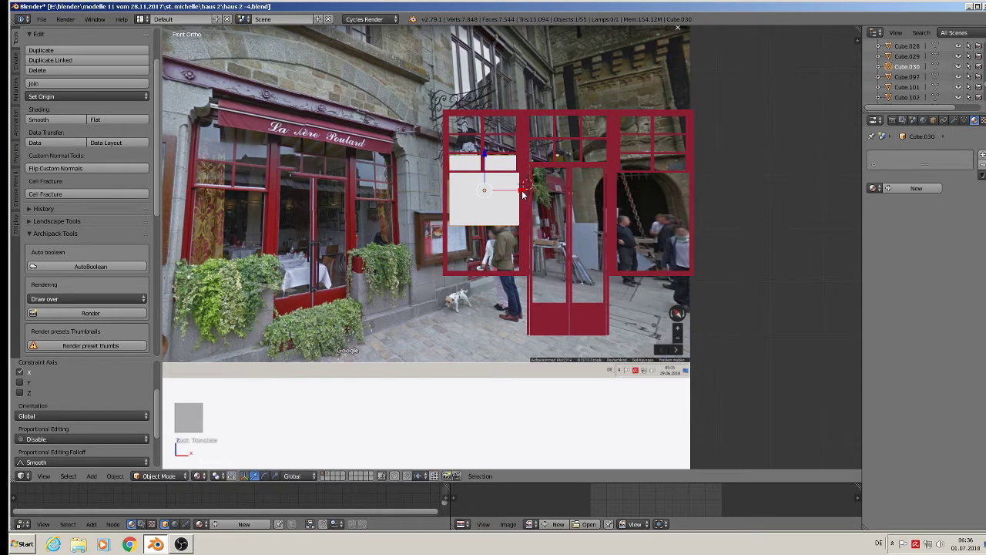
pyautogui.press('s')
pyautogui.click(547, 227)
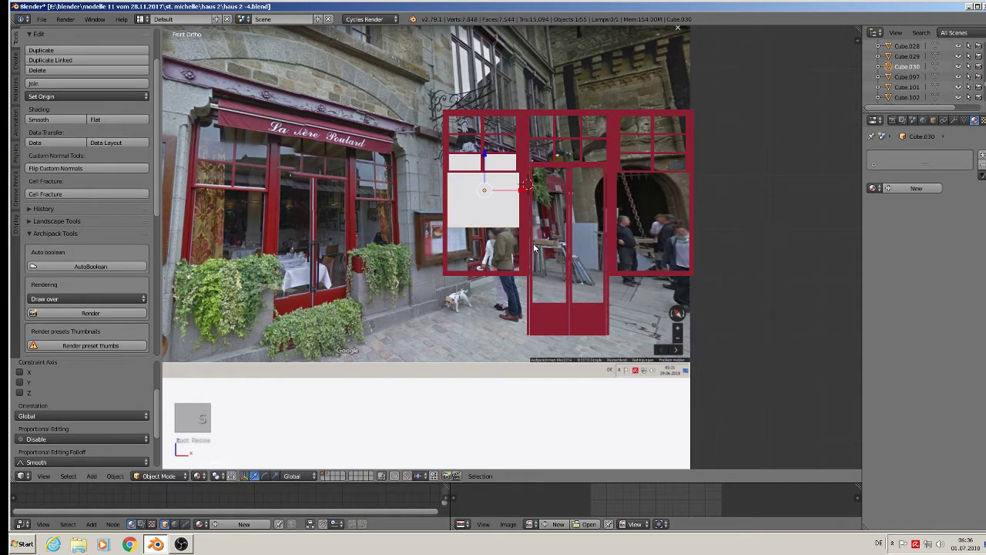
pyautogui.press('s')
pyautogui.press('z')
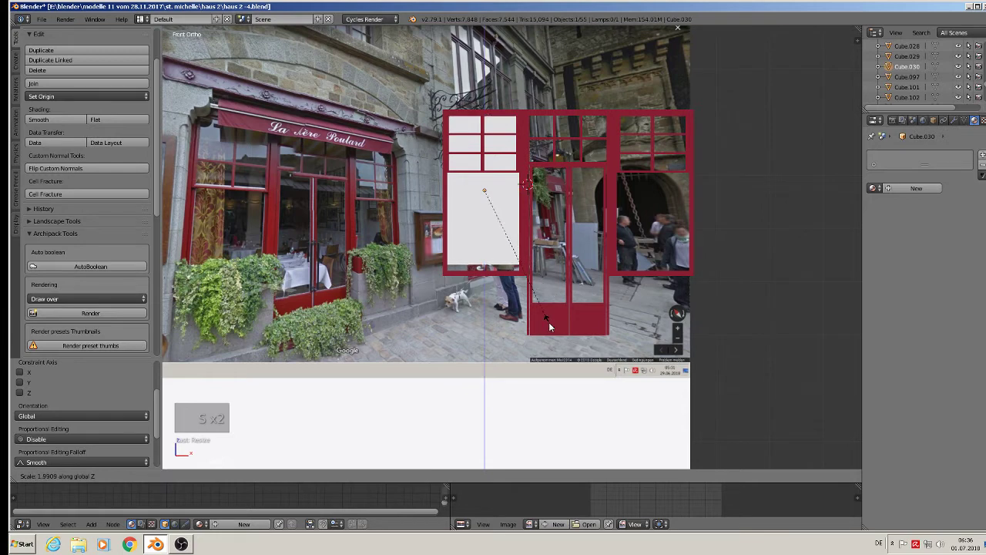
pyautogui.click(547, 337)
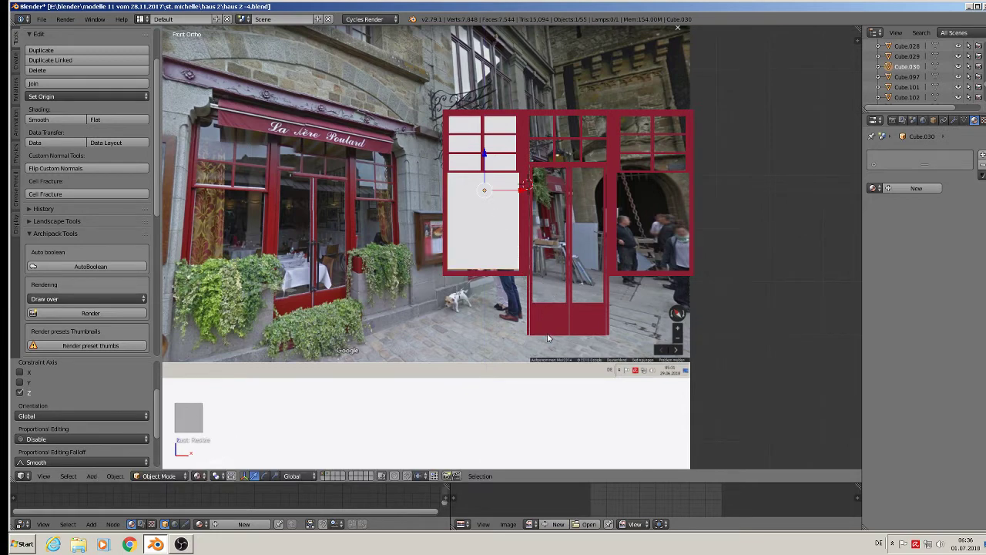
pyautogui.moveTo(485, 158); pyautogui.dragTo(486, 160)
# Step: Flatten the cube along the Y axis into a thin pane and move it along Y so it sits inside the left window frame
pyautogui.moveTo(514, 182); pyautogui.dragTo(444, 206, button='middle')
pyautogui.moveTo(522, 189); pyautogui.dragTo(465, 199)
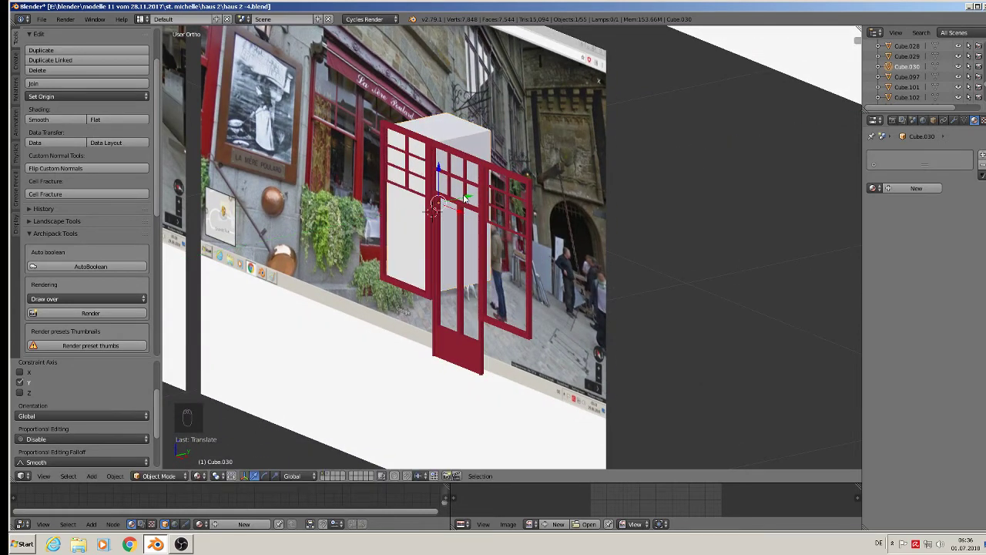
pyautogui.press('s')
pyautogui.press('y')
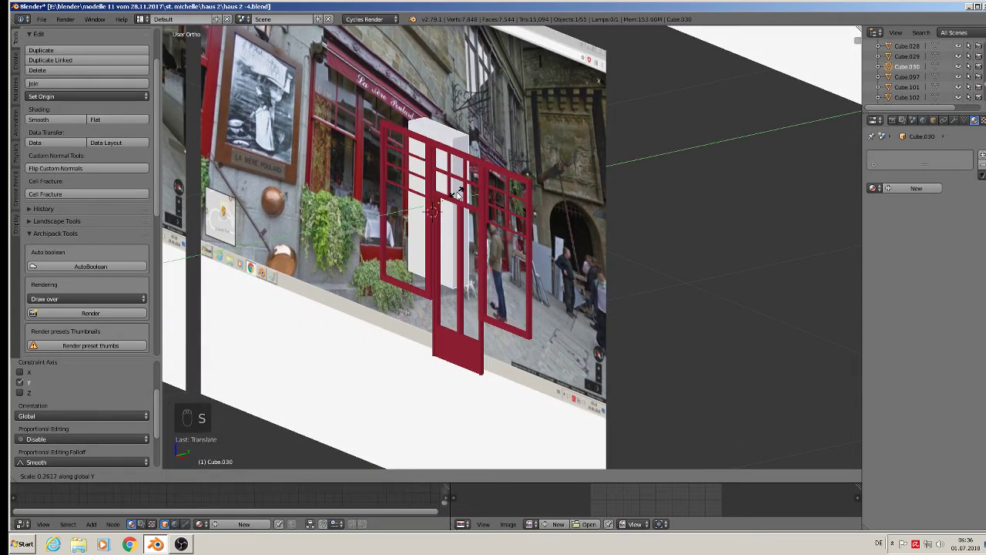
pyautogui.click(469, 183)
pyautogui.moveTo(469, 194); pyautogui.dragTo(437, 205)
pyautogui.click(437, 205)
# Step: Assign the existing "glas" material to the left window's pane
pyautogui.moveTo(437, 205); pyautogui.dragTo(513, 192, button='middle')
pyautogui.click(873, 188)
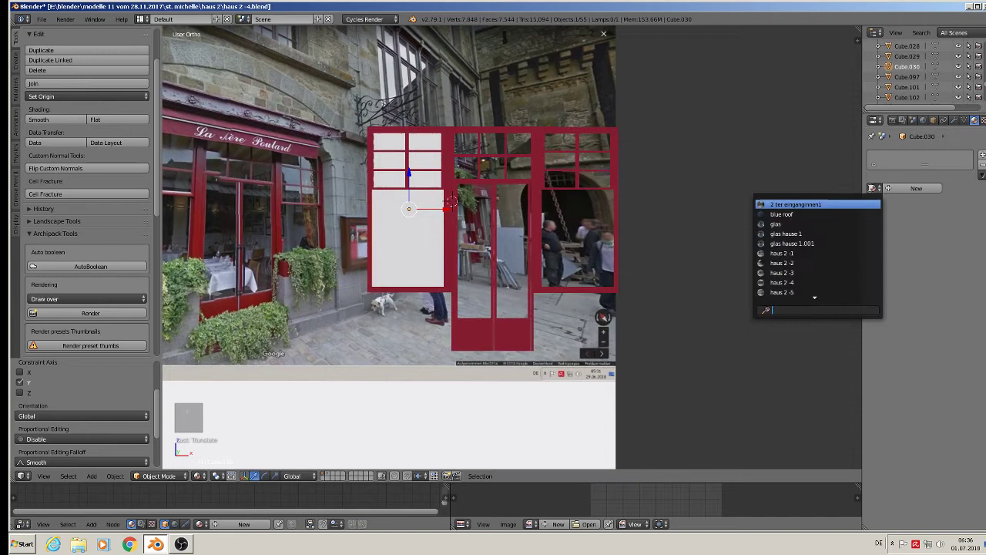
pyautogui.click(803, 228)
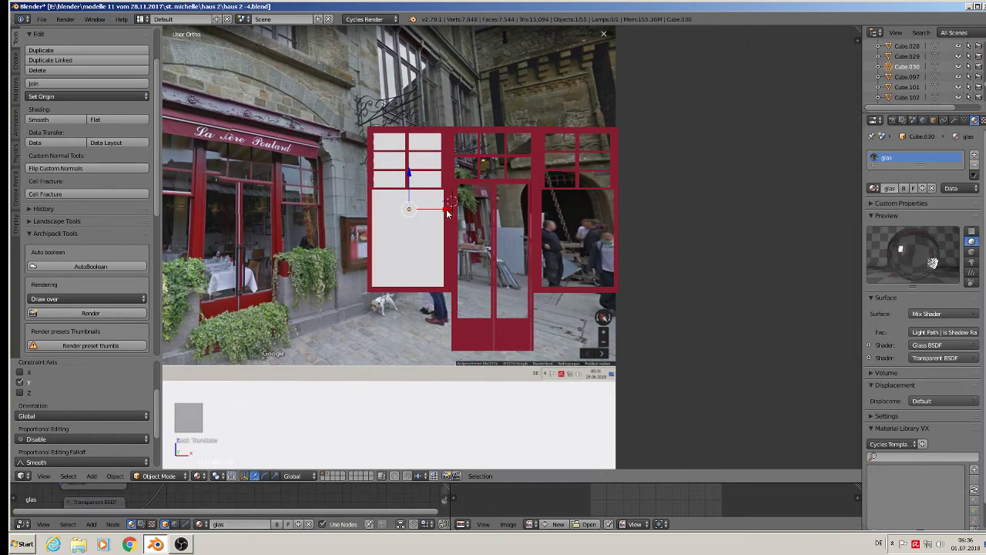
# Step: Duplicate the glass pane along the X axis into the right window, and again into the middle door section
pyautogui.hotkey('shift', 'd')
pyautogui.press('x')
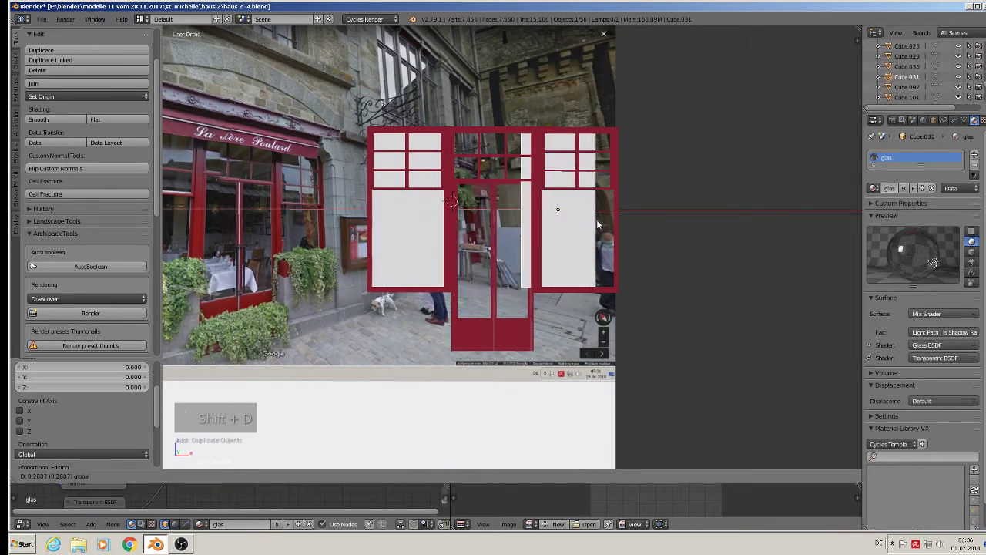
pyautogui.click(614, 226)
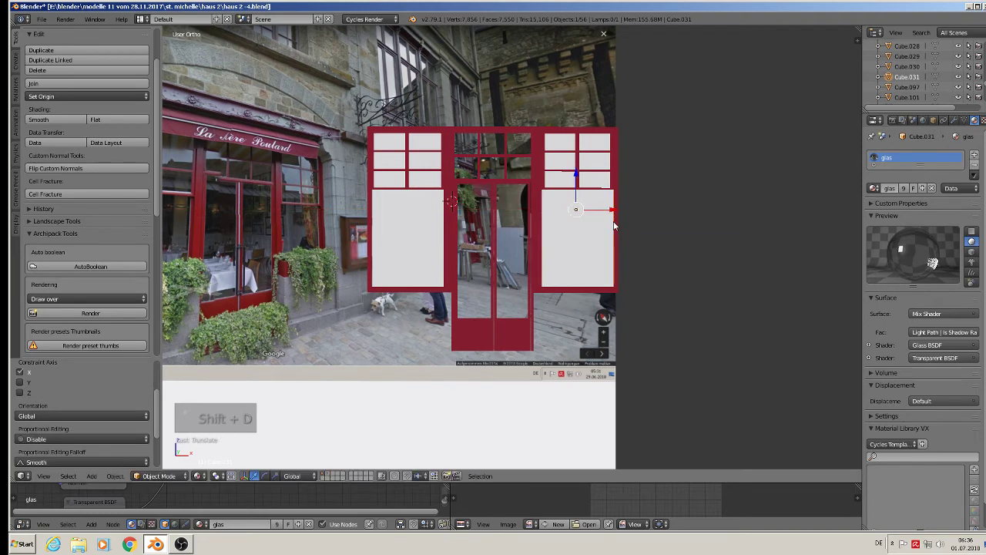
pyautogui.hotkey('shift', 'd')
pyautogui.press('x')
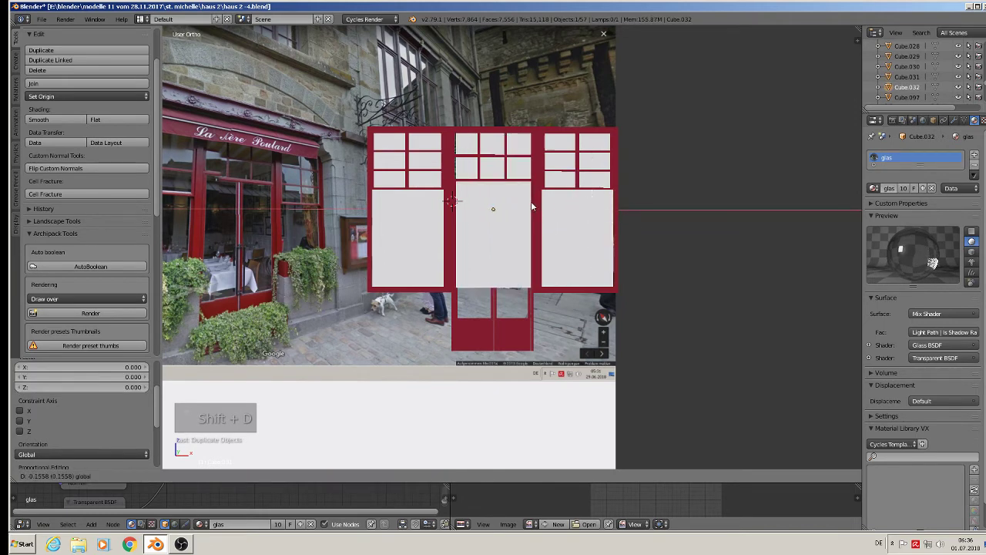
pyautogui.click(532, 207)
# Step: Extend the middle pane's lower end down past the door glazing and shift the pane along Y to sit behind the door leaves
pyautogui.press('Tab')
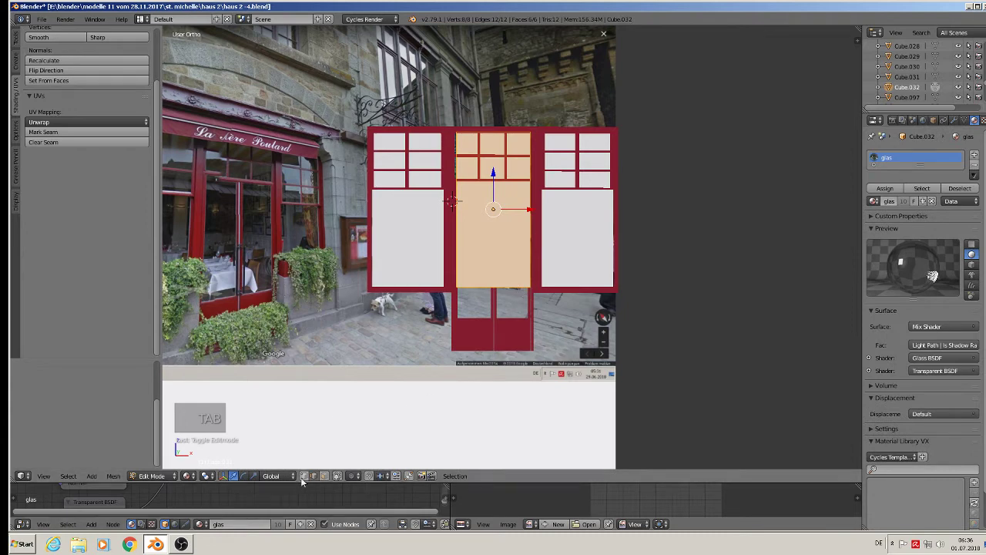
pyautogui.press('a')
pyautogui.press('c')
pyautogui.moveTo(462, 291); pyautogui.dragTo(557, 287)
pyautogui.rightClick(556, 286)
pyautogui.moveTo(495, 251); pyautogui.dragTo(504, 295)
pyautogui.press('Tab')
pyautogui.moveTo(528, 302); pyautogui.dragTo(514, 237, button='middle')
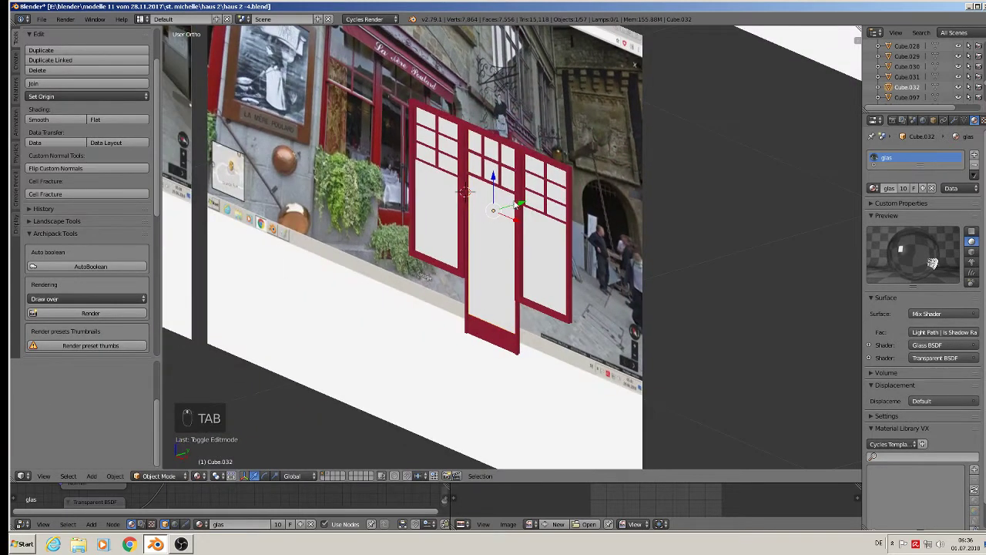
pyautogui.moveTo(517, 204); pyautogui.dragTo(521, 205)
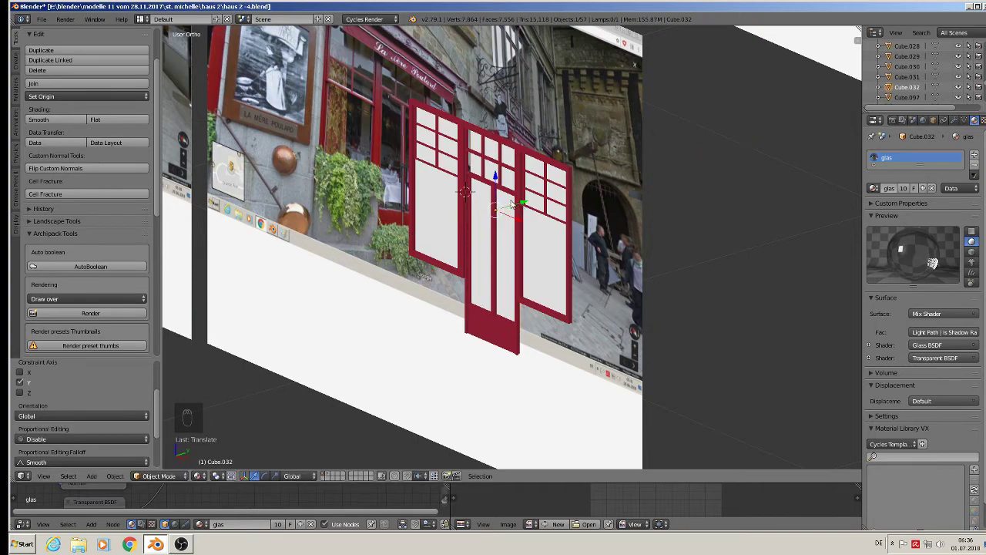
# Step: Cut two horizontal edge loops into the middle glass pane, sliding them close together behind the transom bar at factors of about -0.5 and -0.98
pyautogui.scroll(2, 509, 204)
pyautogui.moveTo(480, 196); pyautogui.dragTo(464, 192, button='middle')
pyautogui.scroll(3, 465, 191)
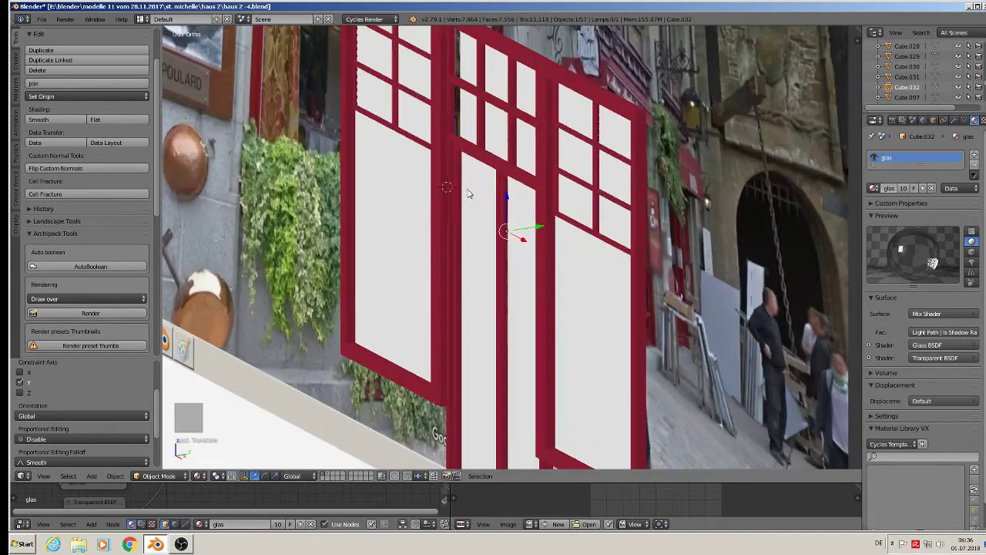
pyautogui.scroll(2, 486, 197)
pyautogui.press('Tab')
pyautogui.scroll(1, 472, 173)
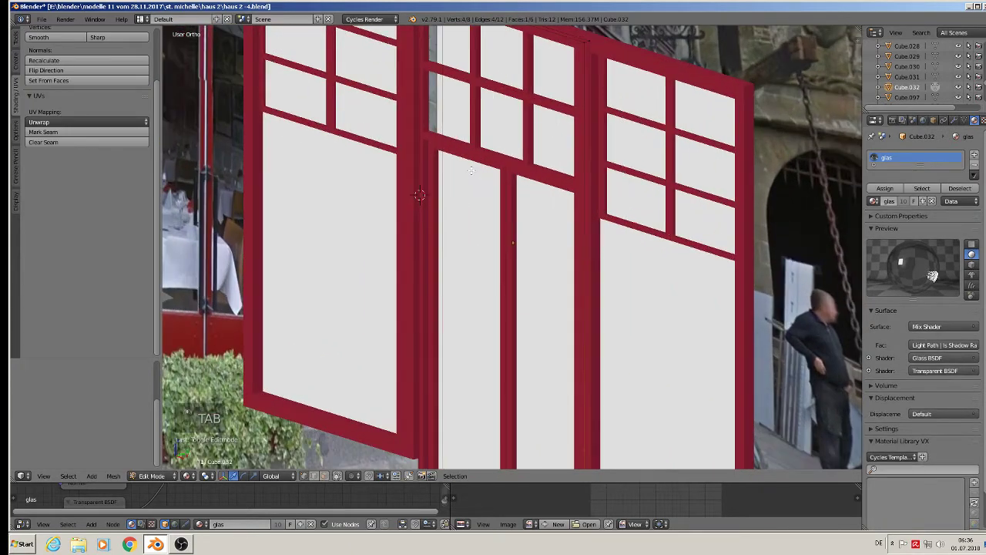
pyautogui.keyDown('shift'); pyautogui.scroll(1, 469, 171); pyautogui.keyUp('shift')
pyautogui.hotkey('ctrl', 'r')
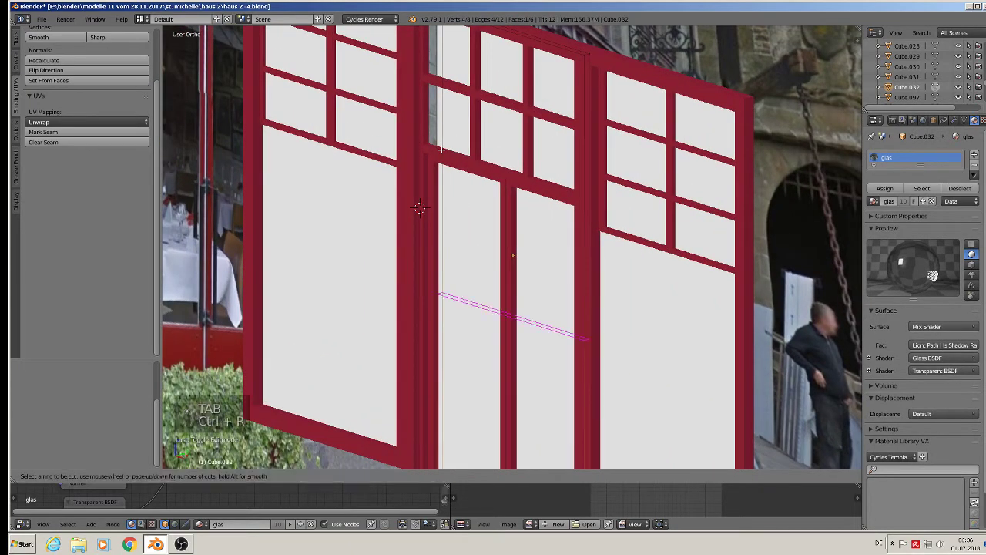
pyautogui.click(443, 255)
pyautogui.click(468, 449)
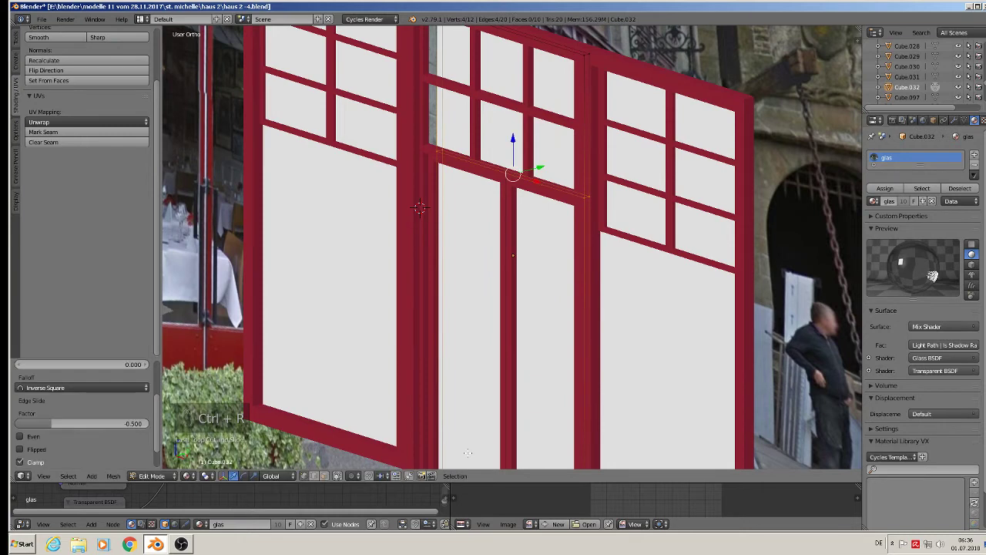
pyautogui.hotkey('ctrl', 'r')
pyautogui.click(470, 281)
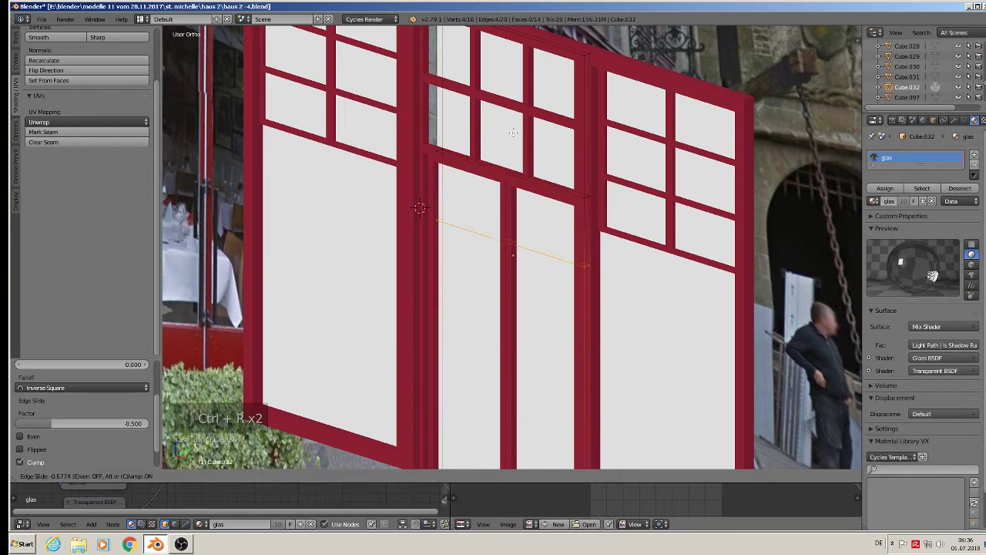
pyautogui.click(517, 71)
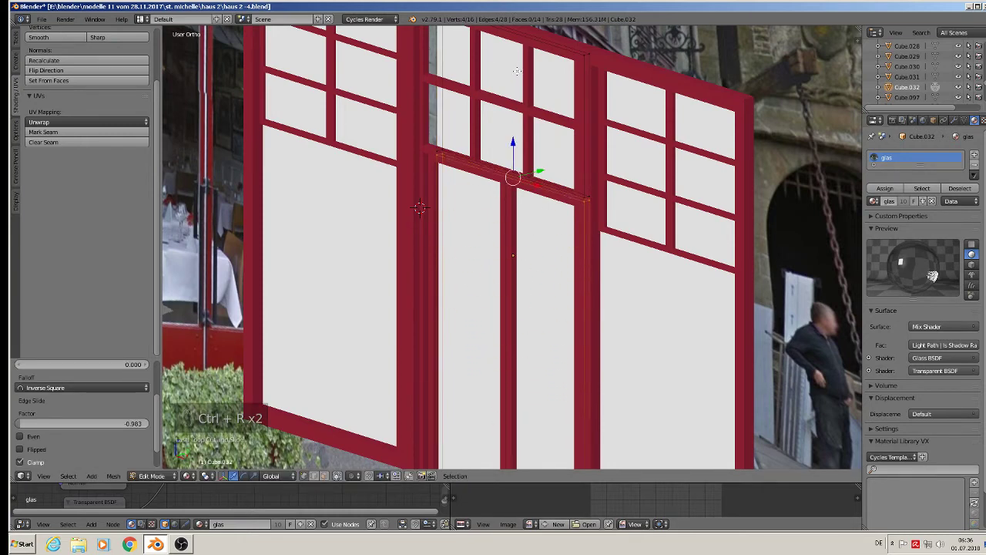
# Step: Shift the upper section of the middle glass pane along Y to sit behind the grid above the door
pyautogui.keyDown('shift'); pyautogui.moveTo(475, 147); pyautogui.dragTo(427, 198, button='middle'); pyautogui.keyUp('shift')
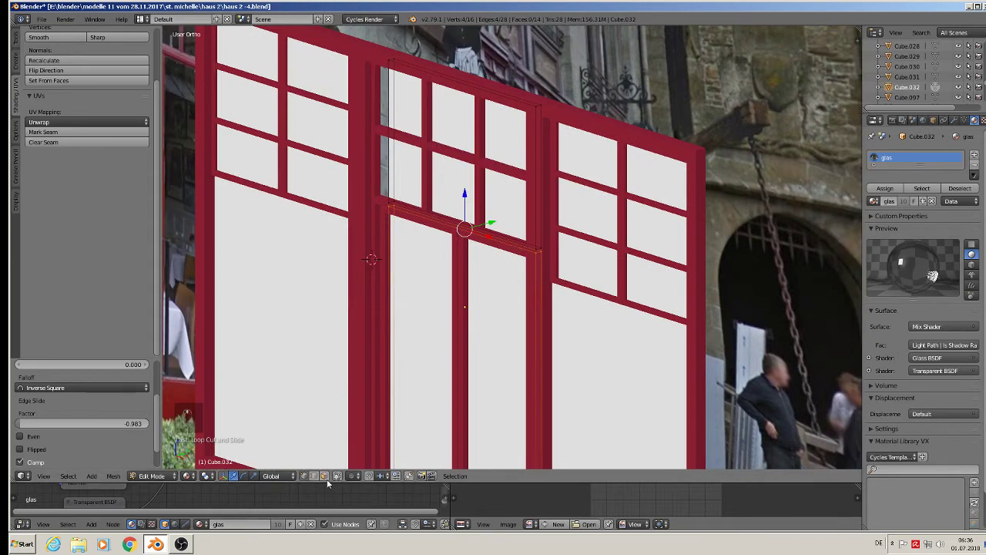
pyautogui.press('a')
pyautogui.keyDown('alt'); pyautogui.rightClick(532, 150); pyautogui.keyUp('alt')
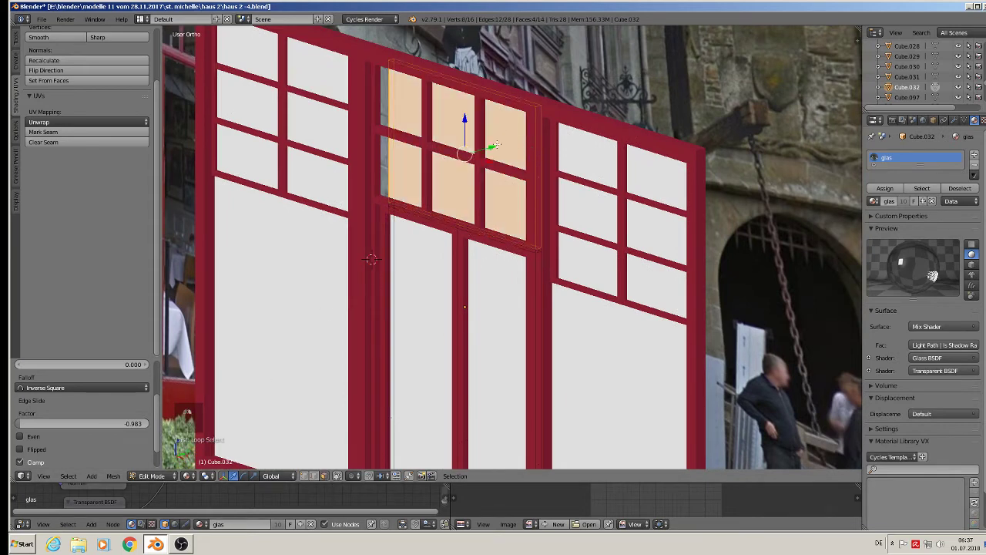
pyautogui.moveTo(494, 145)
pyautogui.mouseDown()
pyautogui.moveTo(483, 149)
pyautogui.moveTo(491, 153)
pyautogui.mouseUp()
pyautogui.press('Tab')
pyautogui.scroll(-3, 509, 251)
pyautogui.press('a')
pyautogui.moveTo(504, 294); pyautogui.dragTo(550, 284, button='middle')
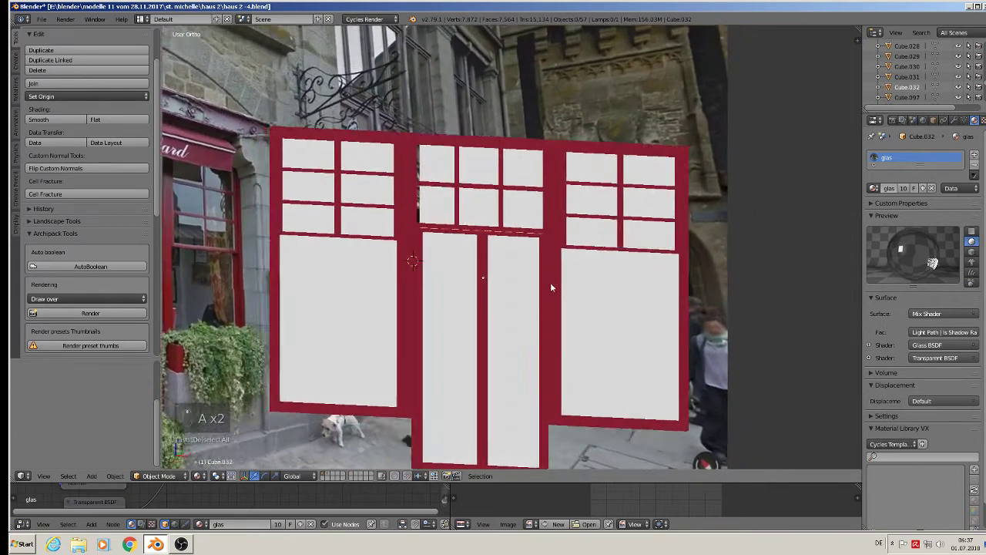
# Step: Widen the middle glass pane along X by a factor of about 1.04 and save the file
pyautogui.scroll(-3, 548, 298)
pyautogui.scroll(4, 548, 298)
pyautogui.rightClick(431, 251)
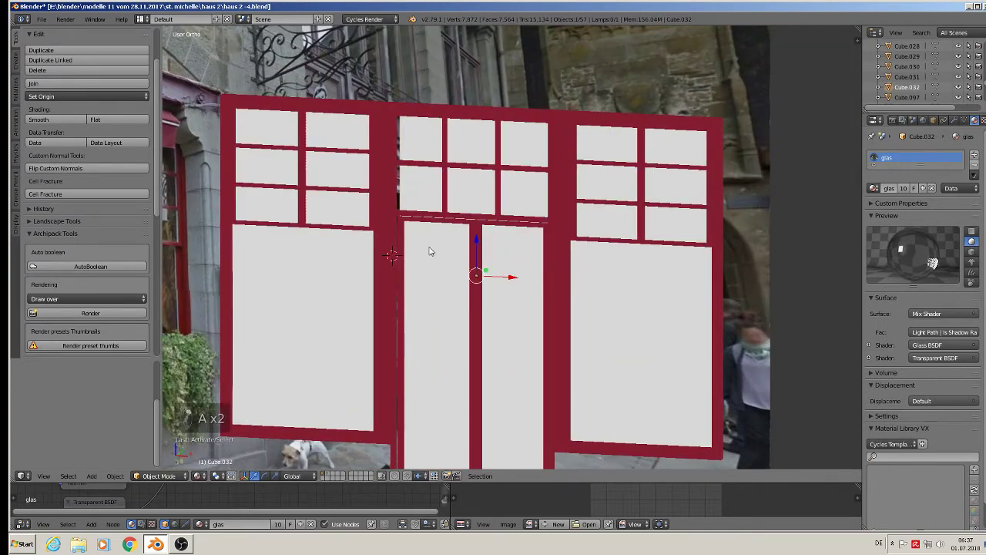
pyautogui.press('s')
pyautogui.press('x')
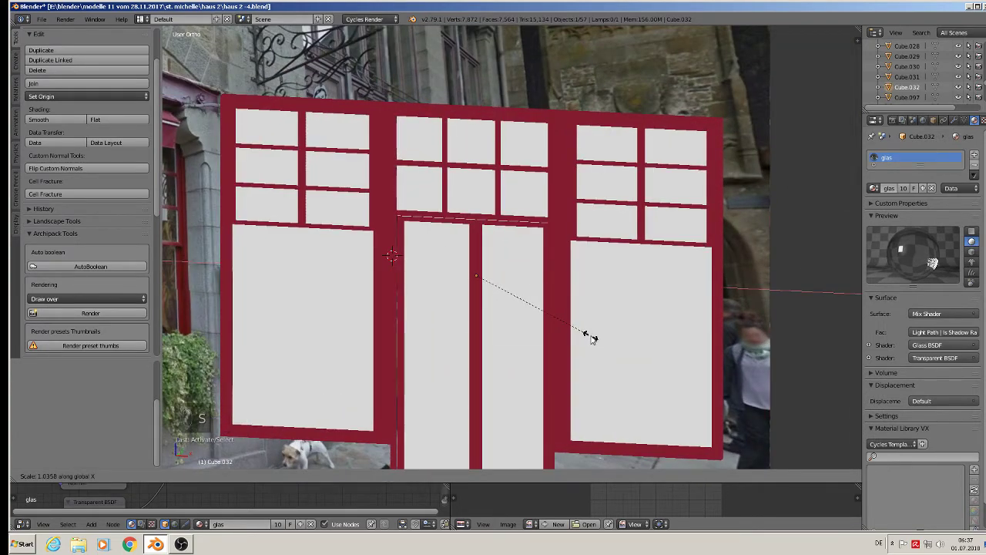
pyautogui.click(593, 340)
pyautogui.press('Tab')
pyautogui.scroll(-4, 590, 342)
pyautogui.press('a')
pyautogui.press('a')
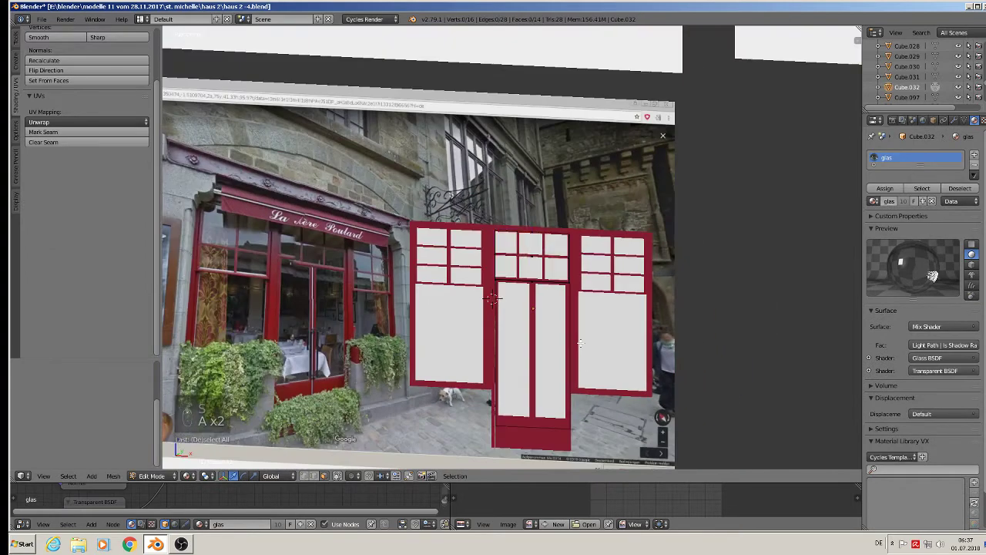
pyautogui.press('Tab')
pyautogui.press('a')
pyautogui.press('a')
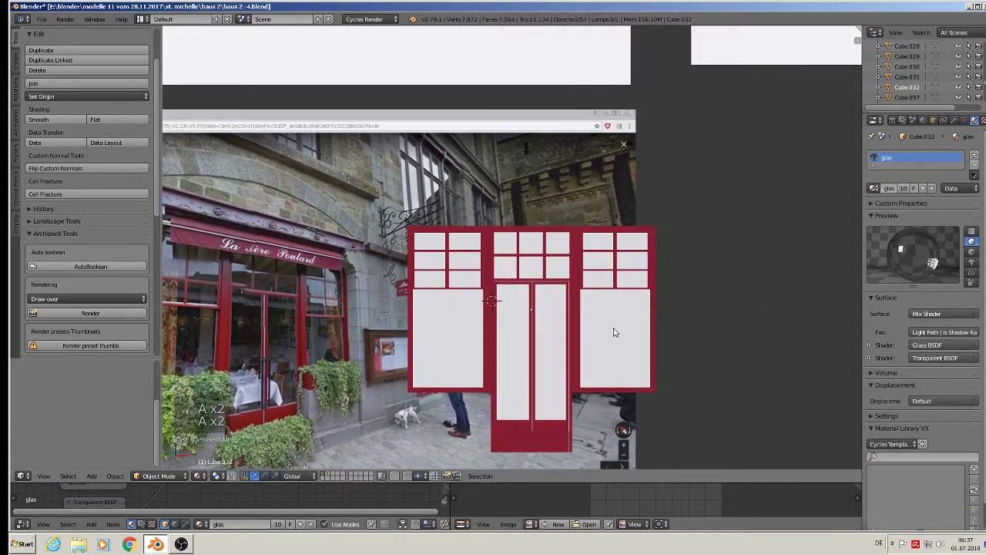
pyautogui.scroll(-3, 587, 340)
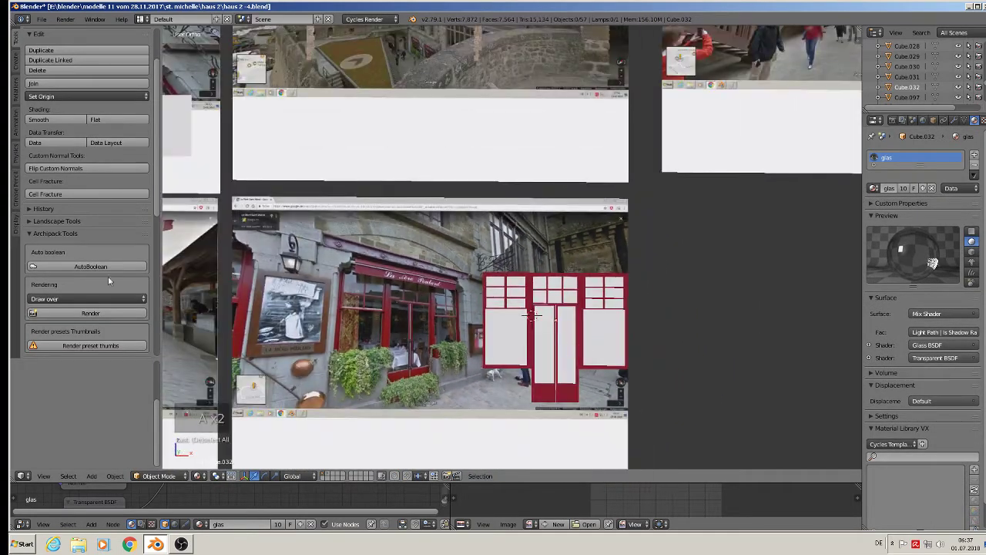
pyautogui.click(42, 19)
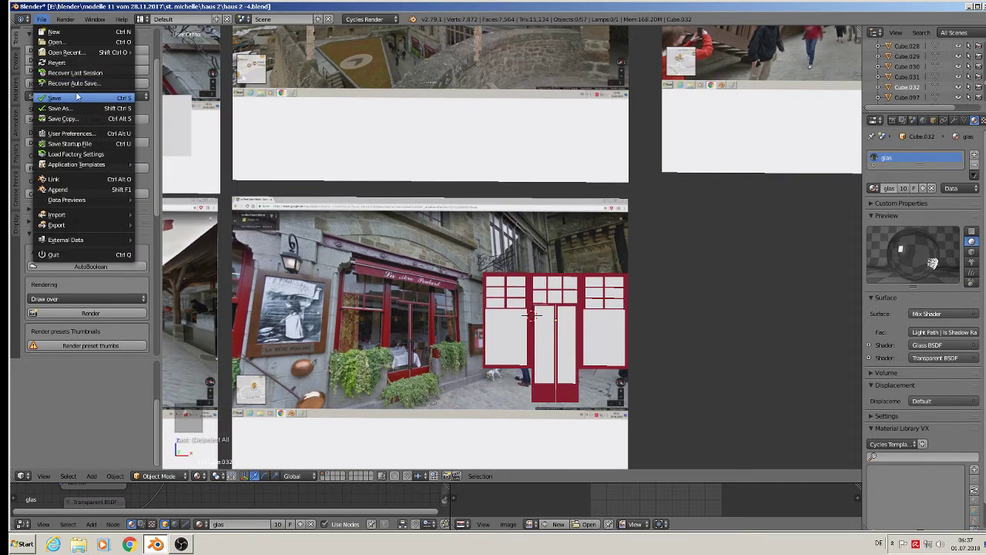
# Step: Join the red storefront frame, the three glass panes, and the middle and right window grids into one object
pyautogui.scroll(5, 531, 301)
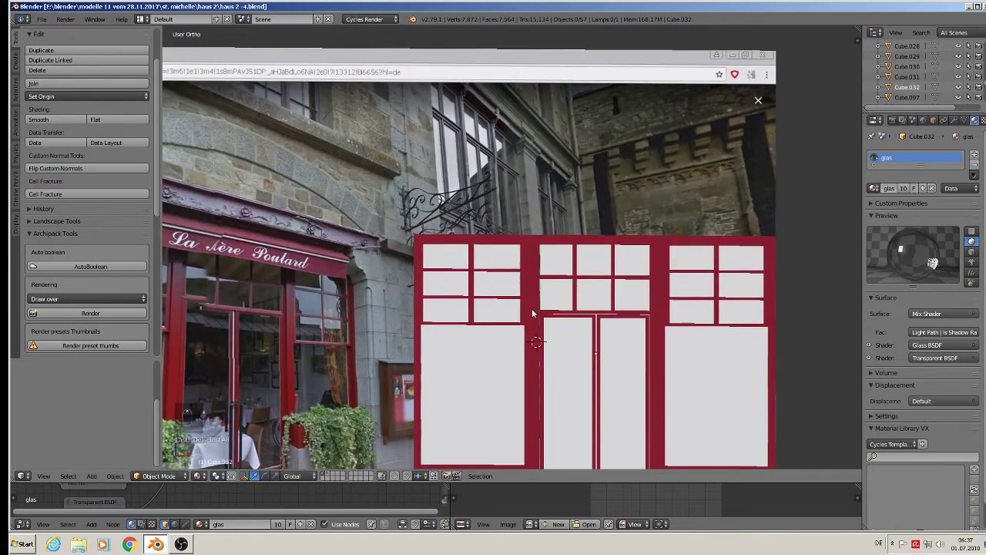
pyautogui.rightClick(532, 314)
pyautogui.rightClick(518, 314)
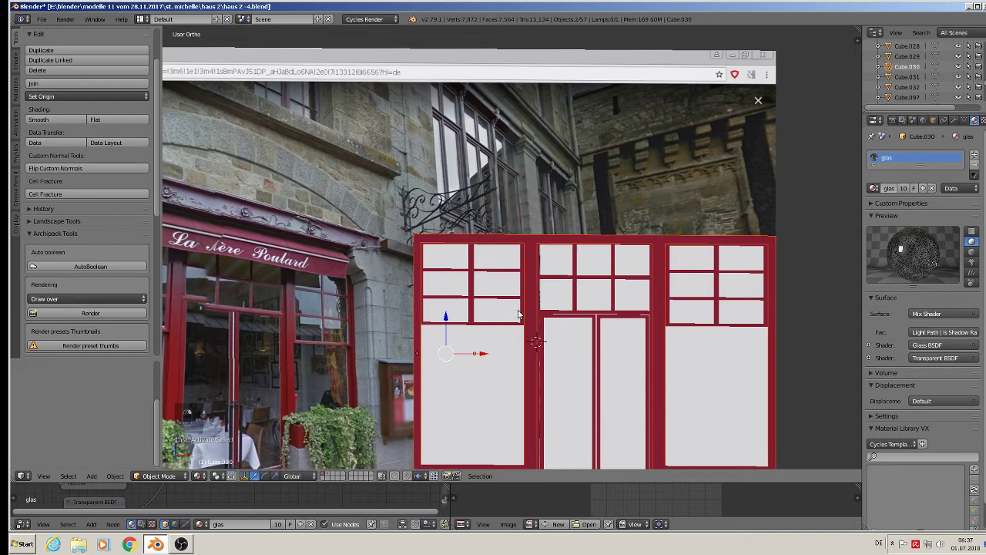
pyautogui.rightClick(548, 282)
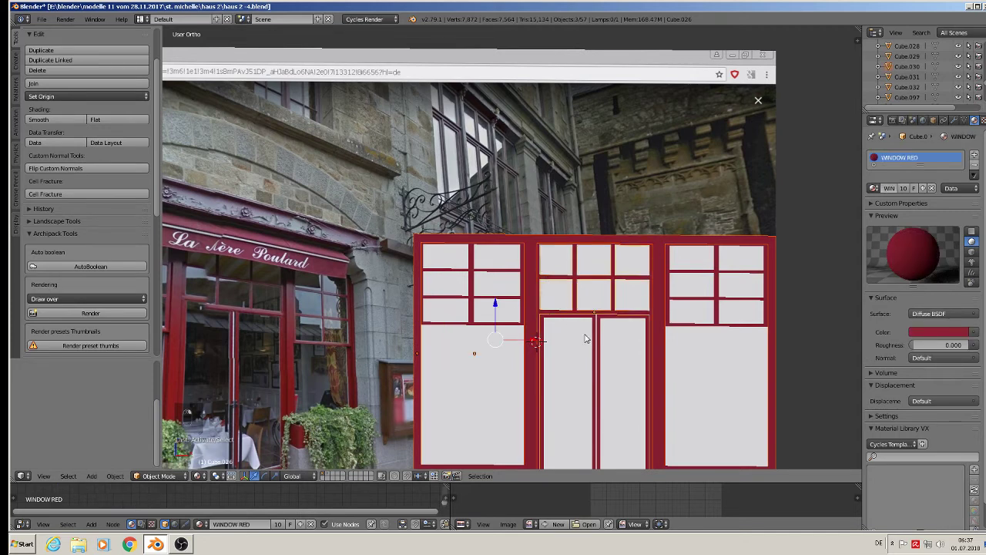
pyautogui.rightClick(586, 340)
pyautogui.rightClick(720, 306)
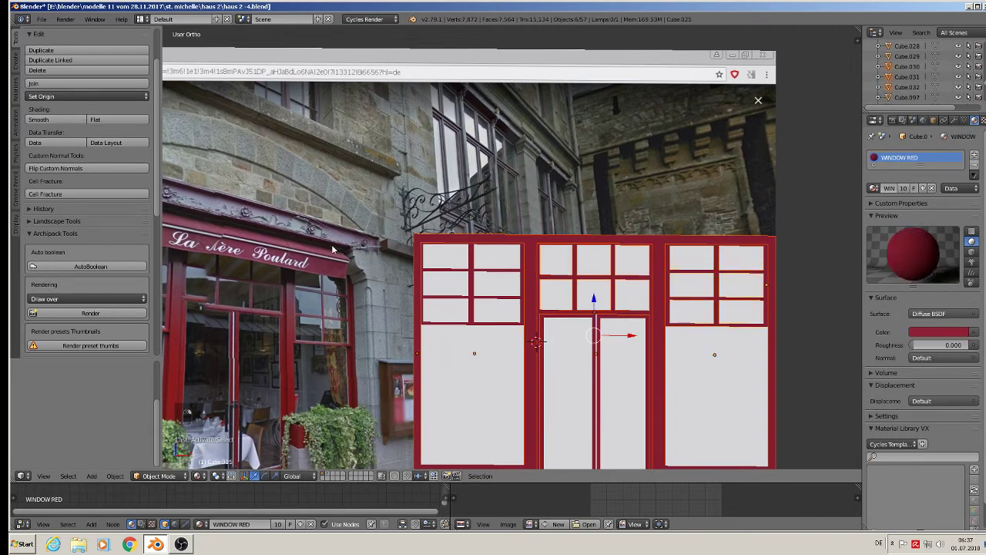
pyautogui.click(60, 84)
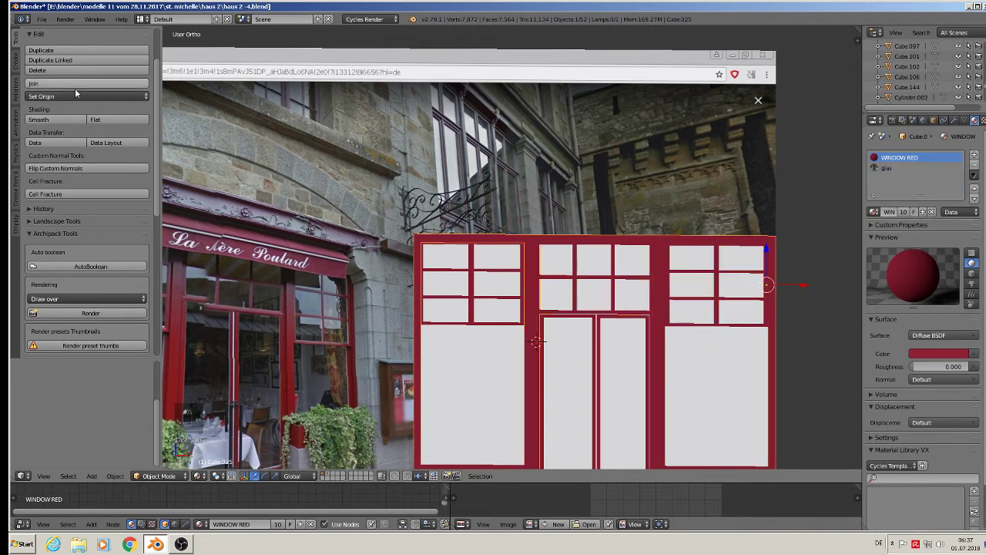
# Step: Try to shift the joined storefront along the X axis and undo the move
pyautogui.scroll(-3, 628, 325)
pyautogui.moveTo(723, 292); pyautogui.dragTo(795, 294)
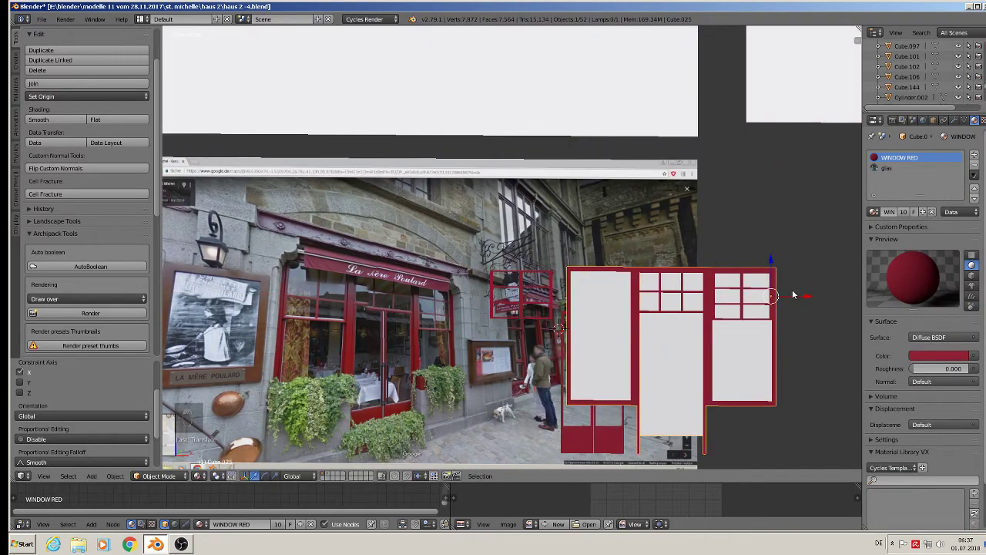
pyautogui.hotkey('ctrl', 'z')
# Step: Join the left window grid and both door leaves with the rest of the storefront
pyautogui.keyDown('shift'); pyautogui.rightClick(524, 292); pyautogui.keyUp('shift')
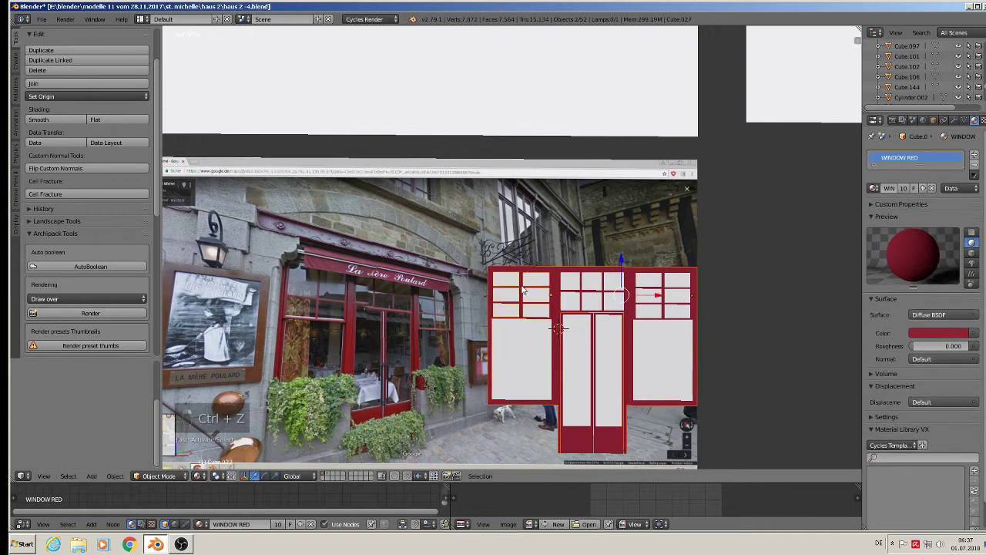
pyautogui.keyDown('shift'); pyautogui.rightClick(594, 345); pyautogui.keyUp('shift')
pyautogui.keyDown('shift'); pyautogui.rightClick(595, 348); pyautogui.keyUp('shift')
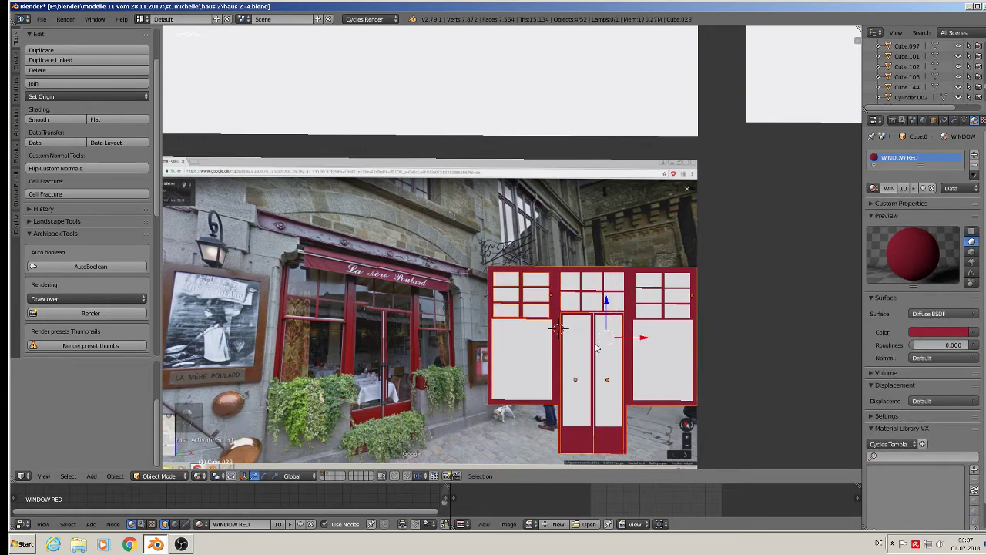
pyautogui.click(55, 84)
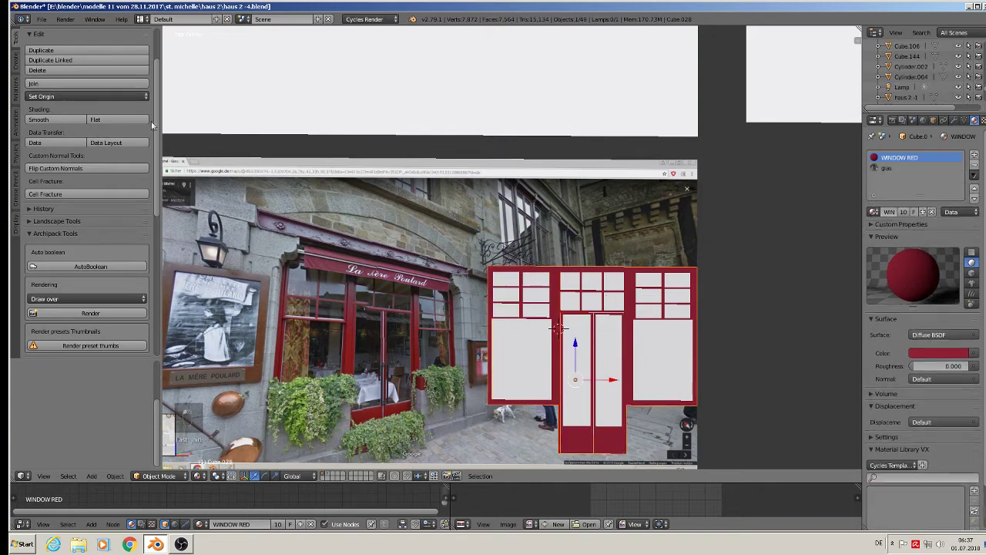
# Step: Move the joined storefront out beside the reference photos, below the other red window, and save the file
pyautogui.moveTo(621, 337); pyautogui.dragTo(582, 316)
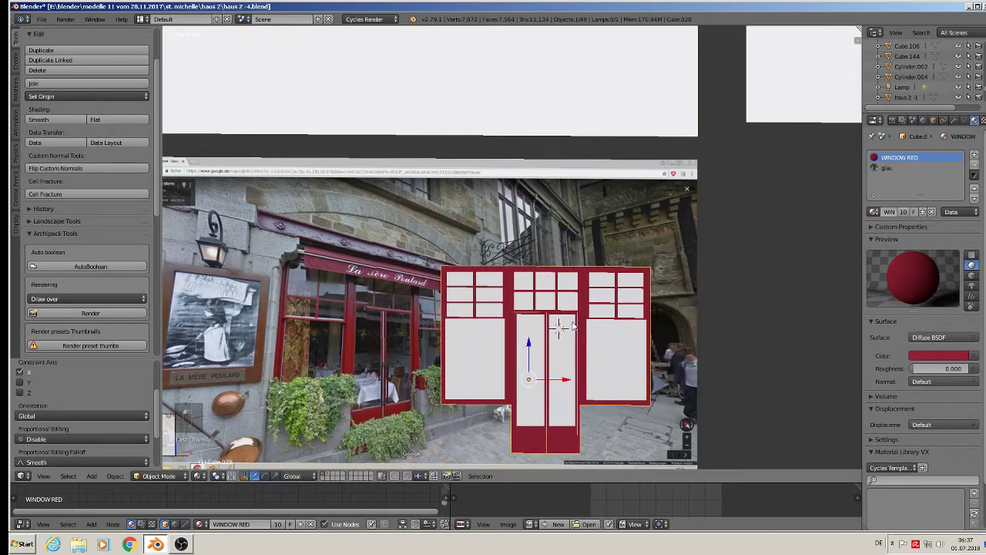
pyautogui.scroll(-8, 608, 339)
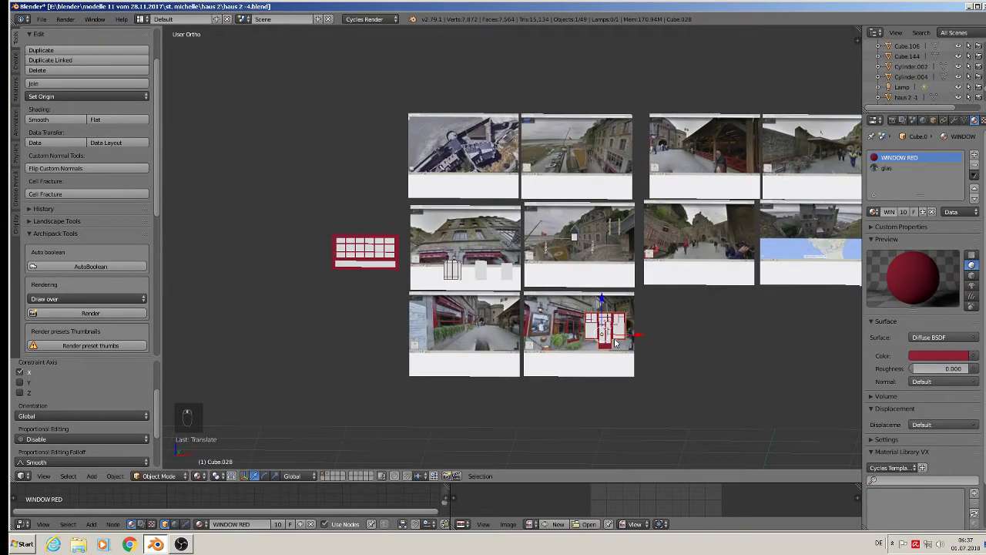
pyautogui.press('g')
pyautogui.click(372, 301)
pyautogui.press('a')
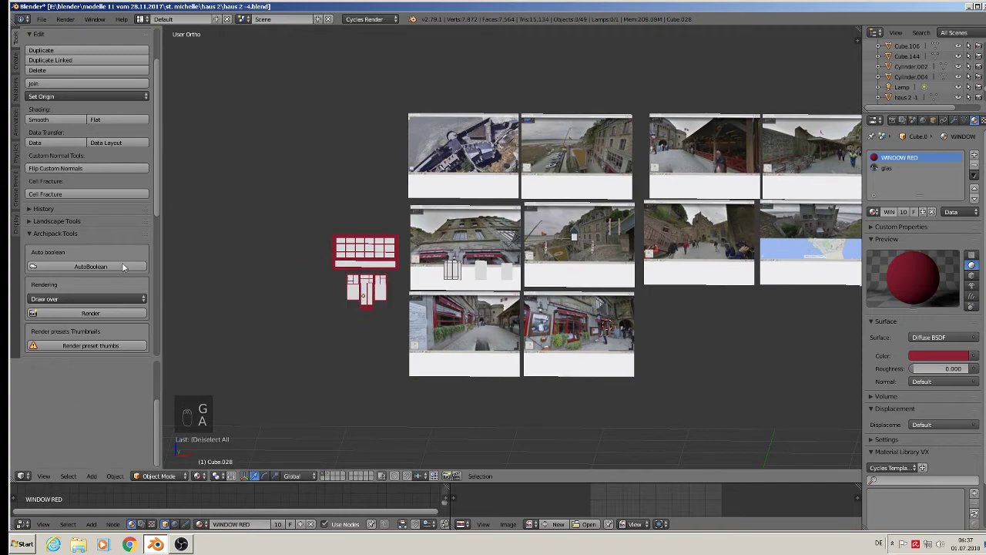
pyautogui.click(41, 19)
pyautogui.click(72, 95)
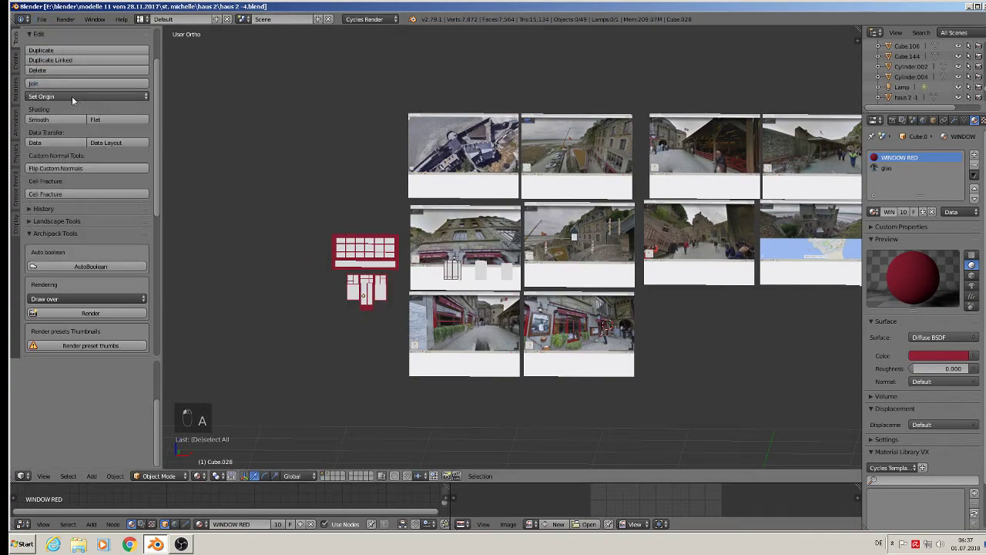
# Step: Assign the existing "windowwood 1" material to the arched top piece of the middle grey window
pyautogui.scroll(6, 521, 262)
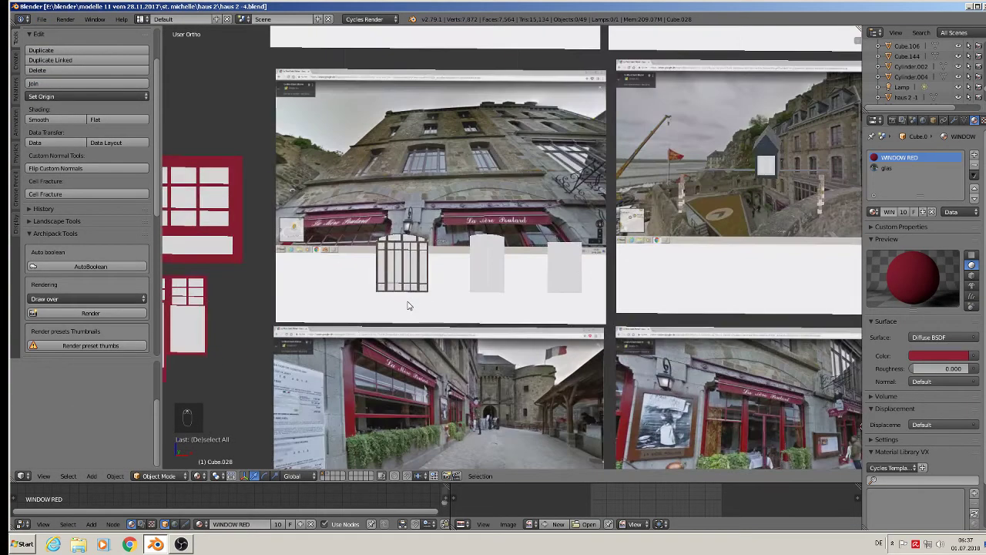
pyautogui.scroll(2, 443, 423)
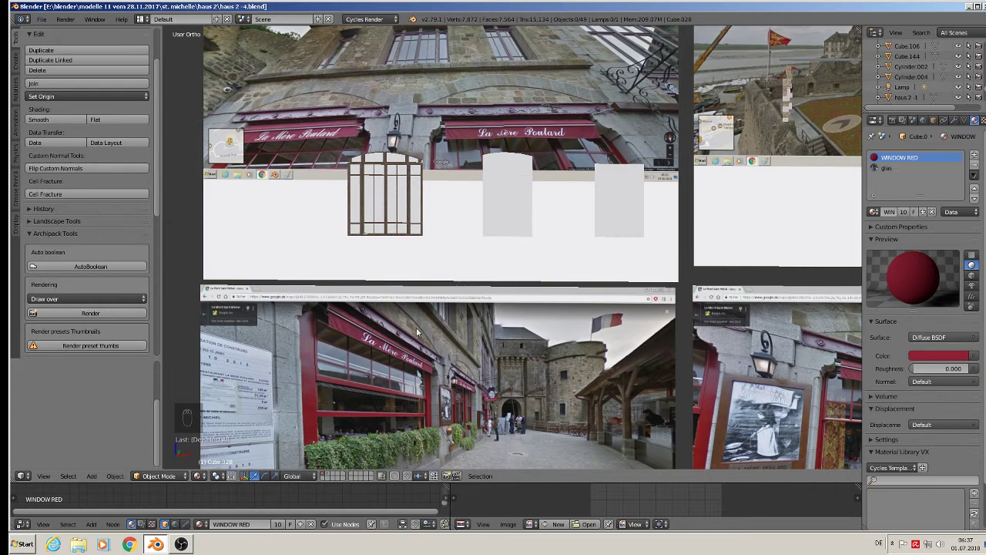
pyautogui.scroll(-3, 377, 160)
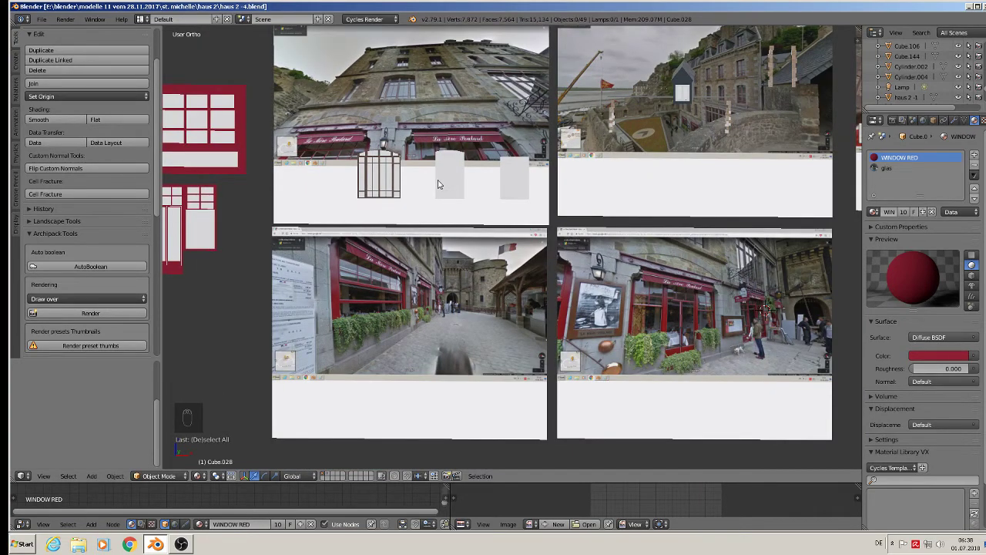
pyautogui.scroll(6, 456, 156)
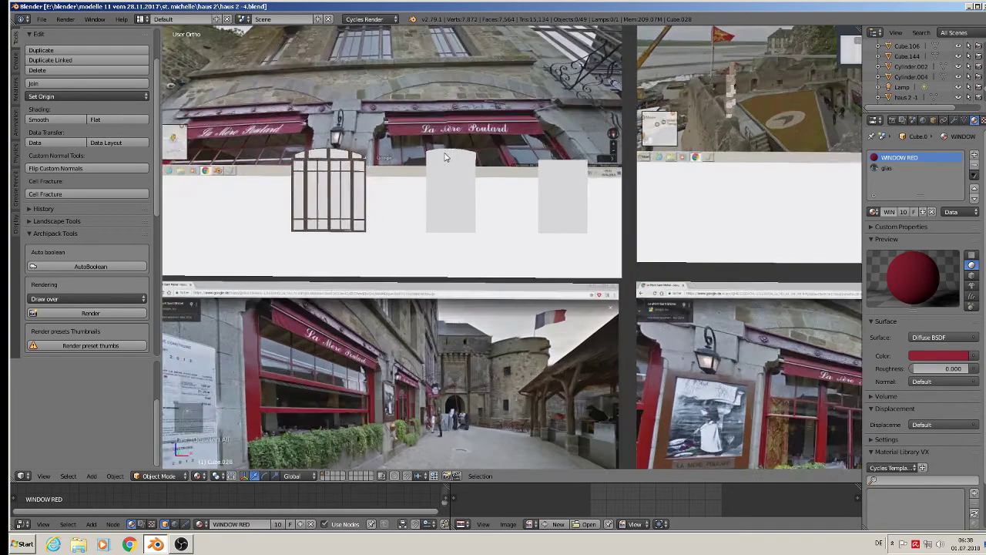
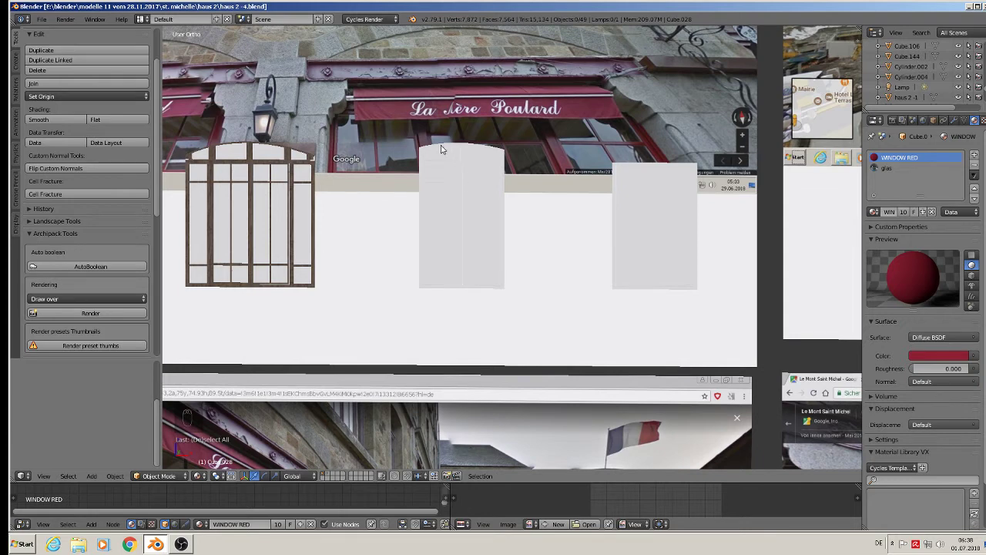
pyautogui.rightClick(470, 148)
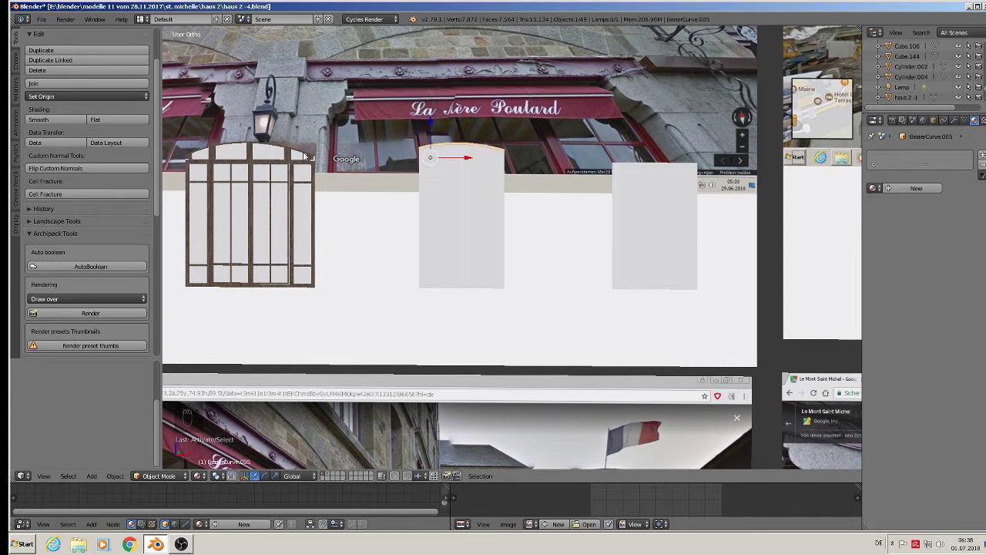
pyautogui.click(875, 188)
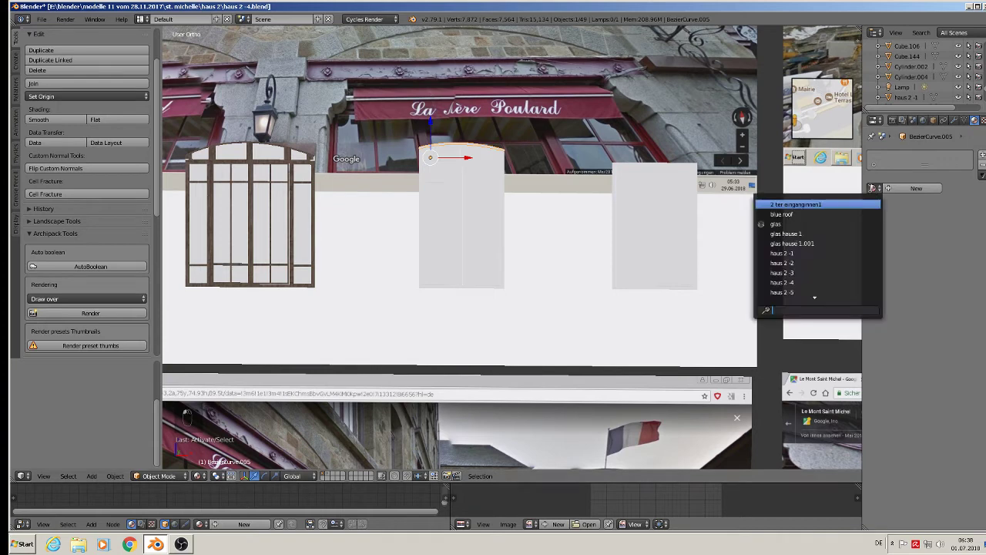
pyautogui.write('w')
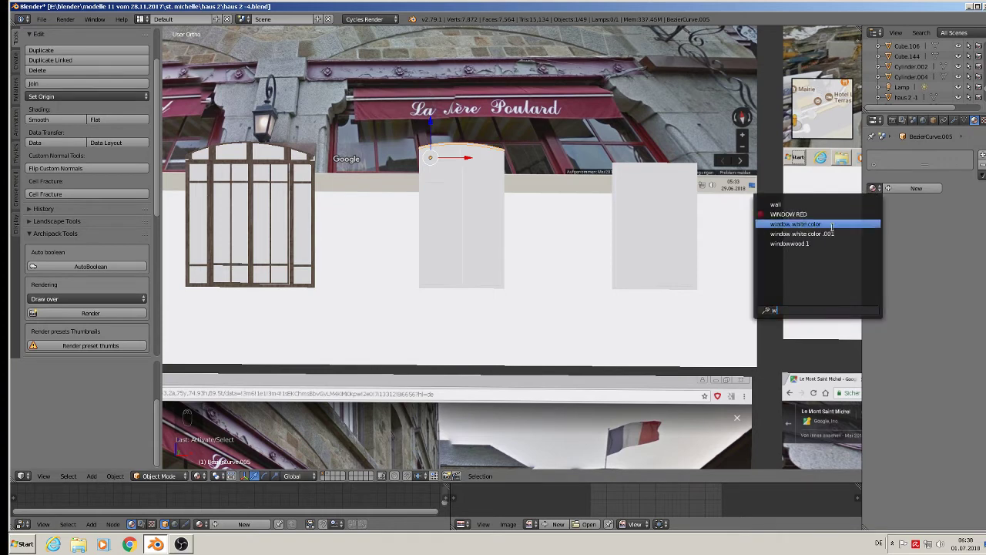
pyautogui.click(829, 242)
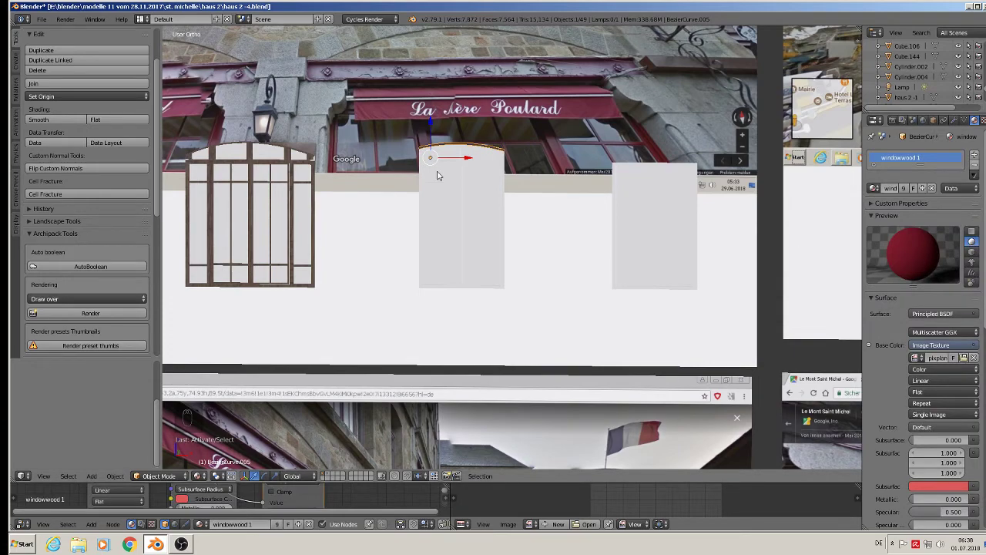
# Step: UV-map all geometry of the window's arched top piece with Project From View
pyautogui.press('Tab')
pyautogui.press('Tab')
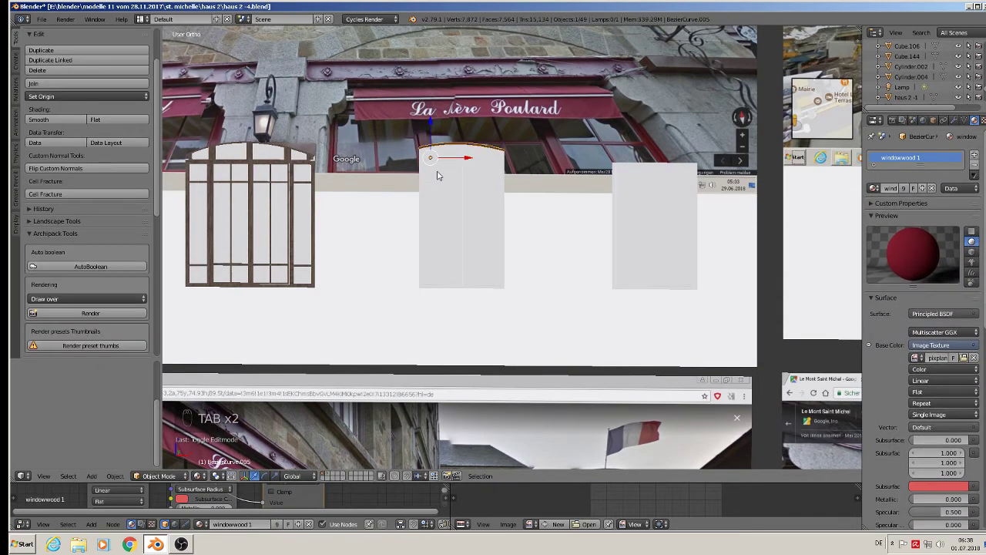
pyautogui.press('Tab')
pyautogui.press('a')
pyautogui.press('a')
pyautogui.press('a')
pyautogui.press('a')
pyautogui.press('u')
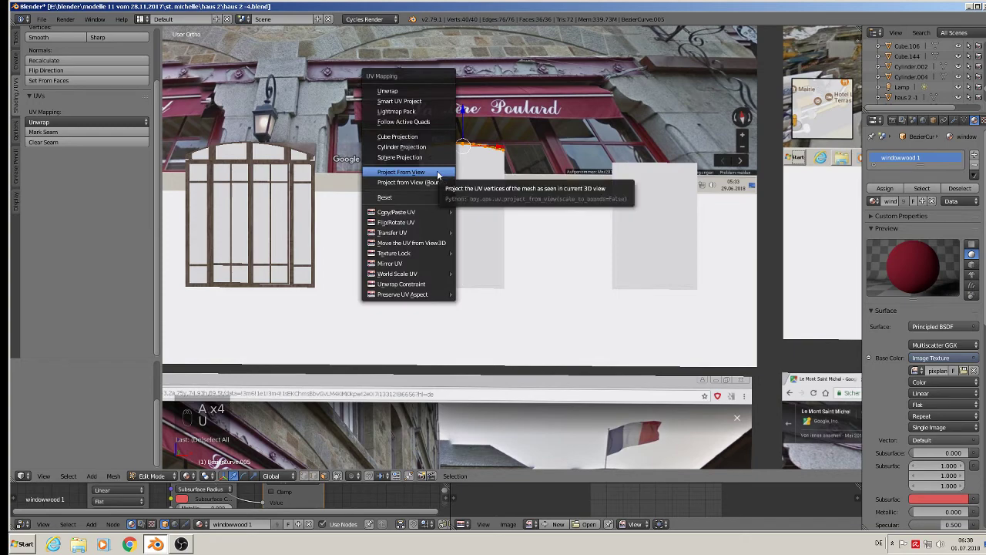
pyautogui.press('Tab')
# Step: UV-map all geometry of the middle window's rectangular outer frame with Project From View
pyautogui.rightClick(422, 180)
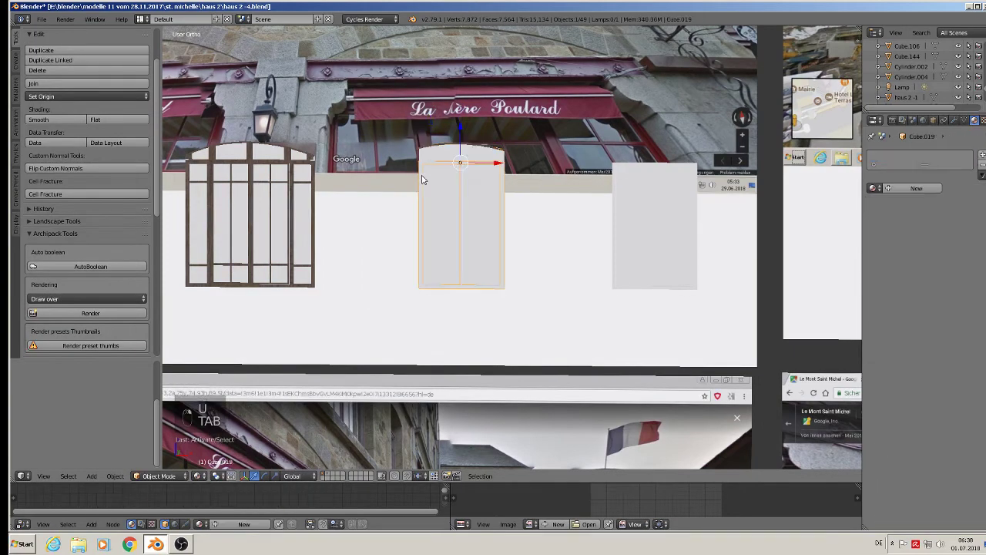
pyautogui.press('Tab')
pyautogui.press('a')
pyautogui.press('a')
pyautogui.press('a')
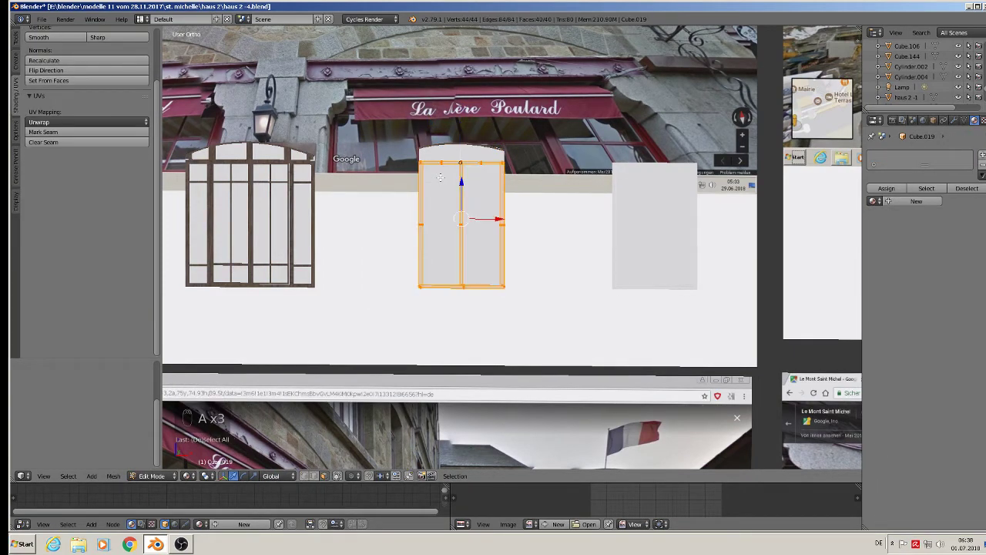
pyautogui.press('u')
pyautogui.click(442, 181)
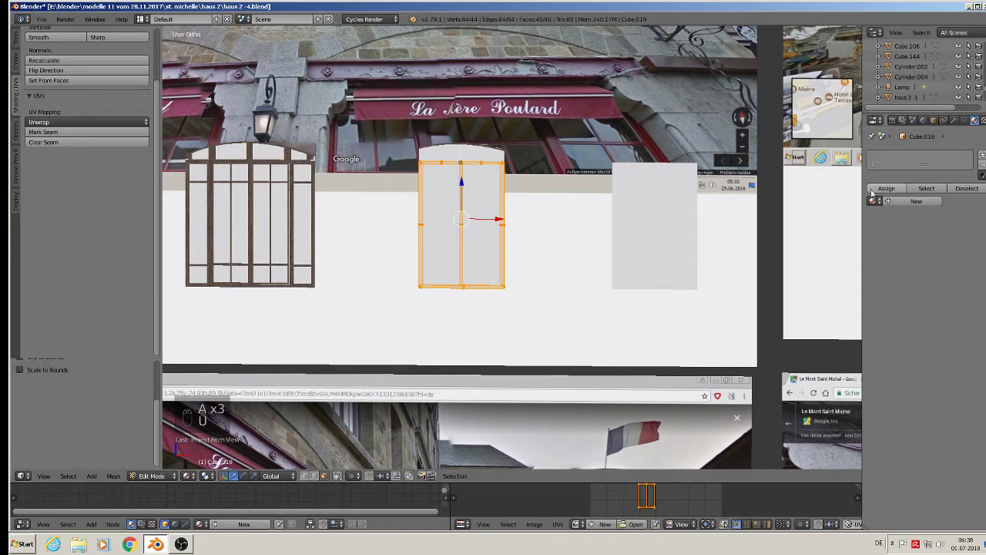
# Step: Assign the existing "windowwood 1" material to the middle window's rectangular outer frame
pyautogui.click(873, 201)
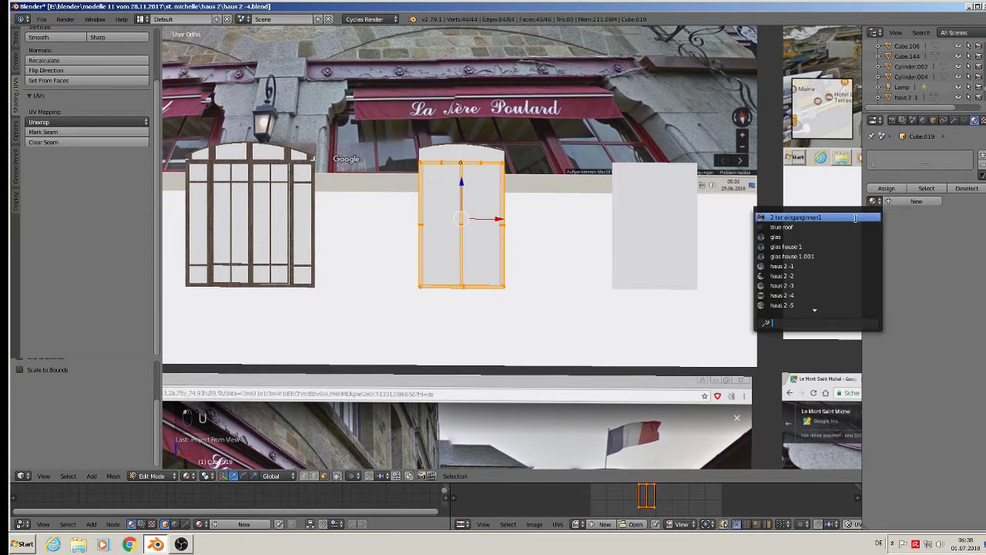
pyautogui.write('qq')
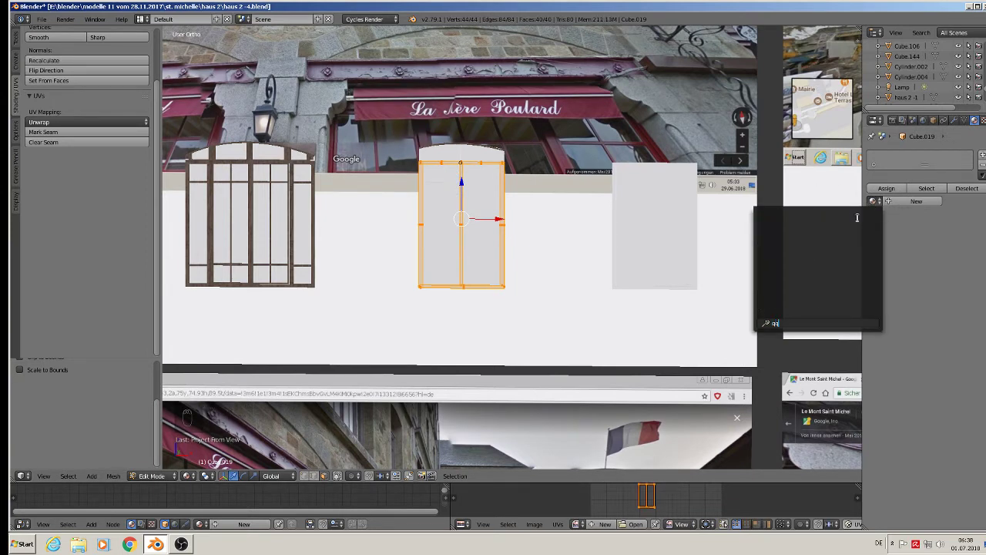
pyautogui.press('BackSpace')
pyautogui.click(794, 256)
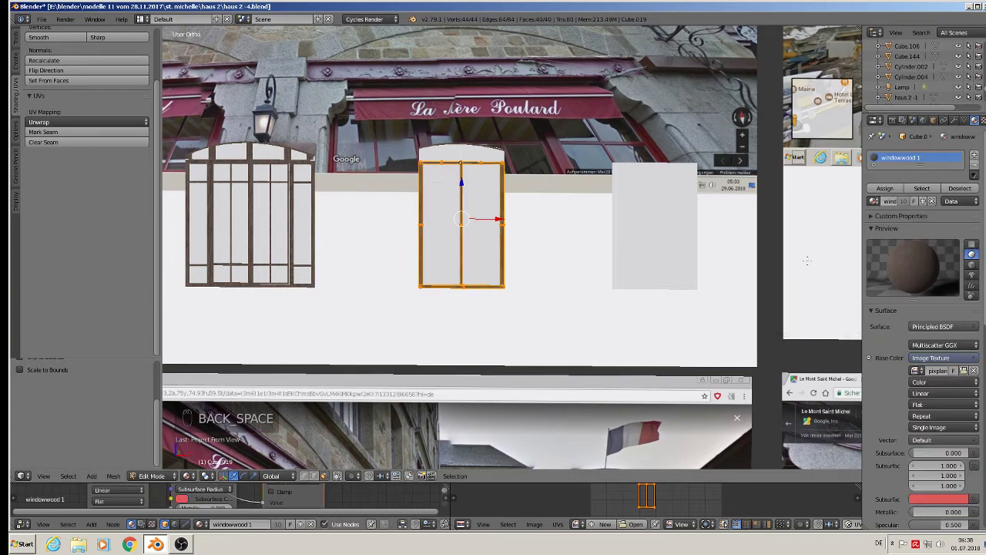
pyautogui.scroll(3, 448, 223)
pyautogui.press('Tab')
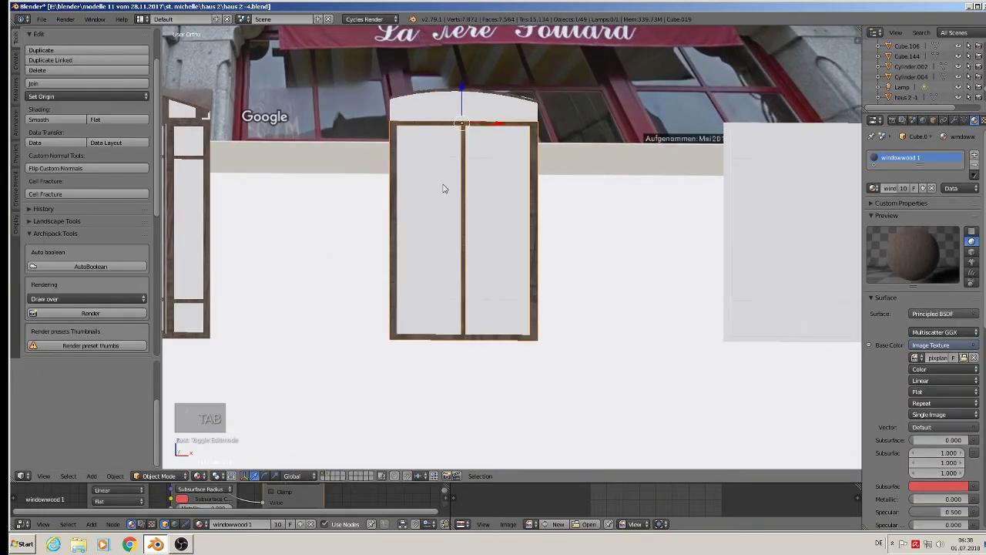
# Step: UV-map all geometry of the middle window's left sash grid with Project From View
pyautogui.rightClick(454, 159)
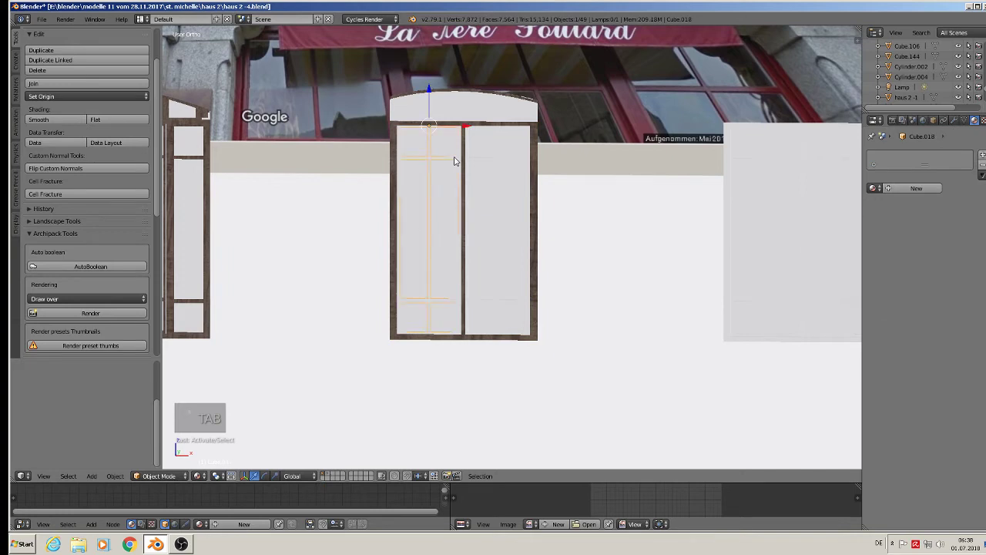
pyautogui.press('Tab')
pyautogui.press('a')
pyautogui.press('a')
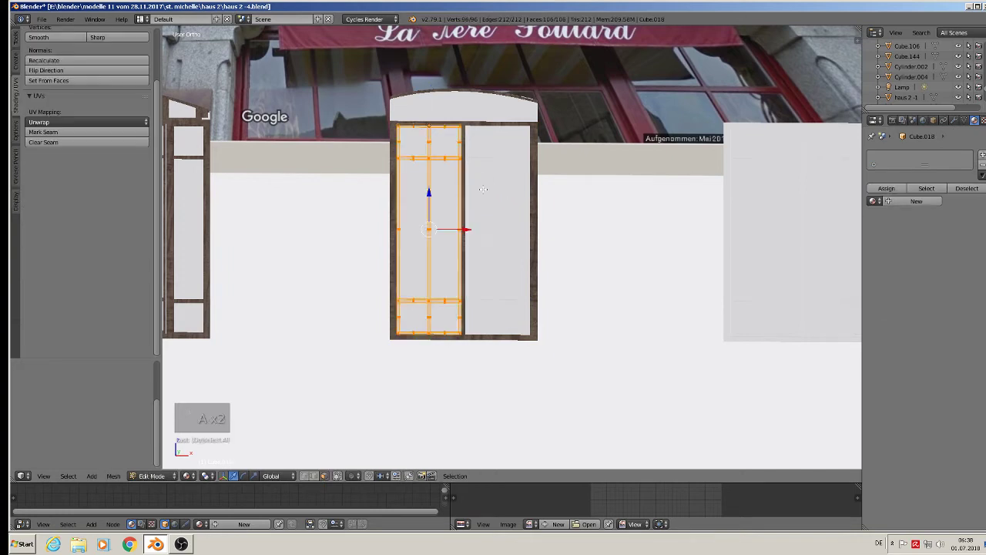
pyautogui.press('u')
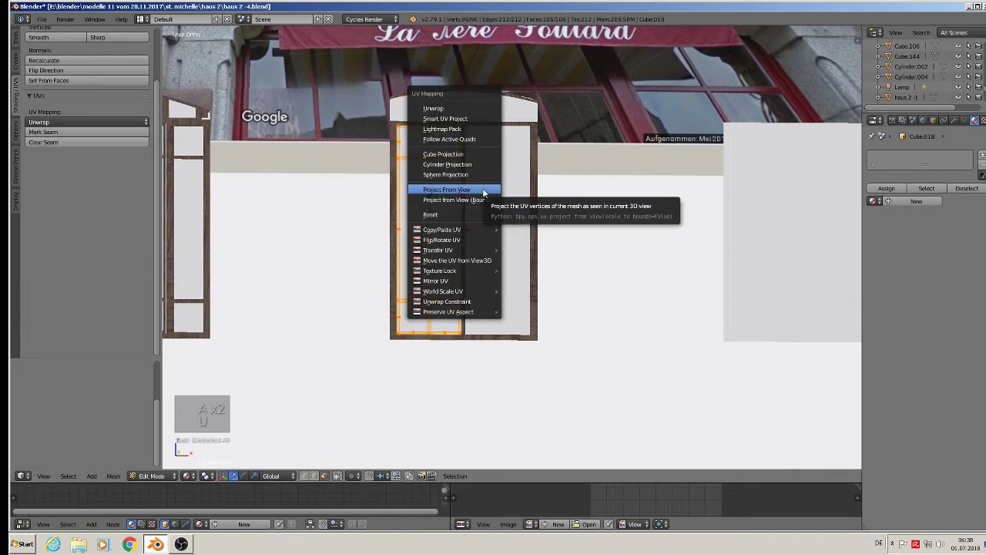
pyautogui.click(484, 190)
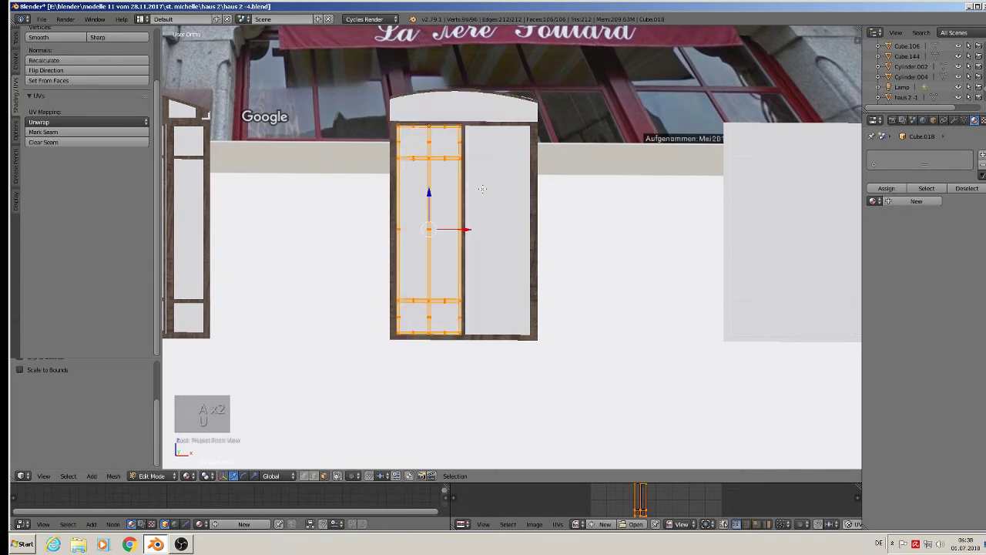
# Step: Assign the existing "windowwood 1" material to the middle window's left sash grid
pyautogui.click(868, 202)
pyautogui.write('w')
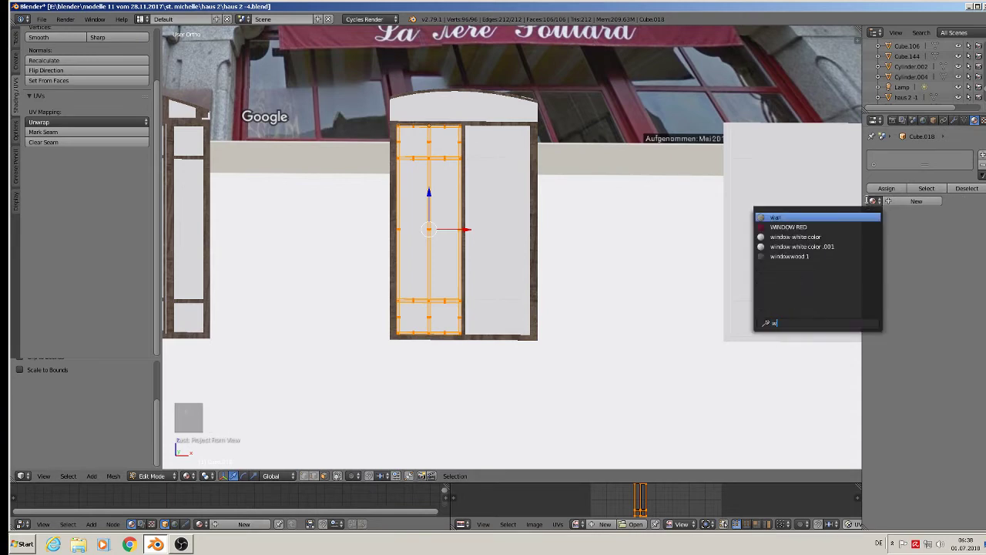
pyautogui.click(822, 255)
pyautogui.press('Tab')
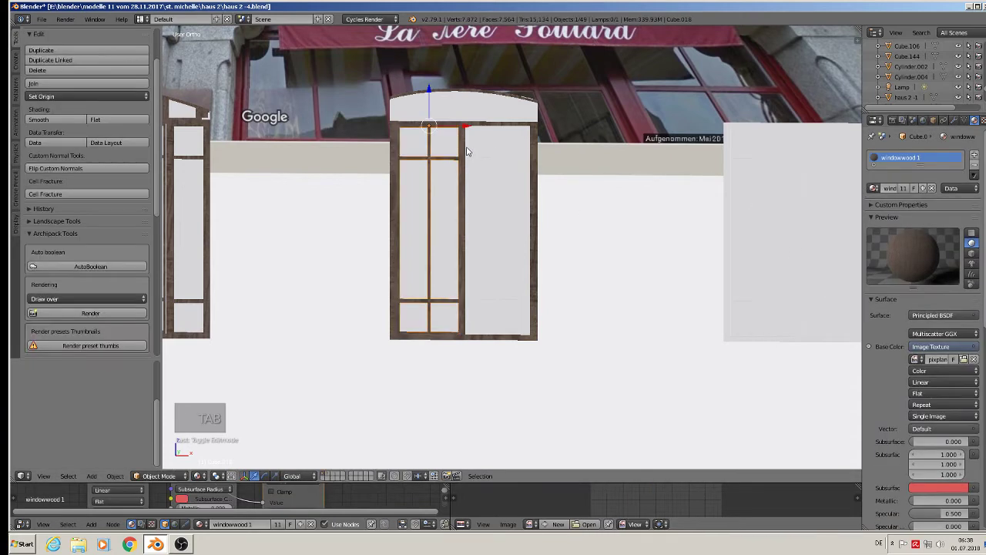
# Step: UV-map all geometry of the middle window's right sash grid with Project From View
pyautogui.rightClick(467, 152)
pyautogui.rightClick(466, 150)
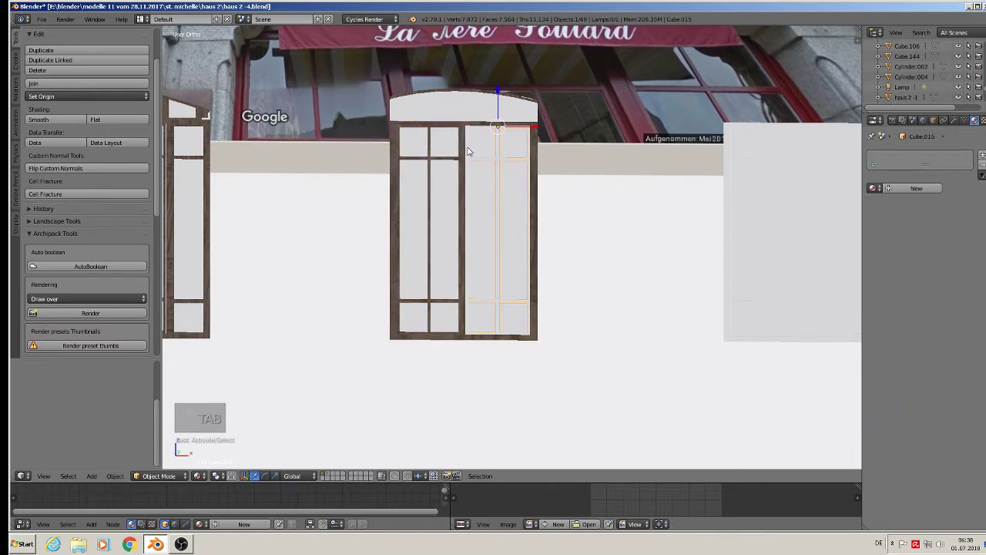
pyautogui.press('Tab')
pyautogui.press('a')
pyautogui.press('a')
pyautogui.press('a')
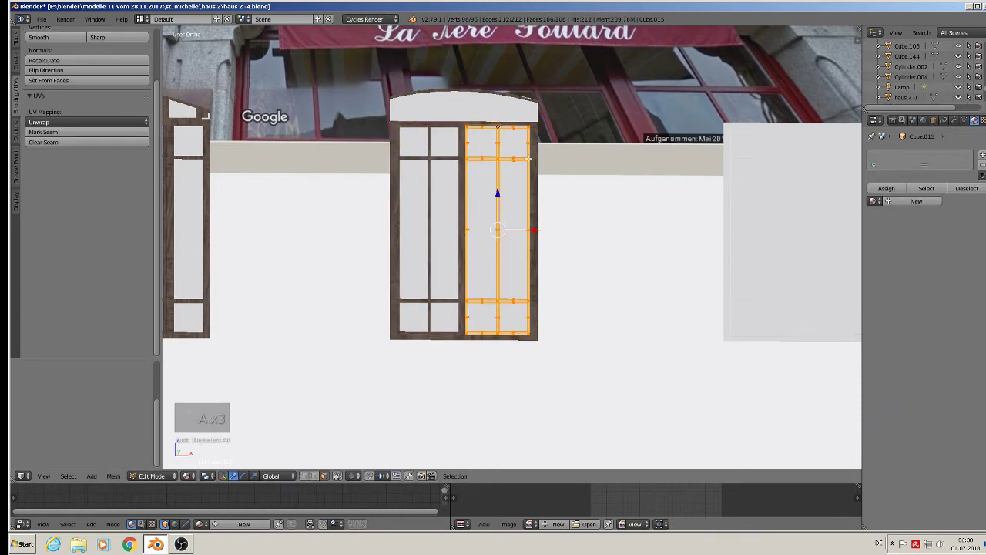
pyautogui.press('u')
pyautogui.click(524, 158)
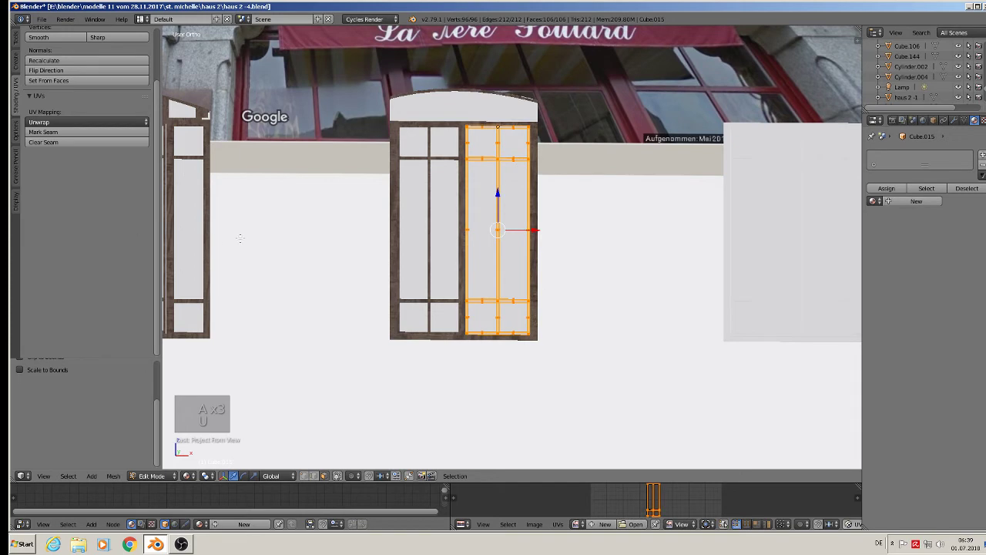
# Step: Assign the existing "windowwood 1" material to the middle window's right sash grid
pyautogui.click(875, 201)
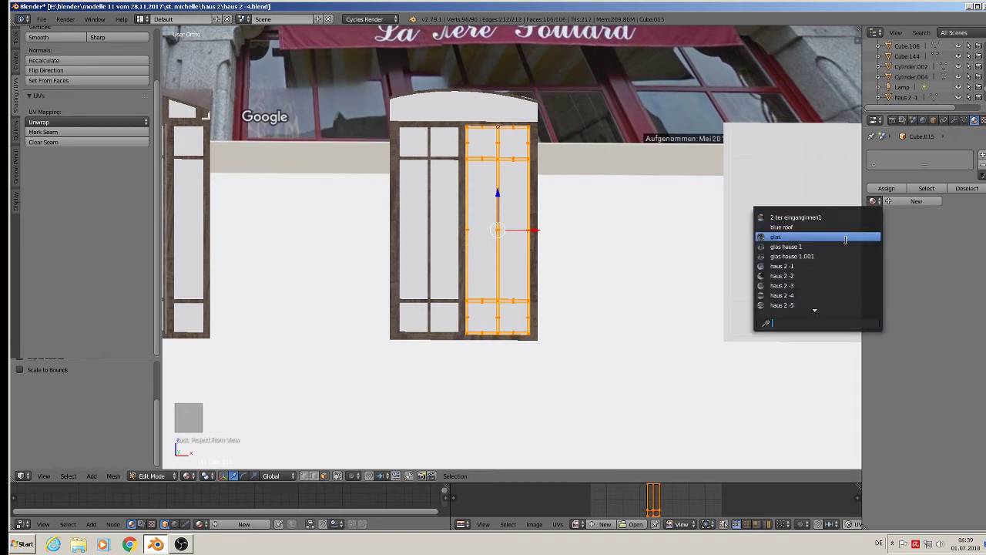
pyautogui.write('window')
pyautogui.click(800, 252)
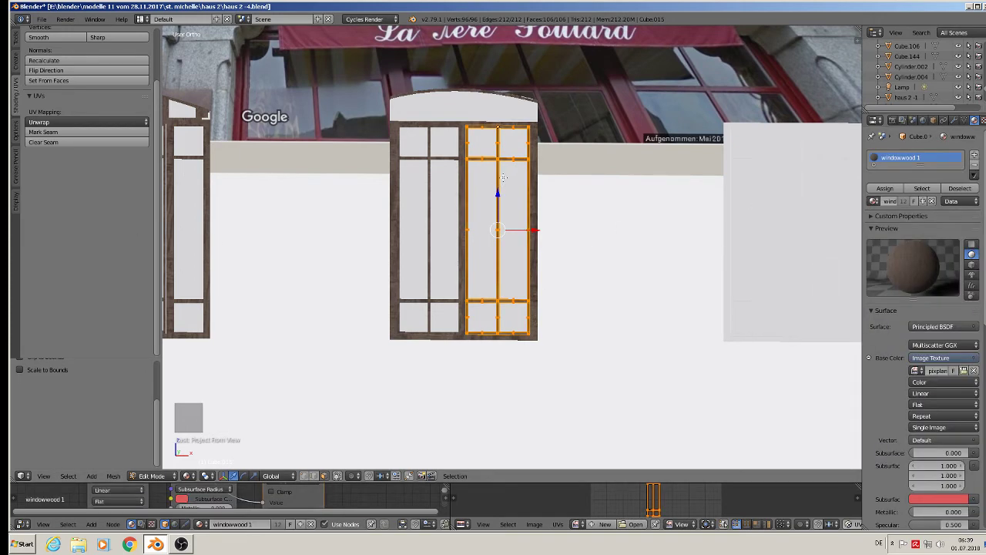
pyautogui.press('Tab')
# Step: UV-map all geometry of the thin crossbar and its short upright below the arch with Project From View
pyautogui.rightClick(408, 105)
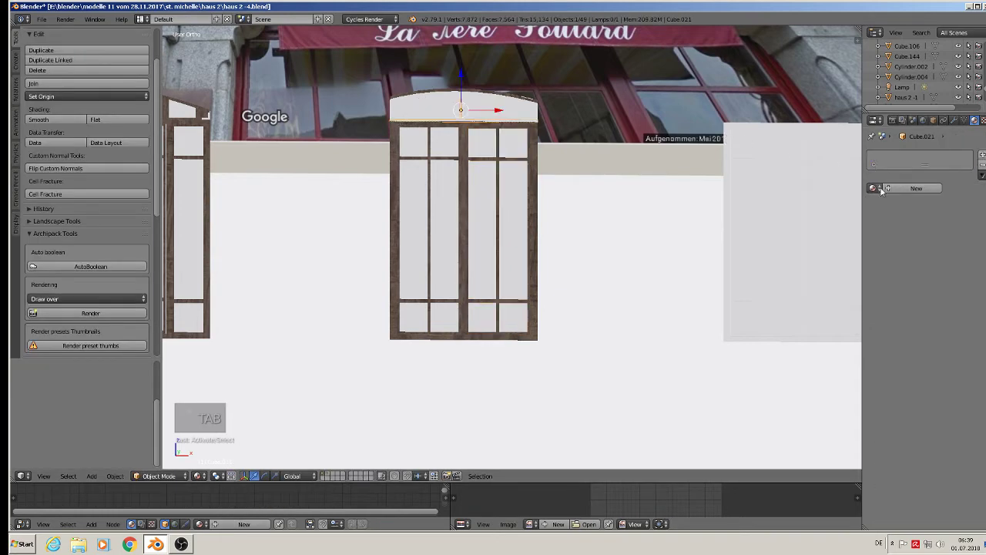
pyautogui.press('Tab')
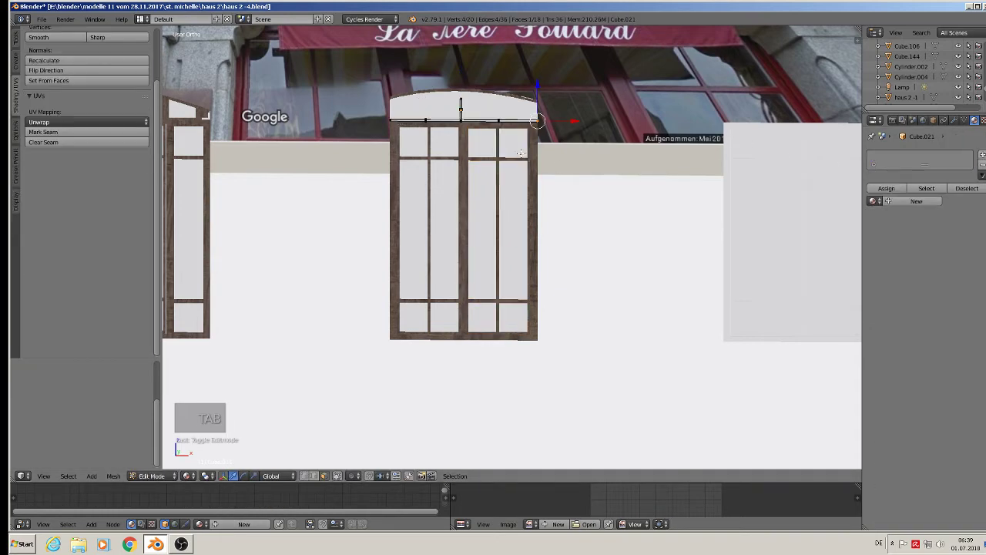
pyautogui.press('a')
pyautogui.press('a')
pyautogui.press('a')
pyautogui.press('a')
pyautogui.press('u')
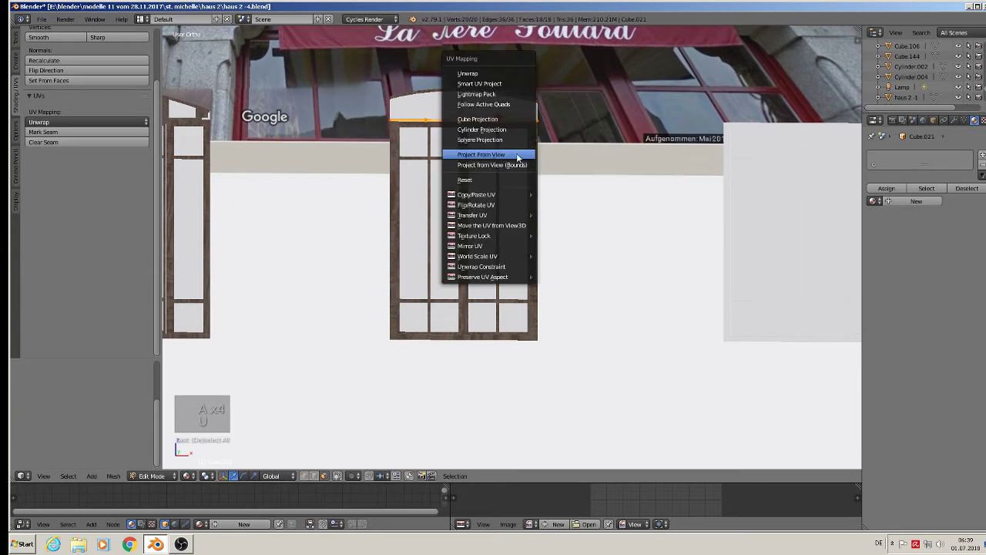
pyautogui.click(519, 154)
# Step: Assign the existing "windowwood 1" material to the thin crossbar and short upright below the arch
pyautogui.click(874, 202)
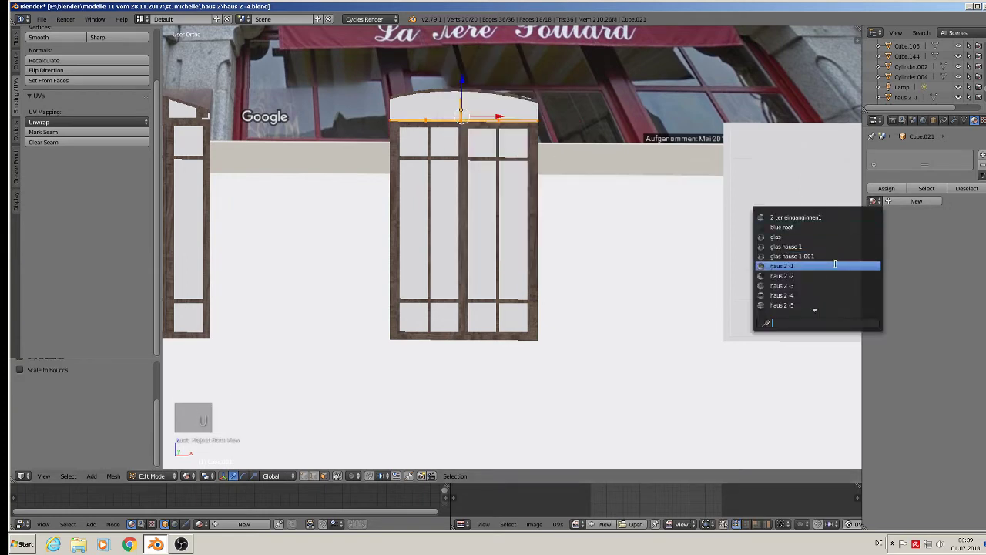
pyautogui.write('w')
pyautogui.click(807, 255)
pyautogui.press('Tab')
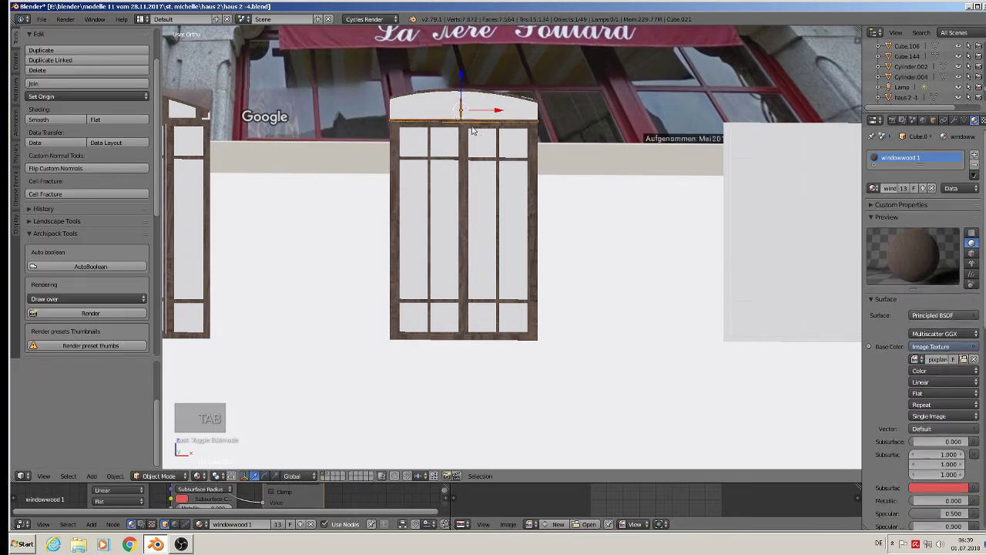
# Step: UV-map the three wide upright posts inside the middle window's arch with Project From View, using the front view
pyautogui.click(436, 108)
pyautogui.click(418, 105)
pyautogui.scroll(6, 423, 104)
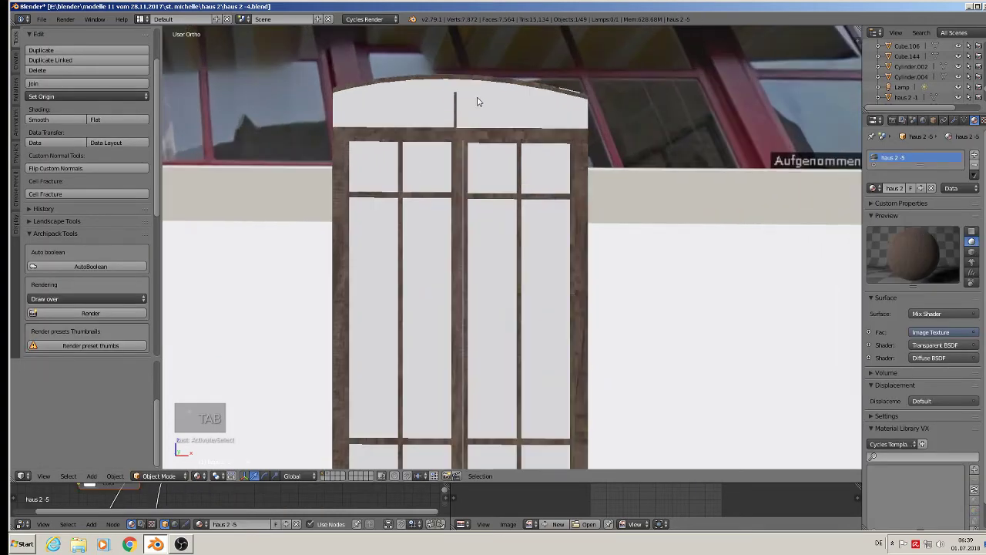
pyautogui.scroll(-10, 440, 112)
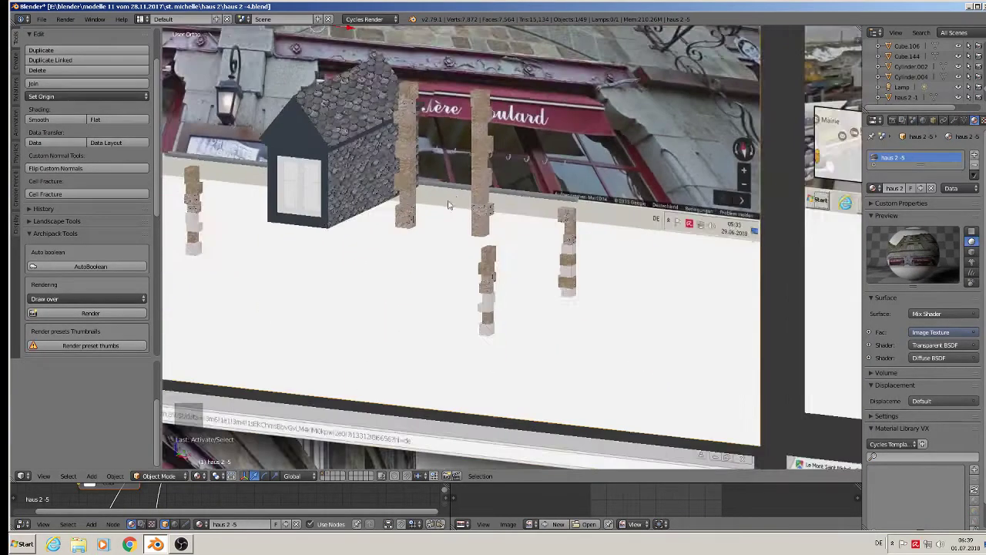
pyautogui.scroll(8, 475, 248)
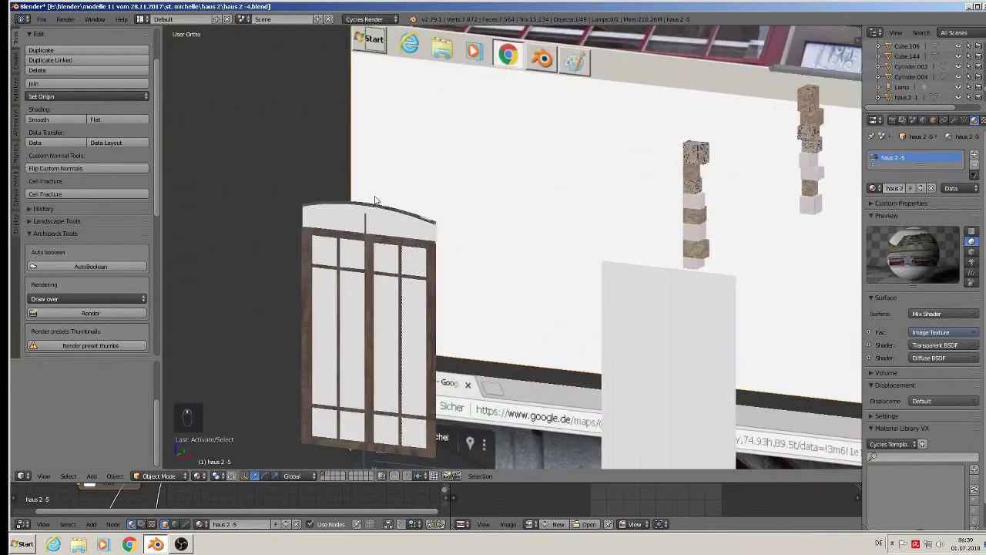
pyautogui.rightClick(352, 239)
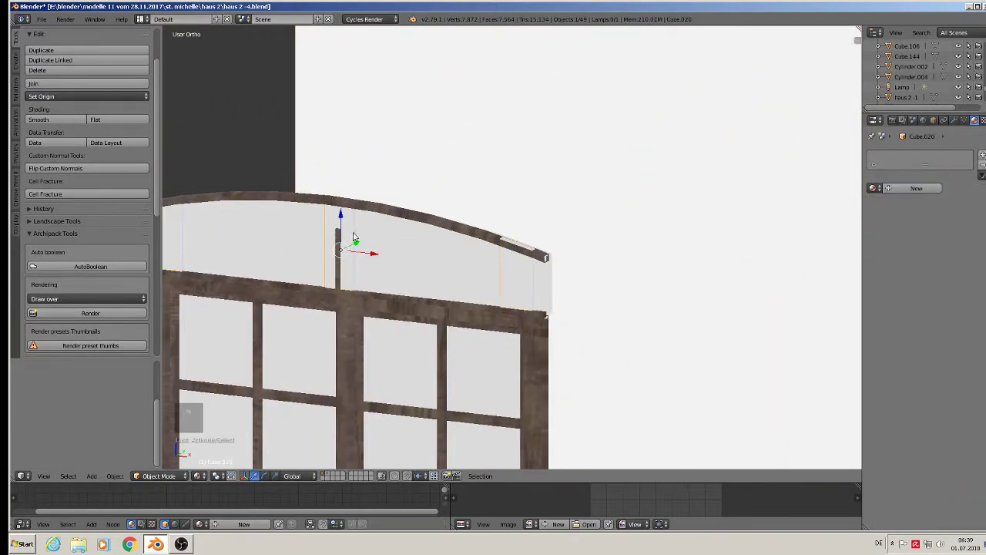
pyautogui.press('a')
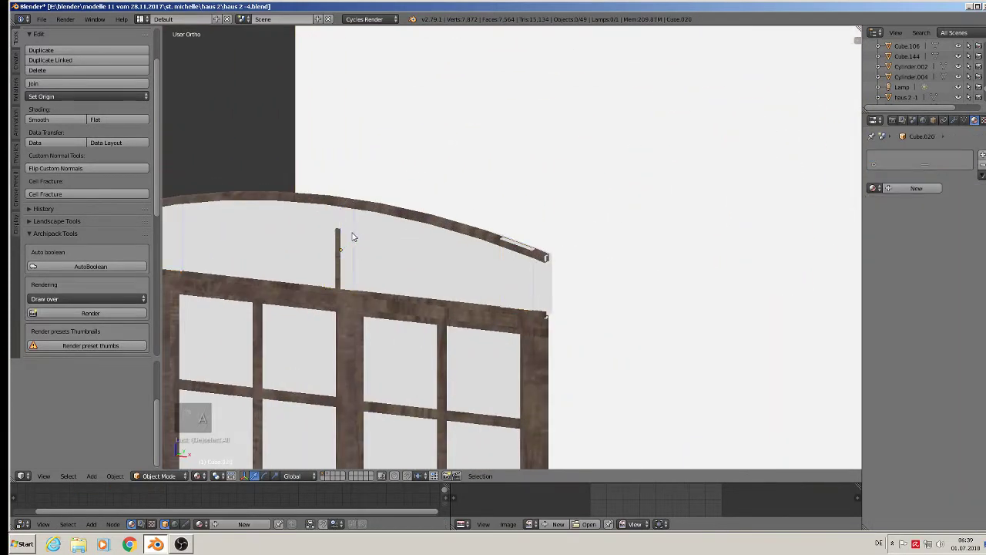
pyautogui.rightClick(351, 238)
pyautogui.press('Tab')
pyautogui.press('a')
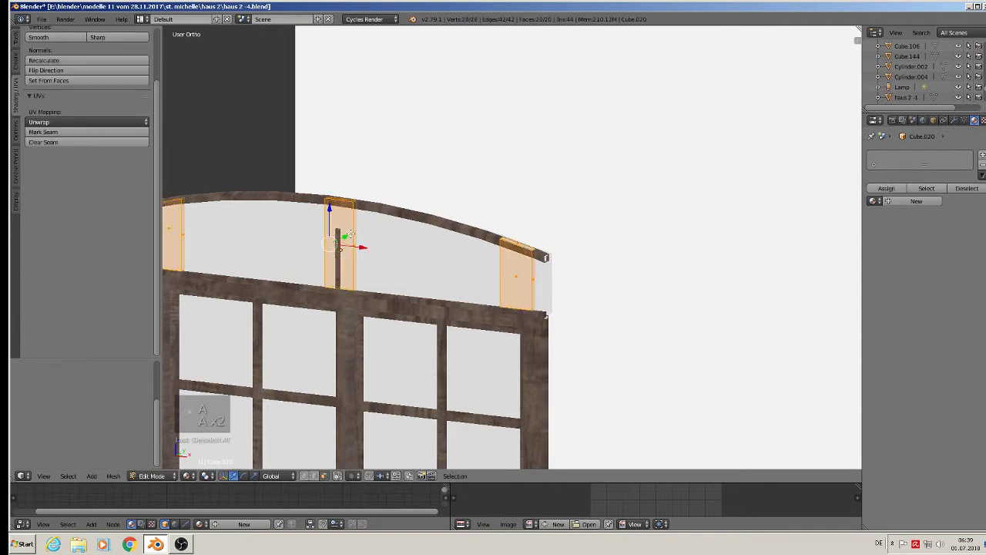
pyautogui.press('KP_1')
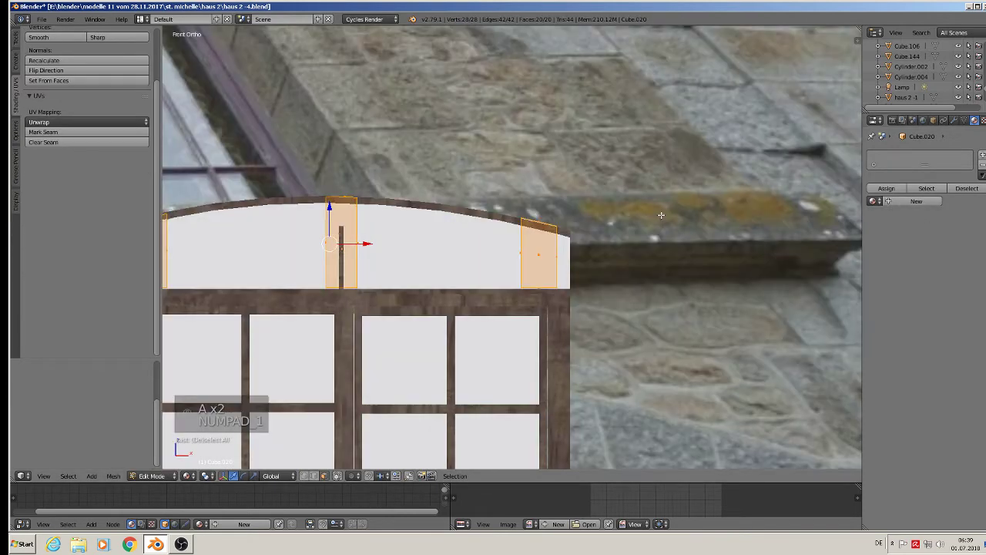
pyautogui.press('u')
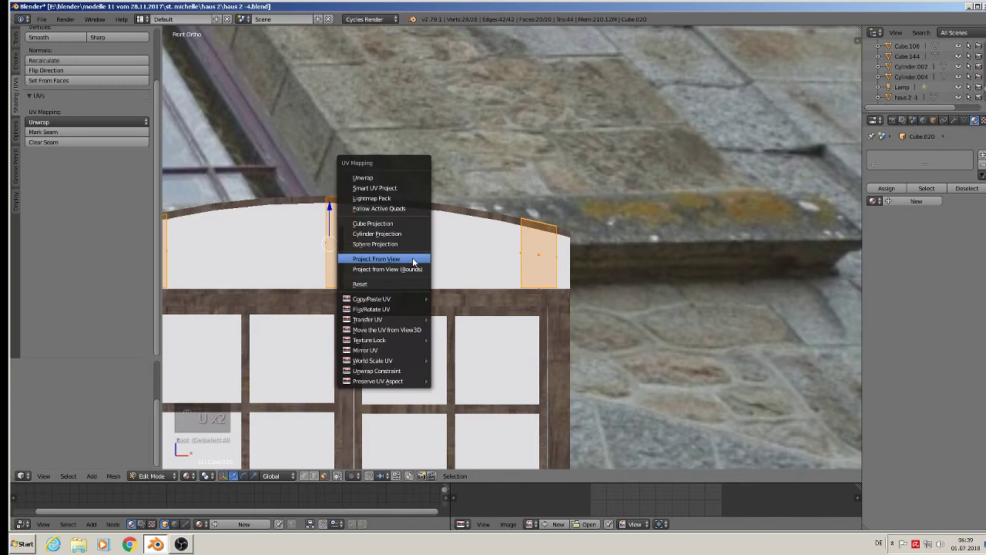
pyautogui.click(428, 257)
# Step: Assign the existing "windowwood 1" material to the three wide upright posts inside the arch
pyautogui.click(873, 201)
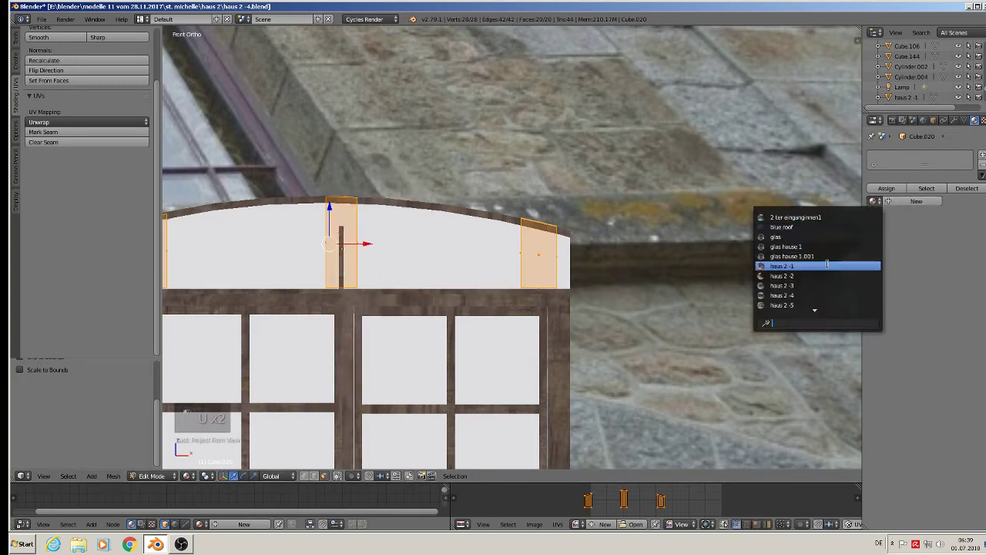
pyautogui.write('w')
pyautogui.click(794, 256)
pyautogui.scroll(-4, 609, 299)
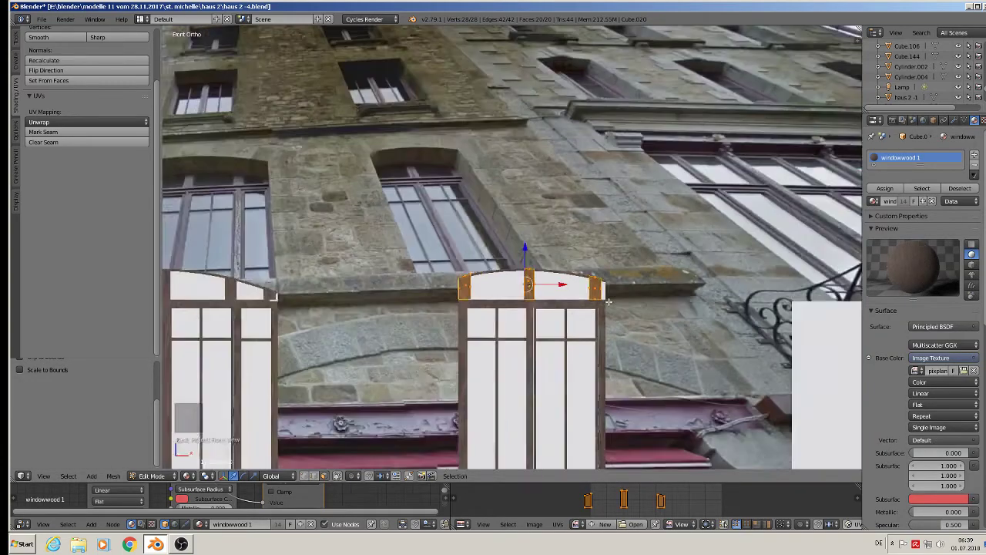
pyautogui.press('a')
pyautogui.press('Tab')
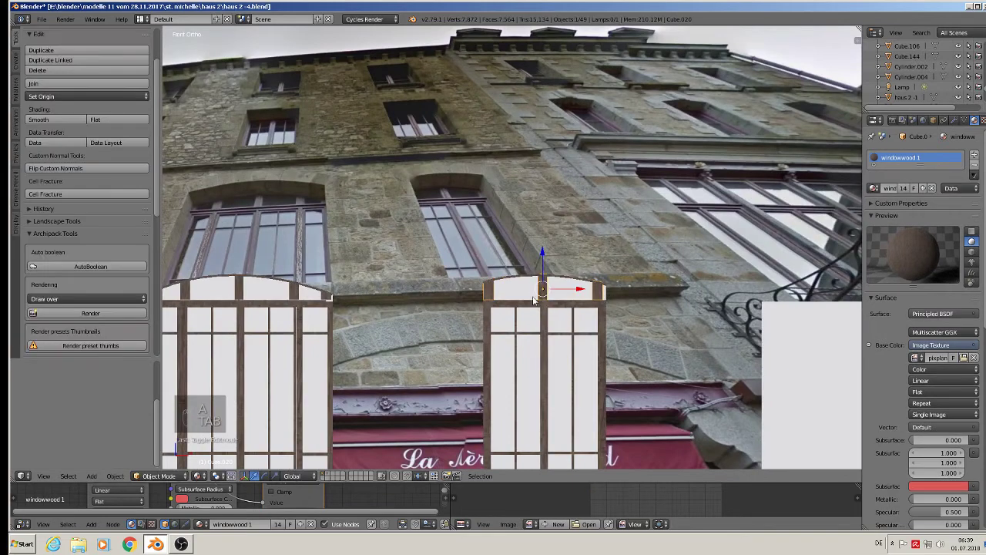
# Step: Assign the existing "glas" material to the arched pane at the top of the middle window
pyautogui.rightClick(524, 299)
pyautogui.click(873, 188)
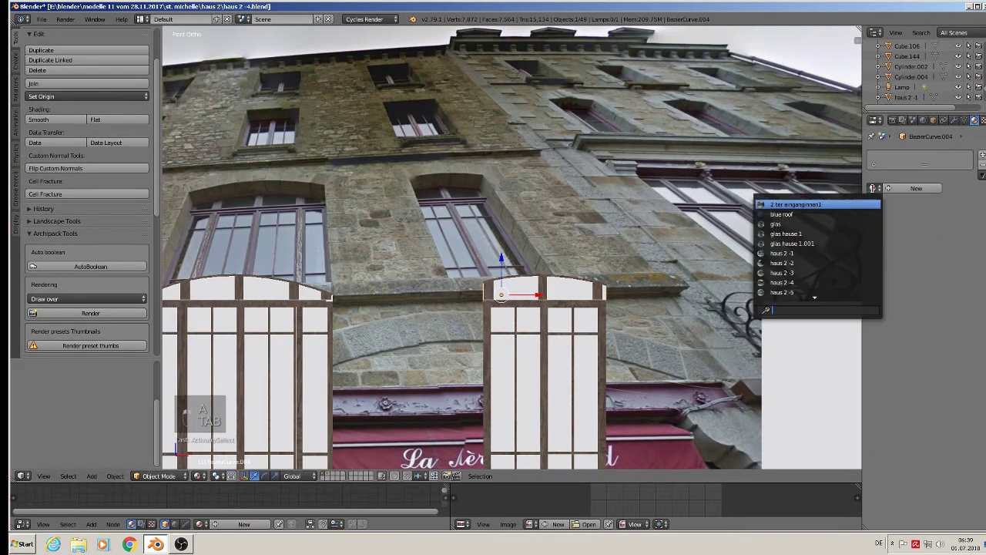
pyautogui.click(846, 232)
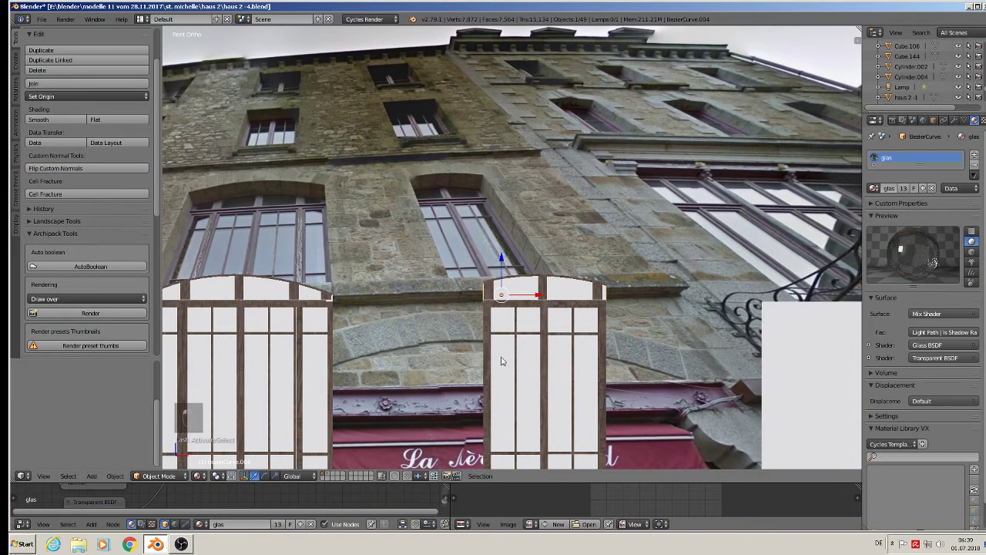
# Step: Assign the existing "glas" material to the two tall panes below the middle window's arch
pyautogui.rightClick(529, 326)
pyautogui.click(874, 188)
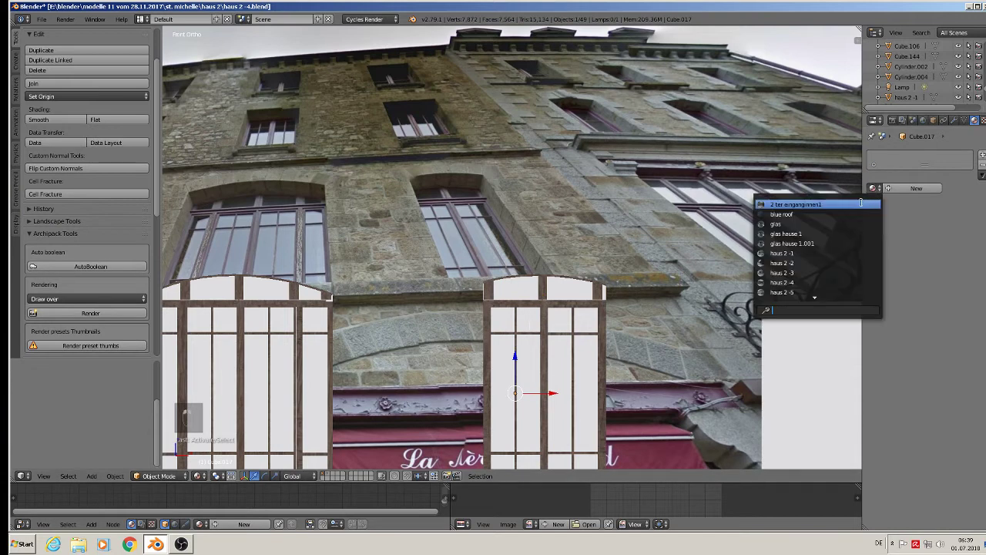
pyautogui.click(821, 224)
pyautogui.rightClick(584, 367)
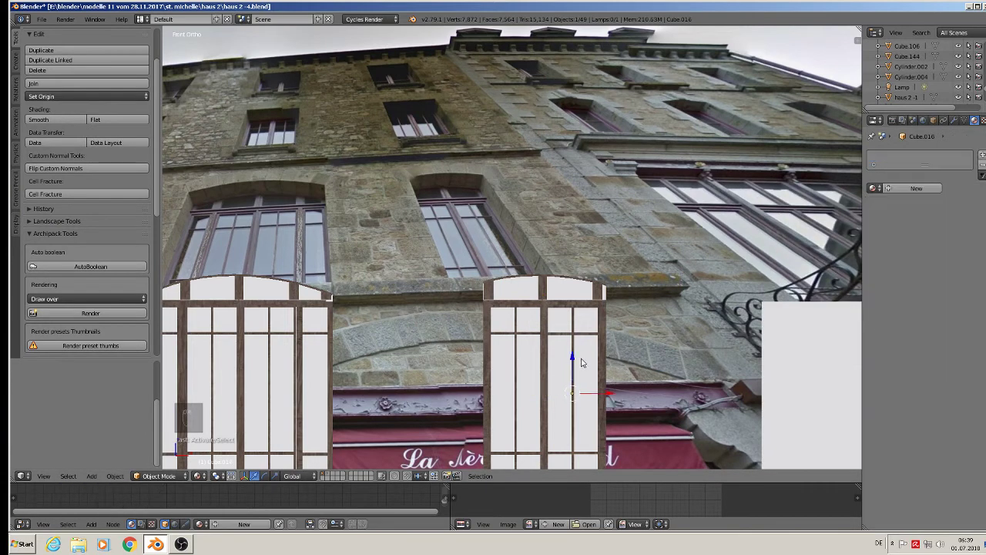
pyautogui.click(875, 188)
pyautogui.click(821, 224)
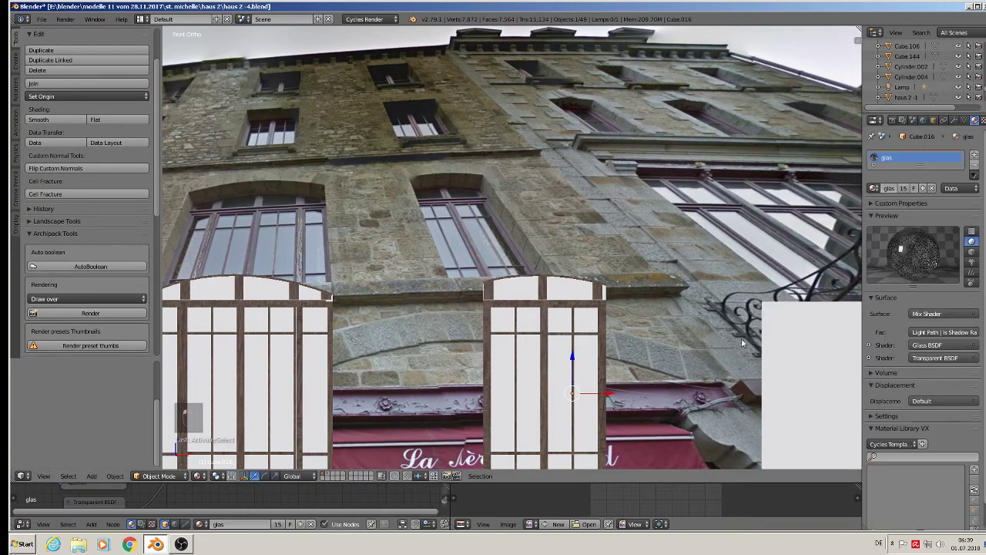
# Step: UV-map all geometry of the rectangular window's left sash frame with Project From View, using the front view
pyautogui.keyDown('shift'); pyautogui.moveTo(741, 339); pyautogui.dragTo(409, 251, button='middle'); pyautogui.keyUp('shift')
pyautogui.scroll(2, 511, 260)
pyautogui.rightClick(497, 205)
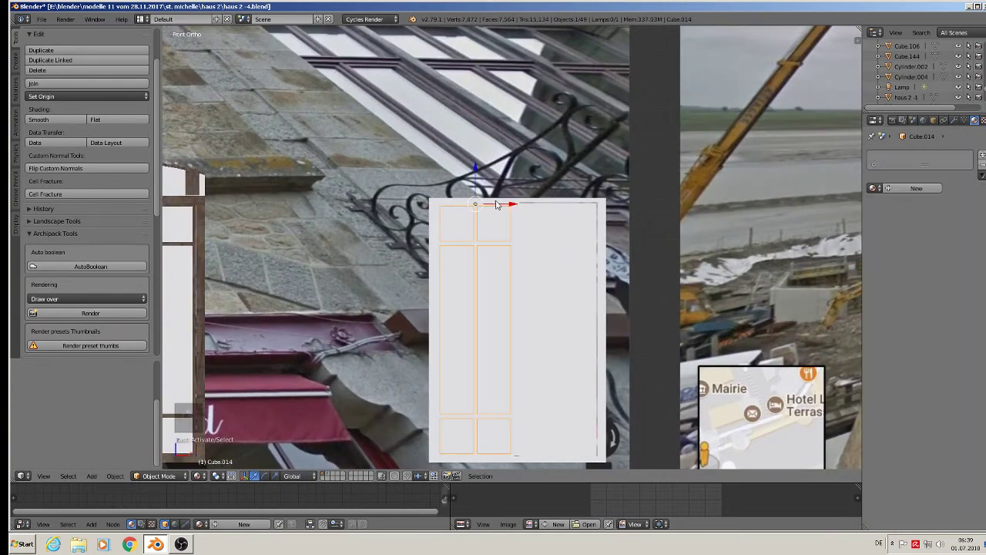
pyautogui.press('Tab')
pyautogui.press('a')
pyautogui.press('a')
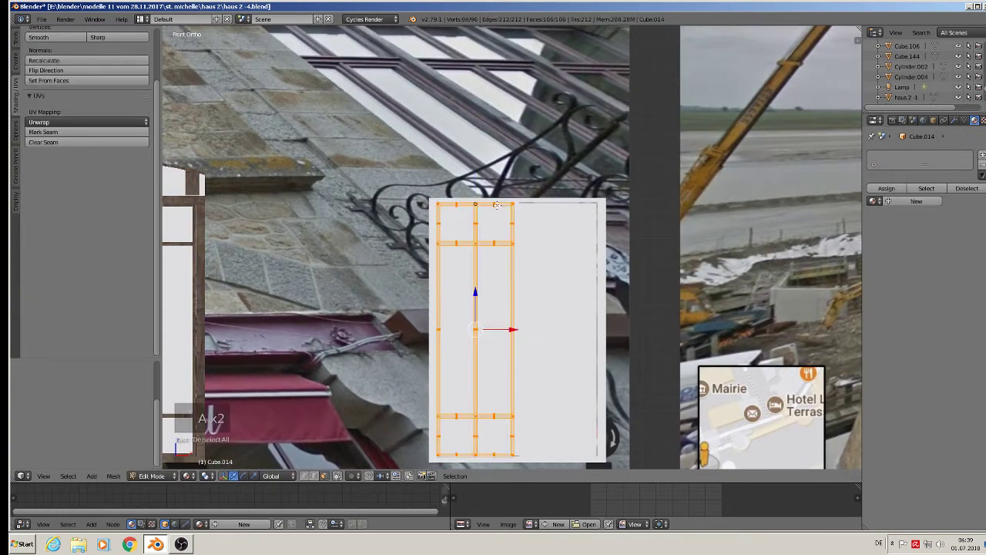
pyautogui.press('u')
pyautogui.click(497, 205)
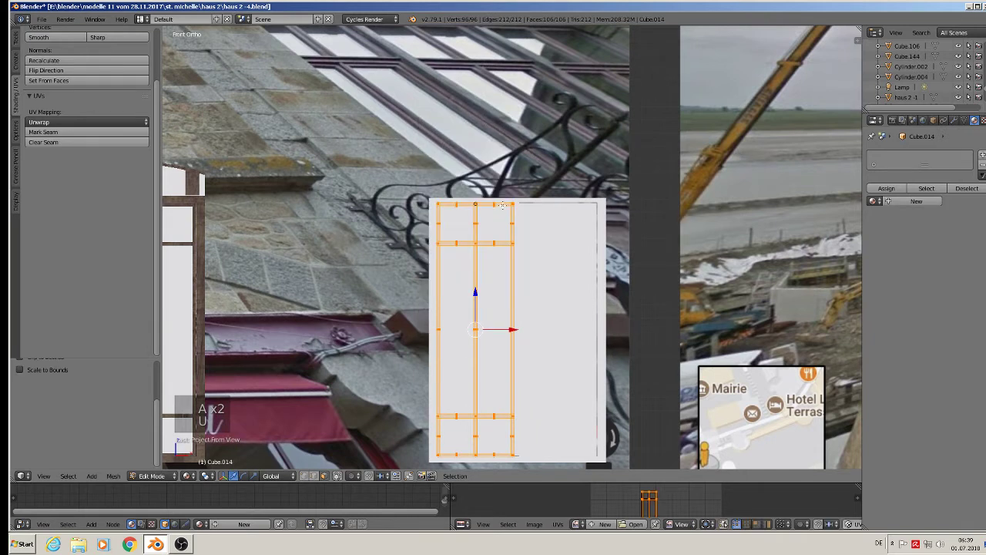
# Step: Assign the existing "windowwood 1" material to the rectangular window's left sash frame
pyautogui.press('Tab')
pyautogui.click(874, 201)
pyautogui.write('w')
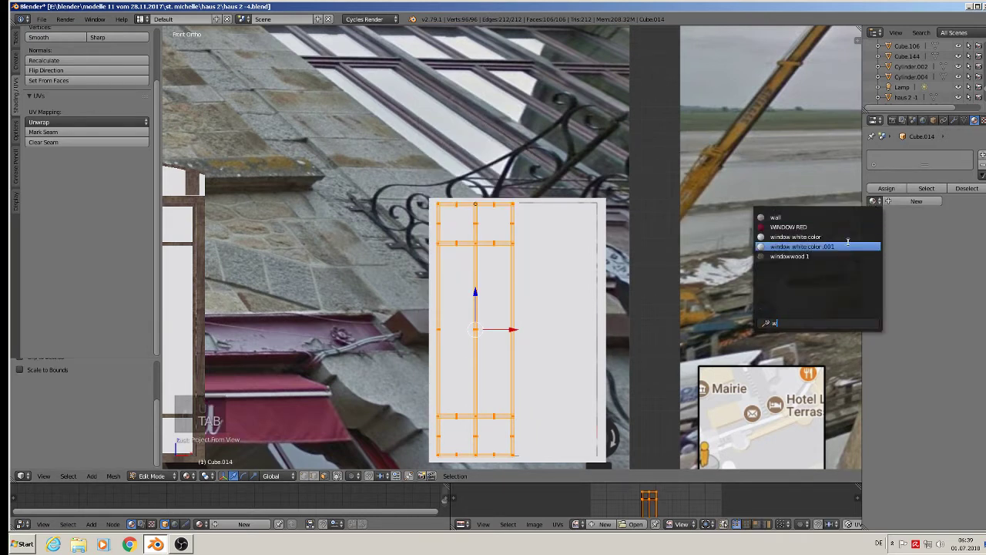
pyautogui.click(831, 259)
pyautogui.press('Tab')
# Step: Select all geometry of the rectangular window's right sash frame and assign it the existing "windowwood 1" material
pyautogui.rightClick(556, 210)
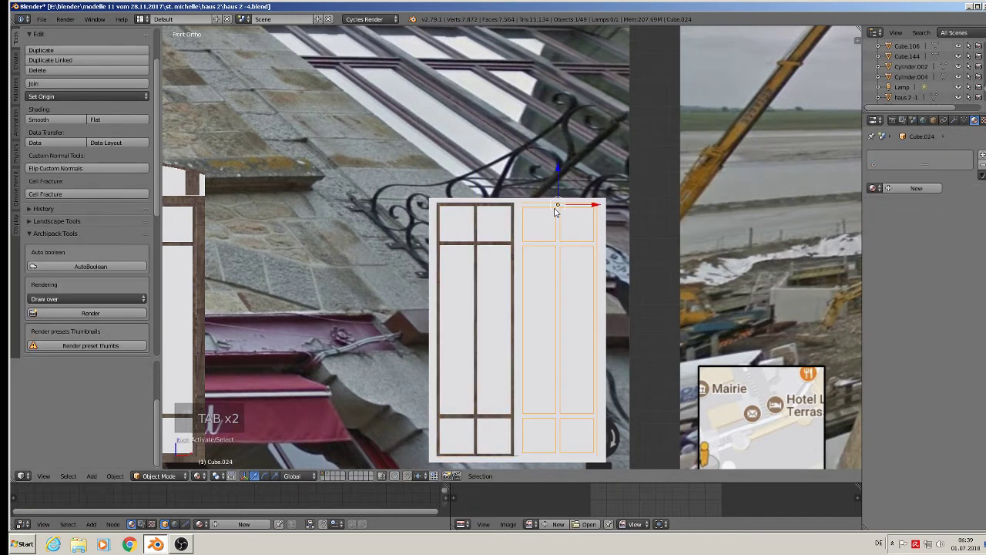
pyautogui.press('Tab')
pyautogui.press('a')
pyautogui.press('a')
pyautogui.press('a')
pyautogui.press('a')
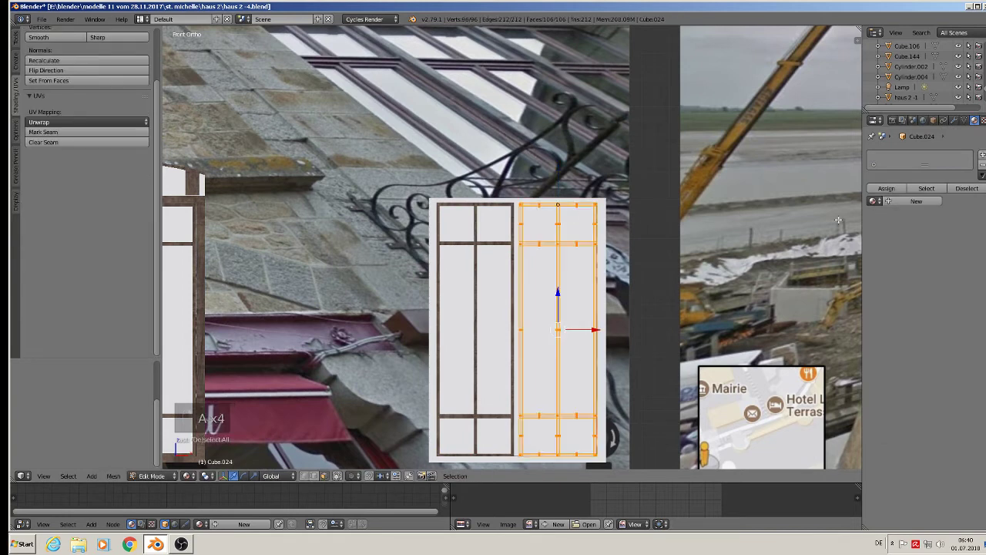
pyautogui.click(876, 201)
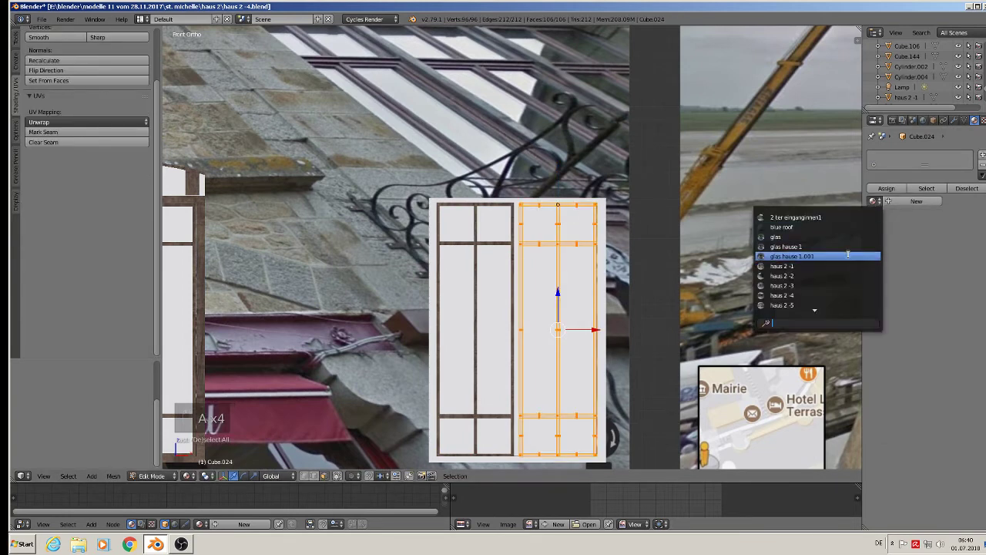
pyautogui.write('w')
pyautogui.click(840, 257)
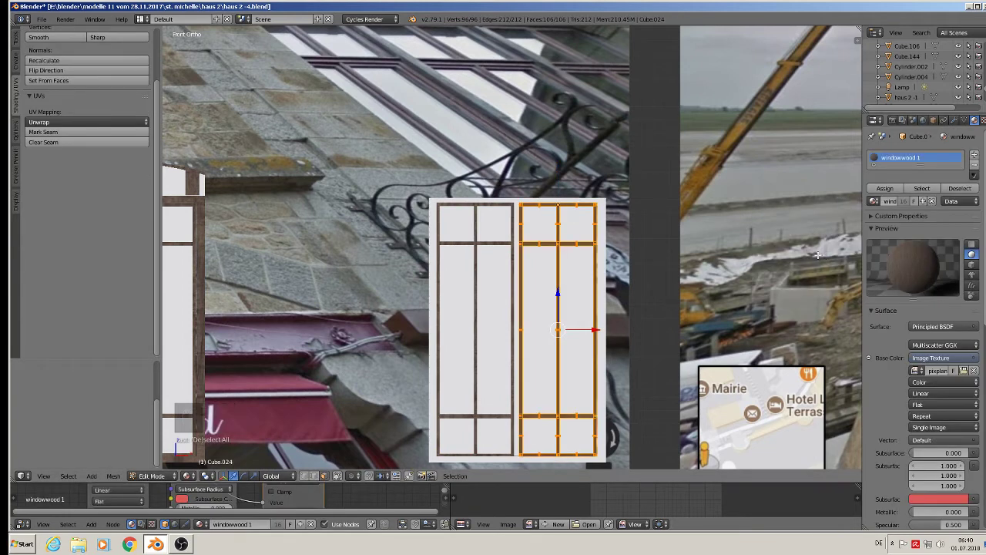
# Step: UV-map the rectangular window's right sash frame with Project From View
pyautogui.press('u')
pyautogui.click(548, 265)
pyautogui.press('Tab')
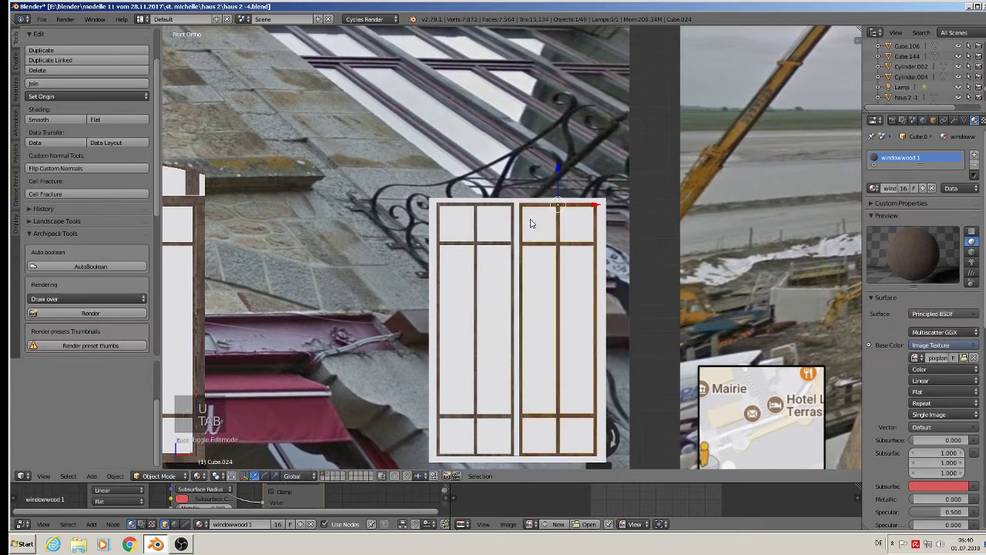
# Step: UV-map all geometry of the rectangular window's outer frame and middle post with Project From View in the front view
pyautogui.click(521, 204)
pyautogui.moveTo(559, 274); pyautogui.dragTo(533, 283, button='middle')
pyautogui.press('Tab')
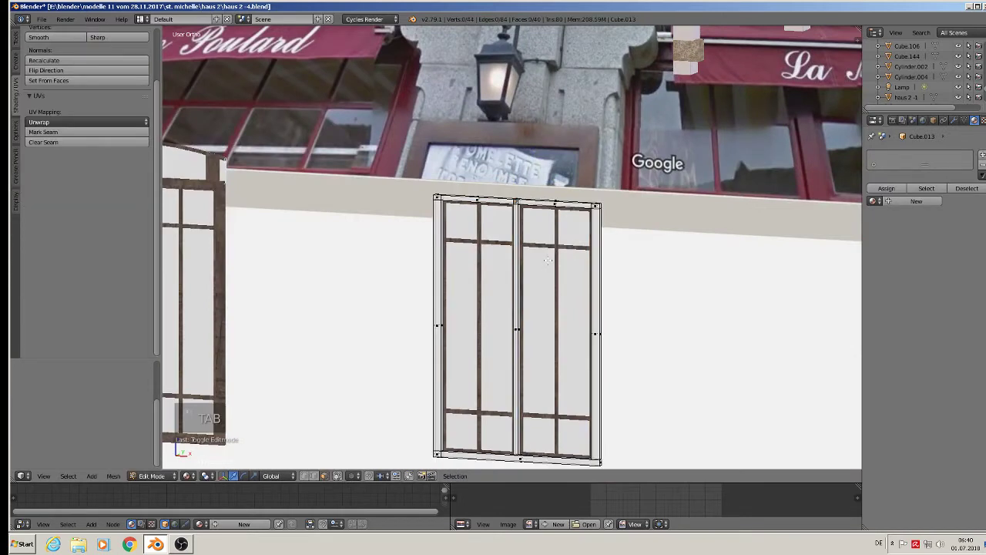
pyautogui.press('a')
pyautogui.press('a')
pyautogui.press('KP_1')
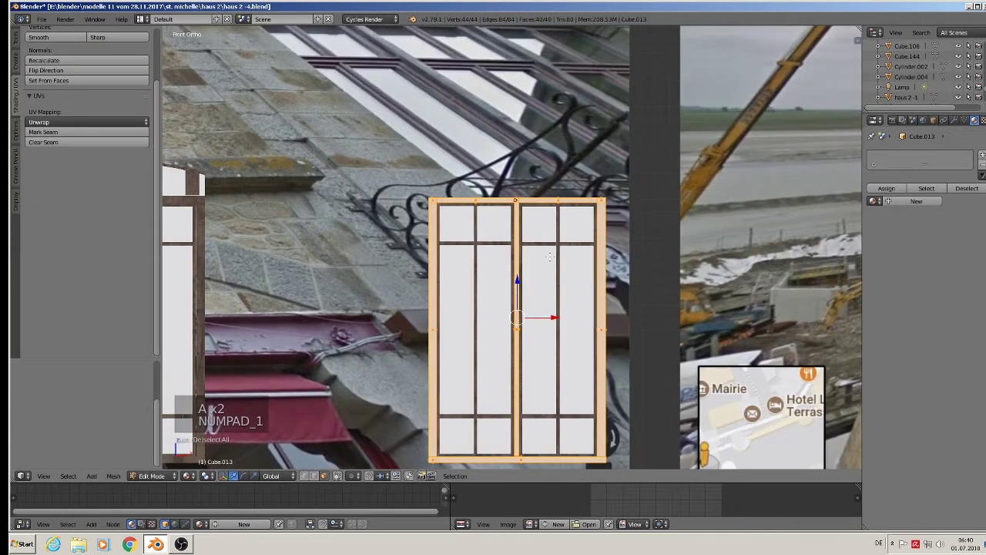
pyautogui.press('u')
pyautogui.click(550, 256)
# Step: Assign the existing "windowwood 1" material to the rectangular window's outer frame and middle post
pyautogui.click(874, 201)
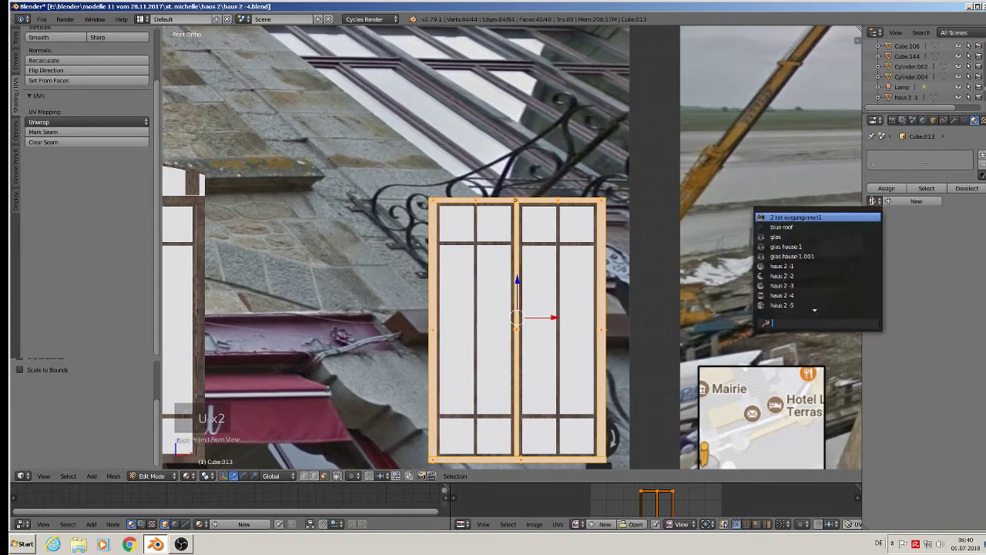
pyautogui.scroll(-5, 837, 303)
pyautogui.write('w')
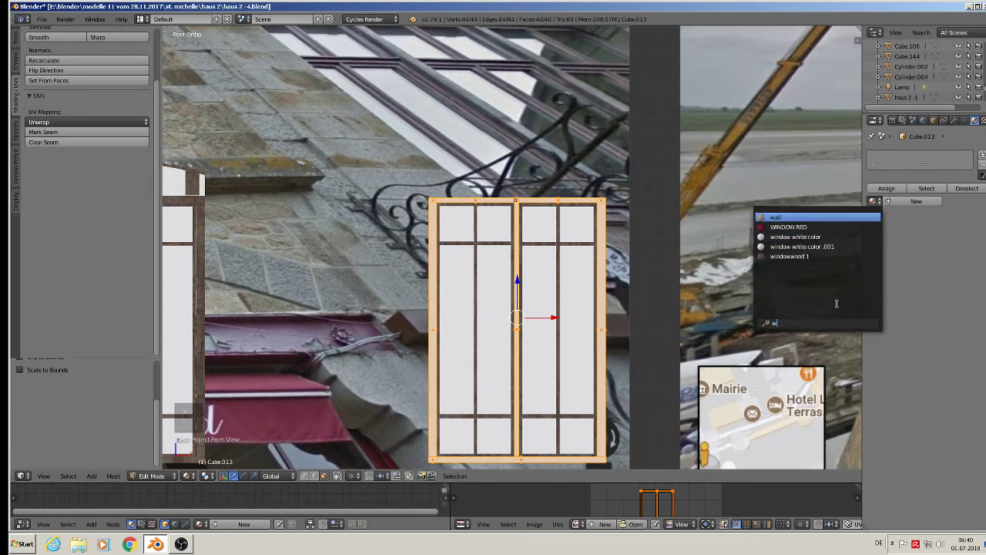
pyautogui.click(802, 256)
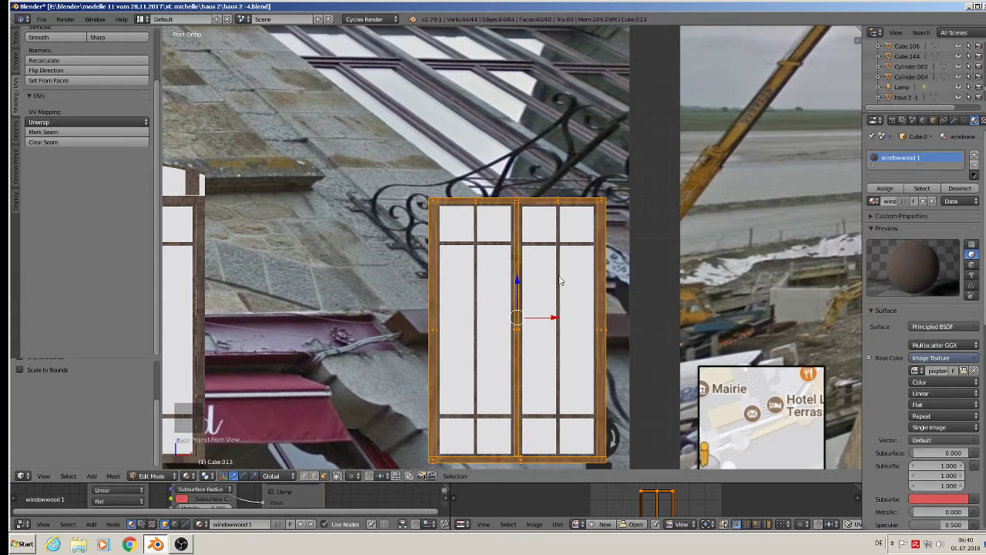
pyautogui.press('Tab')
# Step: Assign the existing "glas" material to the panes of both sashes in the rectangular window
pyautogui.rightClick(495, 284)
pyautogui.click(874, 188)
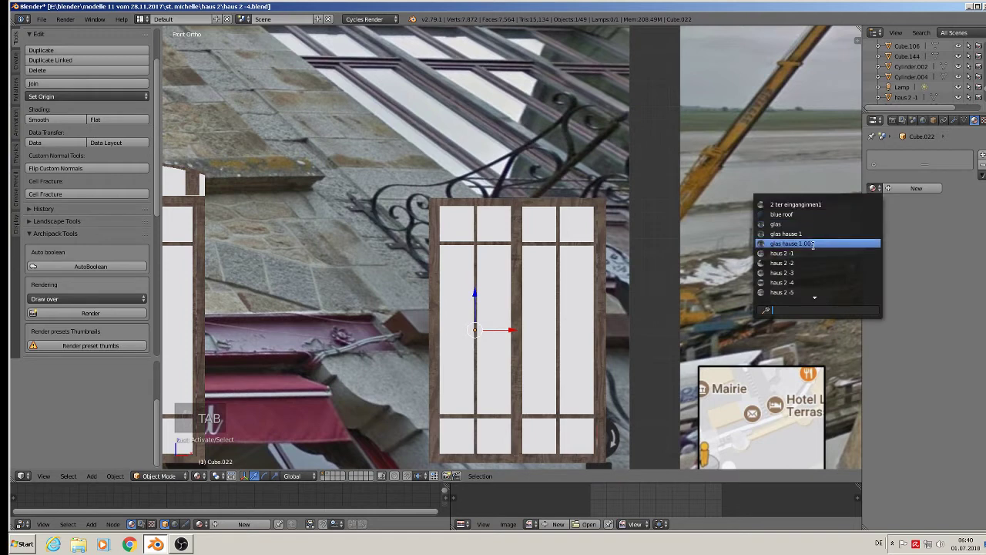
pyautogui.click(798, 223)
pyautogui.rightClick(541, 290)
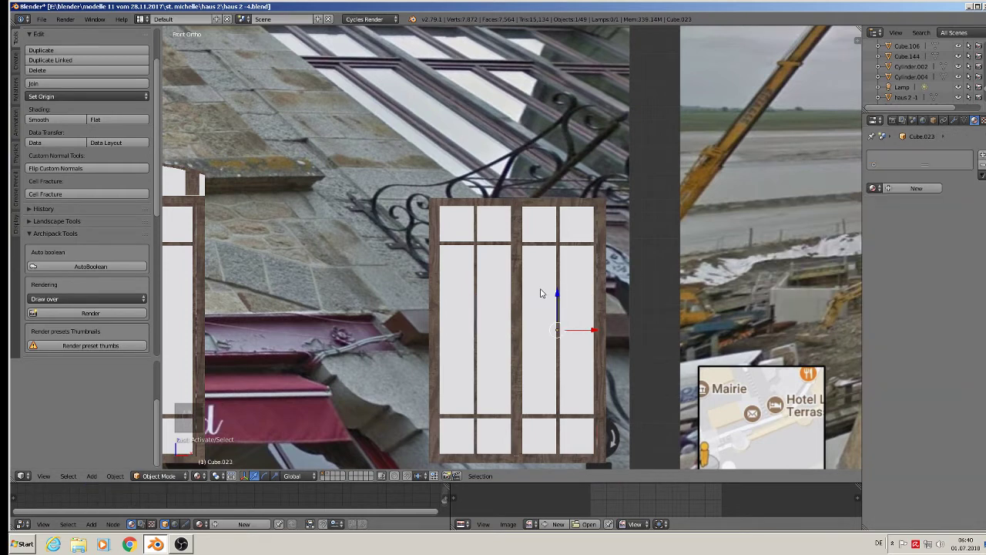
pyautogui.click(874, 188)
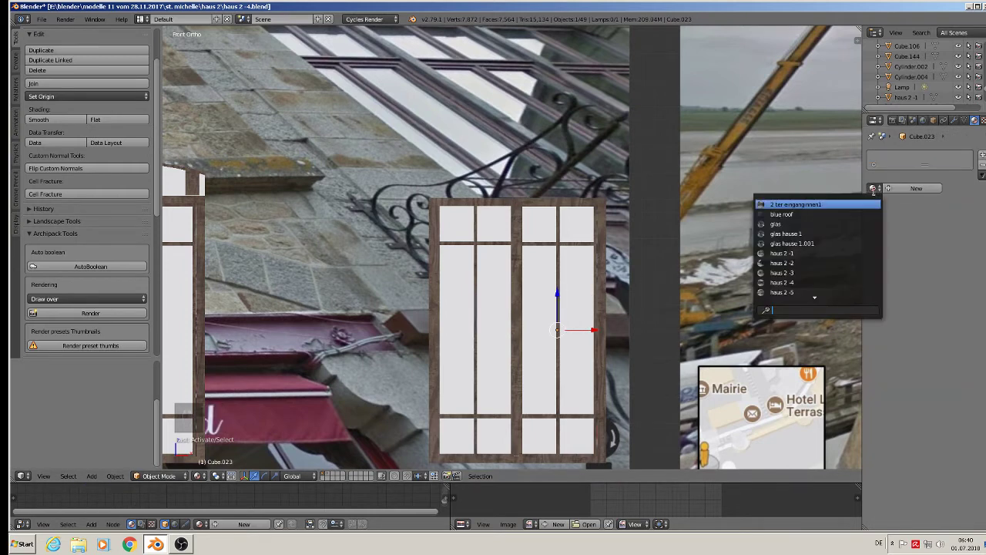
pyautogui.click(824, 225)
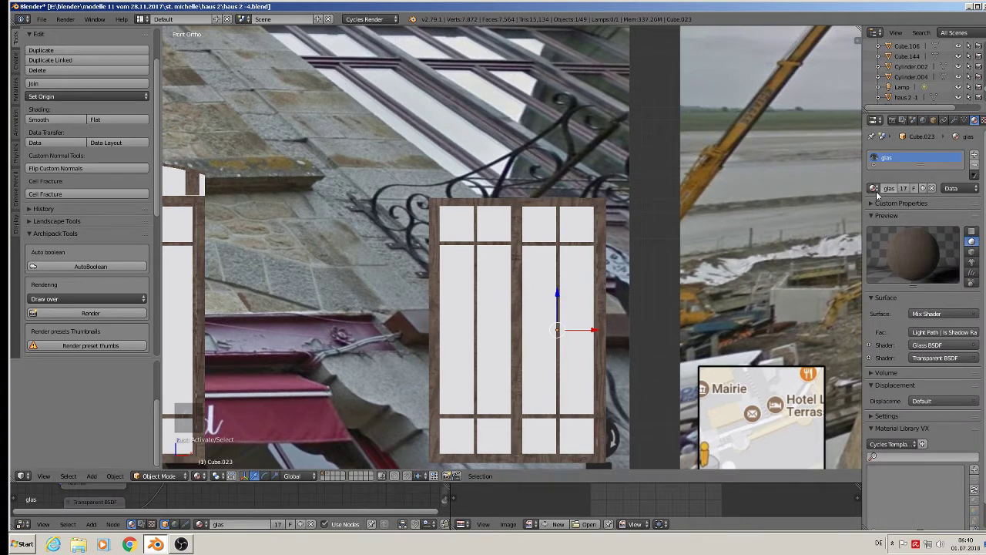
# Step: Deselect all objects and save the file
pyautogui.scroll(-6, 485, 250)
pyautogui.press('a')
pyautogui.keyDown('shift'); pyautogui.moveTo(309, 238); pyautogui.dragTo(481, 198, button='middle'); pyautogui.keyUp('shift')
pyautogui.scroll(-3, 482, 198)
pyautogui.click(41, 18)
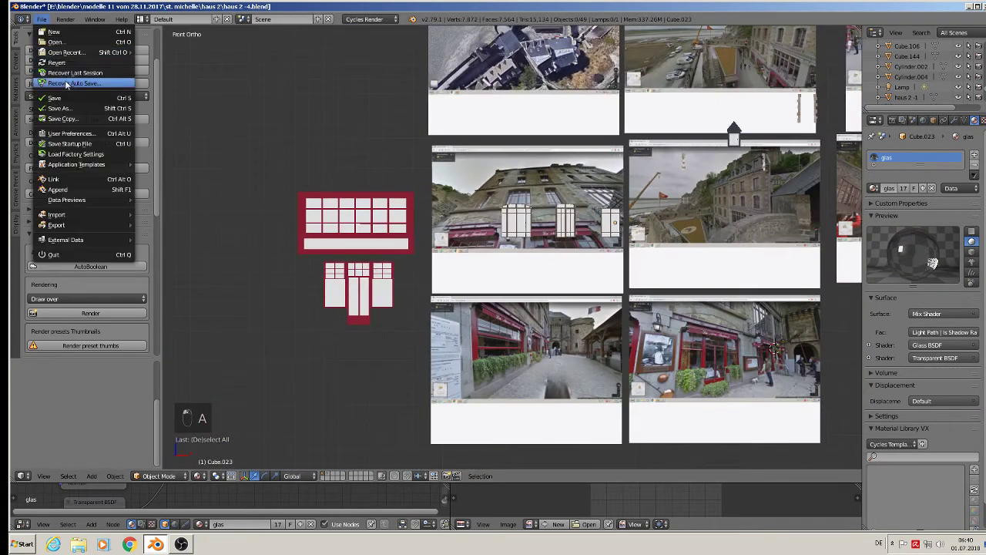
pyautogui.click(62, 99)
# Step: Examine the reference photos for the house's rear facade, dormers, chimneys and the roof along the street front
pyautogui.keyDown('shift'); pyautogui.moveTo(521, 132); pyautogui.dragTo(542, 256, button='middle'); pyautogui.keyUp('shift')
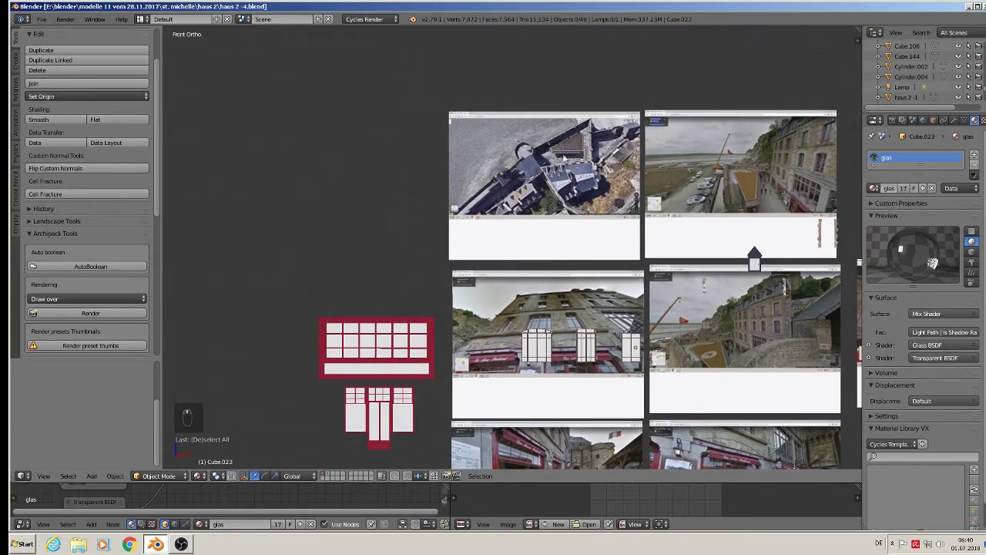
pyautogui.scroll(8, 563, 155)
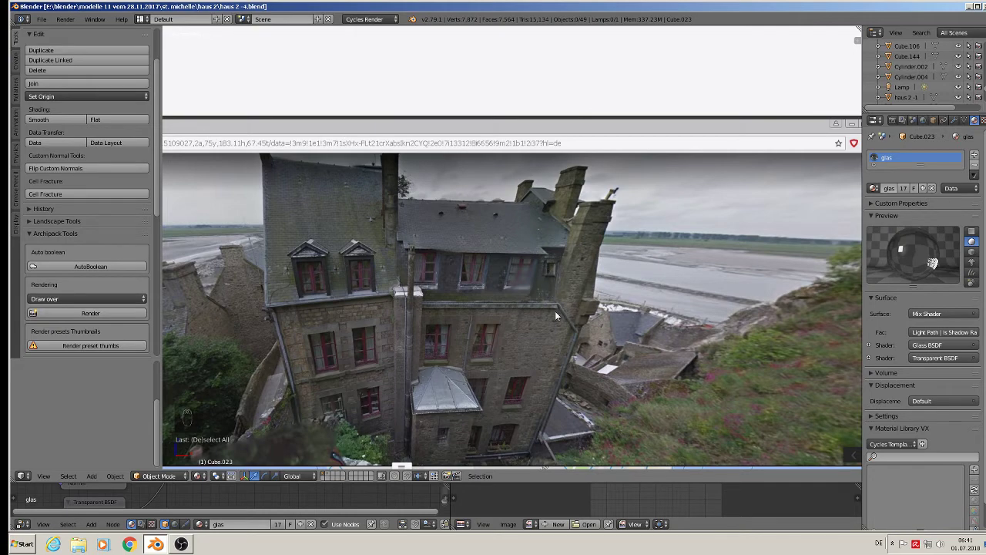
pyautogui.scroll(-5, 554, 311)
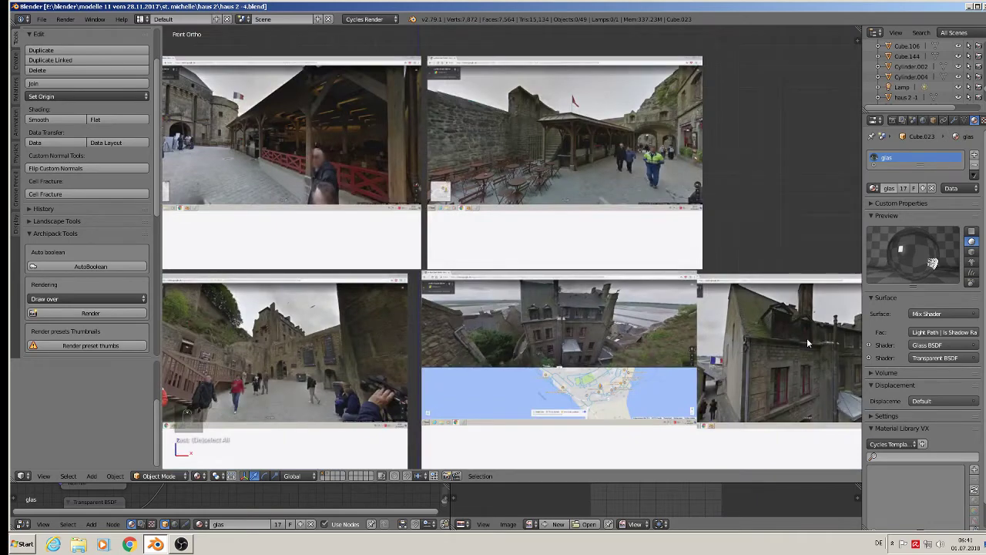
pyautogui.scroll(1, 836, 337)
pyautogui.scroll(2, 836, 337)
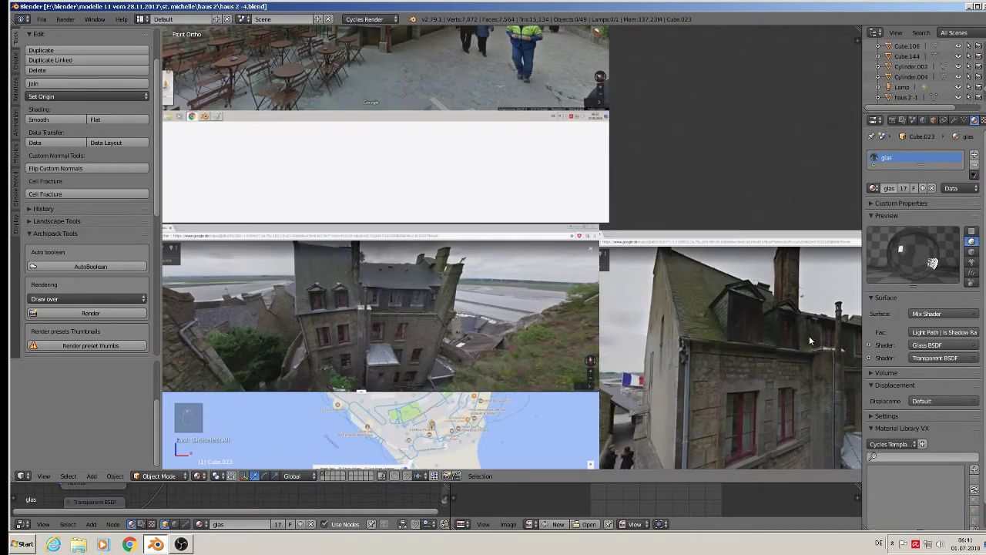
pyautogui.keyDown('shift'); pyautogui.moveTo(787, 359); pyautogui.dragTo(547, 285, button='middle'); pyautogui.keyUp('shift')
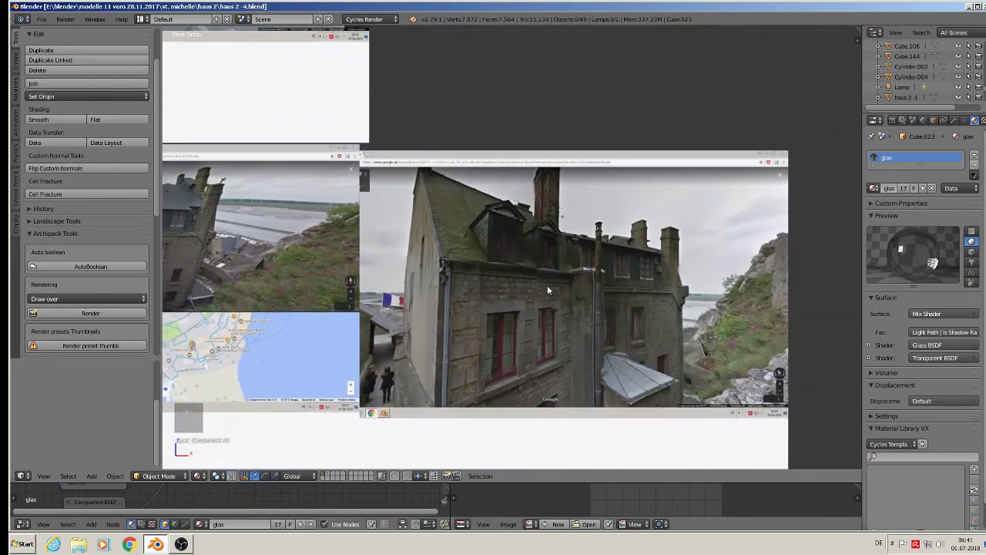
pyautogui.scroll(-2, 492, 272)
pyautogui.scroll(-2, 491, 272)
pyautogui.keyDown('shift'); pyautogui.moveTo(492, 272); pyautogui.dragTo(207, 370, button='middle'); pyautogui.keyUp('shift')
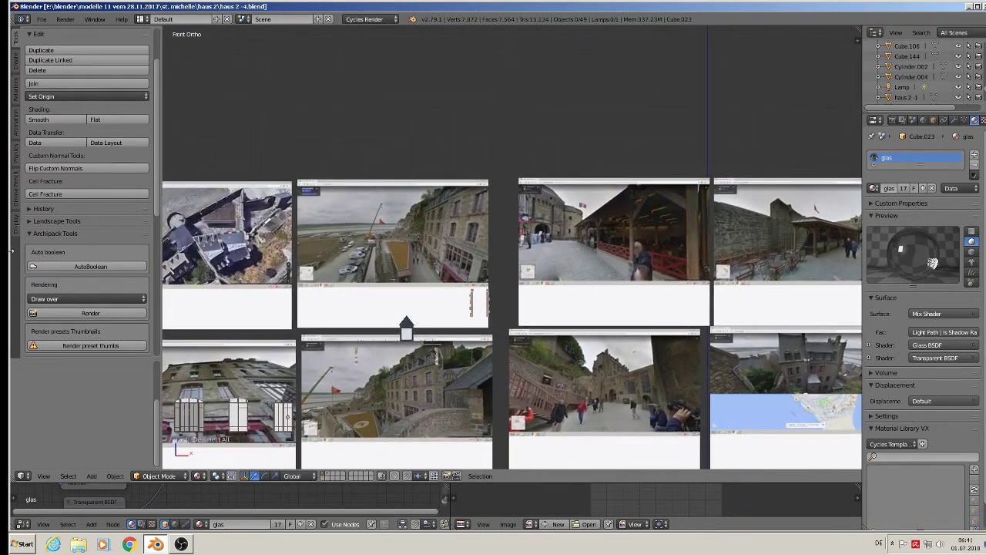
pyautogui.scroll(4, 371, 231)
pyautogui.scroll(3, 371, 231)
pyautogui.scroll(-1, 580, 280)
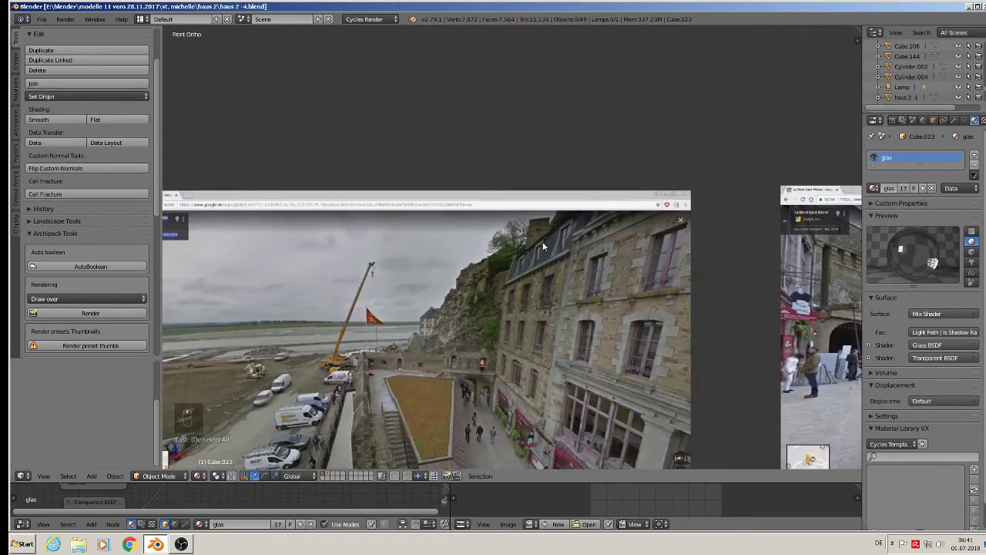
pyautogui.scroll(2, 543, 241)
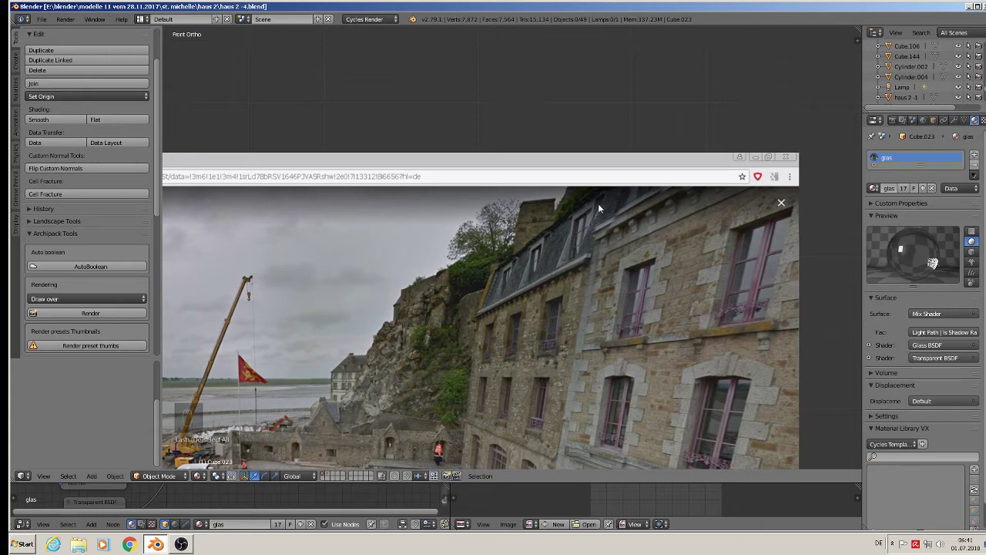
pyautogui.scroll(-8, 573, 258)
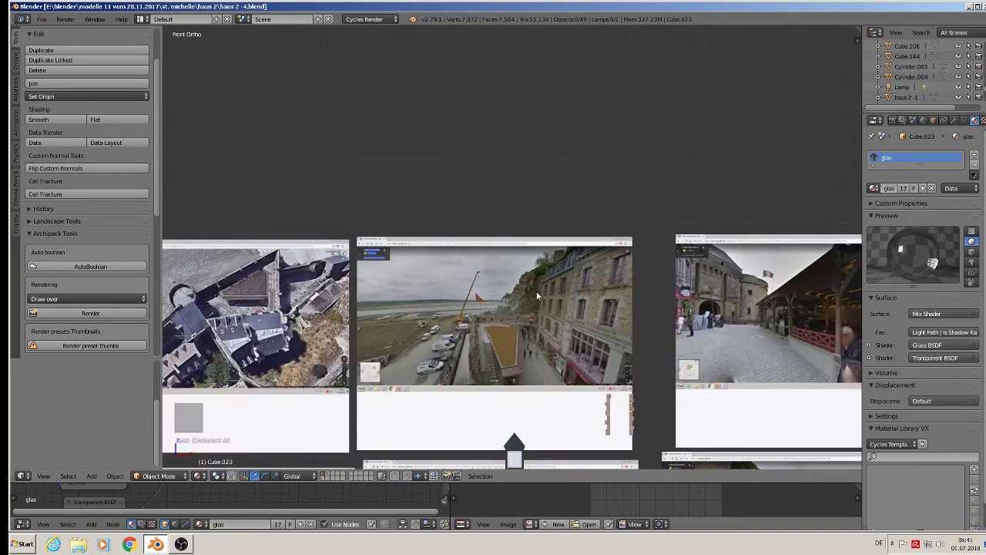
pyautogui.scroll(3, 507, 335)
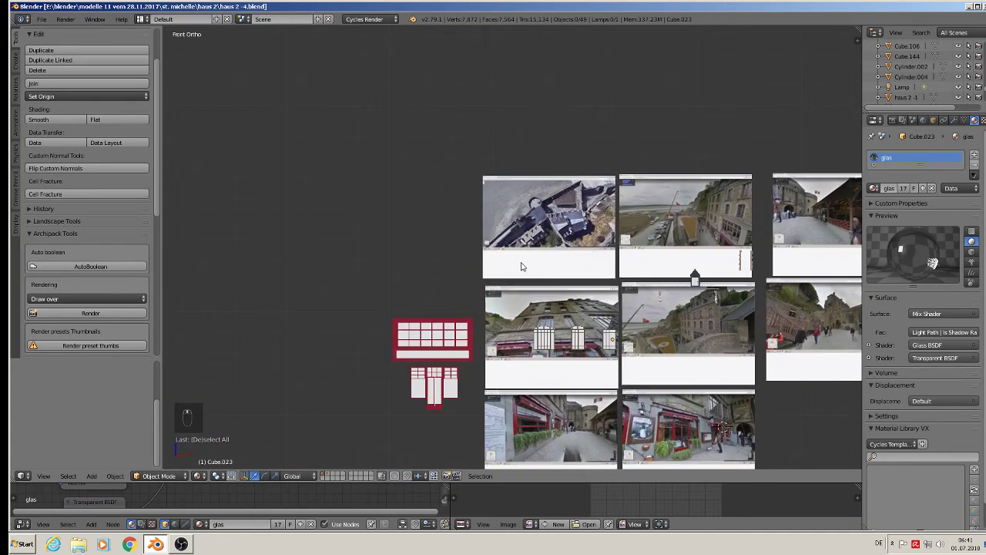
pyautogui.keyDown('shift'); pyautogui.moveTo(757, 299); pyautogui.dragTo(596, 233, button='middle'); pyautogui.keyUp('shift')
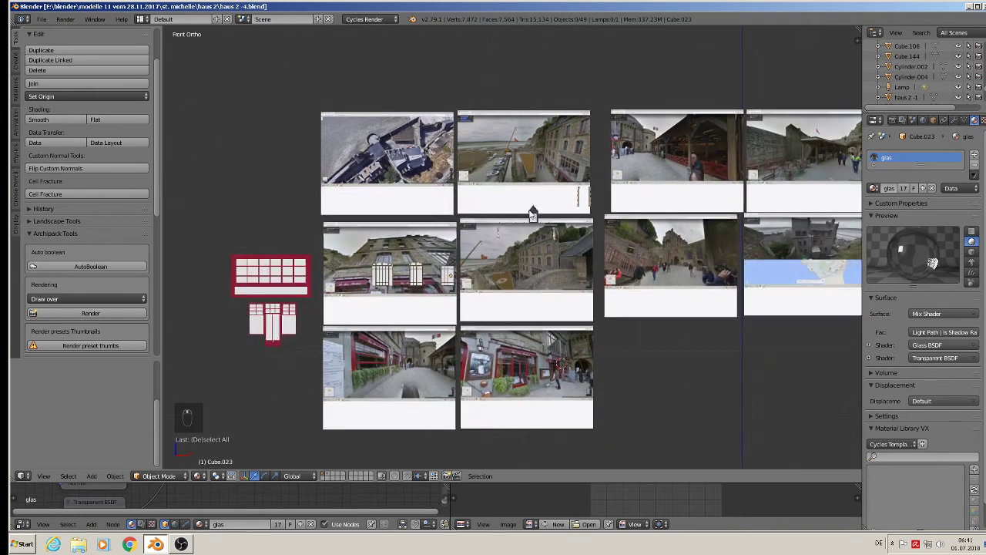
# Step: Add a cube mesh over the house's front facade photo and scale it up to cover the upper floors
pyautogui.scroll(5, 369, 223)
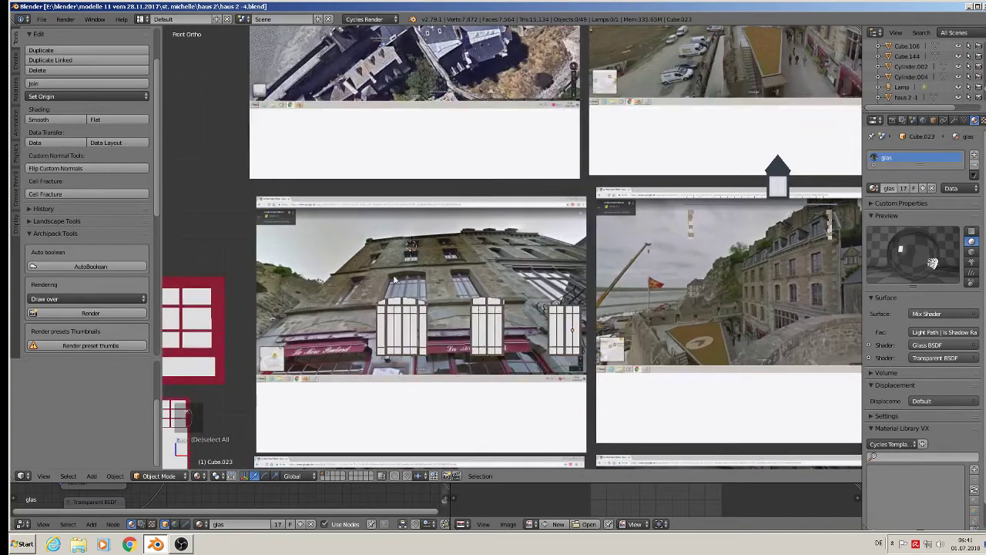
pyautogui.click(92, 477)
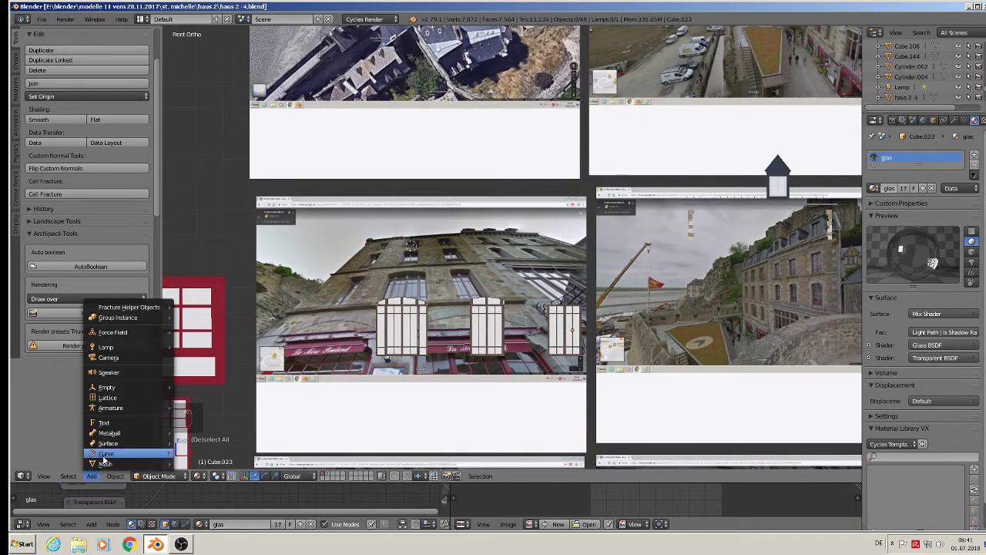
pyautogui.moveTo(106, 464)
pyautogui.click(219, 230)
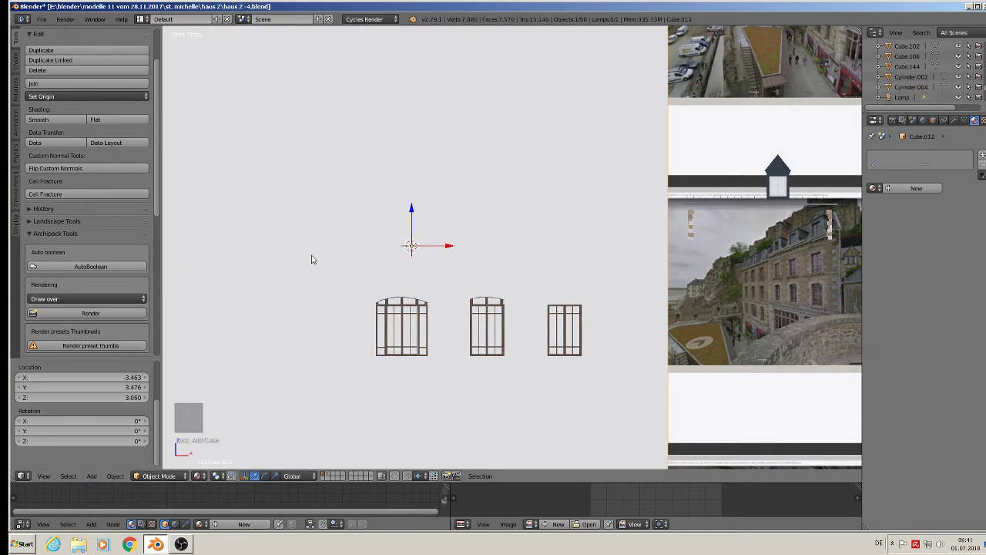
pyautogui.press('s')
pyautogui.click(488, 285)
# Step: Move the cube along Y clear of the reference photos and flatten it along Y into a thin slab
pyautogui.scroll(-3, 501, 282)
pyautogui.keyDown('shift'); pyautogui.moveTo(548, 272); pyautogui.dragTo(546, 320, button='middle'); pyautogui.keyUp('shift')
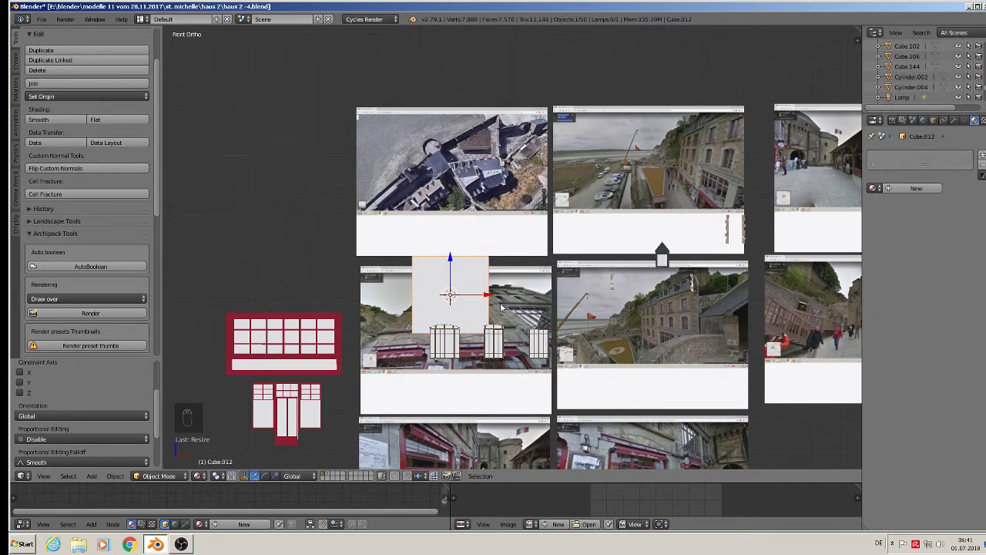
pyautogui.scroll(1, 513, 322)
pyautogui.moveTo(513, 323); pyautogui.dragTo(433, 337, button='middle')
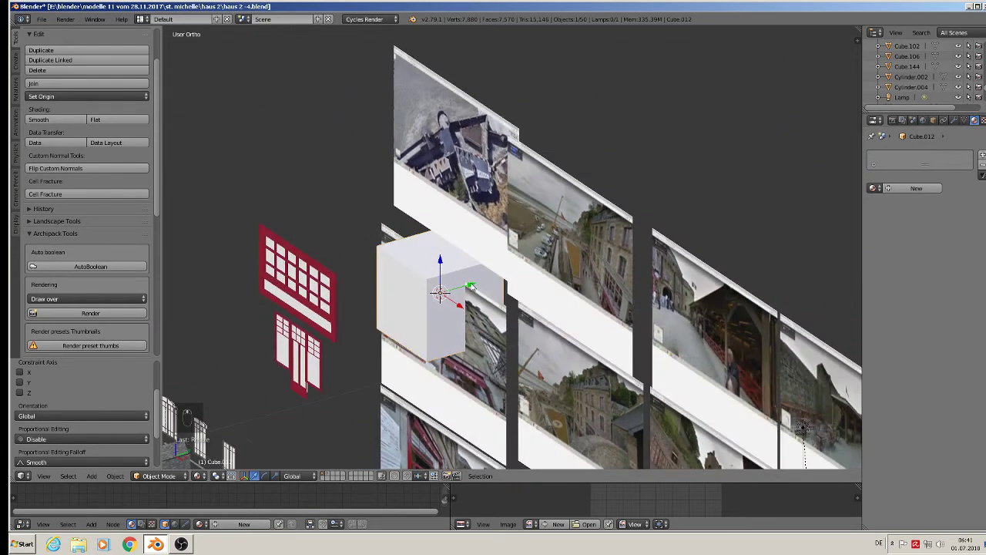
pyautogui.moveTo(470, 287); pyautogui.dragTo(400, 308)
pyautogui.press('s')
pyautogui.press('y')
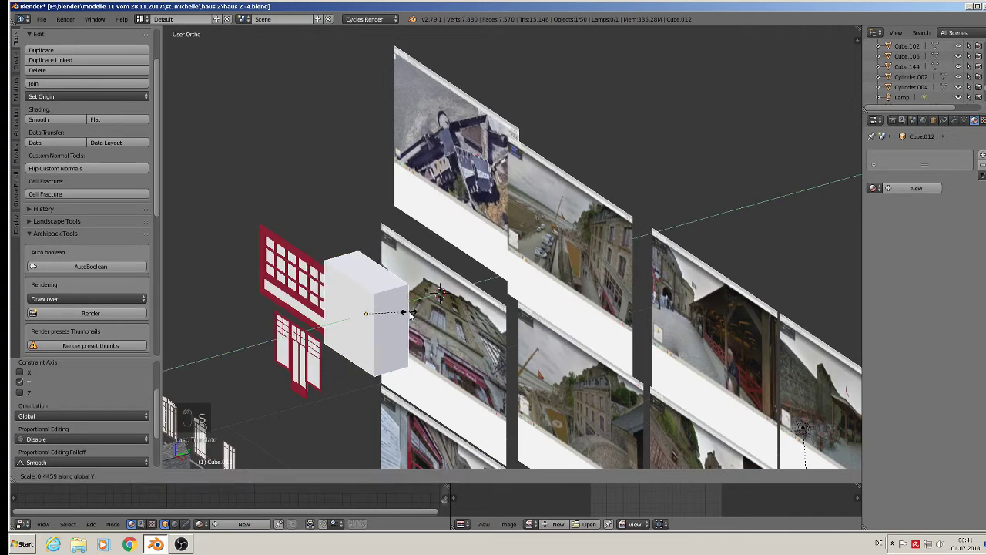
pyautogui.click(380, 314)
# Step: Add two vertical loop cuts to the slab and spread them along X close to its side ends
pyautogui.scroll(5, 380, 314)
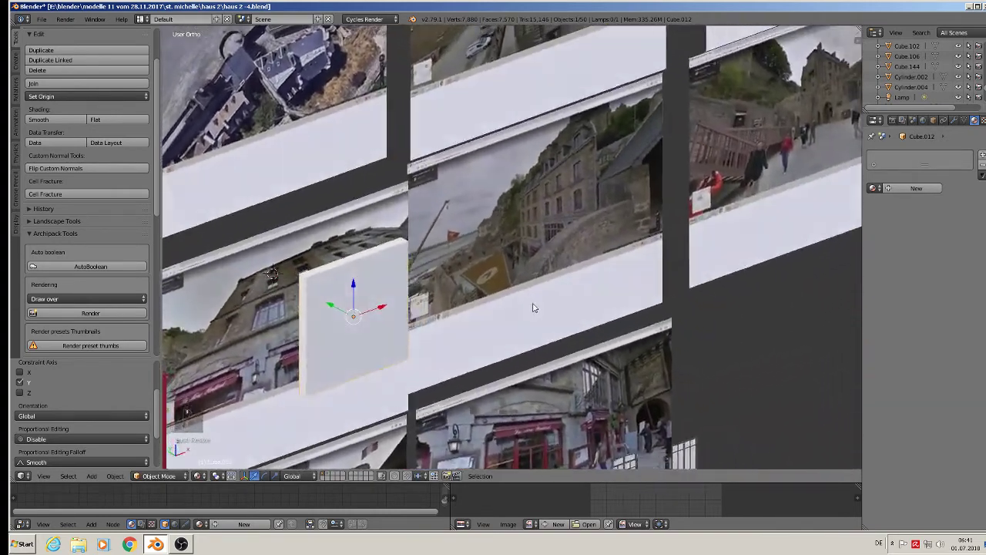
pyautogui.moveTo(534, 308); pyautogui.dragTo(546, 314, button='middle')
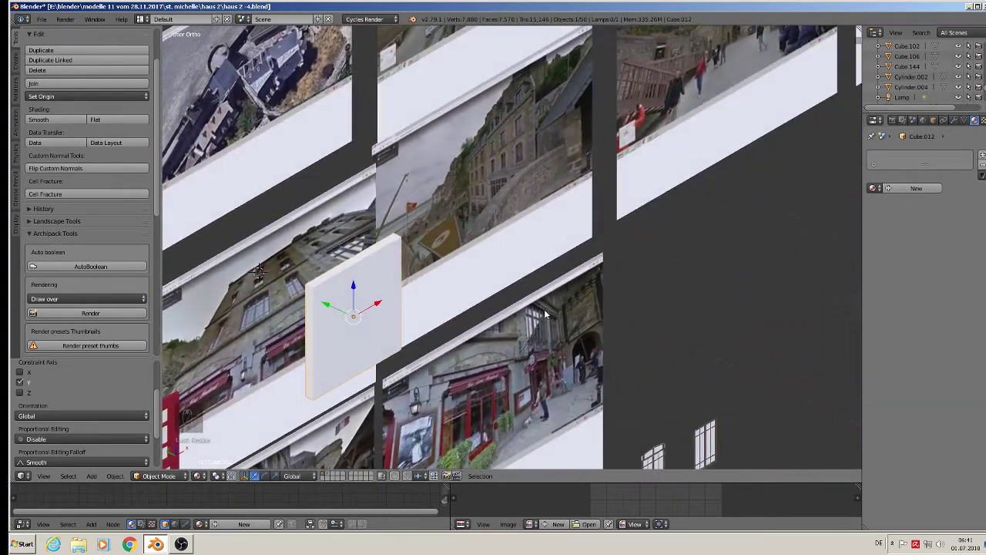
pyautogui.scroll(3, 407, 310)
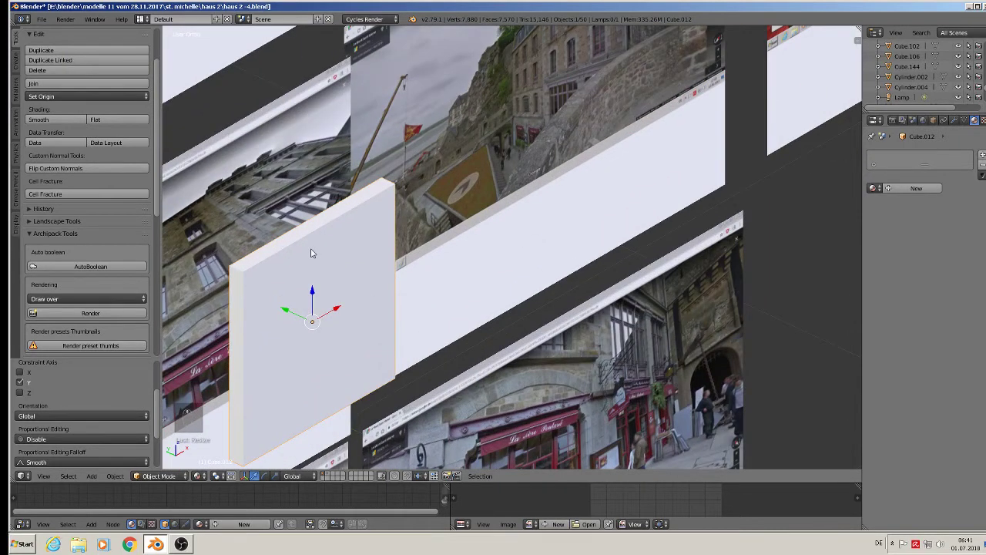
pyautogui.press('Tab')
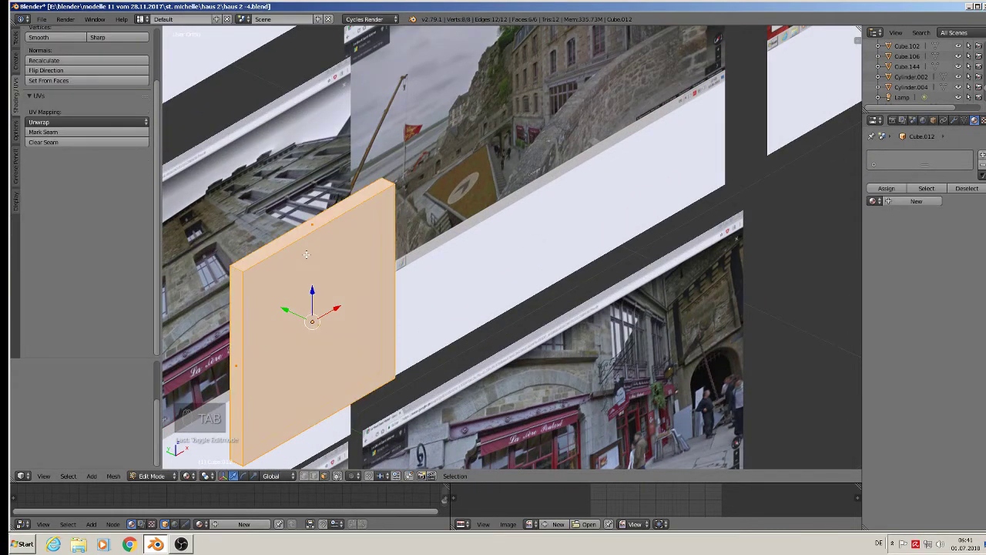
pyautogui.hotkey('ctrl', 'r')
pyautogui.scroll(1, 299, 248)
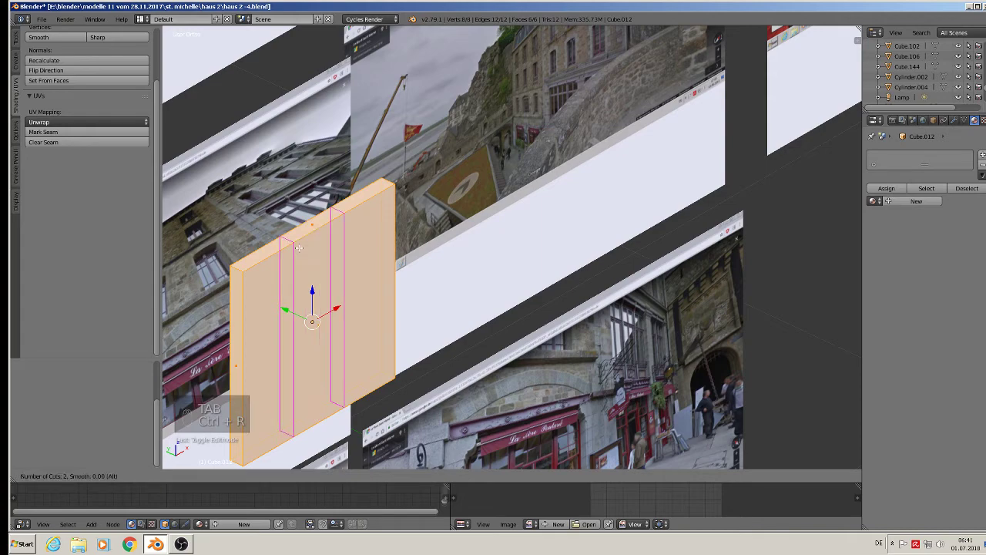
pyautogui.doubleClick(299, 248)
pyautogui.moveTo(378, 325); pyautogui.dragTo(396, 338, button='middle')
pyautogui.press('s')
pyautogui.press('x')
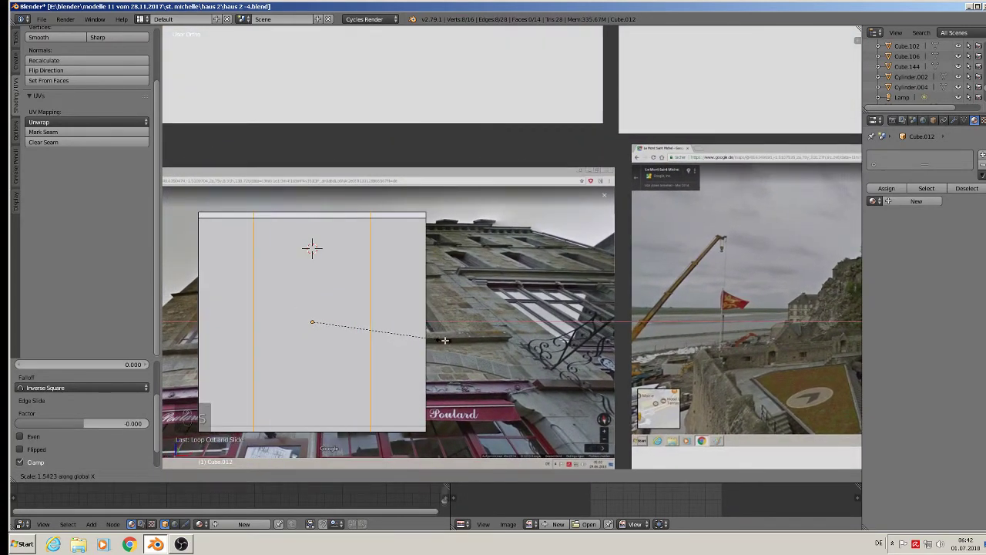
pyautogui.click(534, 348)
# Step: Select the two inner vertical edges on the slab's front face and pull them outward along Y
pyautogui.moveTo(534, 348); pyautogui.dragTo(392, 336, button='middle')
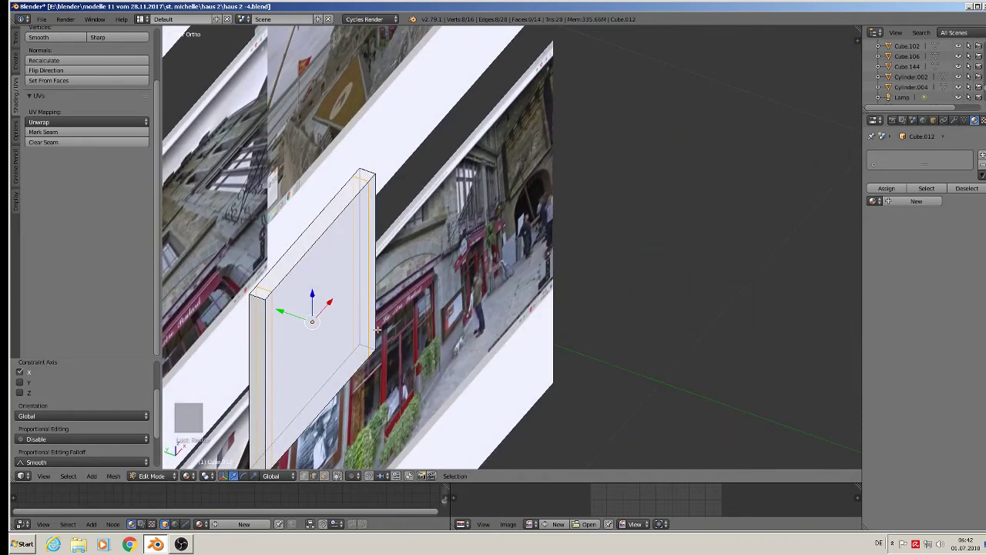
pyautogui.moveTo(348, 307); pyautogui.dragTo(296, 249, button='middle')
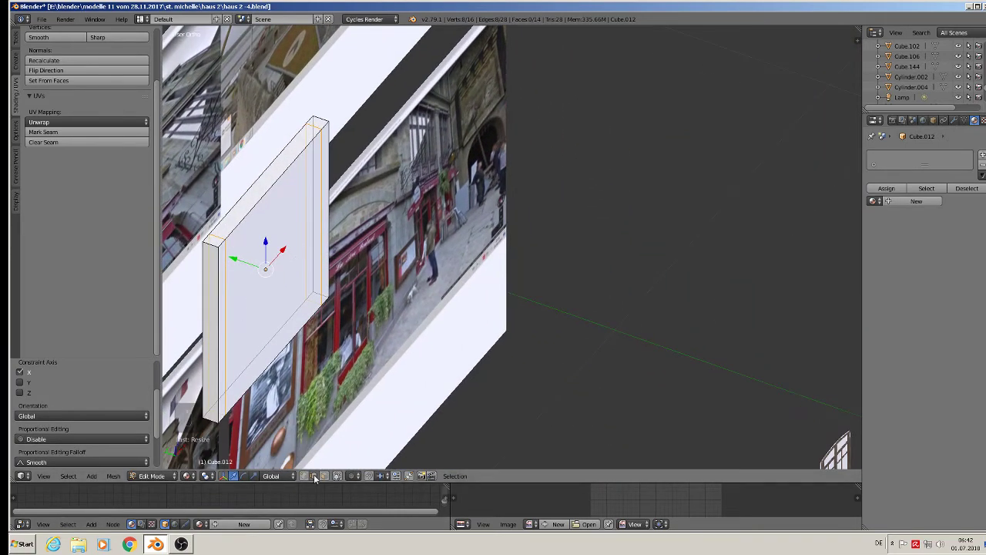
pyautogui.rightClick(238, 288)
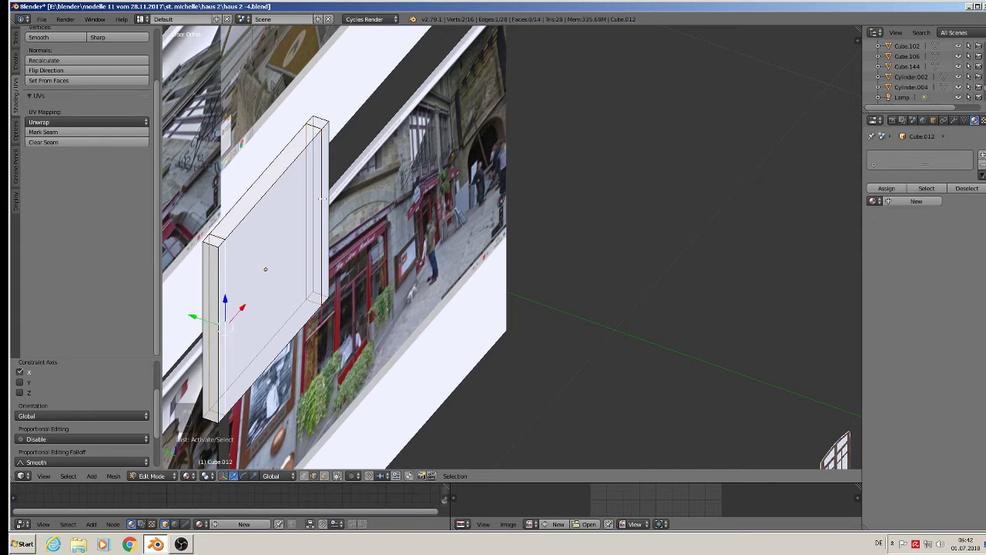
pyautogui.keyDown('shift'); pyautogui.rightClick(323, 199); pyautogui.keyUp('shift')
pyautogui.moveTo(239, 256); pyautogui.dragTo(296, 290)
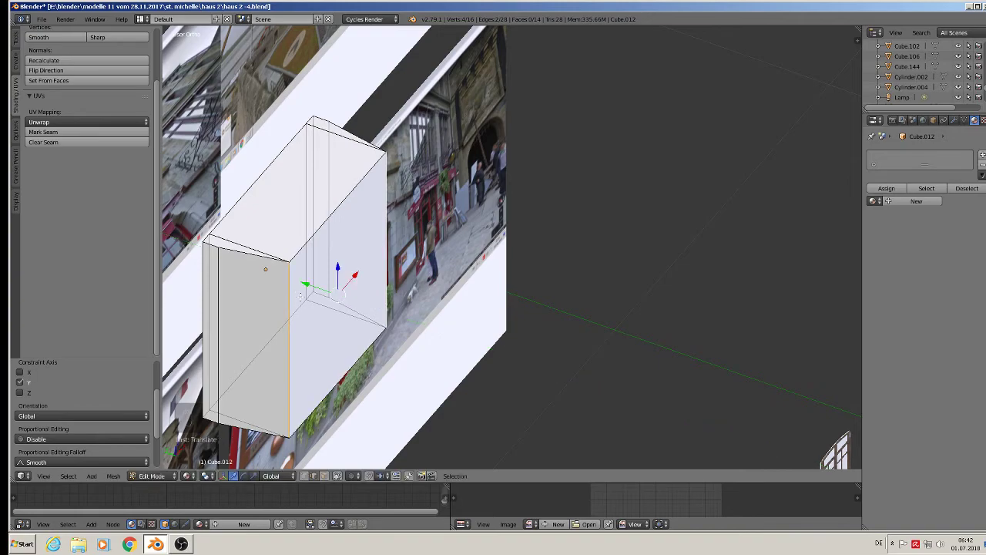
# Step: Add a centred vertical loop cut across the block and pull its front edge outward along Y to form a ridge
pyautogui.scroll(3, 285, 210)
pyautogui.moveTo(285, 209); pyautogui.dragTo(268, 276, button='middle')
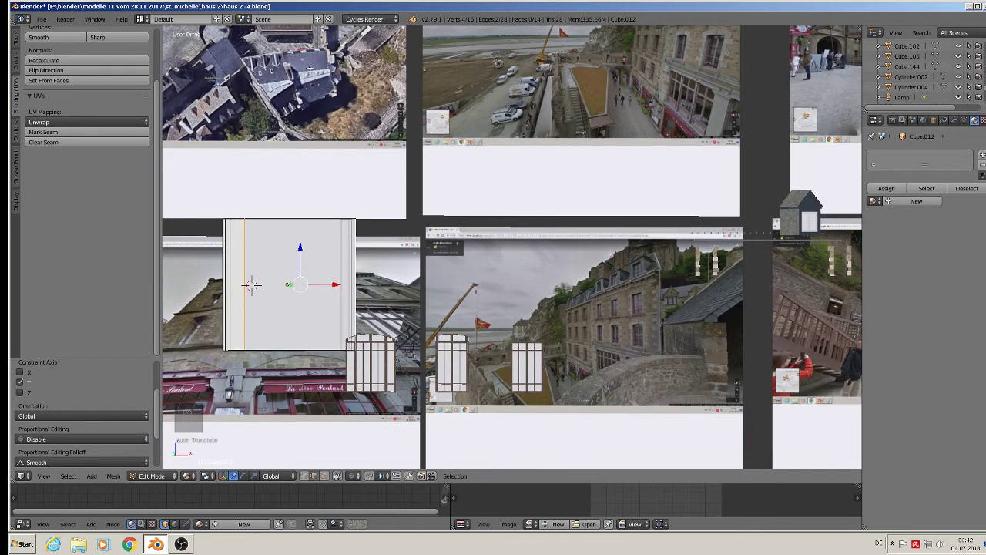
pyautogui.moveTo(400, 308); pyautogui.dragTo(321, 252, button='middle')
pyautogui.hotkey('ctrl', 'r')
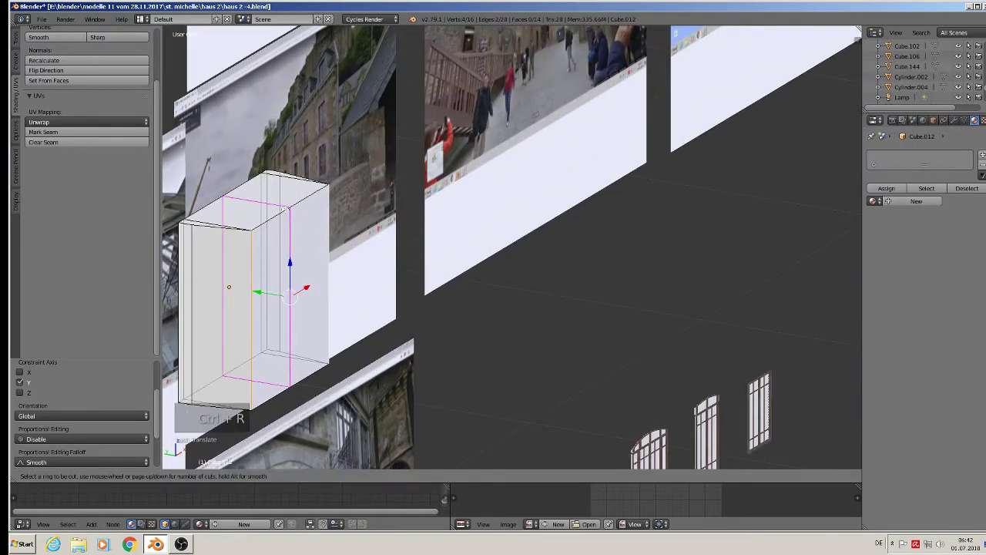
pyautogui.click(287, 212)
pyautogui.rightClick(286, 211)
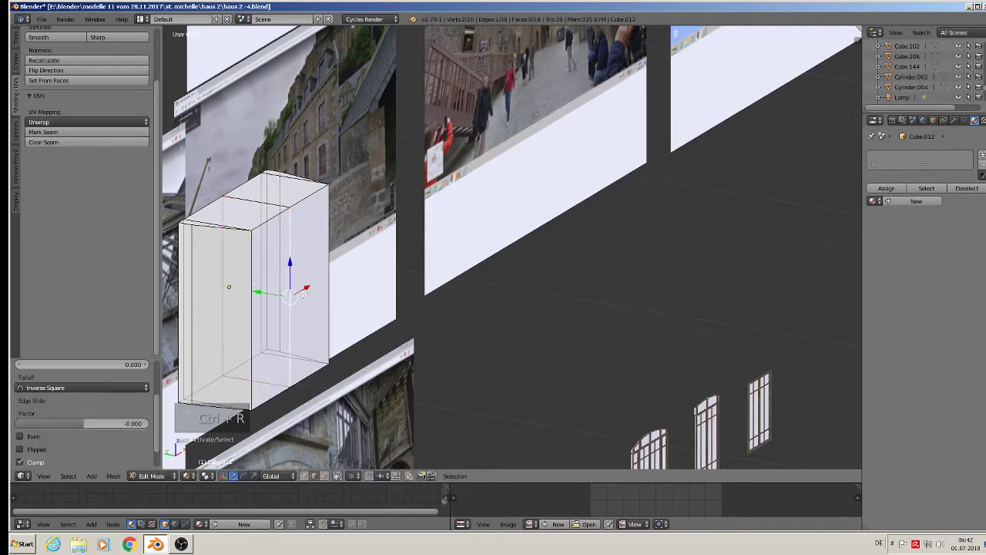
pyautogui.moveTo(275, 296); pyautogui.dragTo(288, 306)
# Step: Stand the block with its ridge upward by rotating it 90° and a further 180° about the X axis
pyautogui.press('Tab')
pyautogui.moveTo(294, 310); pyautogui.dragTo(243, 310, button='middle')
pyautogui.press('KP_1')
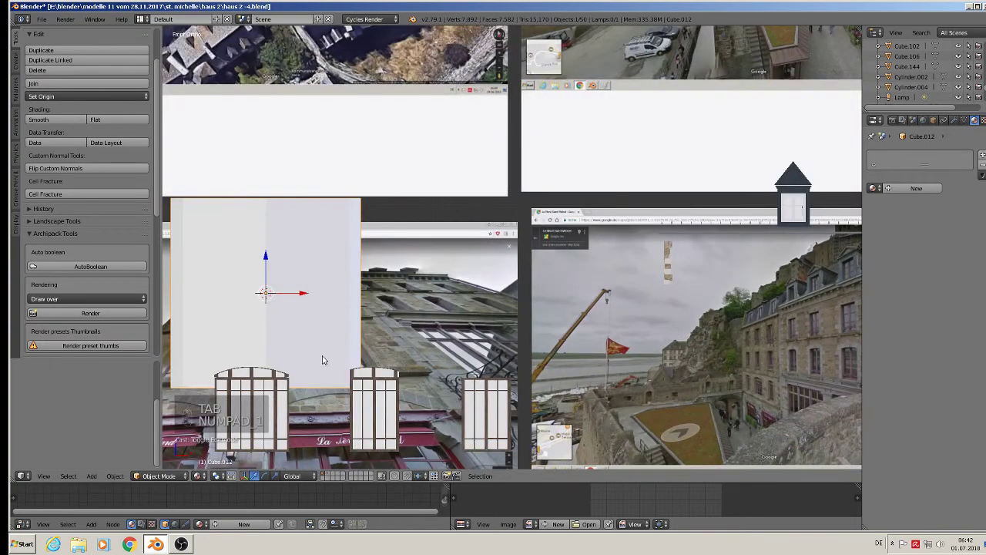
pyautogui.write('rx')
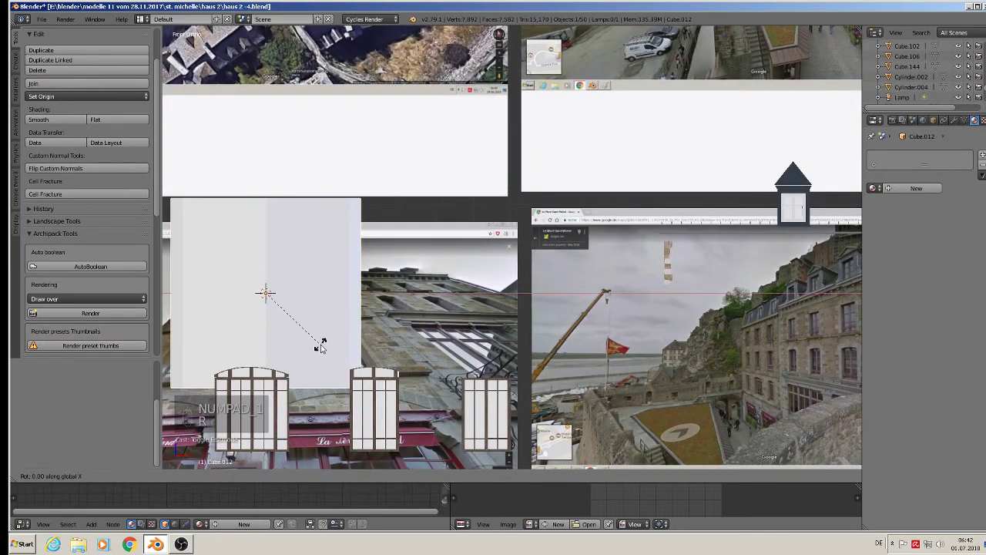
pyautogui.write('90')
pyautogui.press('Return')
pyautogui.write('r')
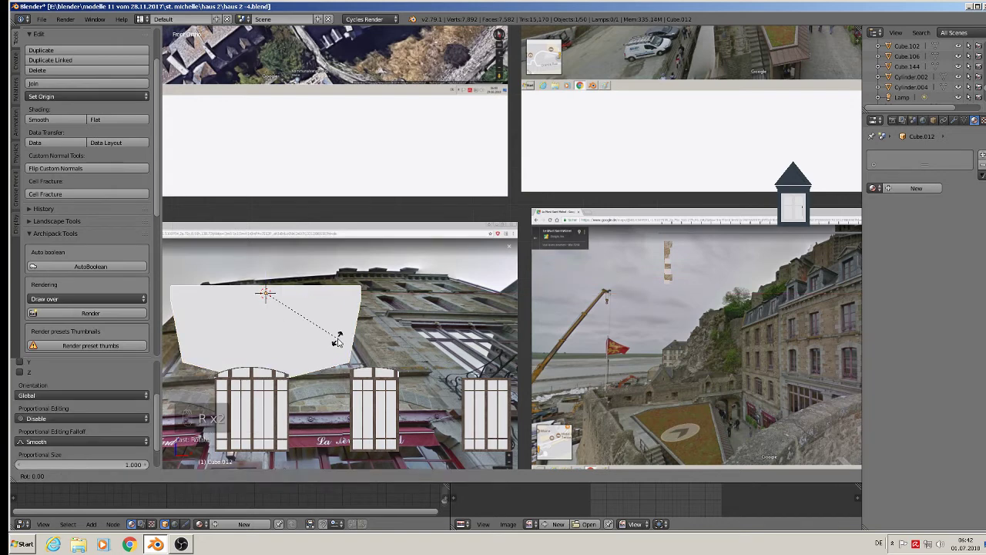
pyautogui.write('x1')
pyautogui.write('80')
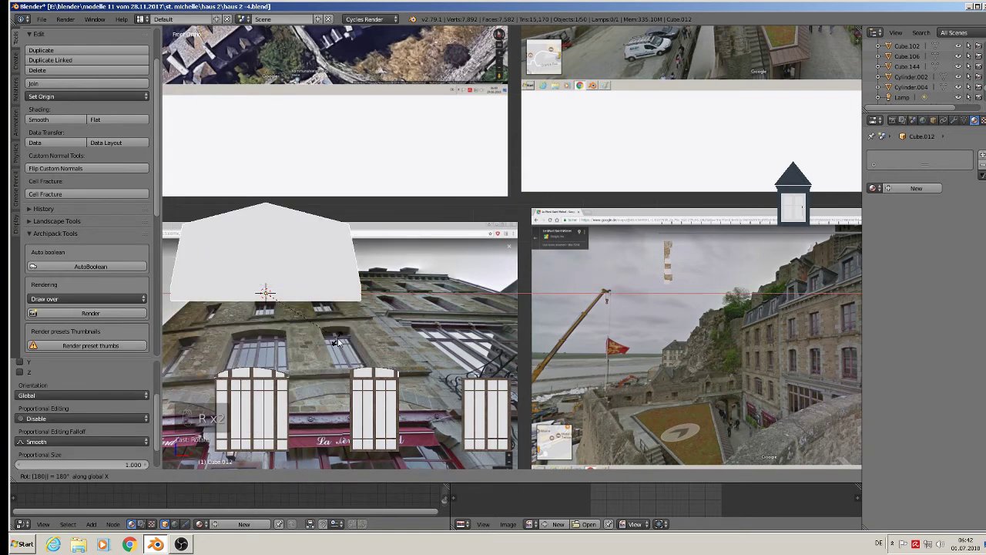
pyautogui.press('Return')
pyautogui.write('r')
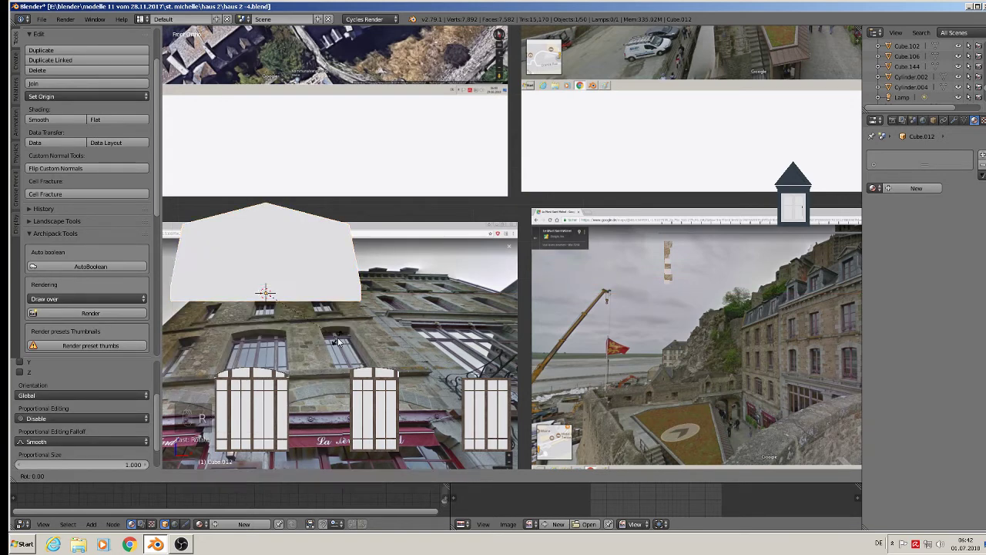
pyautogui.write('z18')
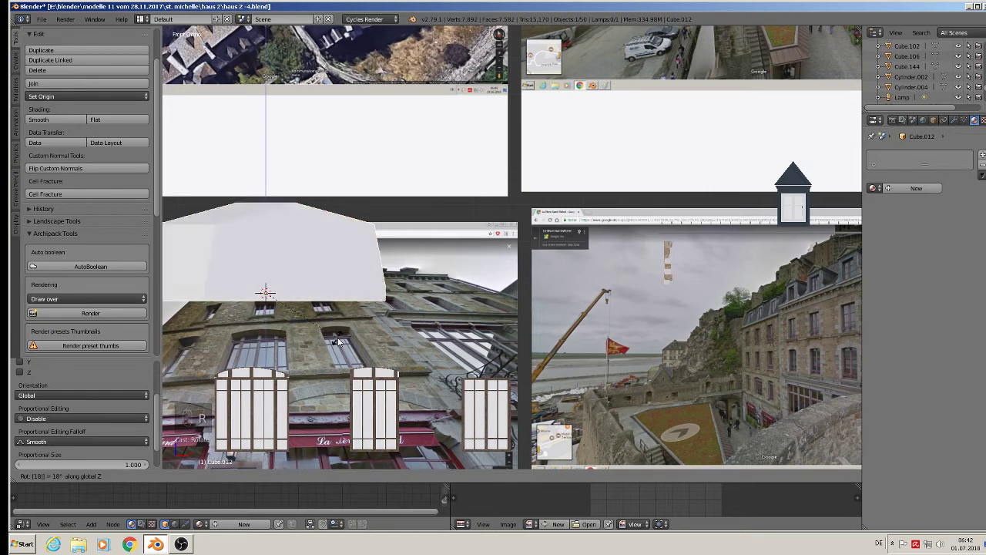
pyautogui.write('r')
pyautogui.write('90')
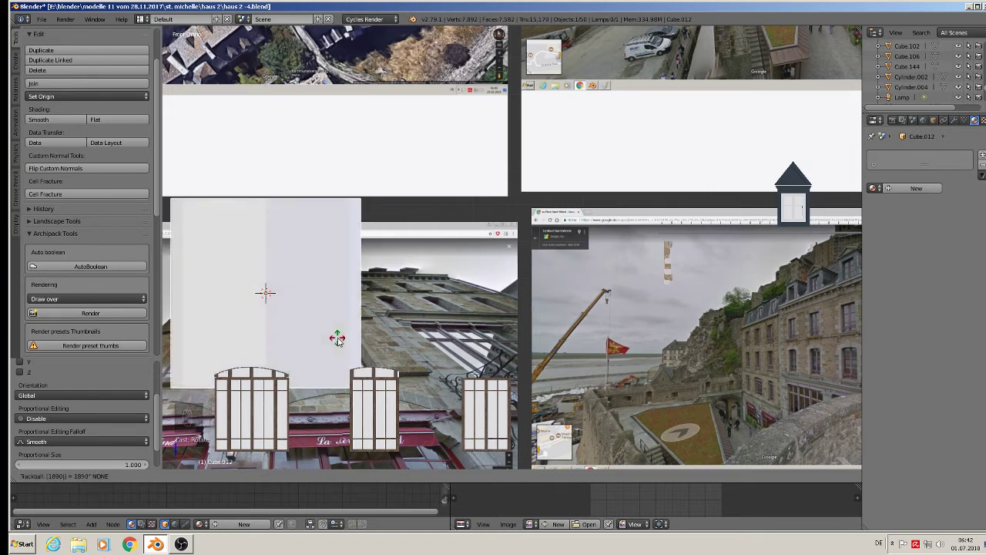
pyautogui.press('Escape')
pyautogui.rightClick(339, 341)
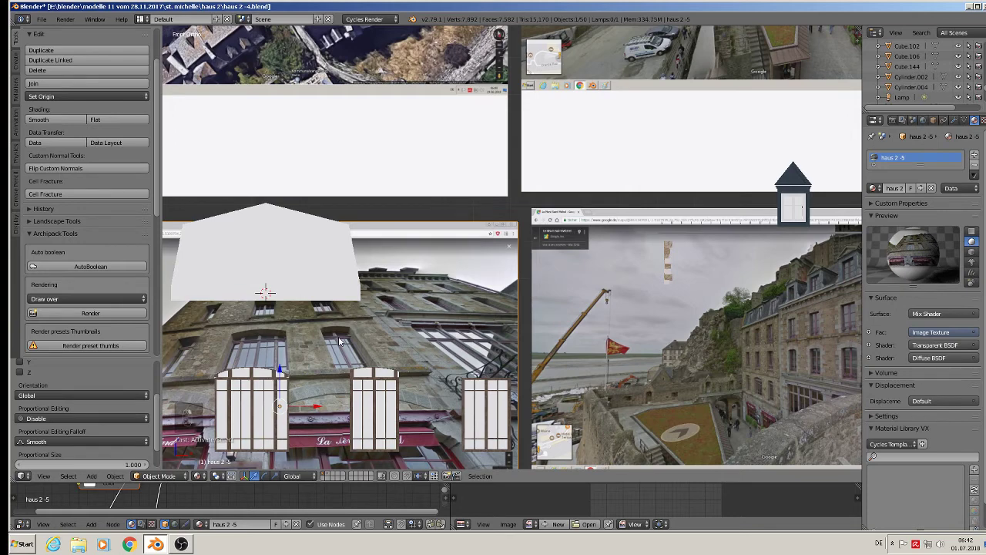
pyautogui.write('rz')
pyautogui.write('90')
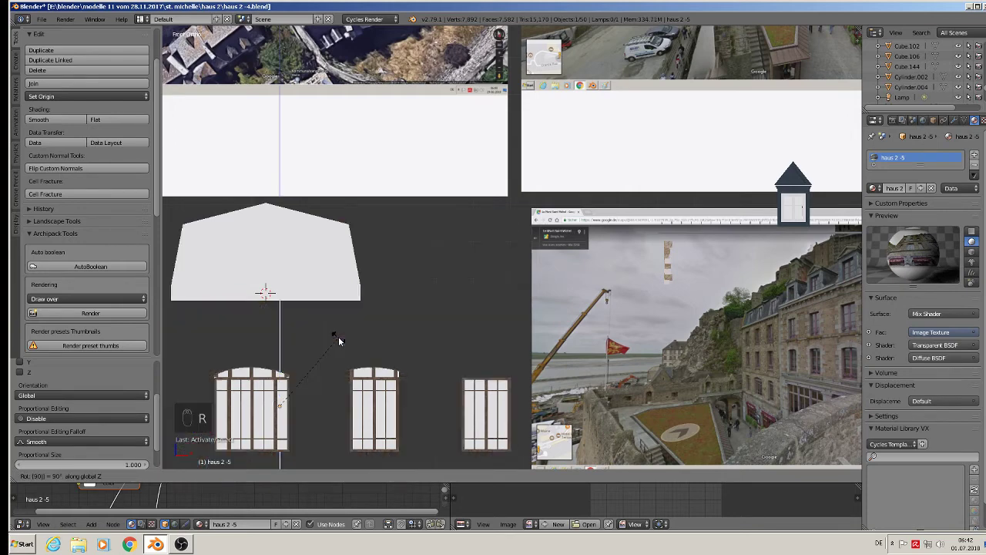
pyautogui.press('Escape')
# Step: Rotate the ridged roof block 90° about the Z axis
pyautogui.rightClick(262, 224)
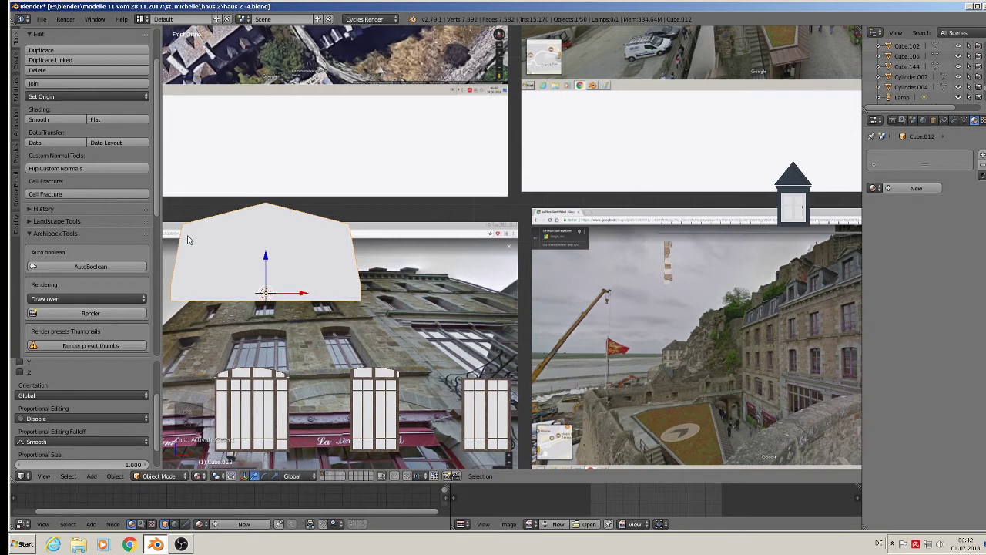
pyautogui.write('rz90')
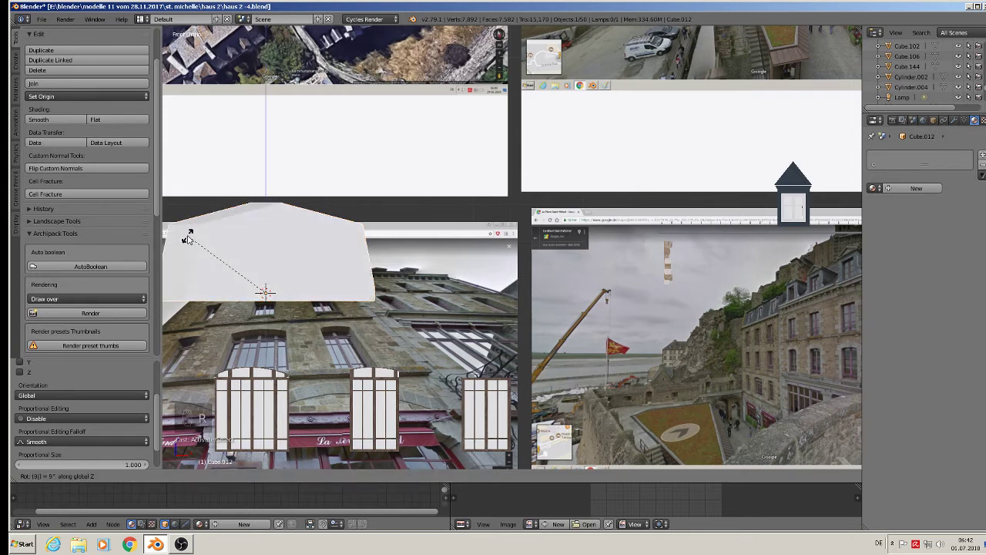
pyautogui.press('Return')
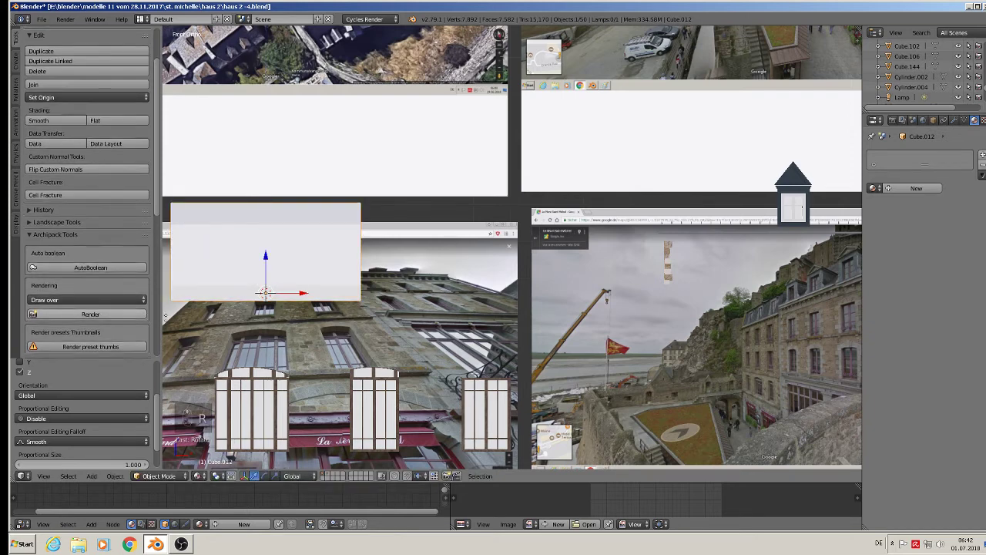
# Step: Select the edge loops that outline both gable ends of the ridged roof block
pyautogui.hotkey('ctrl', 'alt', 'q')
pyautogui.moveTo(499, 337); pyautogui.dragTo(383, 285, button='middle')
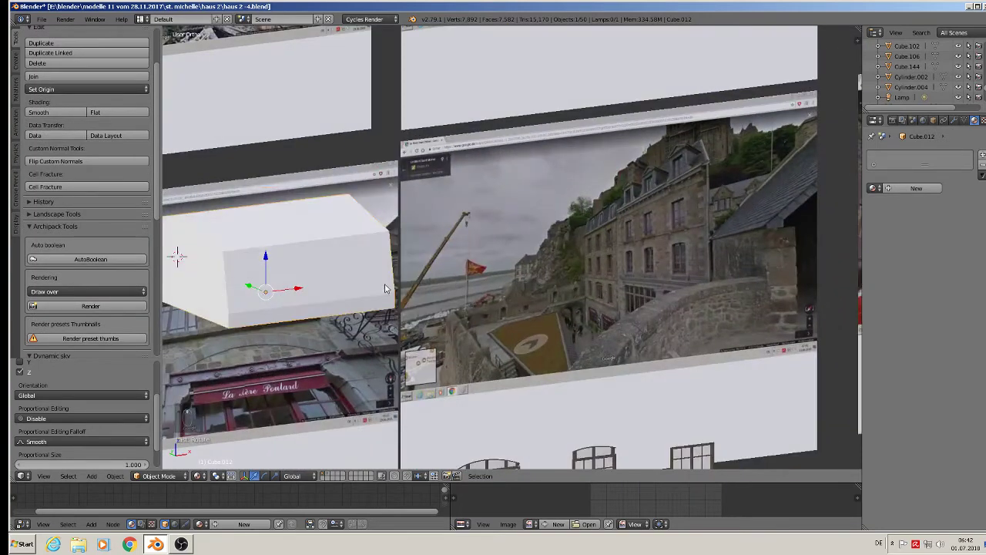
pyautogui.keyDown('shift'); pyautogui.moveTo(339, 408); pyautogui.dragTo(667, 98, button='middle'); pyautogui.keyUp('shift')
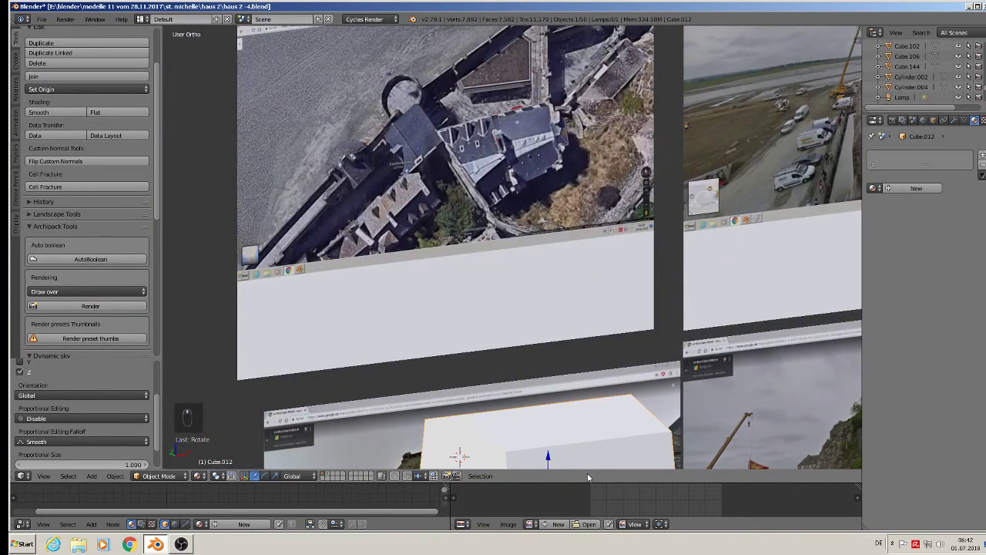
pyautogui.keyDown('shift'); pyautogui.moveTo(553, 441); pyautogui.dragTo(525, 235, button='middle'); pyautogui.keyUp('shift')
pyautogui.scroll(3, 516, 252)
pyautogui.scroll(-3, 503, 272)
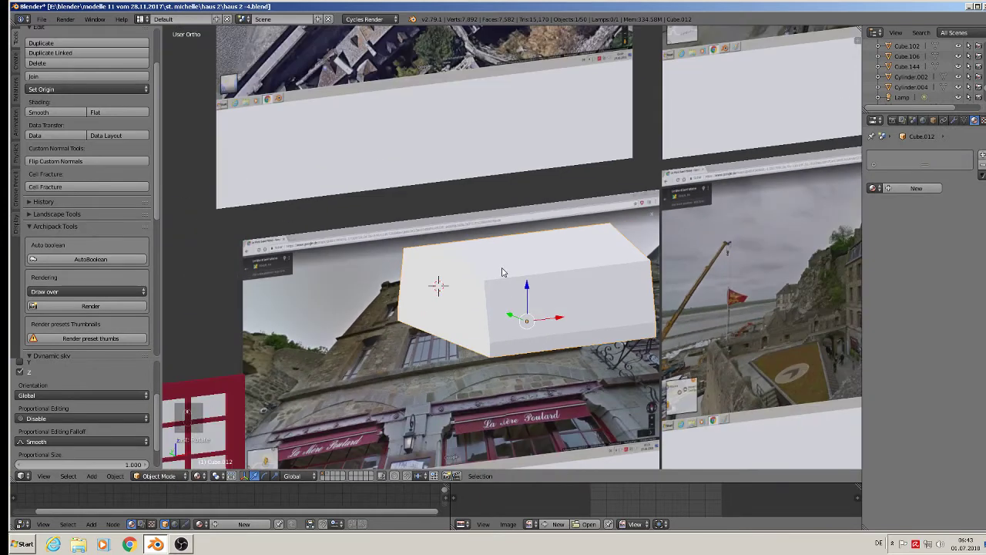
pyautogui.scroll(3, 502, 272)
pyautogui.press('Tab')
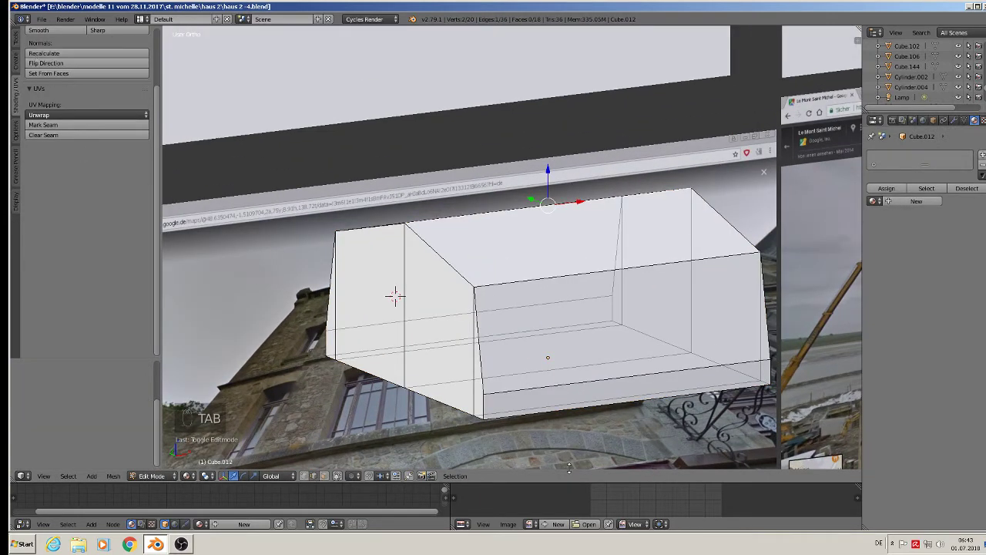
pyautogui.keyDown('alt'); pyautogui.rightClick(479, 351); pyautogui.keyUp('alt')
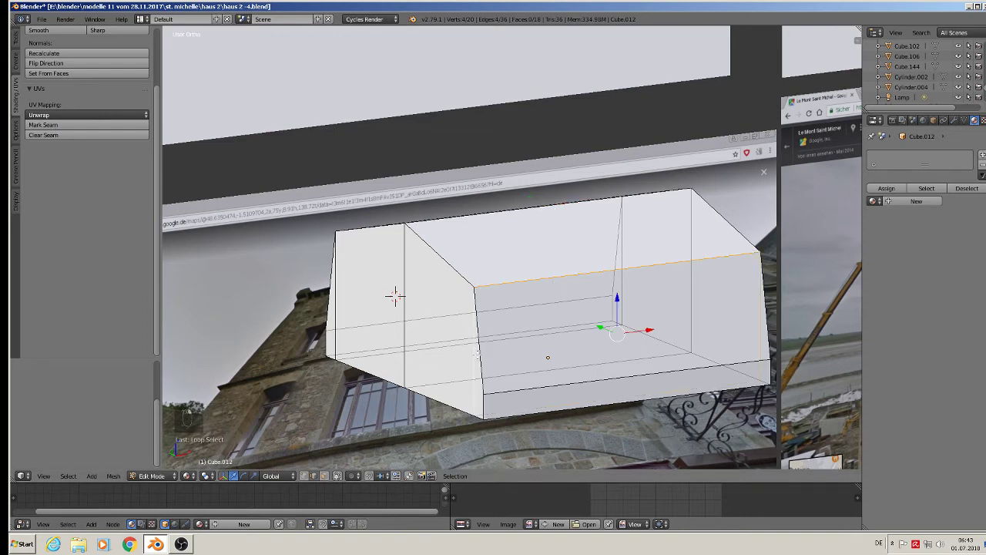
pyautogui.keyDown('alt'); pyautogui.rightClick(484, 357); pyautogui.keyUp('alt')
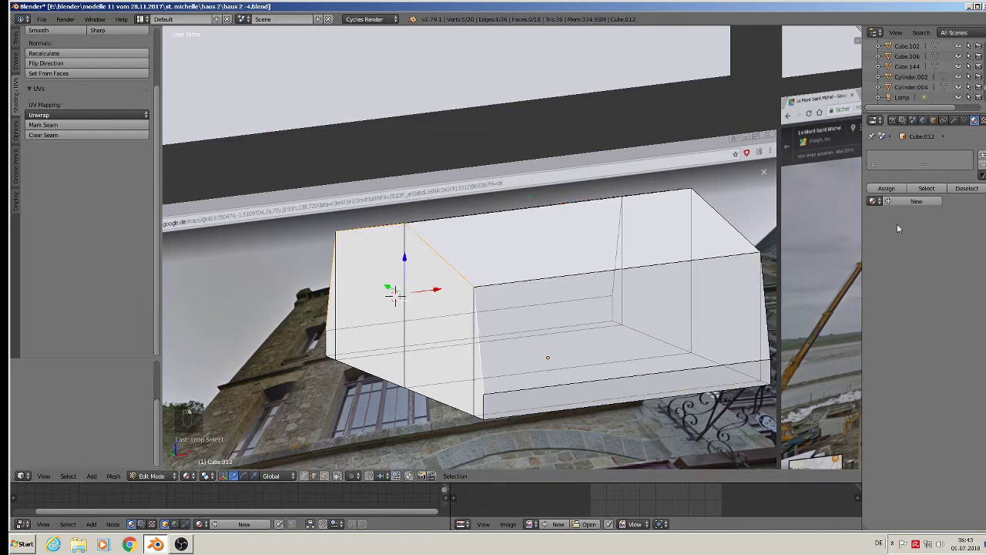
pyautogui.keyDown('alt'); pyautogui.keyDown('shift'); pyautogui.rightClick(724, 233); pyautogui.keyUp('shift'); pyautogui.keyUp('alt')
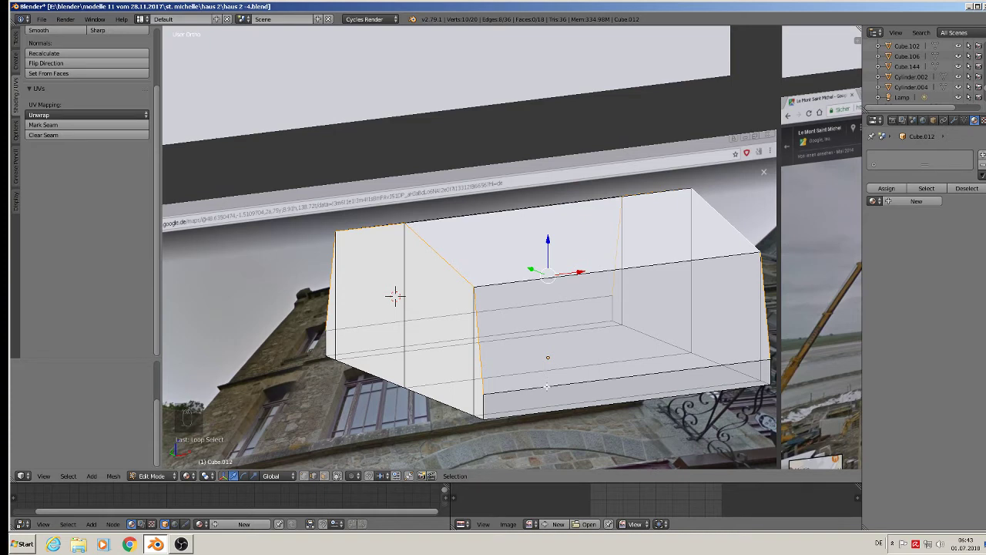
# Step: Add the block's long lower front and back edges and its ridge edge to the edge selection
pyautogui.keyDown('shift'); pyautogui.click(586, 380); pyautogui.keyUp('shift')
pyautogui.keyDown('shift'); pyautogui.moveTo(525, 410); pyautogui.dragTo(460, 371, button='middle'); pyautogui.keyUp('shift')
pyautogui.keyDown('shift'); pyautogui.click(388, 282); pyautogui.keyUp('shift')
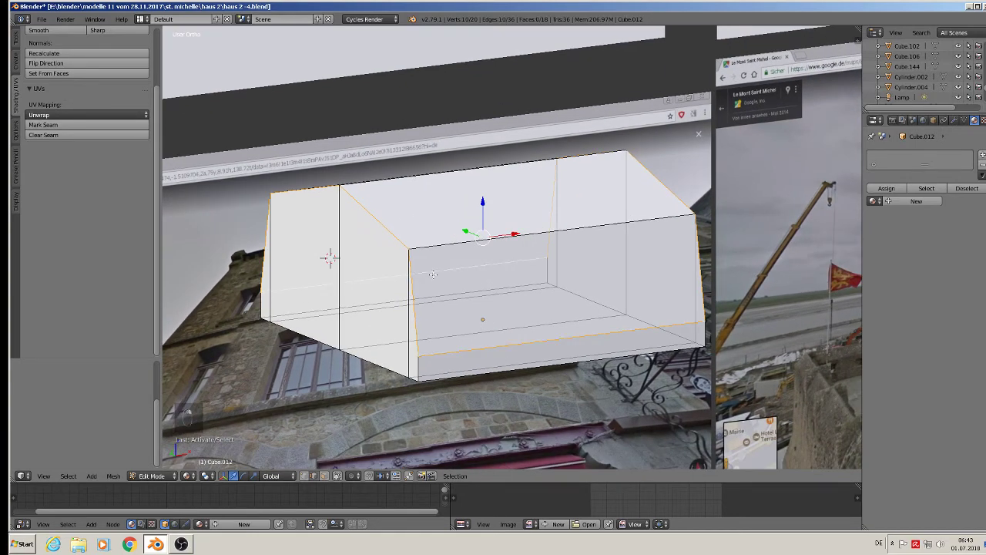
pyautogui.moveTo(433, 274); pyautogui.dragTo(430, 177, button='middle')
pyautogui.keyDown('shift'); pyautogui.click(434, 200); pyautogui.keyUp('shift')
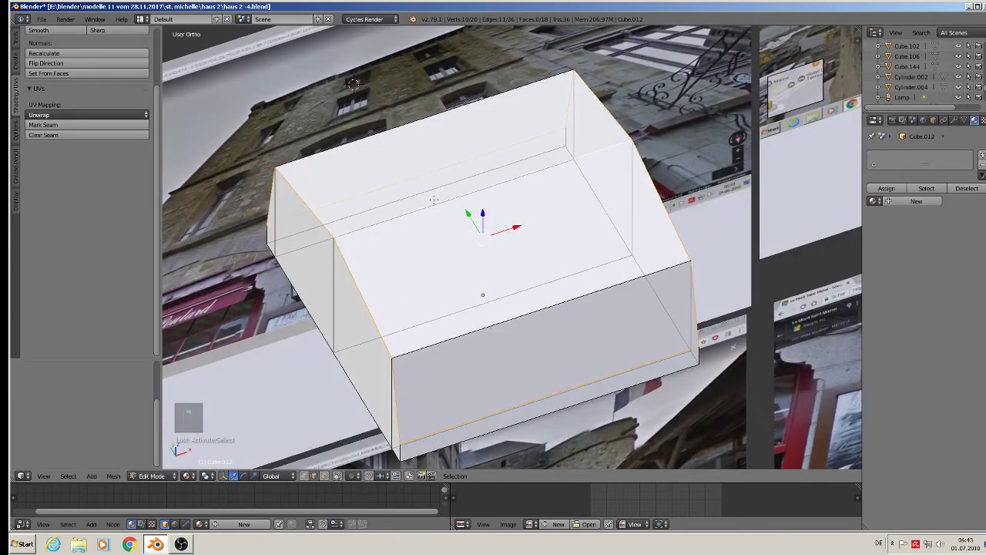
pyautogui.moveTo(441, 218); pyautogui.dragTo(499, 232, button='middle')
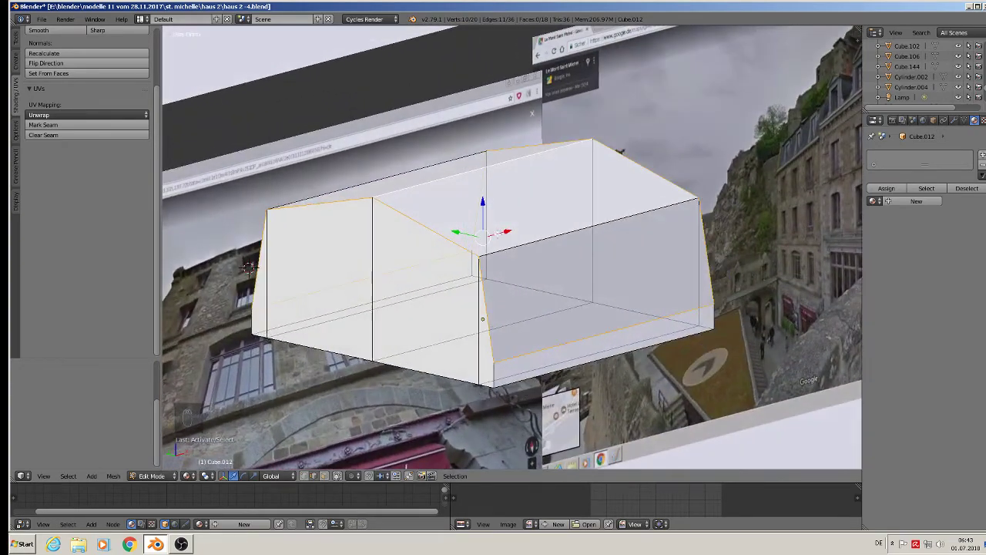
# Step: Add the block's bottom outline and short lower corner edges to the selection, and mark all selected edges as seams
pyautogui.keyDown('alt'); pyautogui.keyDown('shift'); pyautogui.rightClick(405, 367); pyautogui.keyUp('shift'); pyautogui.keyUp('alt')
pyautogui.keyDown('alt'); pyautogui.keyDown('shift'); pyautogui.rightClick(631, 312); pyautogui.keyUp('shift'); pyautogui.keyUp('alt')
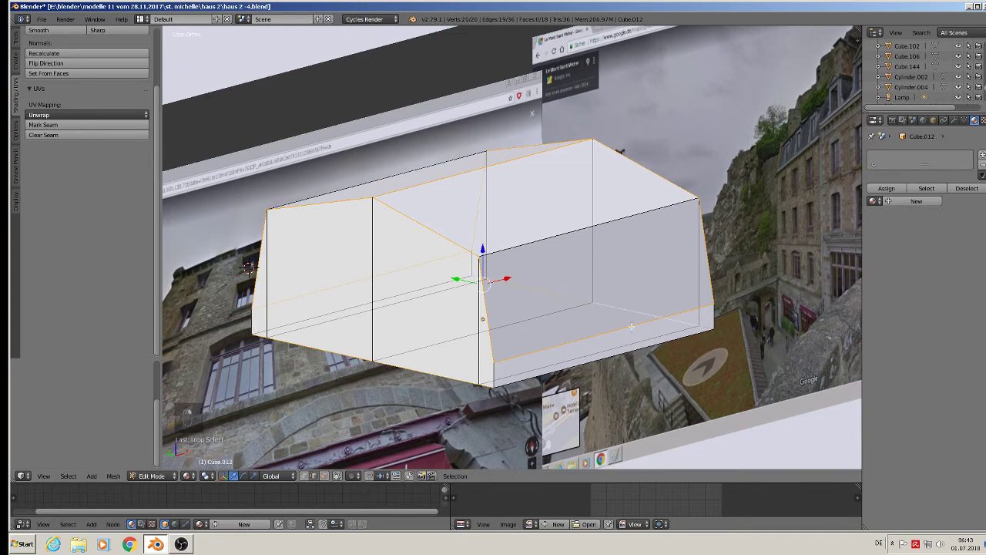
pyautogui.keyDown('shift'); pyautogui.rightClick(564, 376); pyautogui.keyUp('shift')
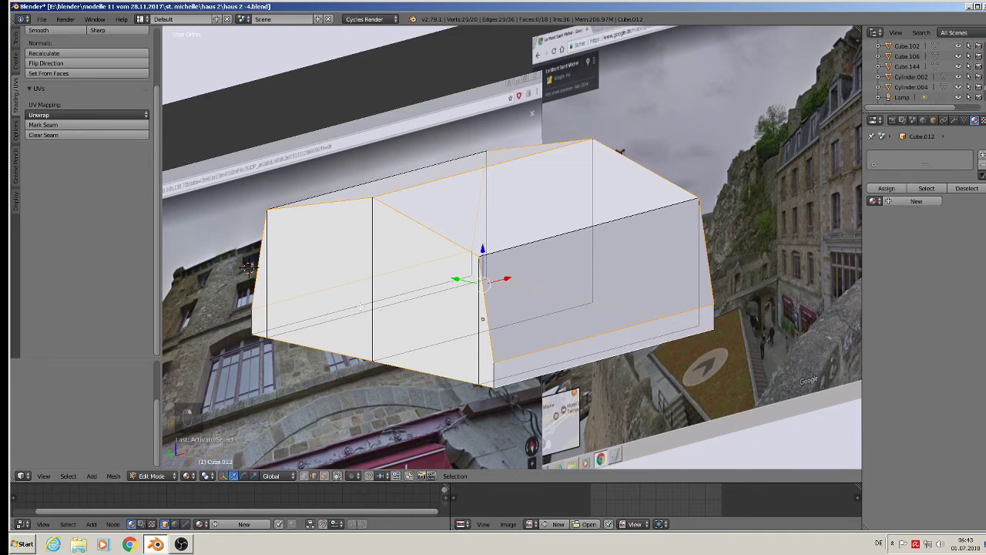
pyautogui.keyDown('shift'); pyautogui.rightClick(371, 315); pyautogui.keyUp('shift')
pyautogui.keyDown('shift'); pyautogui.rightClick(497, 374); pyautogui.keyUp('shift')
pyautogui.keyDown('shift'); pyautogui.rightClick(713, 315); pyautogui.keyUp('shift')
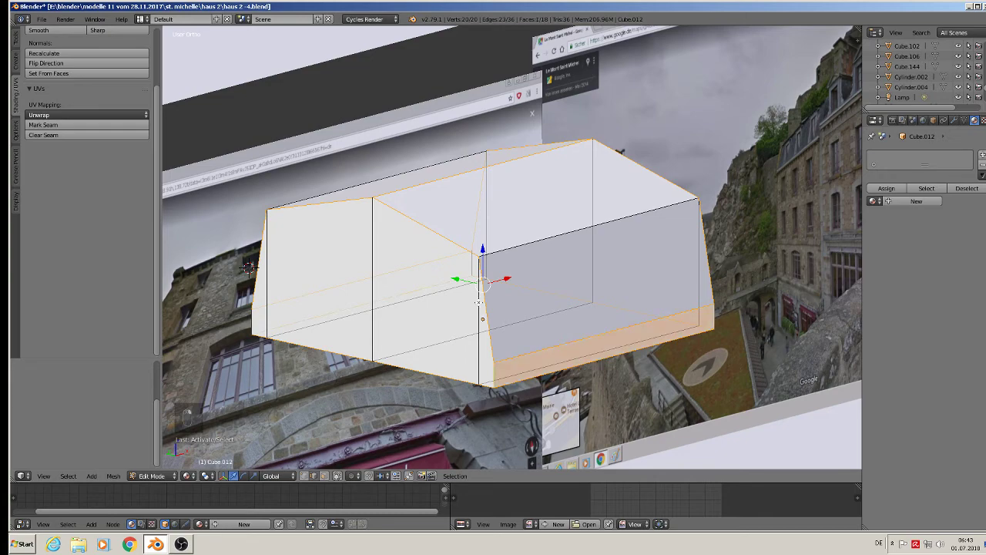
pyautogui.keyDown('shift'); pyautogui.rightClick(255, 319); pyautogui.keyUp('shift')
pyautogui.moveTo(369, 319); pyautogui.dragTo(706, 311, button='middle')
pyautogui.keyDown('shift'); pyautogui.rightClick(707, 310); pyautogui.keyUp('shift')
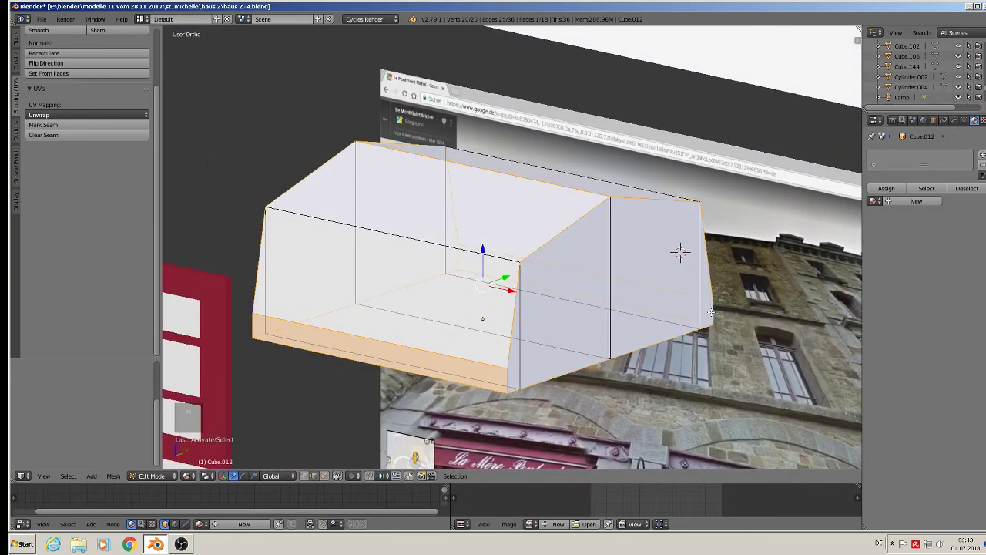
pyautogui.keyDown('shift'); pyautogui.rightClick(712, 309); pyautogui.keyUp('shift')
pyautogui.keyDown('shift'); pyautogui.rightClick(700, 333); pyautogui.keyUp('shift')
pyautogui.click(58, 125)
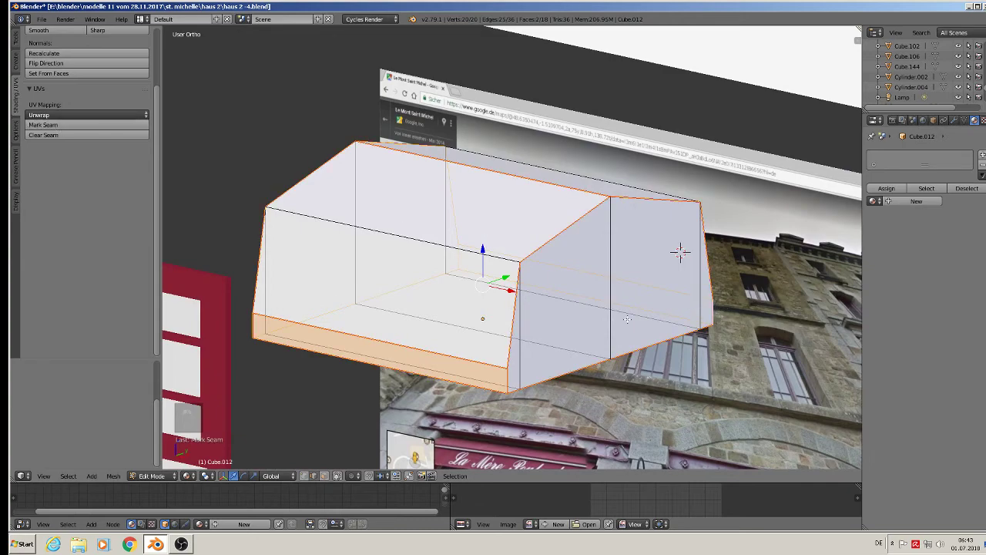
# Step: Mark the two long edges where the roof slopes meet the steeper front and back faces as seams
pyautogui.scroll(-3, 618, 312)
pyautogui.moveTo(618, 318); pyautogui.dragTo(573, 296, button='middle')
pyautogui.press('a')
pyautogui.scroll(2, 688, 323)
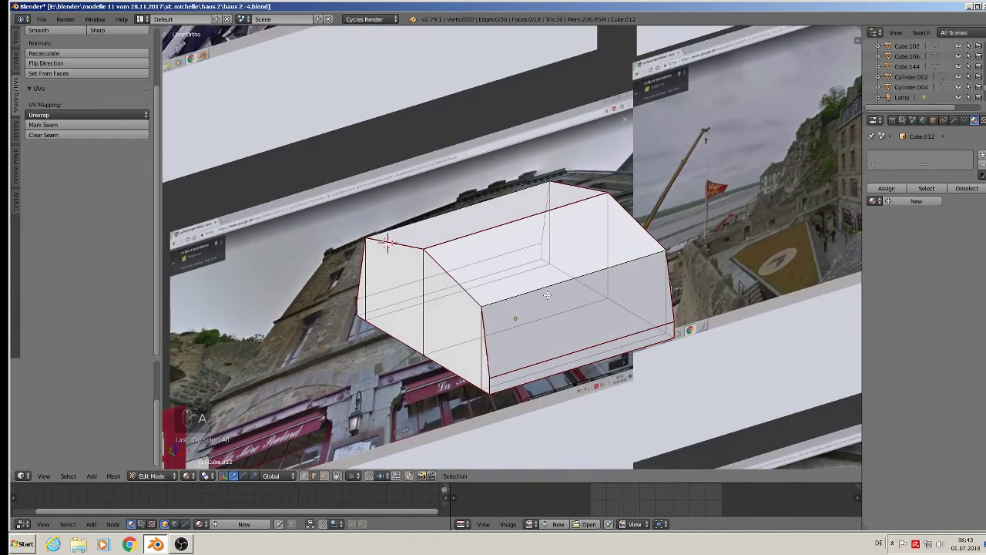
pyautogui.rightClick(546, 287)
pyautogui.keyDown('shift'); pyautogui.rightClick(422, 231); pyautogui.keyUp('shift')
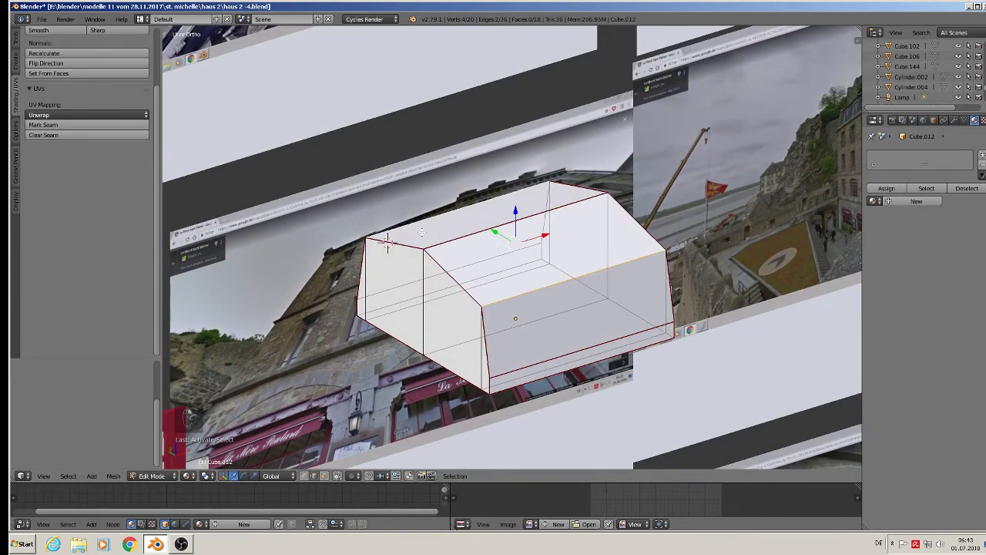
pyautogui.click(69, 126)
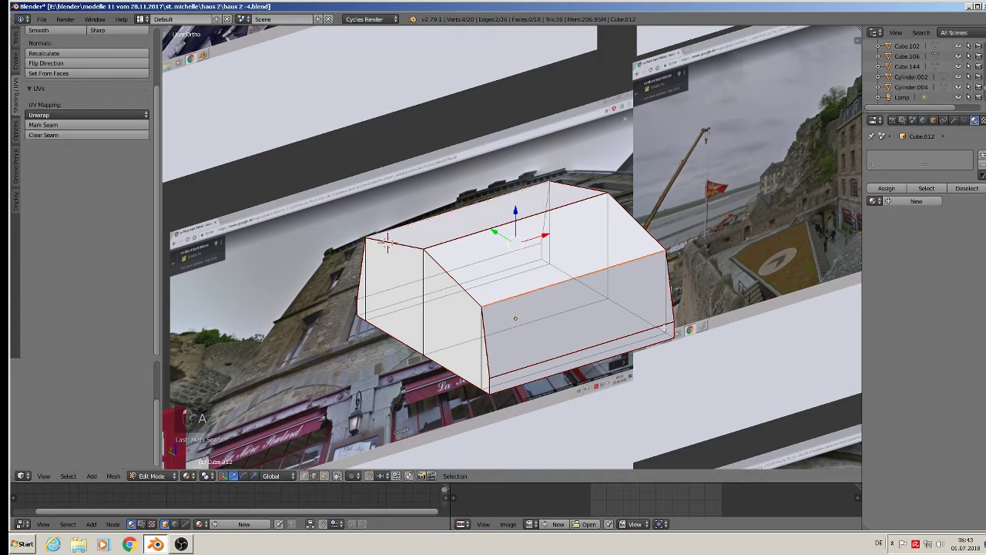
pyautogui.moveTo(536, 319); pyautogui.dragTo(480, 310, button='middle')
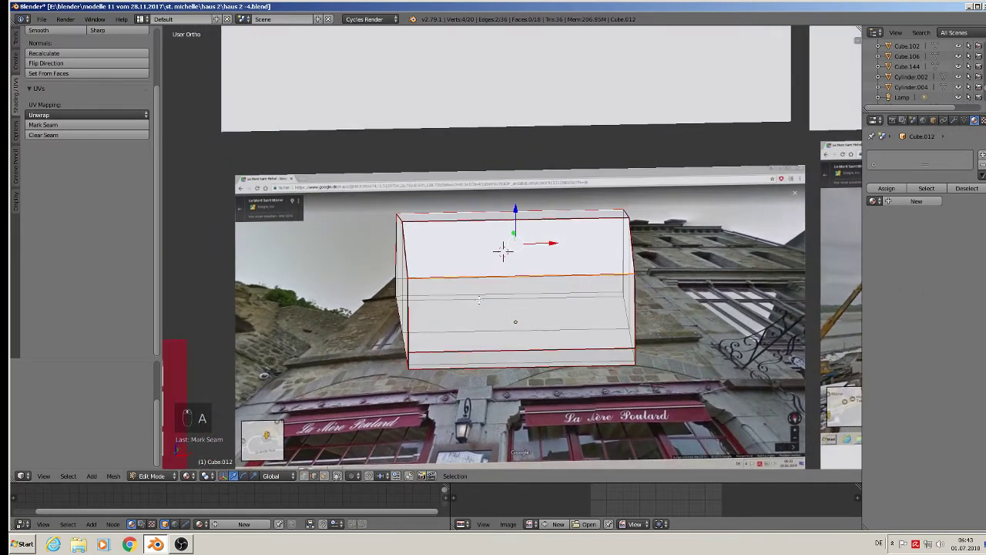
# Step: Return to Object Mode and apply the roof block's scale
pyautogui.press('Tab')
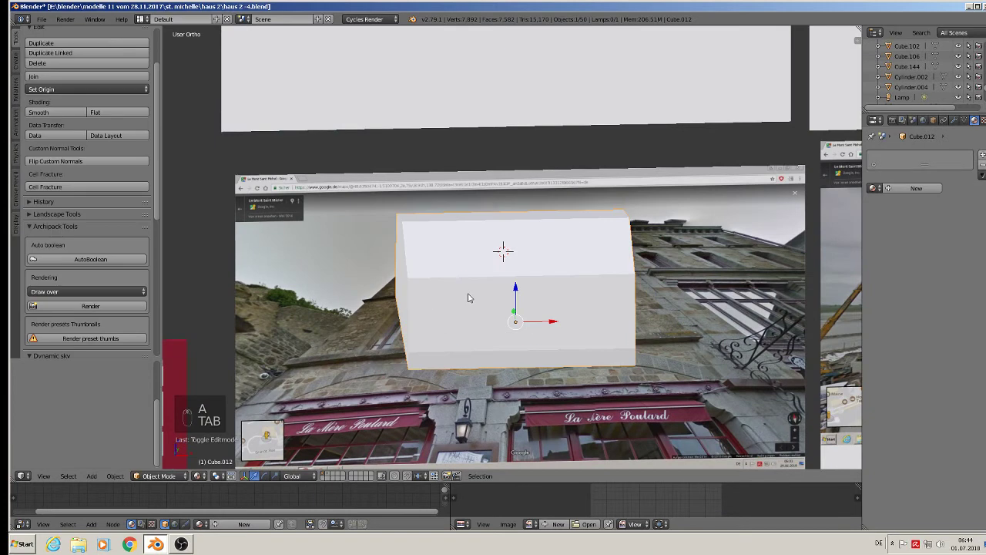
pyautogui.click(113, 476)
pyautogui.moveTo(157, 396)
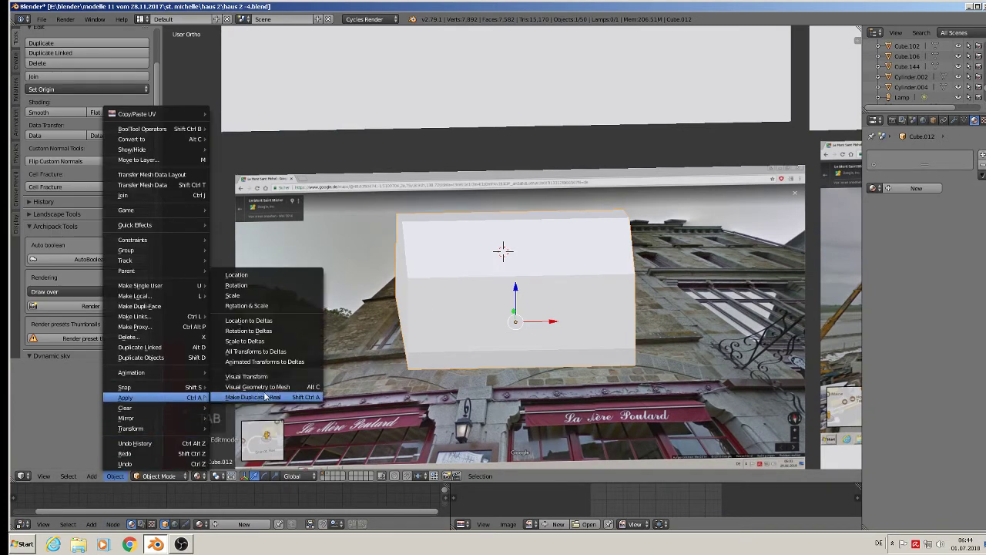
pyautogui.click(283, 294)
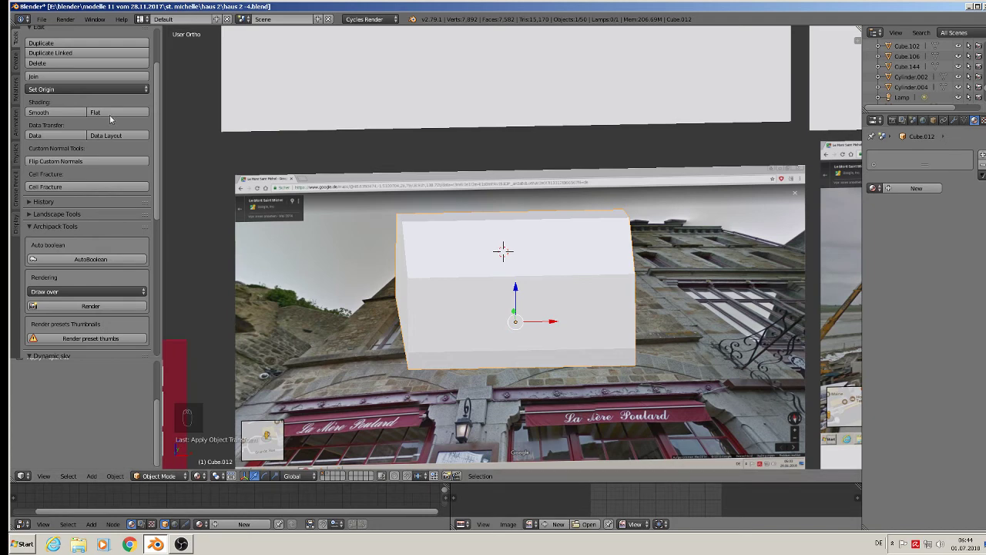
# Step: UV-unwrap the entire roof block along its marked seams and return to Object Mode
pyautogui.press('KP_1')
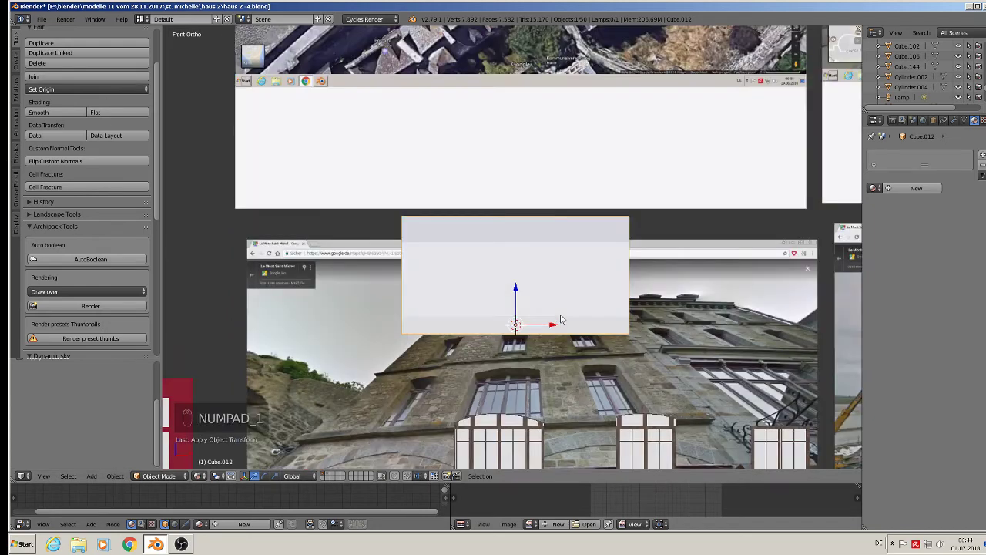
pyautogui.press('Tab')
pyautogui.press('a')
pyautogui.press('a')
pyautogui.press('a')
pyautogui.press('a')
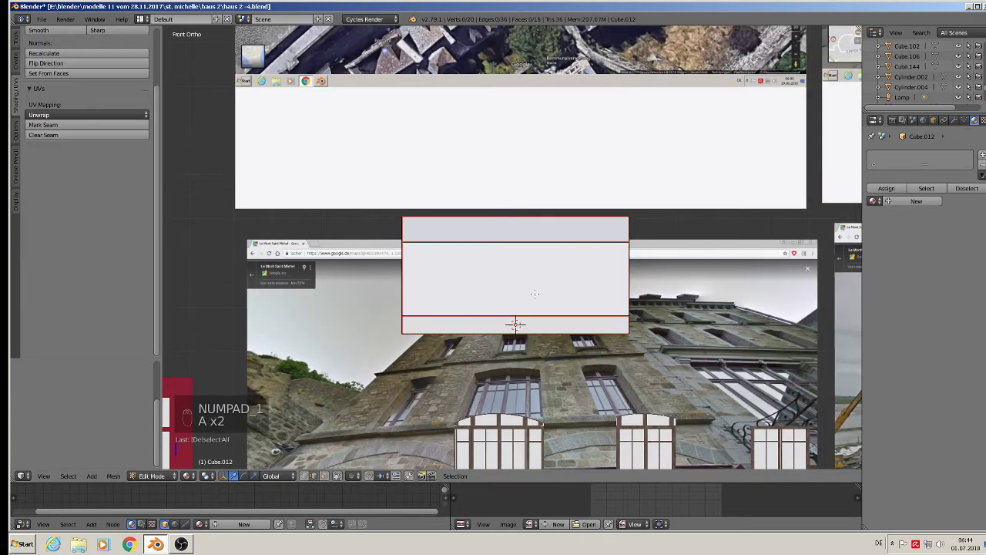
pyautogui.press('u')
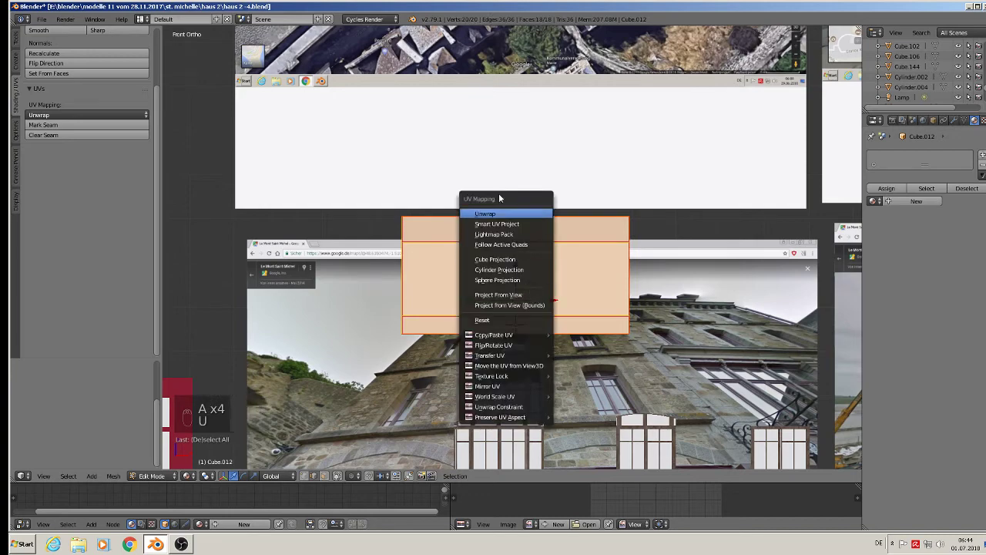
pyautogui.click(502, 214)
pyautogui.scroll(-2, 785, 398)
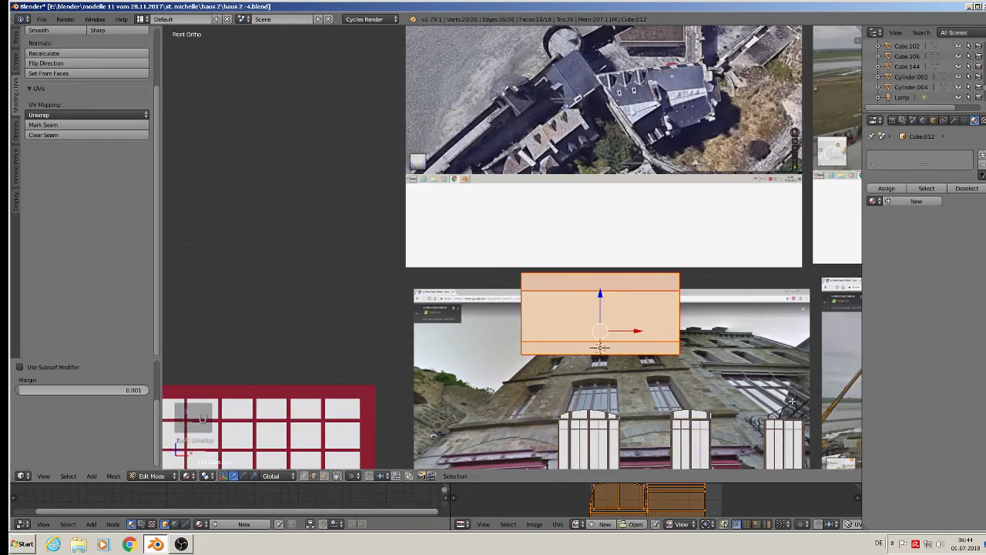
pyautogui.press('Tab')
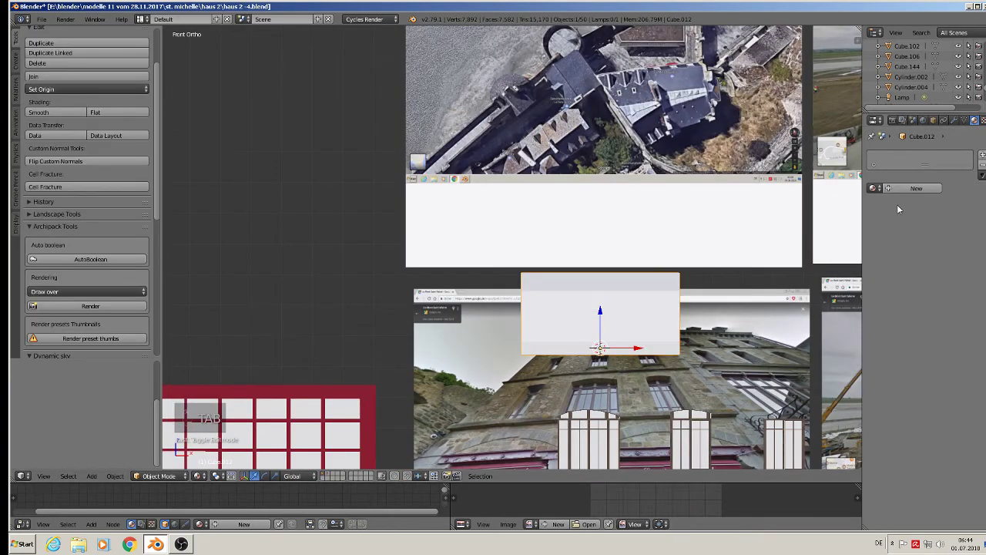
# Step: Assign the existing "roof" material to the roof block
pyautogui.click(873, 188)
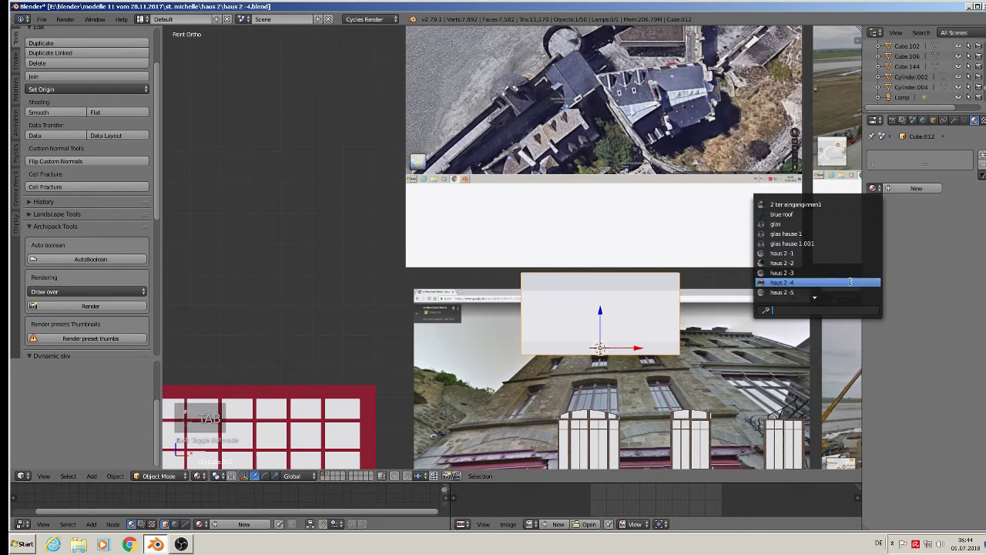
pyautogui.click(826, 216)
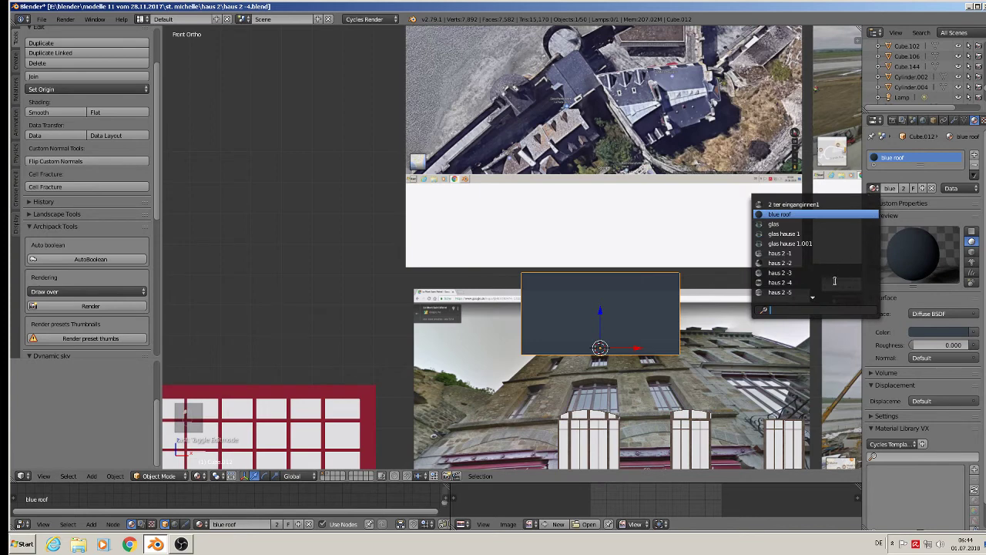
pyautogui.scroll(-10, 831, 279)
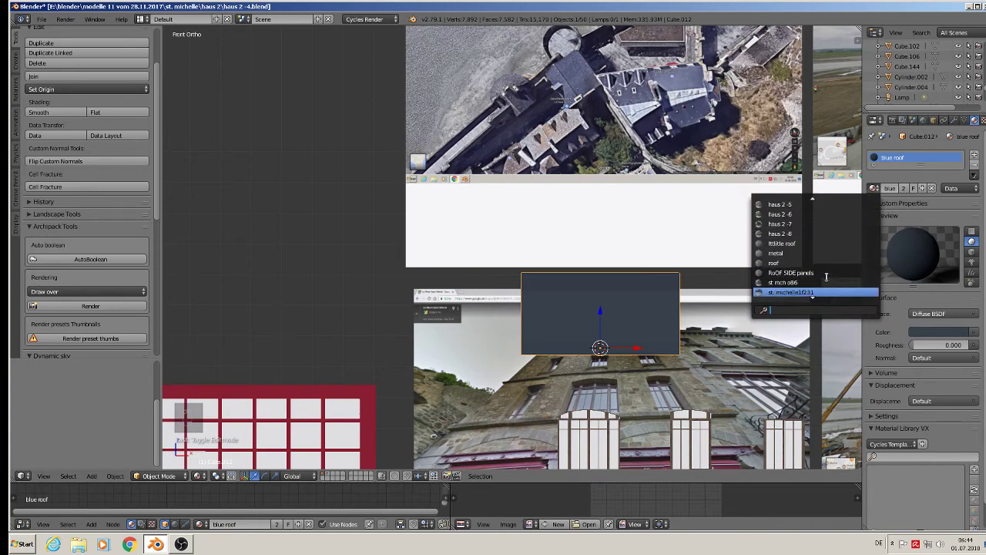
pyautogui.scroll(-1, 817, 266)
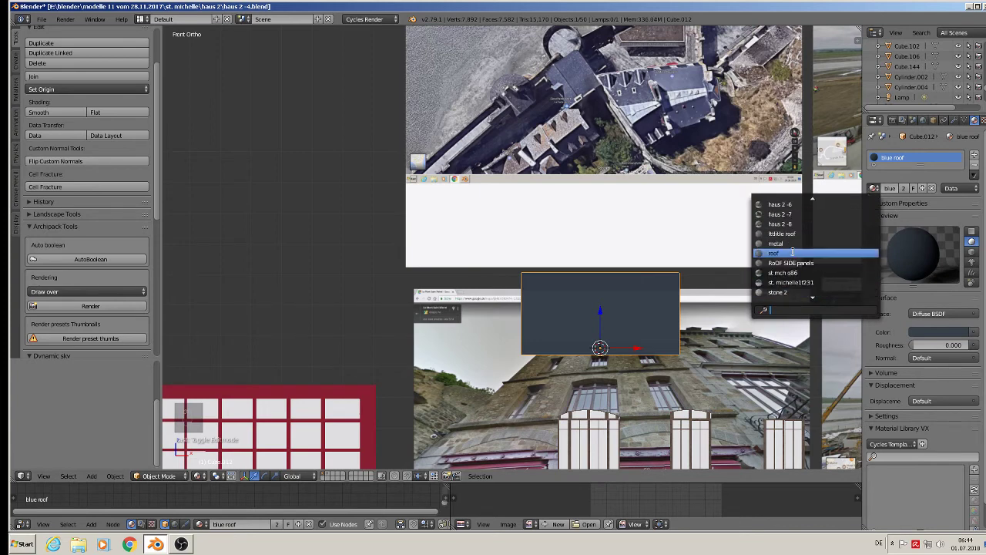
pyautogui.click(785, 254)
pyautogui.moveTo(774, 269); pyautogui.dragTo(638, 362, button='middle')
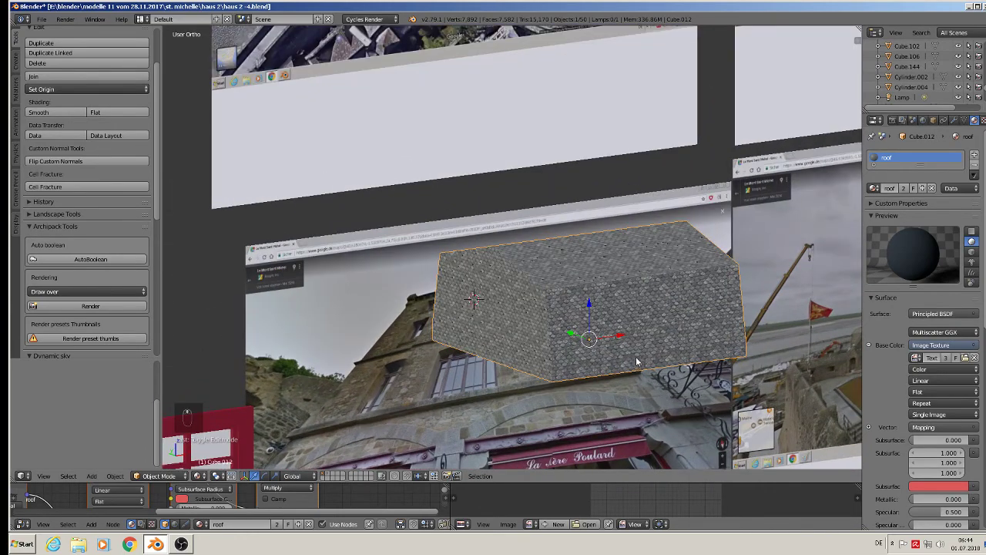
# Step: Select all four faces of the roof block's gable end and rotate their UVs by 180 degrees in an enlarged UV editor
pyautogui.scroll(4, 637, 362)
pyautogui.moveTo(535, 261); pyautogui.dragTo(659, 280, button='middle')
pyautogui.press('Tab')
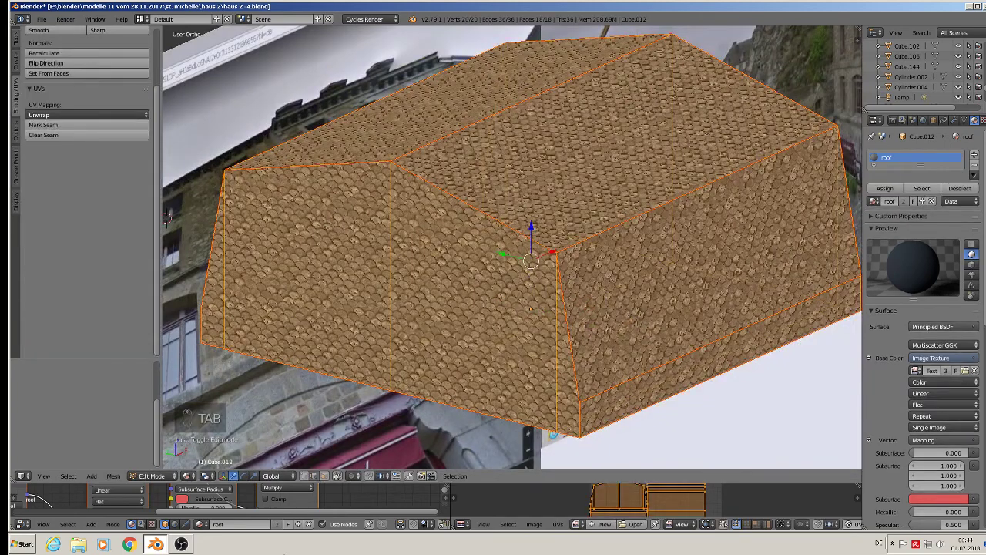
pyautogui.click(326, 477)
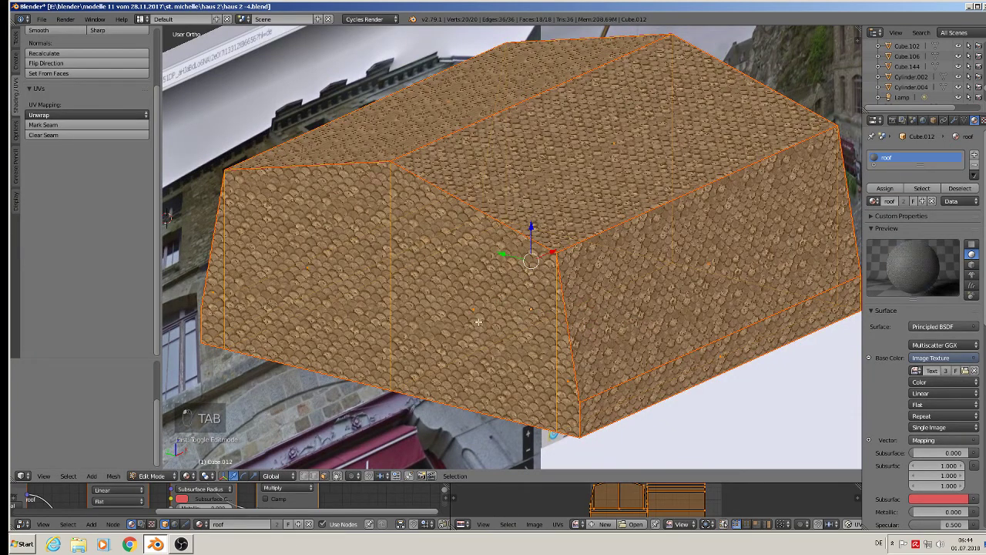
pyautogui.rightClick(479, 322)
pyautogui.keyDown('shift'); pyautogui.rightClick(315, 273); pyautogui.keyUp('shift')
pyautogui.keyDown('shift'); pyautogui.rightClick(215, 301); pyautogui.keyUp('shift')
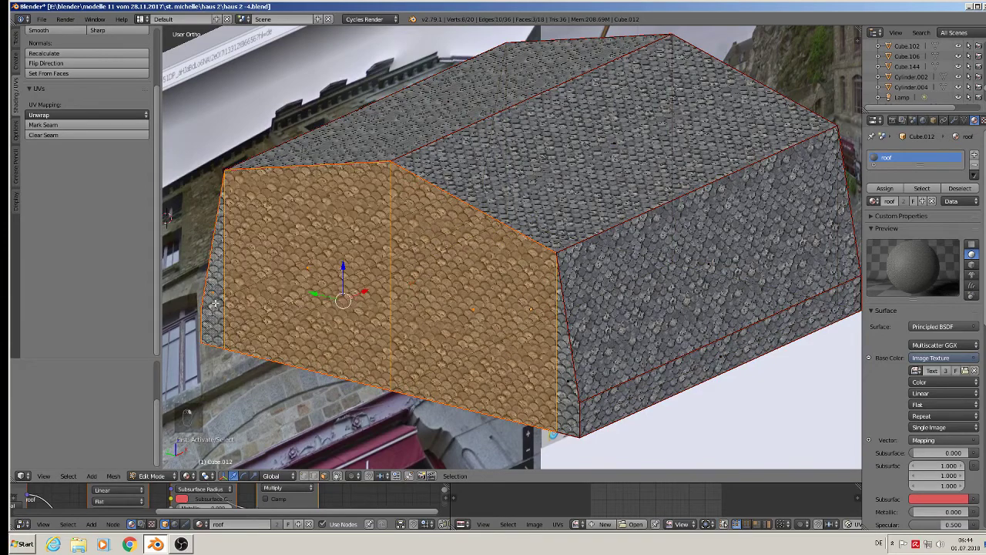
pyautogui.keyDown('shift'); pyautogui.rightClick(571, 385); pyautogui.keyUp('shift')
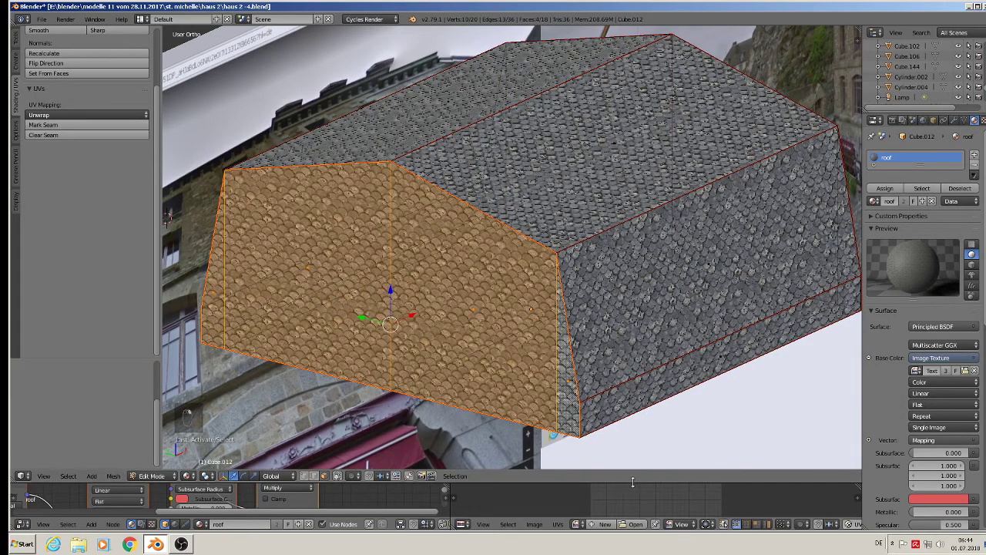
pyautogui.moveTo(628, 483); pyautogui.dragTo(607, 254)
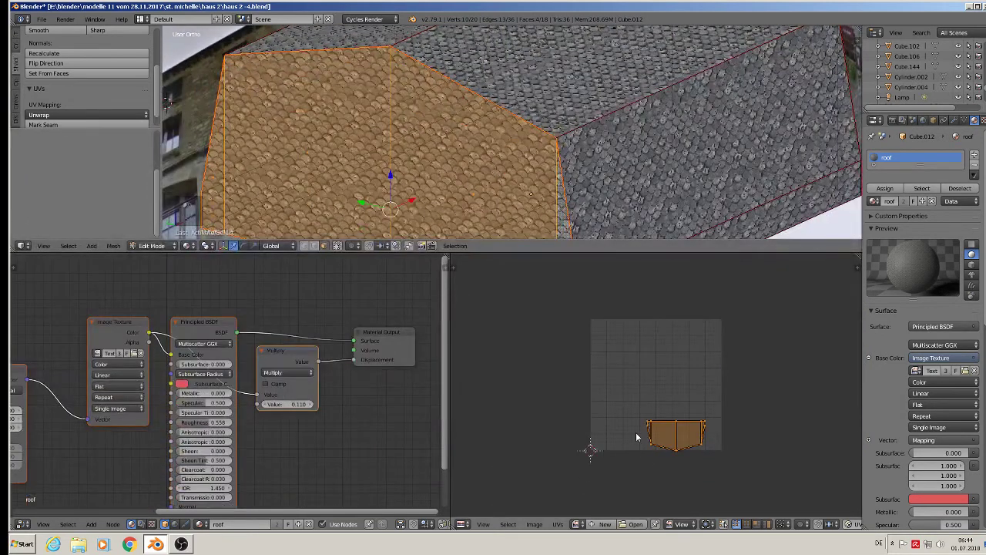
pyautogui.write('r180')
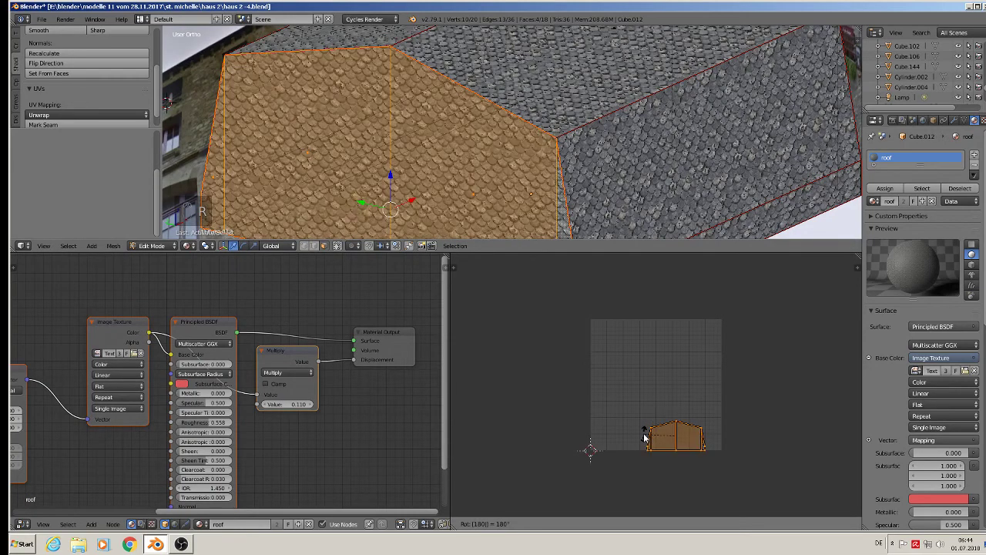
pyautogui.press('Return')
# Step: Rotate the UVs of the misoriented upper roof slope by 180 degrees
pyautogui.moveTo(412, 128); pyautogui.dragTo(605, 42, button='middle')
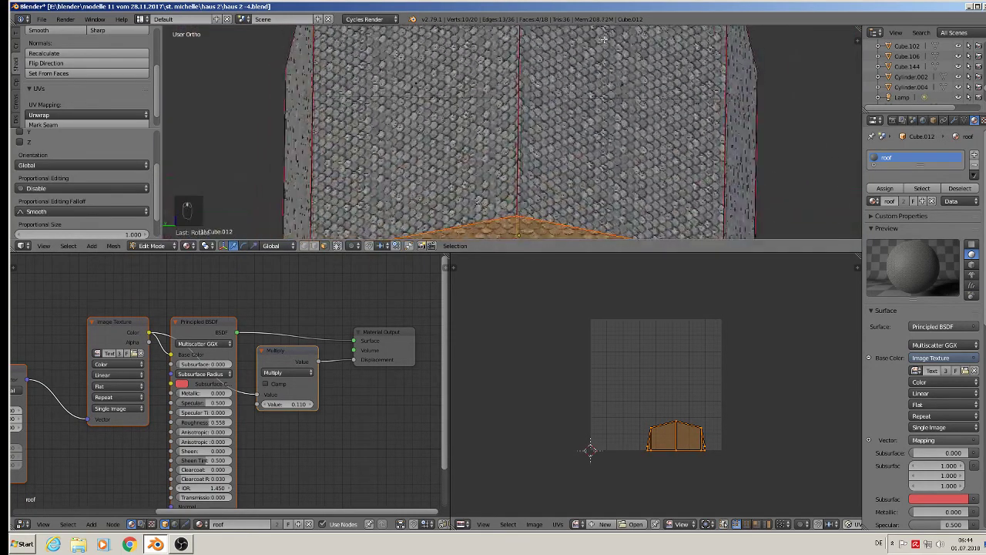
pyautogui.moveTo(611, 109); pyautogui.dragTo(600, 160, button='middle')
pyautogui.rightClick(416, 85)
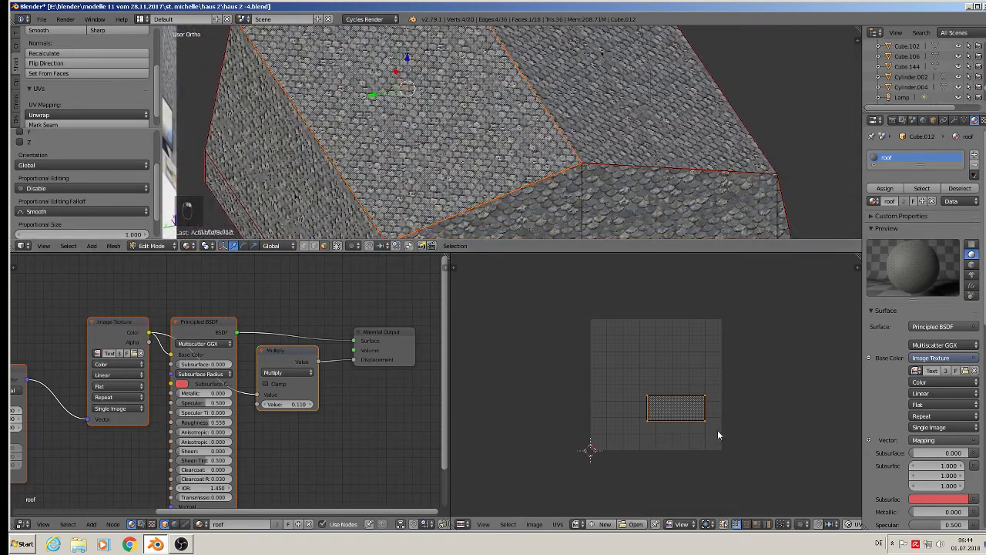
pyautogui.write('r180')
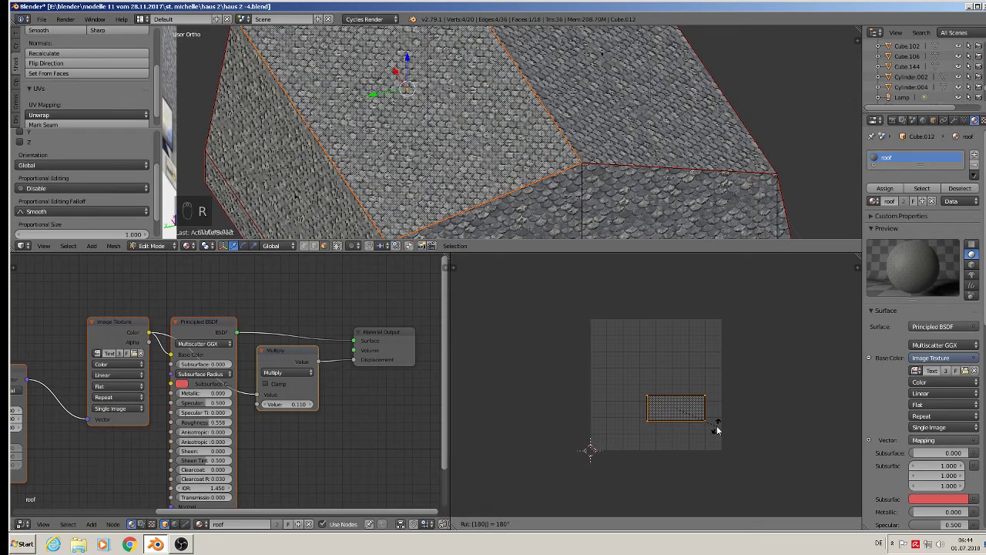
pyautogui.press('Return')
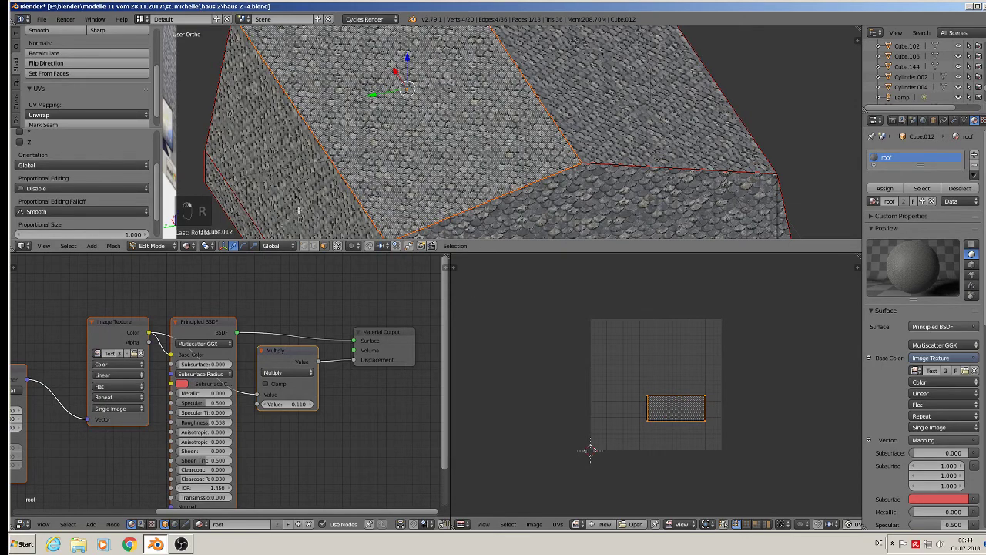
# Step: Rotate the UVs of the steep side face and the narrow strip below it by 180 degrees together
pyautogui.moveTo(298, 209); pyautogui.dragTo(344, 86, button='middle')
pyautogui.rightClick(327, 141)
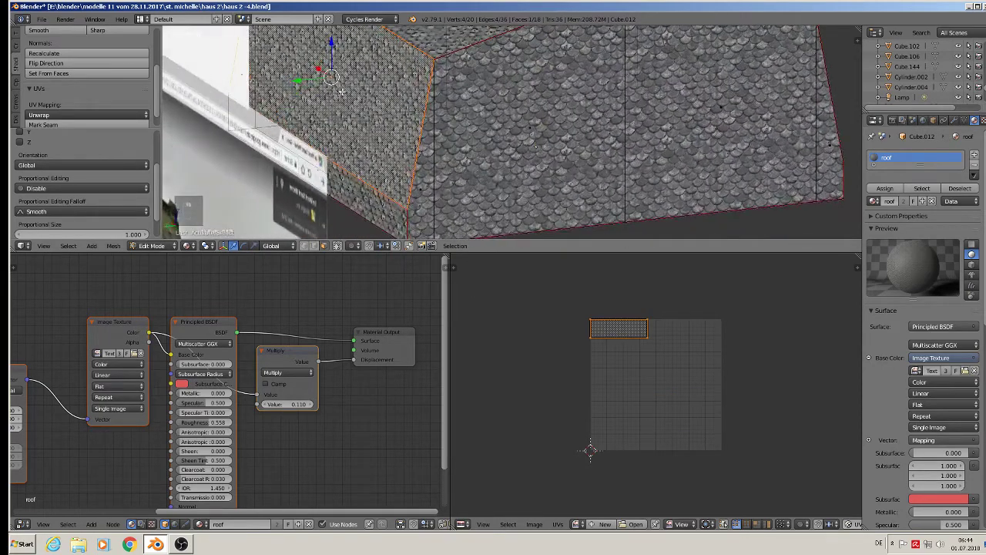
pyautogui.scroll(5, 344, 86)
pyautogui.scroll(-3, 344, 86)
pyautogui.keyDown('shift'); pyautogui.moveTo(428, 200); pyautogui.dragTo(439, 91, button='middle'); pyautogui.keyUp('shift')
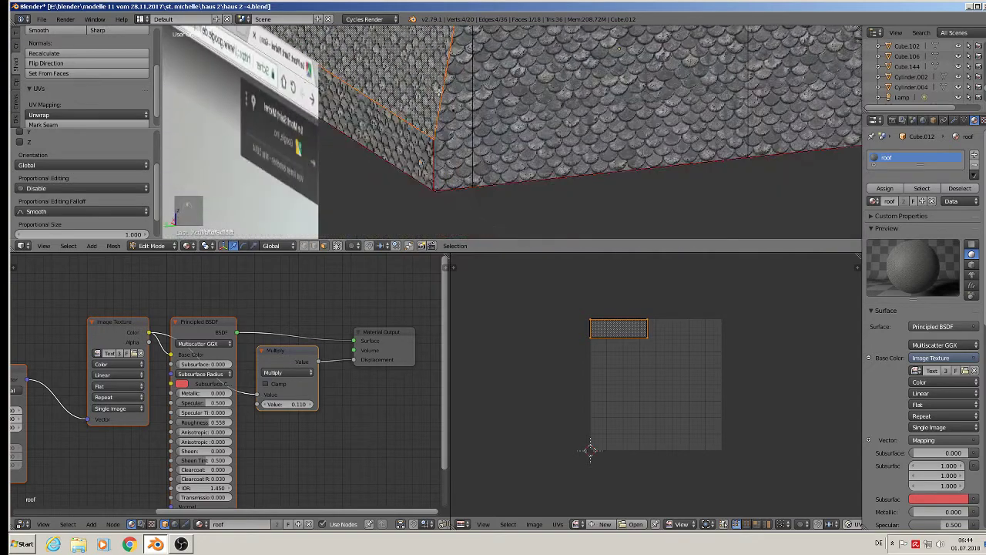
pyautogui.keyDown('shift'); pyautogui.rightClick(346, 127); pyautogui.keyUp('shift')
pyautogui.moveTo(346, 128); pyautogui.dragTo(382, 166, button='middle')
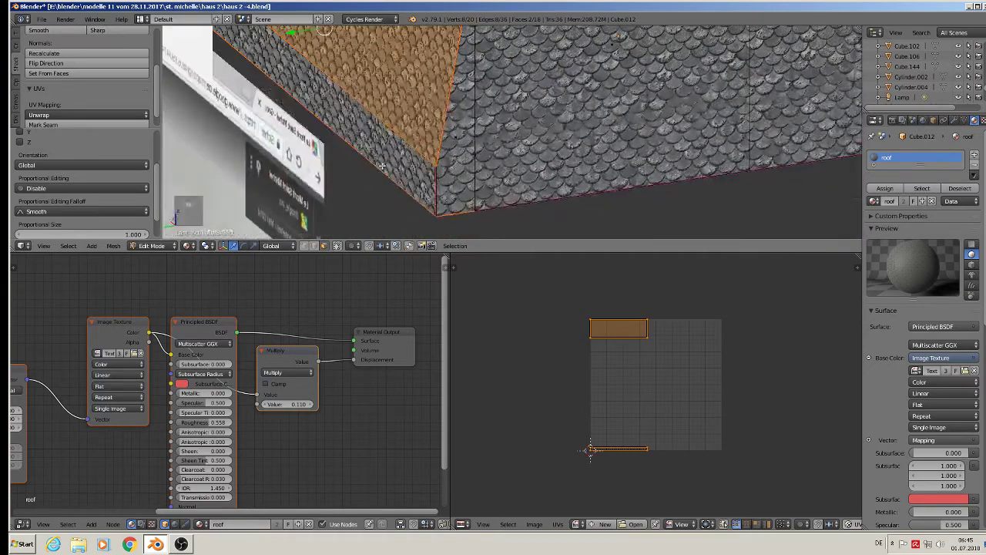
pyautogui.rightClick(291, 73)
pyautogui.keyDown('shift'); pyautogui.moveTo(387, 102); pyautogui.dragTo(408, 218, button='middle'); pyautogui.keyUp('shift')
pyautogui.keyDown('shift'); pyautogui.rightClick(352, 56); pyautogui.keyUp('shift')
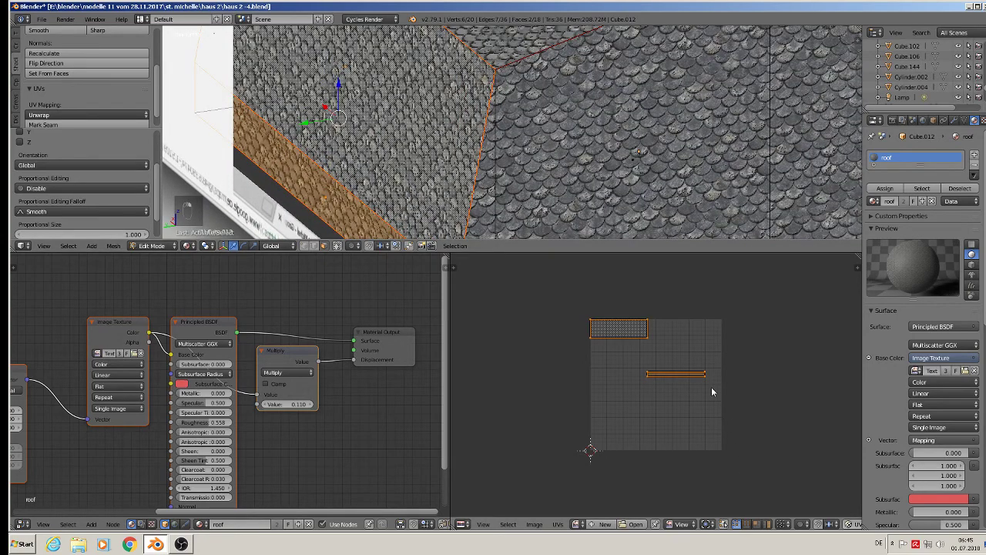
pyautogui.write('r180')
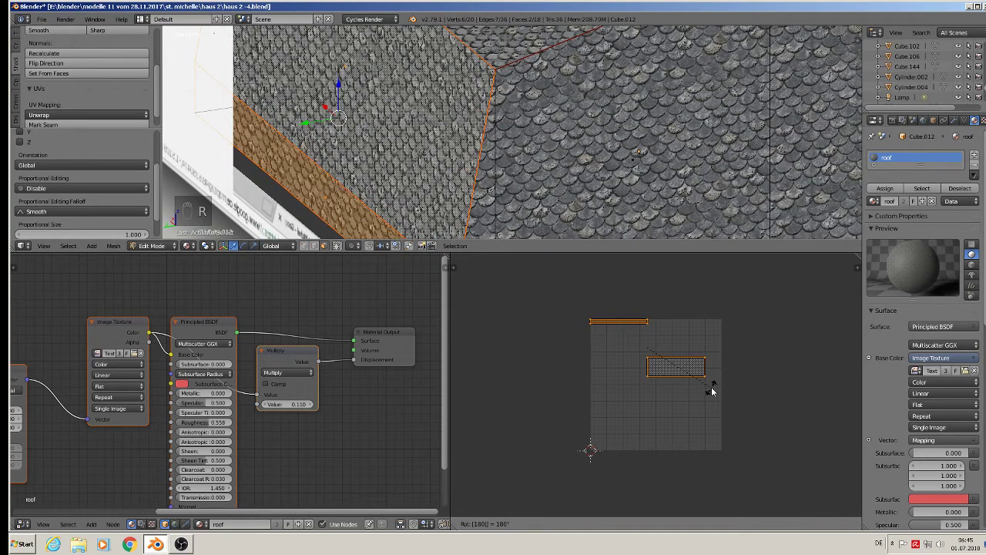
pyautogui.click(713, 391)
# Step: Clear the face selection and return the roof block to Object Mode
pyautogui.press('a')
pyautogui.scroll(-5, 583, 89)
pyautogui.moveTo(583, 88); pyautogui.dragTo(480, 122, button='middle')
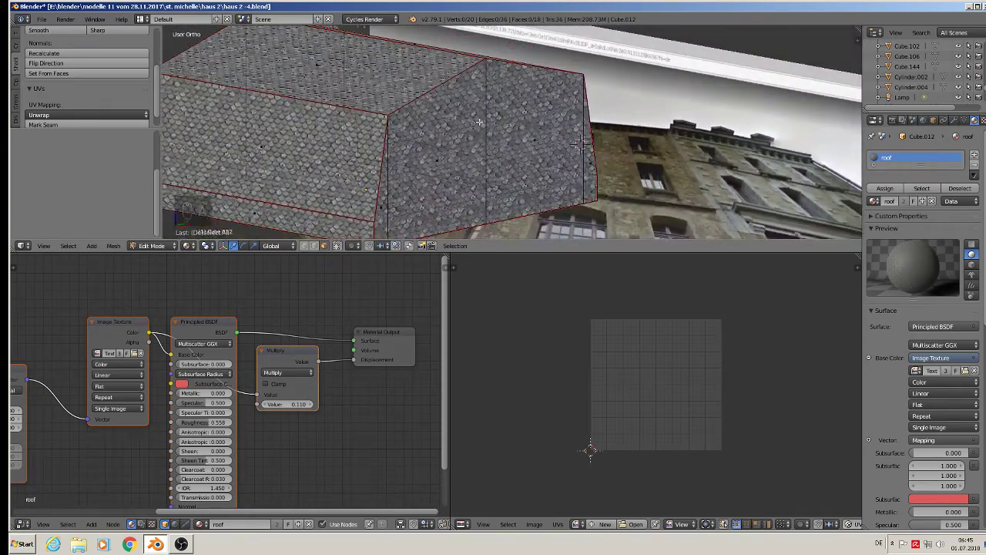
pyautogui.scroll(-3, 471, 147)
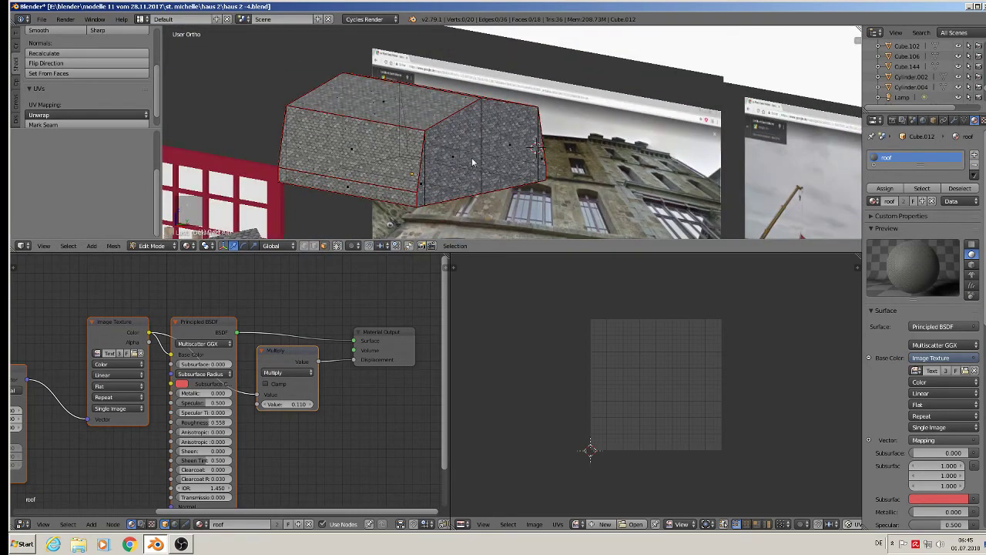
pyautogui.press('Tab')
pyautogui.moveTo(494, 185); pyautogui.dragTo(353, 206, button='middle')
pyautogui.press('KP_5')
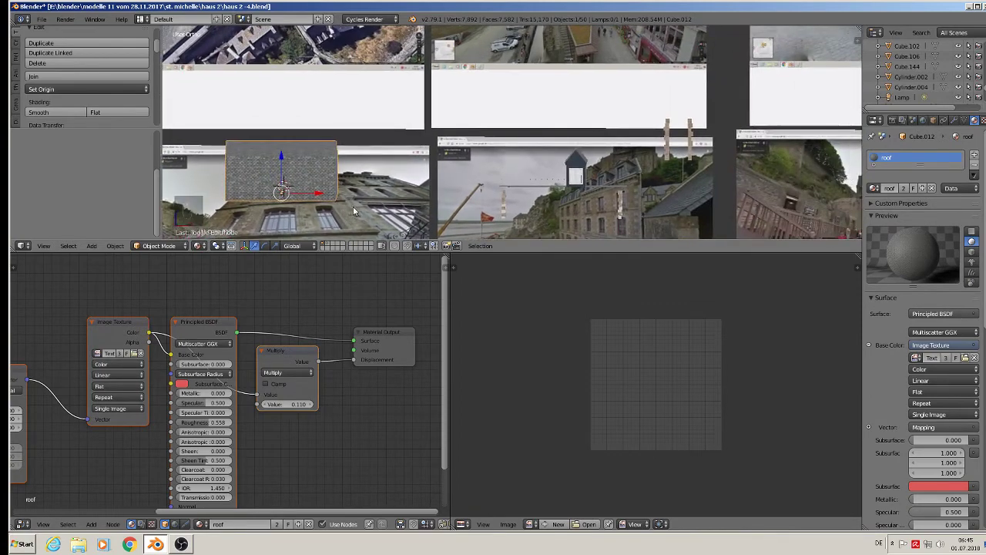
pyautogui.scroll(1, 352, 205)
pyautogui.scroll(-1, 353, 206)
pyautogui.press('Tab')
pyautogui.press('Tab')
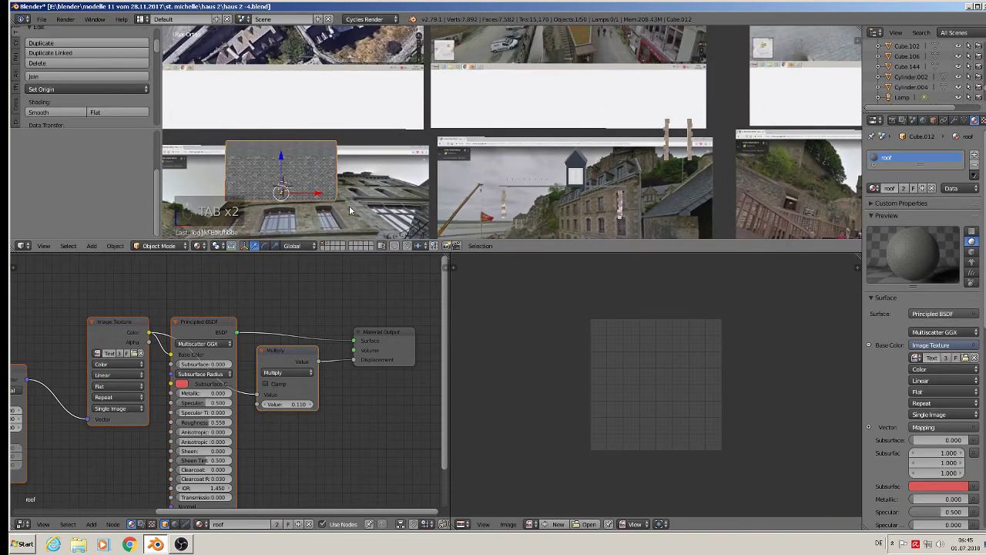
# Step: Move the roof block along X off the reference photos to beside the red window frames and enlarge it uniformly
pyautogui.press('a')
pyautogui.press('a')
pyautogui.press('a')
pyautogui.scroll(-3, 349, 207)
pyautogui.keyDown('shift'); pyautogui.moveTo(405, 221); pyautogui.dragTo(387, 145, button='middle'); pyautogui.keyUp('shift')
pyautogui.scroll(-2, 420, 98)
pyautogui.rightClick(358, 81)
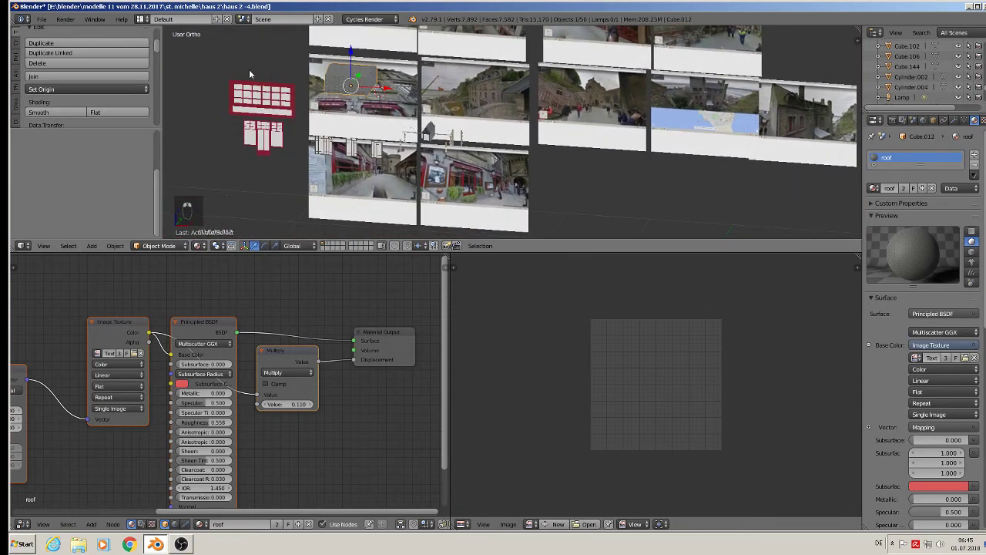
pyautogui.moveTo(383, 87); pyautogui.dragTo(246, 72)
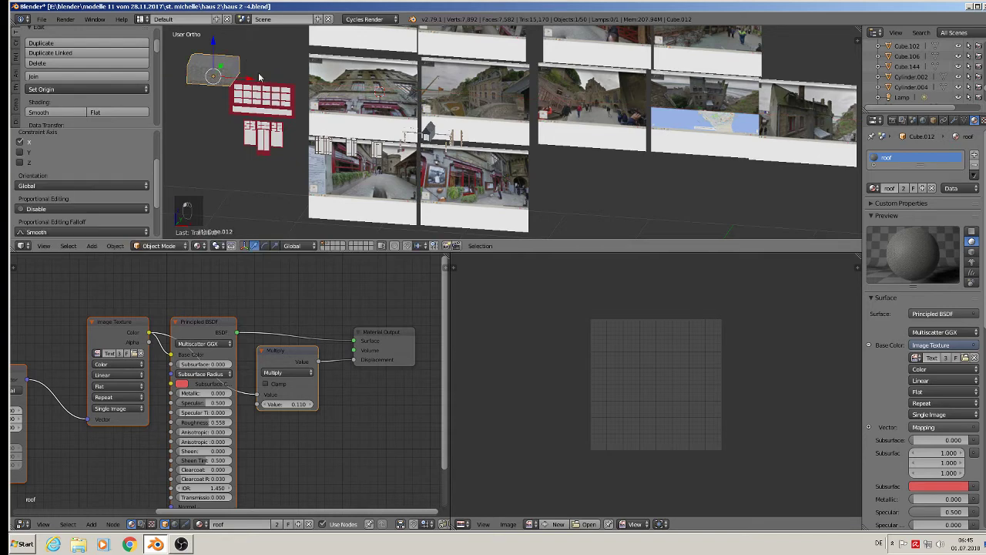
pyautogui.press('s')
pyautogui.click(318, 104)
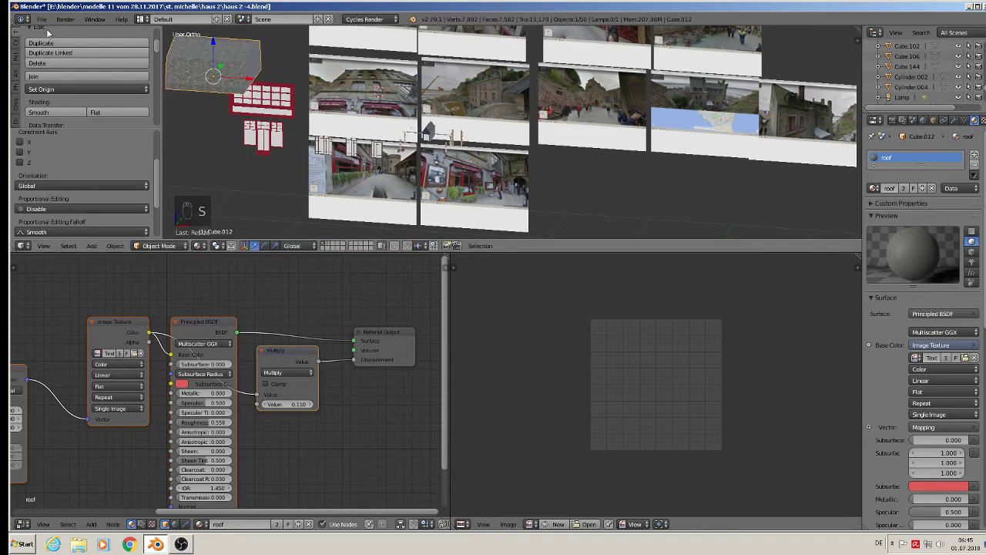
# Step: Save the Blender file and enlarge the 3D viewport again
pyautogui.click(42, 18)
pyautogui.click(88, 101)
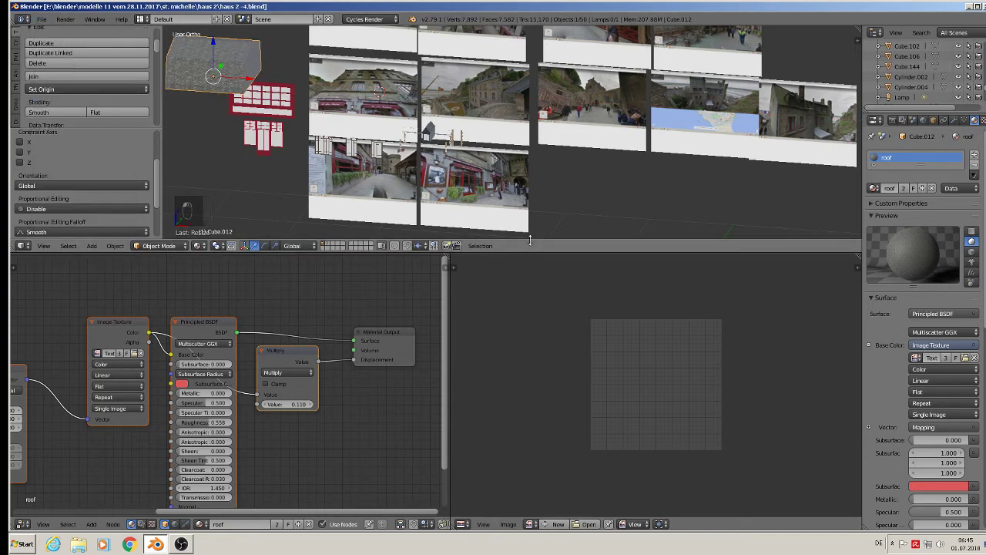
pyautogui.moveTo(526, 253); pyautogui.dragTo(526, 416)
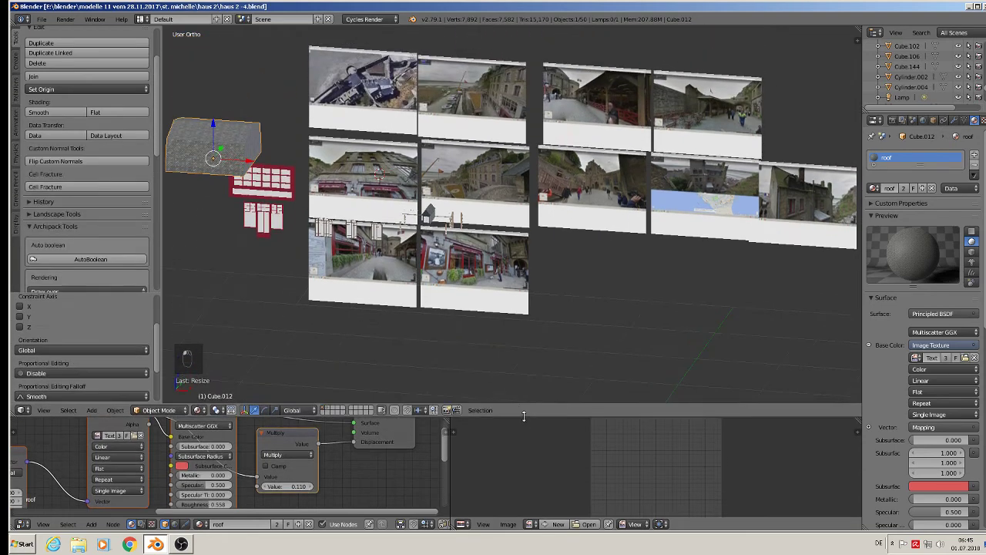
# Step: Examine the facade reference photo and the roof block's shape and tile directions from several sides
pyautogui.scroll(2, 515, 218)
pyautogui.scroll(5, 516, 219)
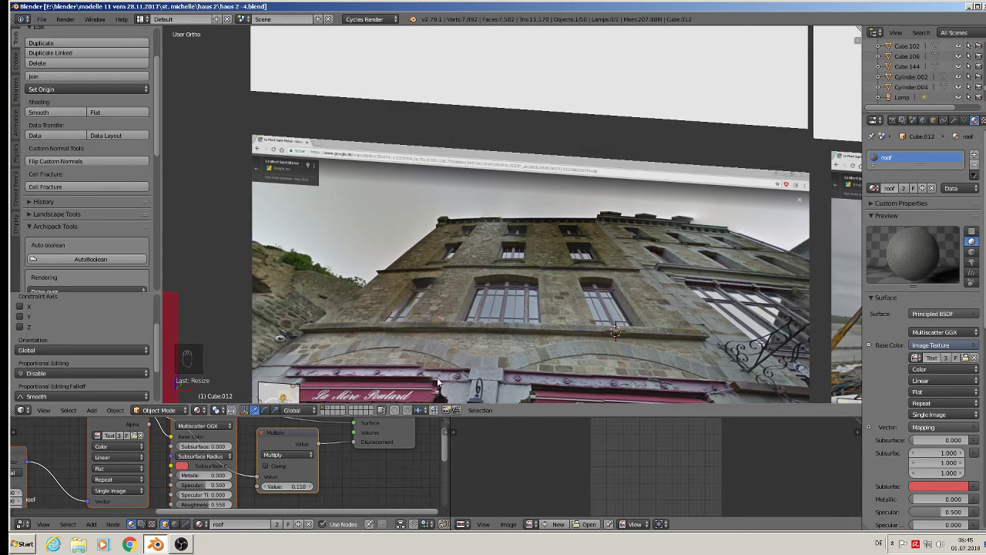
pyautogui.scroll(-7, 504, 362)
pyautogui.keyDown('shift'); pyautogui.moveTo(308, 366); pyautogui.dragTo(504, 307, button='middle'); pyautogui.keyUp('shift')
pyautogui.scroll(2, 434, 122)
pyautogui.scroll(2, 434, 122)
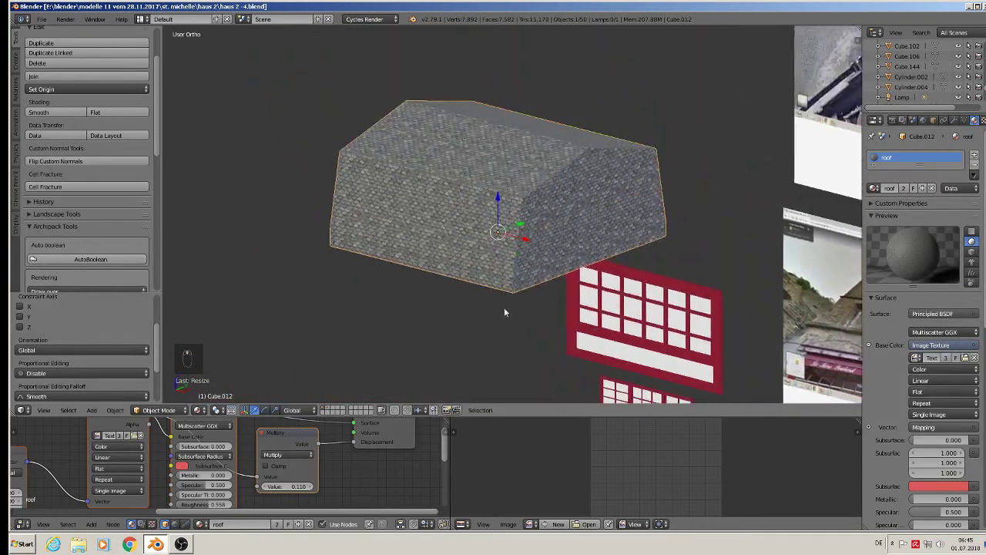
pyautogui.press('Tab')
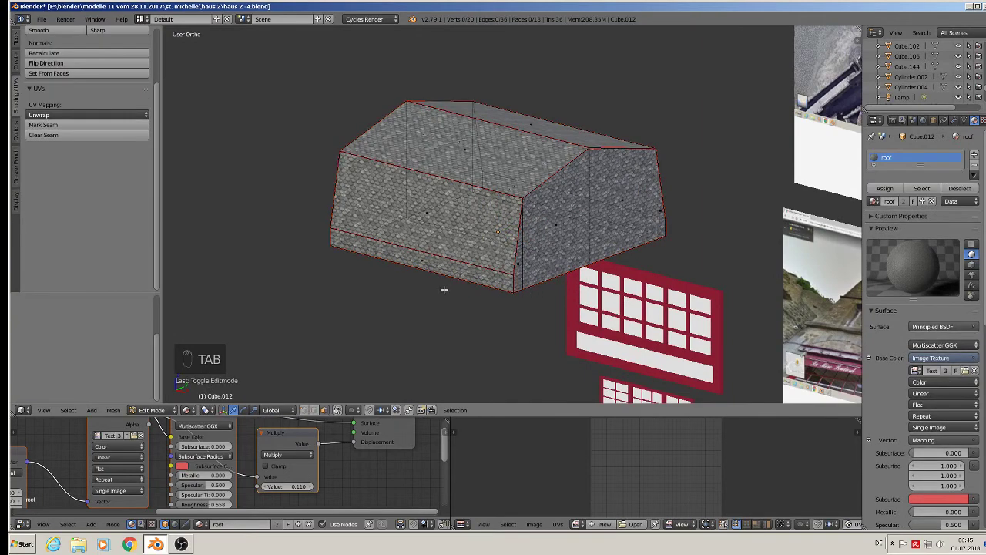
pyautogui.moveTo(447, 280); pyautogui.dragTo(524, 264, button='middle')
pyautogui.press('a')
pyautogui.press('Tab')
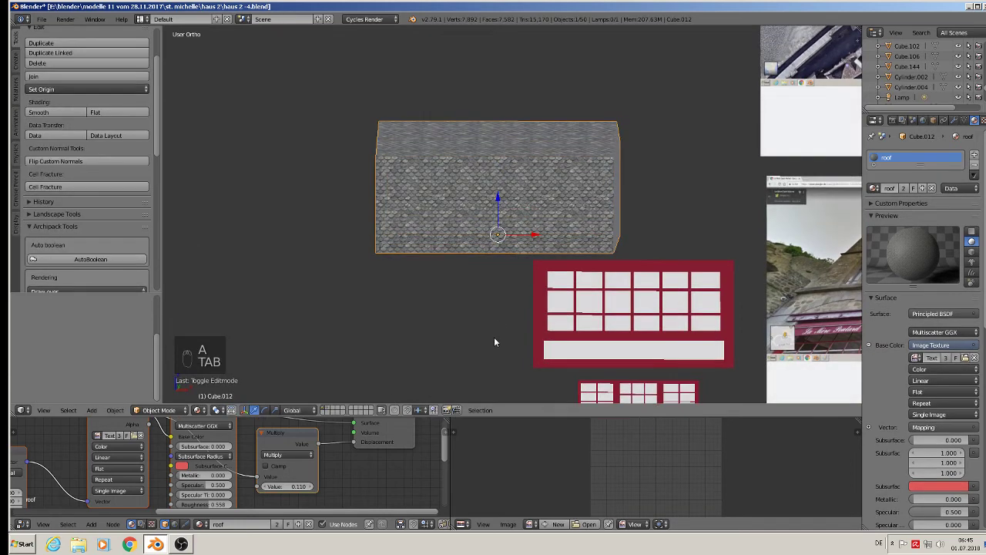
# Step: Examine the reference photo of the house's rear for the roof's proportions
pyautogui.scroll(-3, 473, 249)
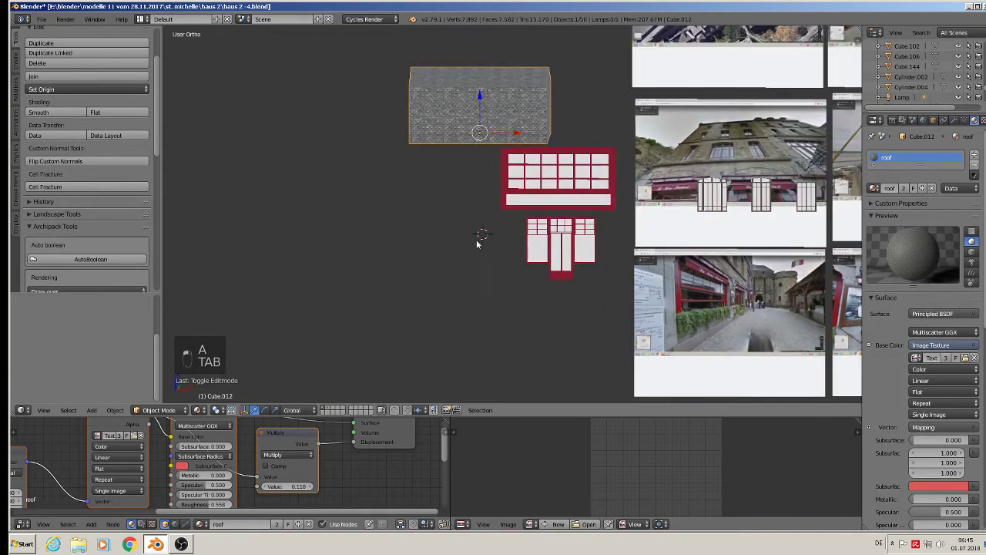
pyautogui.keyDown('shift'); pyautogui.moveTo(783, 207); pyautogui.dragTo(661, 230, button='middle'); pyautogui.keyUp('shift')
pyautogui.keyDown('shift'); pyautogui.moveTo(848, 210); pyautogui.dragTo(454, 243, button='middle'); pyautogui.keyUp('shift')
pyautogui.keyDown('shift'); pyautogui.moveTo(743, 247); pyautogui.dragTo(580, 282, button='middle'); pyautogui.keyUp('shift')
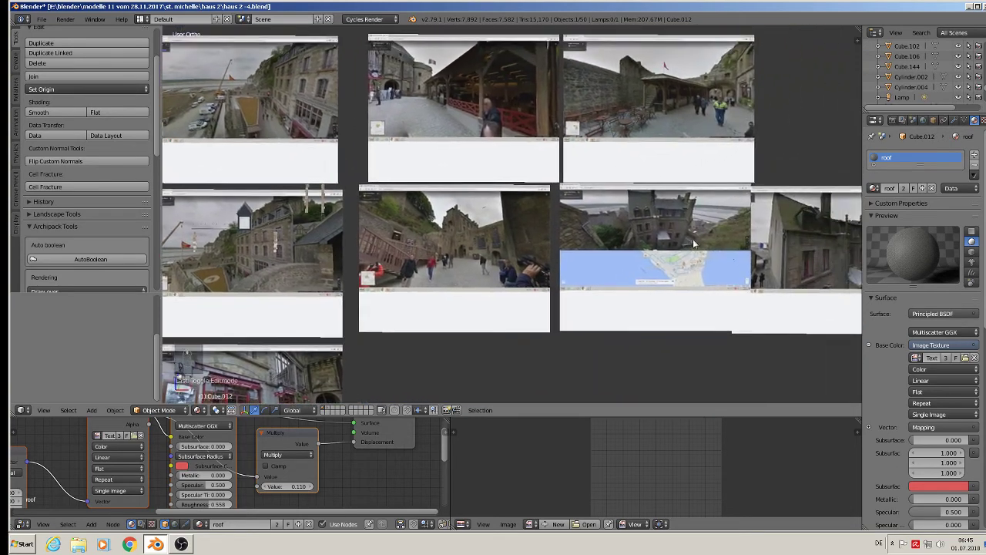
pyautogui.scroll(6, 693, 244)
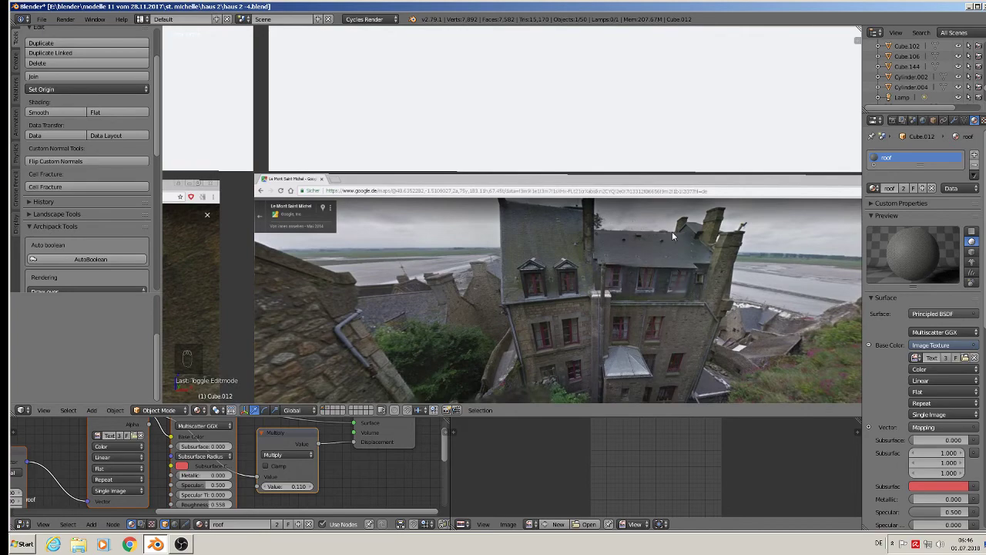
pyautogui.scroll(-8, 479, 318)
pyautogui.scroll(3, 499, 284)
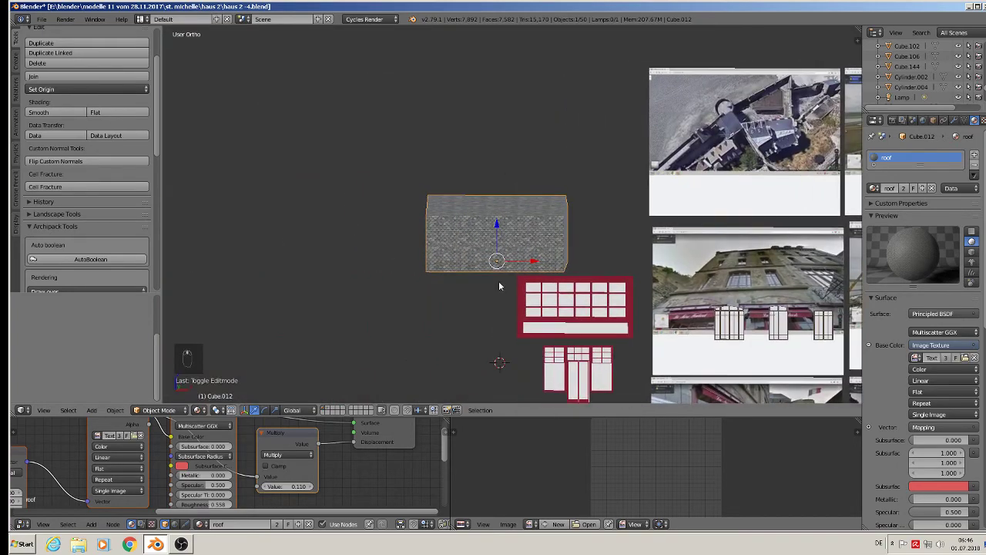
# Step: Flatten the roof block along Z to about 0.84 of its height
pyautogui.moveTo(496, 260); pyautogui.dragTo(438, 239, button='middle')
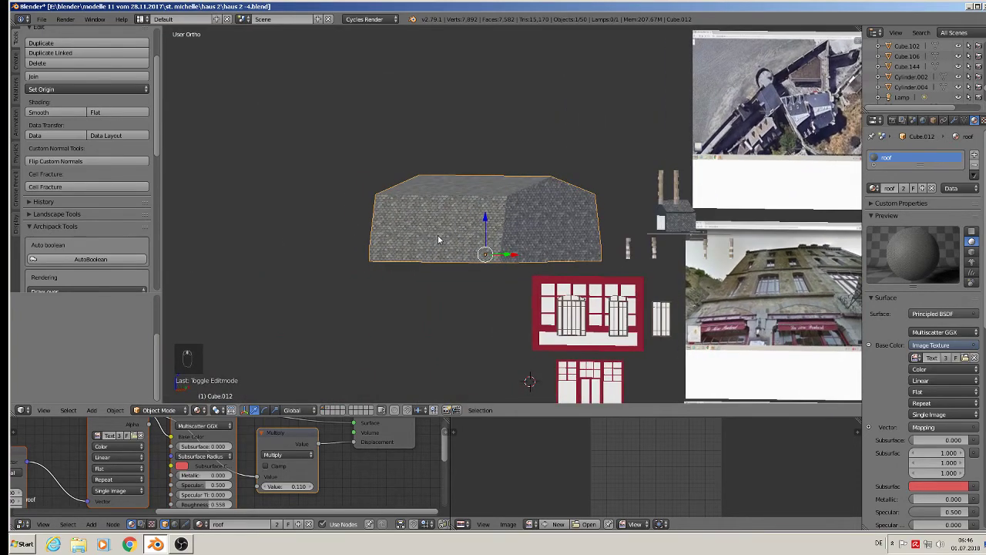
pyautogui.scroll(2, 443, 239)
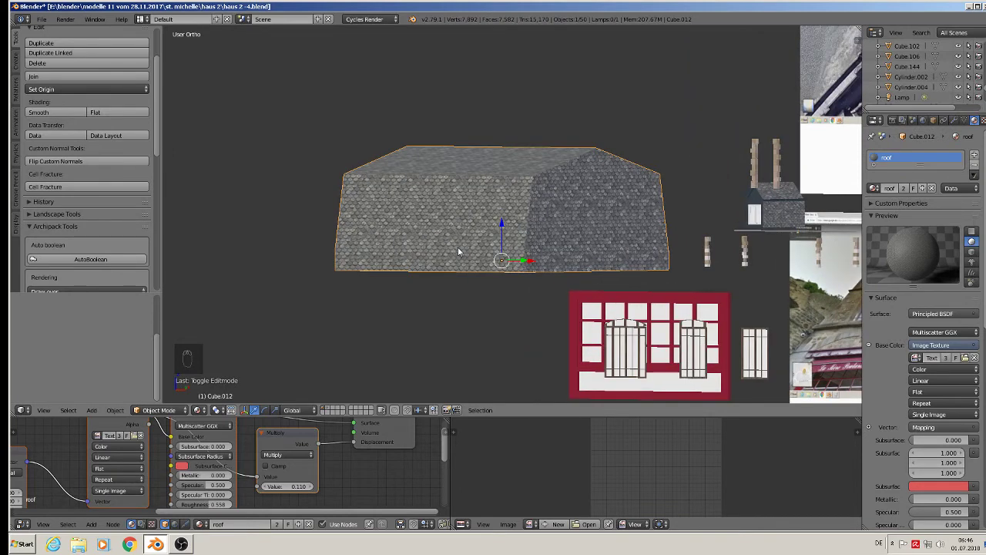
pyautogui.press('s')
pyautogui.press('z')
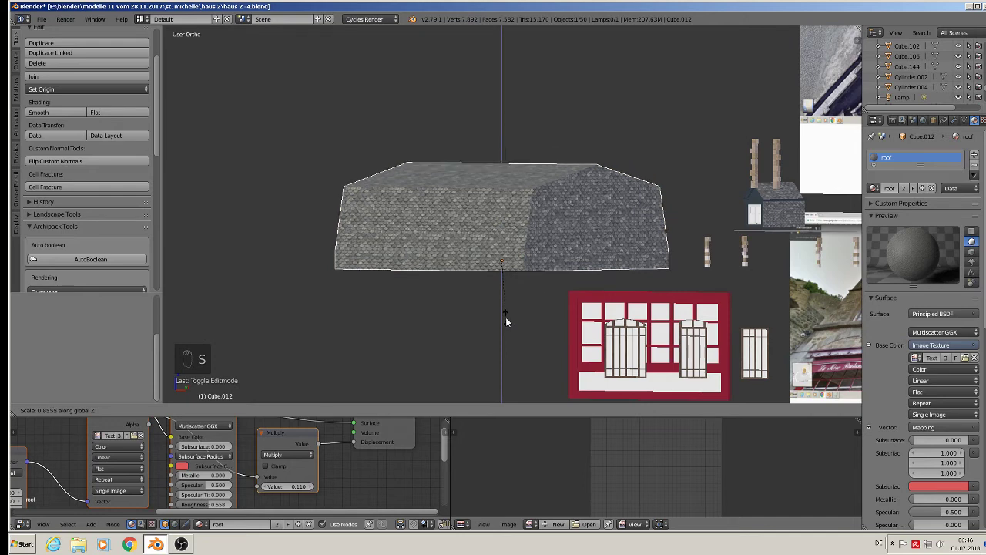
pyautogui.click(505, 317)
pyautogui.scroll(-2, 506, 318)
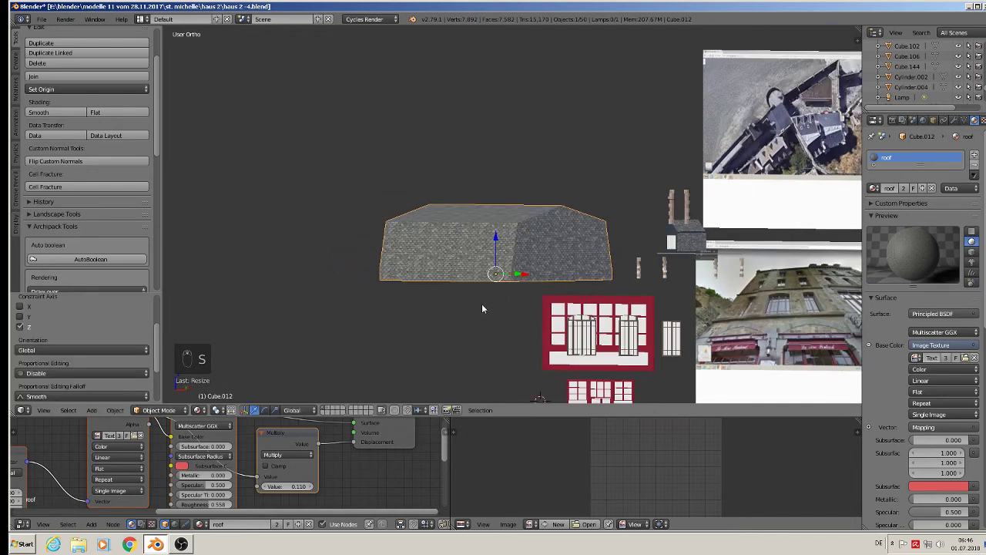
pyautogui.press('Tab')
pyautogui.press('Tab')
# Step: Add a cube mesh for the house walls, lower it along Z and shrink it uniformly to less than half its size
pyautogui.moveTo(516, 308); pyautogui.dragTo(349, 130, button='middle')
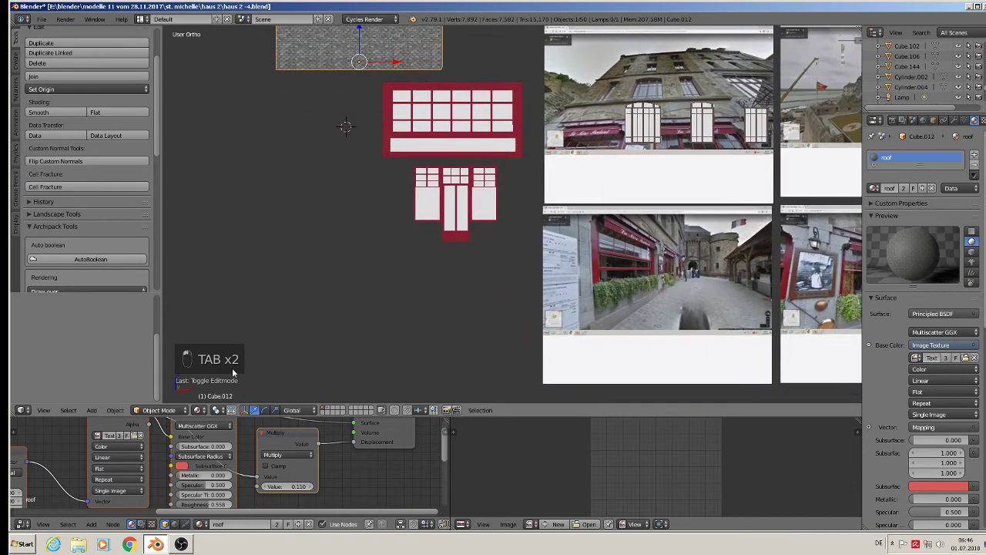
pyautogui.click(93, 411)
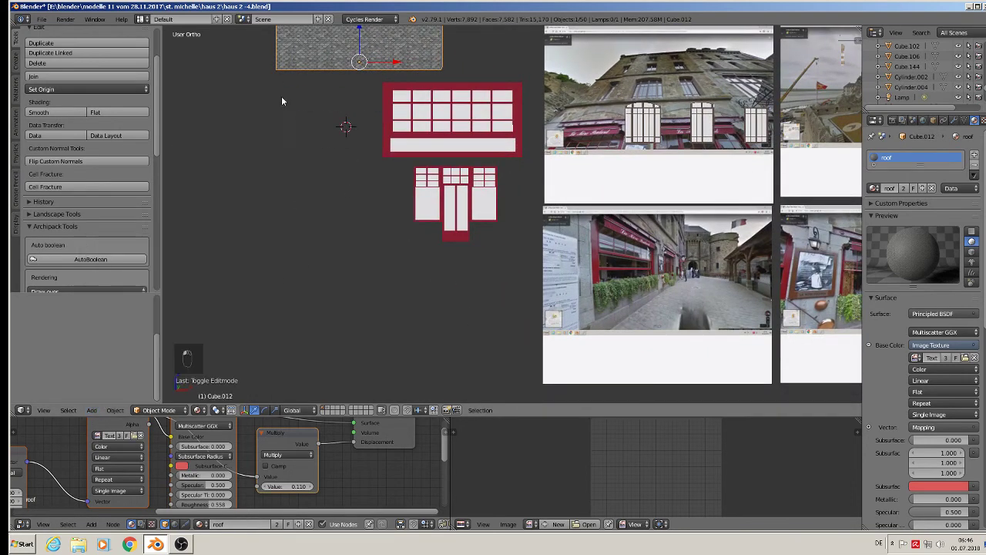
pyautogui.click(90, 411)
pyautogui.click(92, 411)
pyautogui.moveTo(108, 397)
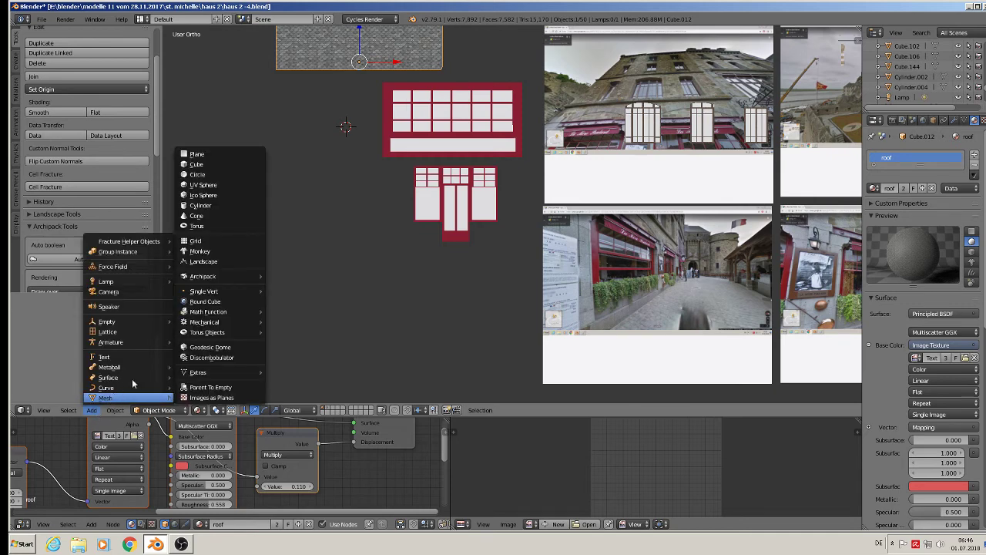
pyautogui.click(235, 164)
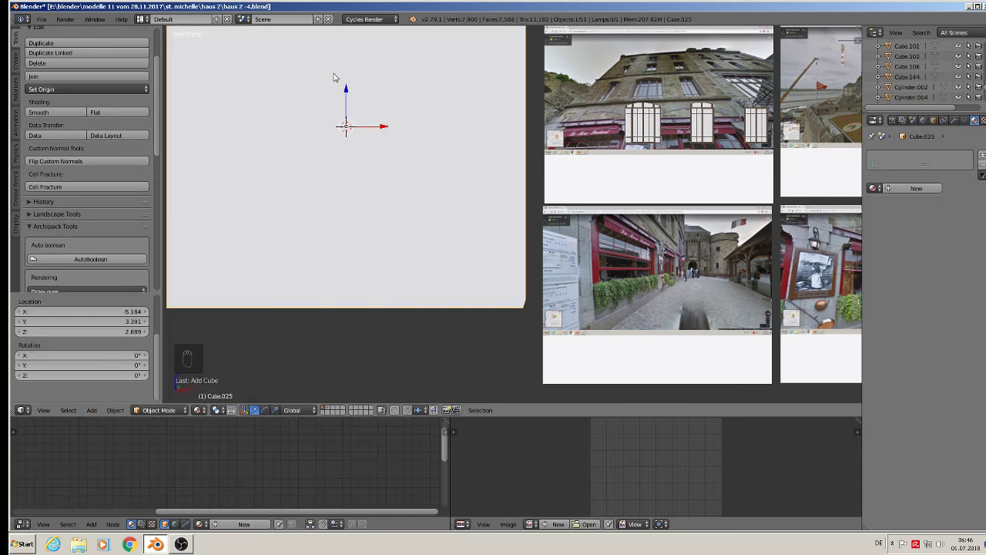
pyautogui.press('g')
pyautogui.press('z')
pyautogui.click(404, 224)
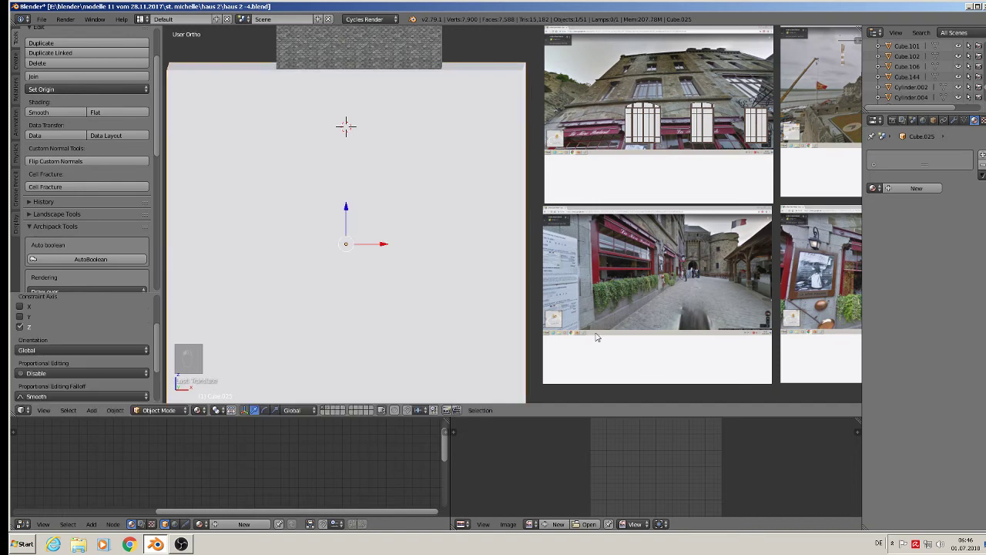
pyautogui.press('s')
pyautogui.click(461, 329)
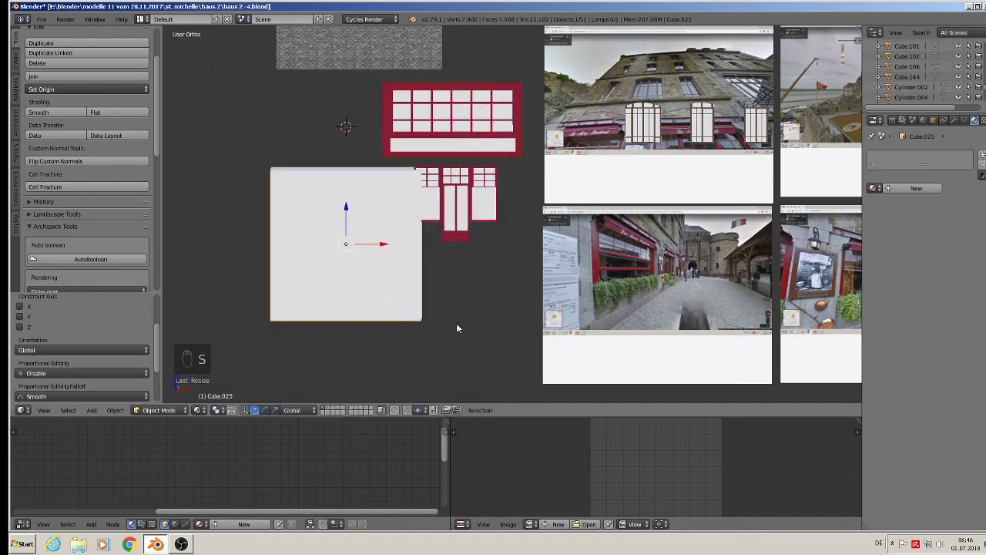
# Step: Move the cube along Z, X and Y so it sits centred directly beneath the roof block
pyautogui.press('g')
pyautogui.press('z')
pyautogui.click(370, 119)
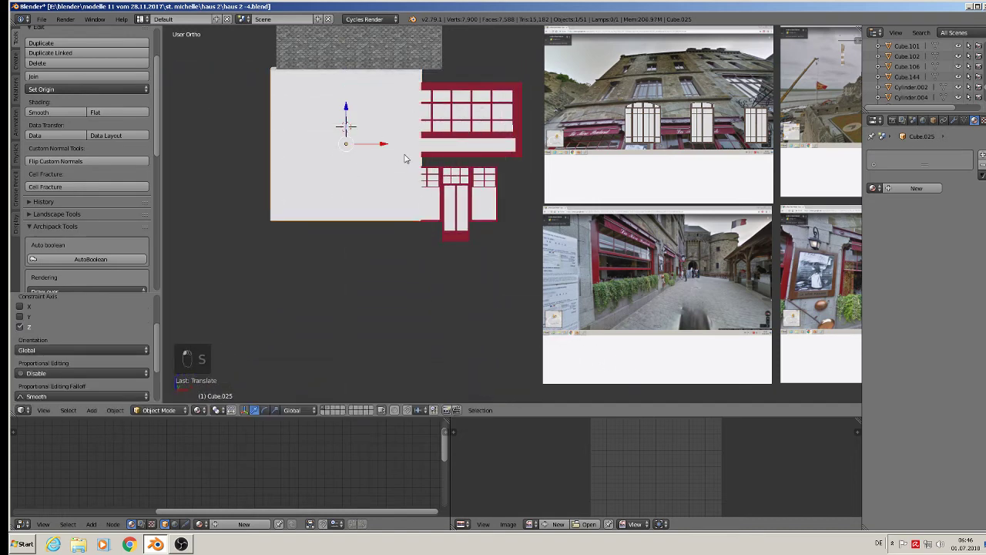
pyautogui.press('g')
pyautogui.press('x')
pyautogui.moveTo(393, 151); pyautogui.dragTo(403, 152)
pyautogui.moveTo(429, 229); pyautogui.dragTo(393, 179, button='middle')
pyautogui.press('g')
pyautogui.press('y')
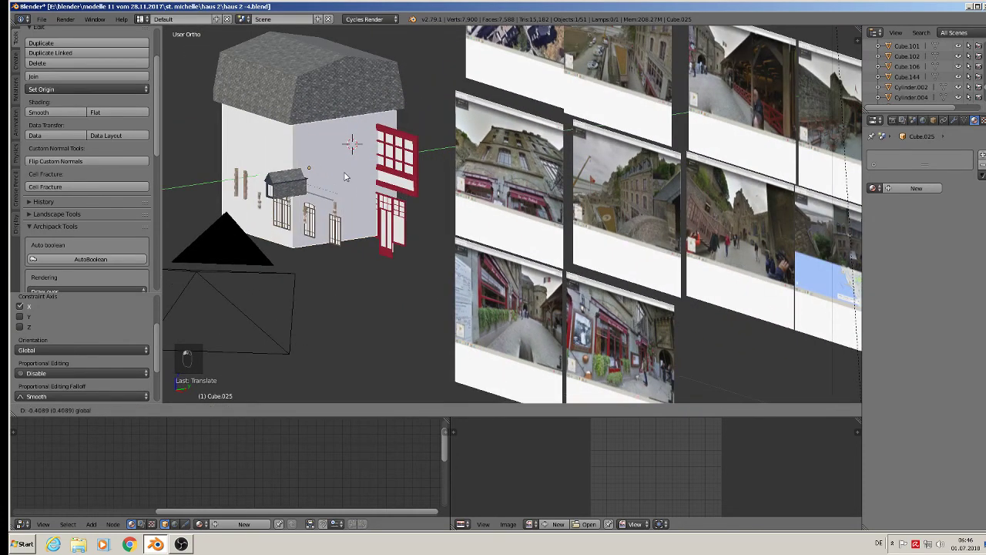
pyautogui.click(344, 177)
# Step: Stretch the wall cube along Z and lower it so its upper edge meets the underside of the roof
pyautogui.keyDown('shift'); pyautogui.moveTo(439, 185); pyautogui.dragTo(508, 221, button='middle'); pyautogui.keyUp('shift')
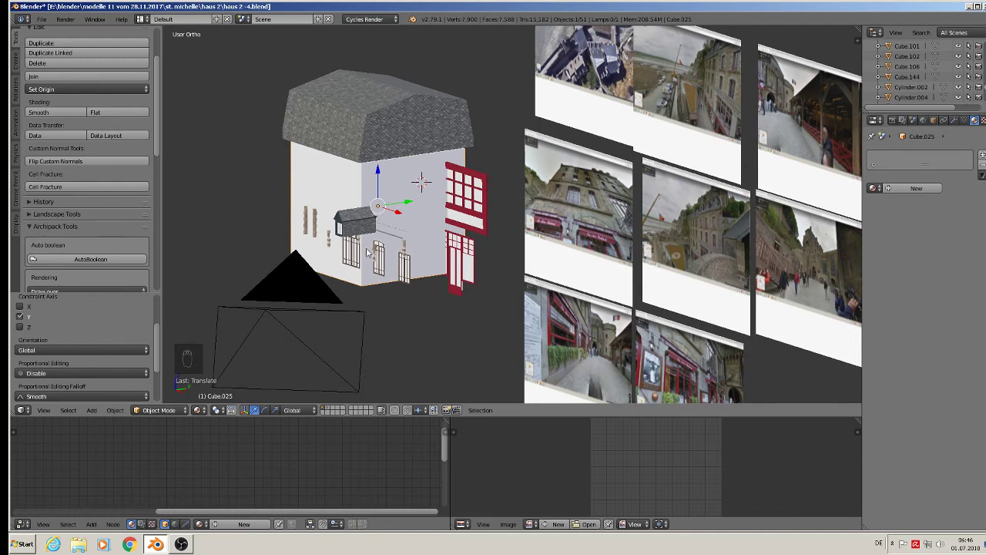
pyautogui.press('s')
pyautogui.press('z')
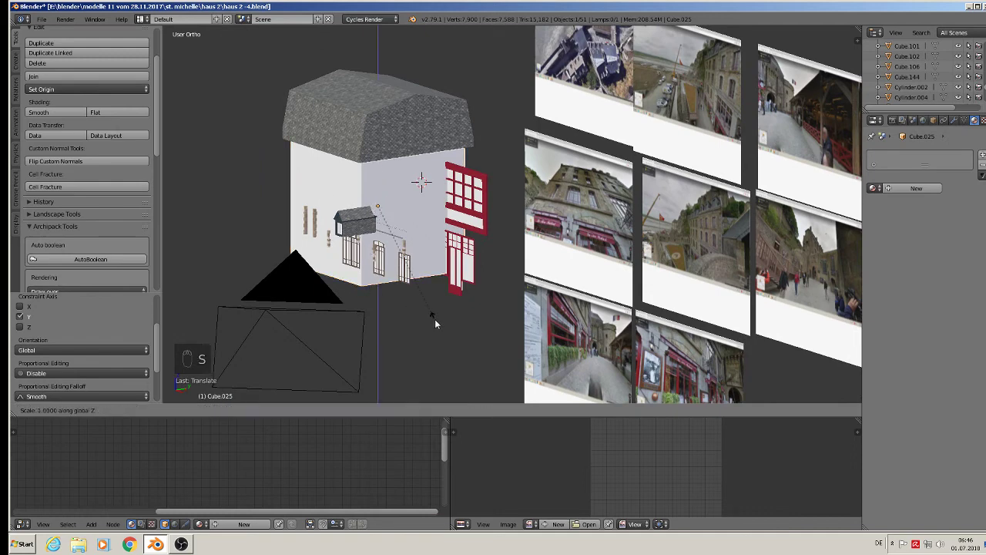
pyautogui.click(435, 364)
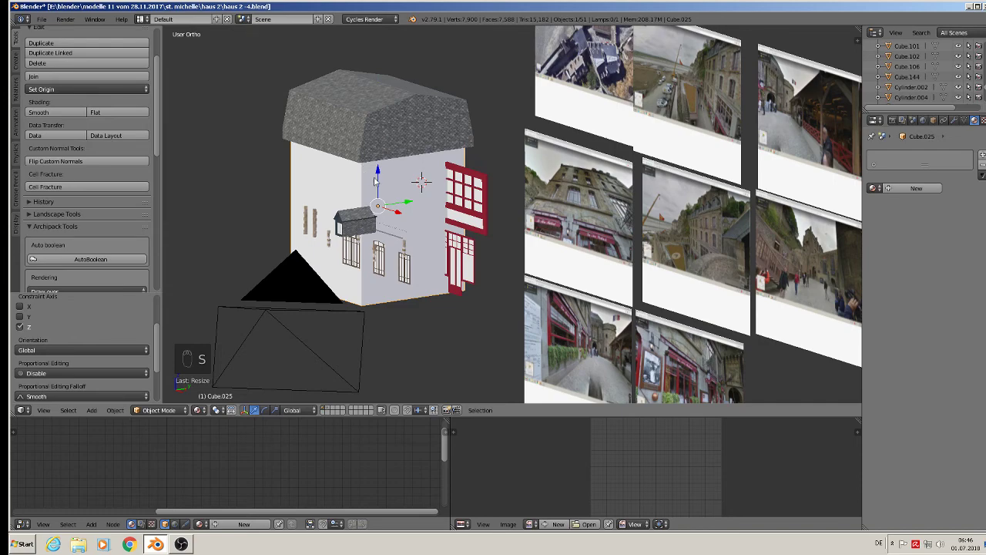
pyautogui.click(374, 178)
pyautogui.moveTo(381, 166); pyautogui.dragTo(380, 193)
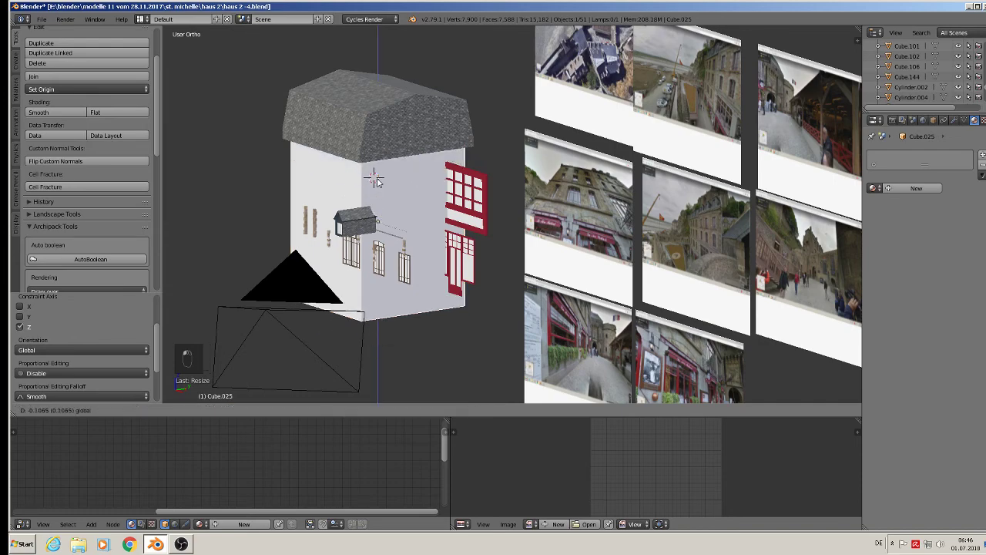
pyautogui.click(379, 194)
# Step: Divide the wall cube's height with three evenly spaced horizontal loop cuts
pyautogui.moveTo(380, 195); pyautogui.dragTo(521, 189, button='middle')
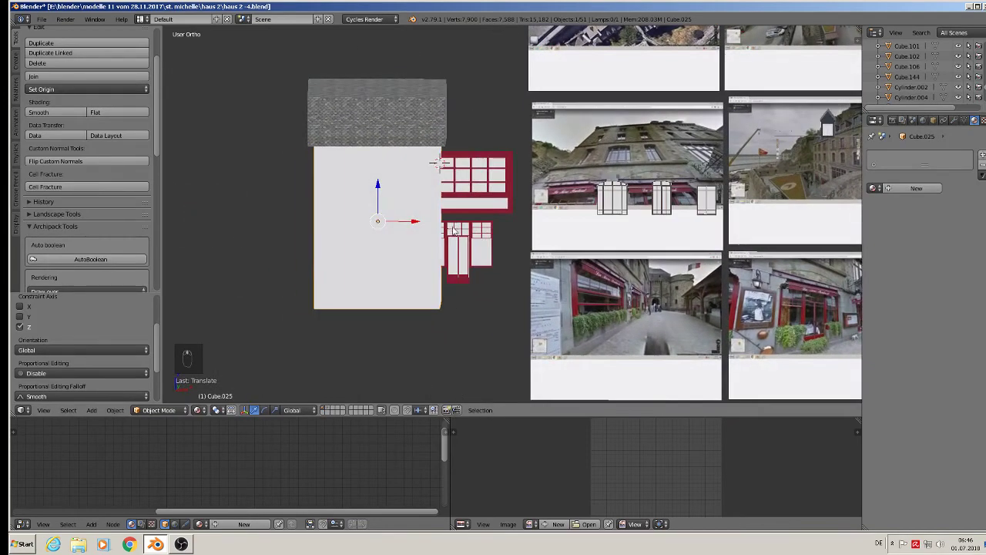
pyautogui.keyDown('shift'); pyautogui.moveTo(505, 302); pyautogui.dragTo(461, 259, button='middle'); pyautogui.keyUp('shift')
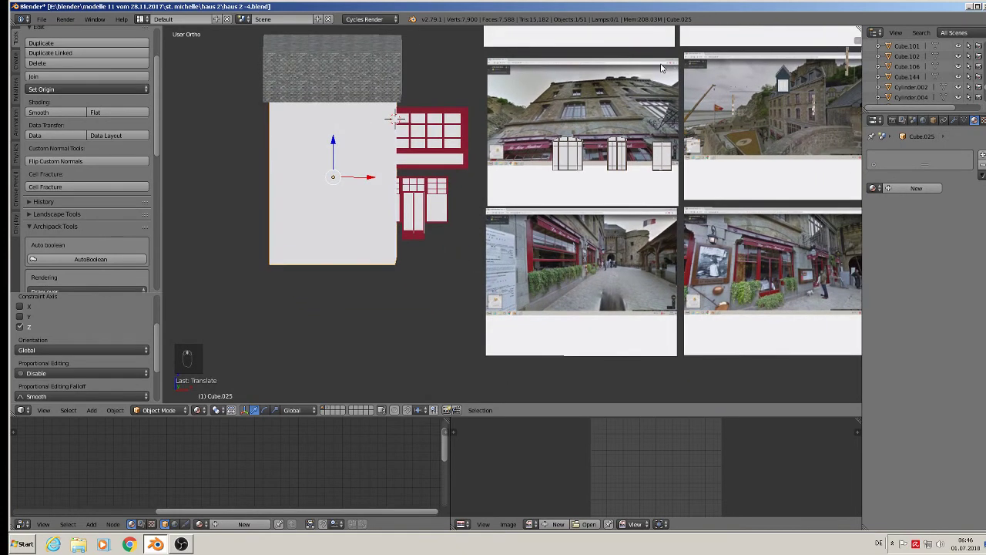
pyautogui.scroll(2, 297, 104)
pyautogui.press('Tab')
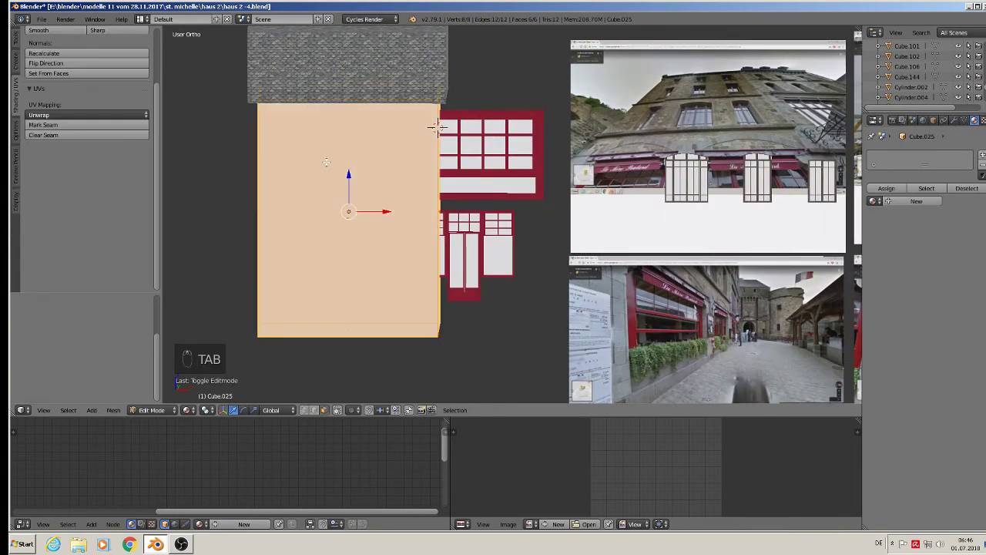
pyautogui.hotkey('ctrl', 'r')
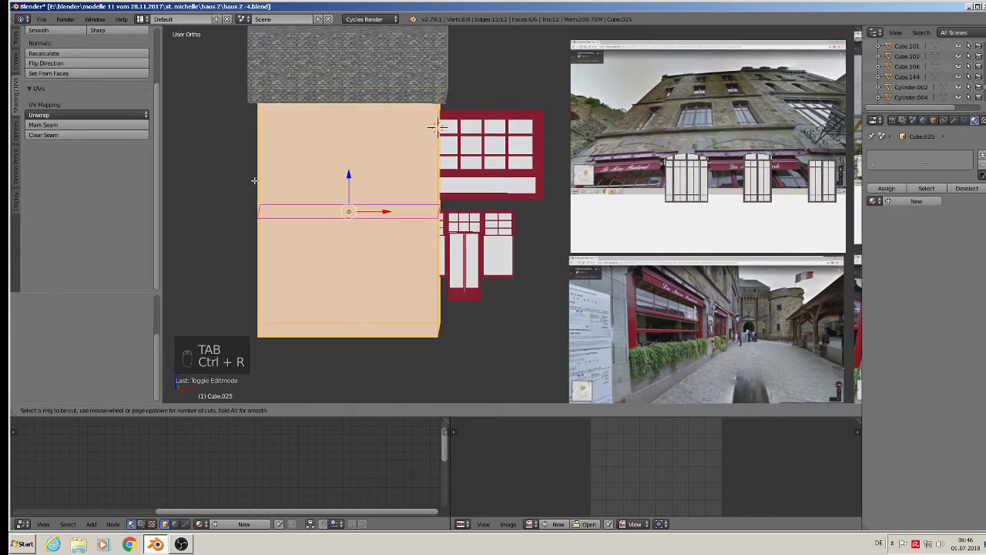
pyautogui.scroll(2, 254, 180)
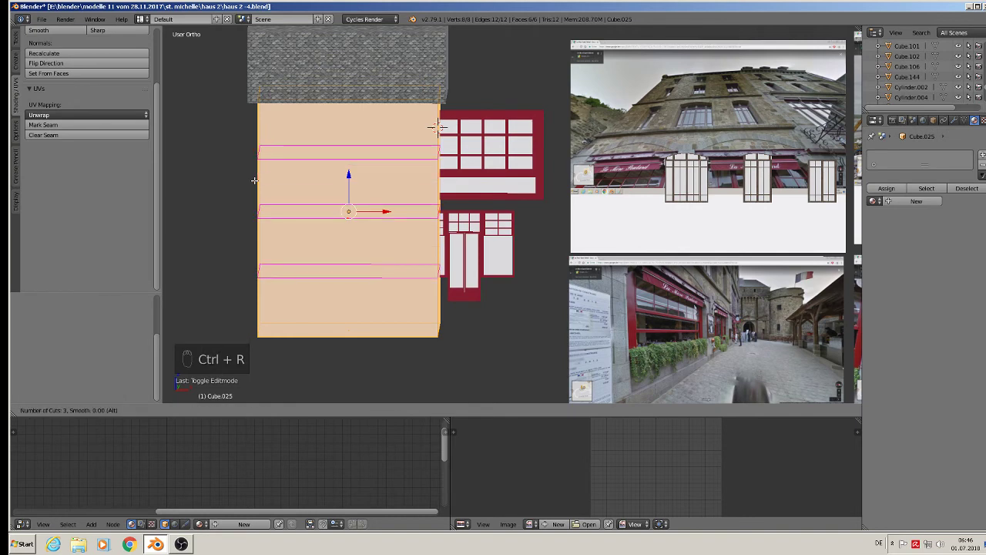
pyautogui.doubleClick(255, 180)
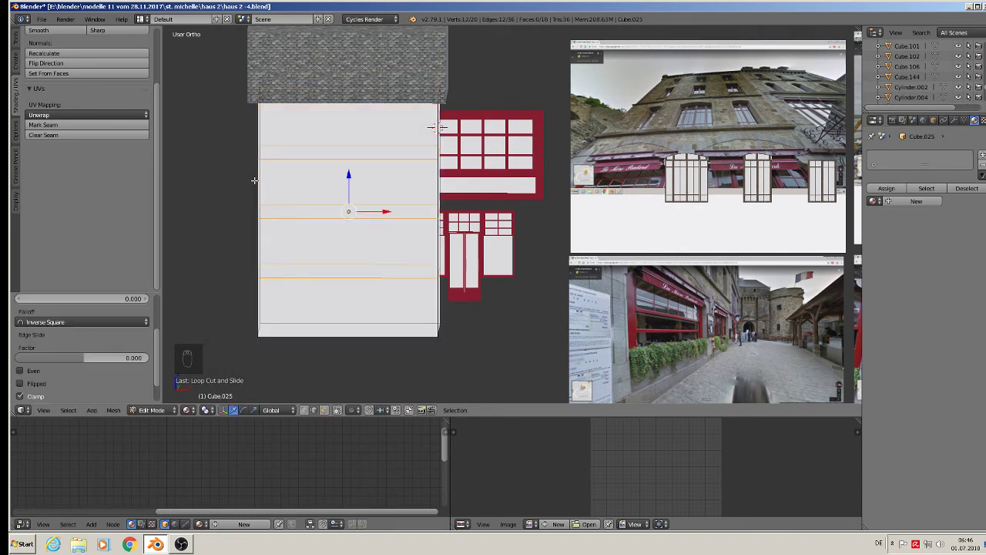
pyautogui.moveTo(275, 193)
pyautogui.mouseDown(button='middle')
pyautogui.moveTo(276, 184)
pyautogui.moveTo(280, 191)
pyautogui.mouseUp(button='middle')
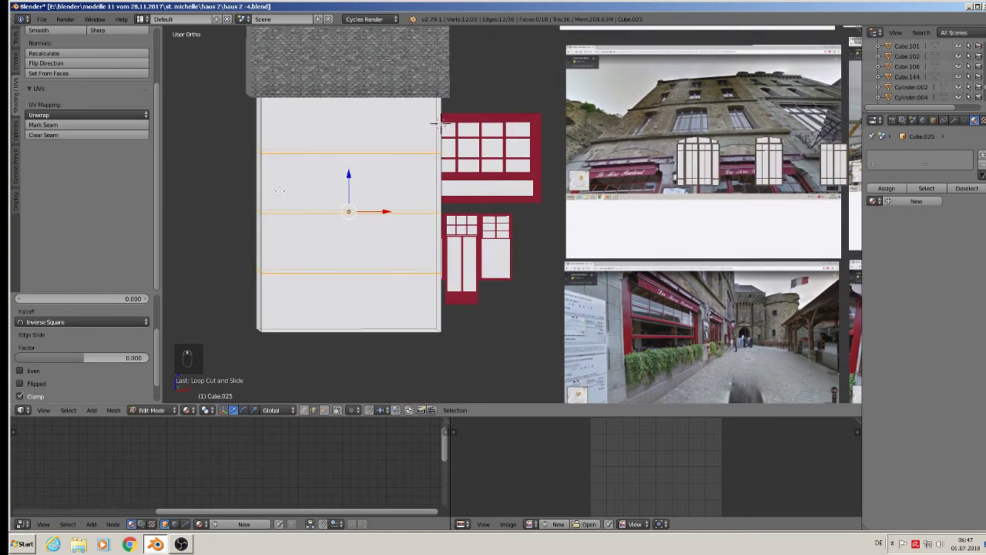
# Step: Compare the wall cube's horizontal divisions with the storeys in the facade reference photo
pyautogui.press('Tab')
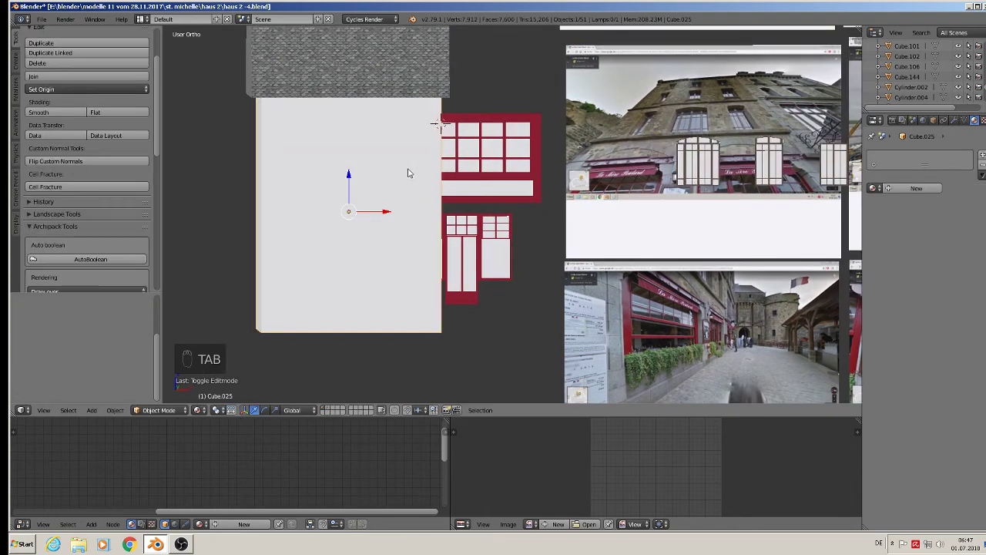
pyautogui.press('a')
pyautogui.press('a')
pyautogui.press('Tab')
pyautogui.moveTo(377, 174); pyautogui.dragTo(452, 212, button='middle')
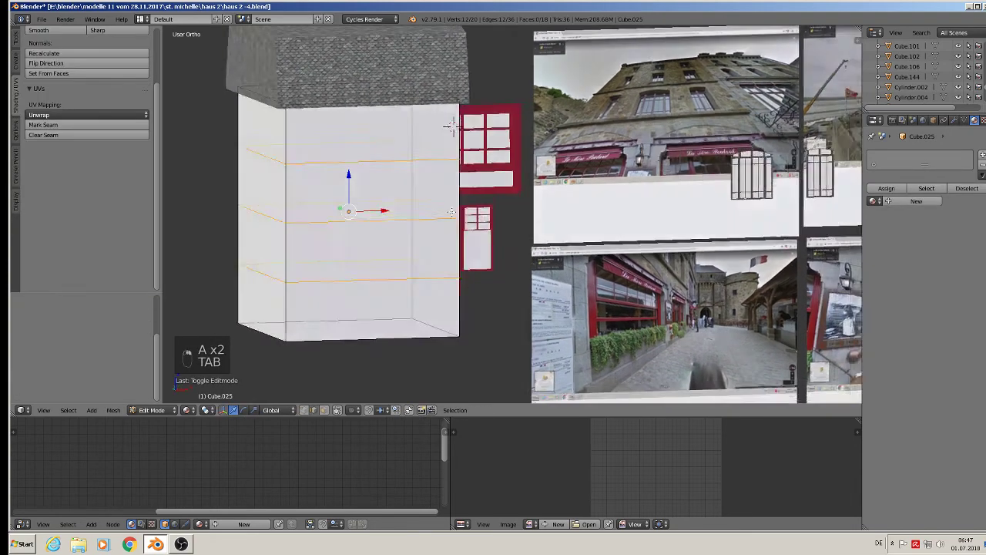
pyautogui.moveTo(453, 123)
pyautogui.mouseDown(button='middle')
pyautogui.moveTo(412, 137)
pyautogui.moveTo(458, 126)
pyautogui.mouseUp(button='middle')
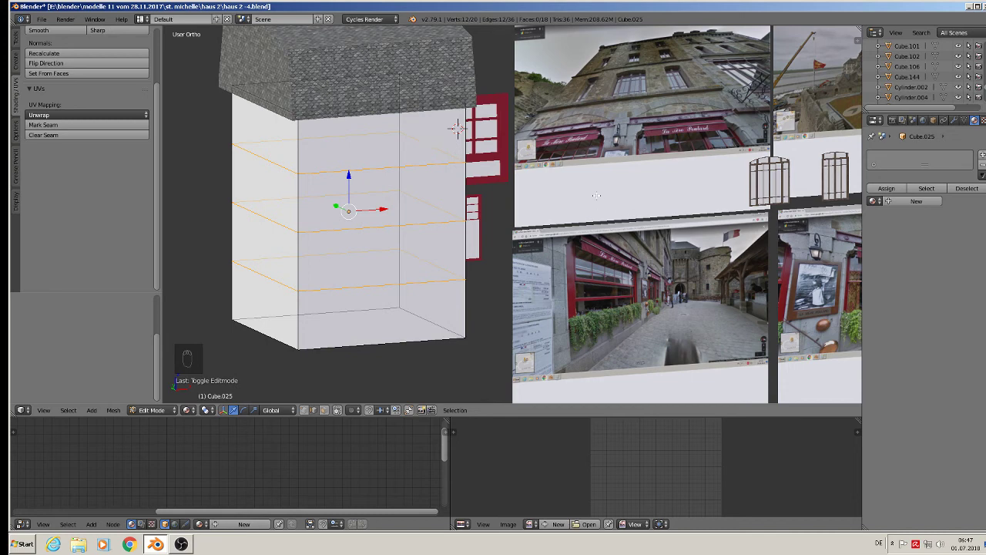
pyautogui.press('Tab')
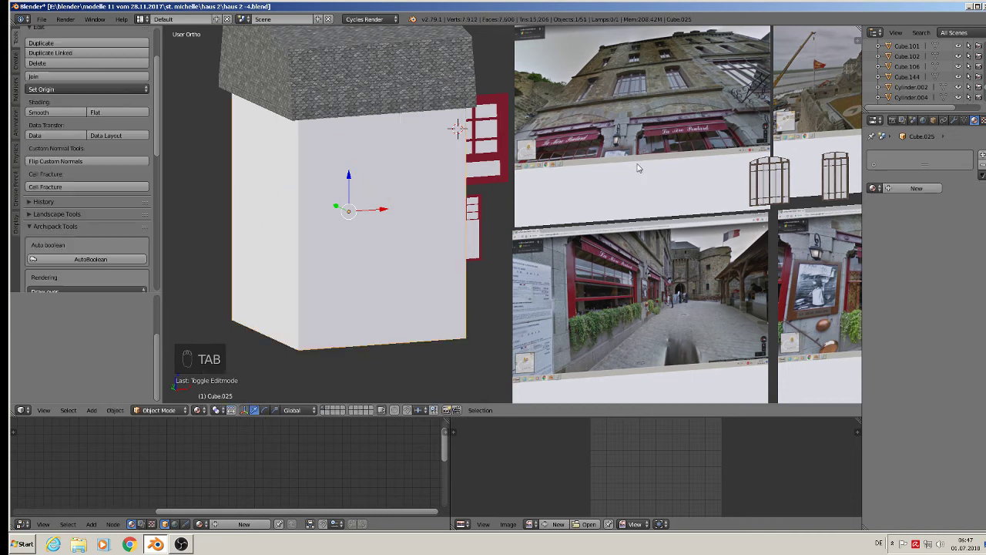
# Step: Select the edge loops around both gable ends of the roof block, plus the lengthwise loop along its front slope
pyautogui.keyDown('shift'); pyautogui.moveTo(324, 176); pyautogui.dragTo(485, 263, button='middle'); pyautogui.keyUp('shift')
pyautogui.scroll(2, 554, 289)
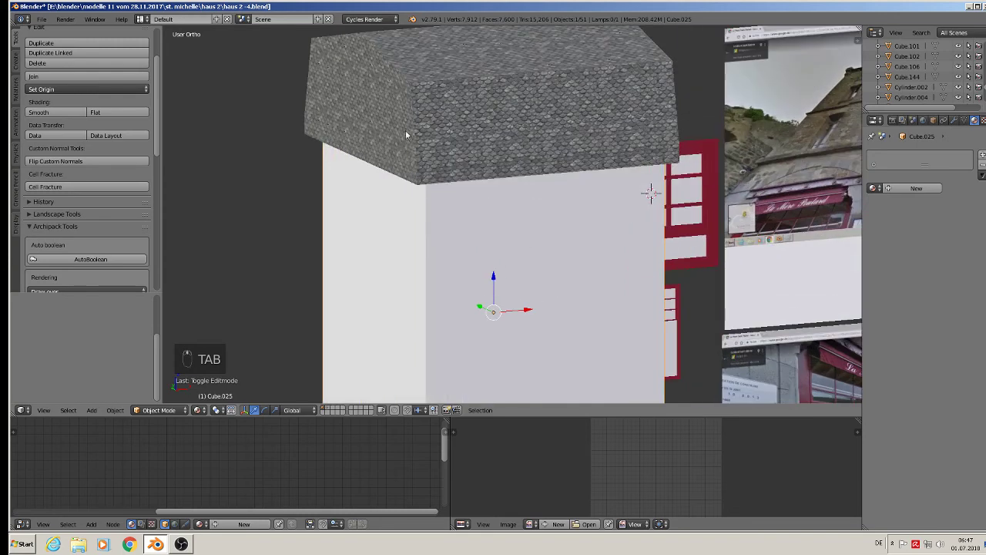
pyautogui.rightClick(422, 114)
pyautogui.press('Tab')
pyautogui.moveTo(423, 112); pyautogui.dragTo(471, 227, button='middle')
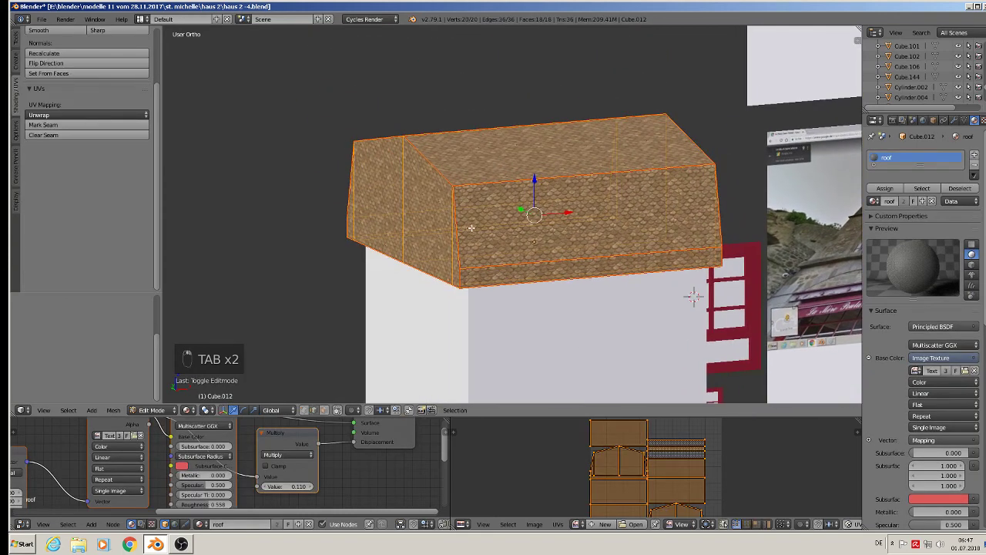
pyautogui.keyDown('alt'); pyautogui.rightClick(434, 166); pyautogui.keyUp('alt')
pyautogui.keyDown('alt'); pyautogui.keyDown('shift'); pyautogui.rightClick(700, 140); pyautogui.keyUp('shift'); pyautogui.keyUp('alt')
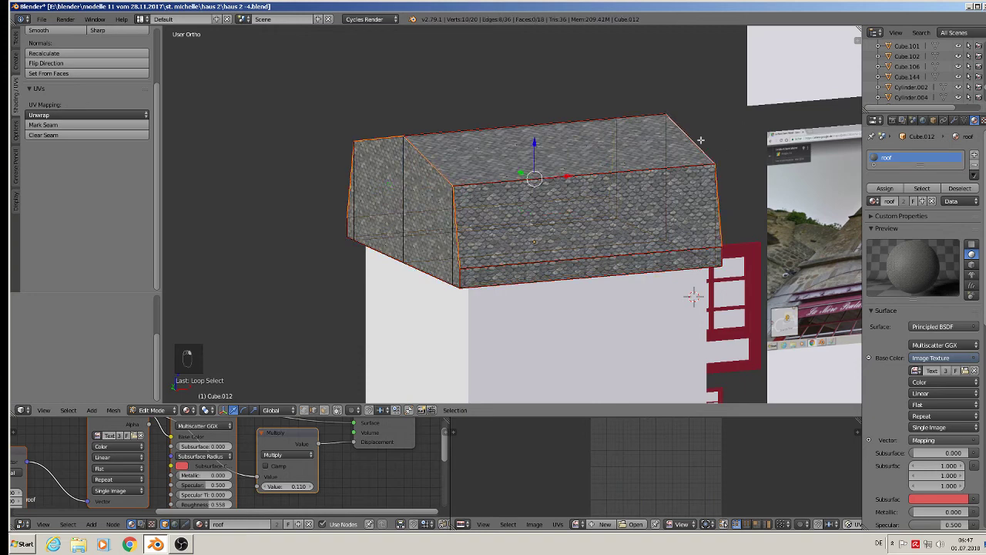
pyautogui.keyDown('alt'); pyautogui.keyDown('shift'); pyautogui.rightClick(517, 128); pyautogui.keyUp('shift'); pyautogui.keyUp('alt')
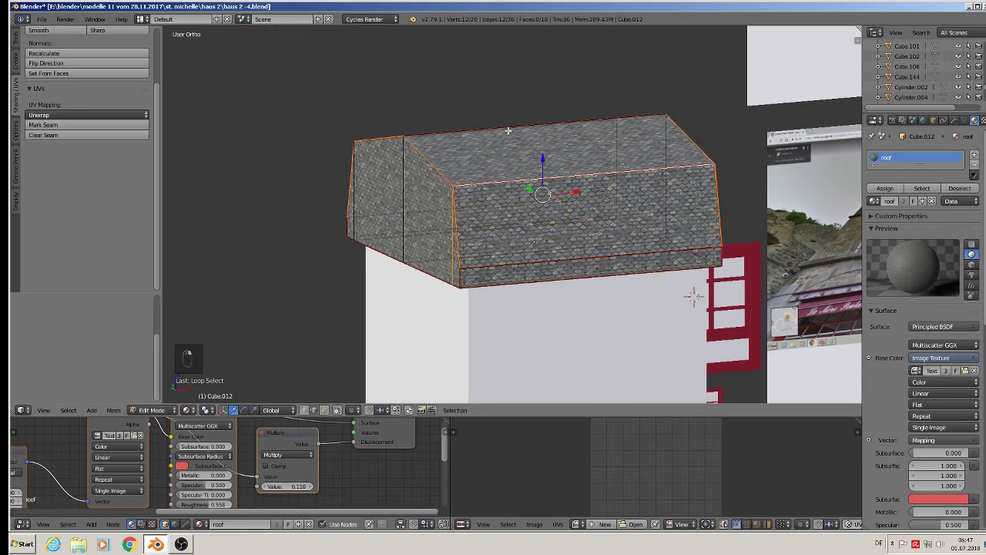
# Step: Deselect the roof's inner vertical gable edges and add the front slope's lower edge, the ridge and the rear slope's upper edge to the selection
pyautogui.keyDown('shift'); pyautogui.rightClick(454, 245); pyautogui.keyUp('shift')
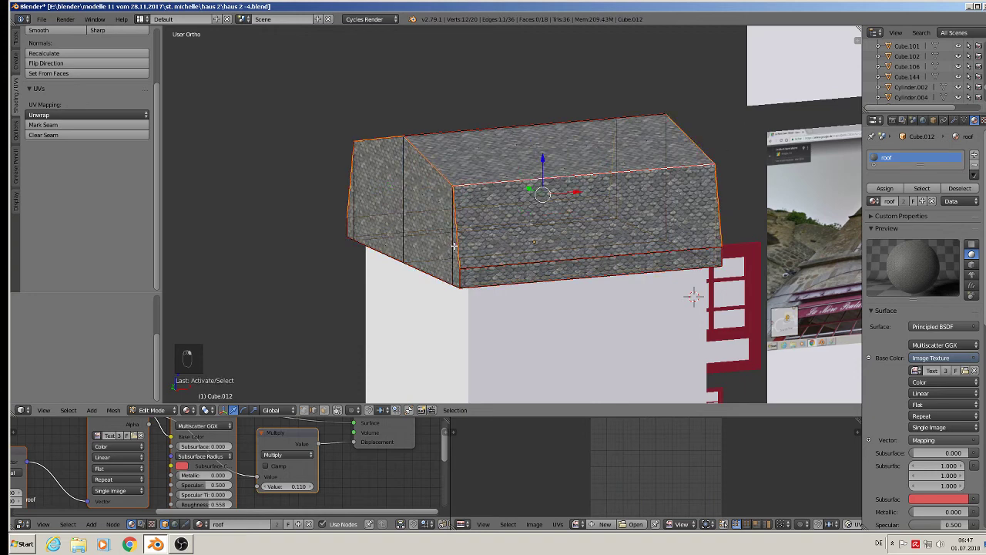
pyautogui.keyDown('shift'); pyautogui.rightClick(716, 222); pyautogui.keyUp('shift')
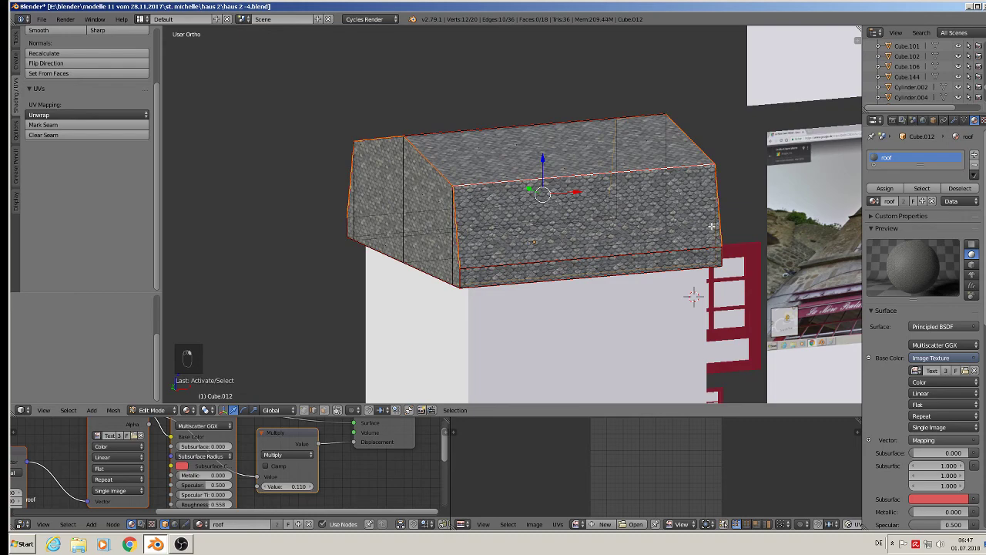
pyautogui.keyDown('shift'); pyautogui.rightClick(494, 264); pyautogui.keyUp('shift')
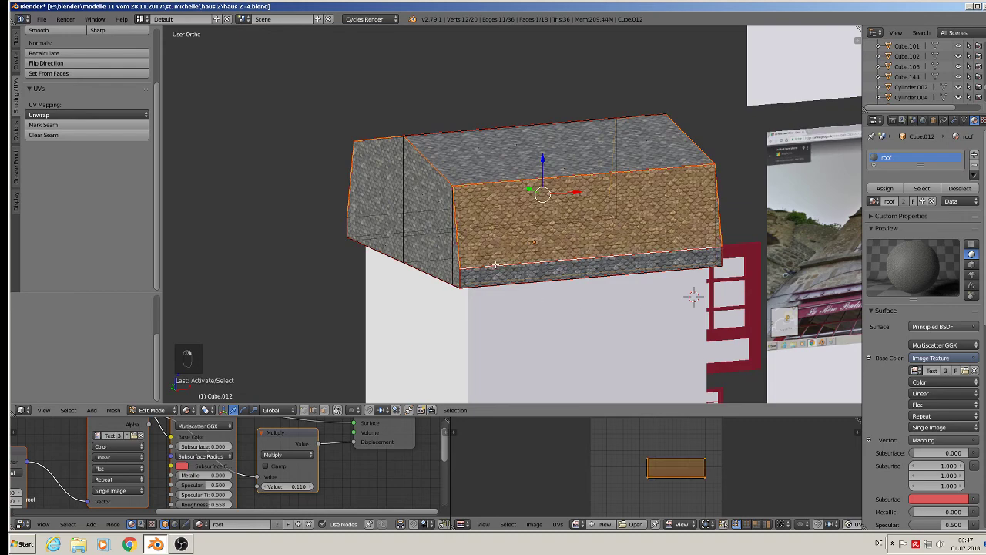
pyautogui.keyDown('shift'); pyautogui.rightClick(455, 139); pyautogui.keyUp('shift')
pyautogui.moveTo(468, 157); pyautogui.dragTo(598, 191, button='middle')
pyautogui.keyDown('shift'); pyautogui.rightClick(414, 204); pyautogui.keyUp('shift')
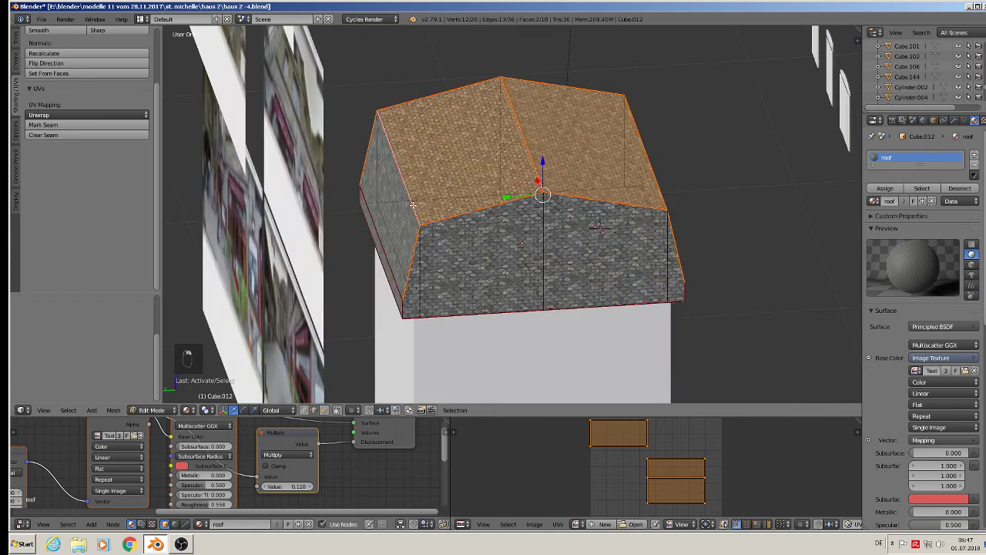
# Step: Add the rear slope's lower edge and the short corner edges along the eaves to the roof's edge selection
pyautogui.keyDown('shift'); pyautogui.moveTo(400, 257); pyautogui.dragTo(429, 249, button='middle'); pyautogui.keyUp('shift')
pyautogui.keyDown('shift'); pyautogui.rightClick(428, 249); pyautogui.keyUp('shift')
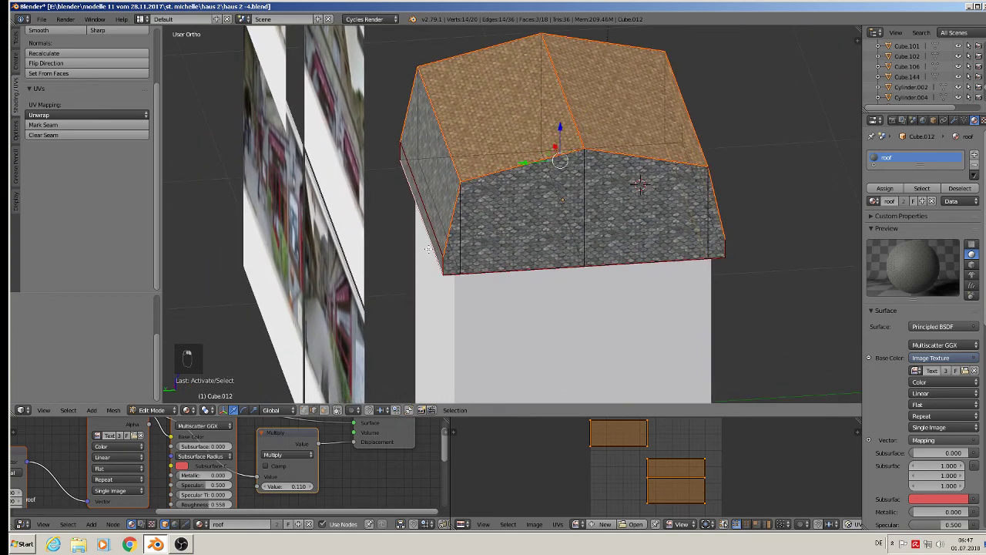
pyautogui.keyDown('shift'); pyautogui.rightClick(434, 241); pyautogui.keyUp('shift')
pyautogui.keyDown('shift'); pyautogui.rightClick(425, 244); pyautogui.keyUp('shift')
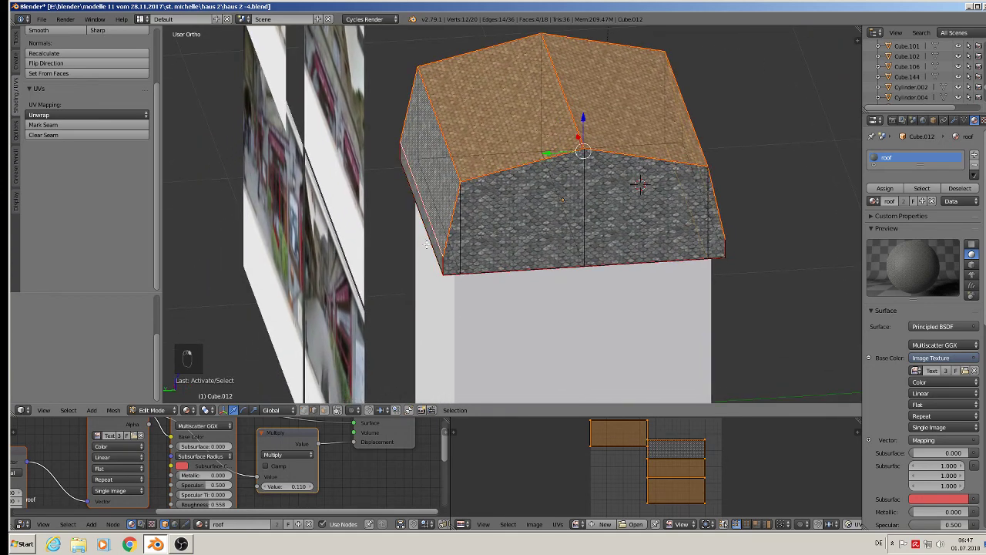
pyautogui.keyDown('shift'); pyautogui.moveTo(498, 279); pyautogui.dragTo(488, 276, button='middle'); pyautogui.keyUp('shift')
pyautogui.keyDown('shift'); pyautogui.rightClick(434, 262); pyautogui.keyUp('shift')
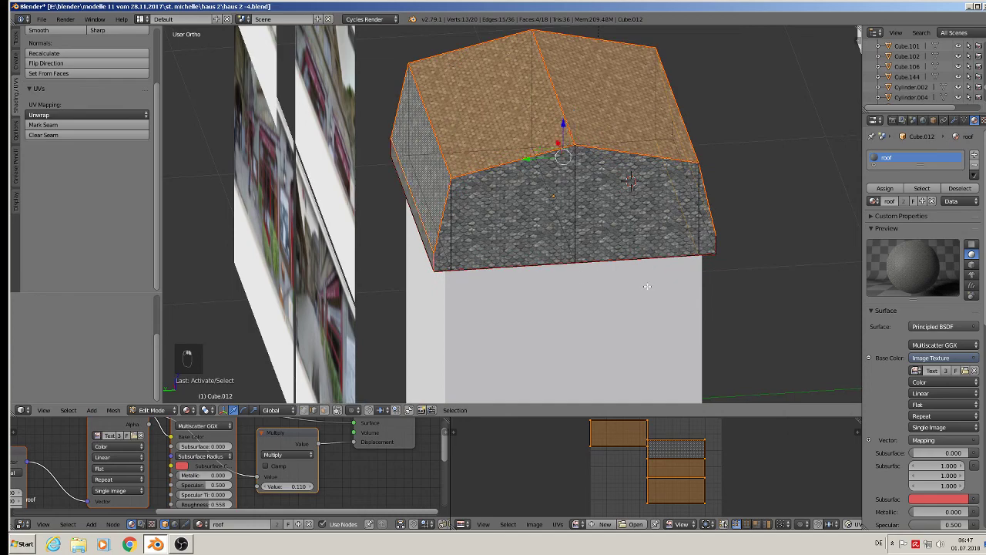
pyautogui.moveTo(648, 286); pyautogui.dragTo(555, 245, button='middle')
pyautogui.moveTo(661, 262); pyautogui.dragTo(568, 261, button='middle')
pyautogui.keyDown('shift'); pyautogui.rightClick(649, 235); pyautogui.keyUp('shift')
pyautogui.keyDown('shift'); pyautogui.rightClick(783, 199); pyautogui.keyUp('shift')
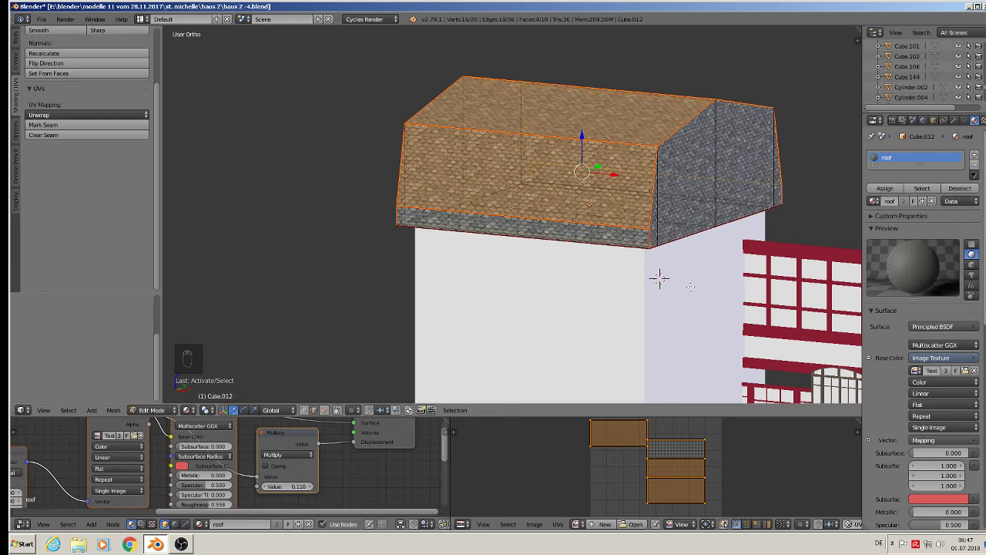
# Step: Bevel the selected roof edges with 2 segments and an offset of about 0.01, and return to Object Mode with nothing selected
pyautogui.hotkey('ctrl', 'b')
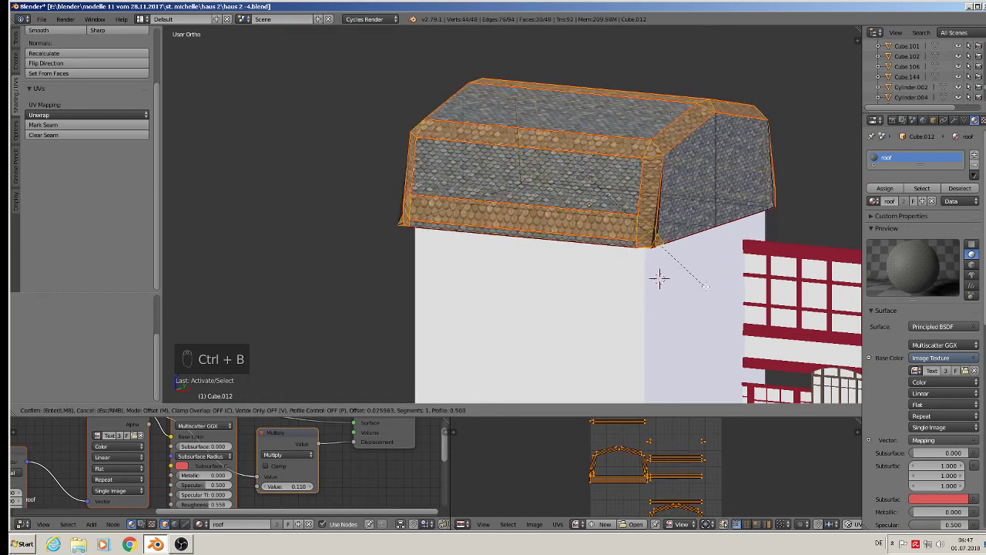
pyautogui.scroll(-1, 660, 278)
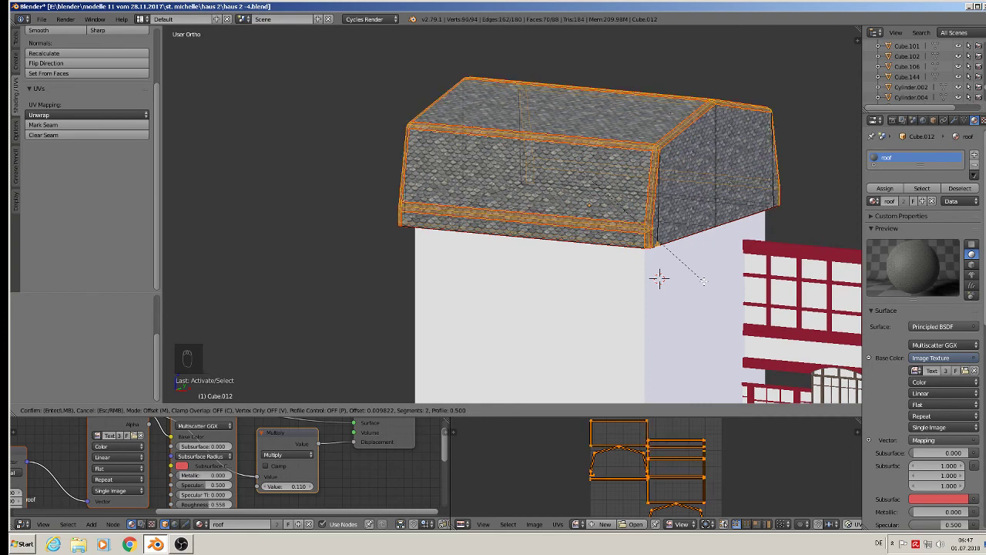
pyautogui.click(660, 278)
pyautogui.press('Tab')
pyautogui.press('a')
pyautogui.press('a')
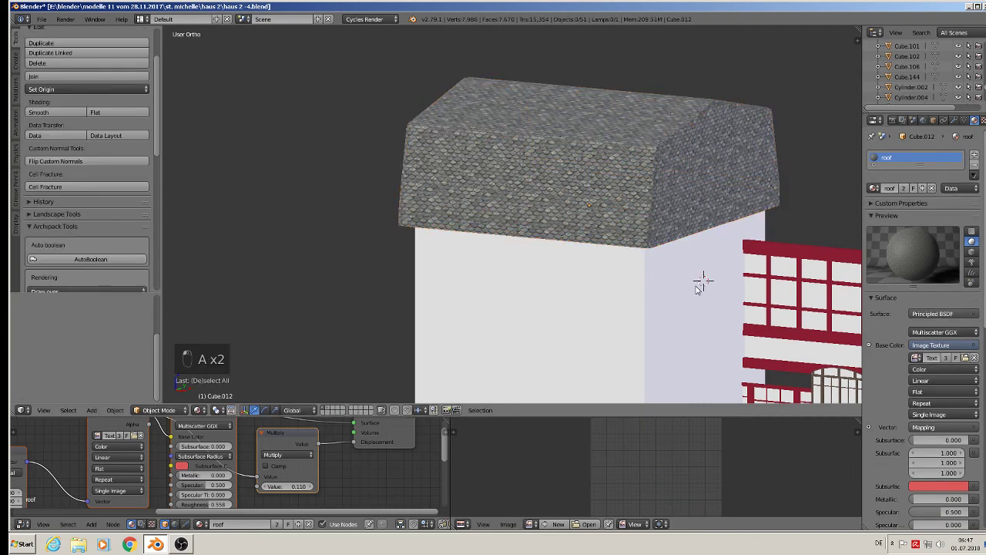
# Step: Select the roof and wall cube together and move them along the negative X axis, clear of the red window frames
pyautogui.moveTo(701, 282); pyautogui.dragTo(778, 202, button='middle')
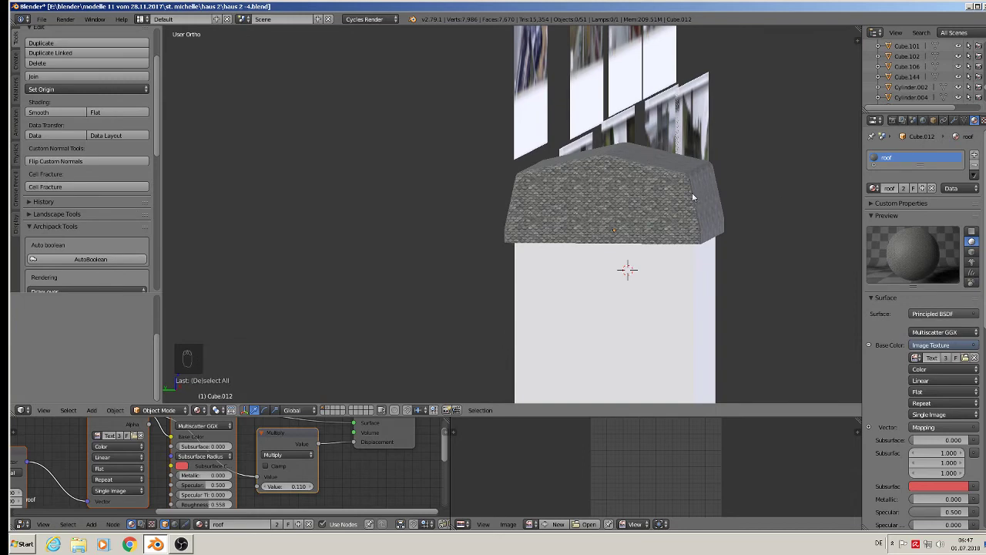
pyautogui.moveTo(739, 238); pyautogui.dragTo(637, 276, button='middle')
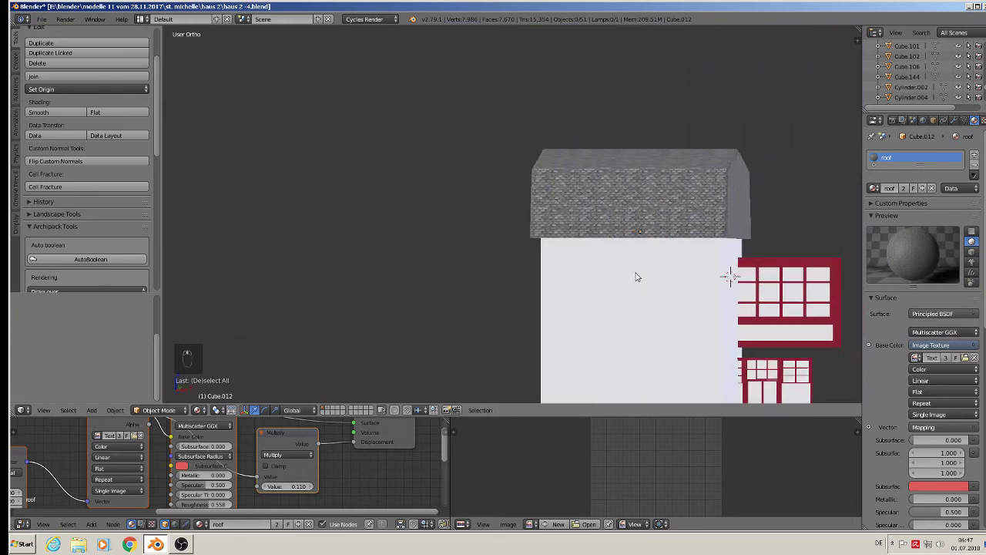
pyautogui.scroll(-4, 643, 277)
pyautogui.keyDown('shift'); pyautogui.moveTo(661, 315); pyautogui.dragTo(365, 227, button='middle'); pyautogui.keyUp('shift')
pyautogui.scroll(1, 366, 229)
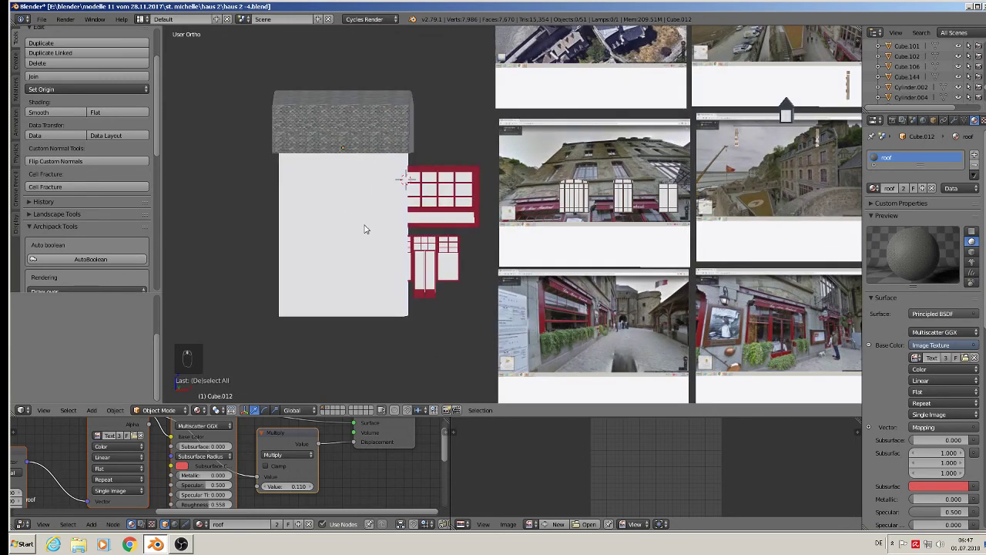
pyautogui.rightClick(375, 171)
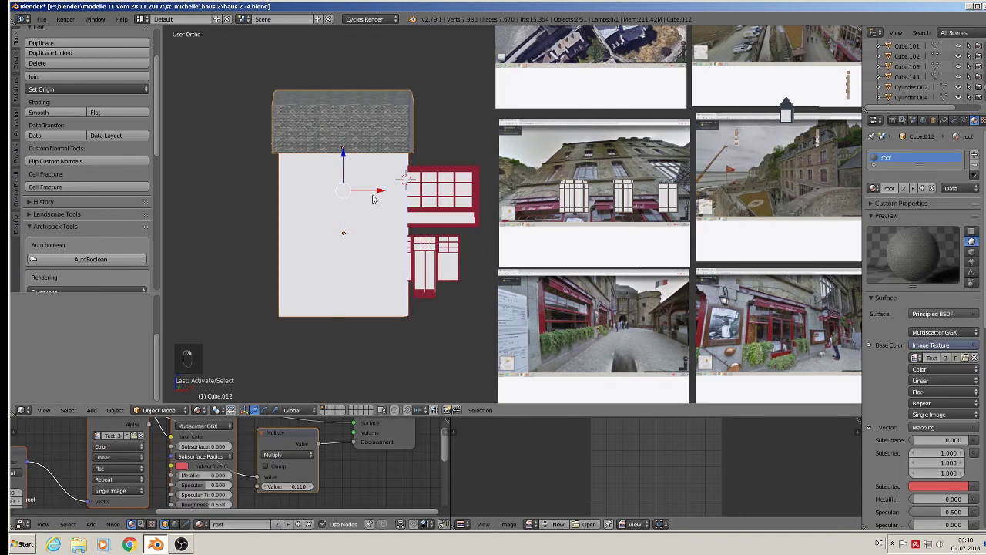
pyautogui.moveTo(373, 199); pyautogui.dragTo(308, 197)
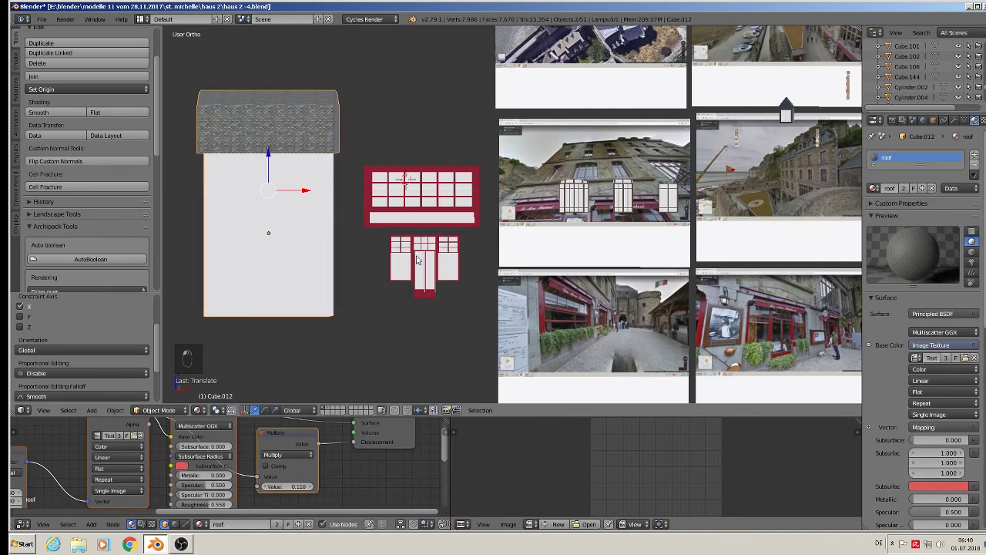
# Step: Scale the wall cube up slightly to nearly the roof's width and nudge it along X to line up beneath the roof
pyautogui.keyDown('shift'); pyautogui.moveTo(417, 260); pyautogui.dragTo(476, 250, button='middle'); pyautogui.keyUp('shift')
pyautogui.rightClick(352, 208)
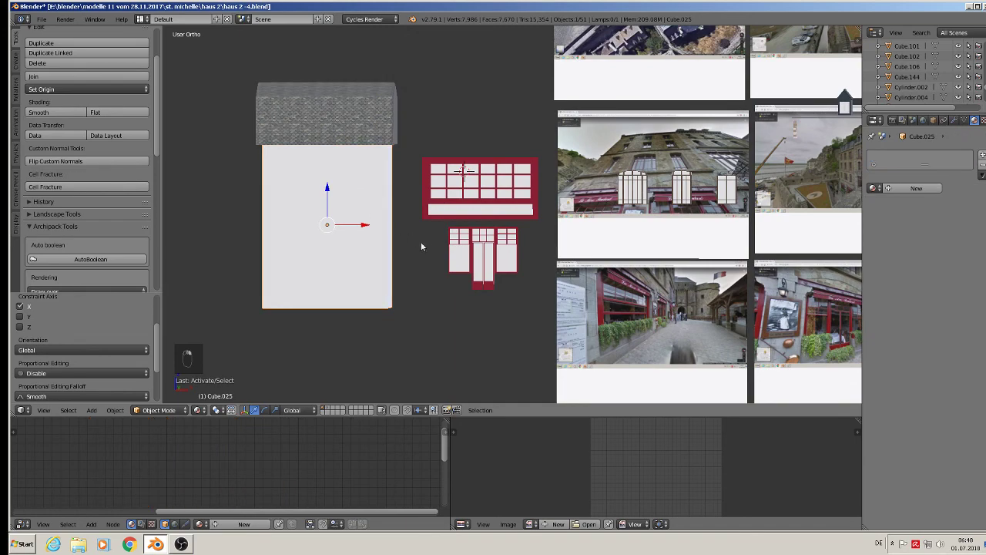
pyautogui.press('s')
pyautogui.click(437, 248)
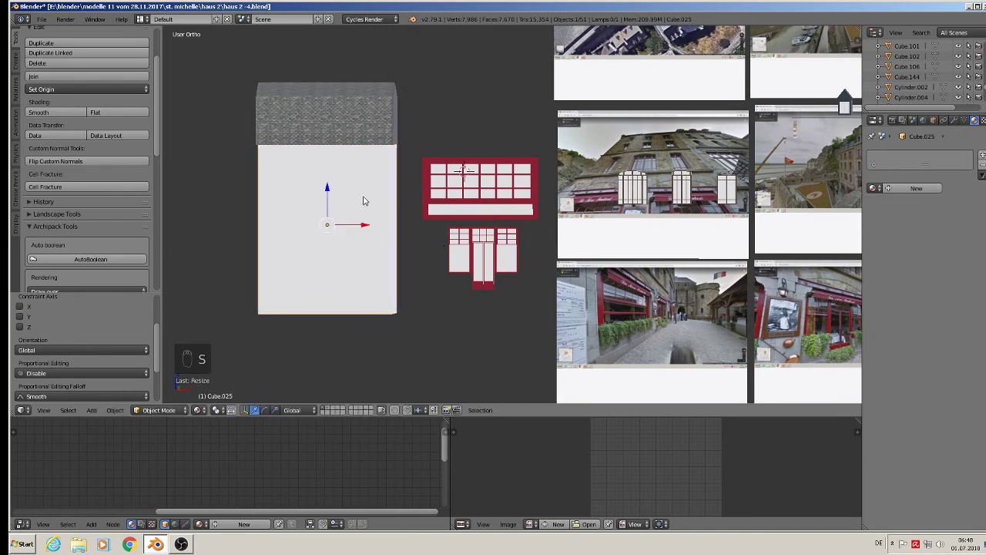
pyautogui.moveTo(371, 226); pyautogui.dragTo(367, 227)
pyautogui.press('a')
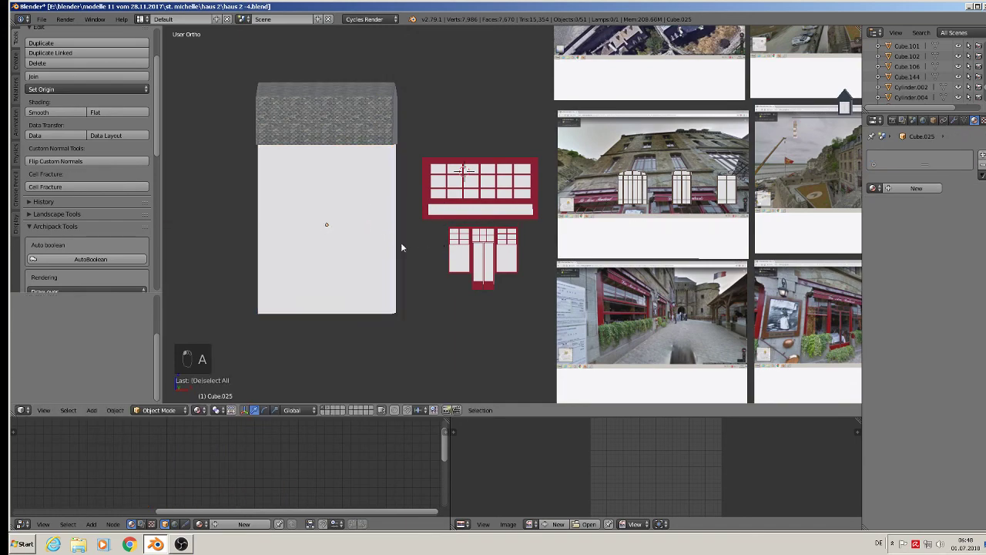
# Step: Save the house model under its current file name
pyautogui.moveTo(401, 242); pyautogui.dragTo(399, 289, button='middle')
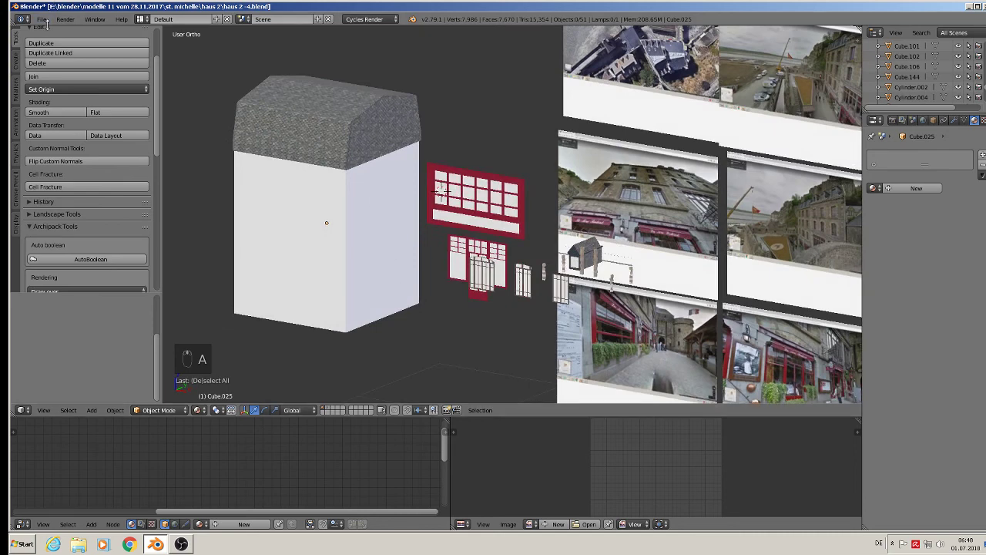
pyautogui.click(45, 21)
pyautogui.click(77, 97)
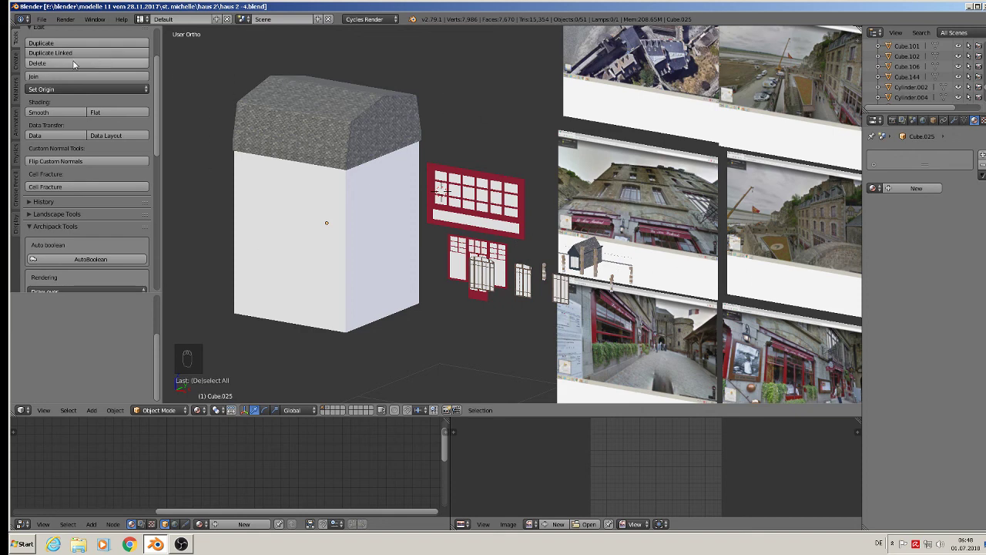
pyautogui.click(42, 20)
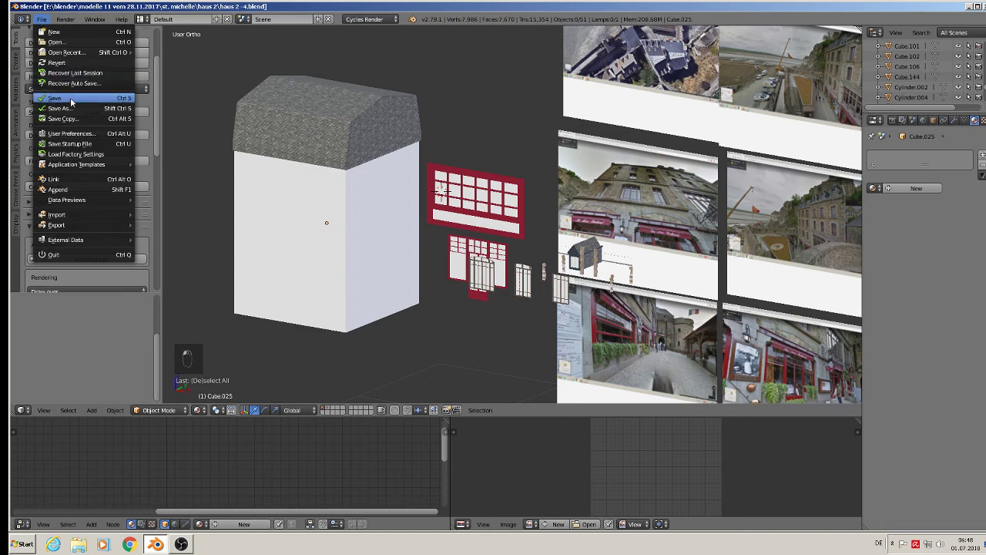